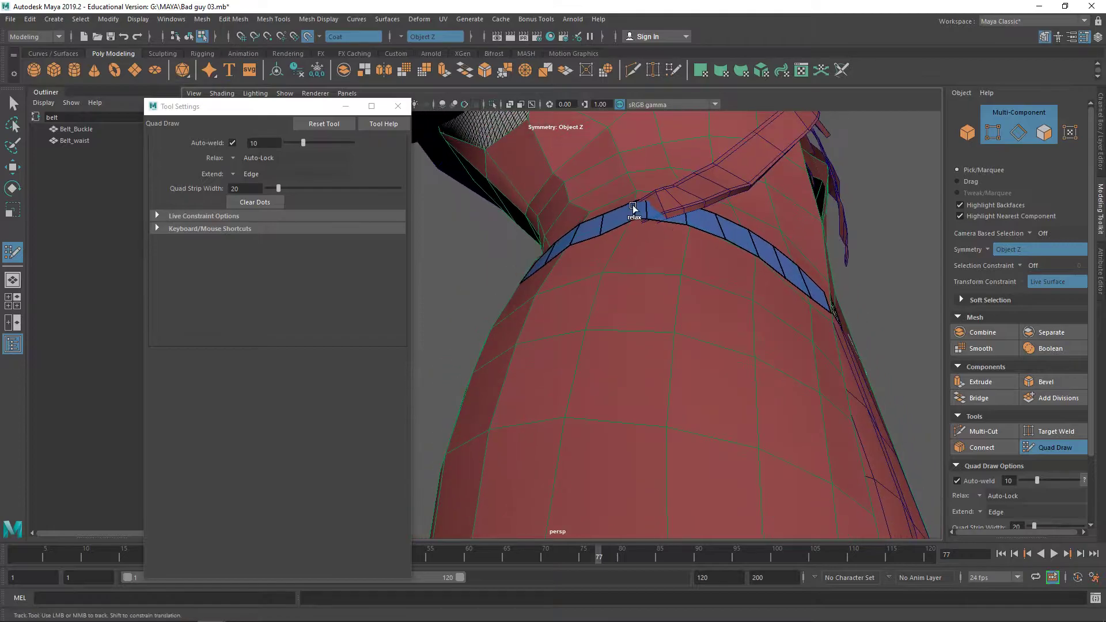
Step: Relax the belt strip's quads around the waist with Quad Draw so they follow the coat evenly
shift+drag(641, 206, 638, 208)
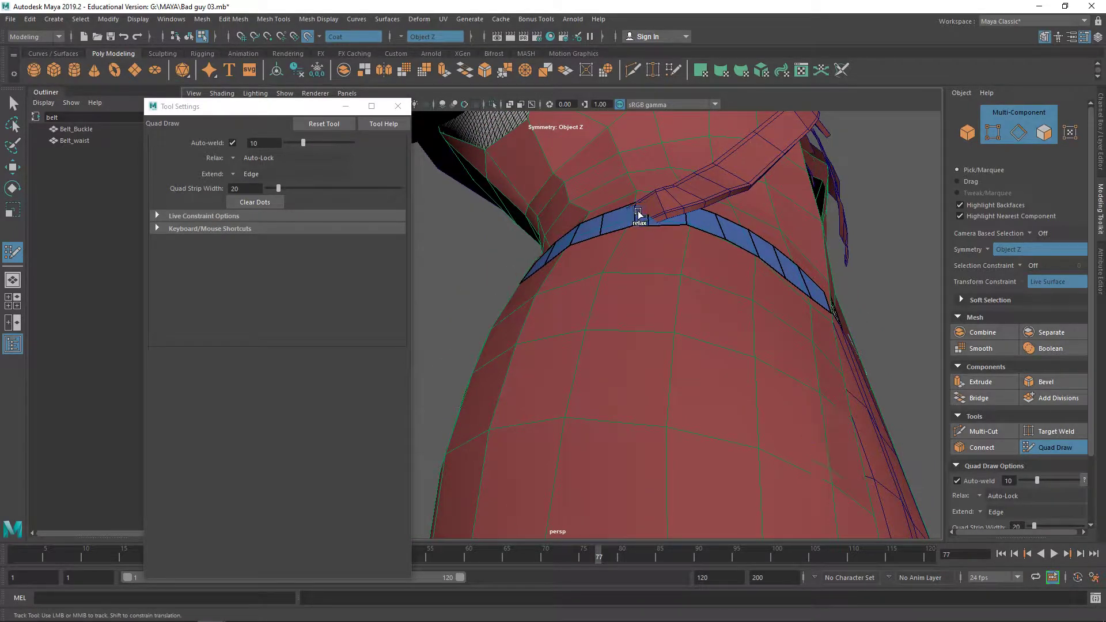
mouse_move(626, 214)
alt+mouse_down()
mouse_move(677, 217)
mouse_move(603, 222)
mouse_move(482, 172)
mouse_move(699, 173)
mouse_move(530, 198)
mouse_move(545, 195)
alt+mouse_up()
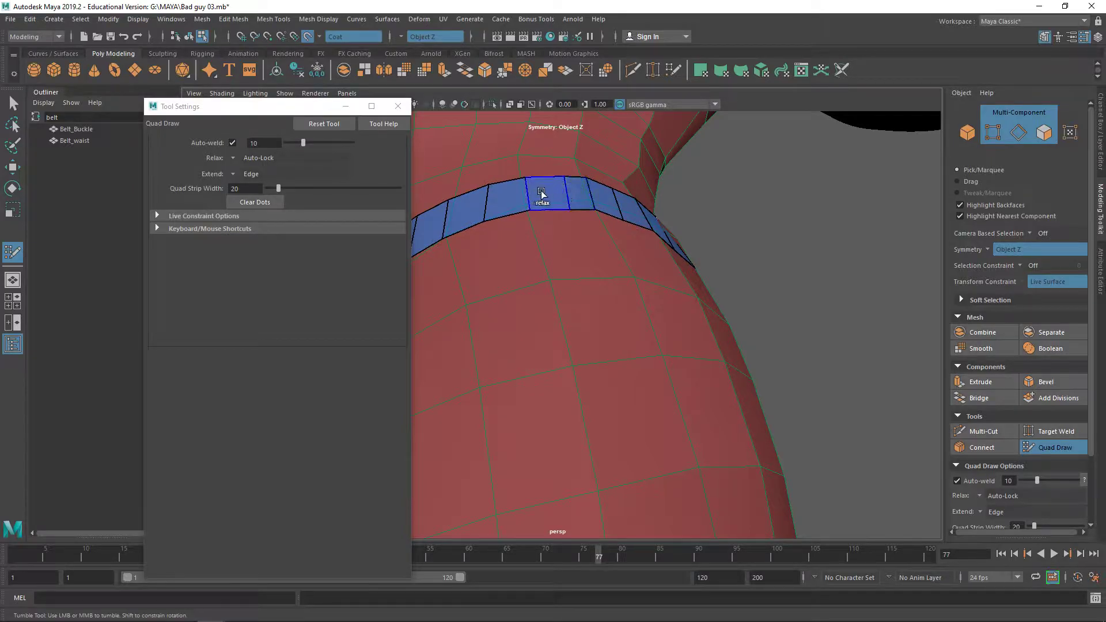
shift+drag(529, 195, 509, 201)
alt+drag(688, 202, 701, 185)
alt+right_drag(701, 185, 668, 196)
alt+middle_drag(783, 288, 814, 377)
alt+drag(549, 280, 590, 340)
alt+right_drag(590, 340, 642, 378)
mouse_move(642, 378)
alt+mouse_down()
mouse_move(687, 390)
mouse_move(915, 397)
mouse_move(632, 366)
alt+mouse_up()
alt+right_drag(632, 367, 638, 436)
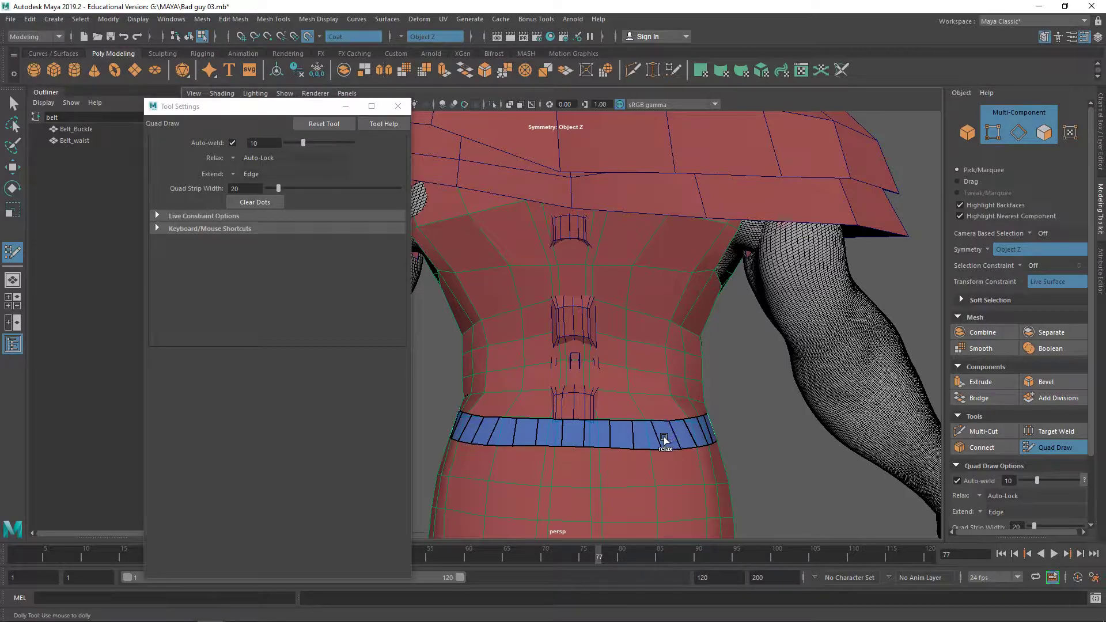
alt+drag(678, 426, 402, 412)
Step: Leave Quad Draw, extrude the whole Belt_waist mesh outward to give it thickness, and deselect it
right_drag(582, 293, 638, 251)
scroll(642, 247, down, 8)
key(q)
scroll(554, 352, up, 5)
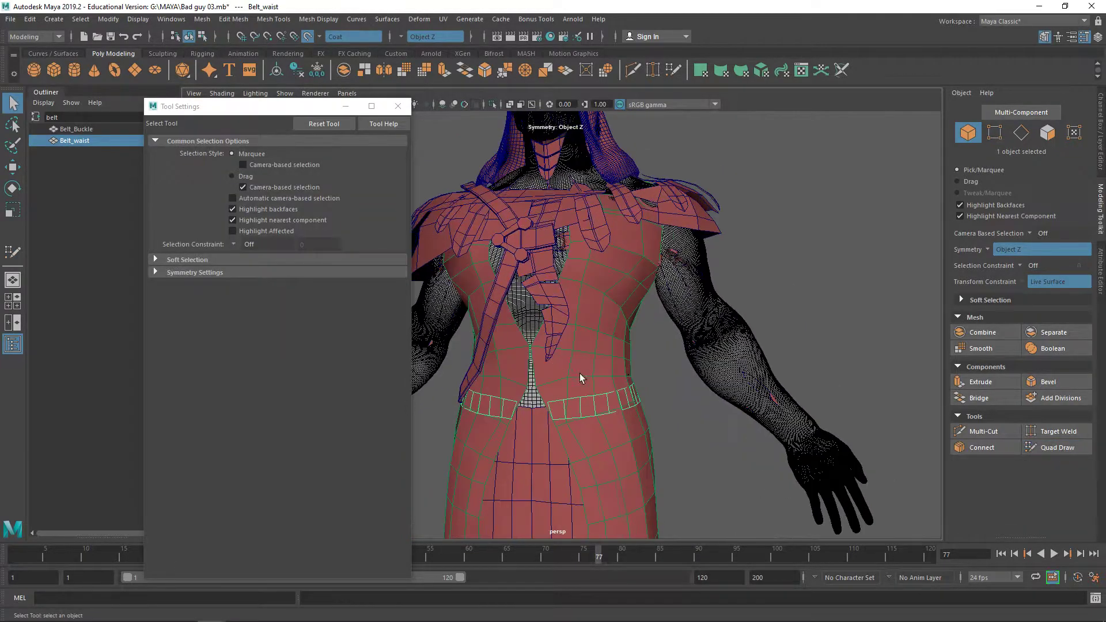
shift+right_drag(586, 403, 598, 386)
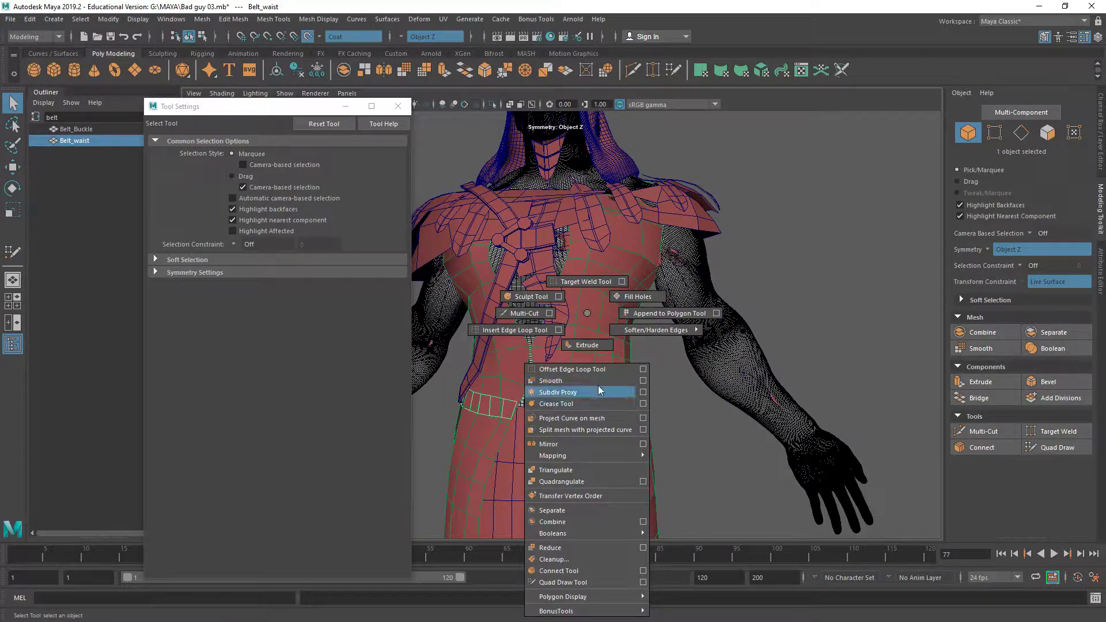
shift+right_drag(591, 346, 591, 346)
alt+drag(591, 346, 533, 441)
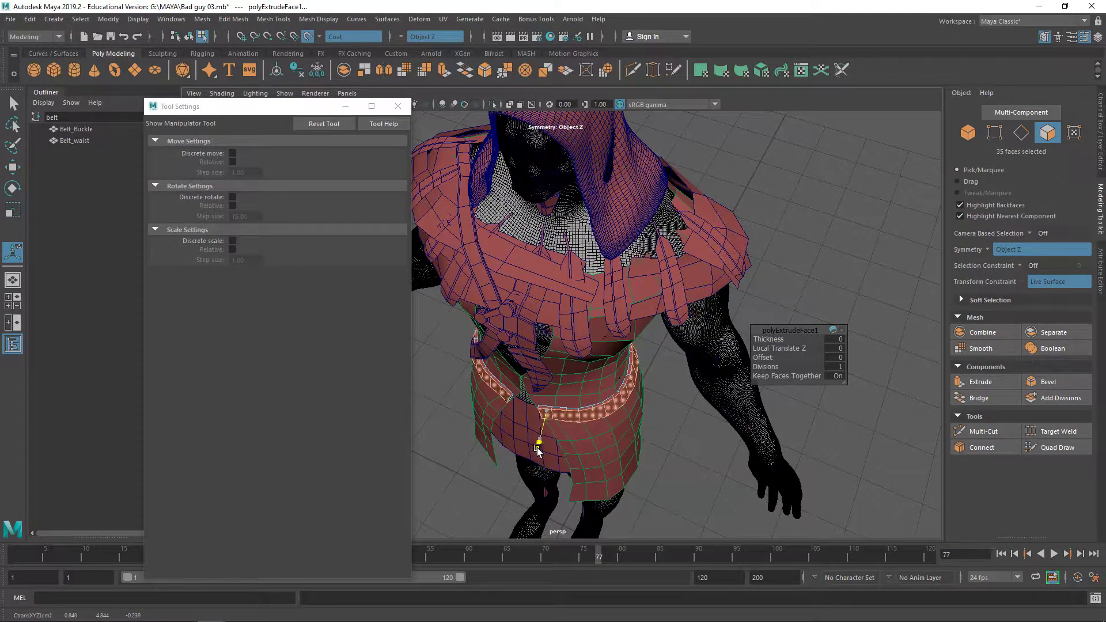
drag(537, 447, 541, 449)
alt+right_drag(541, 449, 587, 450)
alt+middle_drag(587, 449, 614, 281)
alt+right_drag(614, 282, 639, 289)
alt+drag(640, 289, 669, 306)
right_drag(668, 302, 766, 206)
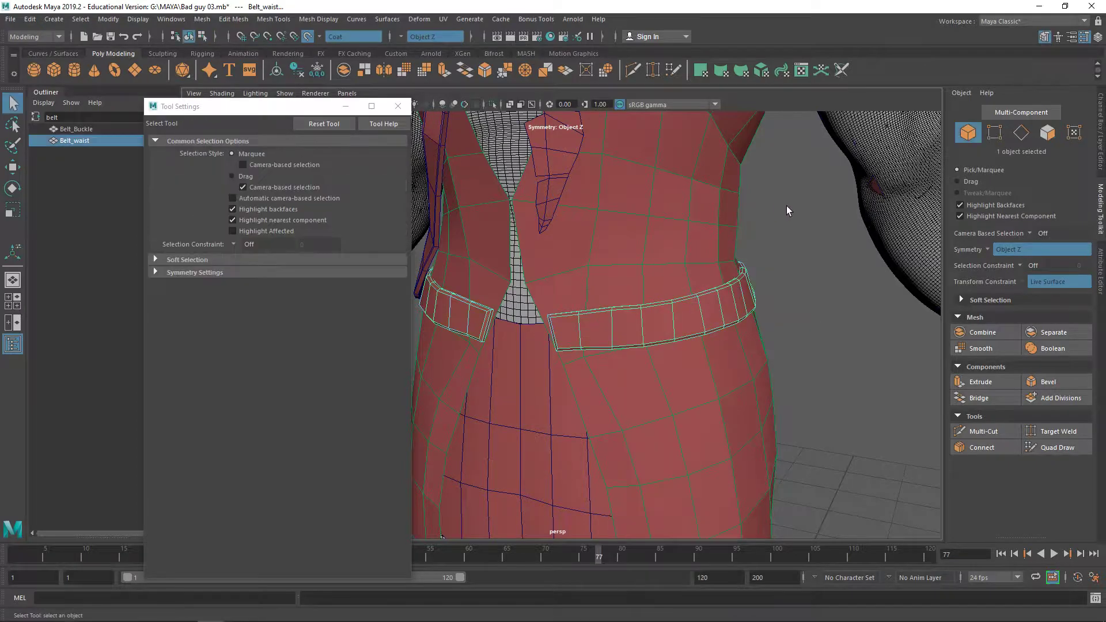
click(789, 210)
key(ctrl+1)
key(ctrl+1)
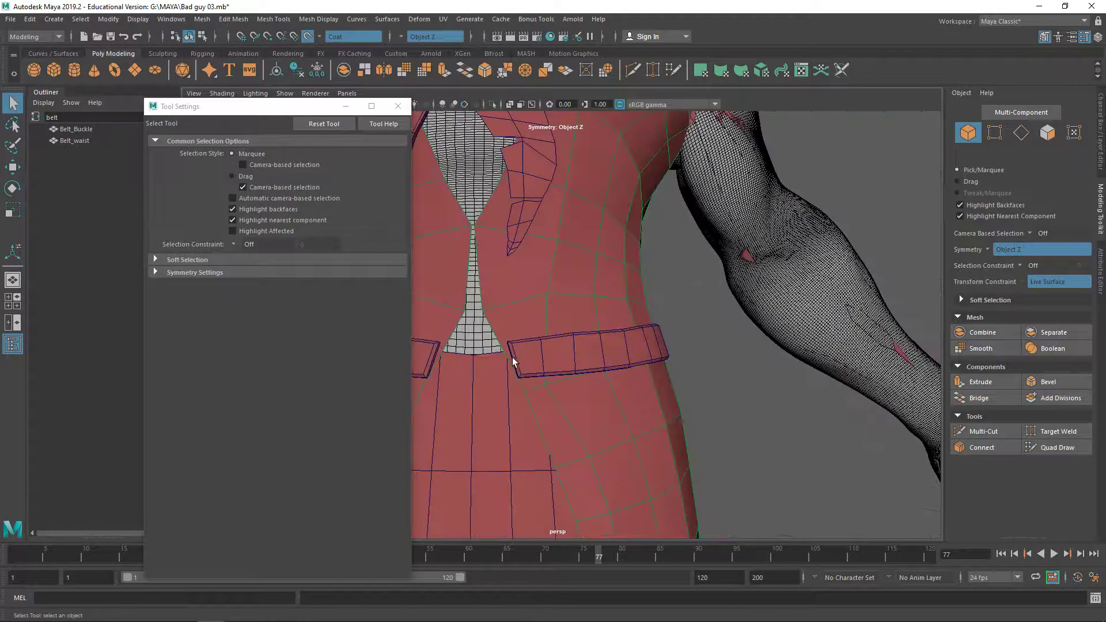
Step: Select Belt_Buckle and move it along X to the front of the waist, over the gap in the belt
click(75, 140)
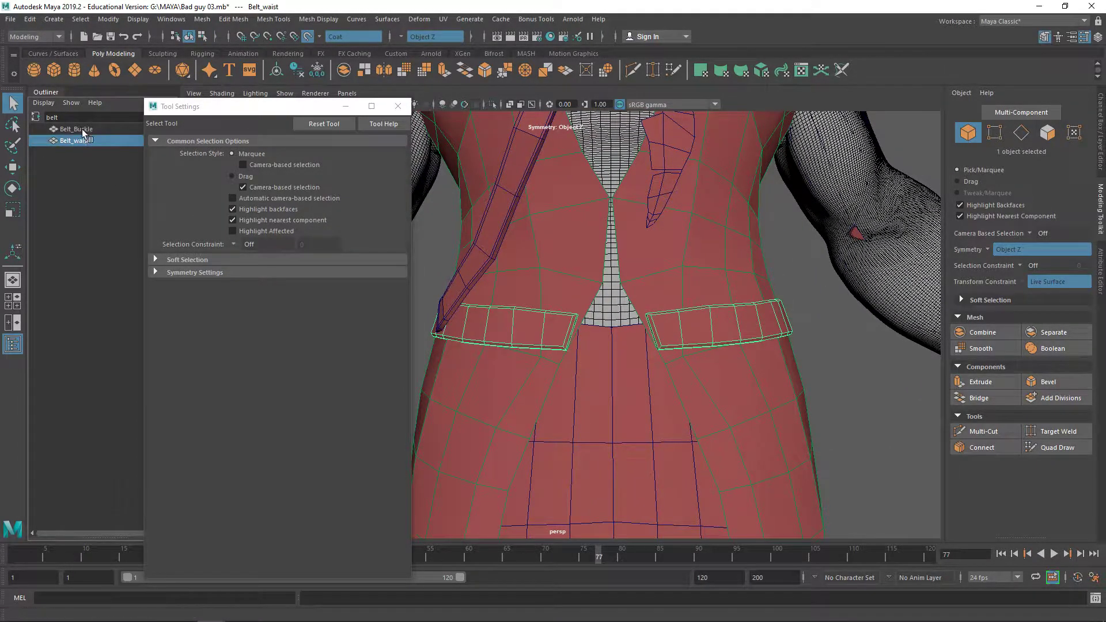
click(81, 129)
alt+drag(700, 357, 627, 357)
key(w)
scroll(627, 358, down, 4)
key(4)
scroll(625, 358, up, 2)
mouse_move(590, 326)
mouse_down()
mouse_move(648, 358)
mouse_move(529, 318)
mouse_up()
key(5)
Step: Select the buckle's edges, turn off the live surface, and scale the edges slightly along X
right_drag(604, 293, 647, 277)
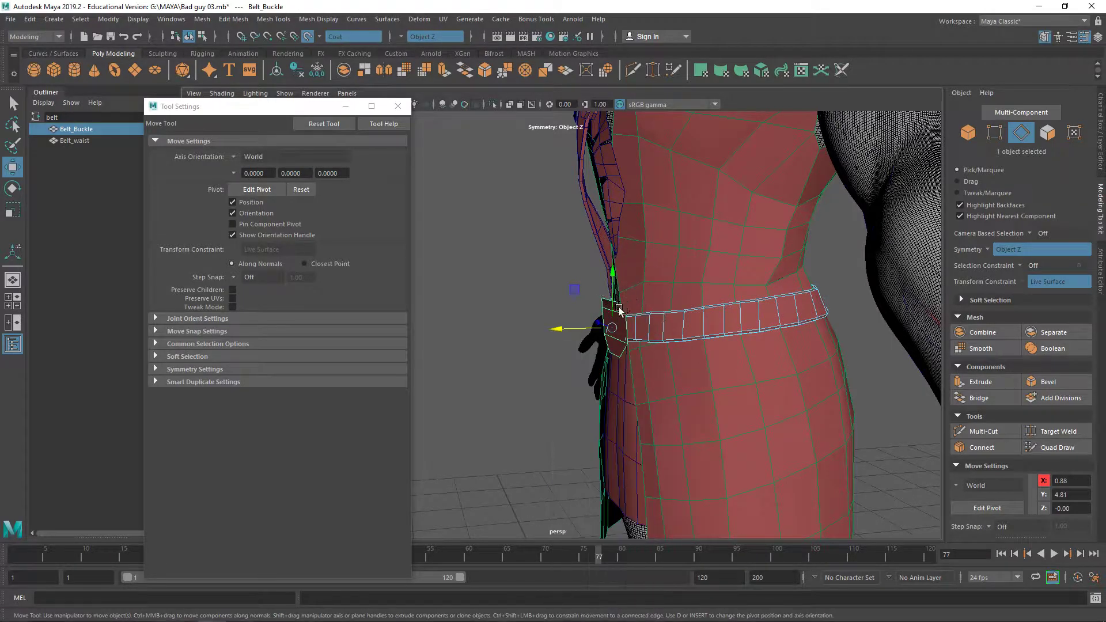
click(612, 343)
right_drag(613, 346, 616, 345)
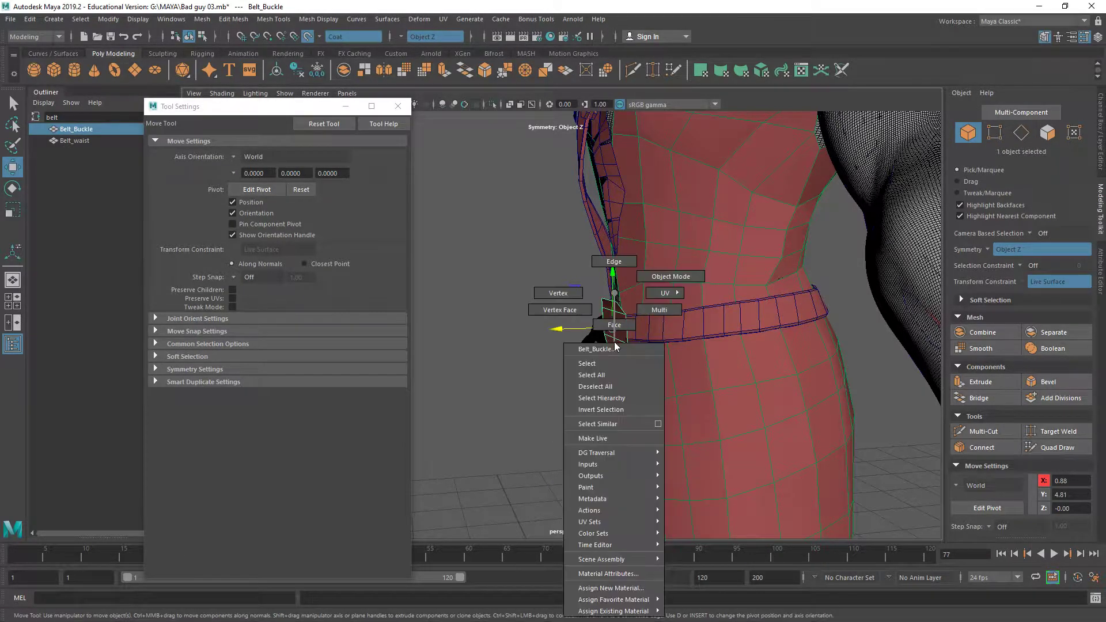
right_drag(619, 244, 619, 244)
click(610, 344)
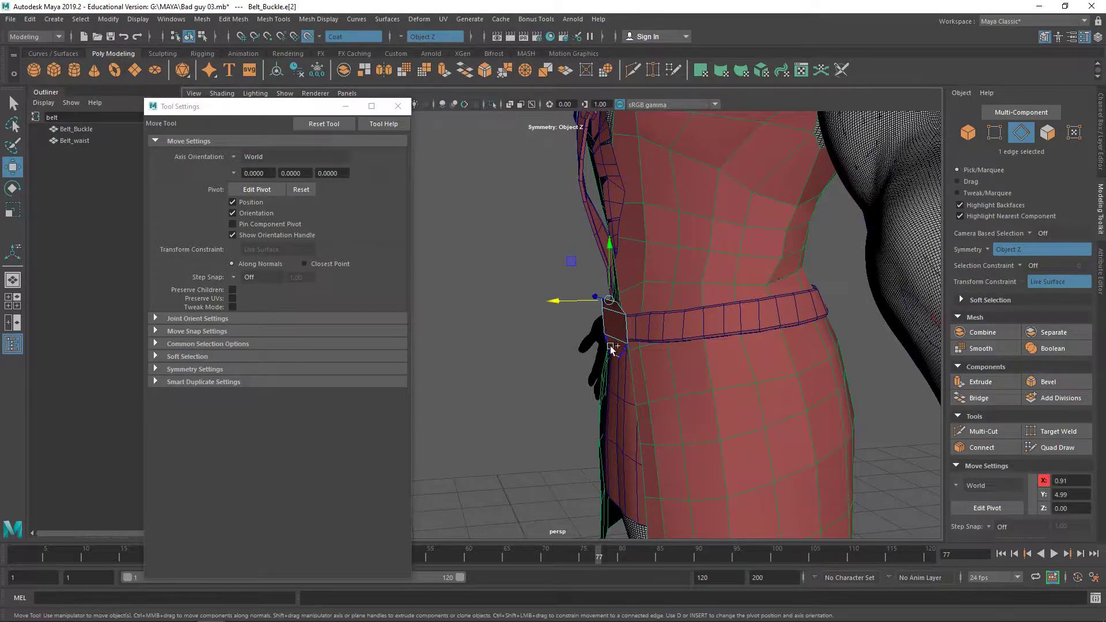
alt+drag(596, 337, 624, 344)
double_click(610, 348)
key(r)
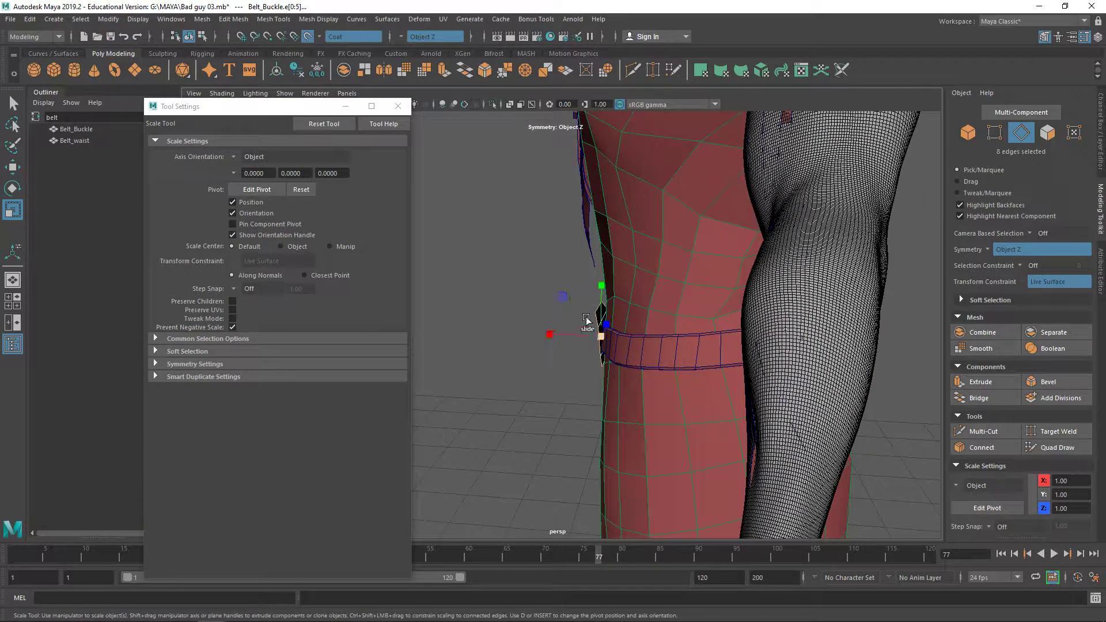
click(309, 37)
drag(550, 334, 554, 335)
mouse_move(627, 357)
alt+mouse_down()
mouse_move(599, 346)
mouse_move(648, 359)
alt+mouse_up()
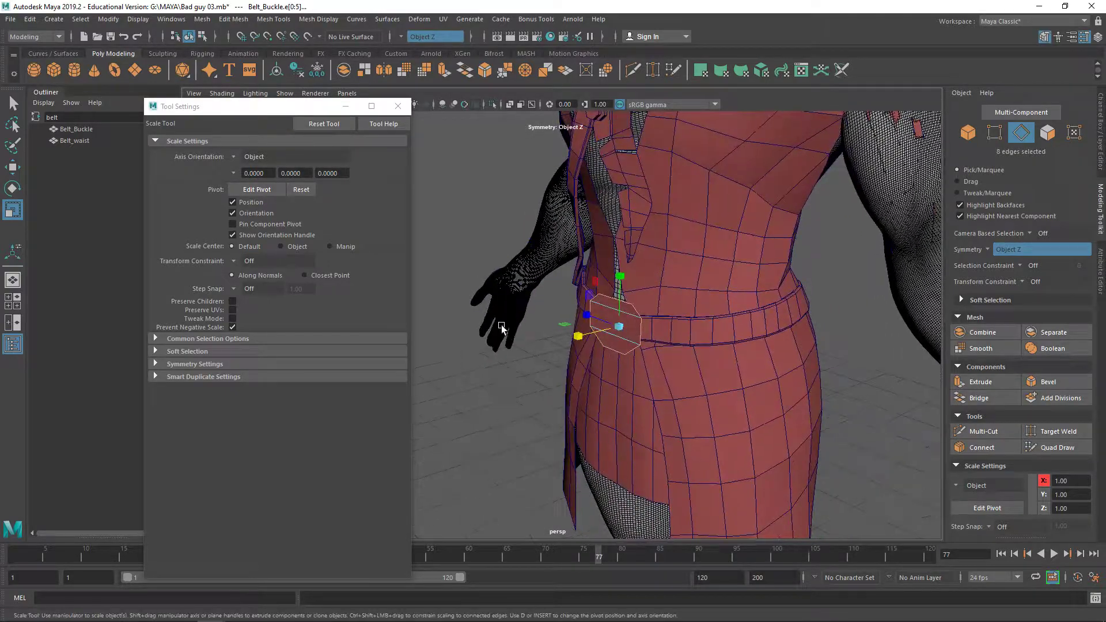
Step: Try to push the buckle's top and bottom edges toward the body using soft selection
key(F8)
click(621, 299)
right_drag(613, 308, 618, 280)
click(604, 298)
shift+click(610, 356)
alt+drag(610, 356, 558, 328)
key(b)
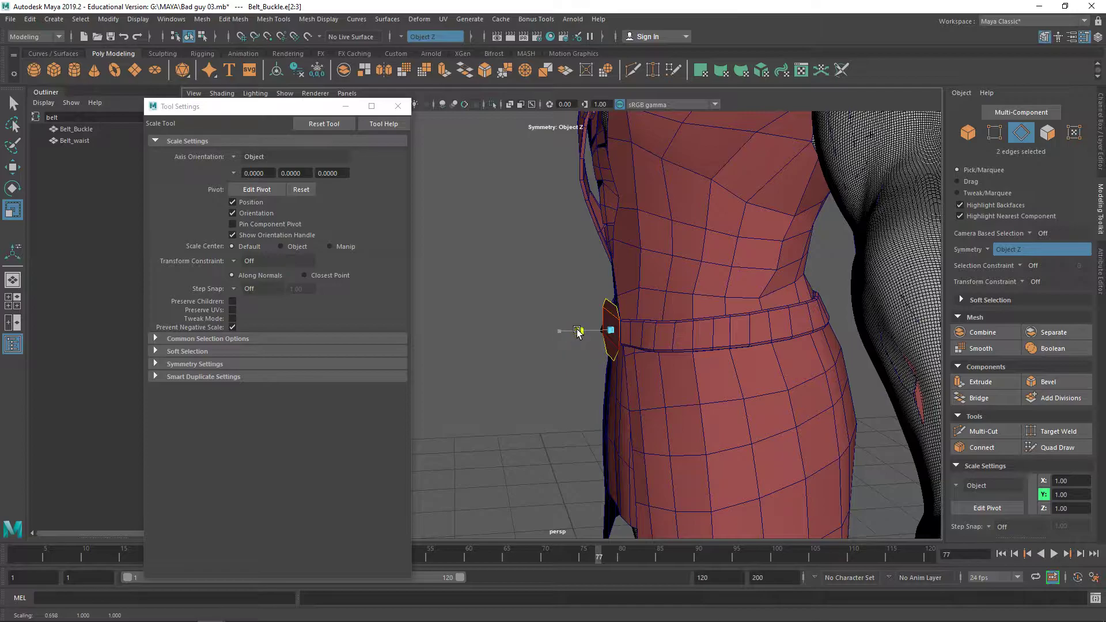
key(w)
mouse_move(566, 334)
alt+mouse_down()
mouse_move(743, 317)
mouse_move(800, 343)
mouse_move(571, 315)
alt+mouse_up()
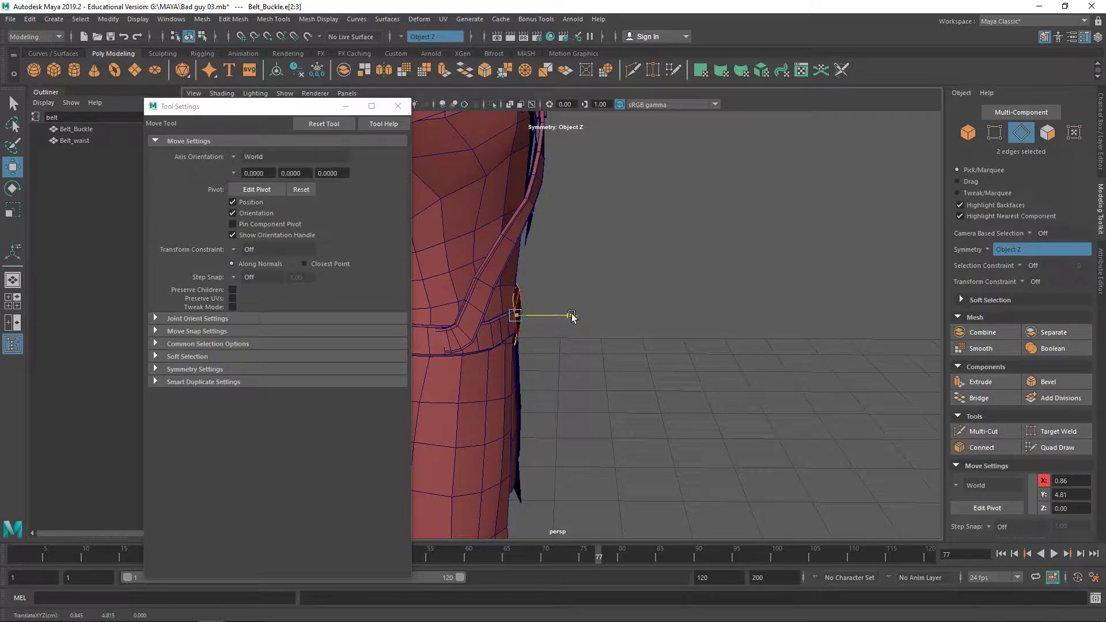
drag(571, 316, 570, 317)
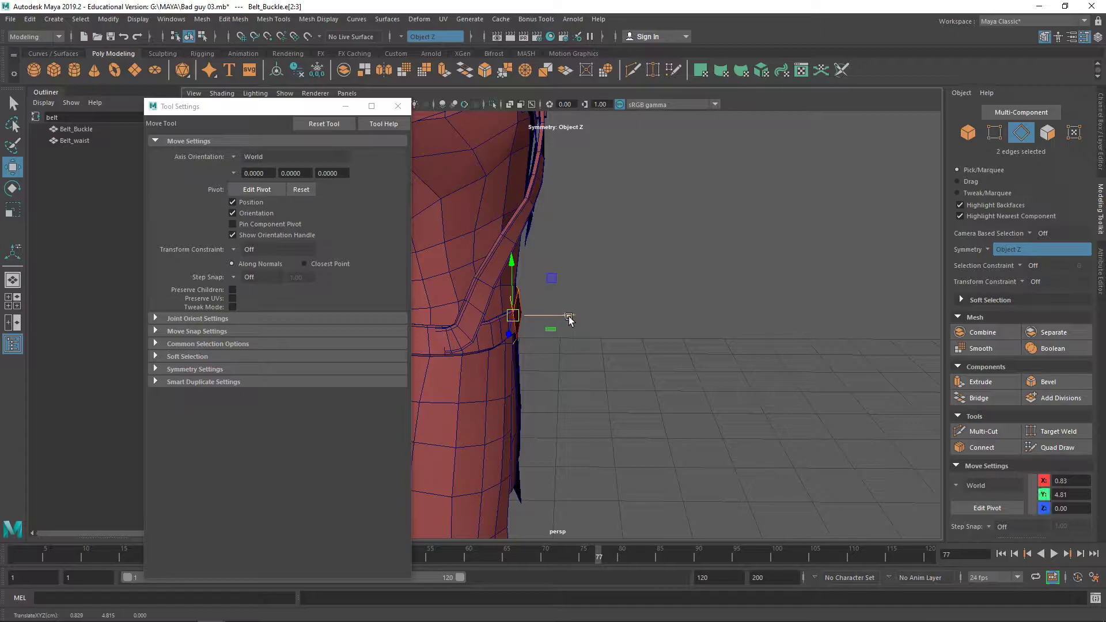
drag(572, 319, 569, 320)
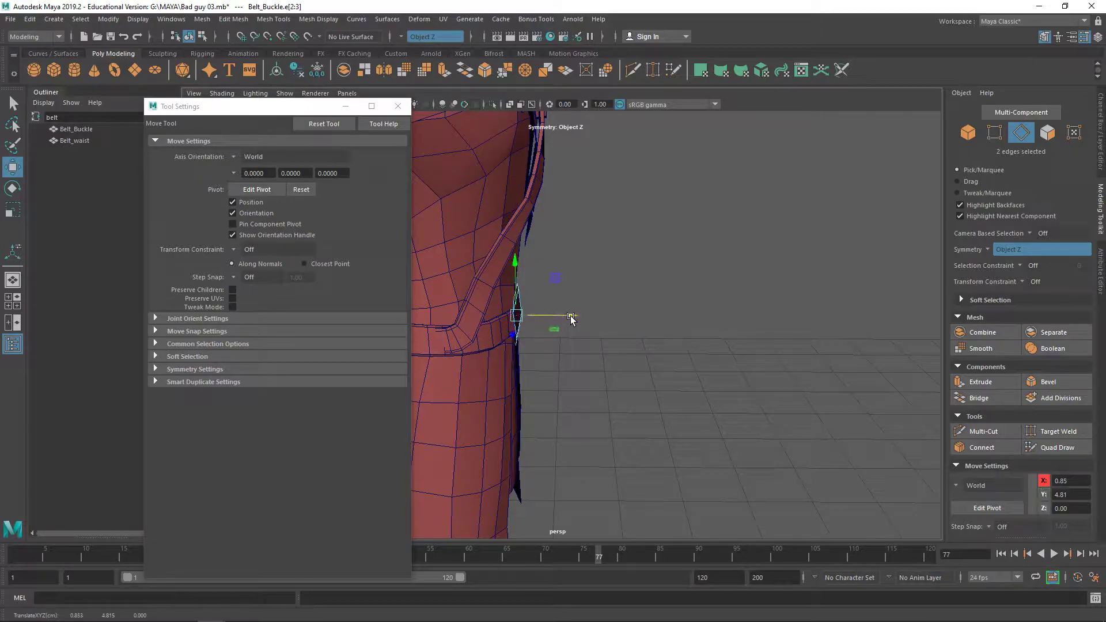
right_drag(568, 316, 607, 279)
drag(580, 314, 540, 323)
Step: Reselect the buckle's outer top and bottom edges and try to bend them back along X
right_drag(540, 293, 537, 247)
alt+drag(541, 299, 493, 287)
click(469, 290)
shift+click(477, 337)
key(e)
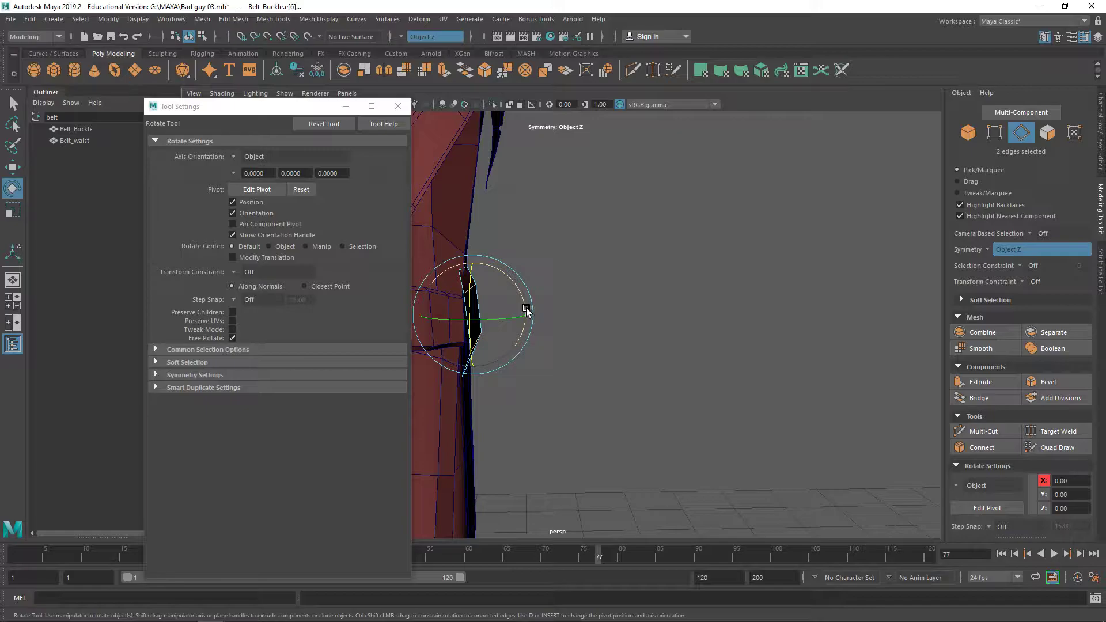
key(w)
drag(524, 315, 420, 321)
right_drag(514, 291, 594, 244)
alt+drag(671, 263, 784, 247)
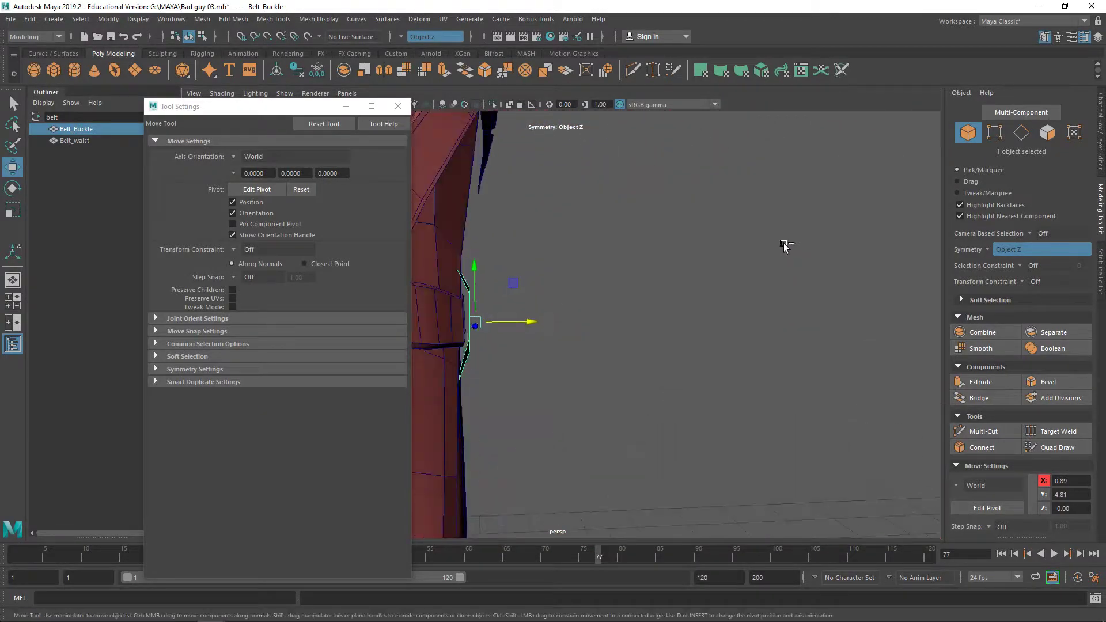
Step: Undo the edge bending on the buckle back to the flat plate
key(ctrl+z)
key(ctrl+z)
key(ctrl+z)
key(ctrl+z)
key(ctrl+z)
key(ctrl+z)
key(ctrl+z)
key(ctrl+z)
key(ctrl+z)
key(ctrl+z)
key(ctrl+z)
key(ctrl+z)
key(ctrl+z)
Step: Shift the flat buckle slightly along X in front of the belt and extrude it to give it thickness
right_drag(612, 273, 619, 267)
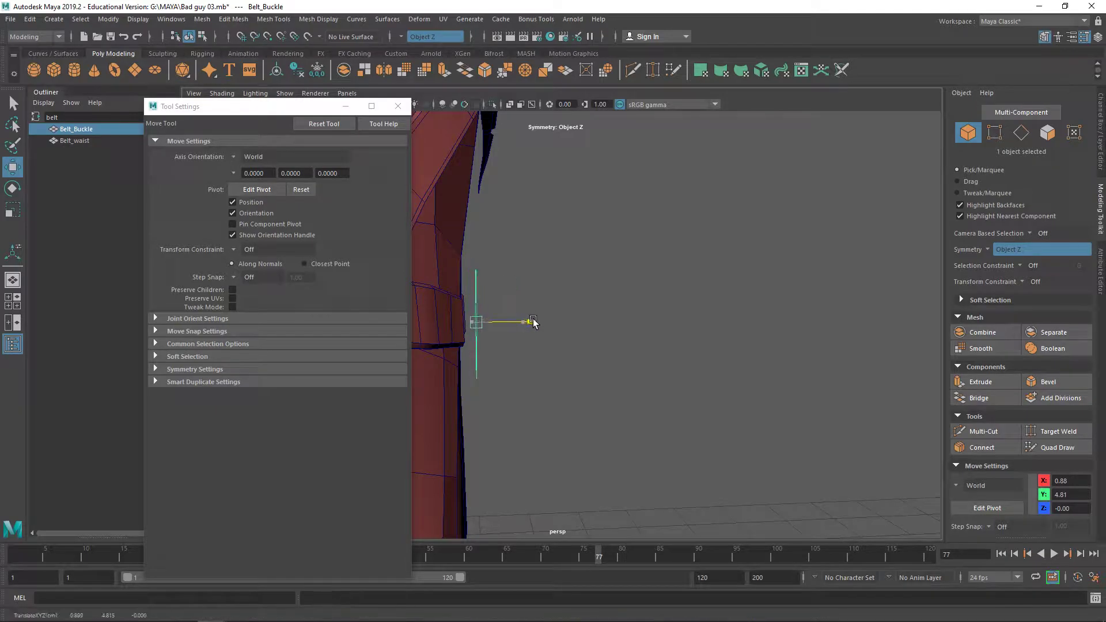
drag(533, 320, 527, 320)
alt+drag(527, 320, 500, 323)
right_drag(501, 293, 545, 300)
shift+right_click(512, 324)
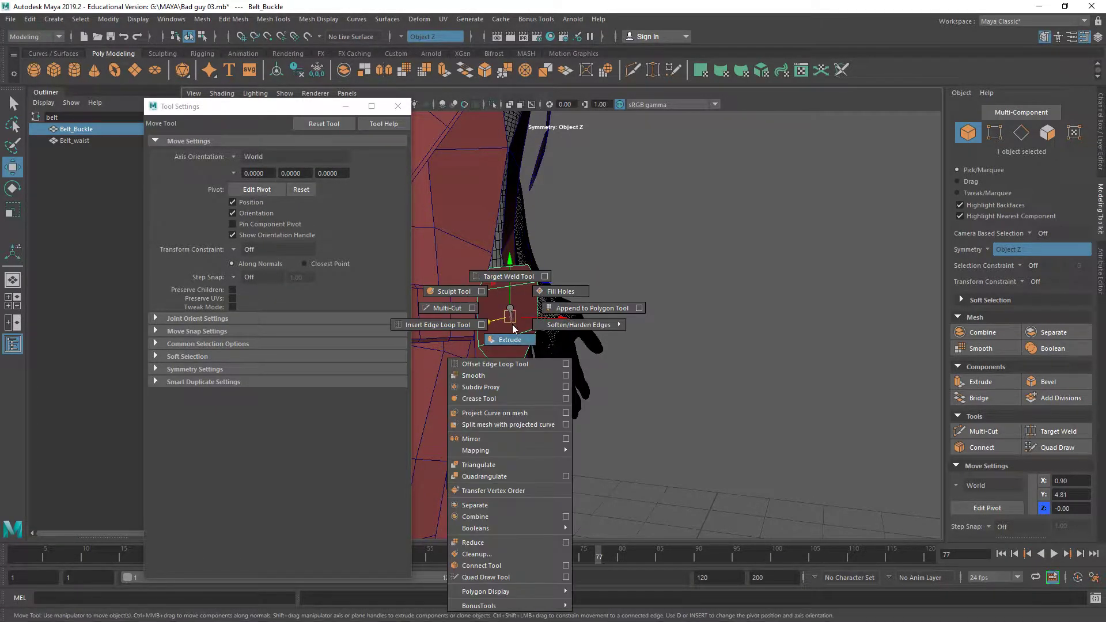
shift+right_drag(498, 350, 500, 344)
alt+drag(525, 348, 473, 268)
right_drag(472, 268, 555, 213)
key(w)
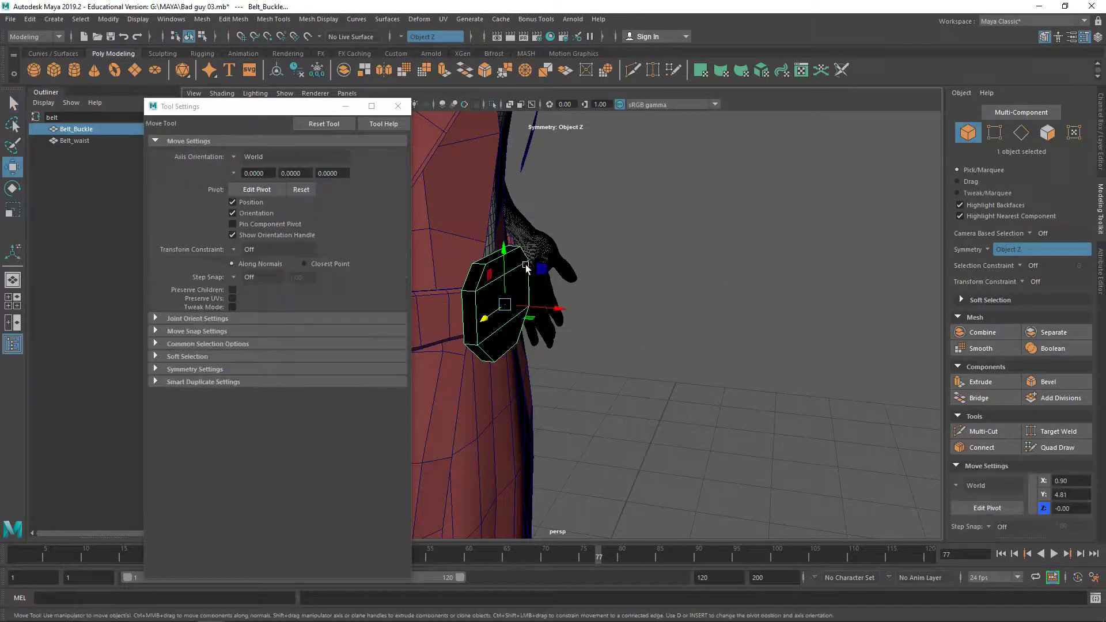
Step: Isolate the buckle, reverse the normals of all its faces, and bring back the rest of the model
right_drag(508, 274, 538, 267)
key(ctrl+1)
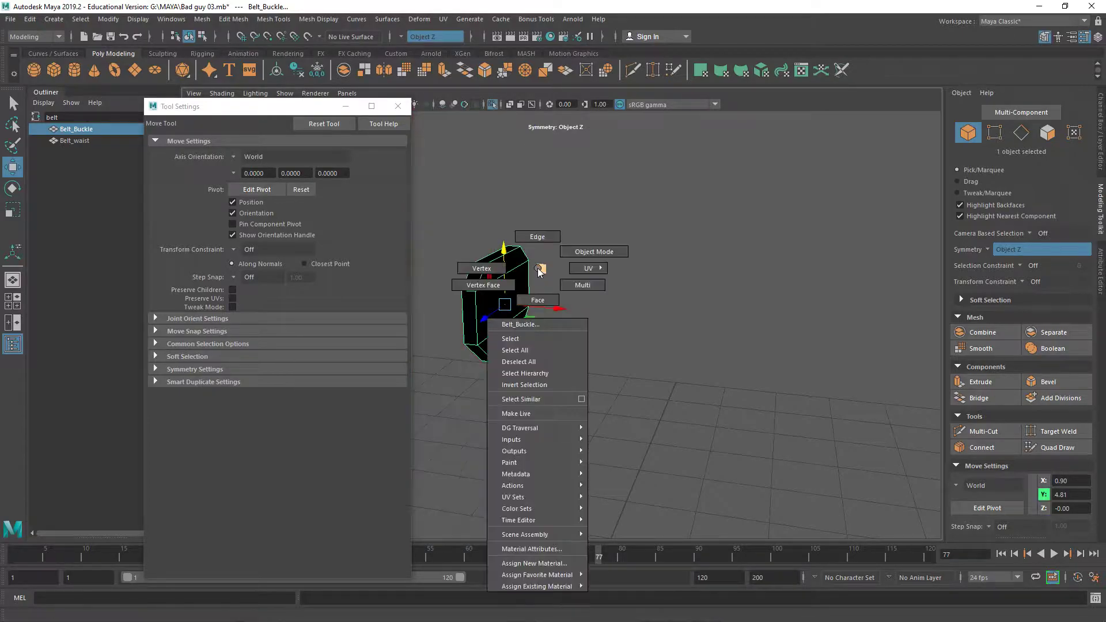
right_drag(532, 311, 533, 312)
drag(457, 198, 633, 443)
shift+right_drag(518, 354, 592, 369)
shift+right_drag(643, 341, 666, 367)
key(ctrl+1)
right_drag(671, 293, 755, 271)
Step: Pull the buckle's top and bottom edges back along X toward the body with soft selection
alt+drag(706, 265, 680, 305)
click(501, 266)
drag(537, 281, 541, 283)
alt+drag(541, 282, 461, 265)
alt+right_drag(570, 275, 596, 188)
alt+drag(596, 188, 646, 190)
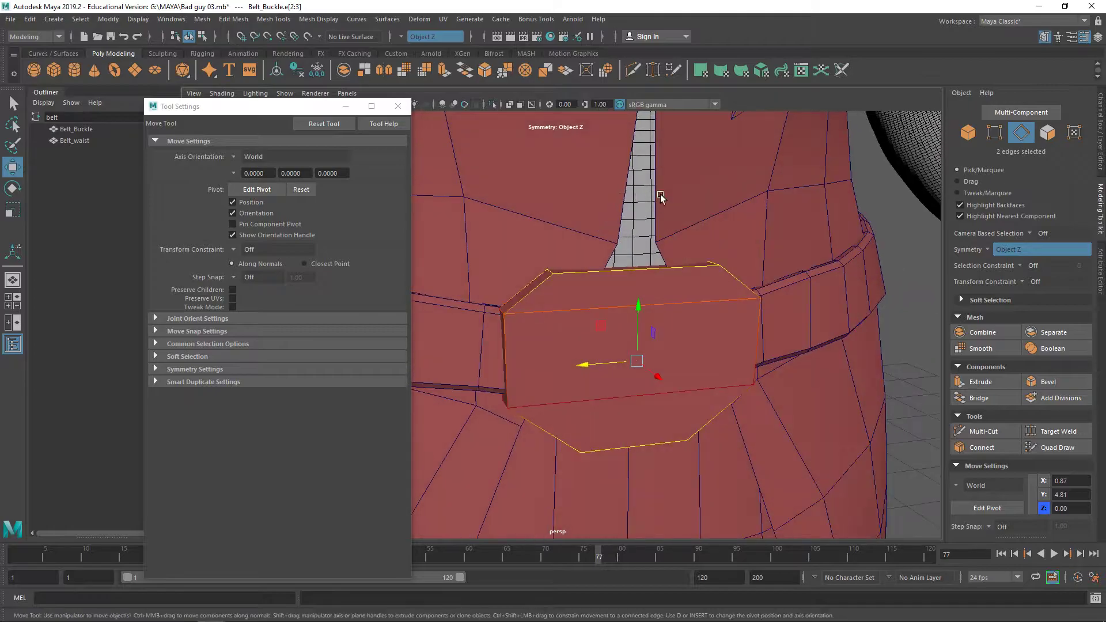
Step: Insert a symmetric pair of vertical edge loops across the buckle with Multi-Cut
click(633, 72)
alt+drag(636, 236, 620, 234)
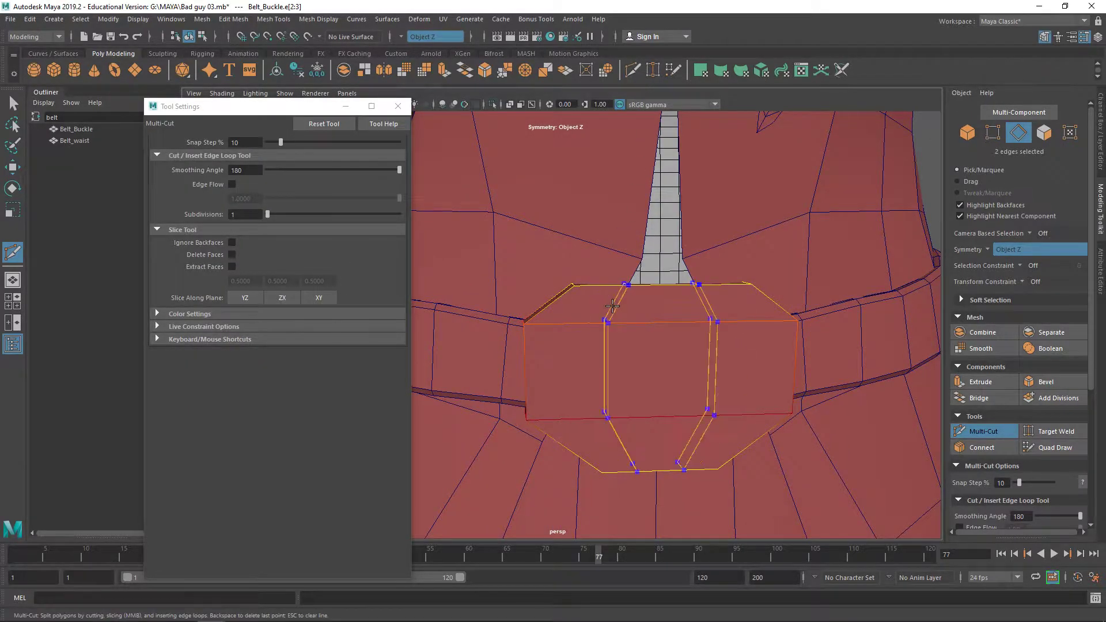
right_drag(613, 294, 614, 311)
right_drag(615, 267, 615, 265)
key(Return)
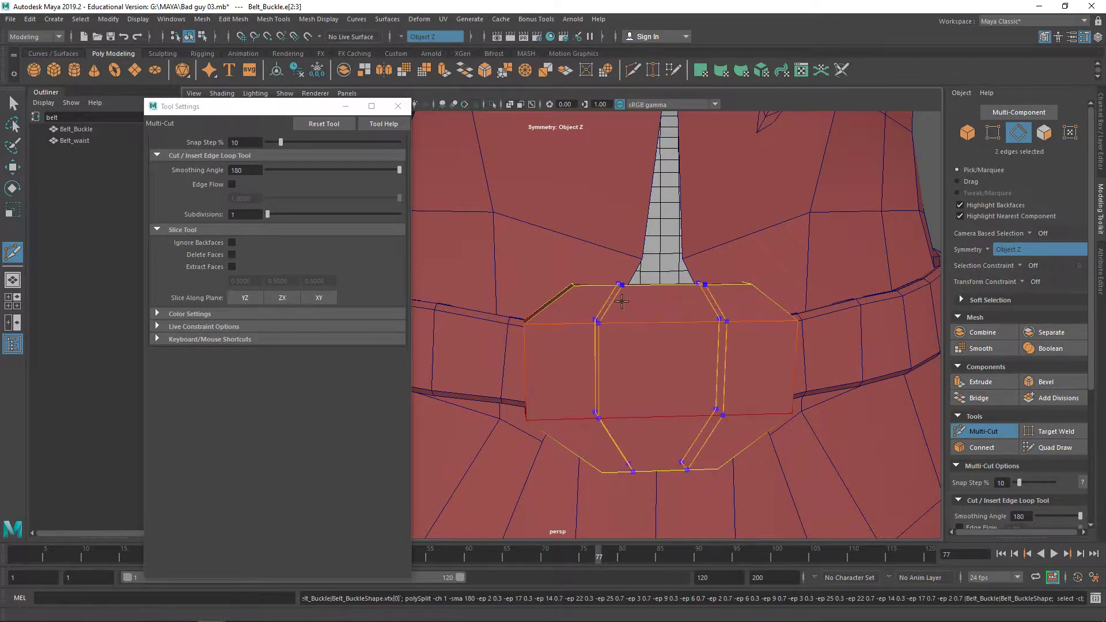
ctrl+shift+click(610, 321)
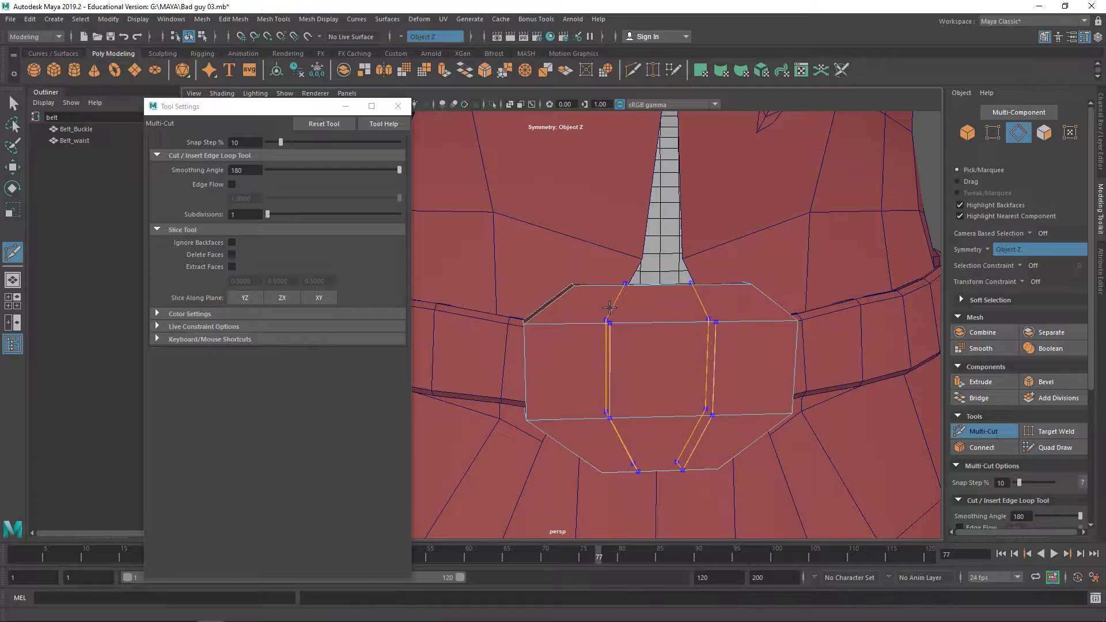
alt+drag(668, 325, 641, 316)
key(q)
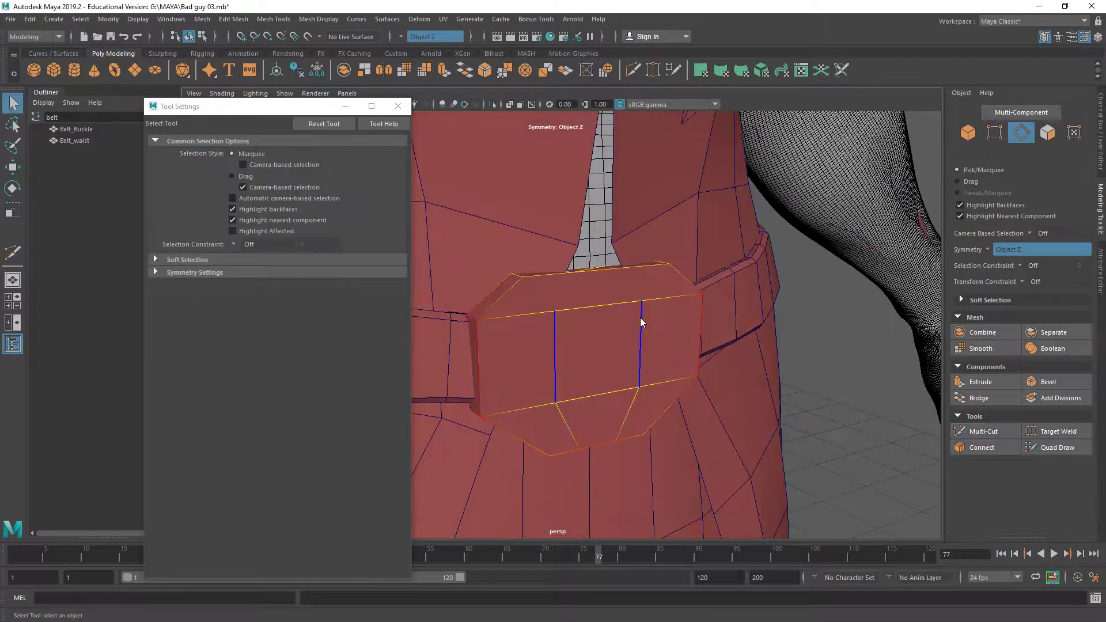
Step: Delete the buckle's upper sloped face
right_drag(641, 358, 614, 292)
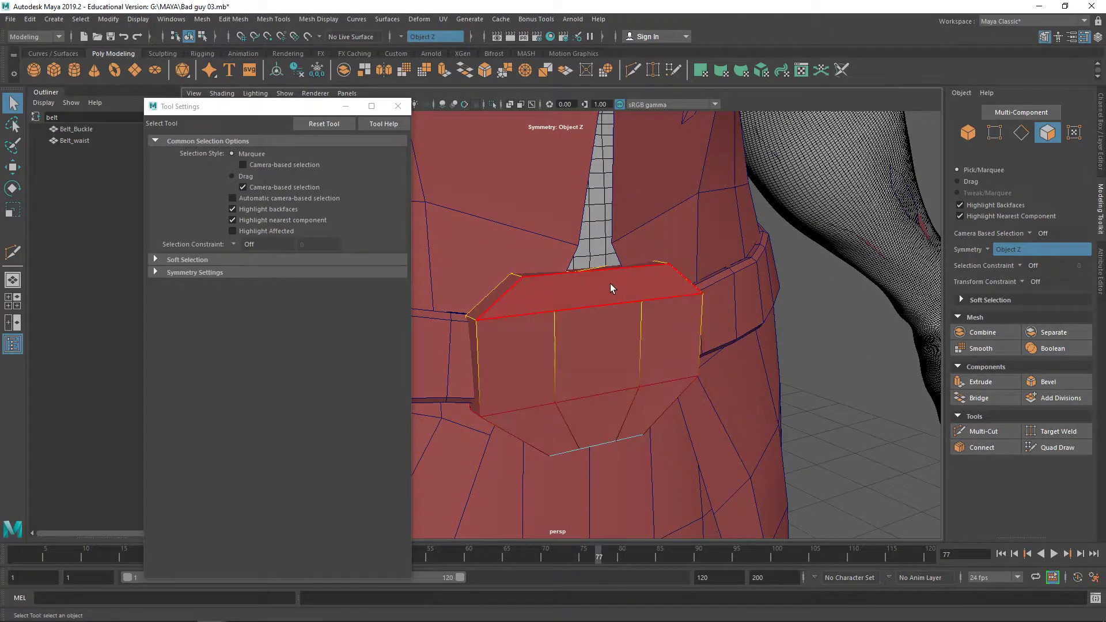
click(610, 283)
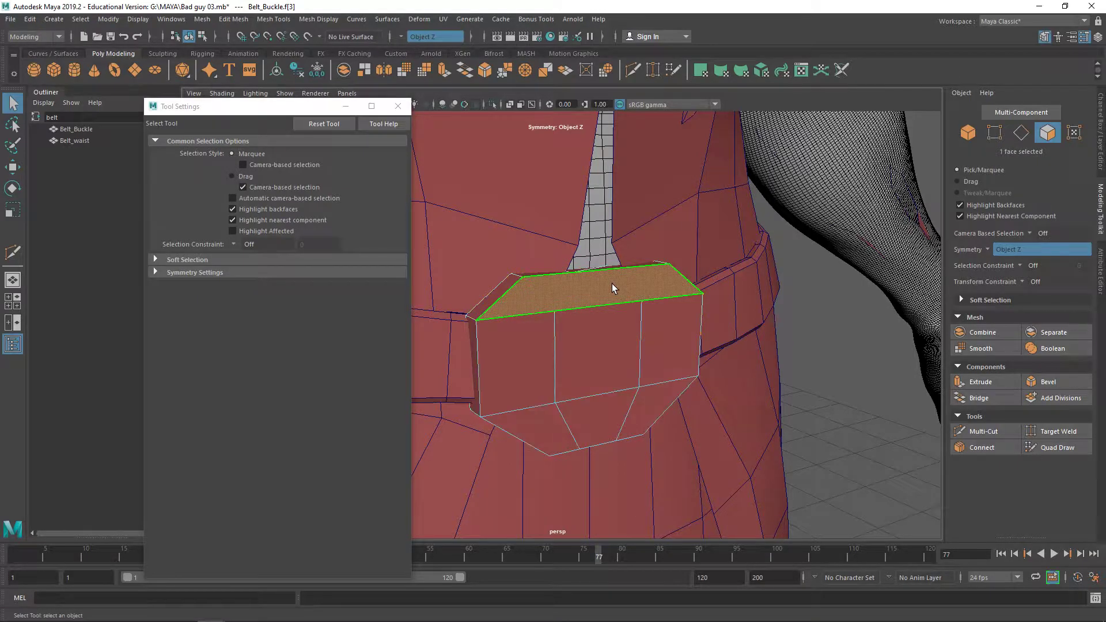
key(Delete)
alt+drag(623, 299, 551, 341)
Step: Undo the face deletion and the edge loops inserted on the buckle
key(ctrl+z)
key(ctrl+z)
key(ctrl+z)
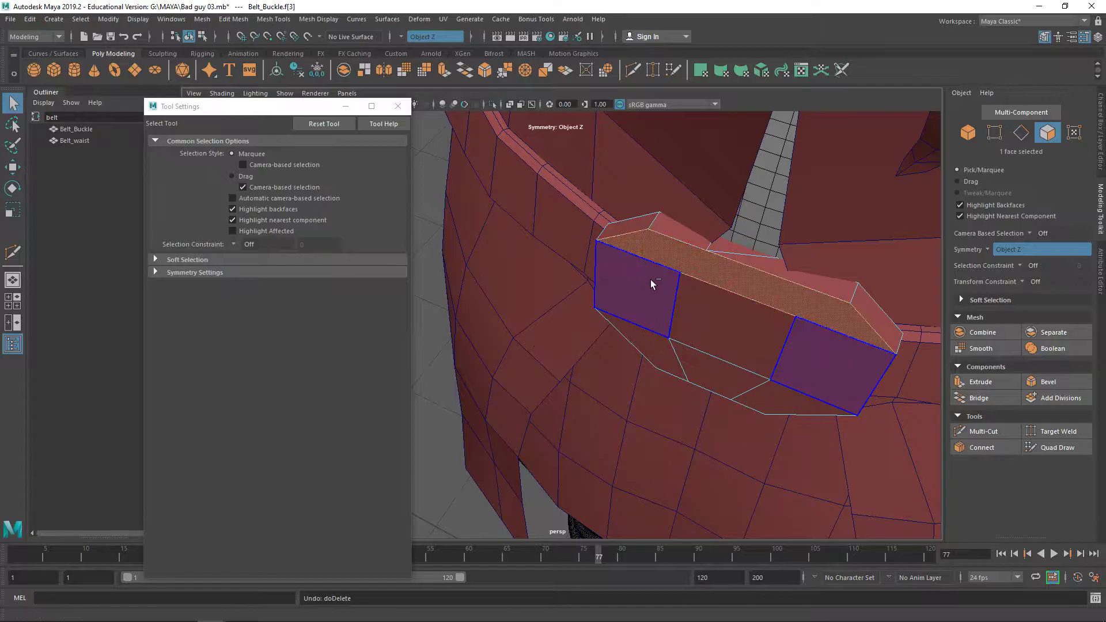
key(ctrl+z)
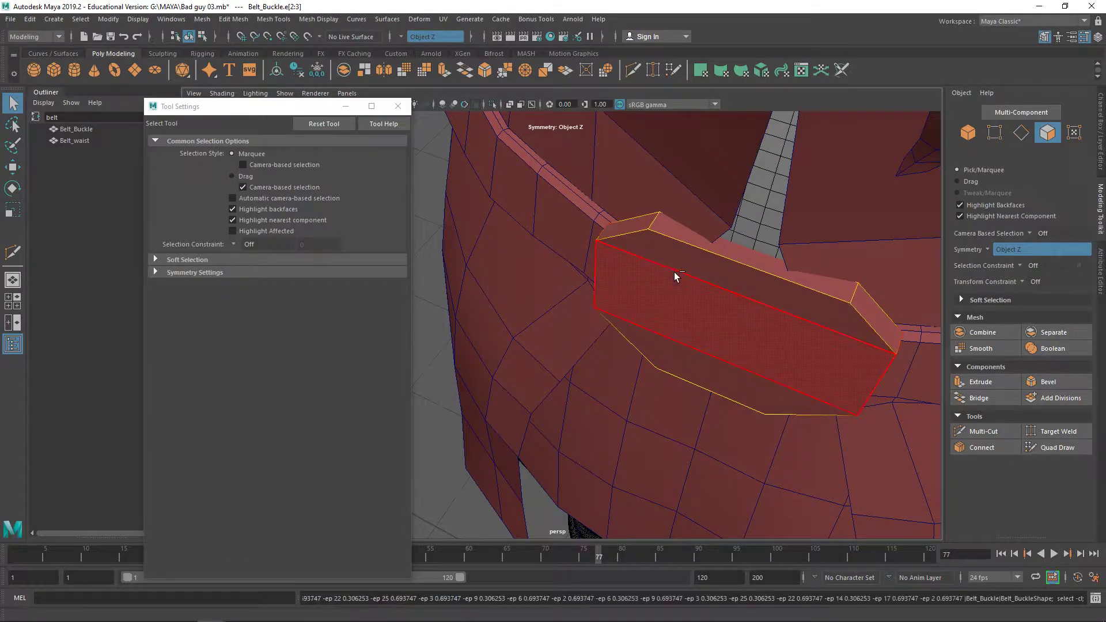
Step: Turn symmetry off and insert a vertical edge loop through the centre of the buckle with Multi-Cut
click(399, 37)
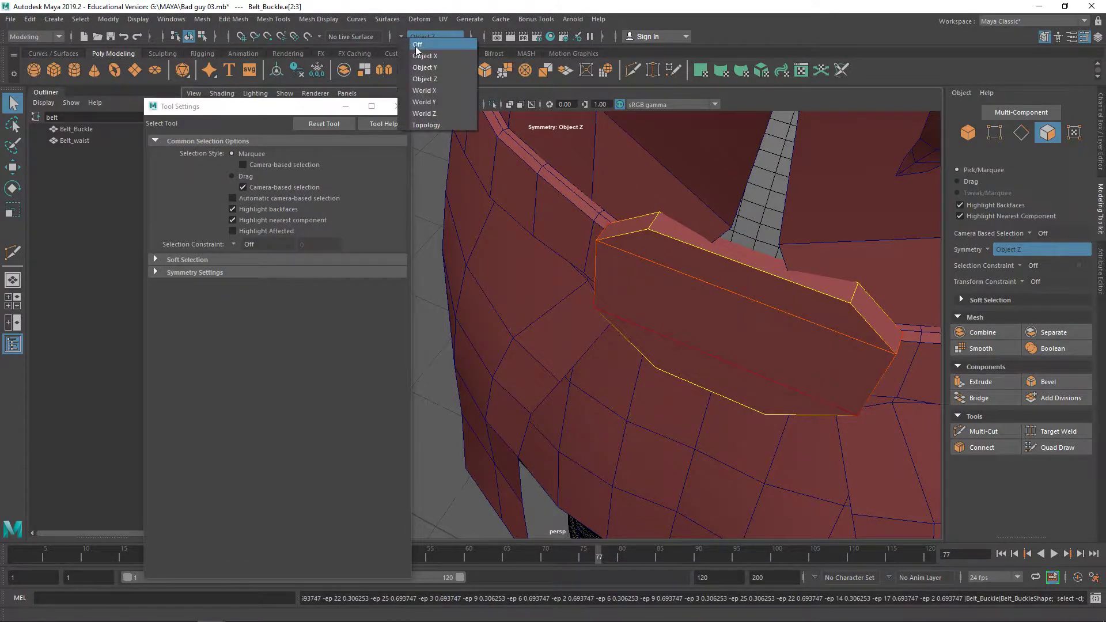
click(417, 45)
click(636, 69)
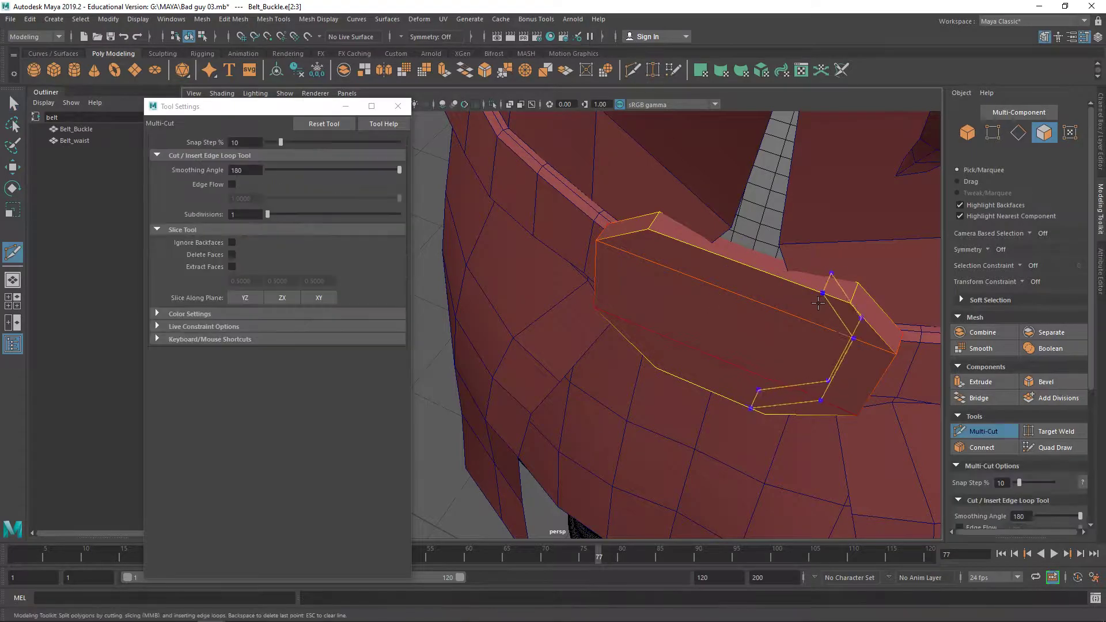
alt+drag(785, 293, 662, 313)
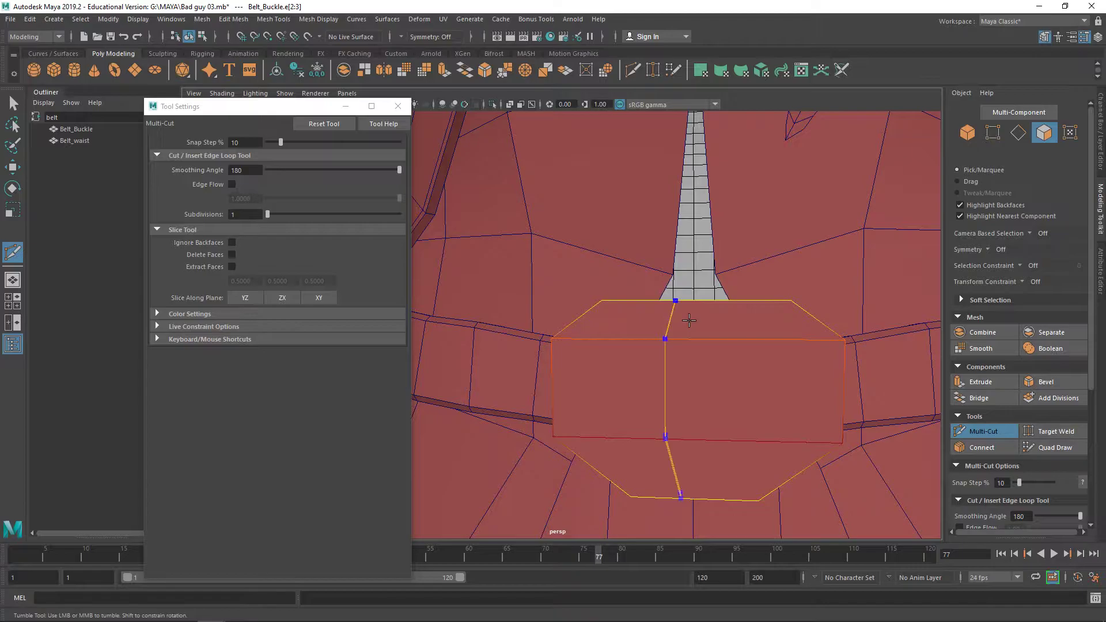
ctrl+click(693, 316)
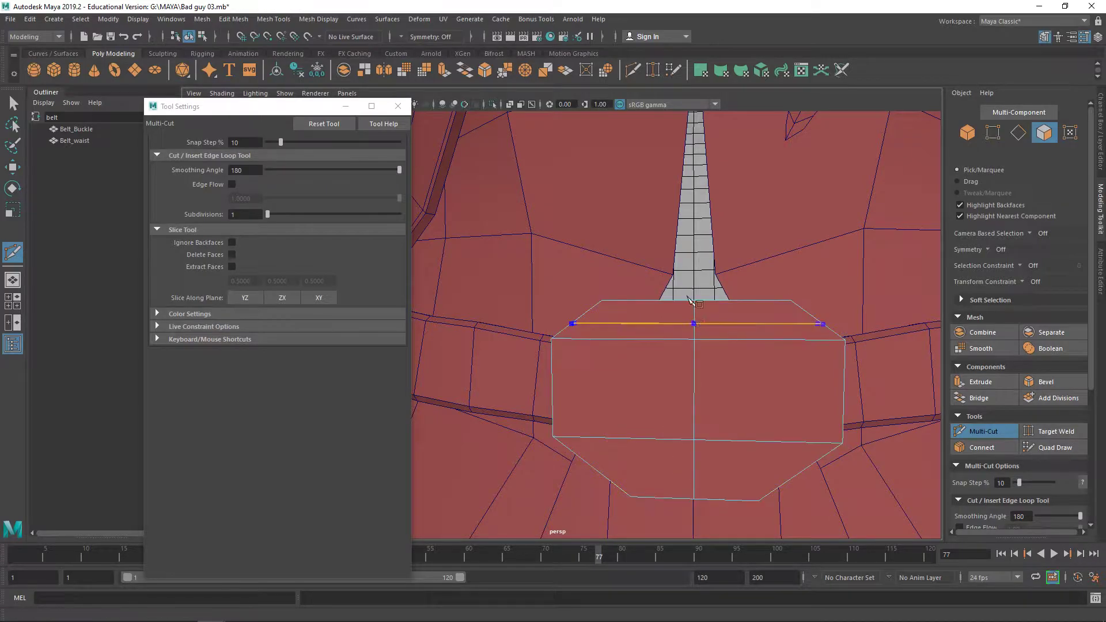
Step: Set symmetry to Object Z and insert a mirrored pair of vertical edge loops either side of the buckle's centre loop
click(403, 36)
click(433, 79)
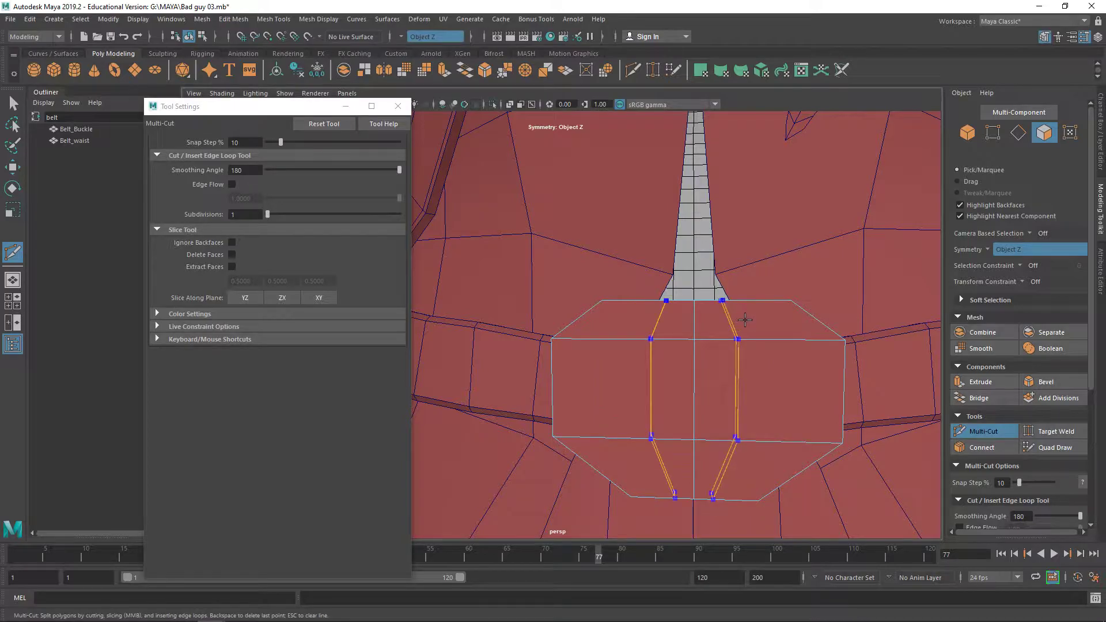
ctrl+click(783, 321)
Step: Set the transform constraint to Surface and slide the two side edge loops along Z toward the buckle's centre
alt+drag(744, 420, 737, 374)
key(q)
right_drag(736, 292, 732, 261)
double_click(767, 301)
alt+drag(768, 301, 714, 371)
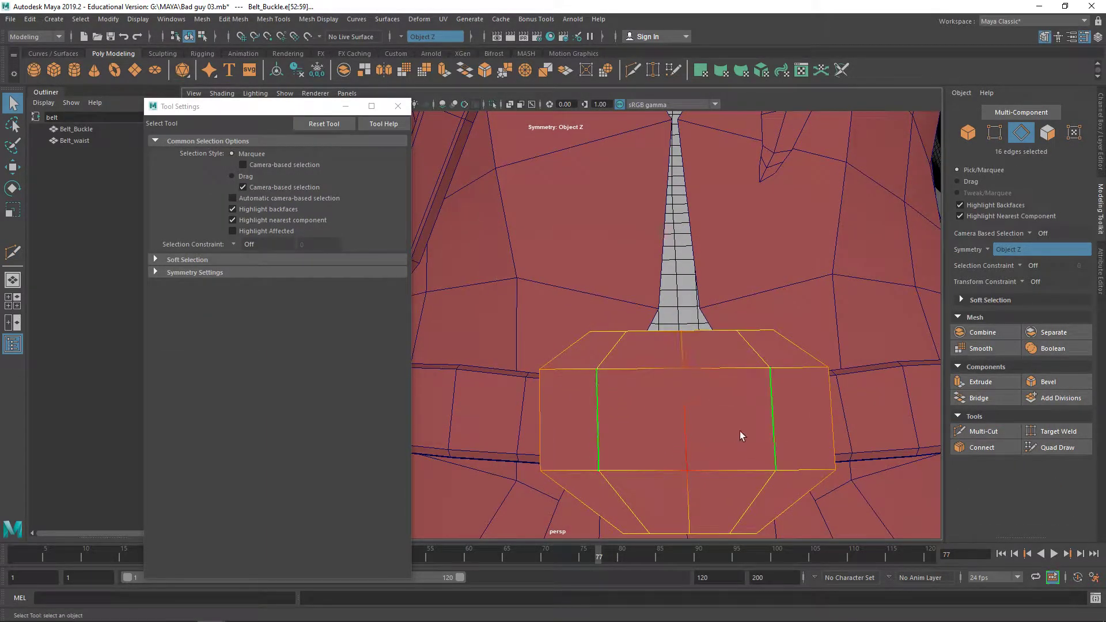
click(1019, 265)
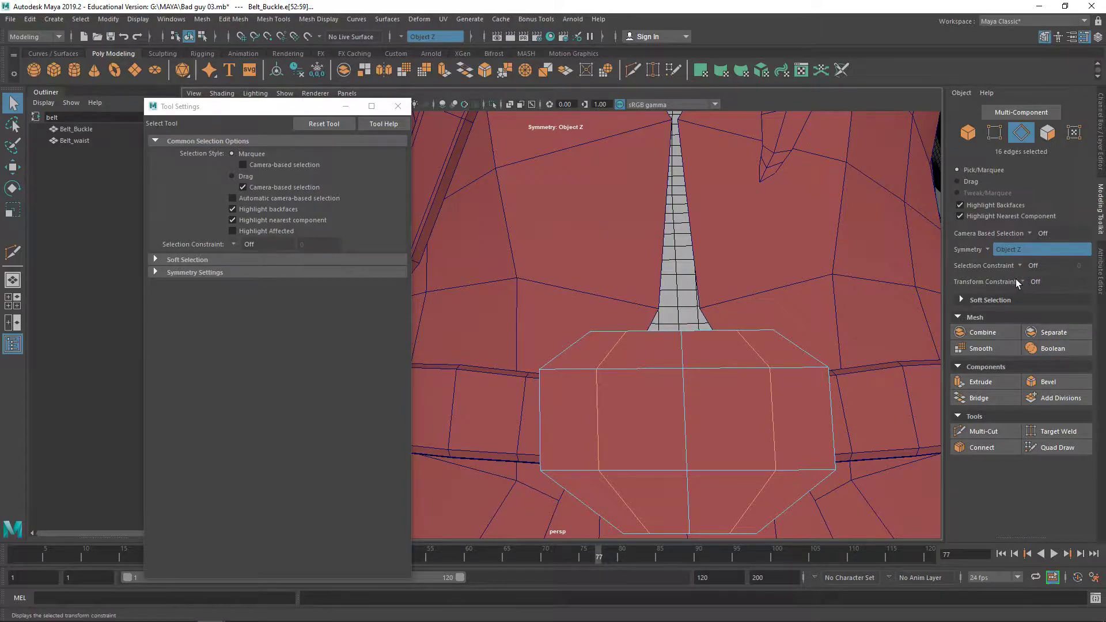
click(1015, 279)
click(1042, 310)
key(r)
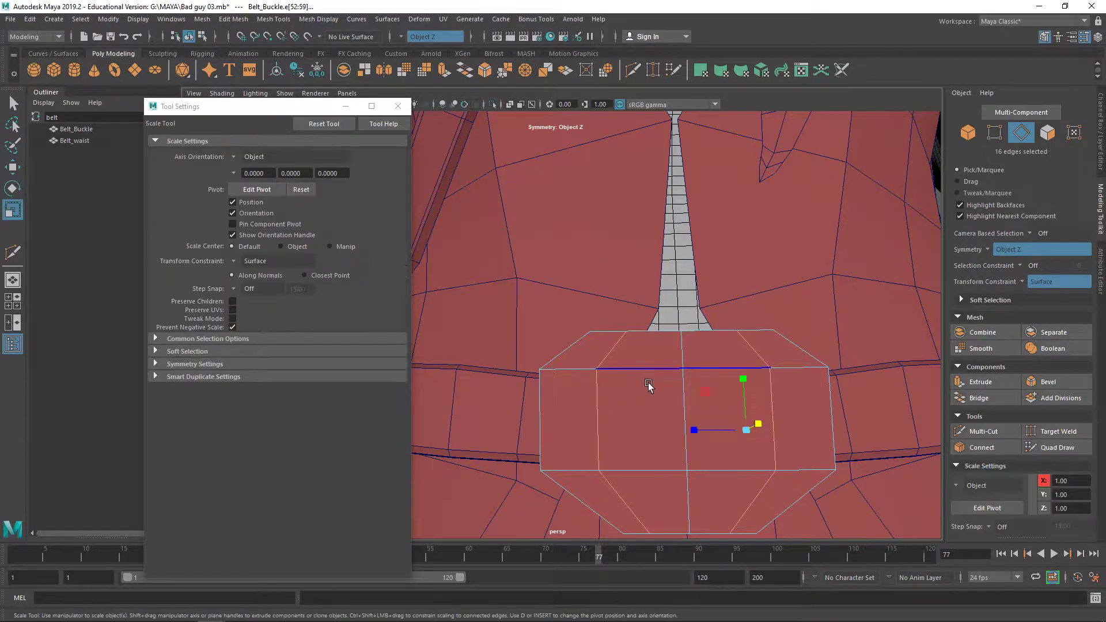
drag(694, 429, 772, 446)
key(w)
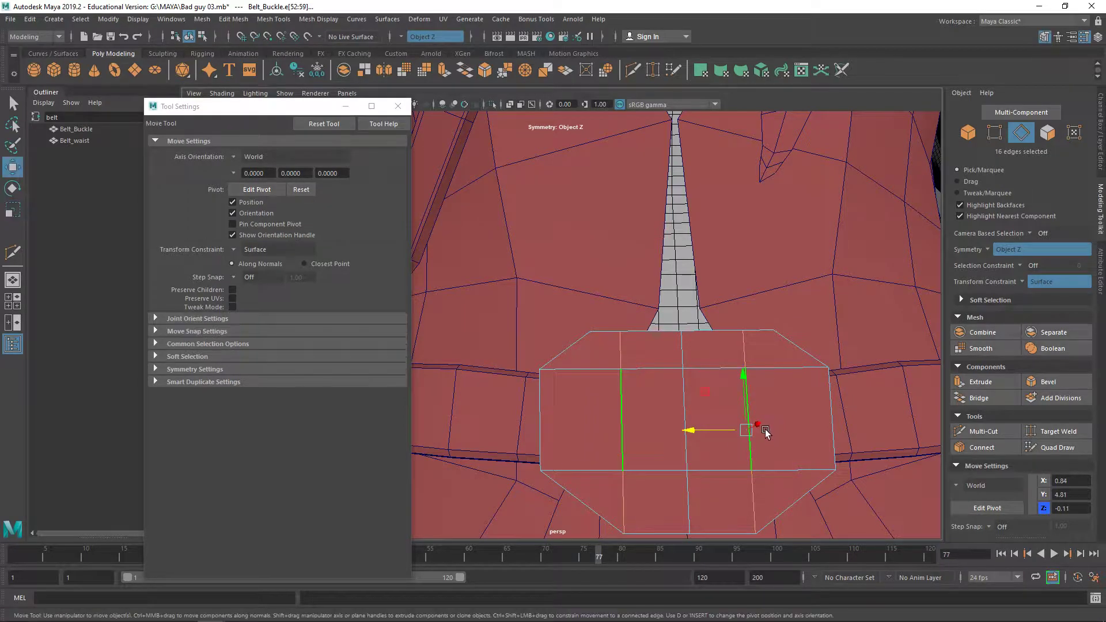
drag(688, 431, 671, 431)
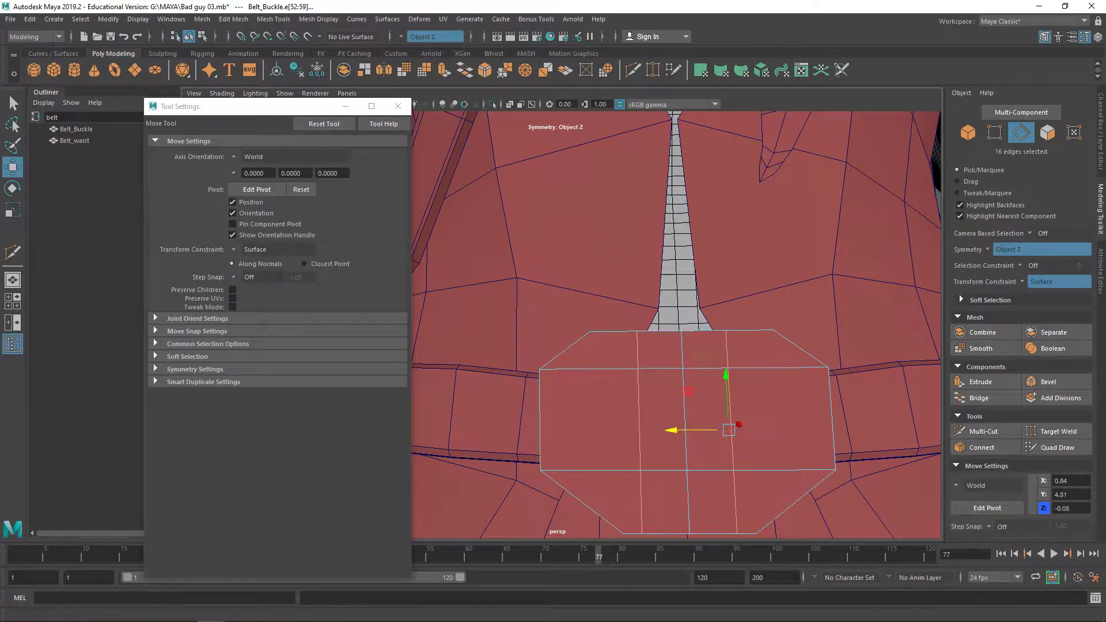
Step: Turn the transform constraint off and pull the buckle's vertical edge loops outward to give its front a curve
click(1020, 282)
click(1037, 285)
key(e)
key(r)
alt+drag(739, 410, 697, 413)
key(w)
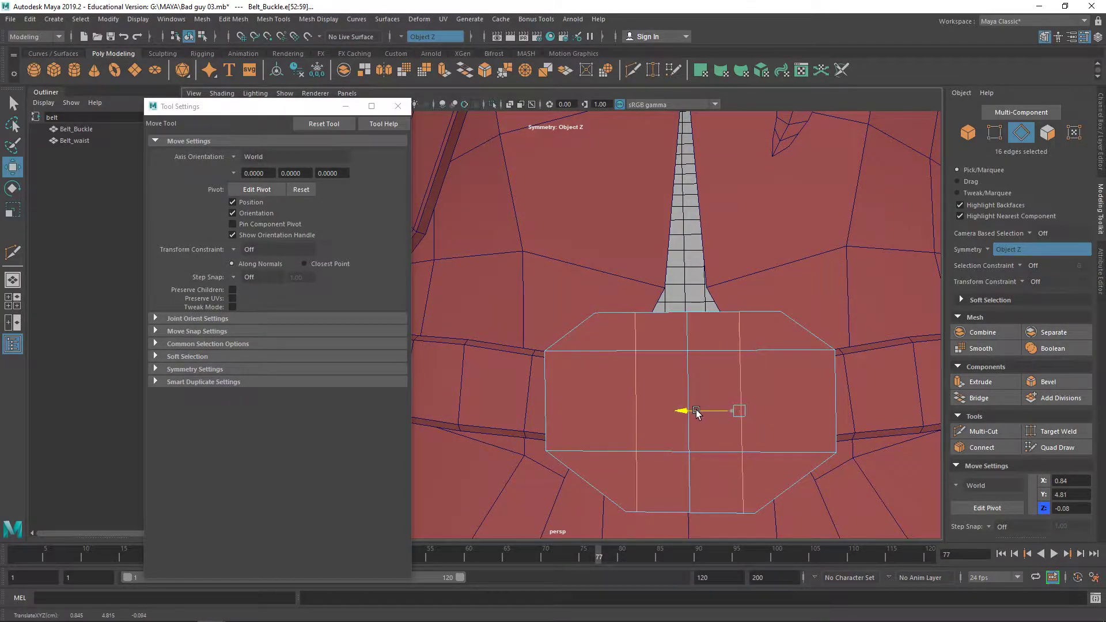
mouse_move(705, 293)
right_down()
mouse_move(706, 275)
mouse_move(707, 294)
right_up()
alt+drag(704, 331, 771, 364)
drag(552, 298, 502, 293)
key(ctrl+z)
Step: Try extruding the buckle's twelve front faces, and undo the extrusion
right_drag(593, 367, 589, 328)
mouse_move(638, 316)
mouse_down()
mouse_move(699, 395)
mouse_move(681, 459)
mouse_move(688, 437)
mouse_up()
mouse_move(689, 437)
shift+right_down()
mouse_move(690, 448)
mouse_move(687, 369)
shift+right_up()
scroll(576, 340, up, 3)
key(r)
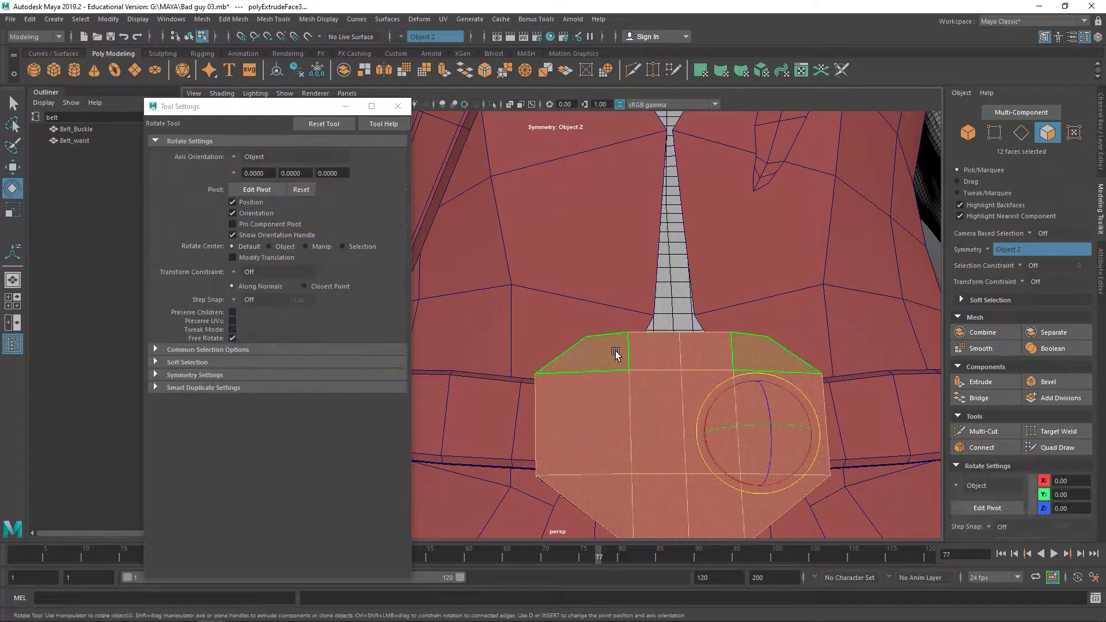
key(ctrl+z)
key(ctrl+z)
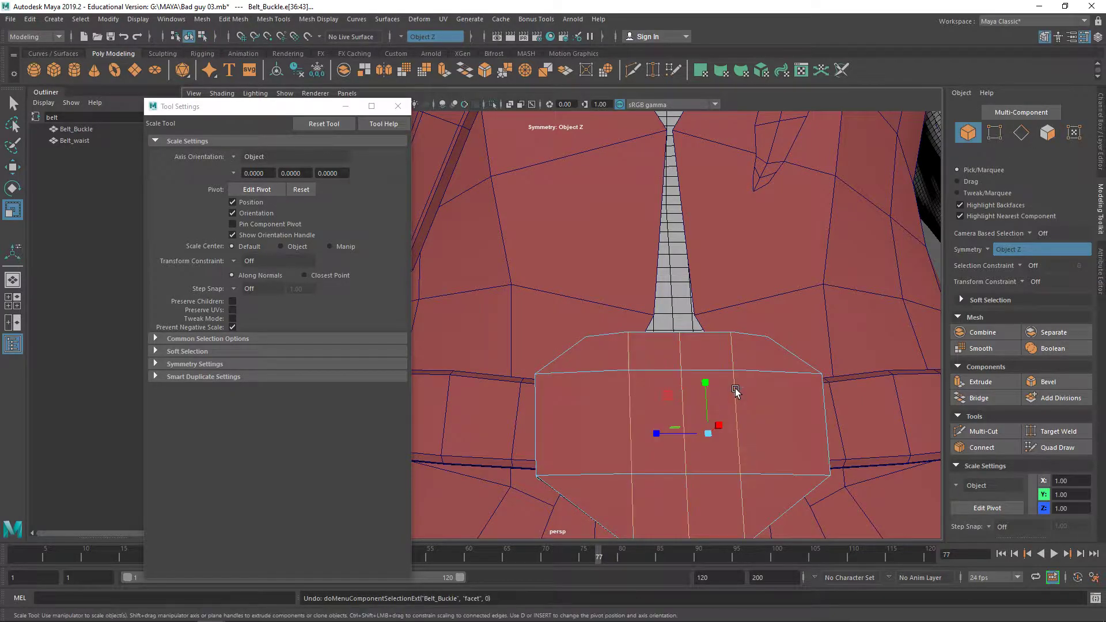
Step: Reselect the buckle's front faces, try extruding them with an offset, and undo the attempts
right_drag(758, 372, 758, 341)
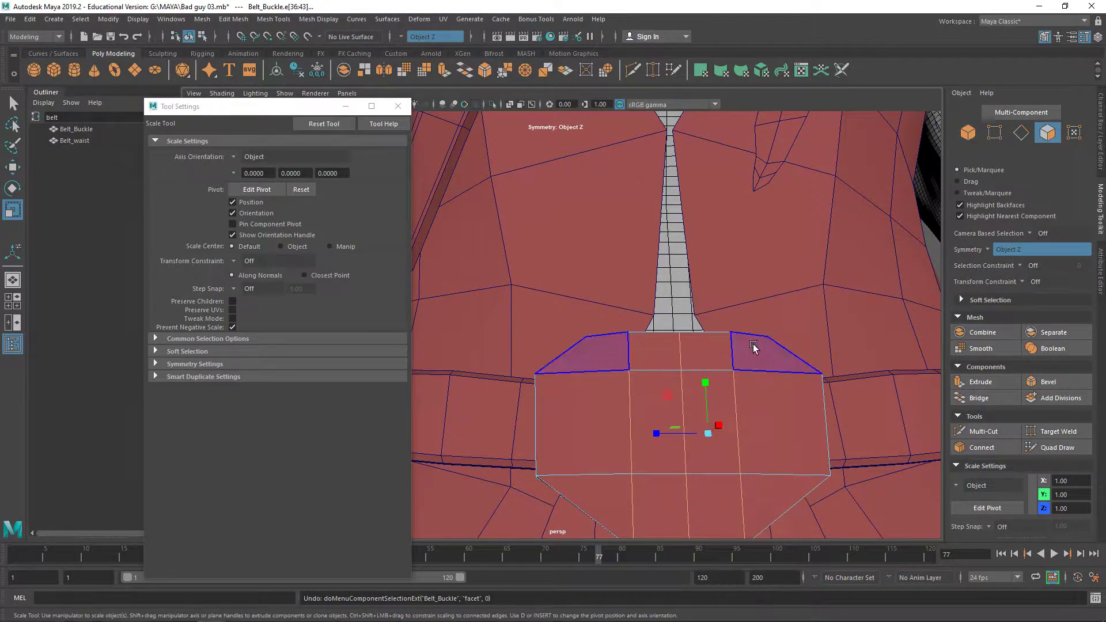
shift+drag(777, 397, 777, 397)
key(ctrl+z)
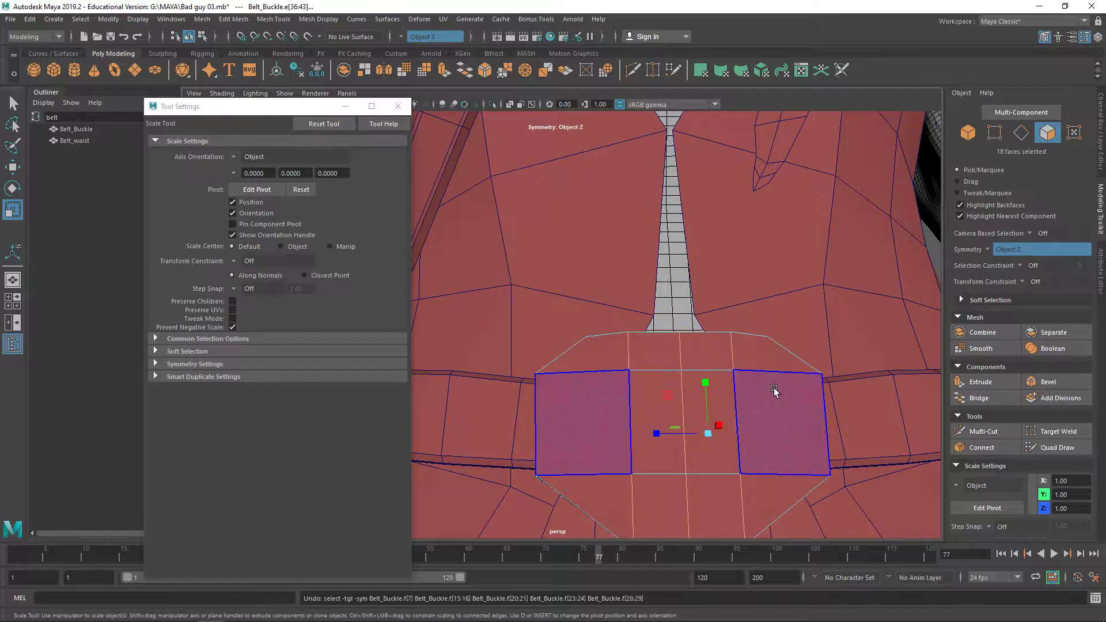
key(shift+Tab)
mouse_move(713, 351)
mouse_down()
mouse_move(780, 444)
mouse_move(717, 472)
mouse_move(778, 481)
mouse_move(733, 444)
mouse_up()
shift+right_drag(657, 336, 655, 371)
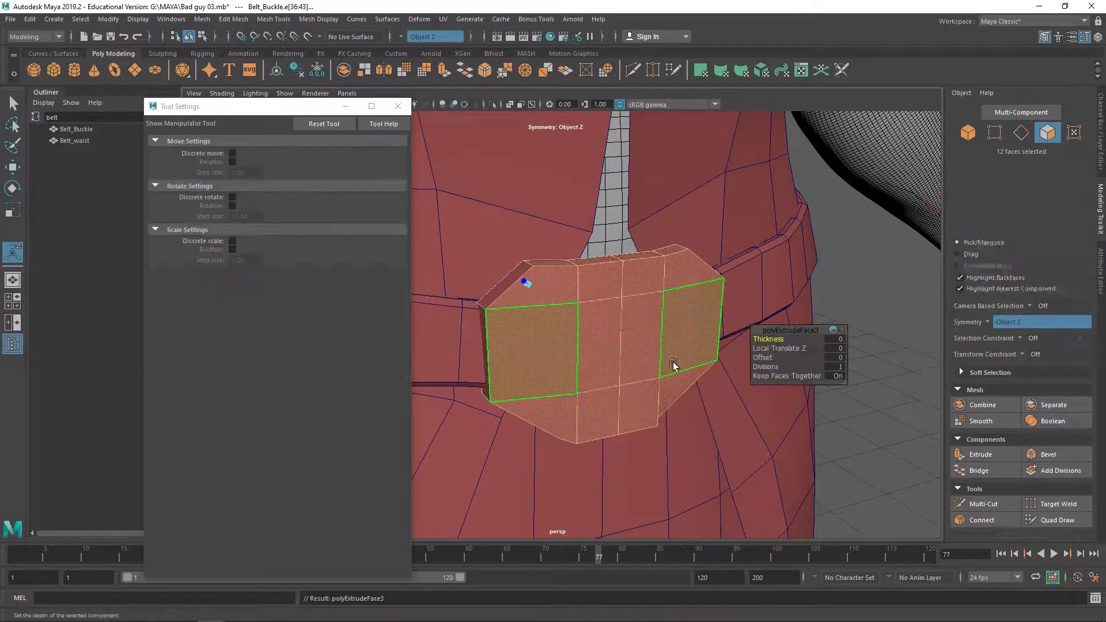
drag(762, 357, 560, 323)
key(ctrl+z)
shift+right_click(696, 334)
click(702, 363)
key(ctrl+z)
Step: Select the buckle's twelve front faces and turn symmetry off
right_drag(641, 326, 683, 278)
alt+drag(630, 310, 705, 368)
right_drag(724, 356, 728, 253)
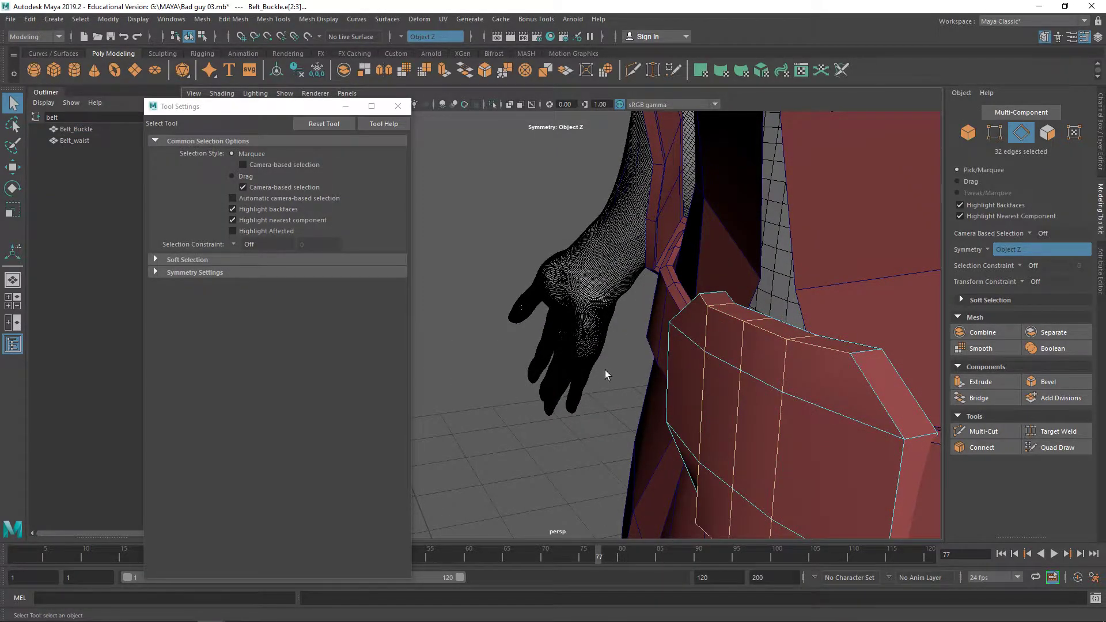
right_drag(707, 346, 635, 318)
click(624, 336)
mouse_move(662, 347)
alt+mouse_down()
mouse_move(757, 334)
mouse_move(834, 407)
mouse_move(767, 492)
mouse_move(812, 492)
alt+mouse_up()
click(408, 36)
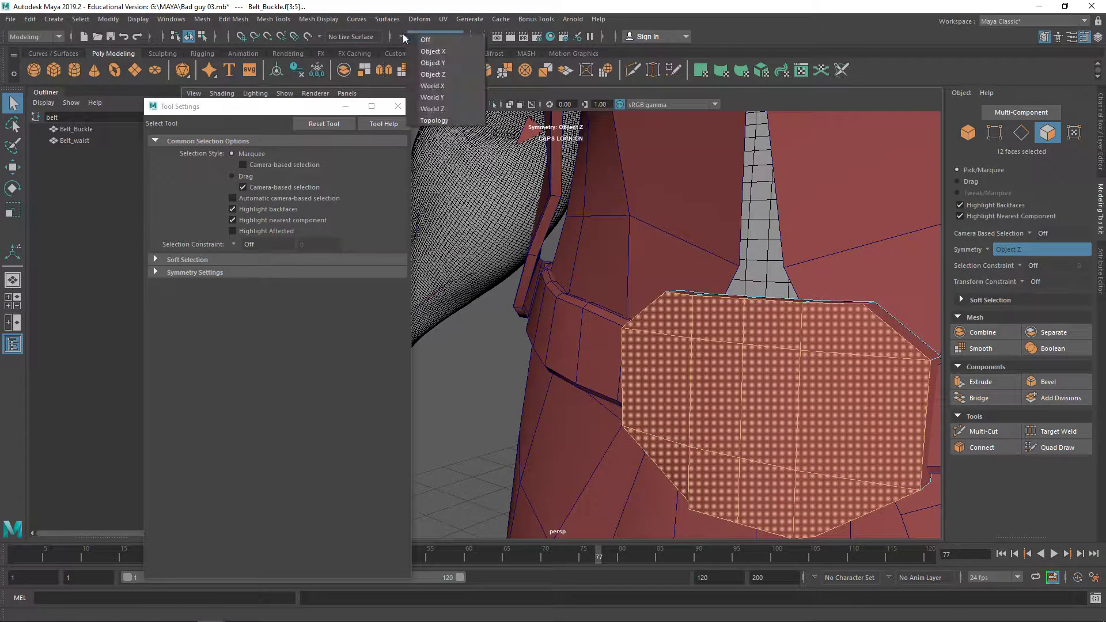
click(413, 40)
Step: Extrude the buckle's front faces with an offset of 0.01, and raise the offset to 0.02
right_drag(640, 294, 673, 370)
alt+drag(852, 415, 867, 386)
drag(763, 357, 763, 357)
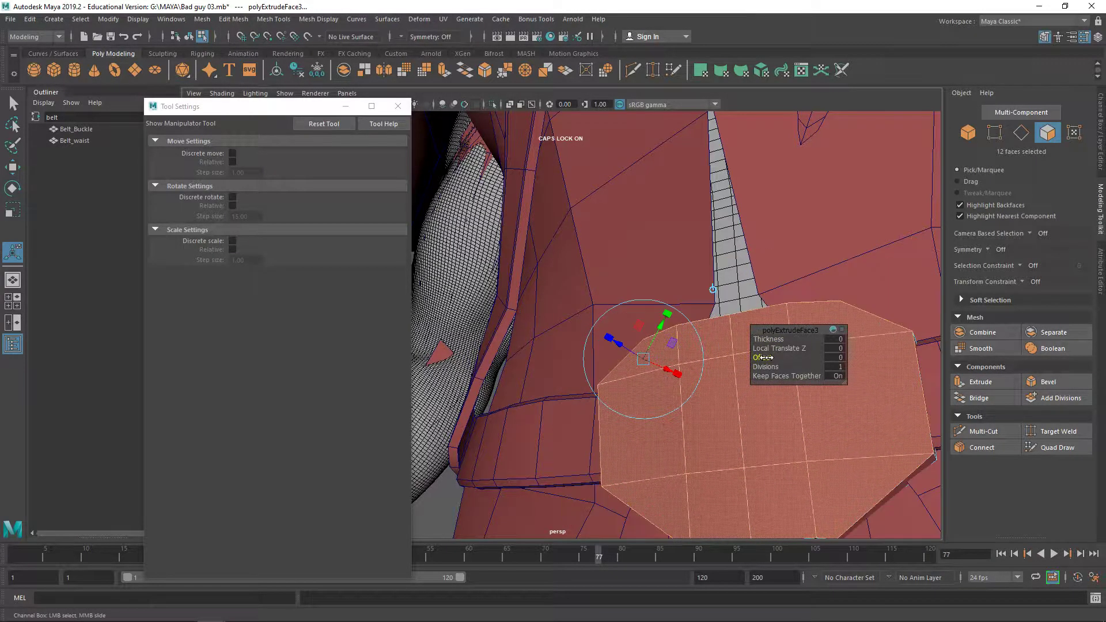
click(836, 358)
text(0.01)
key(Return)
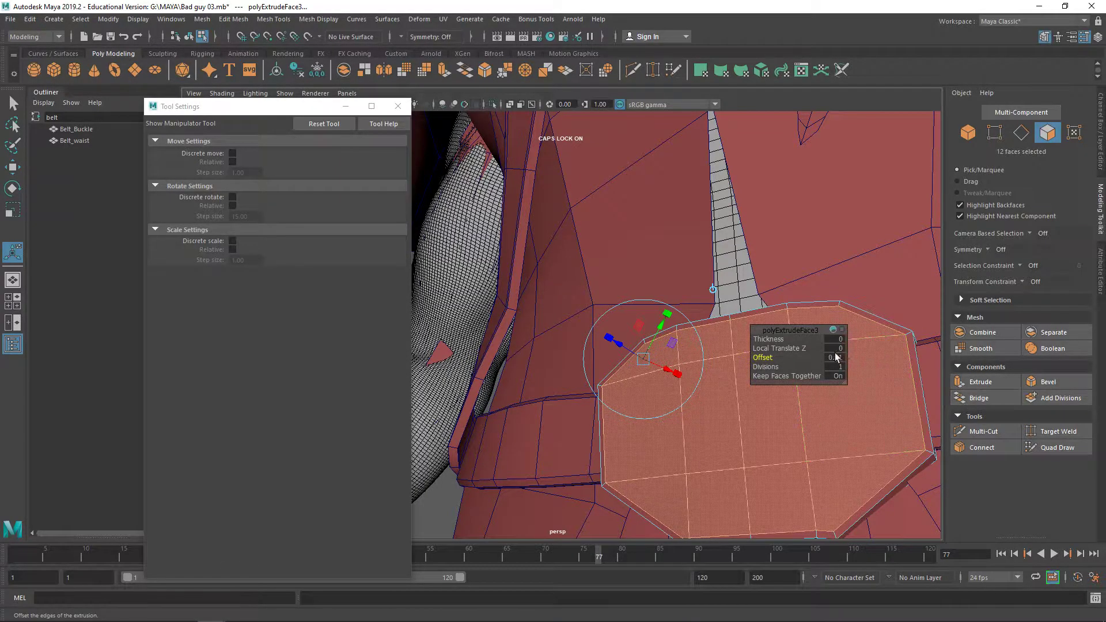
text(0.02)
key(Return)
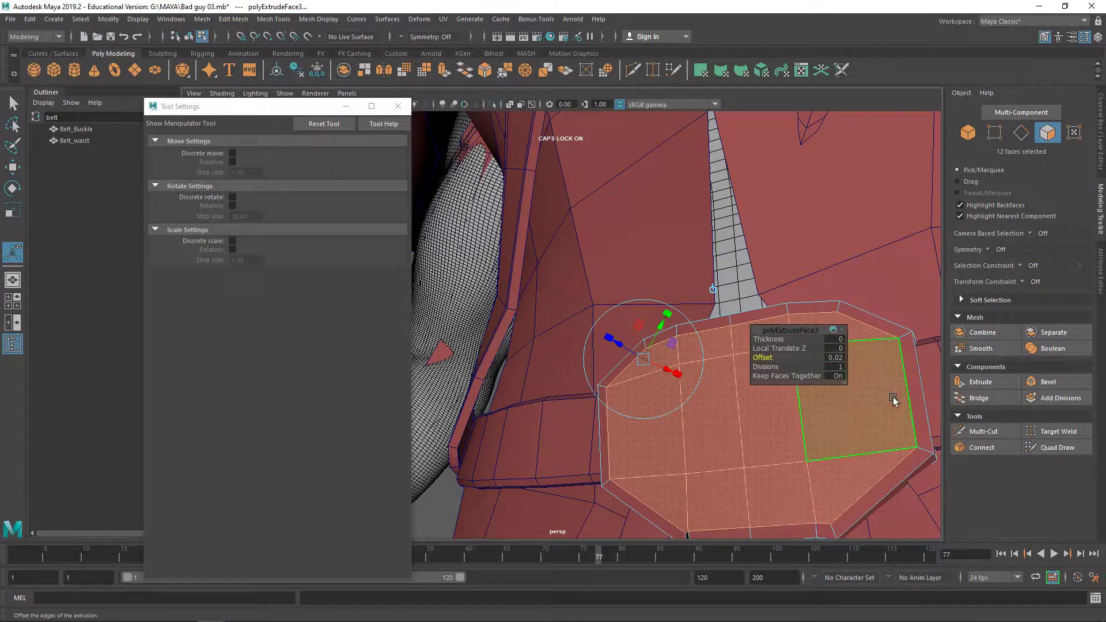
Step: Try an extrusion offset of 0.03 on the buckle's front faces, and undo the extrusion
alt+drag(729, 353, 737, 391)
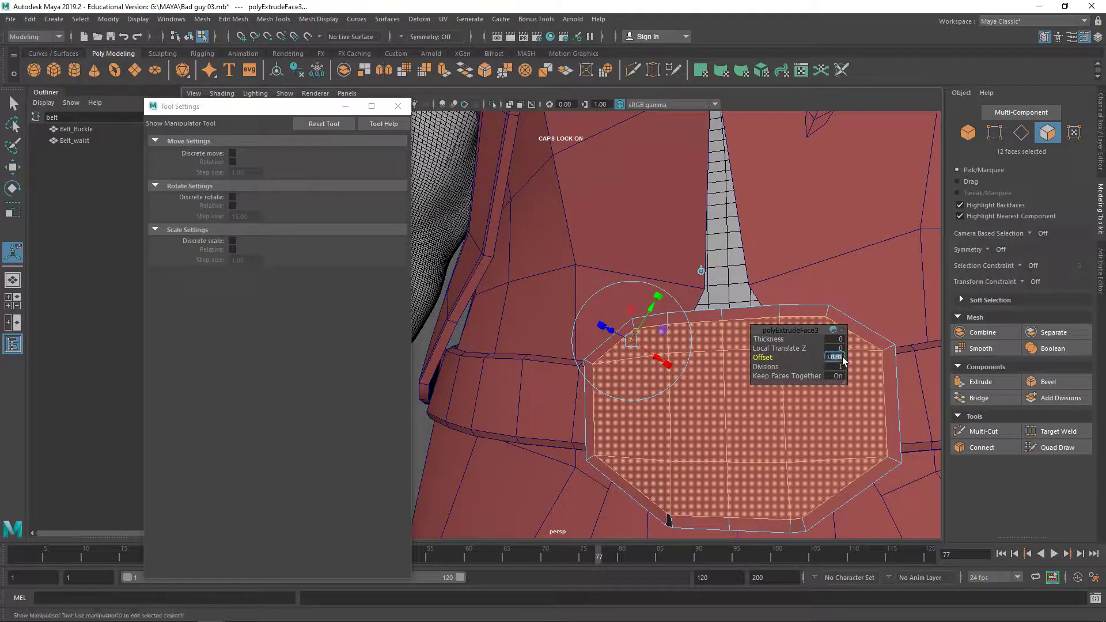
text(0.0)
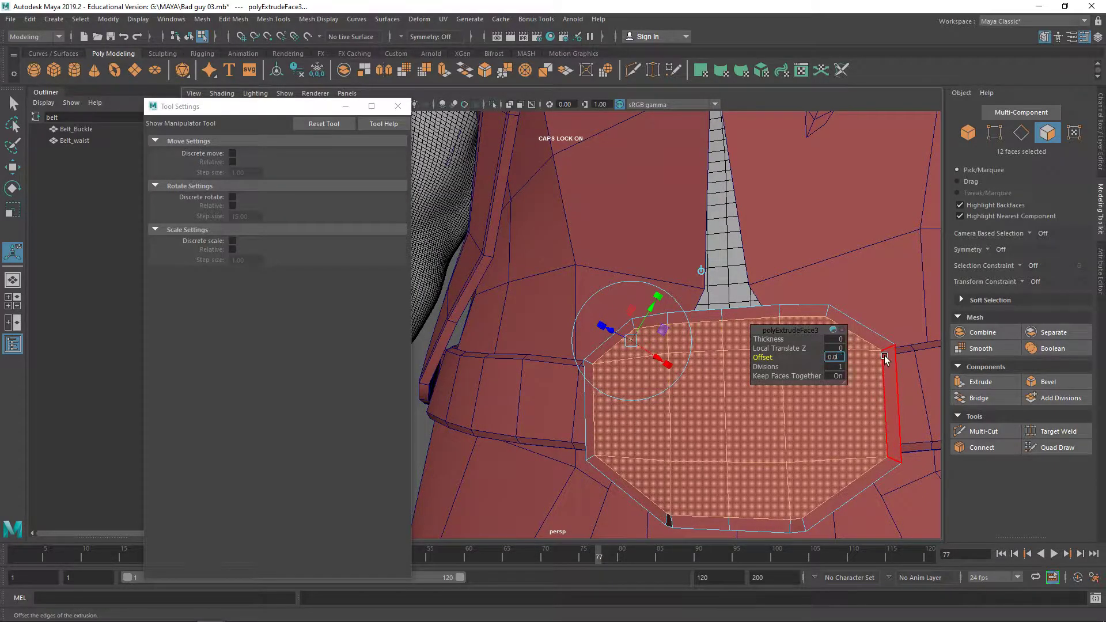
text(2)
key(BackSpace)
text(3)
key(Return)
alt+drag(640, 397, 585, 292)
key(ctrl+z)
Step: Try beveling the vertical edge loops on the buckle's front, and undo the bevel
right_drag(585, 291, 586, 242)
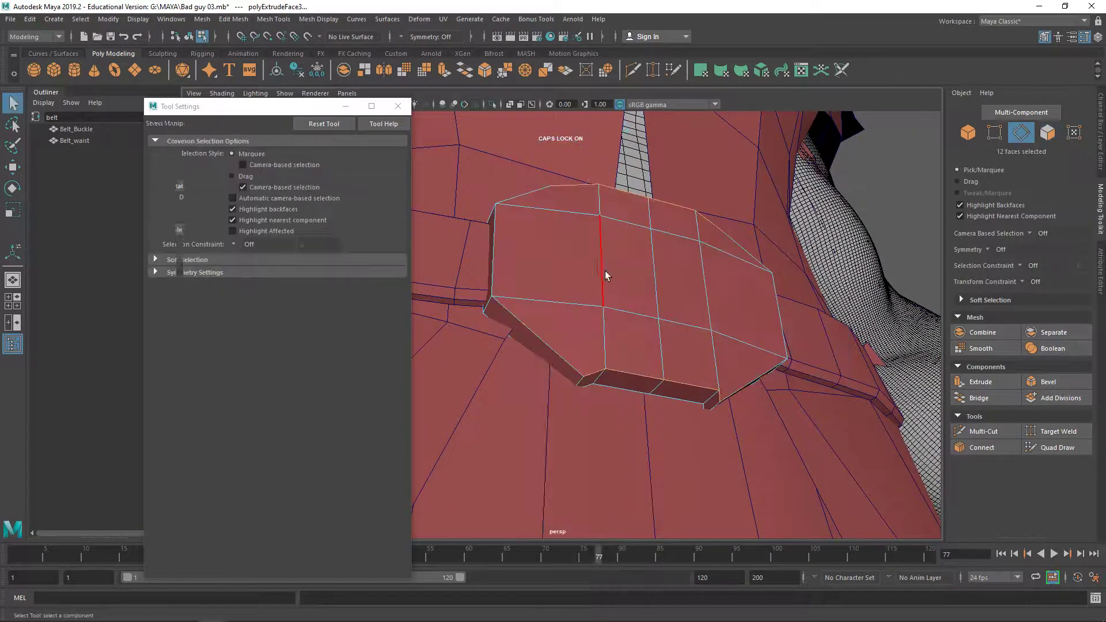
double_click(609, 278)
right_click(712, 291)
shift+right_drag(712, 291, 772, 291)
alt+drag(772, 292, 728, 299)
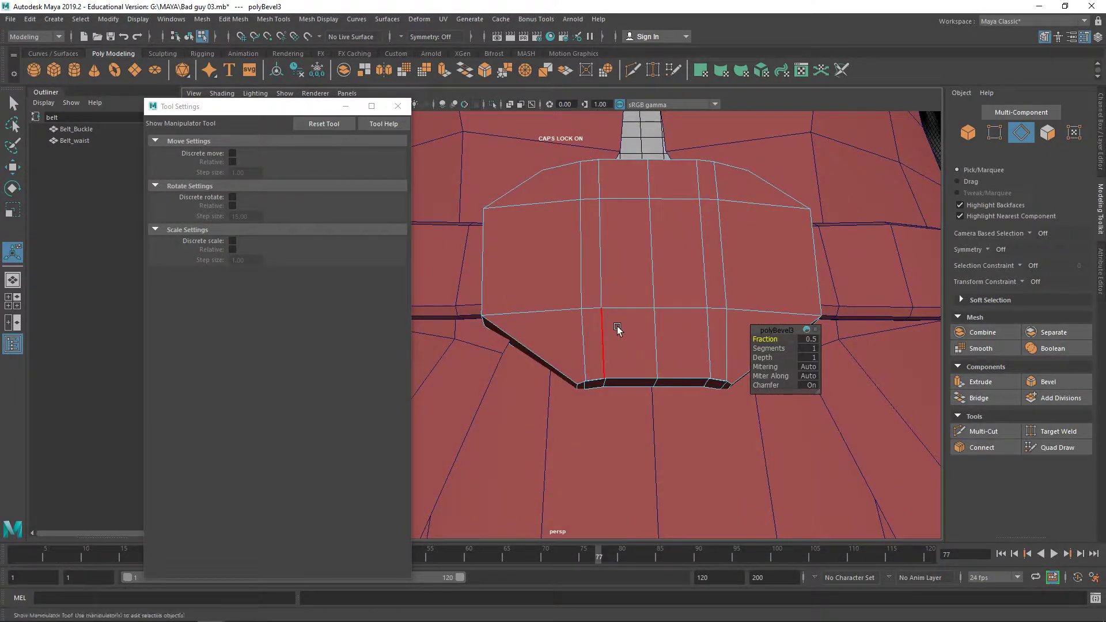
key(ctrl+z)
key(ctrl+z)
Step: Select all twelve front faces of the buckle using drag selection with camera-based selection on
alt+drag(633, 308, 597, 355)
alt+drag(685, 358, 682, 381)
shift+click(734, 330)
alt+drag(736, 330, 681, 298)
right_drag(680, 298, 731, 316)
key(q)
click(731, 313)
drag(675, 316, 569, 317)
drag(618, 186, 713, 236)
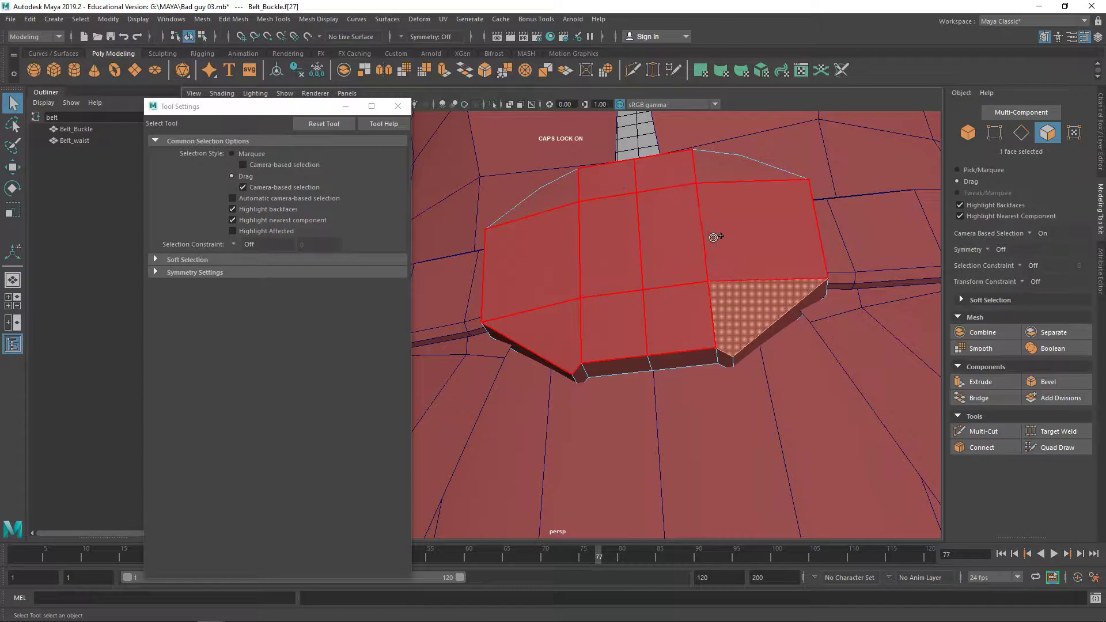
drag(570, 201, 571, 201)
mouse_move(695, 277)
alt+mouse_down()
mouse_move(679, 292)
mouse_move(654, 380)
mouse_move(706, 303)
mouse_move(693, 320)
alt+mouse_up()
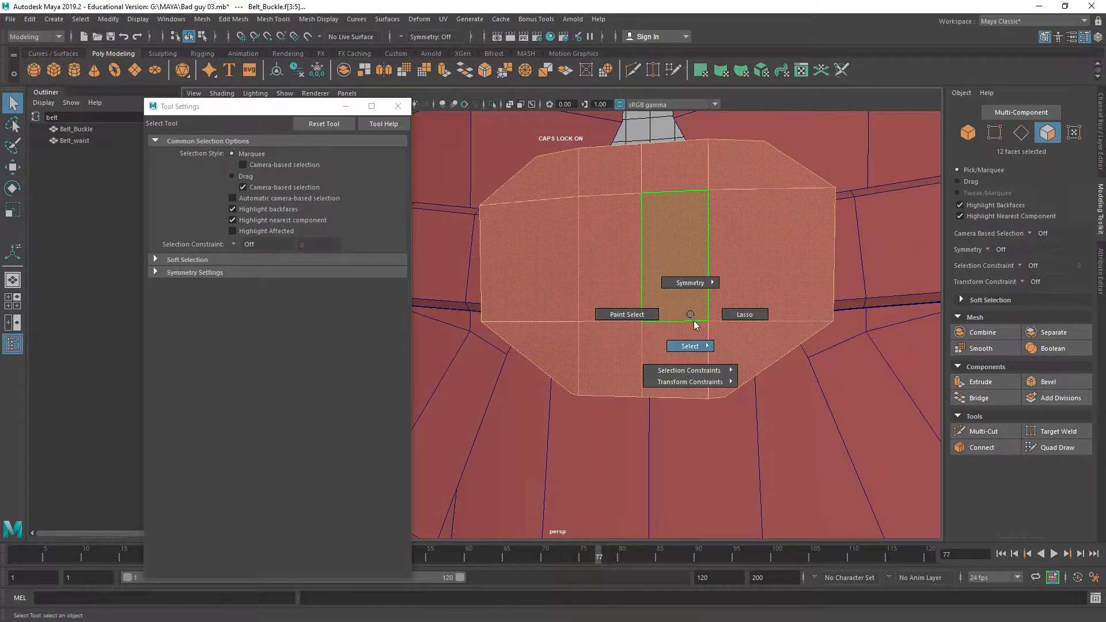
Step: Extrude the buckle's front faces, try an offset on the extrusion, and undo the offset
shift+right_click(690, 316)
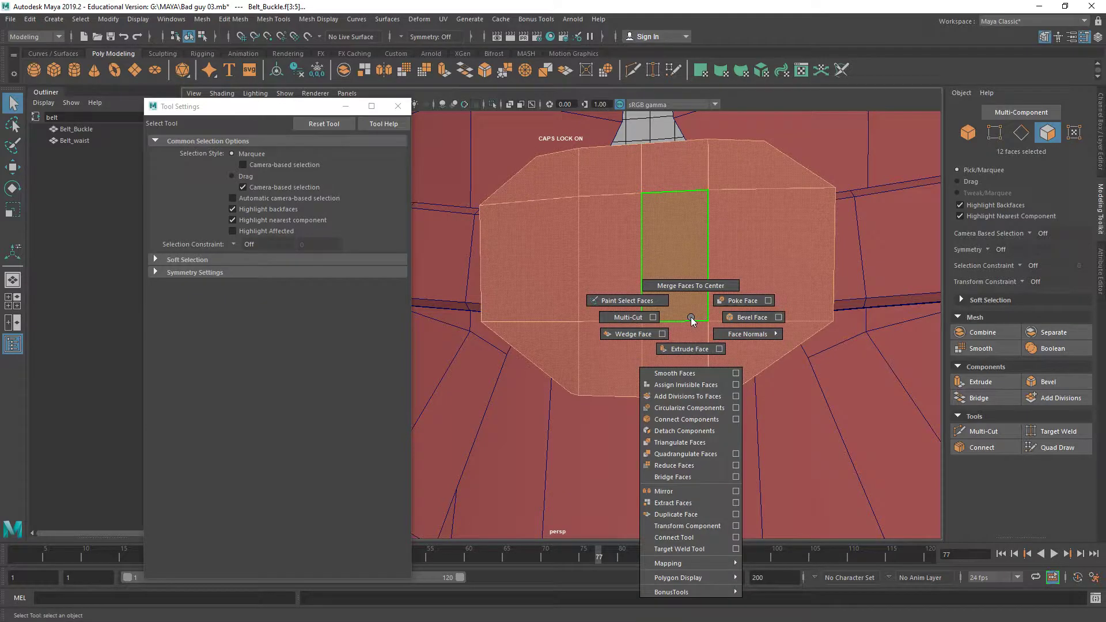
click(692, 346)
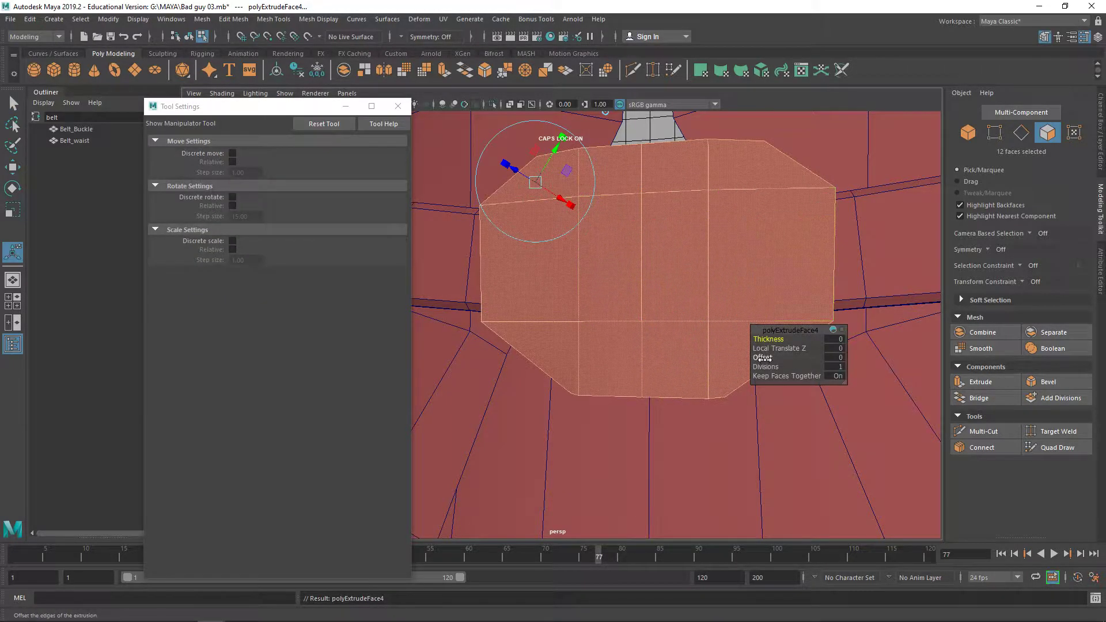
drag(764, 359, 764, 360)
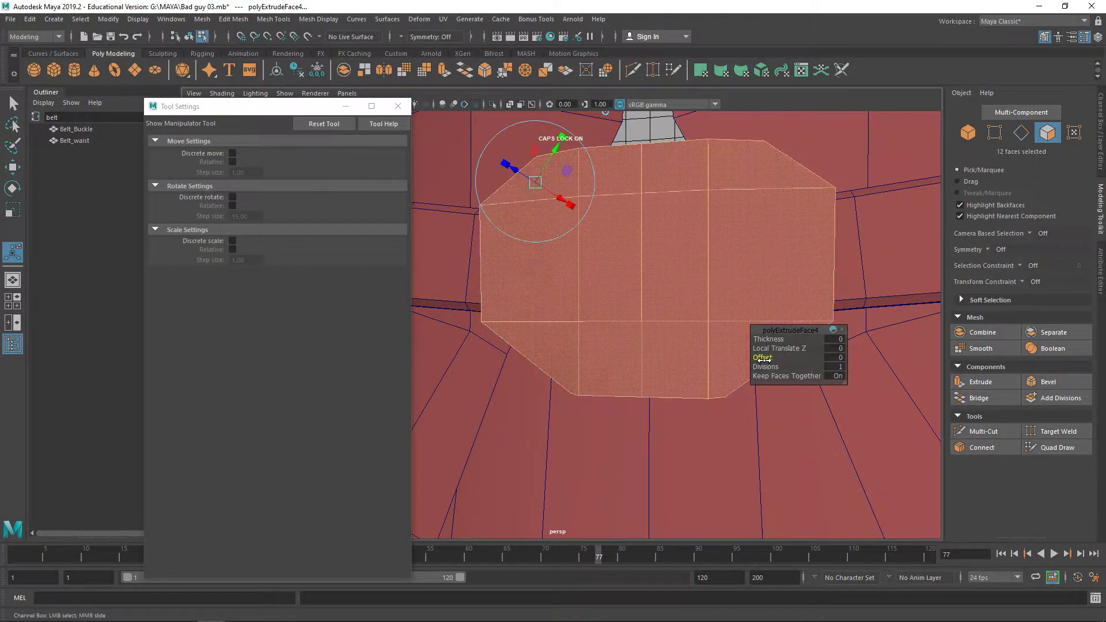
click(838, 357)
key(Return)
alt+drag(753, 346, 741, 312)
key(ctrl+z)
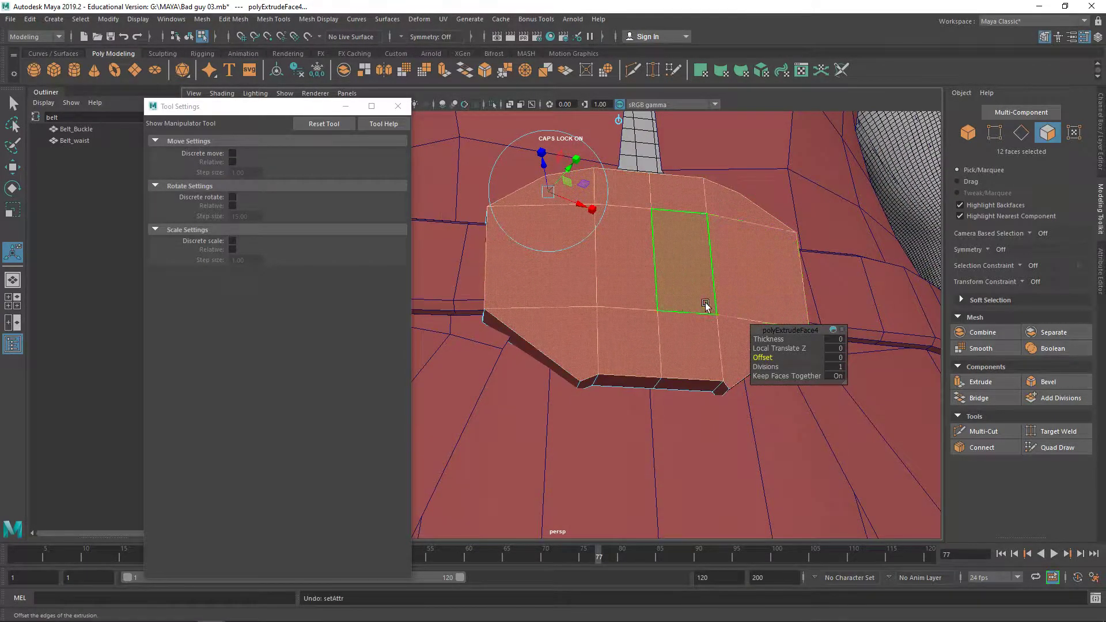
Step: Try Poke Face and Bevel Face on the buckle's front faces, undoing each one
shift+right_drag(679, 327, 715, 316)
key(ctrl+z)
shift+right_click(700, 320)
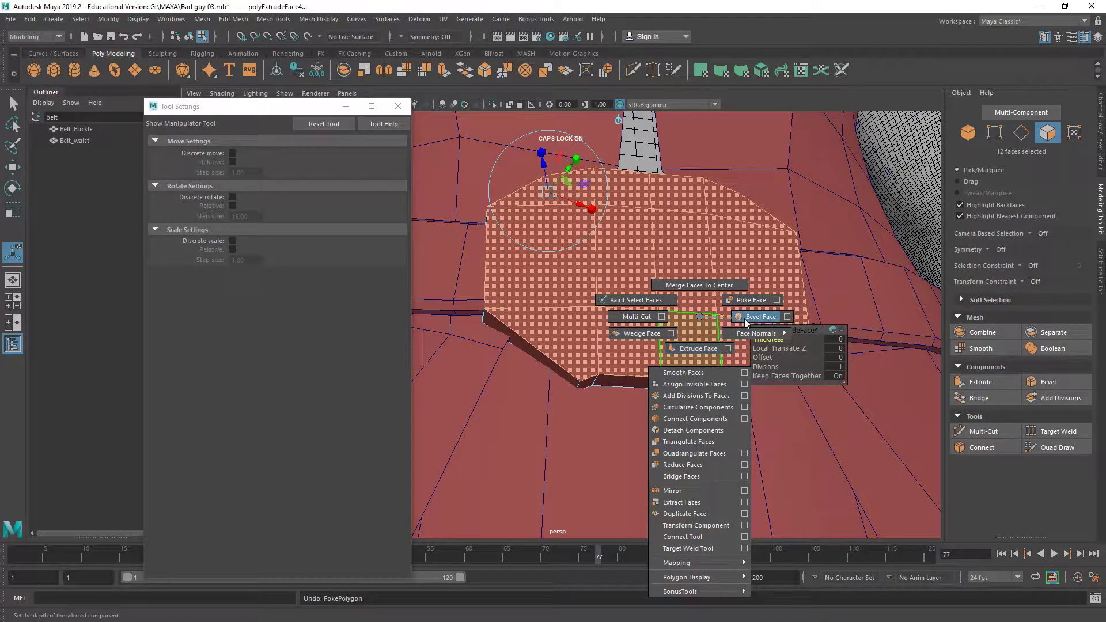
click(748, 317)
alt+drag(700, 326, 657, 329)
key(ctrl+z)
Step: Set the Scale tool's axis orientation to Component and try scaling the buckle's extruded front faces inward
key(w)
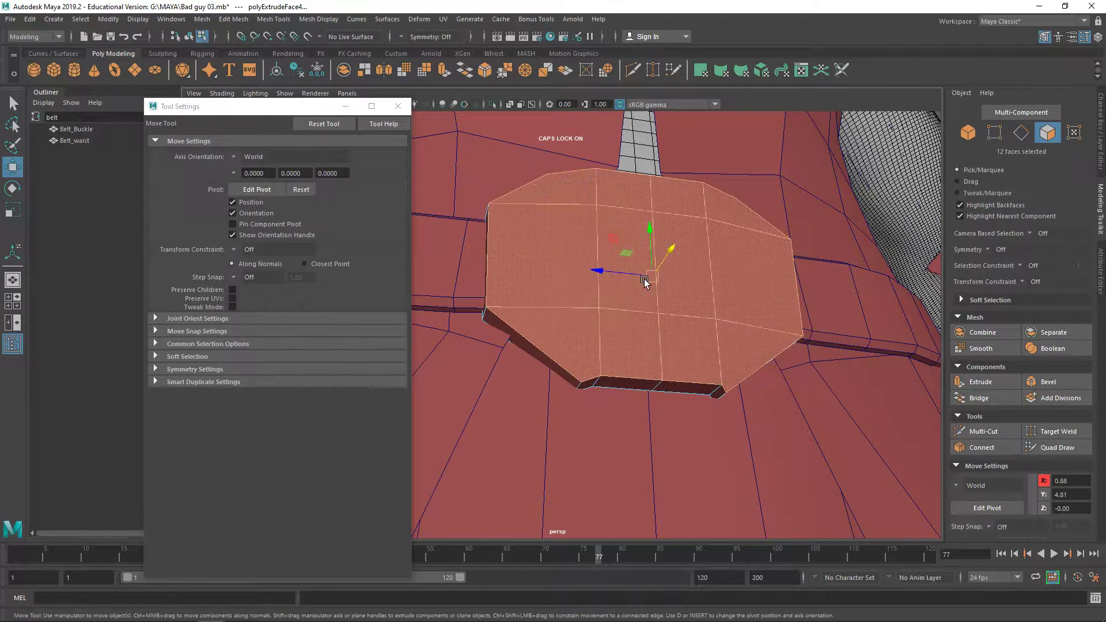
key(r)
click(982, 485)
click(979, 516)
drag(698, 289, 726, 337)
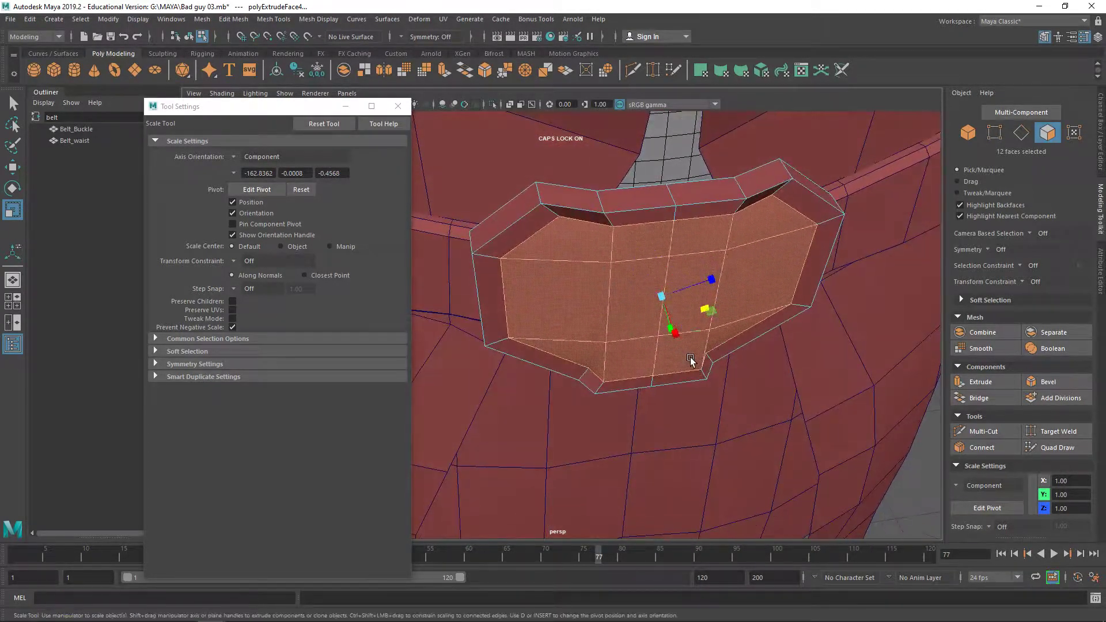
alt+drag(894, 246, 864, 168)
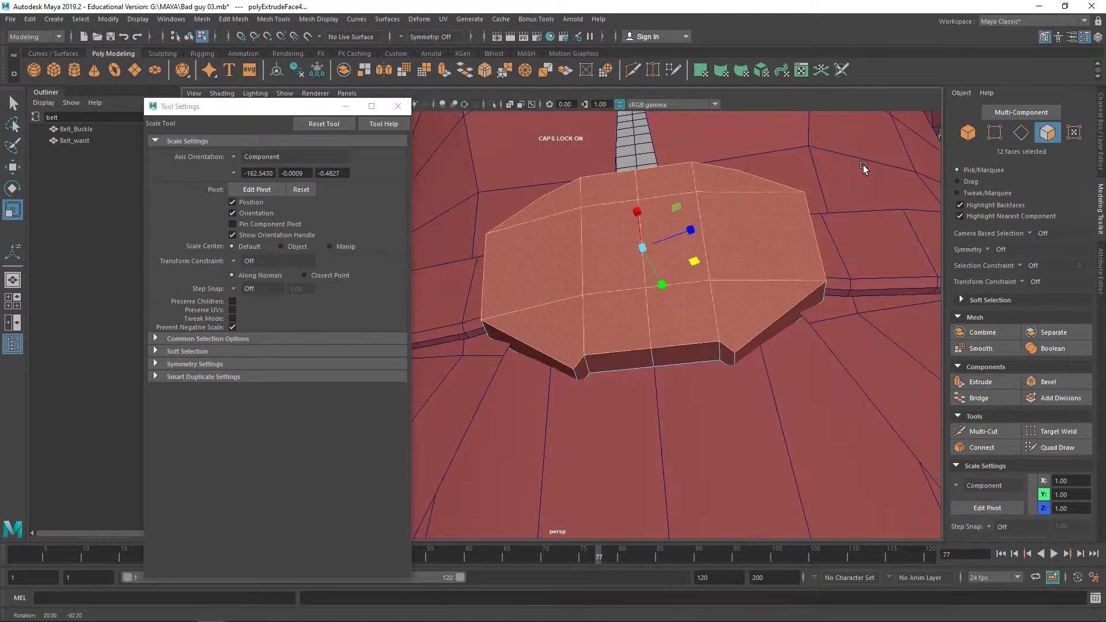
Step: Cut a new edge line with Multi-Cut down the buckle front's right-hand side, joining the lower and upper corner vertices
click(639, 76)
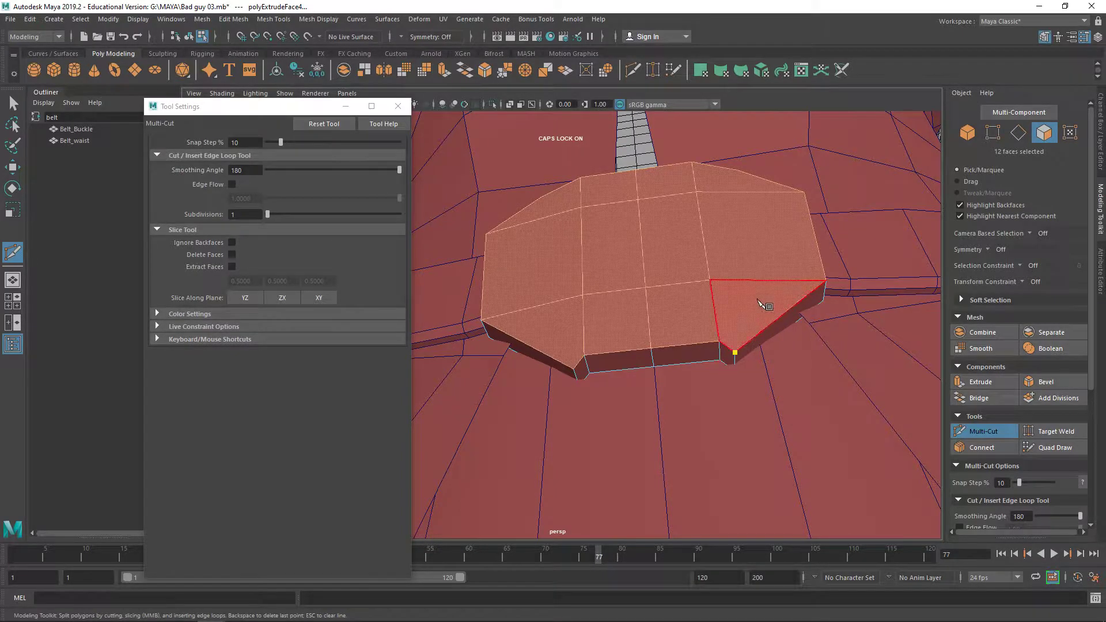
click(758, 281)
alt+drag(775, 208, 773, 227)
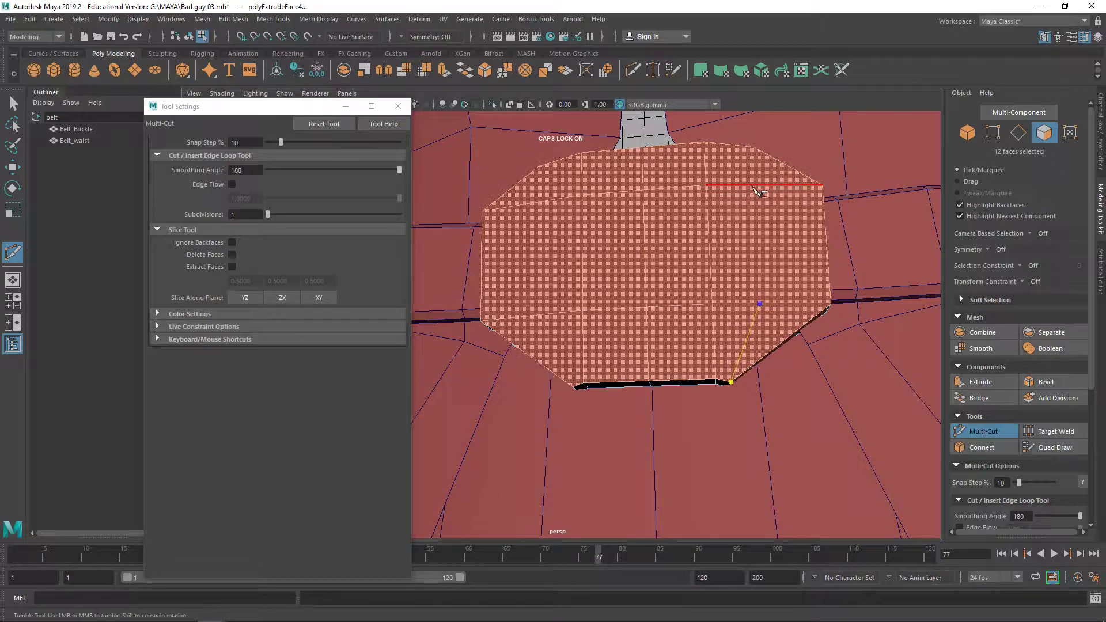
key(ctrl+z)
click(773, 310)
shift+click(775, 192)
alt+drag(776, 170, 784, 251)
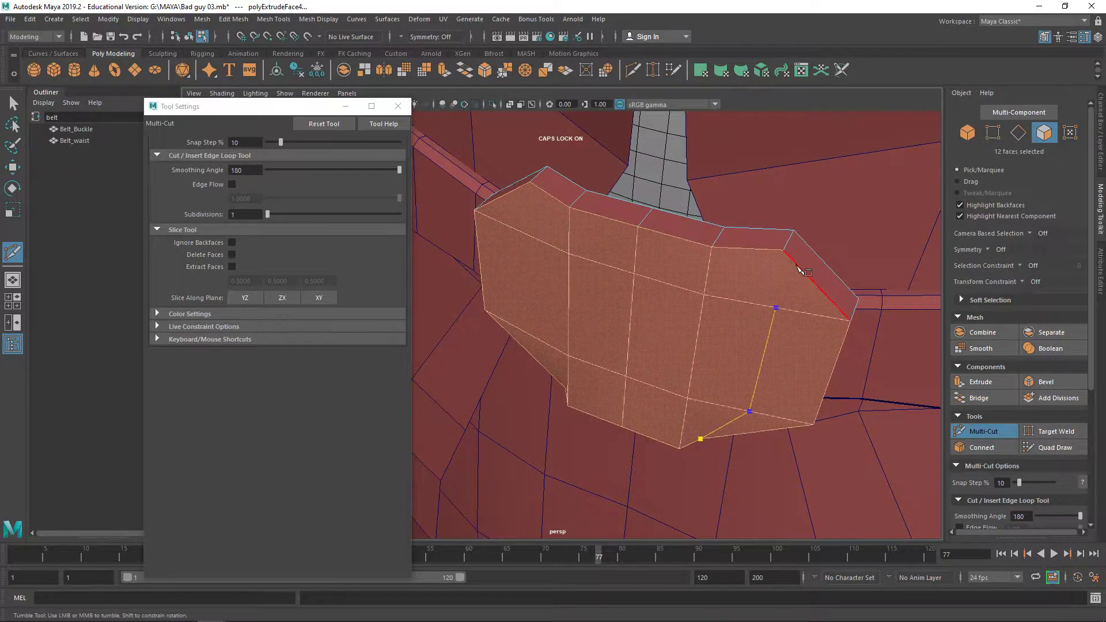
click(783, 250)
key(Return)
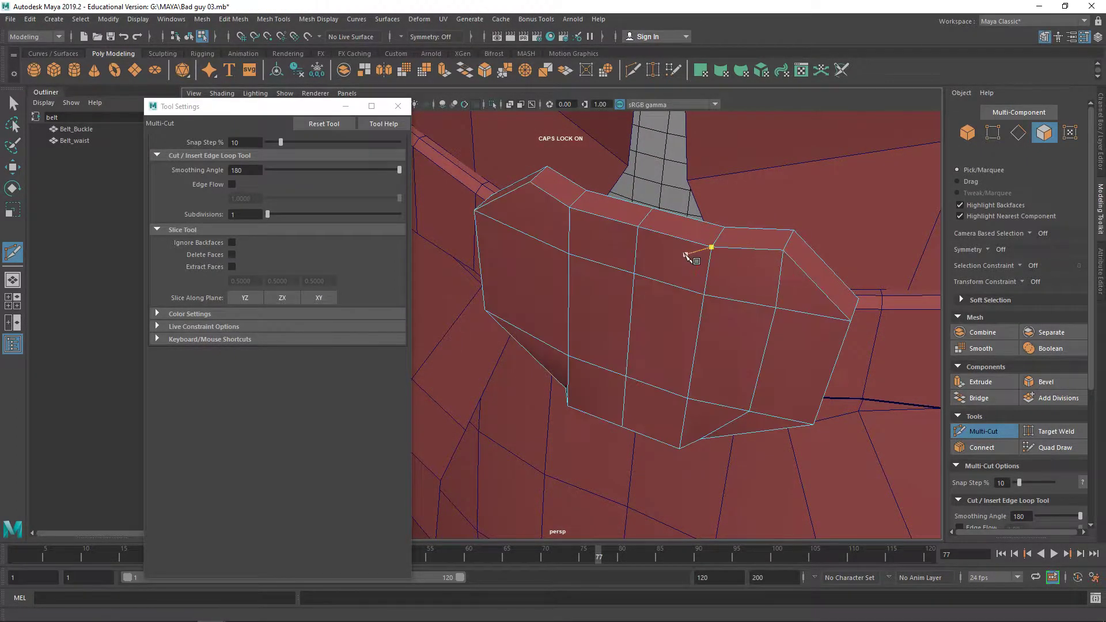
Step: Cut a matching edge line with Multi-Cut down the left-hand side of the buckle's front
alt+drag(685, 254, 755, 227)
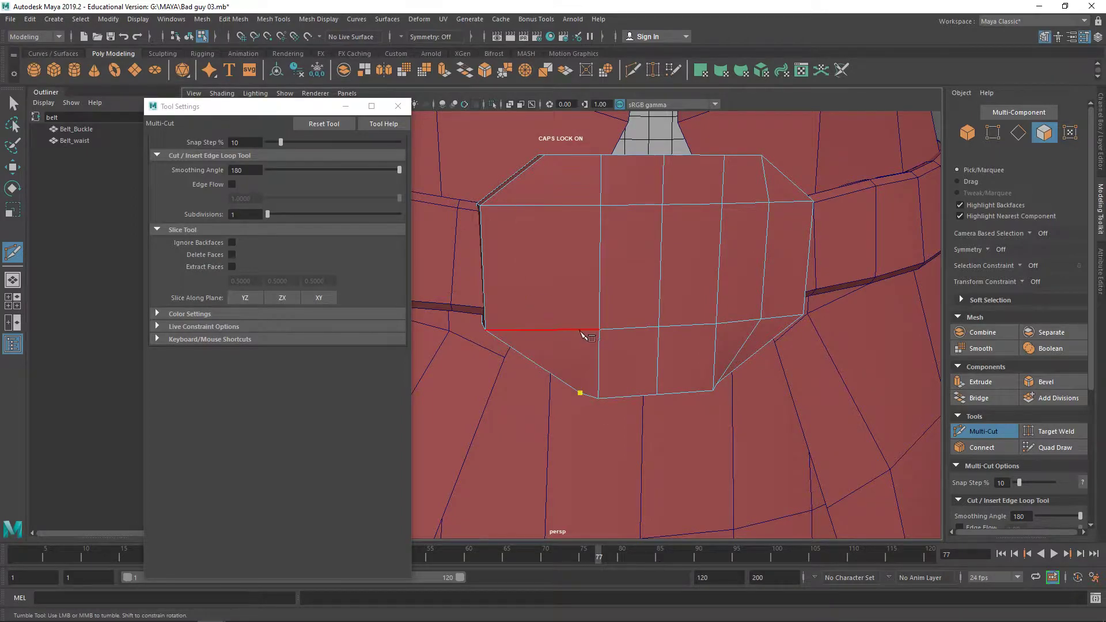
click(557, 330)
click(557, 205)
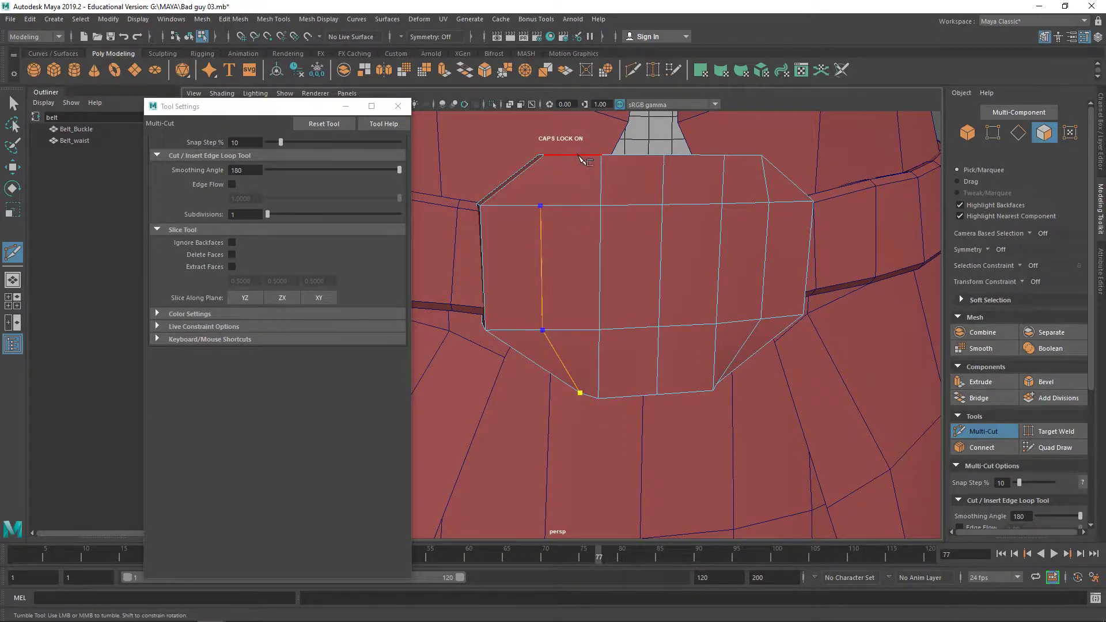
alt+drag(579, 159, 575, 174)
click(543, 175)
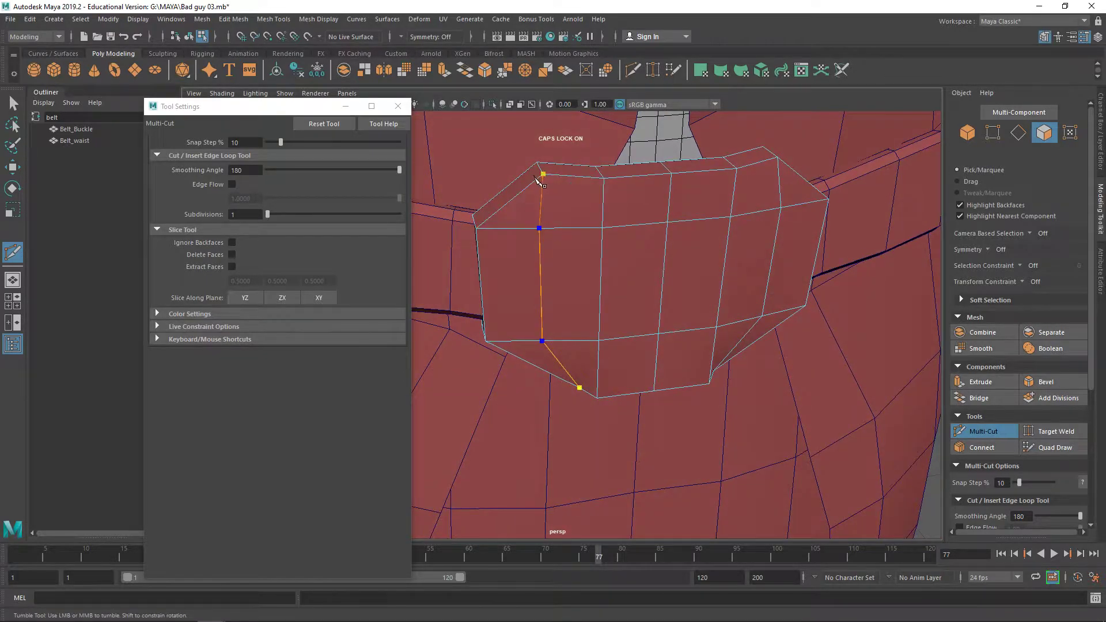
key(Return)
alt+drag(667, 235, 624, 257)
key(q)
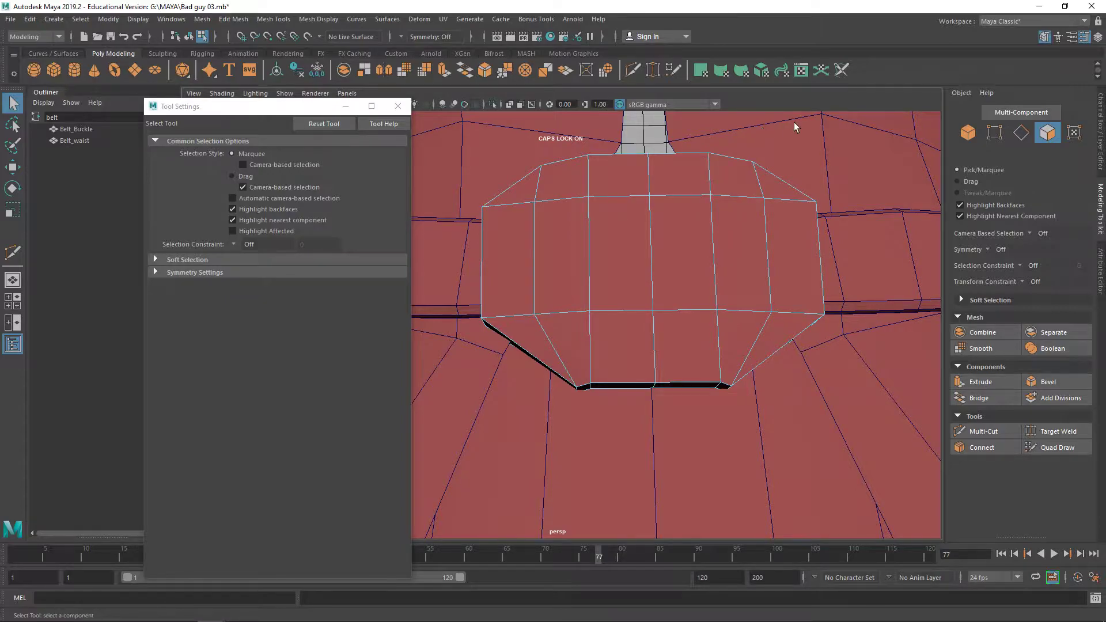
Step: Undo the Multi-Cut lines and the extrusion on the buckle's front
alt+drag(733, 168, 676, 217)
right_drag(674, 225, 672, 259)
alt+drag(673, 259, 639, 218)
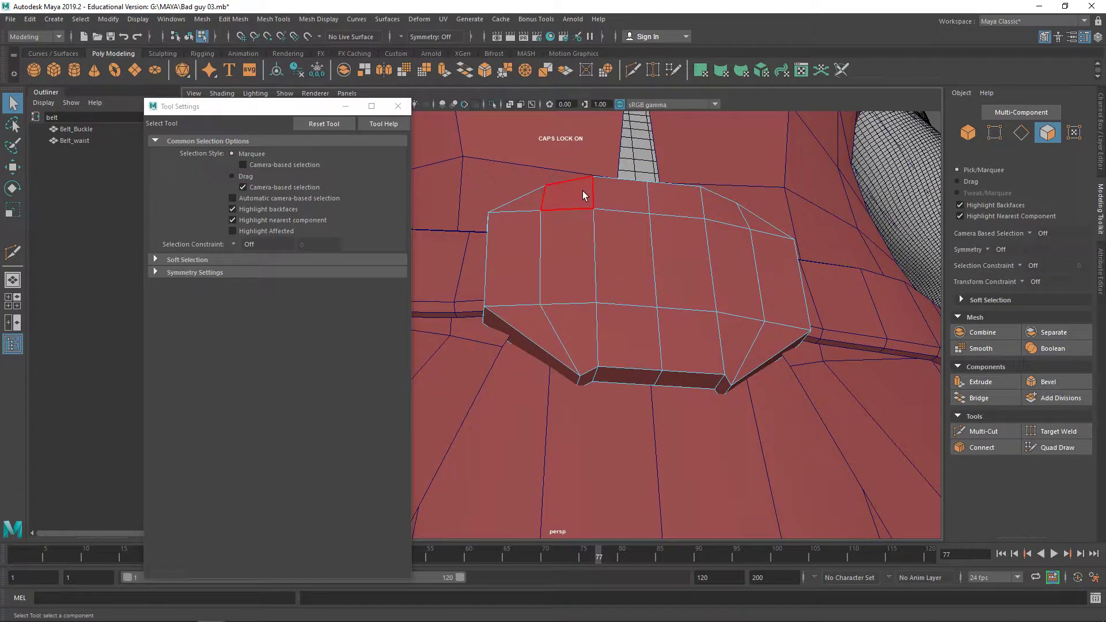
key(ctrl+z)
key(ctrl+z)
key(ctrl+z)
key(ctrl+z)
key(ctrl+z)
key(ctrl+z)
key(ctrl+z)
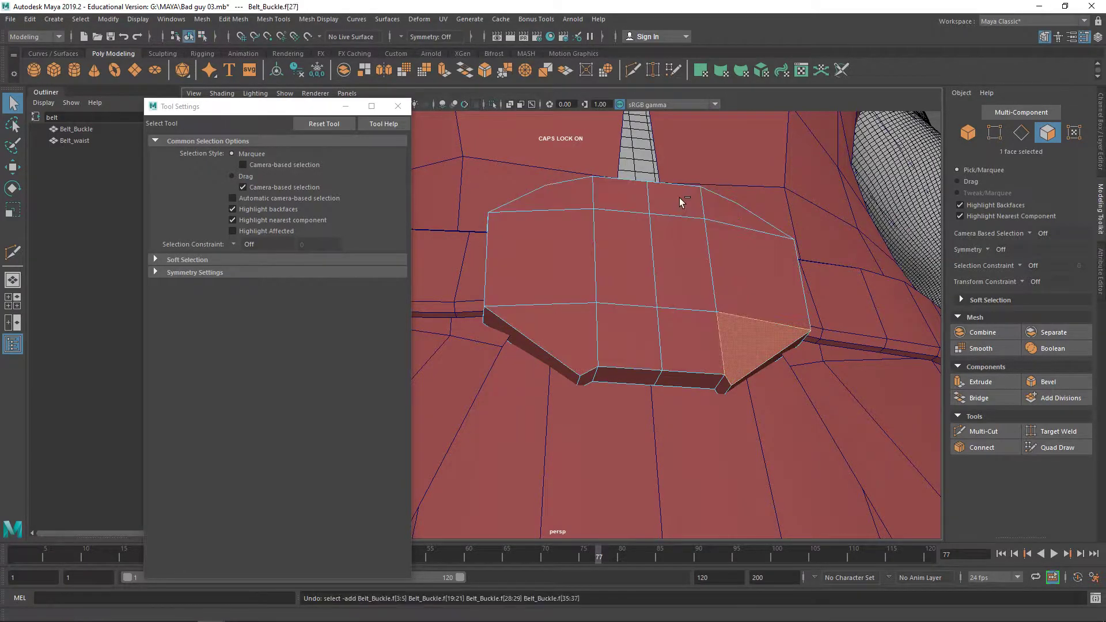
Step: Undo the earlier edge moves that curved the buckle, going back to its flat front with Object Z symmetry
key(ctrl+z)
key(ctrl+z)
key(ctrl+z)
key(ctrl+z)
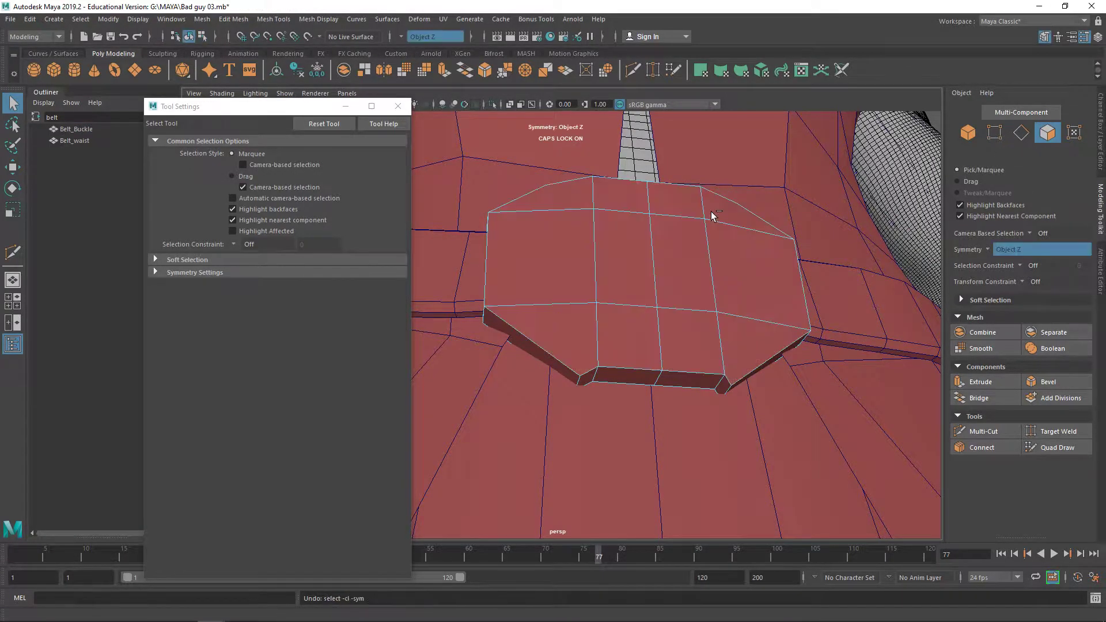
key(ctrl+z)
key(ctrl+z)
key(ctrl+z)
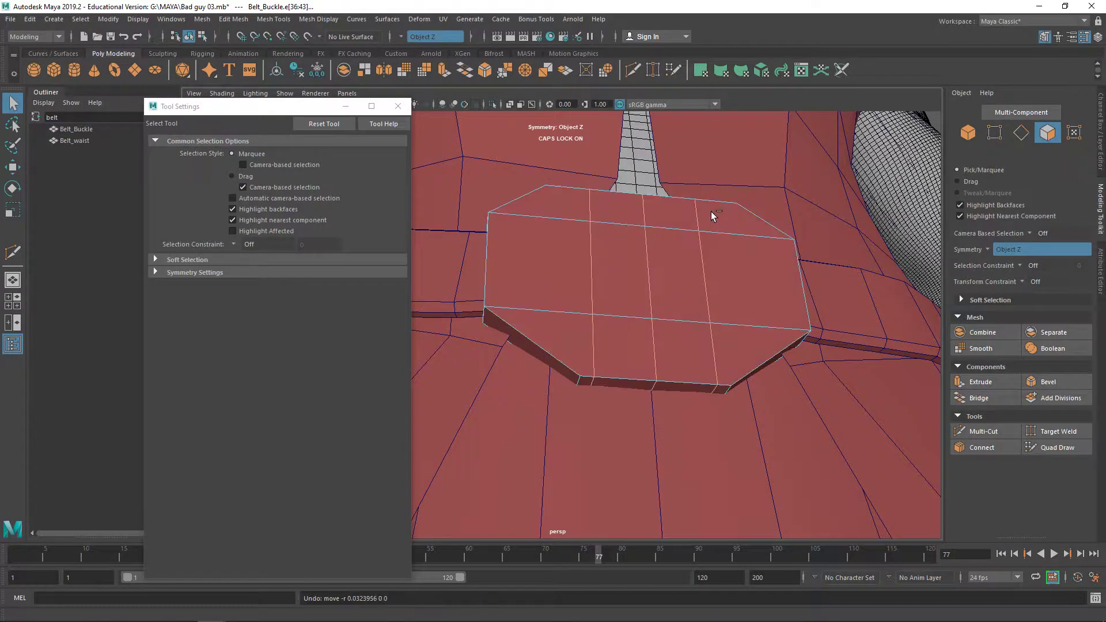
Step: Select the buckle's twelve flat front faces, extrude them and scale the extrusion inward to form a border
alt+drag(711, 212, 691, 243)
right_drag(691, 242, 692, 266)
click(631, 171)
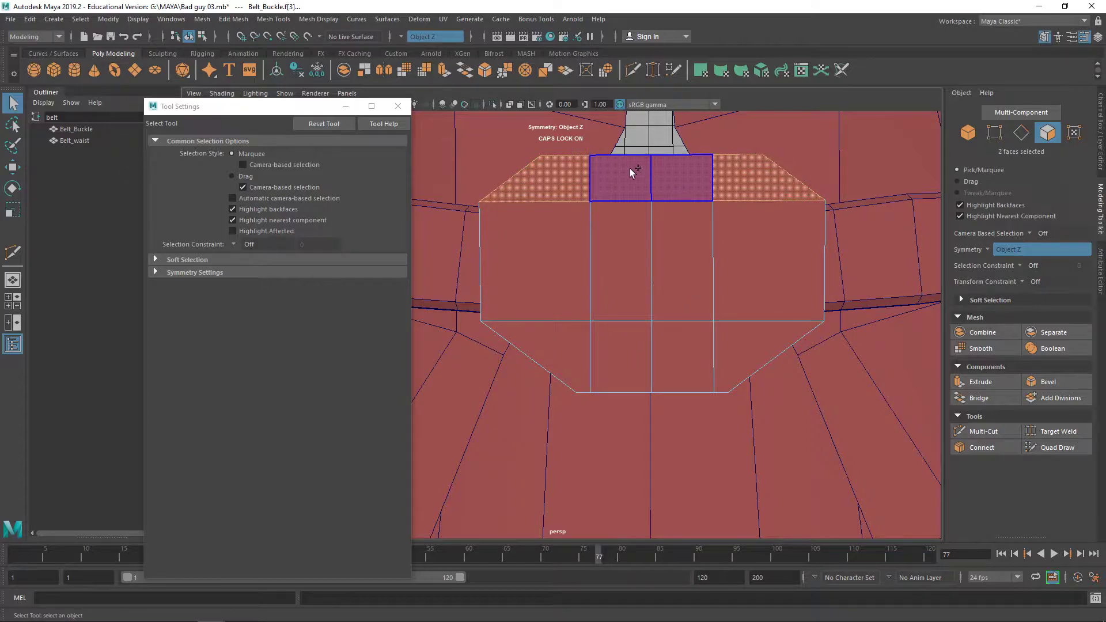
mouse_move(630, 168)
mouse_down()
mouse_move(543, 234)
mouse_move(696, 346)
mouse_move(717, 329)
mouse_up()
shift+right_drag(717, 330, 720, 370)
key(e)
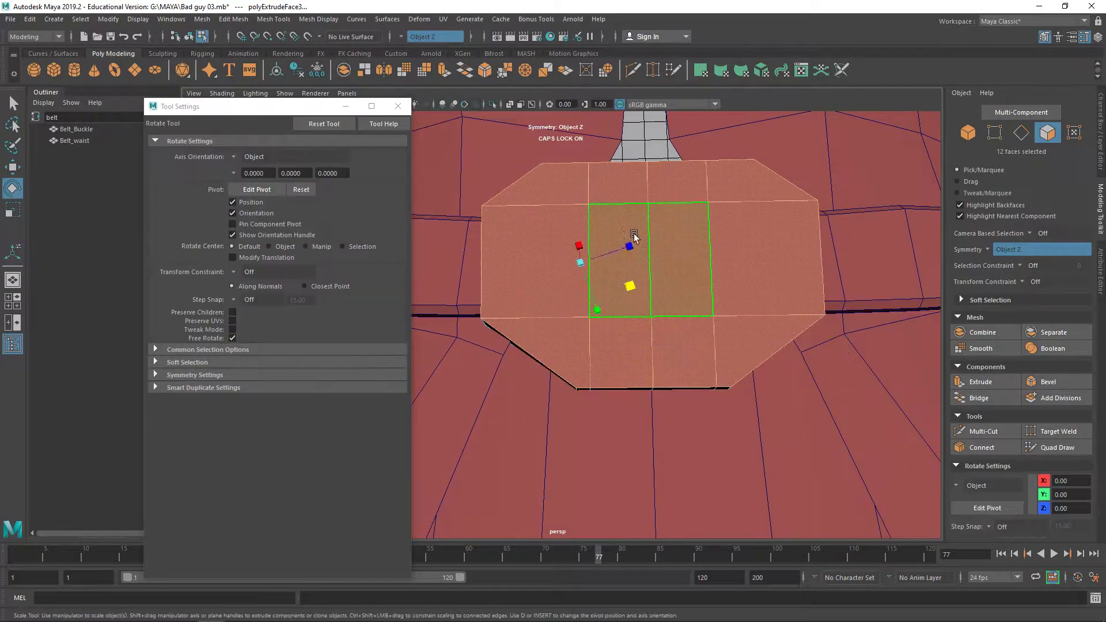
key(r)
drag(623, 286, 687, 306)
Step: Extrude the inset faces inward with a Local Translate Z of about -0.008 and add two narrow scaled-in extrusions
key(ctrl+e)
drag(599, 218, 589, 217)
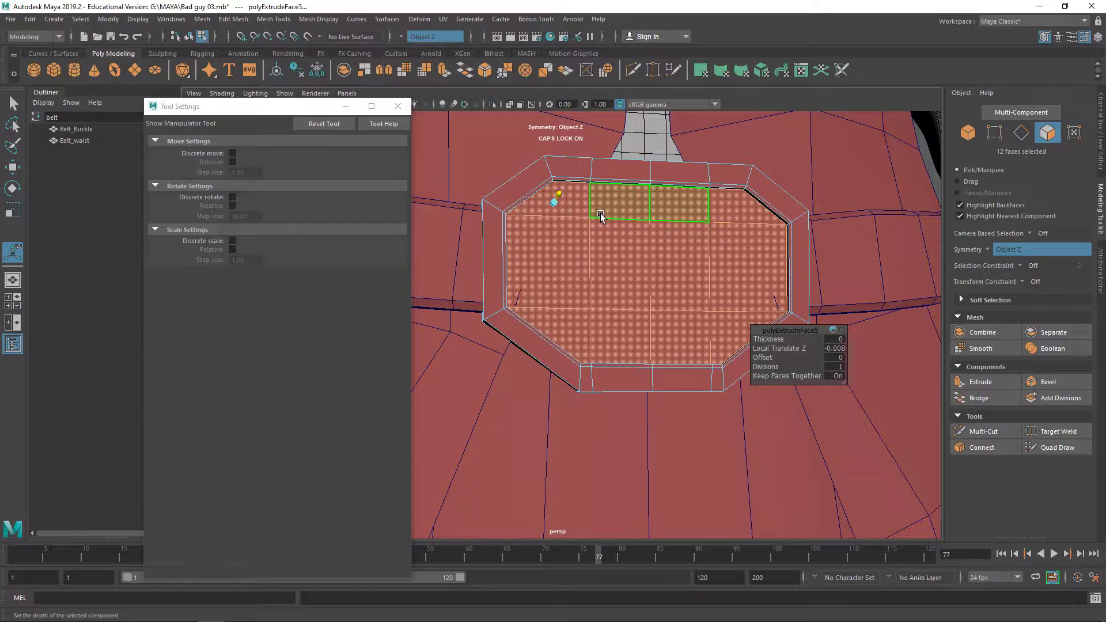
key(ctrl+e)
key(r)
drag(634, 292, 631, 294)
key(ctrl+e)
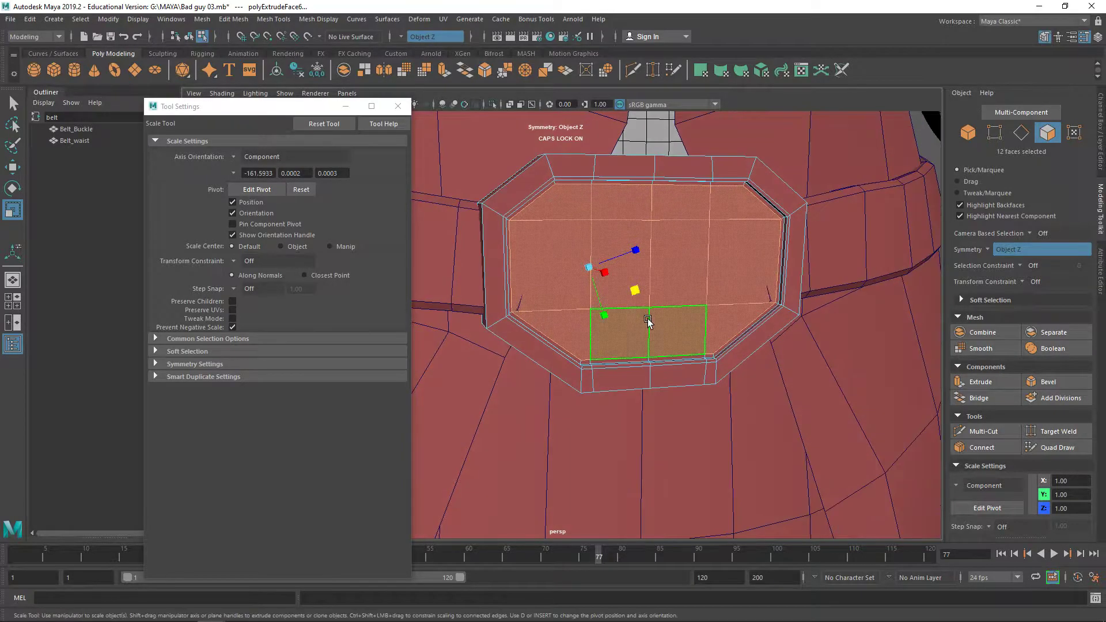
key(r)
drag(634, 289, 633, 291)
Step: Examine the buckle's recessed border in object mode from a distance and from the side
right_drag(746, 236, 805, 219)
scroll(820, 221, down, 5)
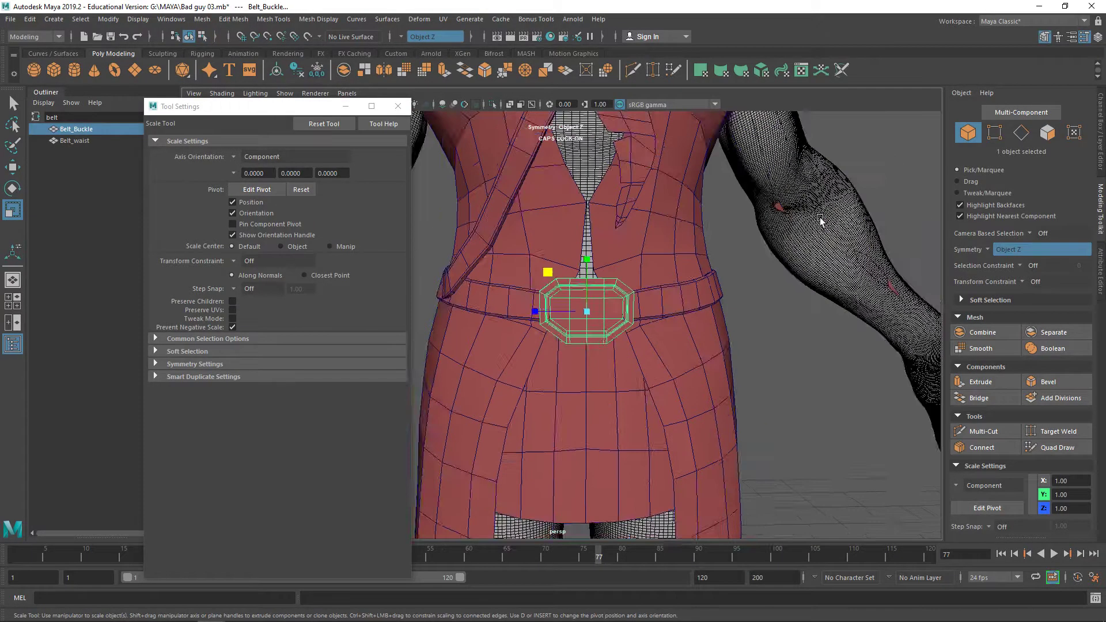
click(777, 337)
alt+drag(713, 340, 627, 331)
click(582, 316)
alt+drag(514, 316, 675, 336)
scroll(588, 347, up, 5)
Step: Restore the selection of the buckle's twelve inner front faces and move them along the X axis
key(ctrl+z)
key(w)
key(ctrl+z)
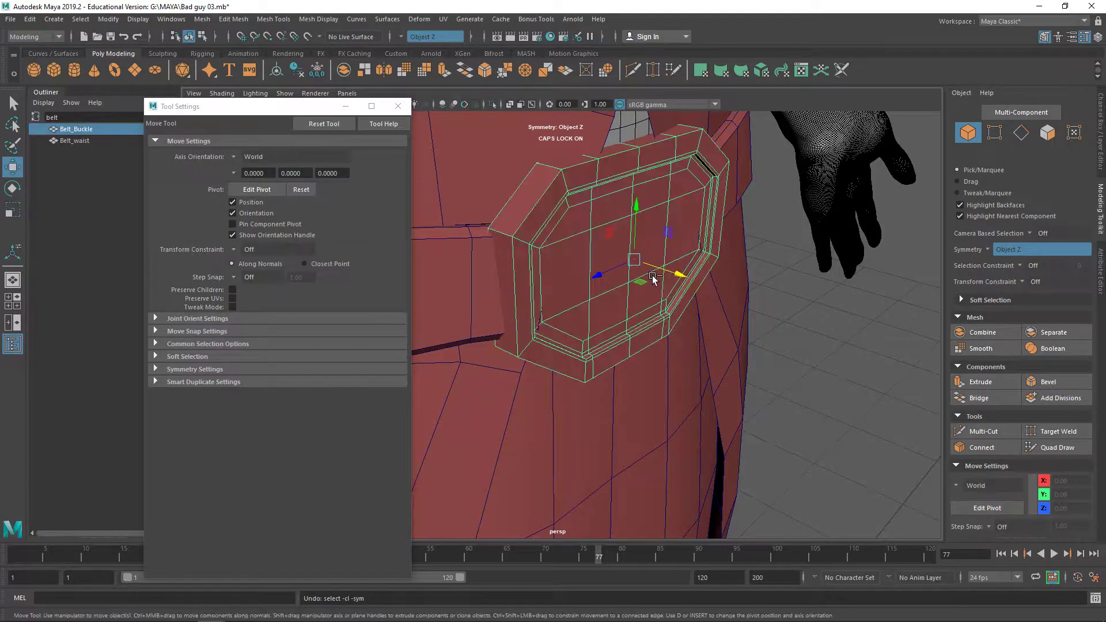
key(ctrl+z)
drag(630, 288, 528, 257)
Step: Try a bevel on the buckle's inner front faces, check it in object mode and undo it
right_click(628, 245)
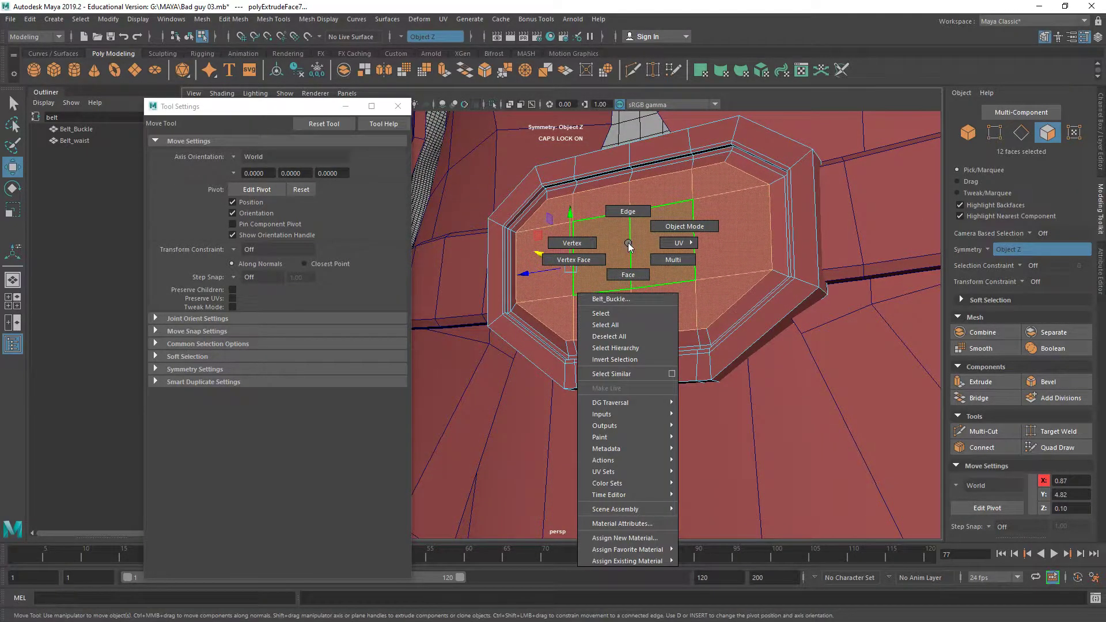
shift+right_drag(629, 244, 670, 243)
alt+drag(669, 243, 636, 276)
right_drag(636, 276, 689, 226)
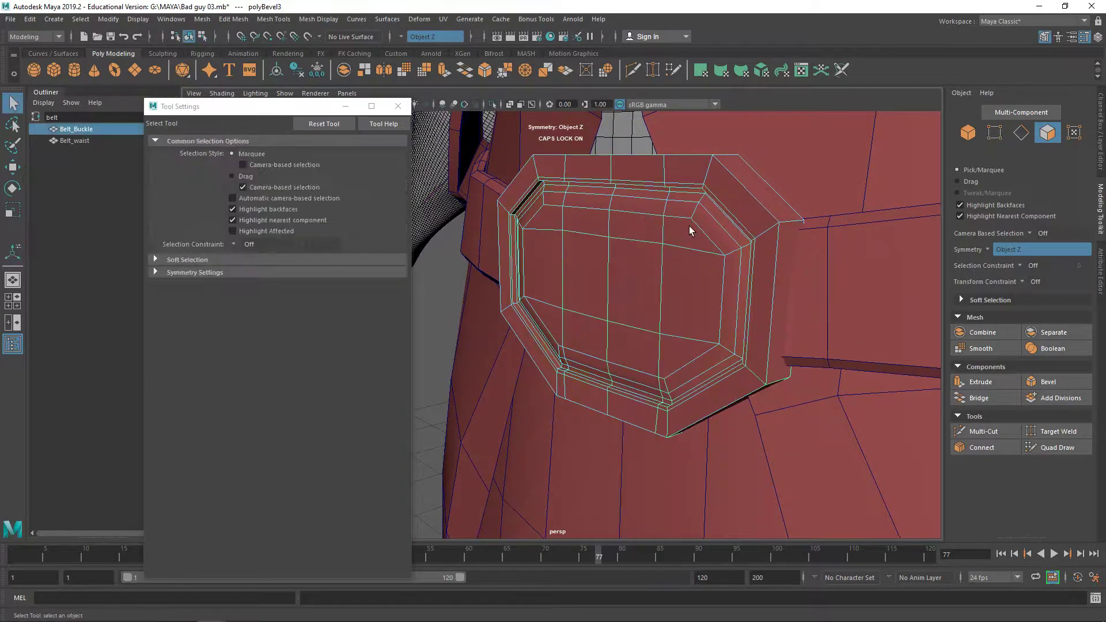
scroll(688, 226, down, 5)
key(f)
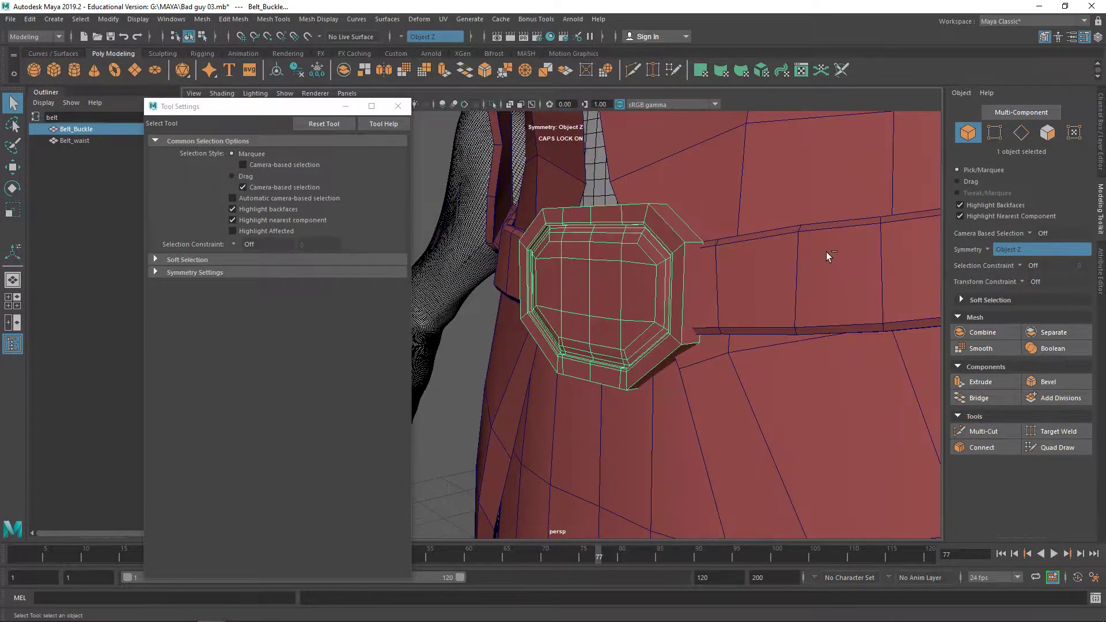
key(ctrl+z)
key(ctrl+z)
Step: Bevel the buckle's inner front faces with a Fraction of 0.1 and return to object mode
shift+right_drag(591, 266, 640, 267)
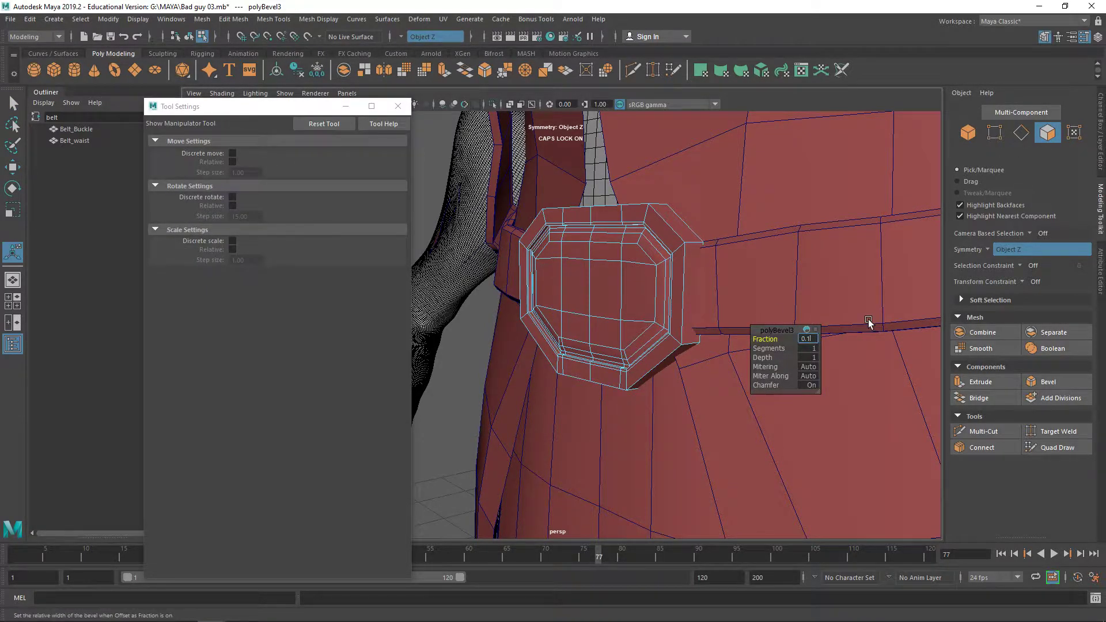
scroll(615, 342, down, 5)
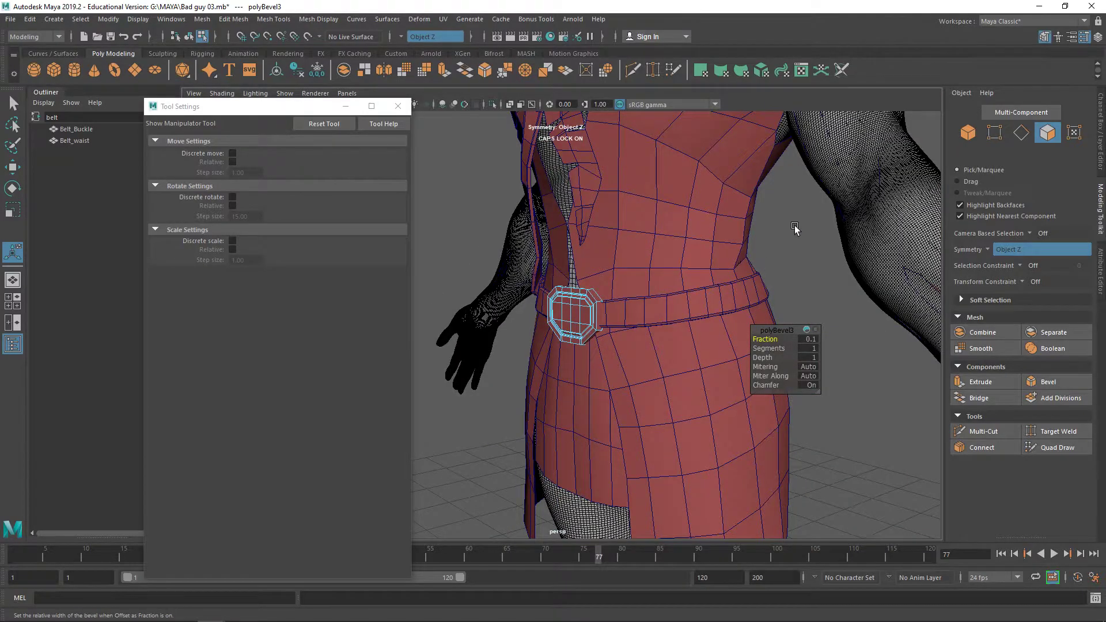
alt+drag(645, 270, 709, 266)
right_drag(637, 280, 707, 236)
click(772, 266)
Step: Select the edge loop around the buckle's outer front rim and bevel it with a Fraction of 0.1
scroll(772, 266, up, 4)
alt+drag(600, 216, 682, 229)
right_drag(555, 250, 620, 255)
double_click(565, 248)
click(812, 339)
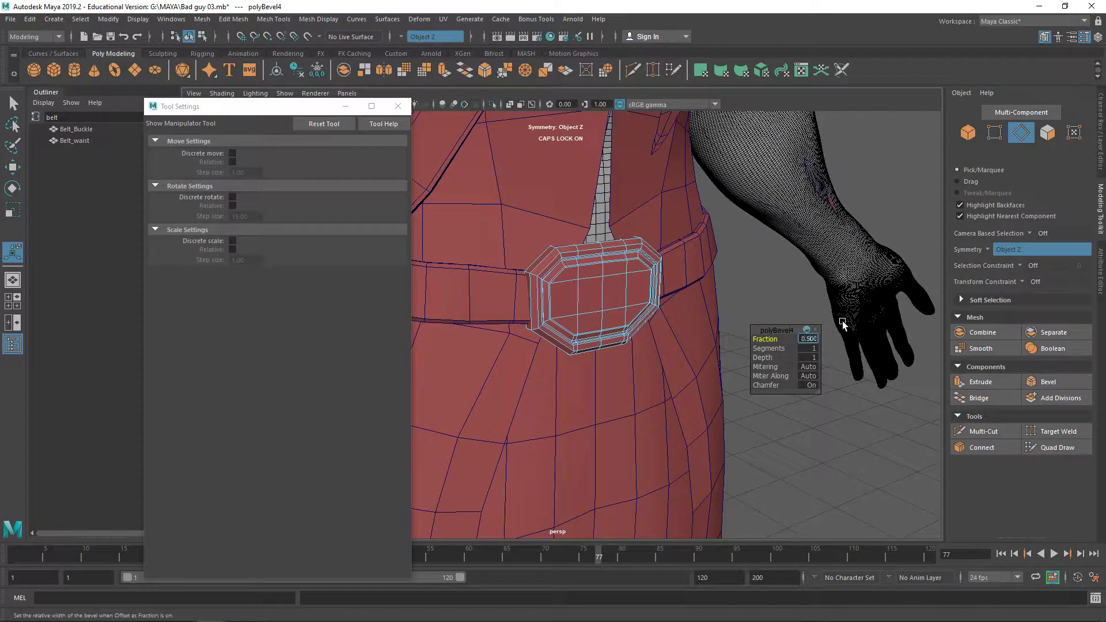
key(Return)
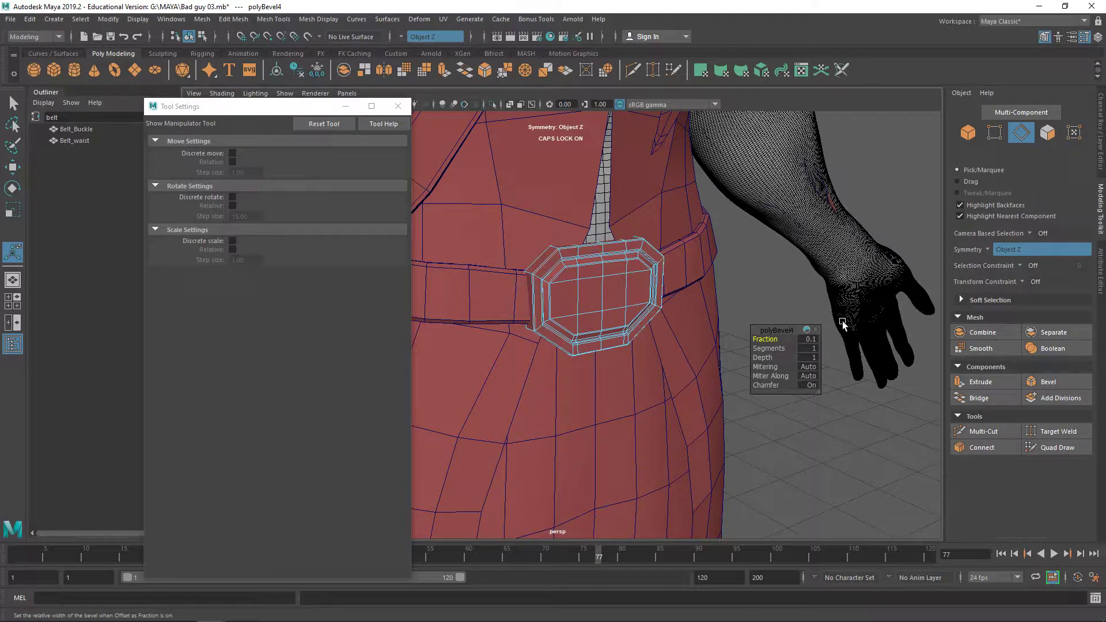
right_drag(560, 286, 644, 232)
click(753, 258)
alt+drag(699, 264, 641, 254)
right_drag(641, 254, 744, 206)
scroll(831, 283, down, 5)
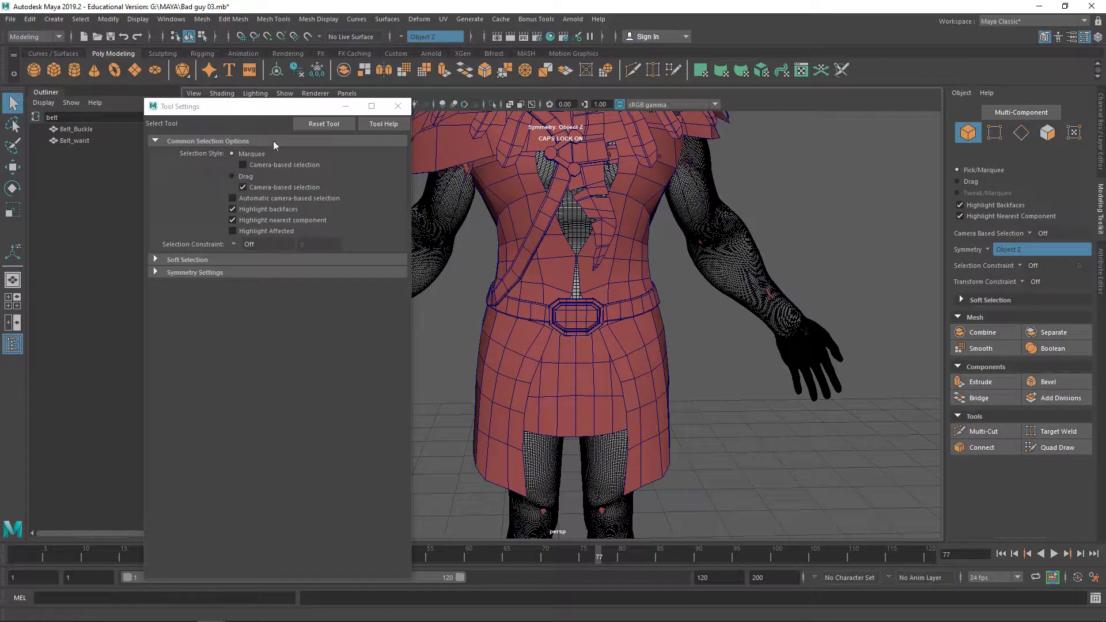
Step: Isolate the waist belt, select the vertices at both of its front ends and show the whole character again
scroll(635, 292, up, 5)
click(685, 290)
key(ctrl+1)
right_drag(686, 289, 603, 275)
drag(666, 336, 655, 360)
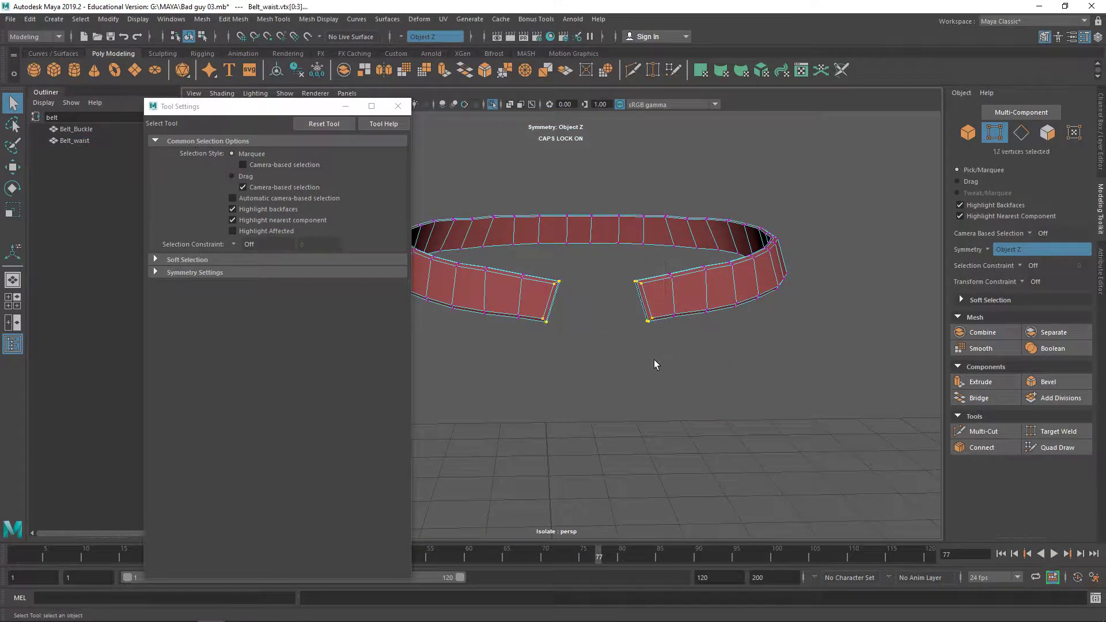
key(ctrl+1)
key(t)
Step: Set the Scale tool's axis orientation to Object and scale the belt's end vertices vertically behind the buckle
key(e)
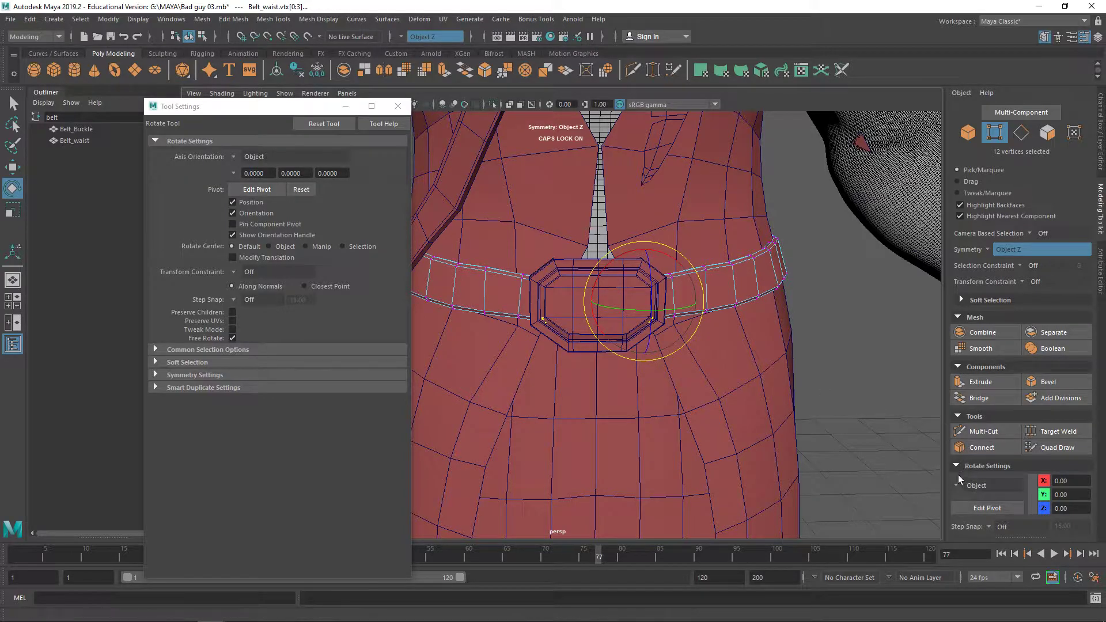
key(r)
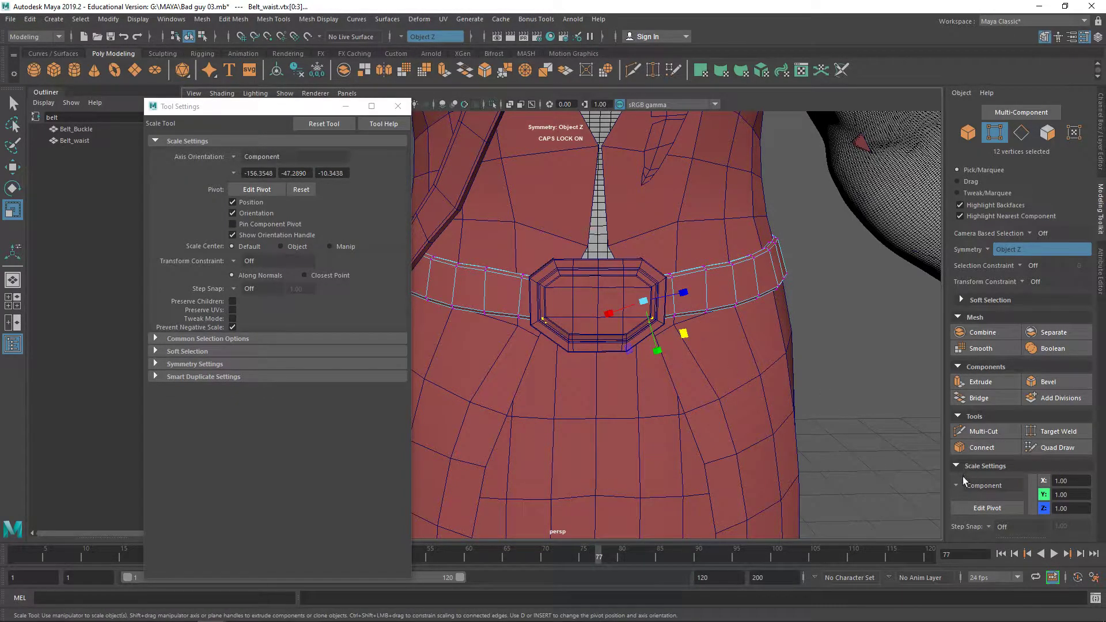
click(963, 482)
click(979, 494)
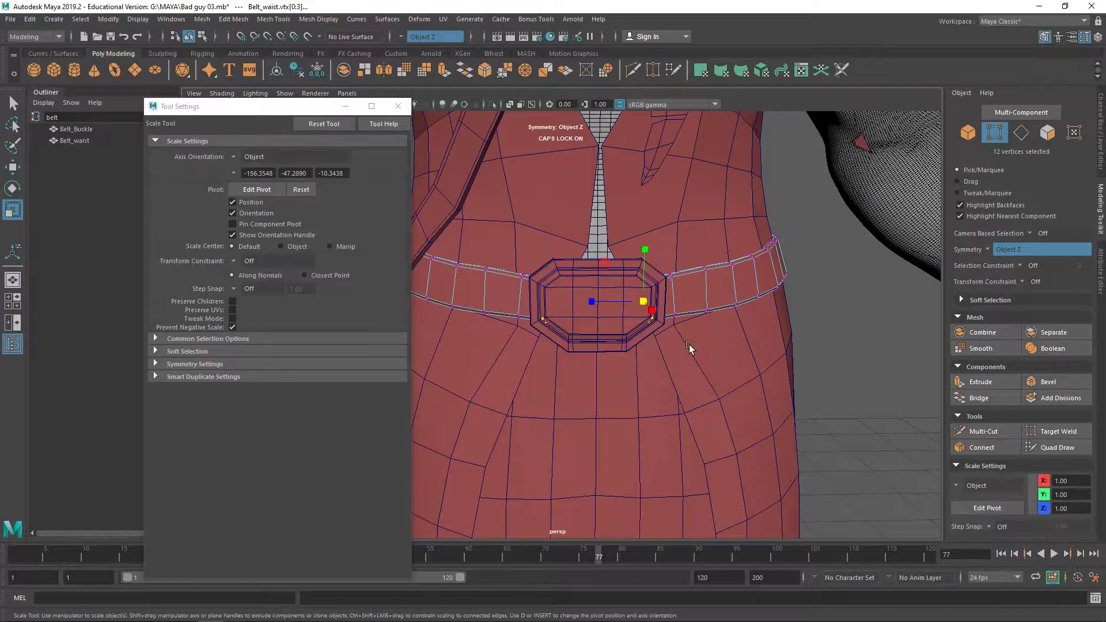
drag(644, 248, 625, 236)
Step: Fine-tune the height of the belt's end vertices with the Move tool in World orientation
key(w)
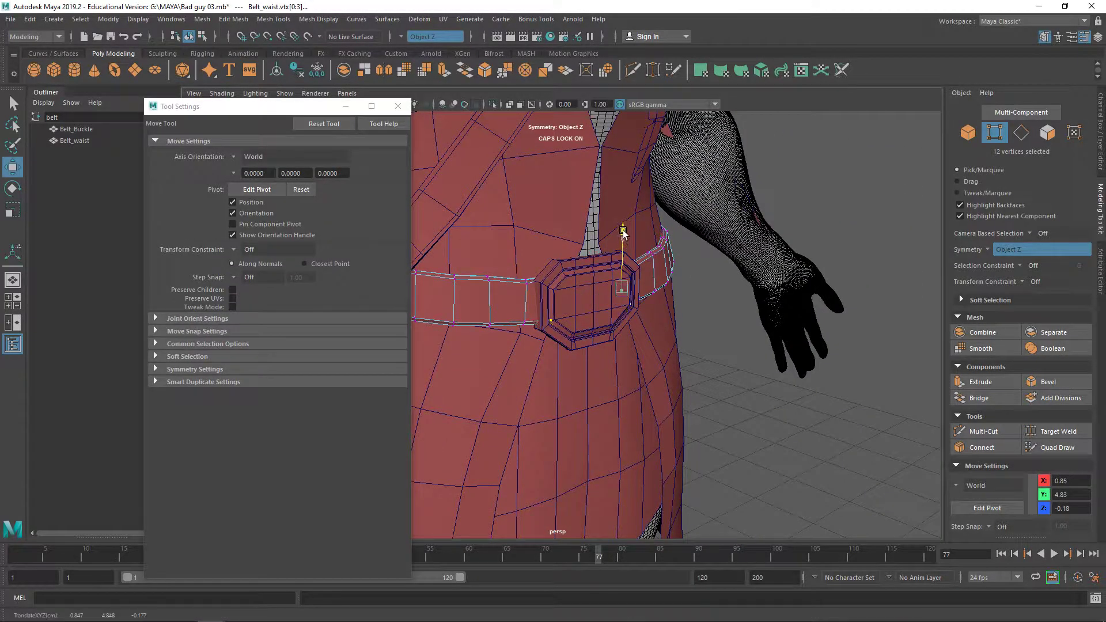
key(r)
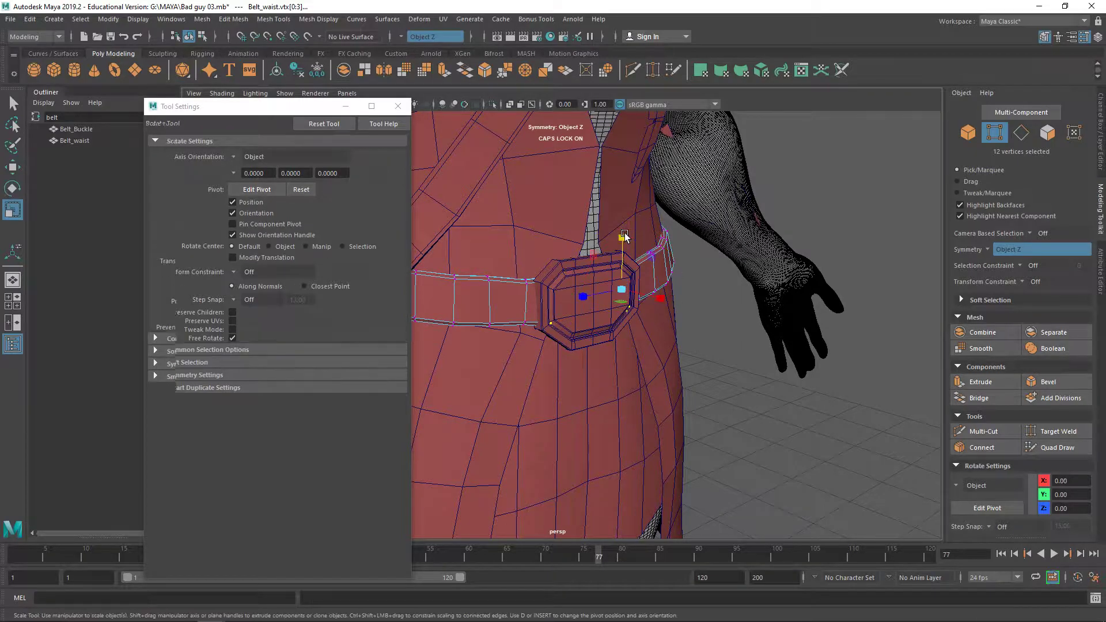
key(w)
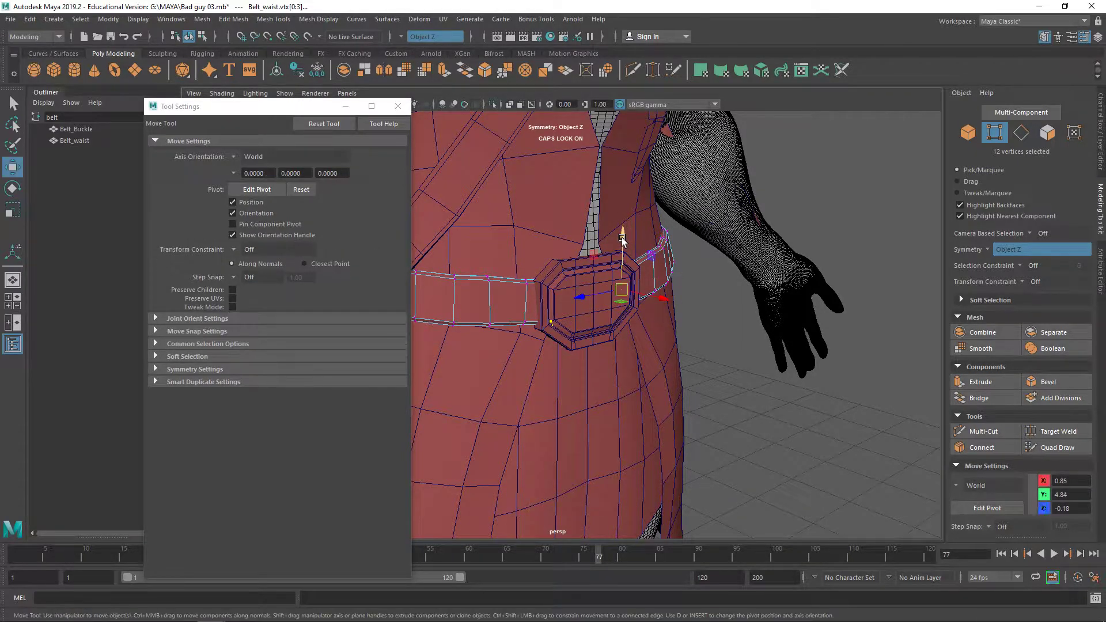
alt+drag(623, 238, 583, 281)
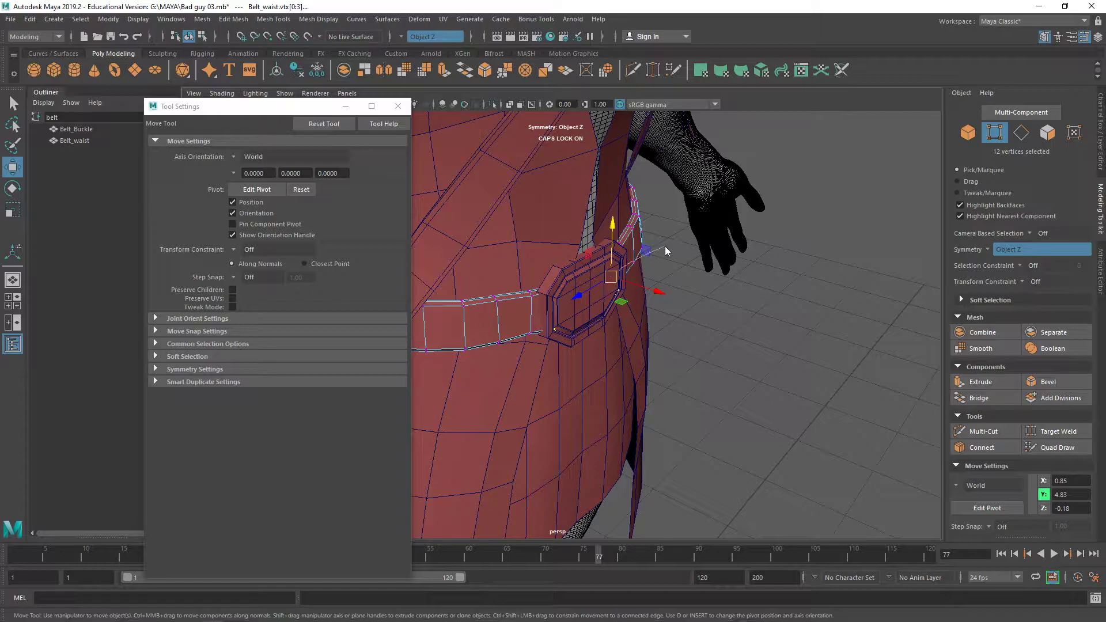
Step: Select the edge loops running through the middle of the belt buckle's front on both sides
key(F8)
click(582, 281)
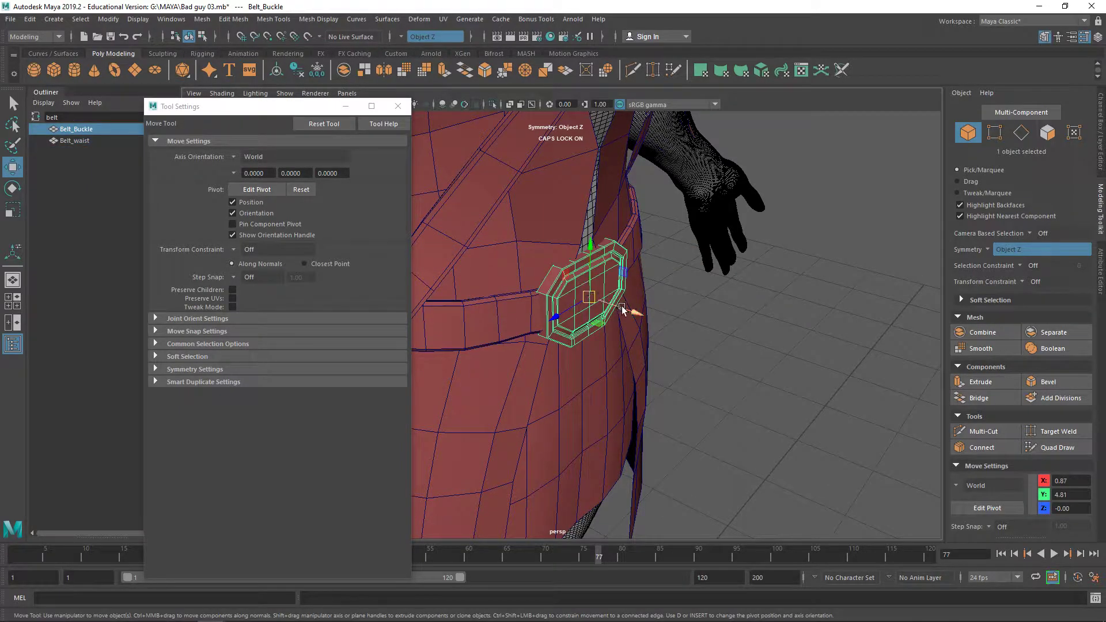
right_drag(600, 293, 579, 285)
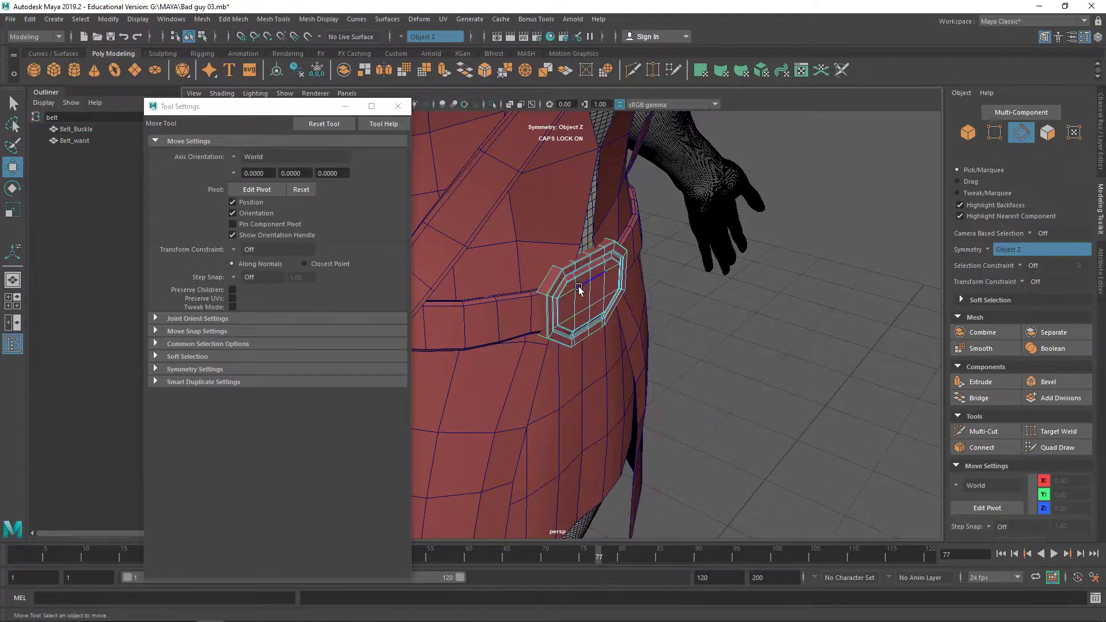
double_click(603, 296)
shift+double_click(588, 291)
alt+drag(589, 291, 563, 299)
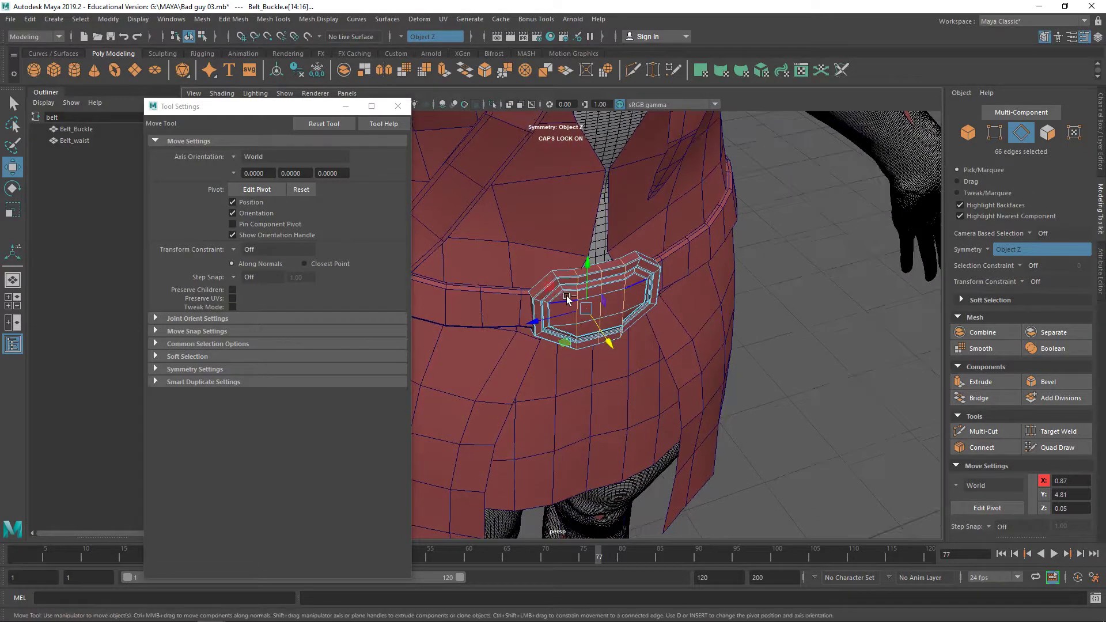
key(ctrl+z)
Step: Pull the buckle's middle edges forward using soft selection with a falloff radius of about 0.08, and return to object mode
key(b)
drag(595, 297, 551, 325)
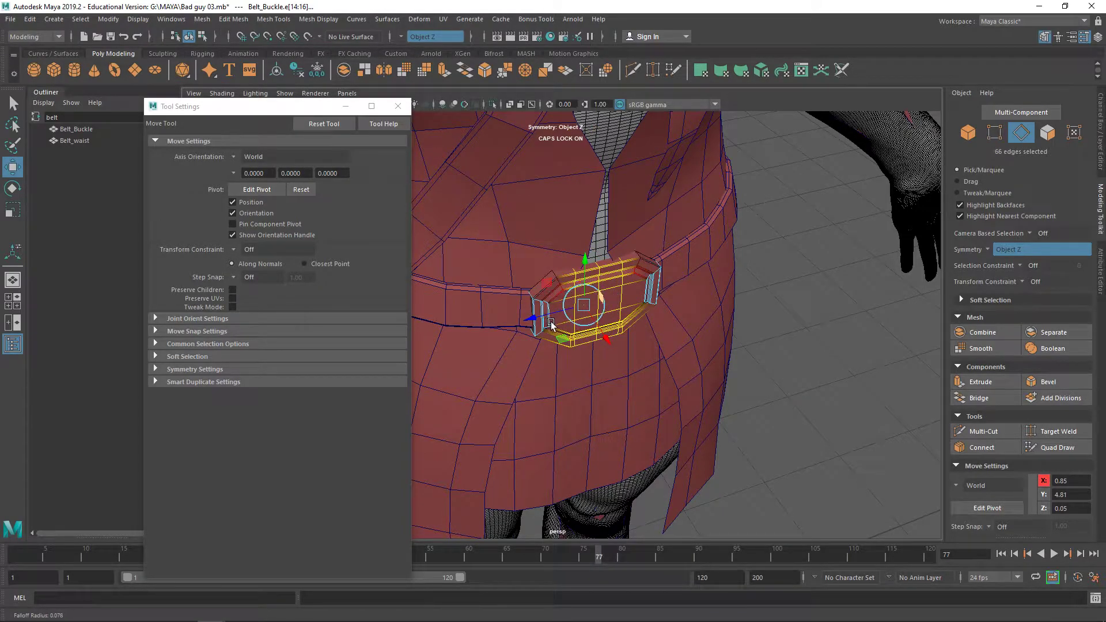
middle_drag(596, 341, 607, 341)
key(ctrl+z)
middle_drag(606, 334, 605, 342)
alt+drag(605, 342, 738, 175)
right_click(734, 173)
right_drag(734, 173, 789, 160)
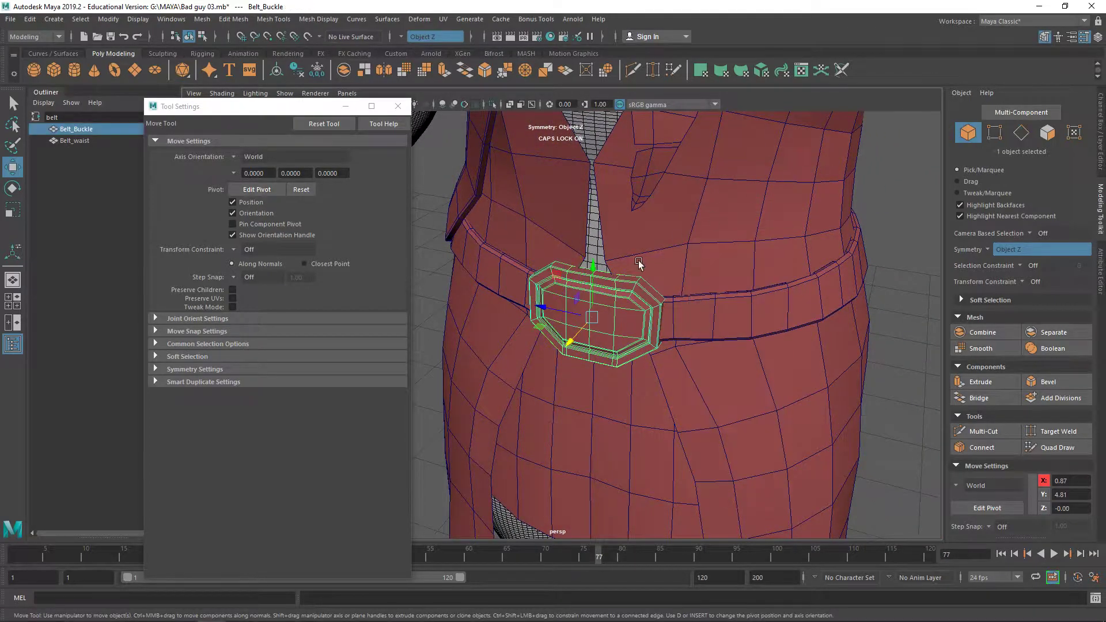
Step: Select the coat's mirrored vertices at the front opening just above the buckle and move them to about X 0.84
click(635, 258)
alt+drag(635, 257, 594, 253)
right_drag(594, 253, 551, 251)
click(577, 263)
alt+drag(576, 264, 526, 279)
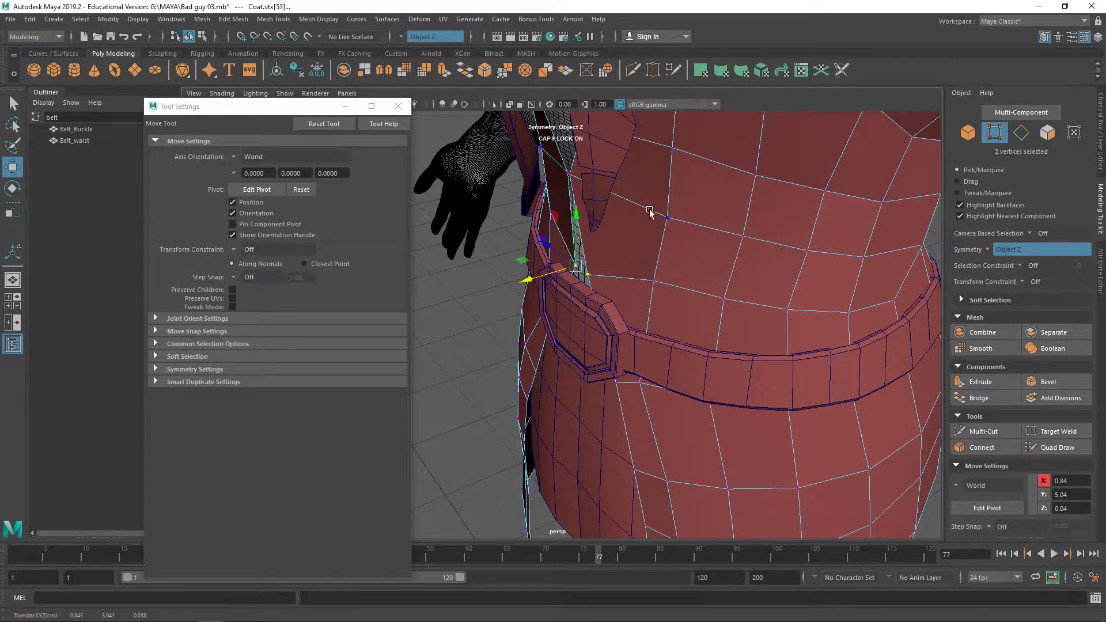
Step: Insert a vertical edge loop into the coat beside its front opening with the Multi-Cut tool
click(633, 70)
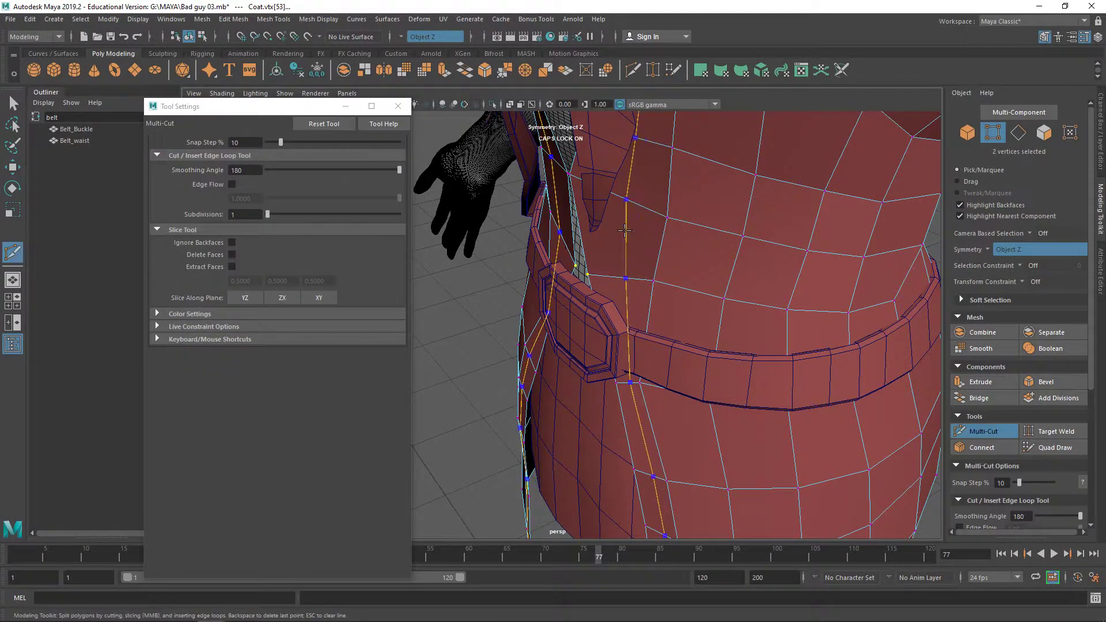
alt+drag(632, 286, 624, 284)
right_drag(624, 284, 609, 232)
key(q)
Step: Adjust the depth of the coat's front opening vertices and the neighbouring vertices above the buckle with the Move tool
click(579, 273)
key(w)
click(651, 231)
click(579, 265)
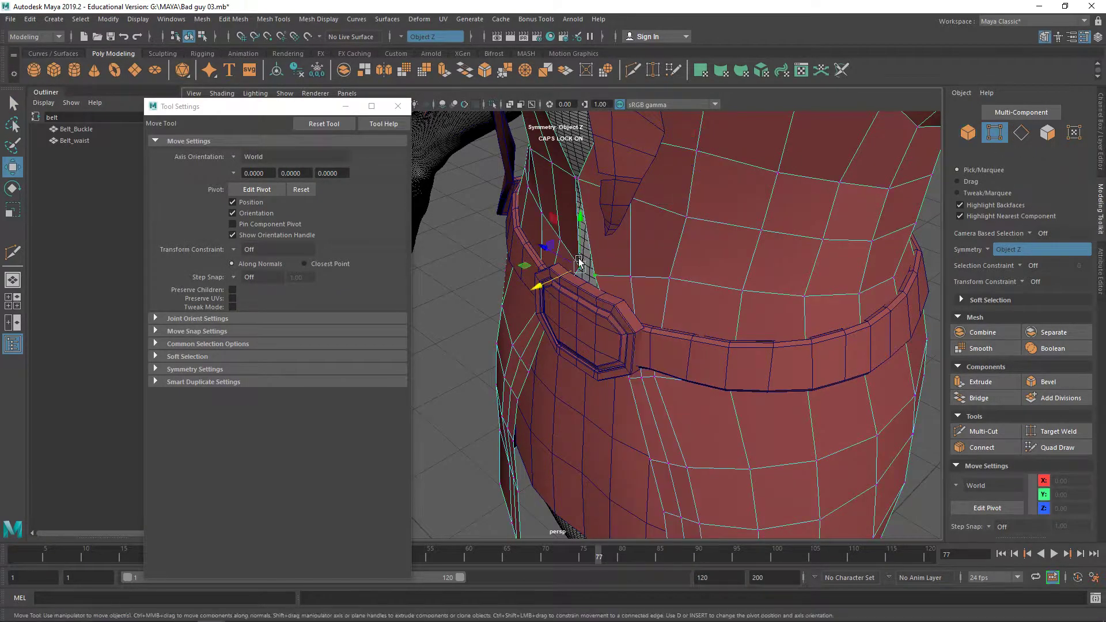
drag(541, 283, 548, 285)
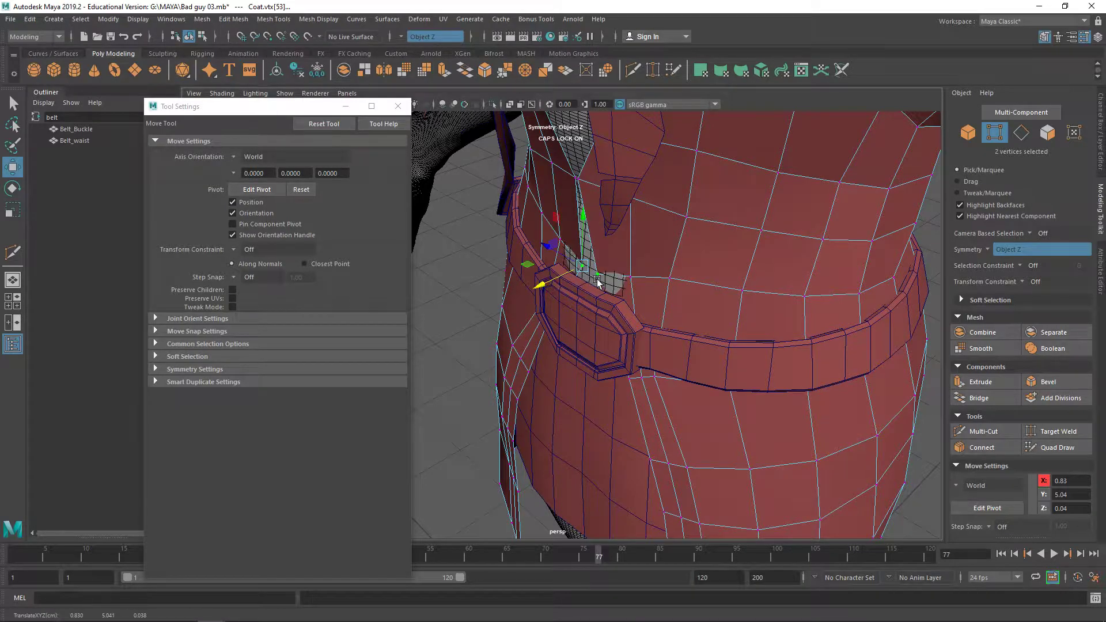
click(626, 277)
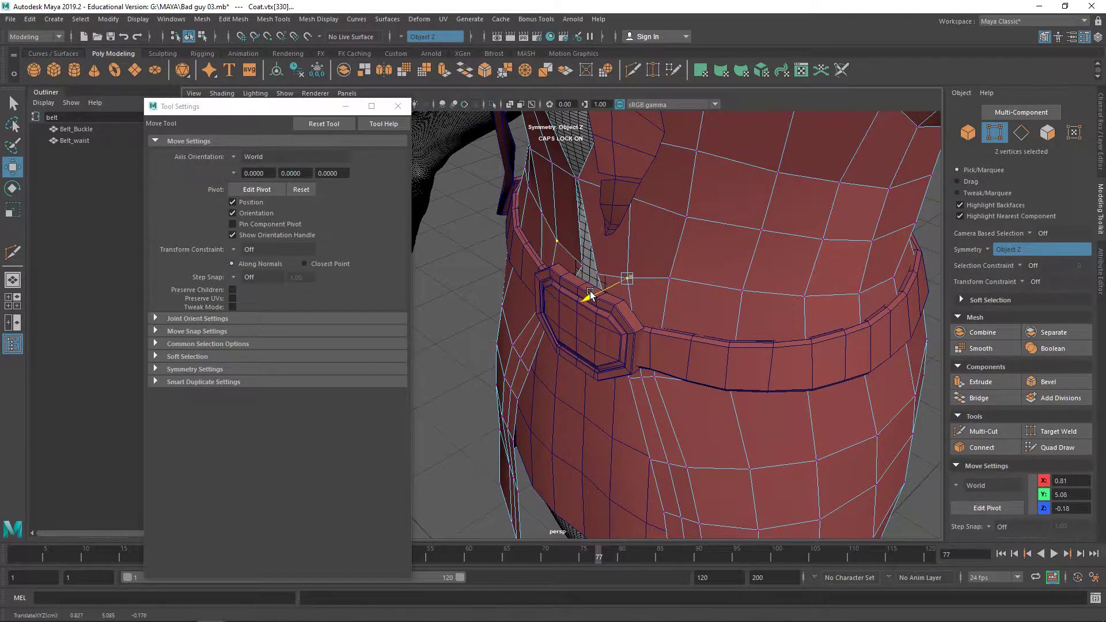
alt+drag(586, 293, 641, 342)
click(686, 255)
alt+drag(641, 342, 681, 292)
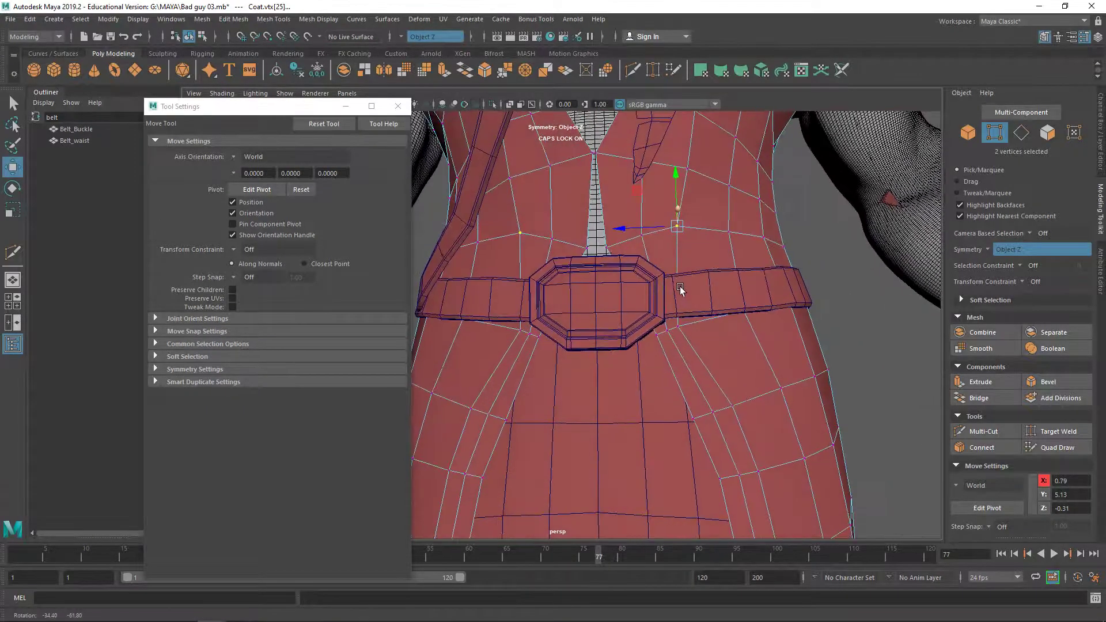
scroll(731, 248, down, 7)
right_drag(754, 241, 807, 224)
alt+drag(806, 226, 671, 326)
scroll(720, 313, up, 7)
right_click(797, 383)
right_drag(798, 385, 743, 293)
click(837, 402)
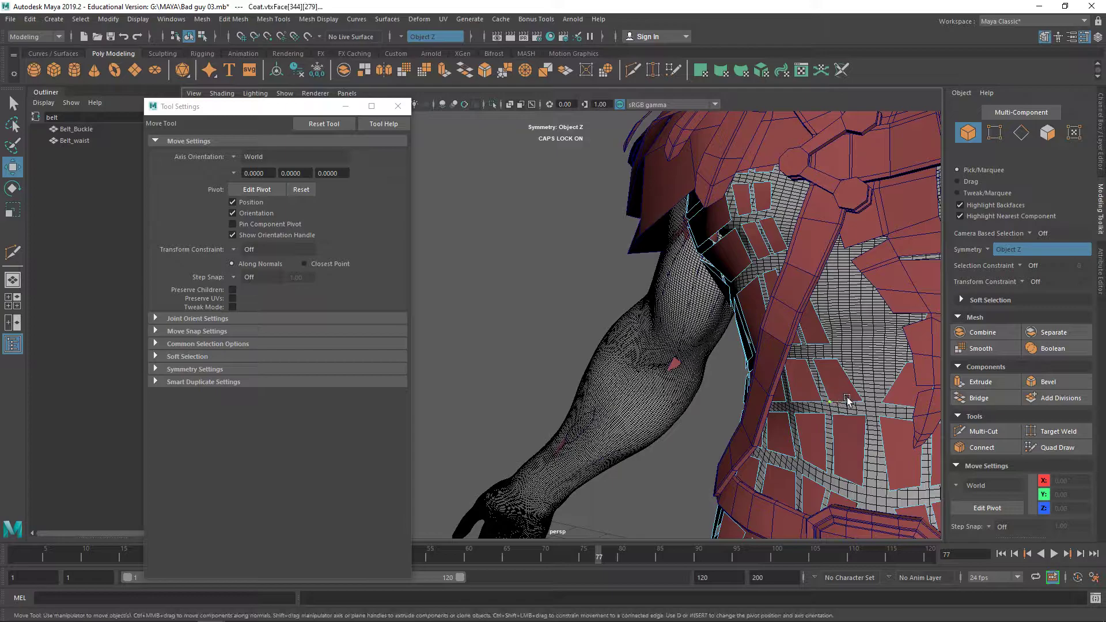
key(space)
scroll(798, 398, up, 3)
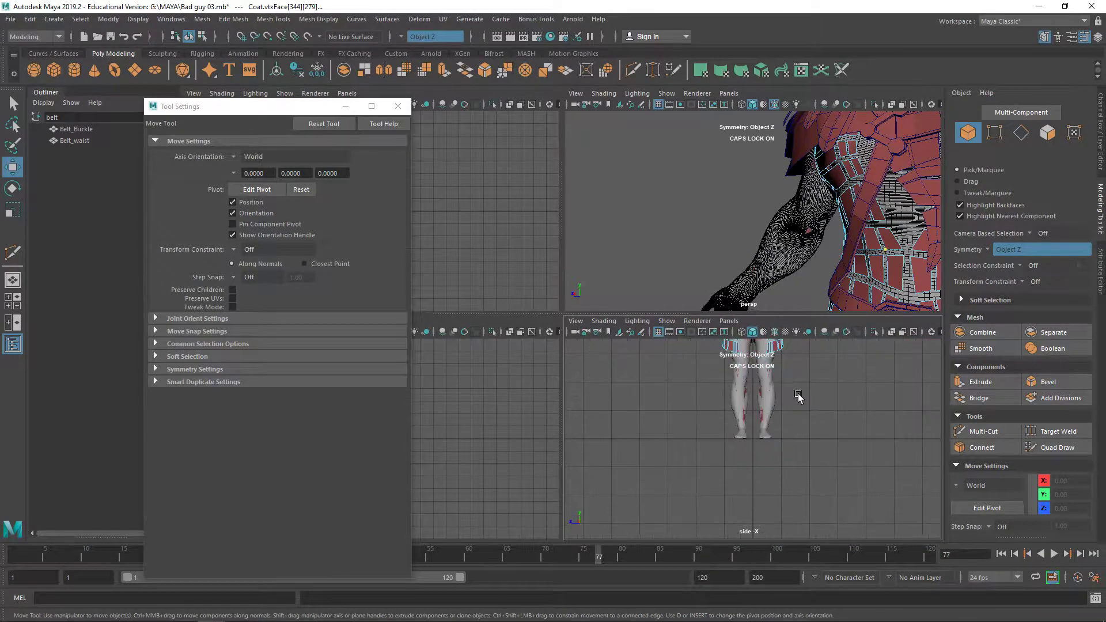
Step: Return the coat to vertex mode and adjust its front vertices around the diagonal strap above the belt
right_click(792, 378)
right_drag(788, 375, 734, 293)
key(space)
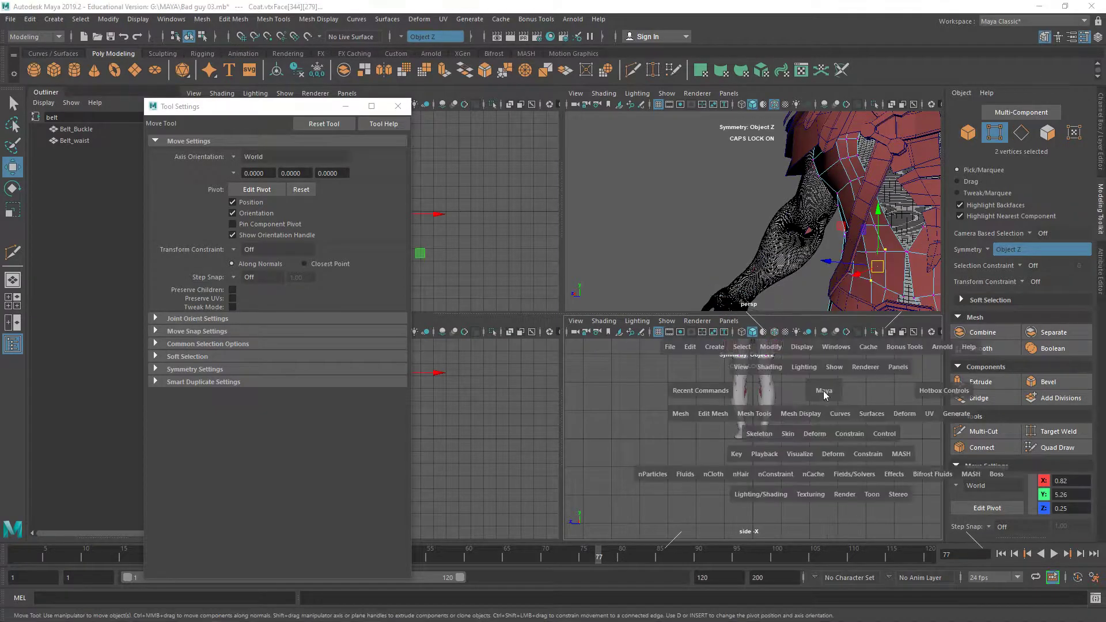
alt+middle_drag(792, 392, 810, 443)
key(space)
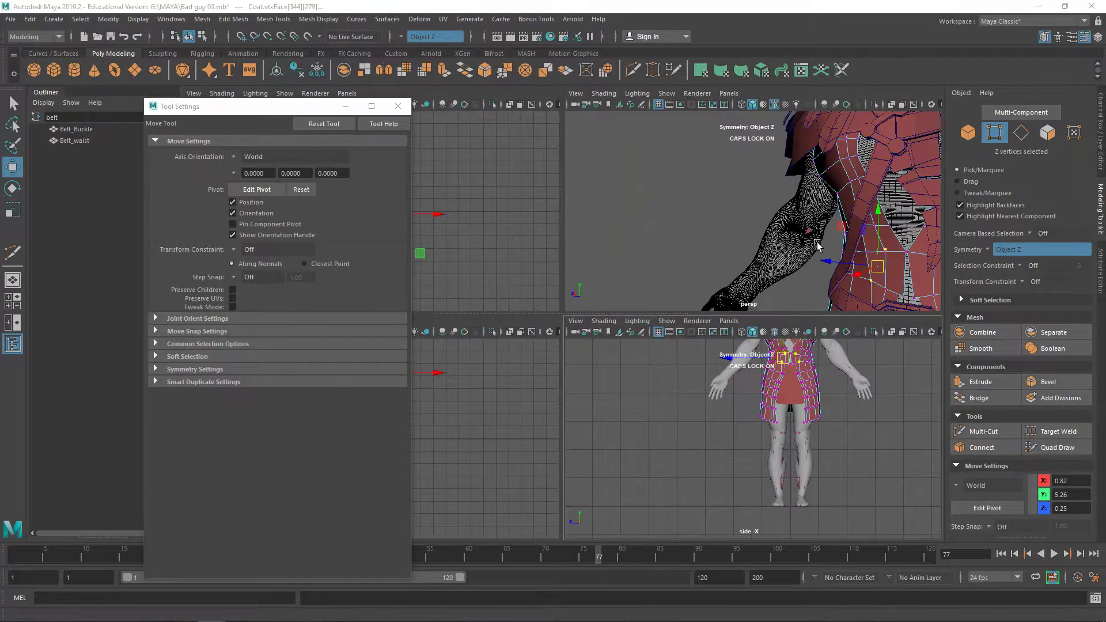
key(space)
alt+drag(765, 288, 733, 296)
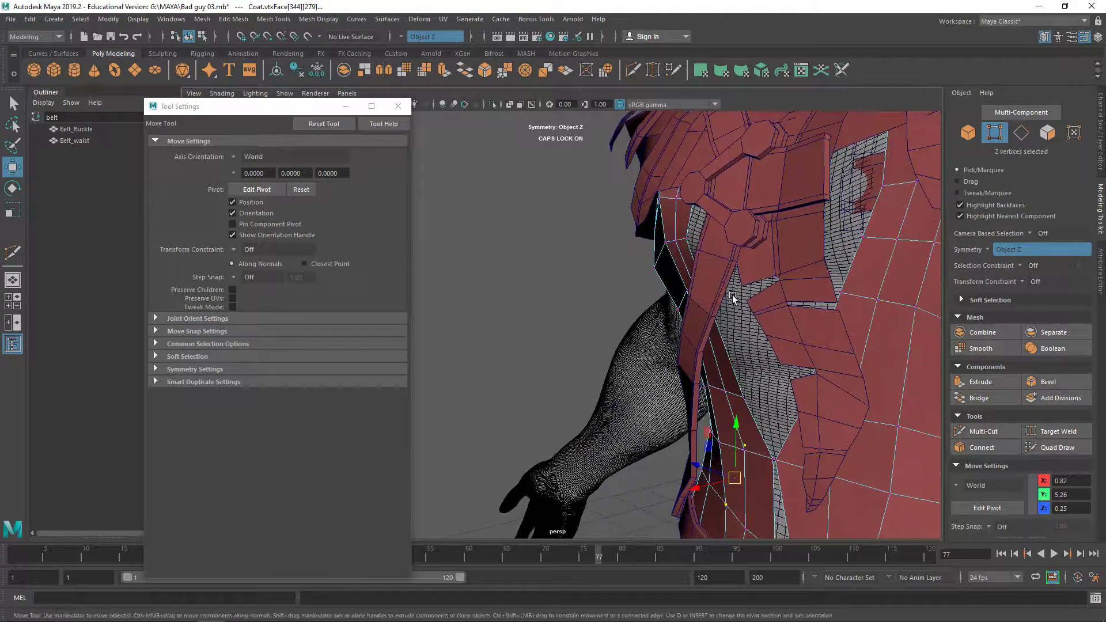
click(720, 495)
alt+drag(725, 476, 752, 500)
click(738, 478)
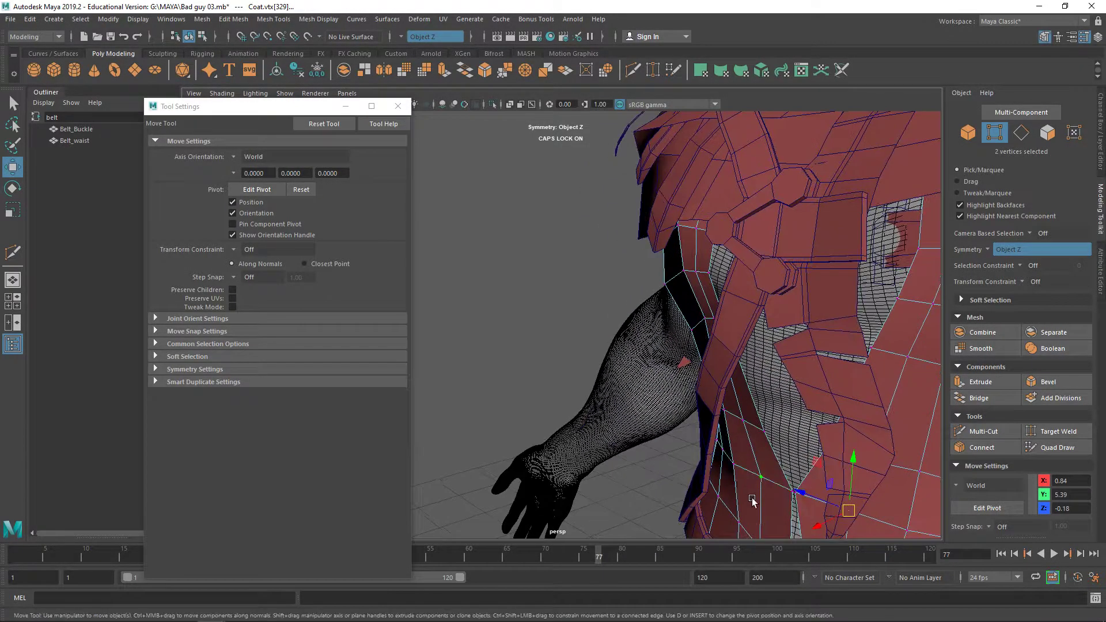
alt+drag(743, 461, 802, 358)
scroll(744, 364, down, 5)
scroll(686, 347, up, 4)
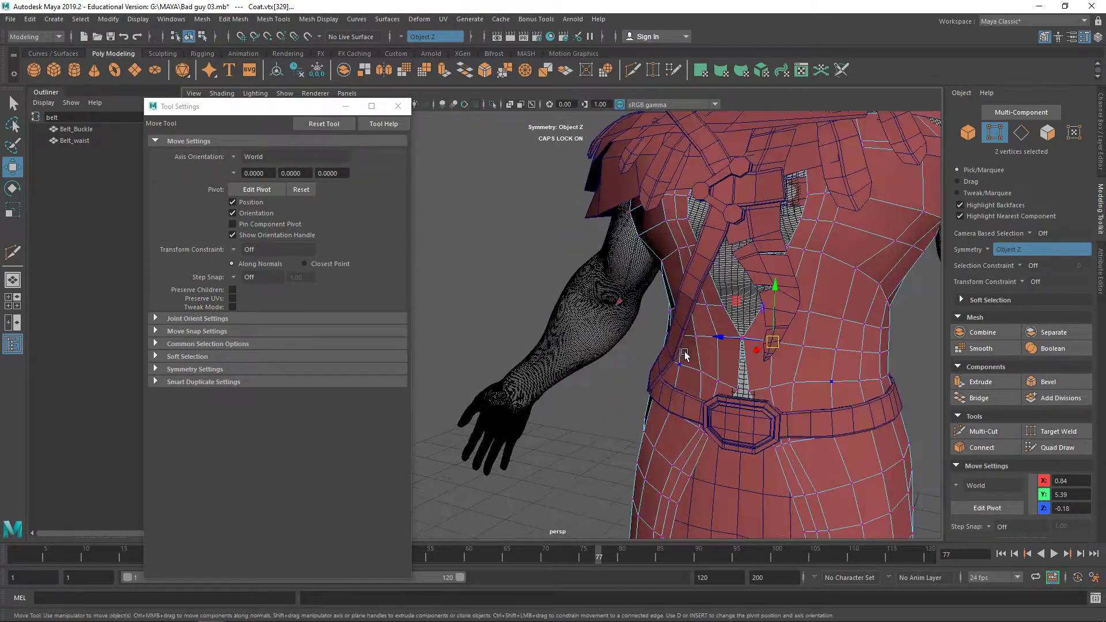
alt+drag(685, 351, 639, 383)
drag(609, 424, 723, 377)
click(903, 327)
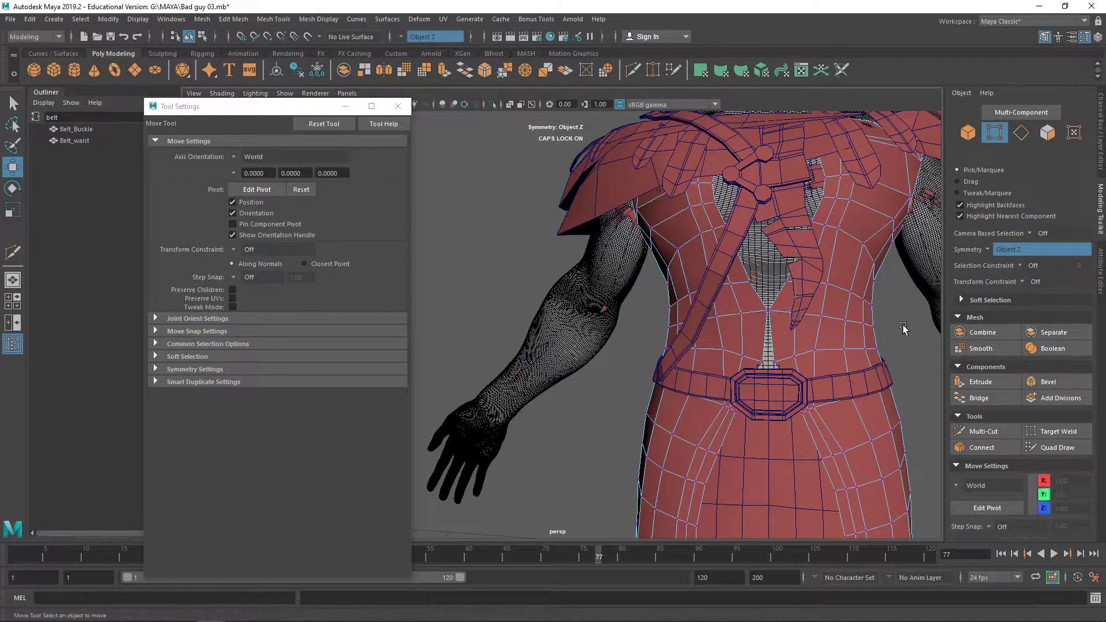
Step: Move the coat's front vertices beside the chest opening, under the diagonal strap, to about X 0.96
scroll(864, 337, down, 5)
alt+drag(863, 335, 886, 348)
scroll(881, 340, up, 6)
alt+middle_drag(876, 316, 696, 321)
alt+drag(696, 321, 734, 339)
click(717, 284)
drag(742, 271, 698, 201)
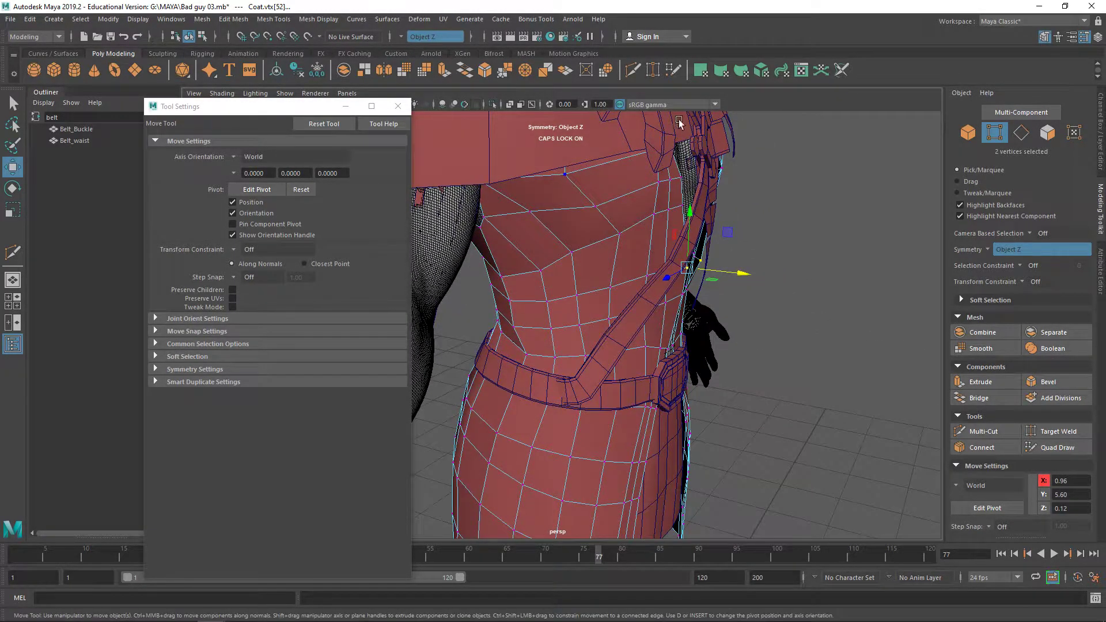
Step: Insert a horizontal edge loop around the coat's chest with Multi-Cut and adjust the depth of its front vertices near the strap
click(632, 70)
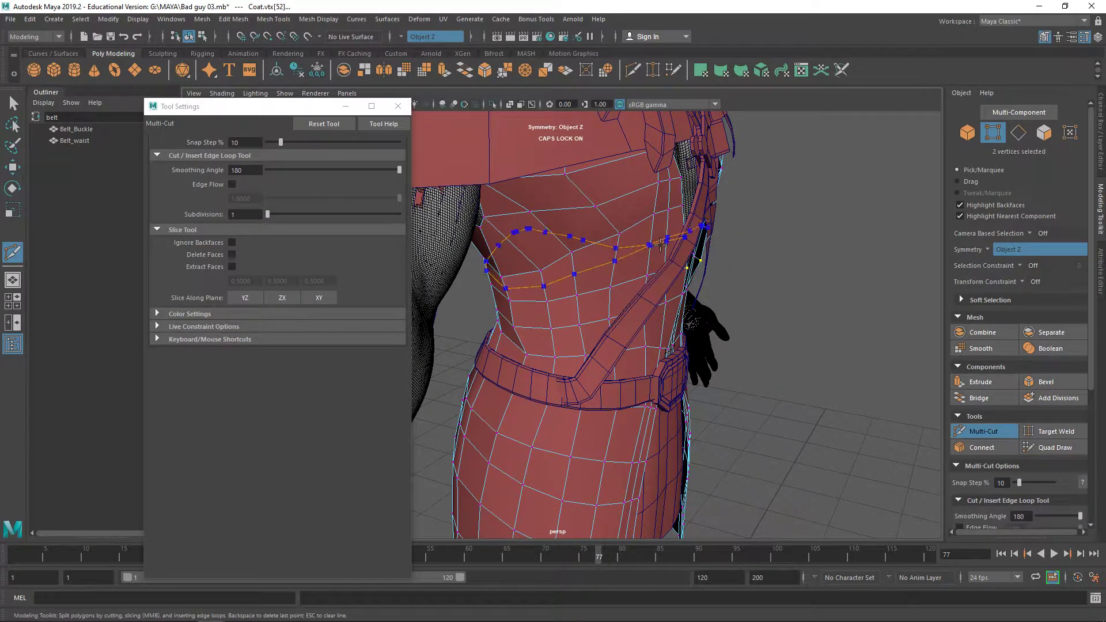
key(q)
alt+drag(691, 253, 672, 269)
shift+click(671, 214)
key(w)
drag(707, 219, 713, 218)
click(641, 231)
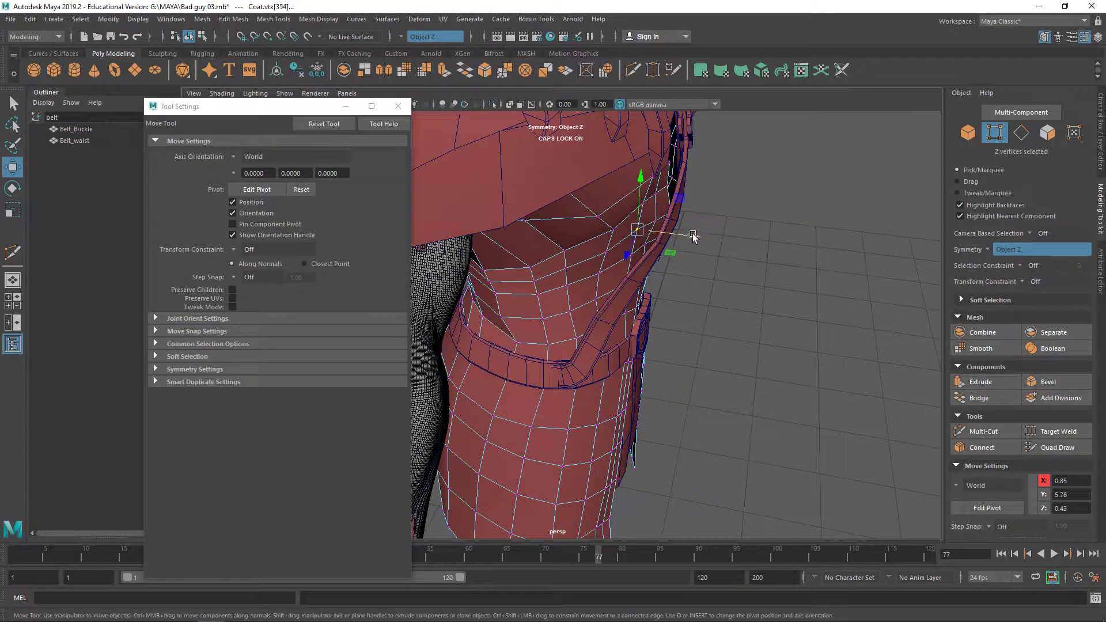
click(656, 217)
drag(686, 227, 720, 237)
right_drag(723, 241, 760, 219)
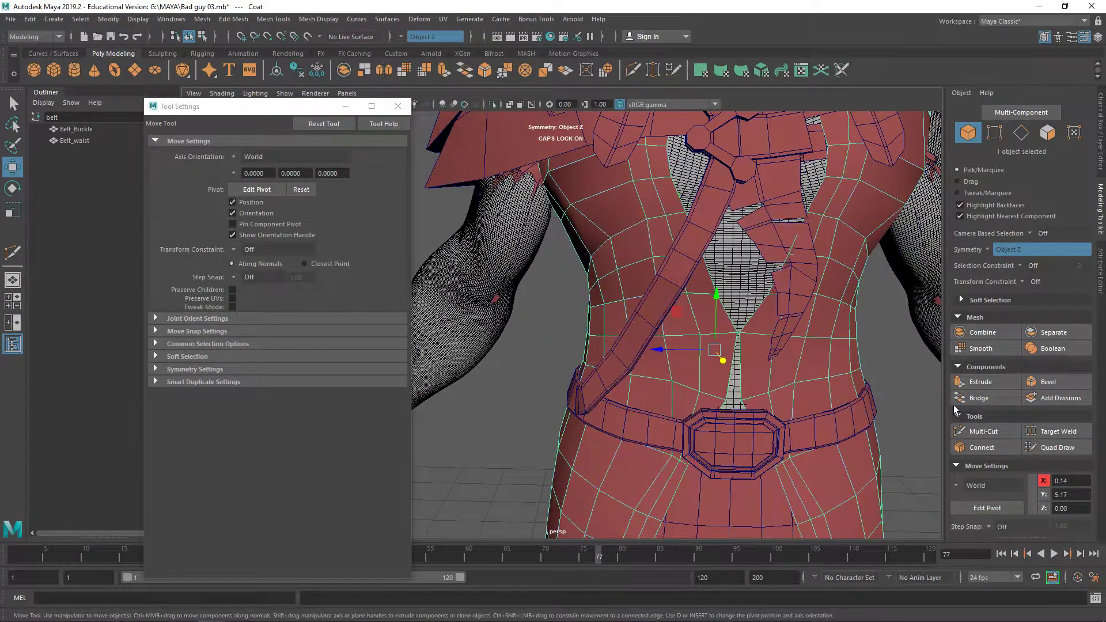
Step: Move the coat's mirrored vertices beside the hanging feather sideways and leave vertex mode
right_drag(839, 295, 791, 299)
click(837, 292)
click(796, 302)
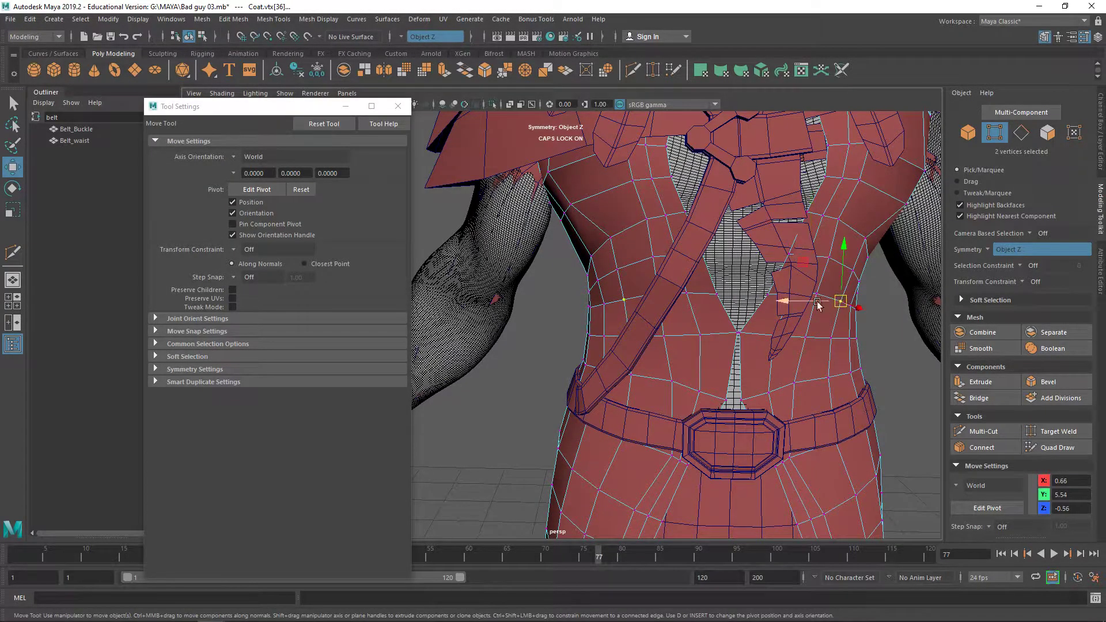
drag(796, 301, 793, 303)
right_drag(792, 293, 859, 278)
click(893, 395)
Step: Select the main feather hanging down the character's chest
scroll(892, 398, down, 5)
alt+middle_drag(881, 415, 836, 523)
scroll(639, 461, up, 4)
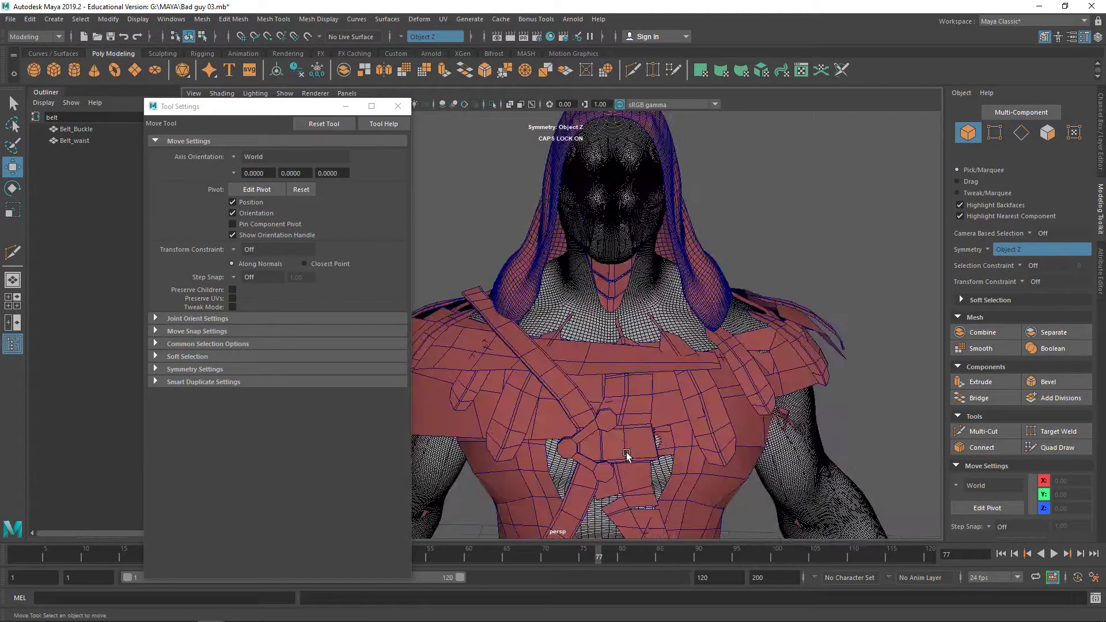
alt+middle_drag(628, 455, 662, 299)
alt+drag(671, 393, 699, 390)
click(699, 389)
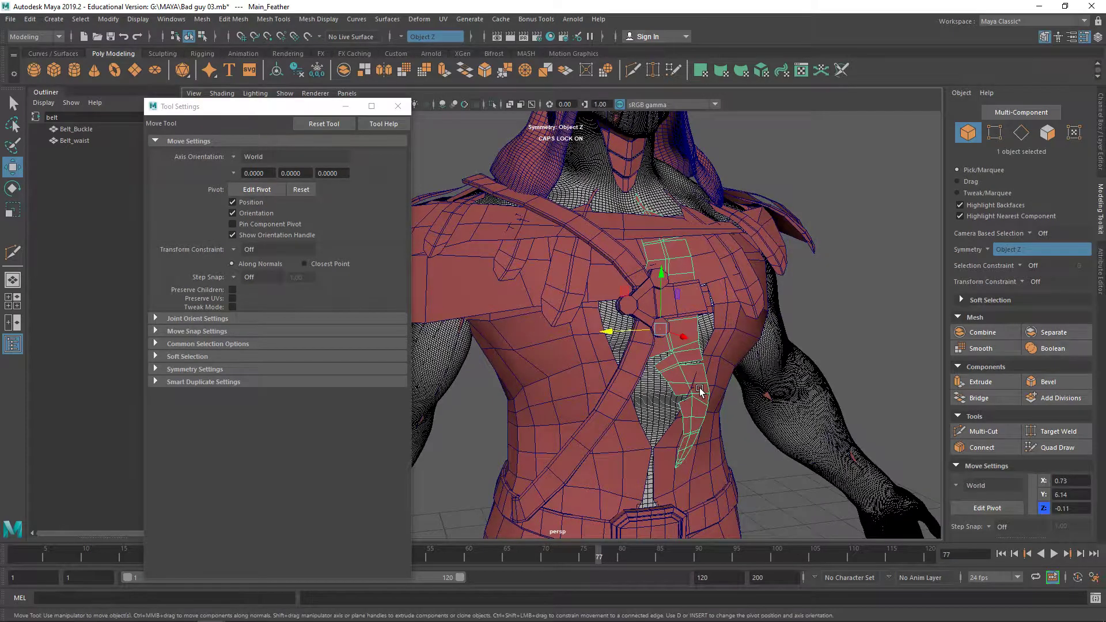
Step: Isolate the main feather, select the edges across its lower middle and show the whole character again
right_drag(703, 385, 644, 294)
alt+drag(643, 329, 694, 335)
alt+drag(703, 387, 512, 349)
right_drag(672, 310, 703, 305)
alt+drag(625, 353, 605, 332)
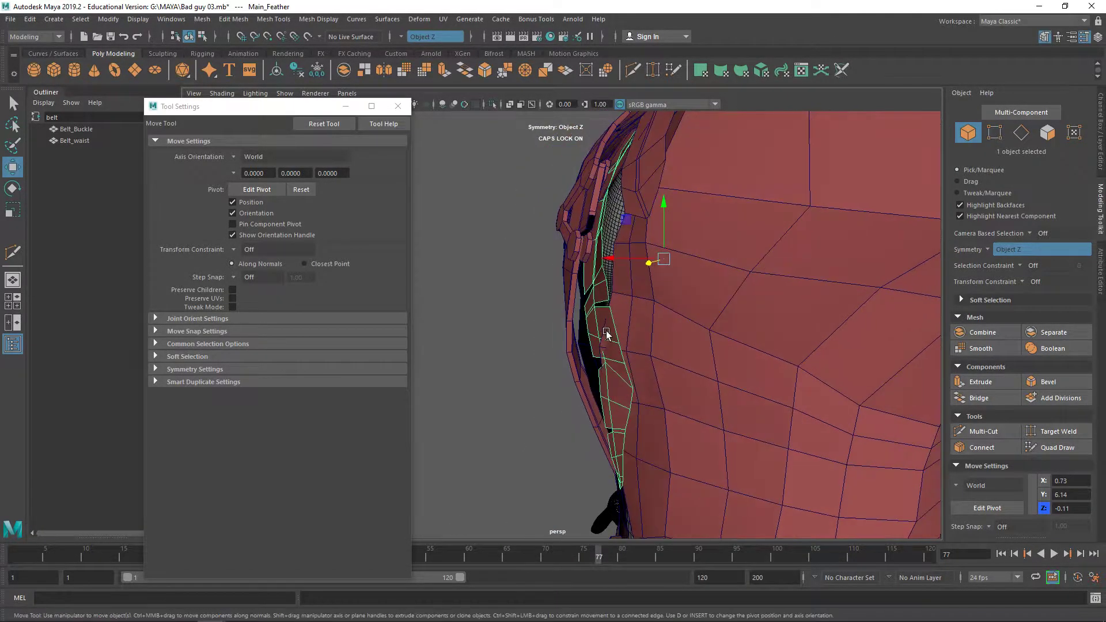
key(ctrl+1)
right_drag(605, 336, 606, 340)
right_drag(564, 268, 599, 235)
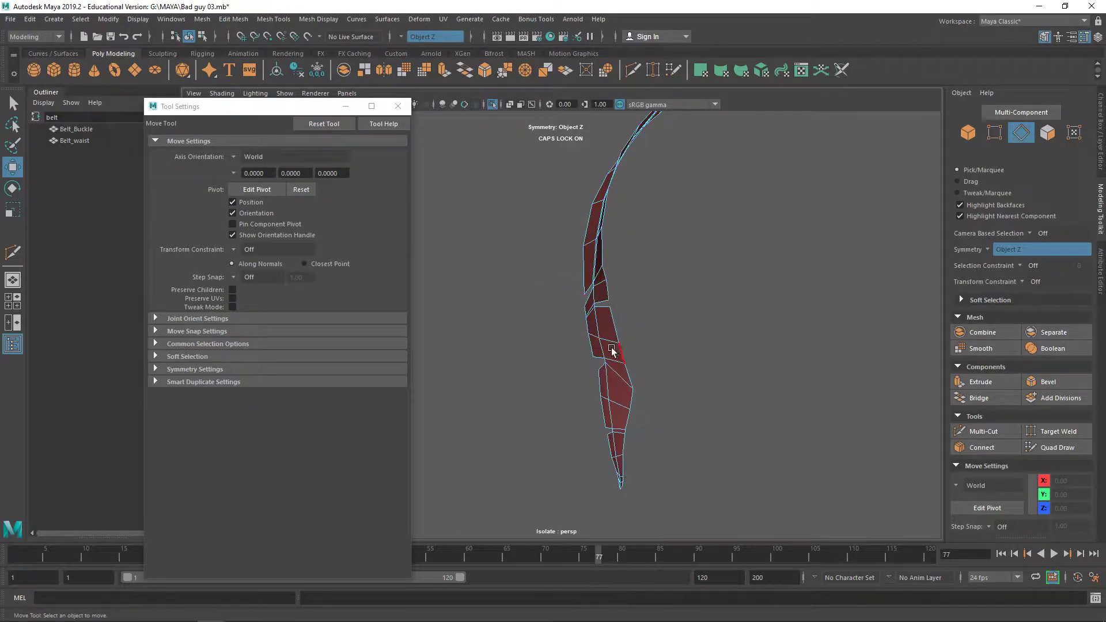
click(606, 338)
shift+click(615, 374)
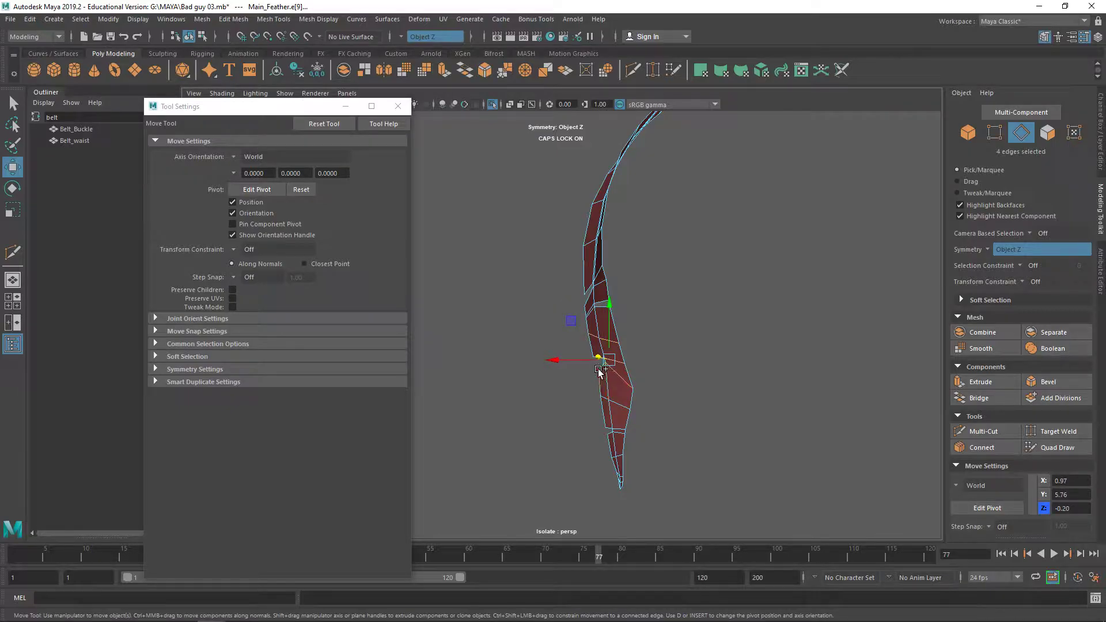
key(ctrl+1)
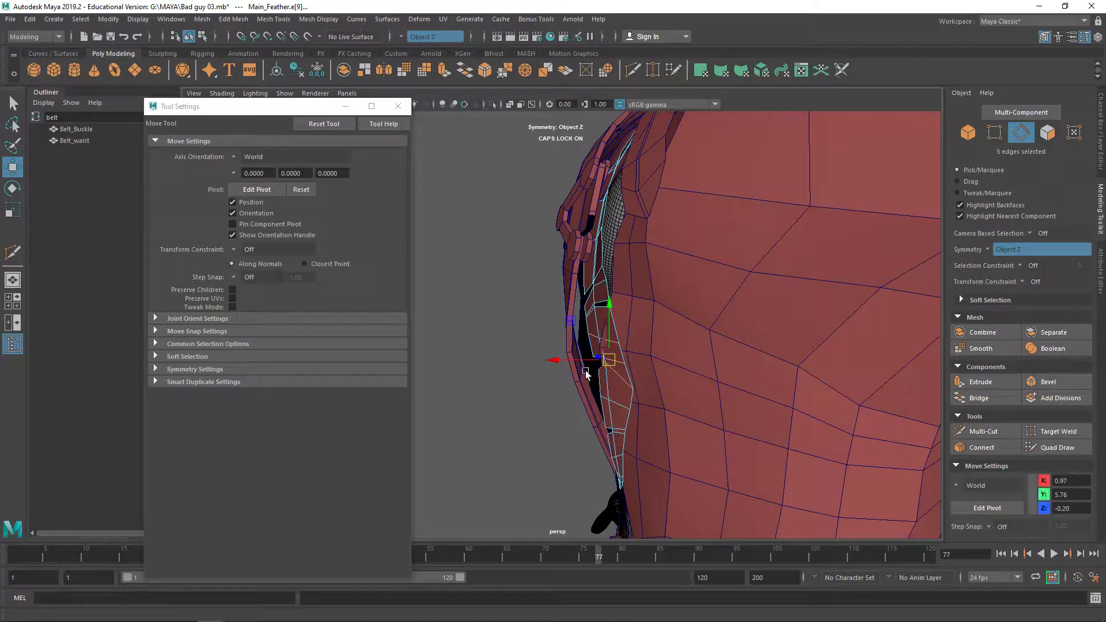
Step: Adjust the depth of the feather's selected edges along the X axis using soft selection, and return to object mode
drag(563, 357, 566, 357)
key(ctrl+z)
key(b)
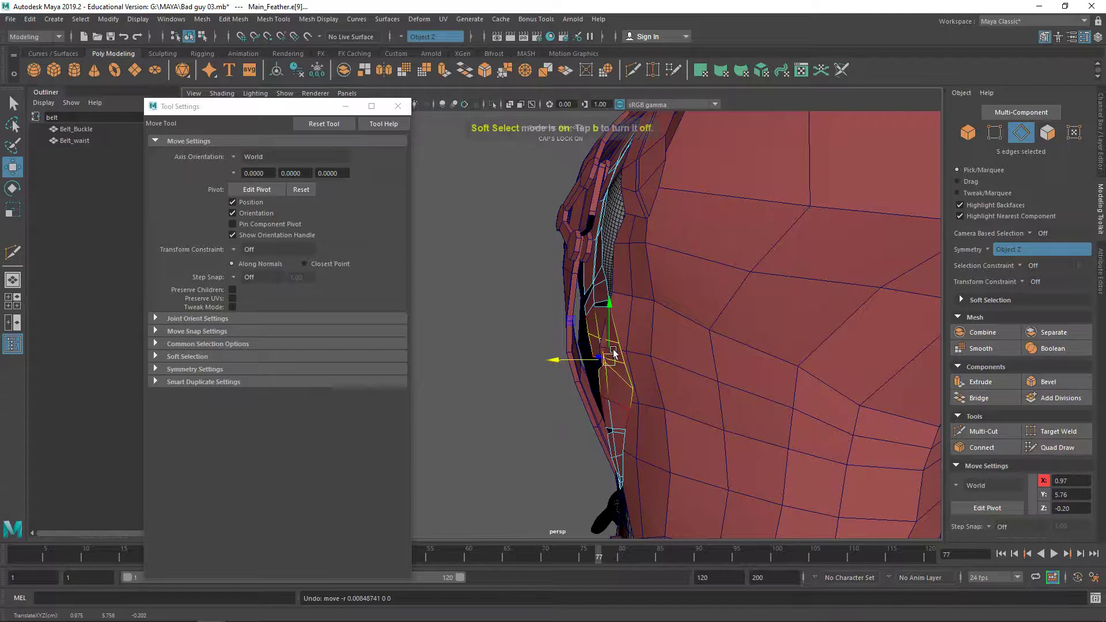
key(b)
drag(610, 370, 630, 352)
drag(556, 360, 731, 328)
key(e)
right_drag(740, 329, 759, 272)
click(824, 398)
Step: Select the small pectoral pin beside the chest's centre plate with the Move tool
alt+drag(692, 454, 726, 453)
scroll(723, 449, down, 5)
alt+middle_drag(722, 447, 680, 506)
scroll(657, 500, up, 5)
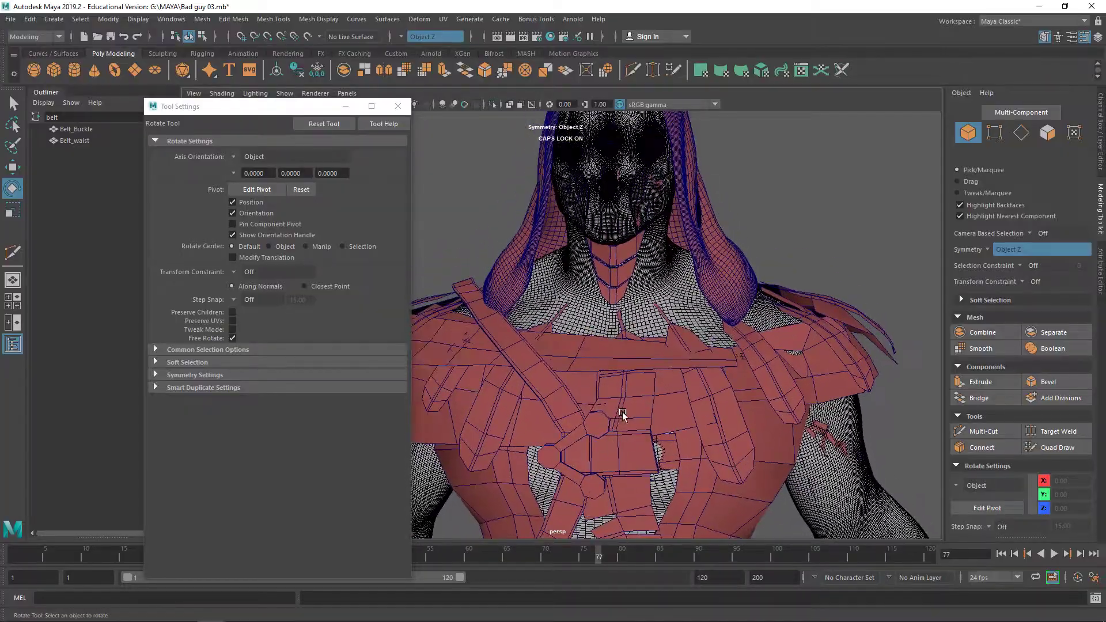
click(611, 440)
mouse_move(610, 439)
alt+mouse_down()
mouse_move(711, 469)
mouse_move(647, 483)
mouse_move(518, 447)
mouse_move(605, 457)
alt+mouse_up()
key(w)
mouse_move(614, 521)
mouse_down()
mouse_move(728, 475)
mouse_move(669, 499)
mouse_move(616, 498)
mouse_move(722, 496)
mouse_move(693, 499)
mouse_move(689, 471)
mouse_move(654, 506)
mouse_move(696, 498)
mouse_up()
click(688, 471)
click(680, 468)
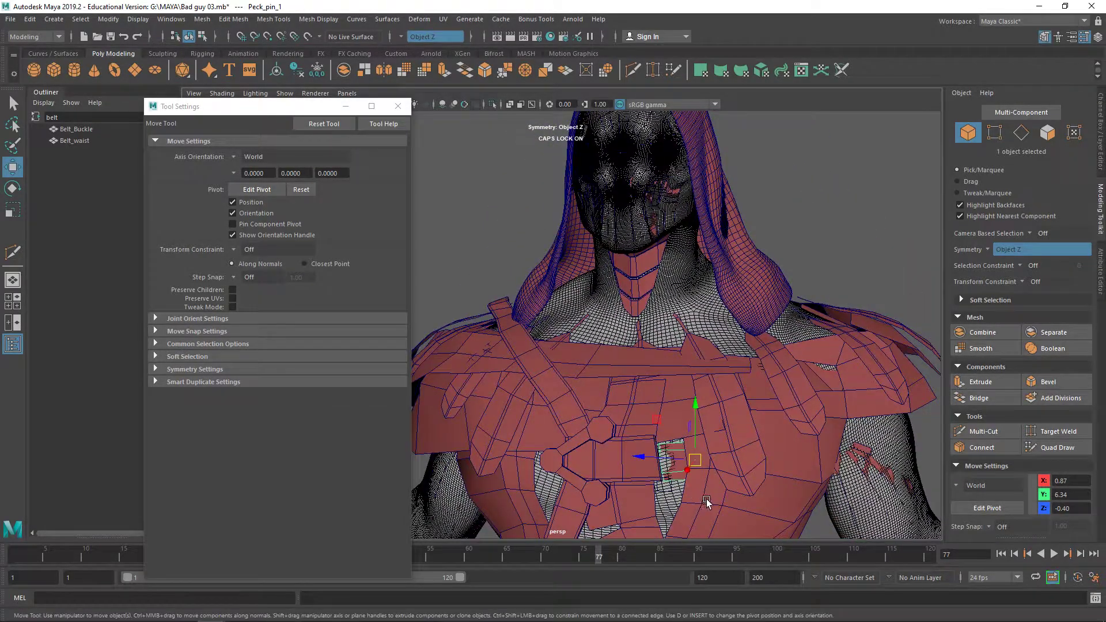
Step: Move the pectoral pin up and forward beside the chest plate and rotate it to follow the chest's slope
key(4)
mouse_move(748, 474)
alt+mouse_down()
mouse_move(738, 455)
mouse_move(686, 519)
mouse_move(691, 499)
mouse_move(650, 524)
mouse_move(629, 506)
mouse_move(605, 512)
mouse_move(703, 492)
mouse_move(682, 402)
alt+mouse_up()
key(5)
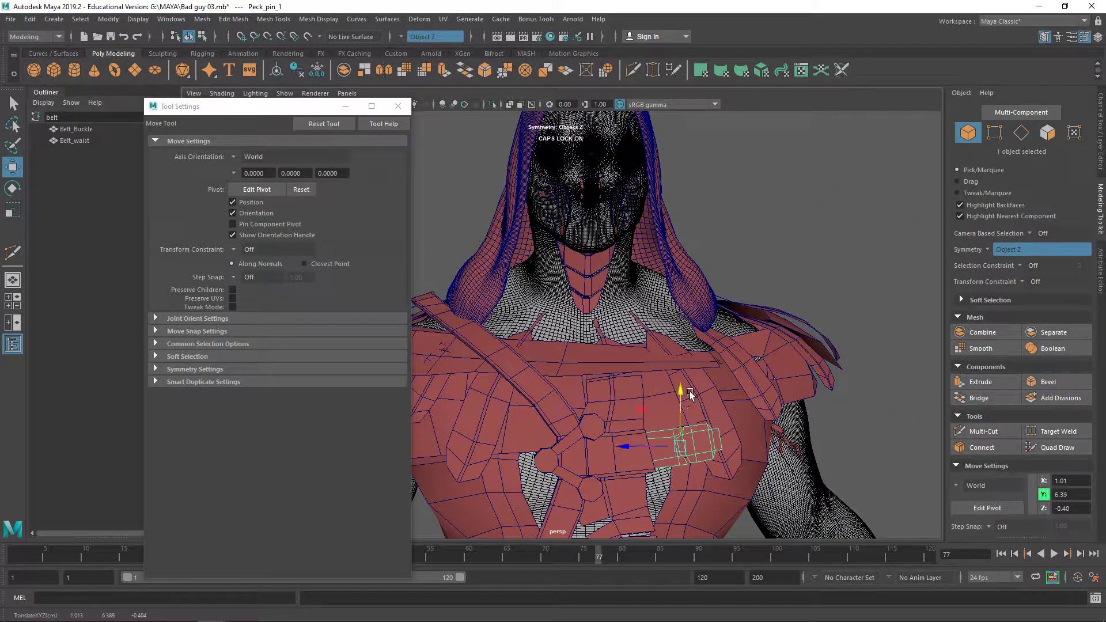
key(e)
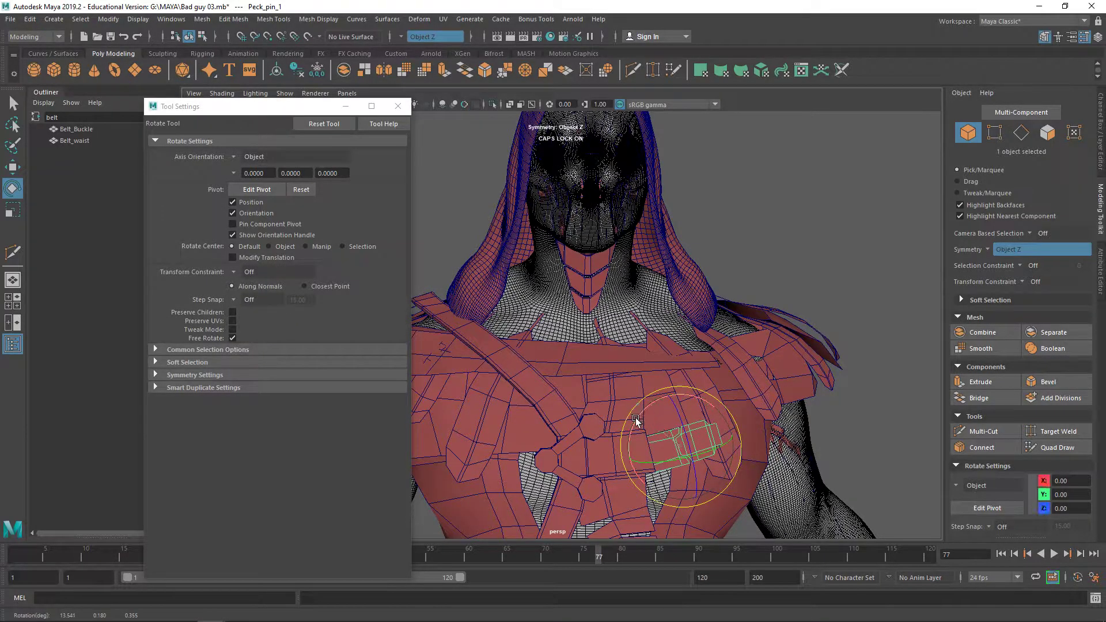
key(w)
middle_drag(639, 413, 645, 405)
Step: Adjust the pectoral pin's depth against the chest, placing it at about 1.00 along the X axis
mouse_move(658, 418)
alt+mouse_down()
mouse_move(587, 430)
mouse_move(640, 422)
alt+mouse_up()
middle_drag(639, 422, 621, 493)
alt+drag(621, 494, 807, 524)
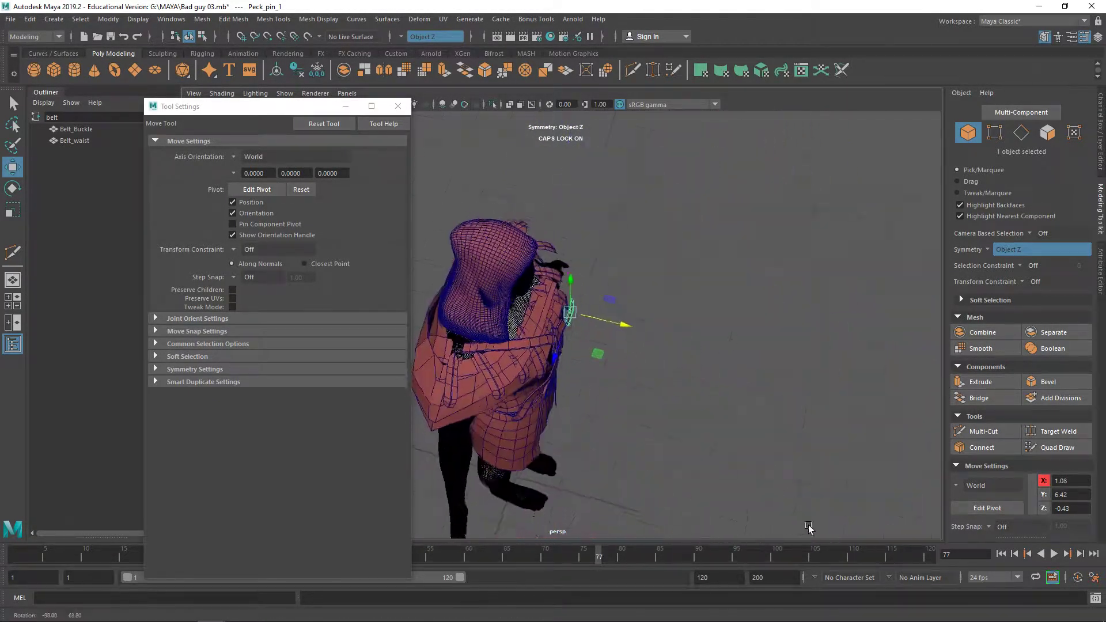
scroll(714, 333, up, 6)
drag(640, 312, 885, 384)
key(e)
key(w)
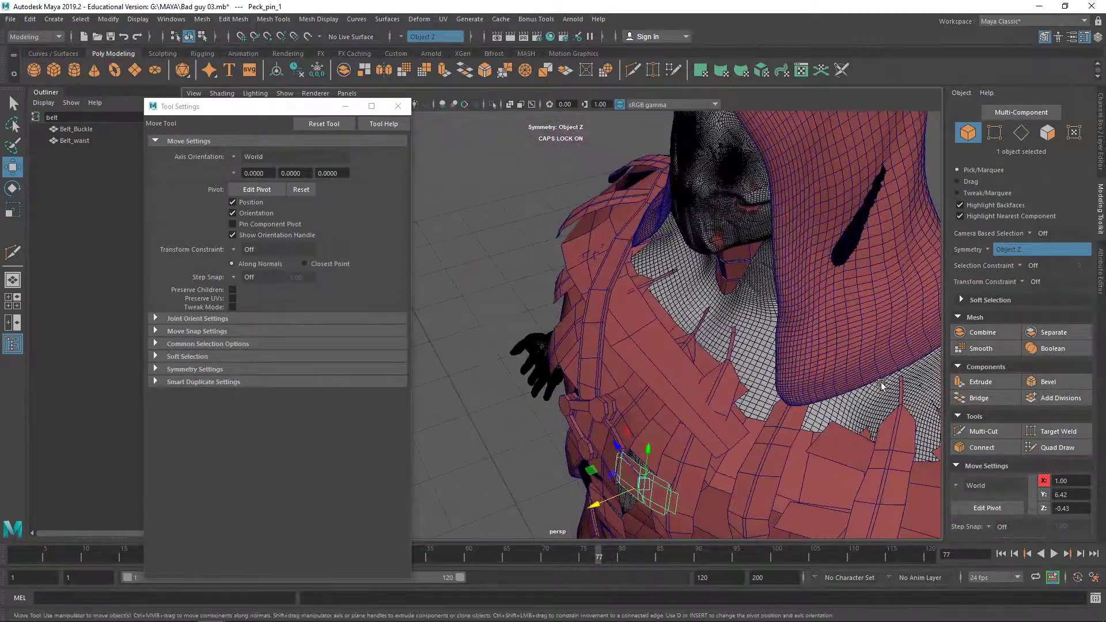
Step: Select the feather piece lying over the upper chest and move it forward to about 0.77 along the X axis
click(724, 392)
alt+drag(724, 391, 633, 293)
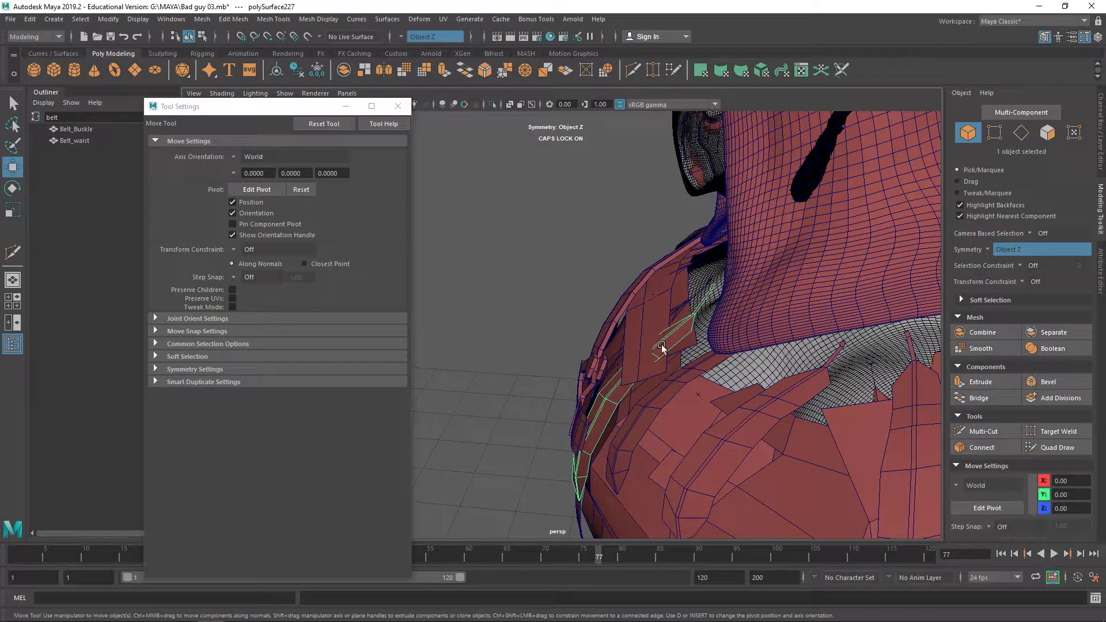
scroll(593, 441, down, 8)
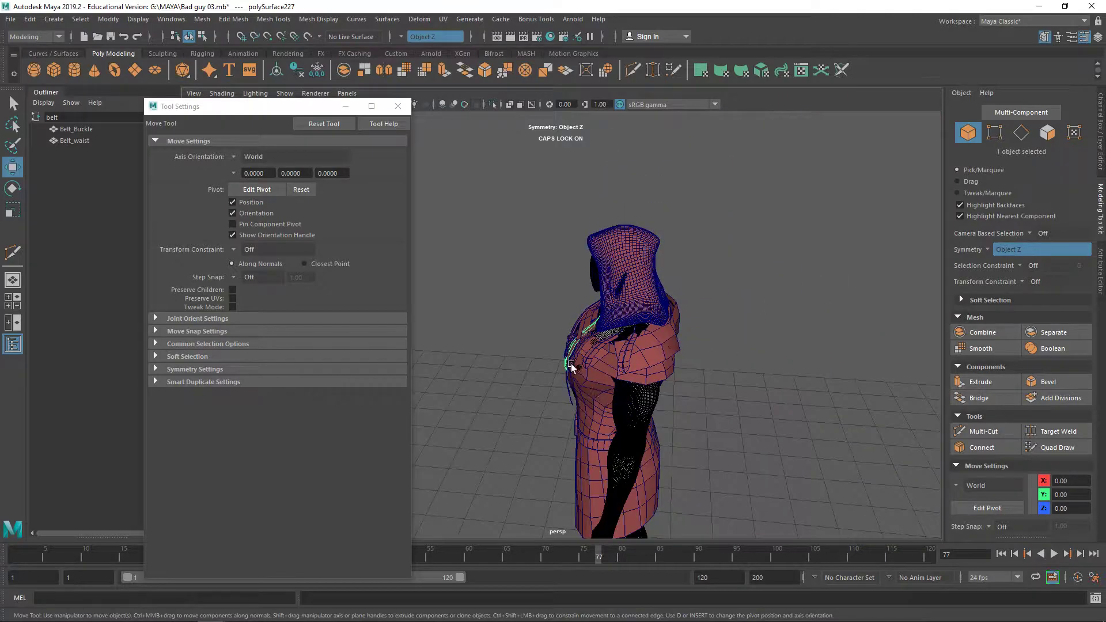
scroll(571, 364, up, 3)
key(w)
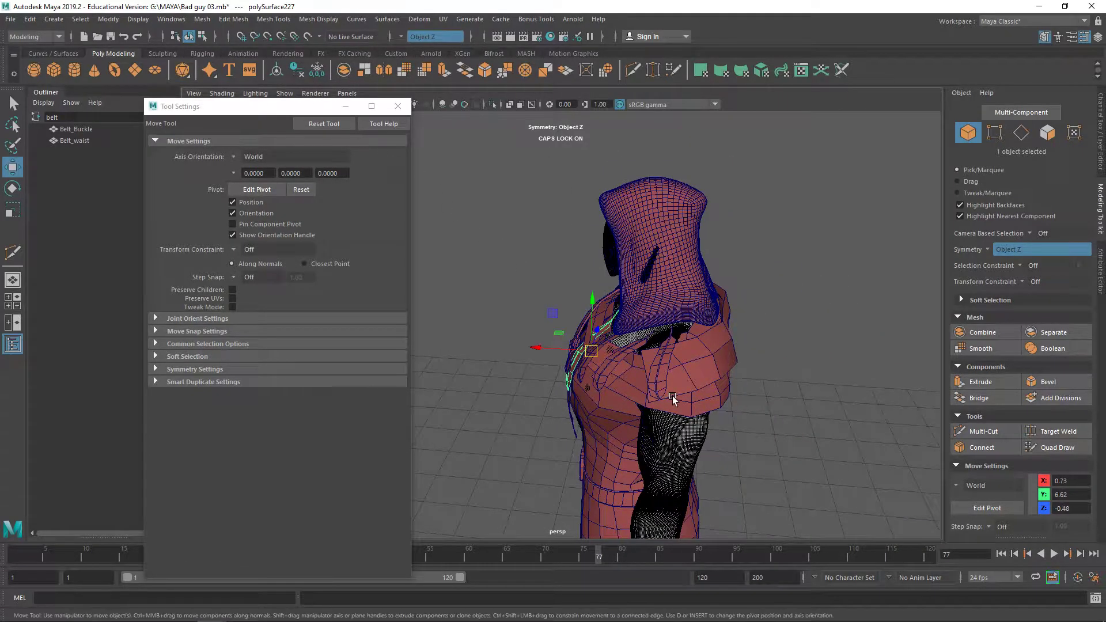
drag(541, 352, 529, 347)
scroll(606, 359, up, 5)
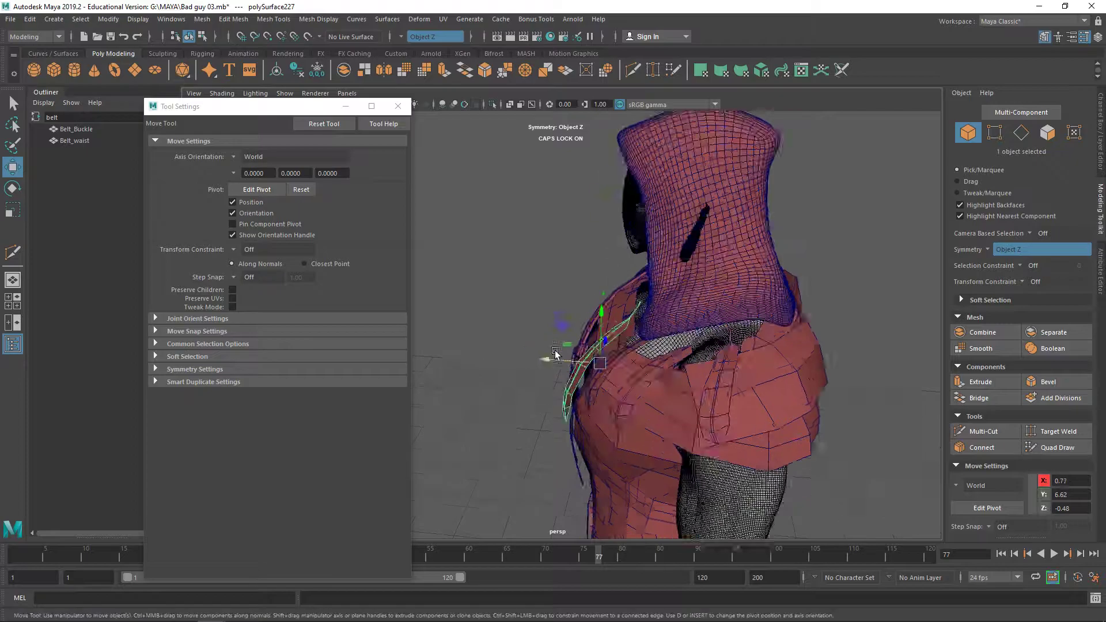
Step: Select two edges at the front of the second shoulder layer and shift them slightly
click(626, 290)
alt+drag(625, 290, 581, 271)
right_drag(660, 292, 644, 260)
click(650, 348)
click(653, 348)
alt+drag(636, 356, 607, 352)
middle_drag(585, 316, 593, 318)
Step: Rotate and reposition the shoulder layer's two selected edges over the chest, and return to object mode
key(e)
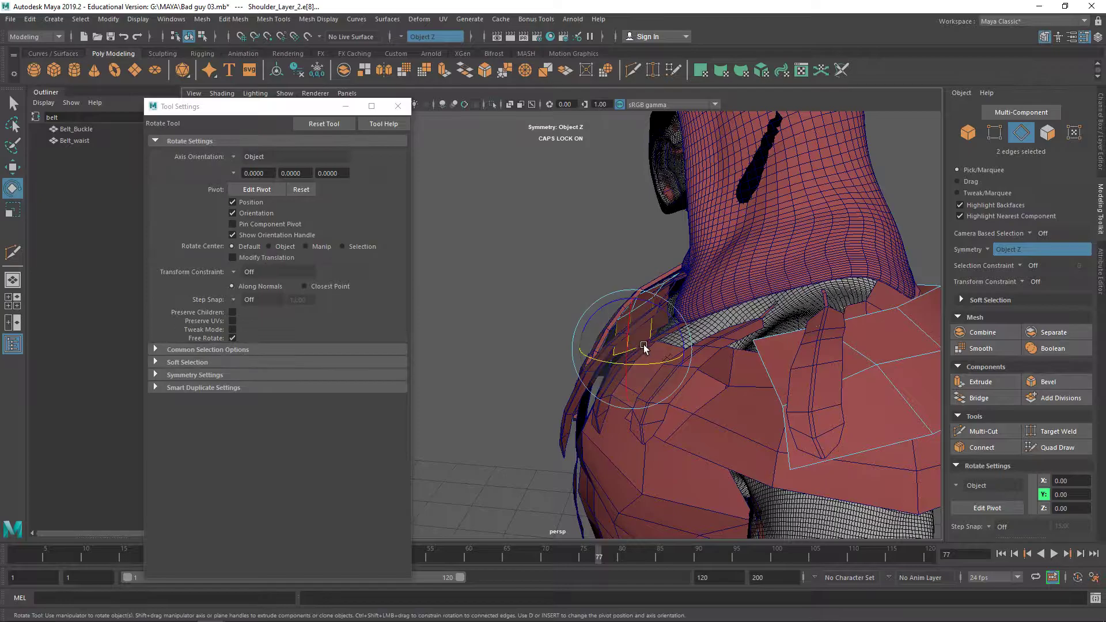
alt+drag(644, 327, 671, 323)
key(w)
middle_drag(610, 291, 610, 285)
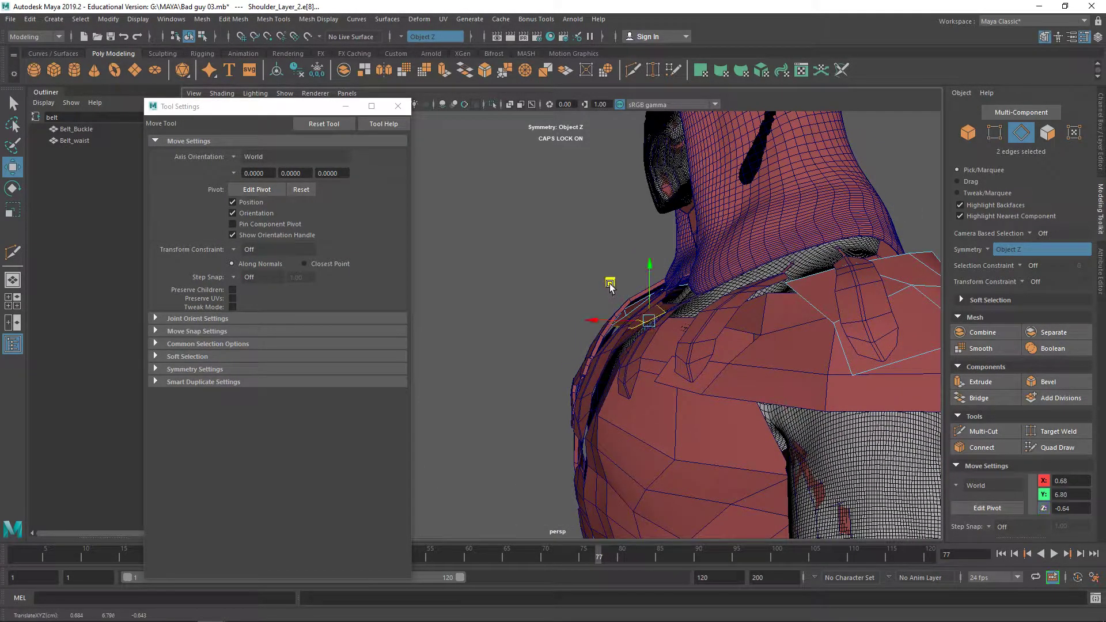
alt+drag(588, 306, 677, 285)
scroll(709, 328, up, 5)
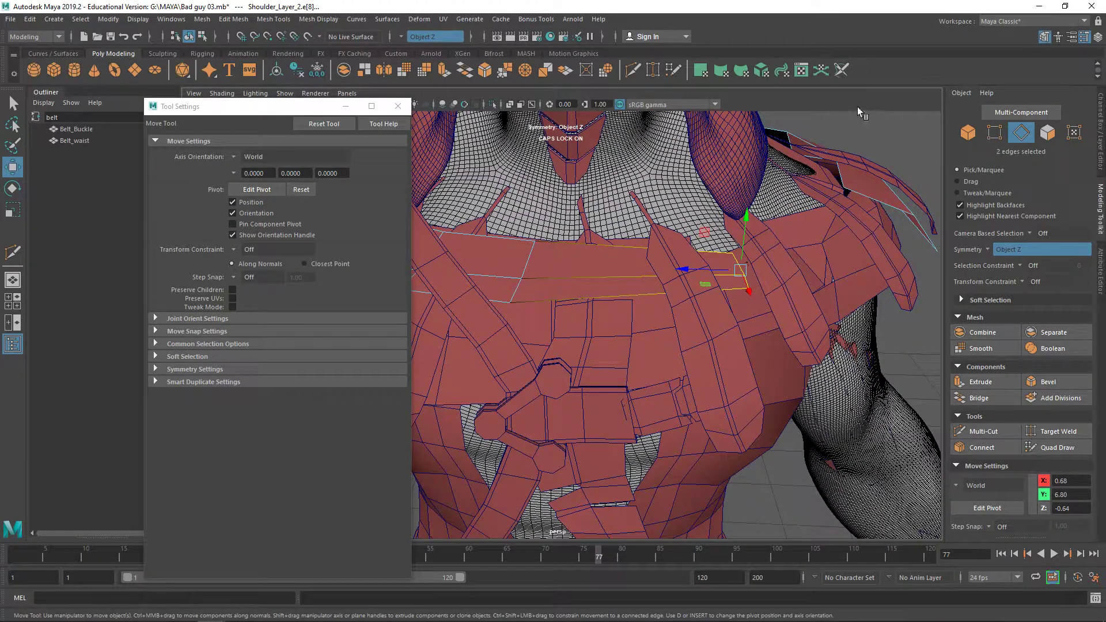
right_drag(877, 125, 922, 105)
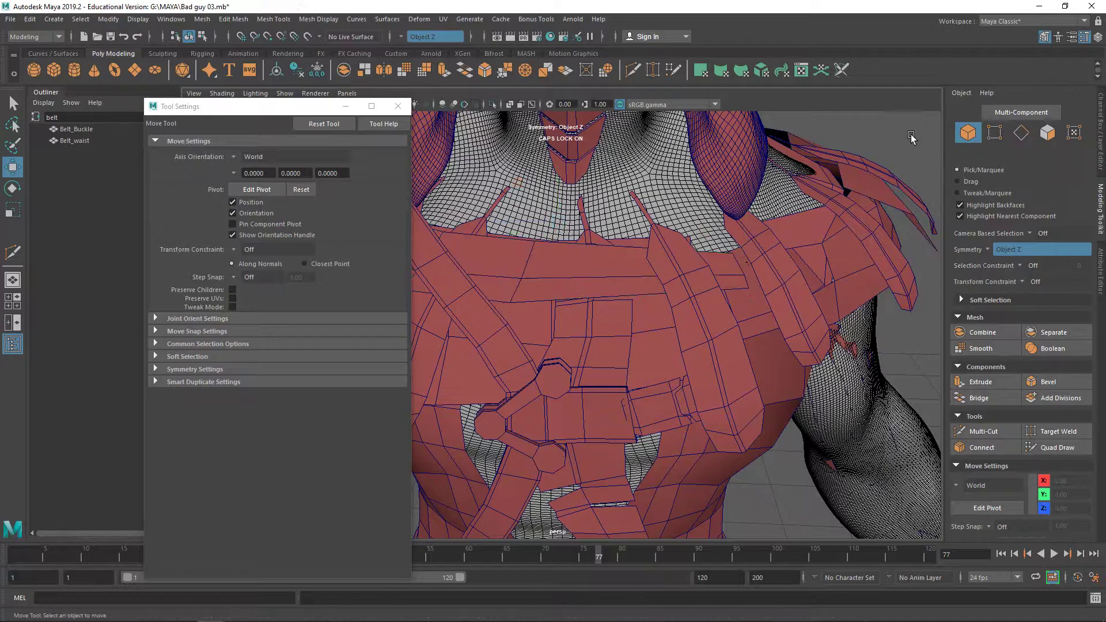
Step: Examine the hood, mask and shoulder layers from the front and three-quarter views, selecting the front mask piece
scroll(739, 250, down, 5)
scroll(700, 268, up, 2)
scroll(793, 285, down, 2)
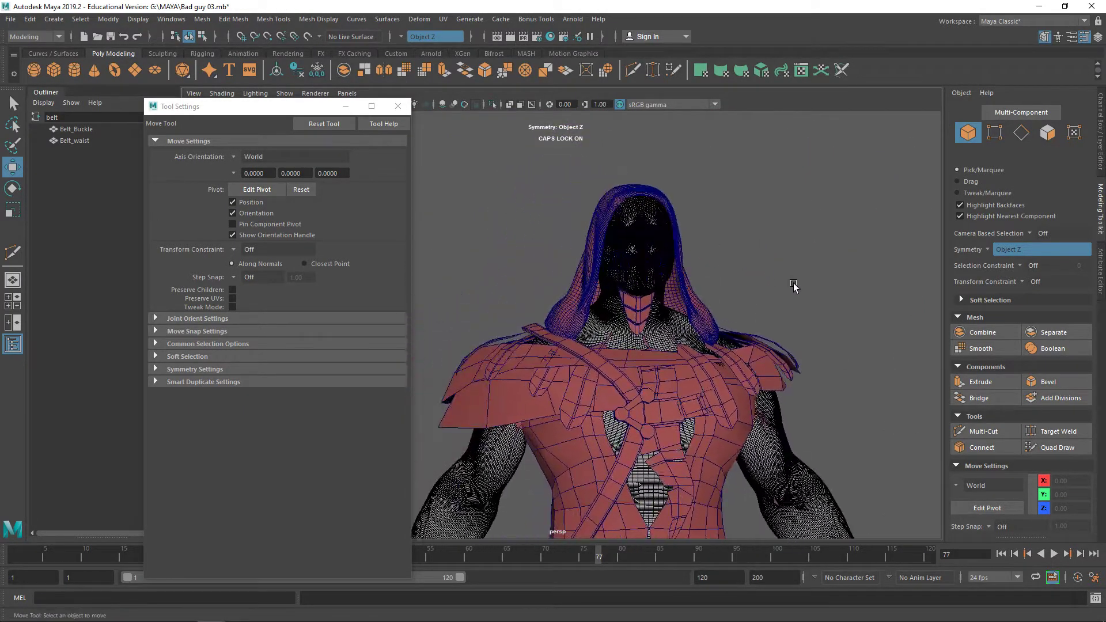
alt+drag(633, 271, 678, 291)
click(605, 216)
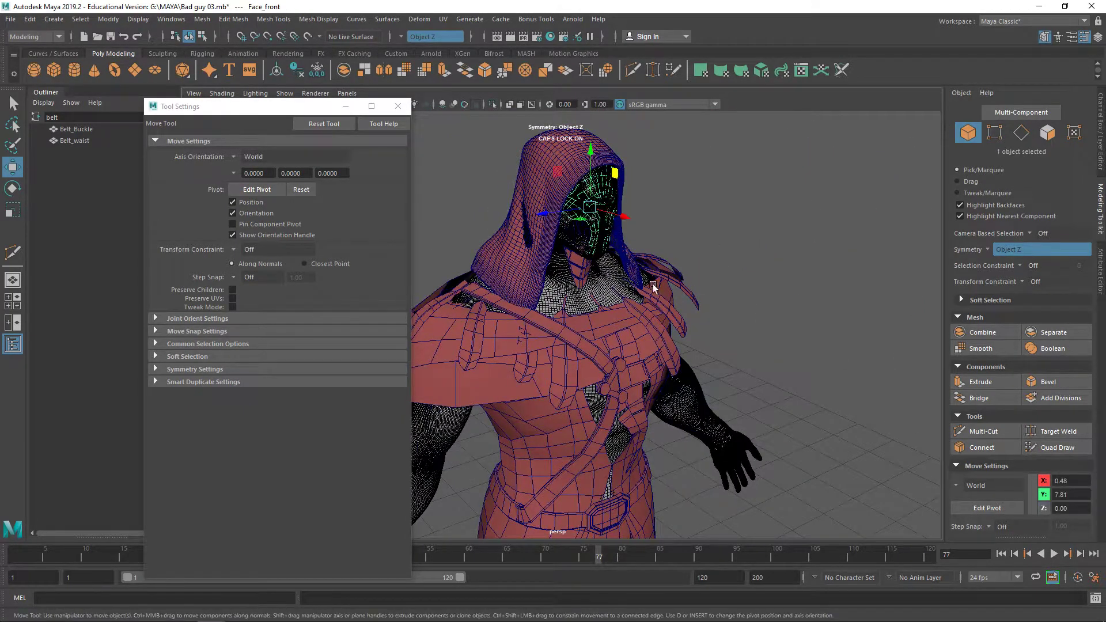
alt+drag(605, 216, 750, 253)
alt+drag(882, 361, 860, 313)
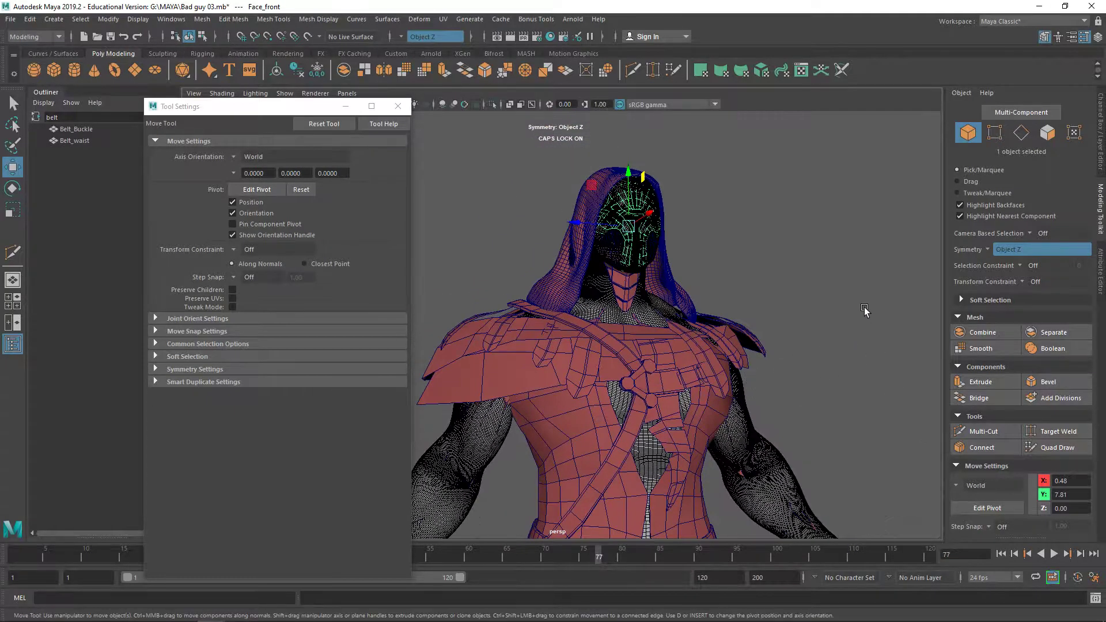
Step: Show the layer editor and set layer1 to the template display type
click(1100, 253)
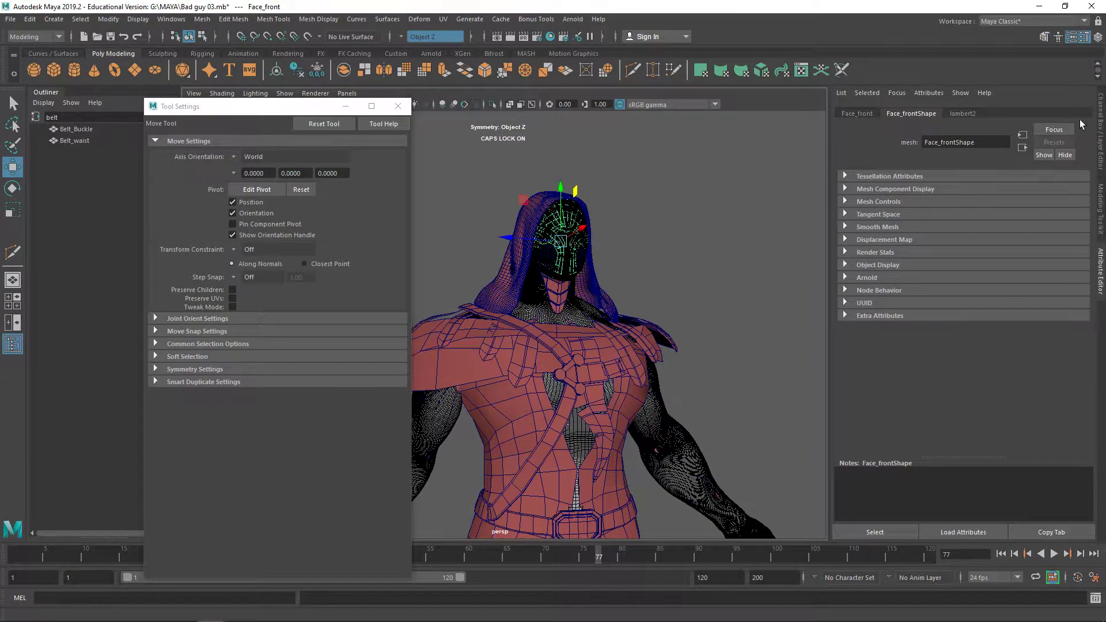
click(1100, 127)
click(1100, 128)
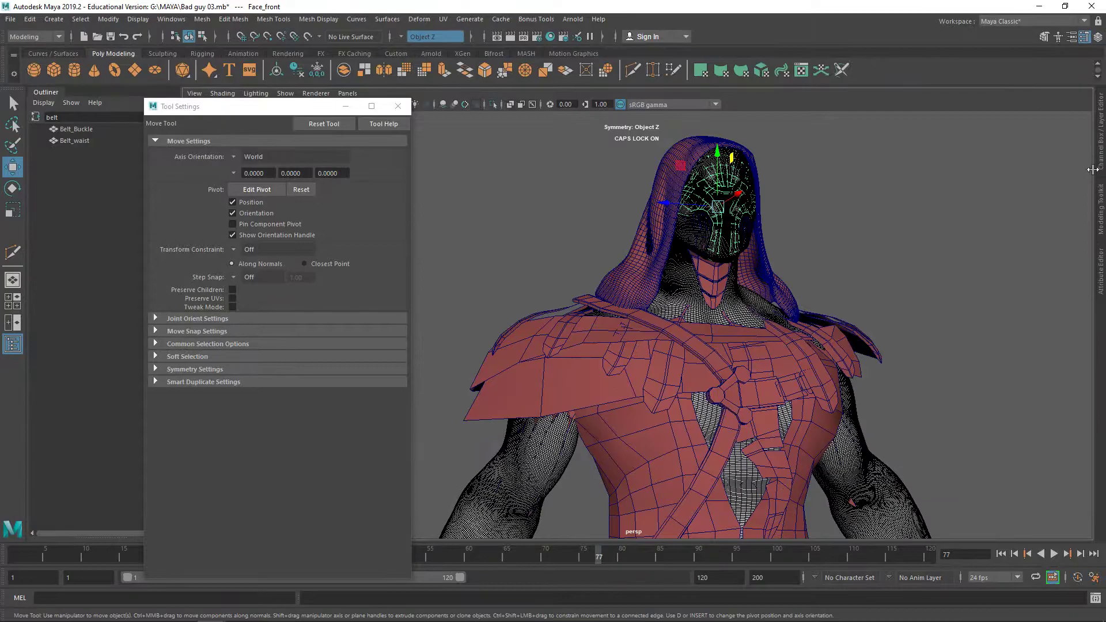
click(1102, 122)
click(984, 457)
click(985, 457)
Step: Clear the selection, close the tool settings window and turn off wireframe on the shaded model
click(824, 357)
alt+drag(823, 357, 784, 338)
alt+middle_drag(708, 225, 698, 292)
alt+drag(698, 293, 736, 260)
key(5)
scroll(611, 254, up, 2)
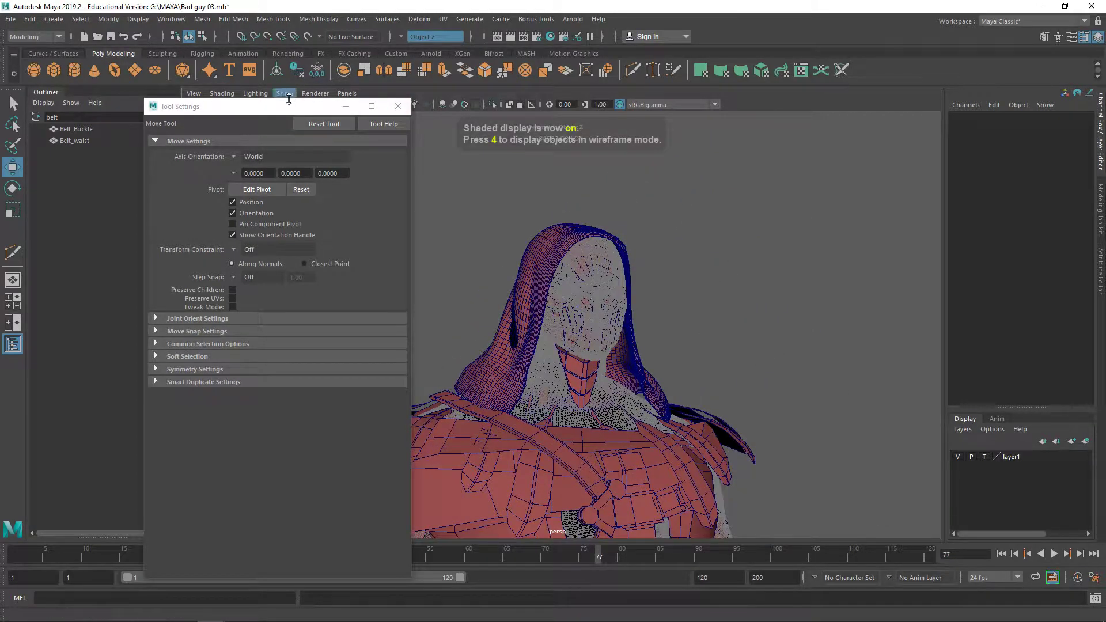
click(392, 104)
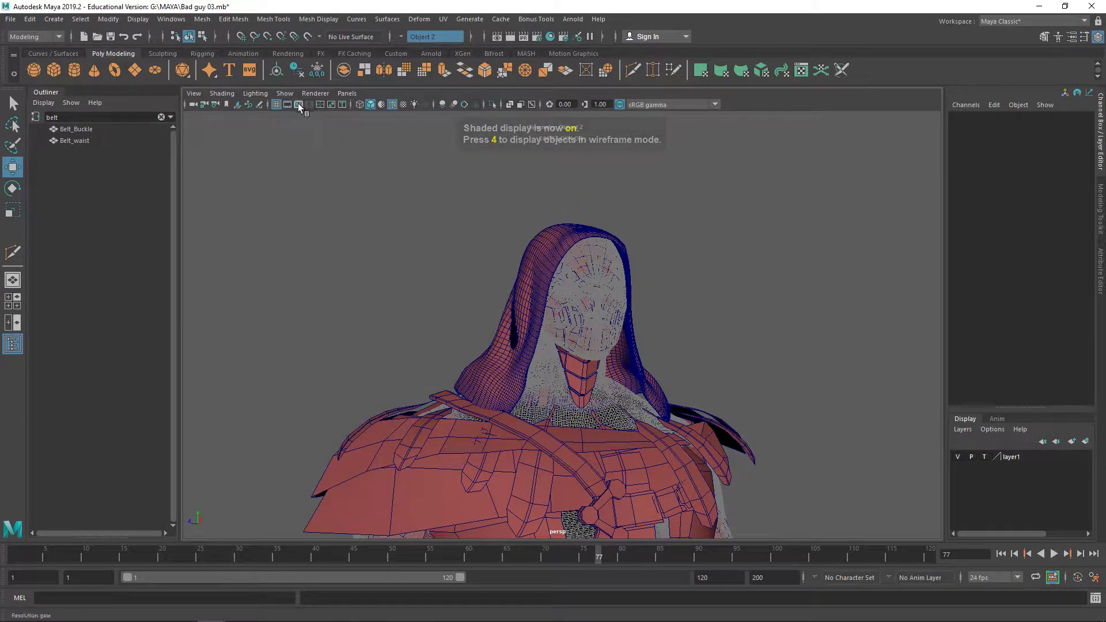
click(394, 106)
Step: Try moving the front mask piece forward by 0.008 along the X axis, and clear the selection
click(618, 297)
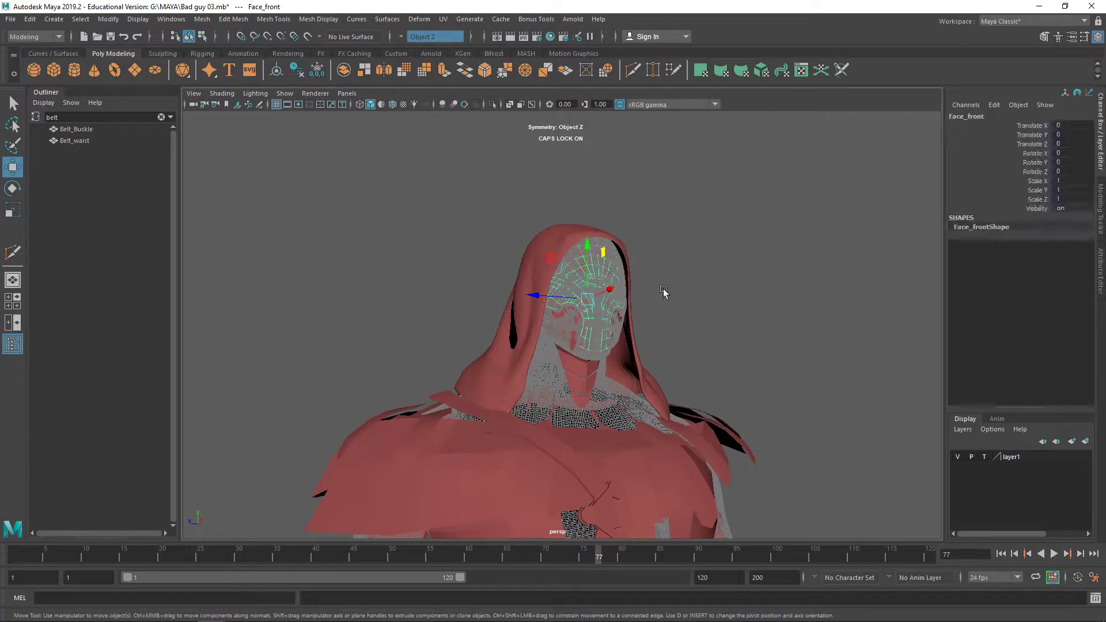
alt+drag(641, 315, 706, 361)
scroll(561, 281, up, 5)
alt+drag(562, 281, 392, 176)
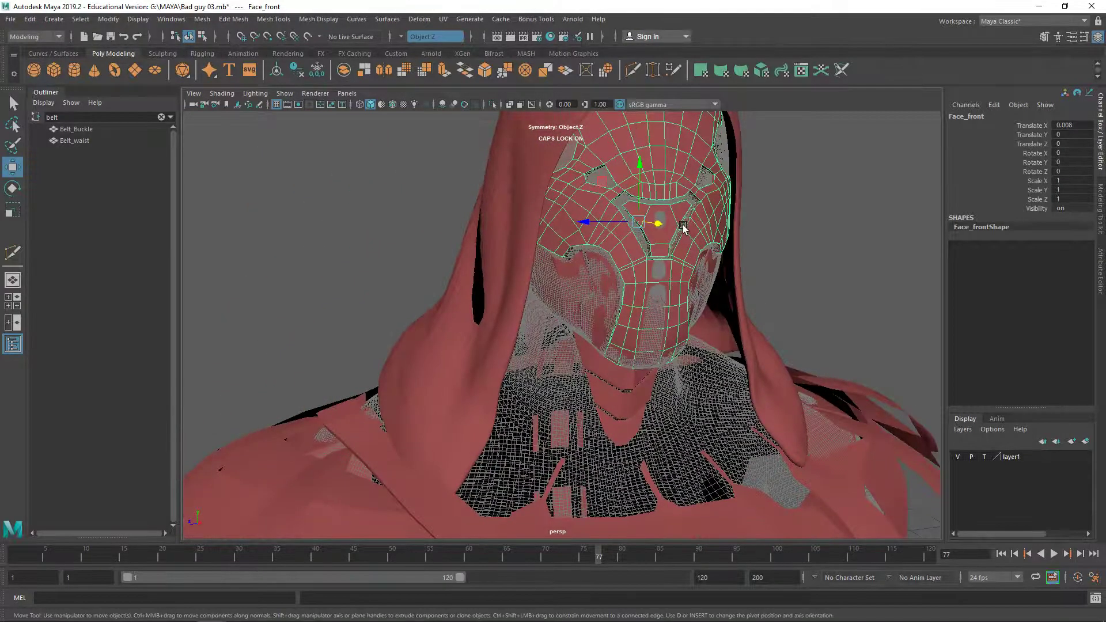
scroll(621, 288, down, 5)
right_drag(706, 241, 762, 215)
click(762, 216)
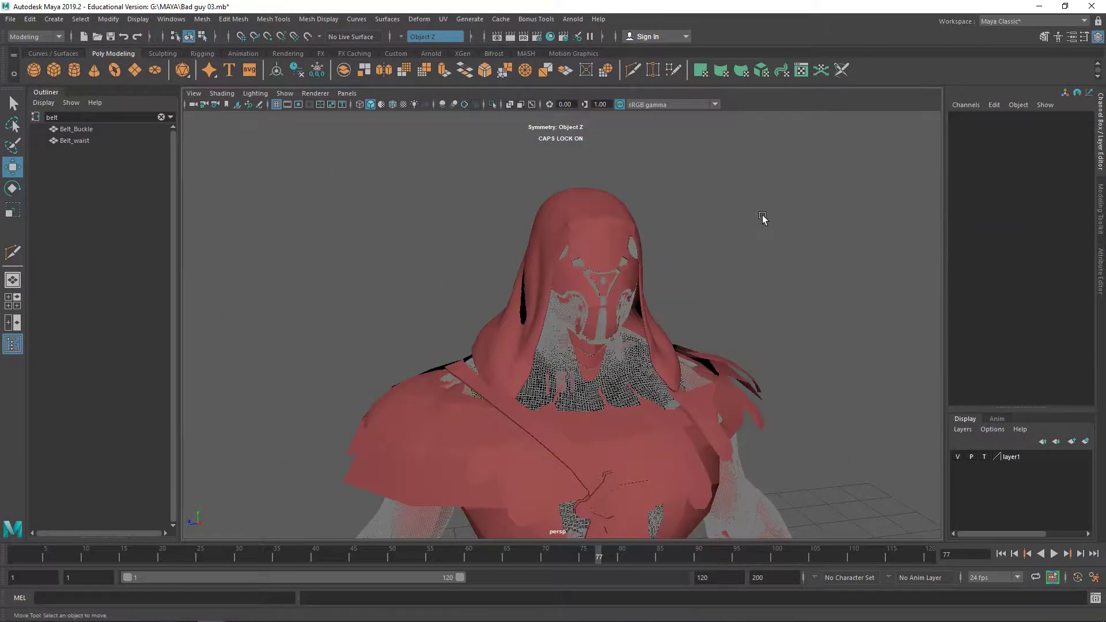
Step: Select the forearm pads, and undo back through the front mask piece's last move
scroll(773, 282, down, 4)
alt+middle_drag(773, 259, 794, 177)
alt+drag(795, 178, 707, 236)
click(759, 412)
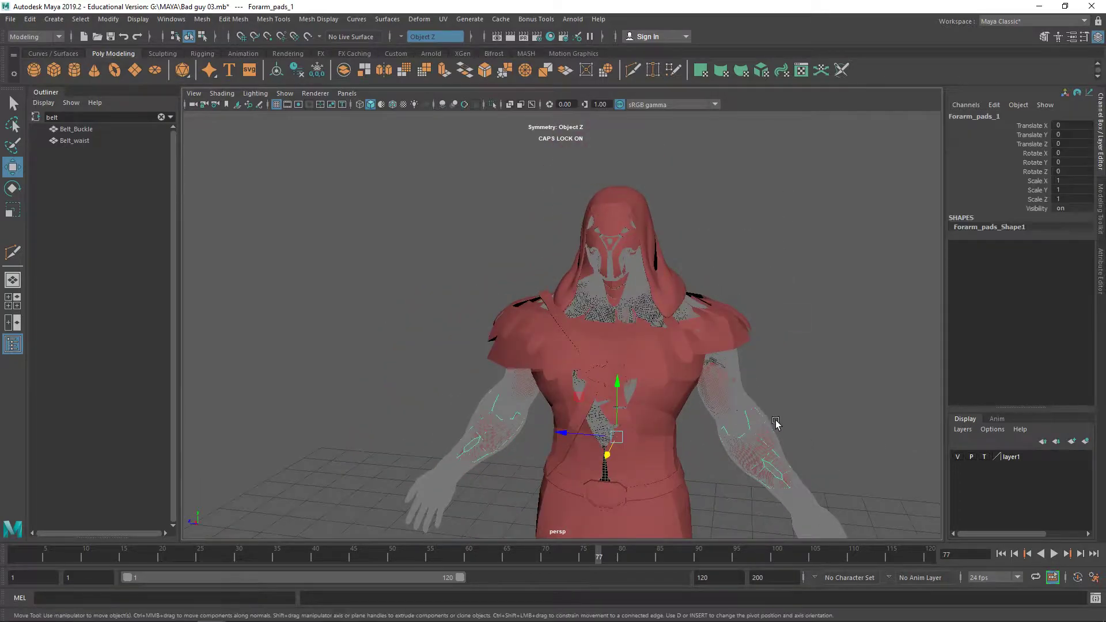
key(ctrl+z)
key(ctrl+z)
key(ctrl+z)
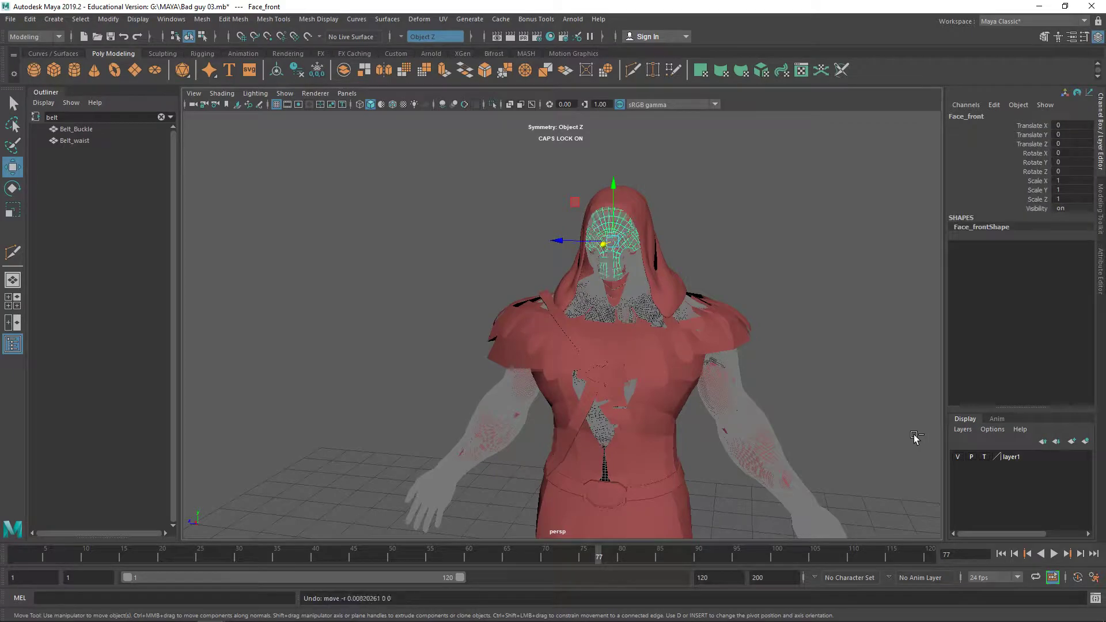
Step: Hide layer1 and turn wireframe on shaded back on for the remaining costume pieces
click(956, 457)
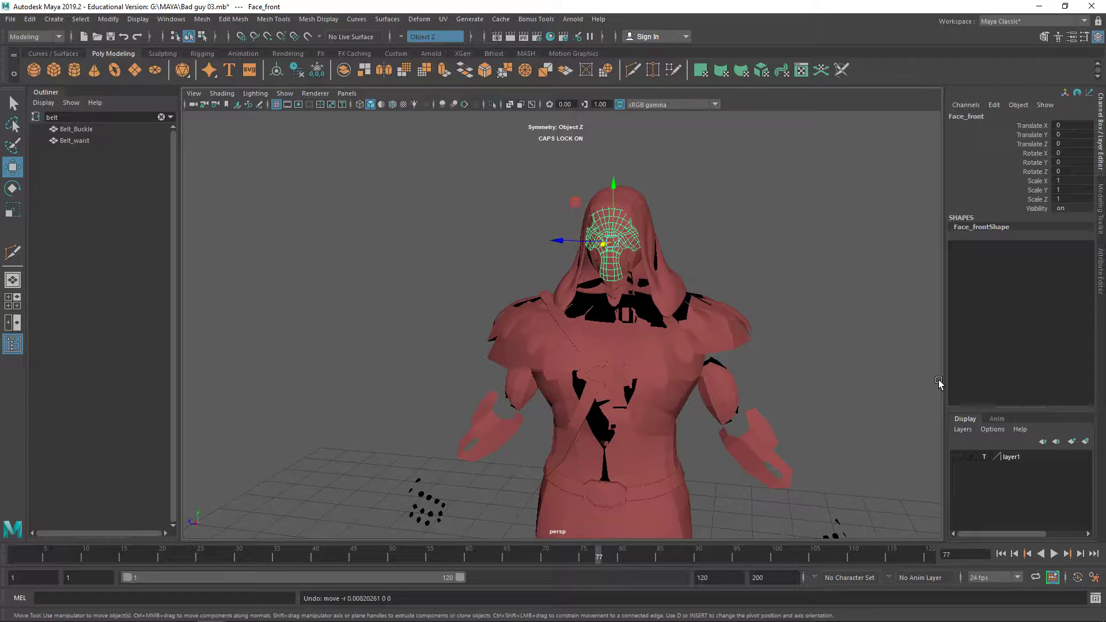
alt+drag(839, 381, 708, 294)
scroll(744, 378, up, 5)
click(392, 104)
mouse_move(472, 228)
alt+mouse_down()
mouse_move(575, 284)
mouse_move(680, 238)
alt+mouse_up()
click(680, 239)
scroll(775, 230, down, 5)
mouse_move(822, 237)
alt+mouse_down()
mouse_move(785, 257)
mouse_move(792, 219)
mouse_move(821, 236)
alt+mouse_up()
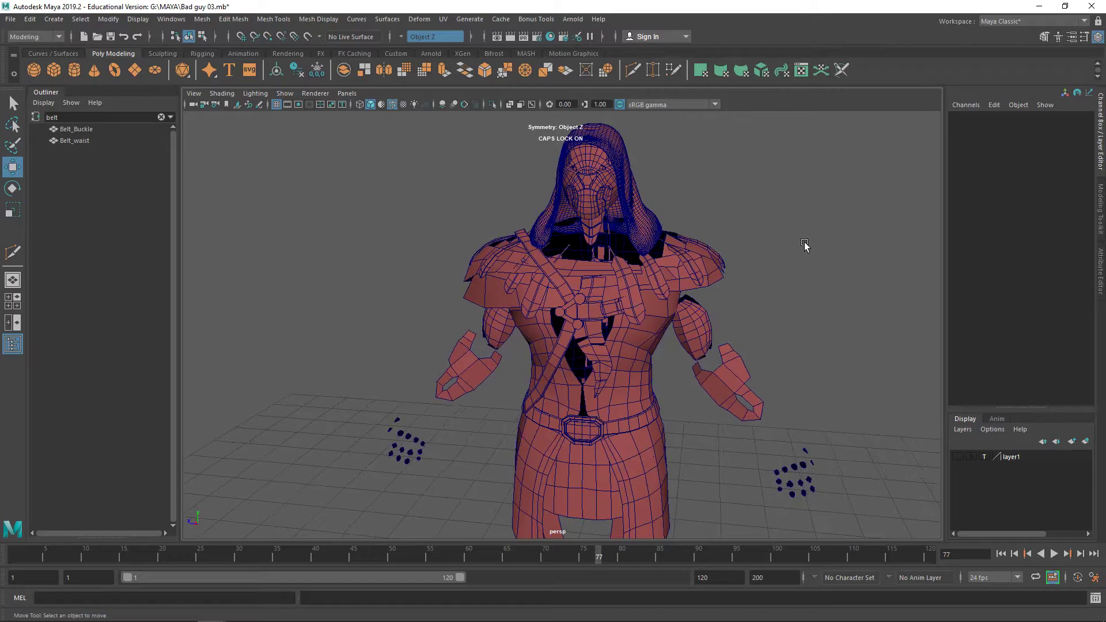
Step: Examine the coat, belt, buckle and chest straps from the side, front and above
alt+drag(752, 389, 641, 236)
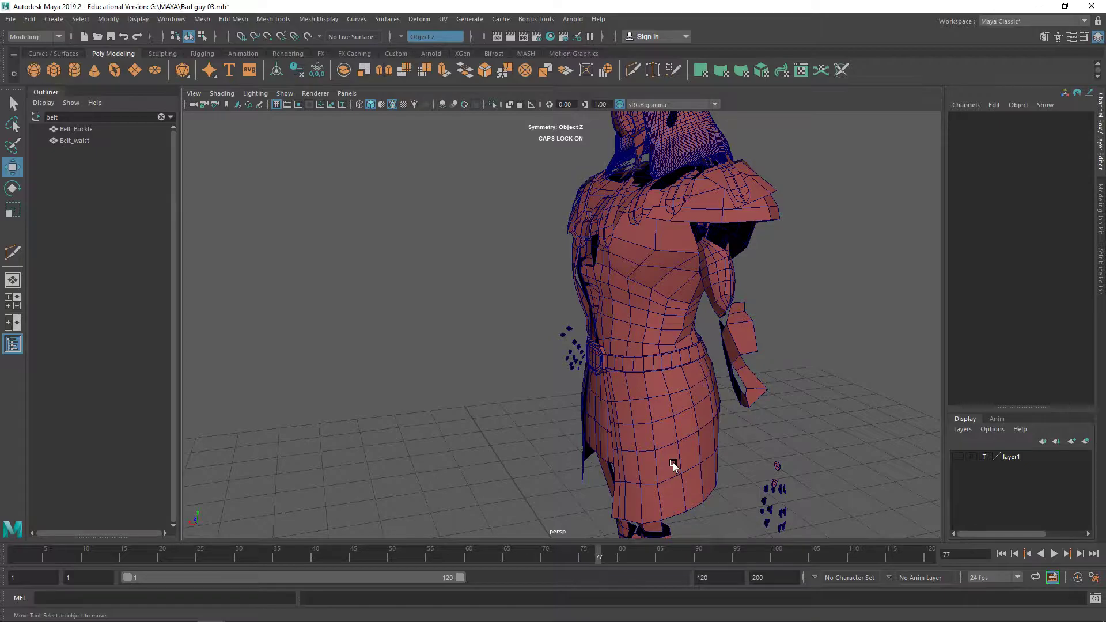
alt+drag(537, 463, 834, 376)
scroll(834, 375, up, 6)
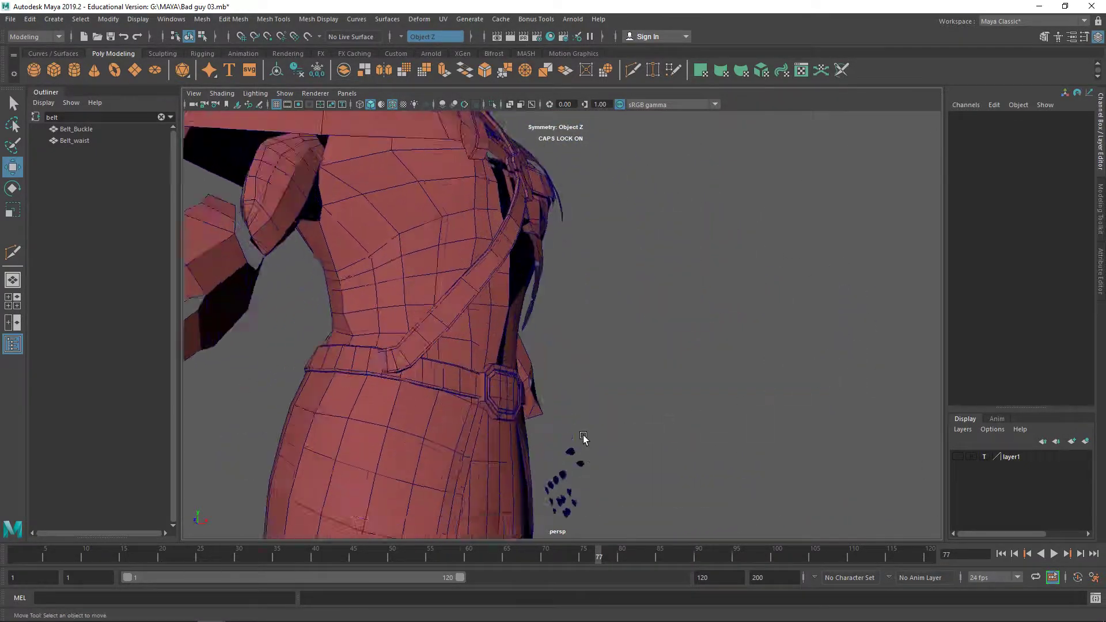
alt+drag(500, 364, 549, 437)
scroll(549, 436, down, 4)
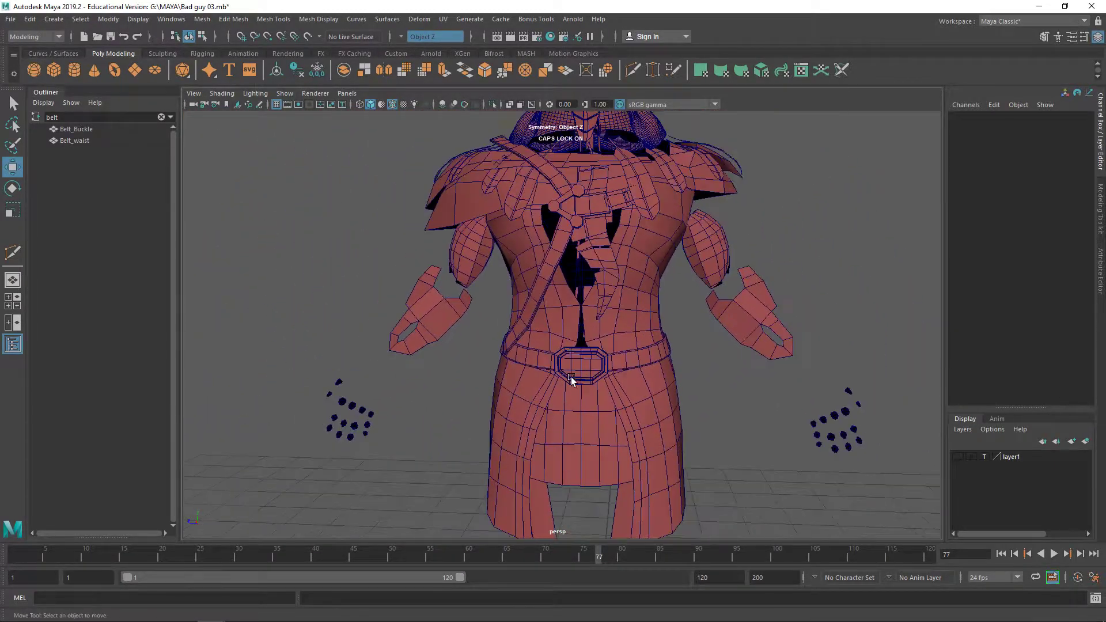
alt+middle_drag(569, 378, 568, 424)
alt+middle_drag(606, 390, 621, 439)
alt+drag(620, 438, 697, 365)
Step: Select the pectoral chain piece, show the modeling tools and move it forward to about 1.06 along the X axis
click(595, 347)
key(f)
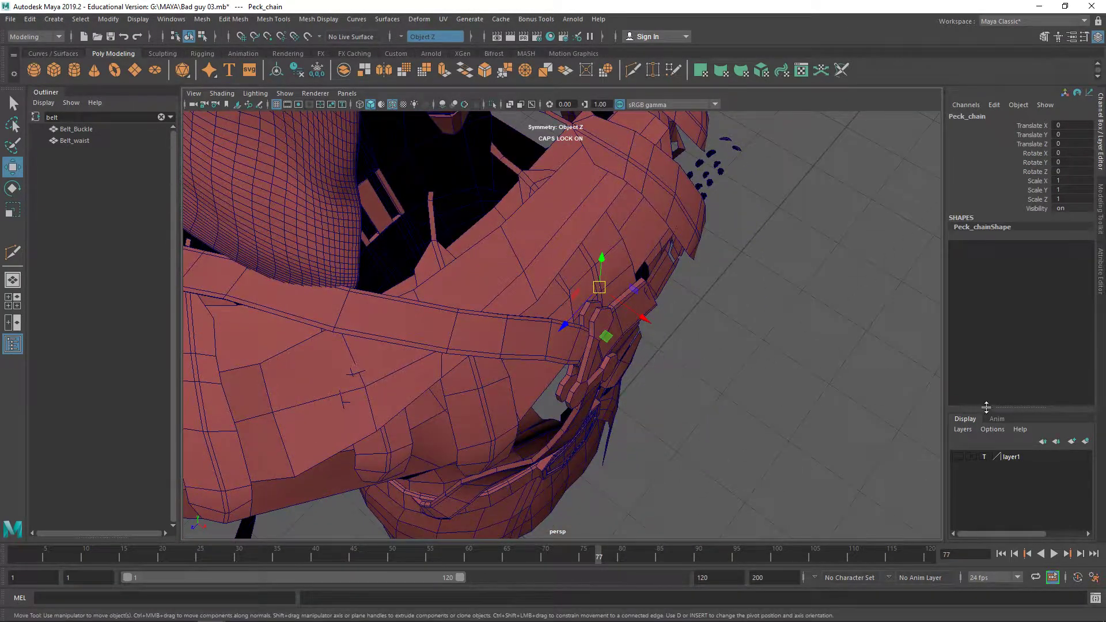
click(1099, 259)
click(1099, 216)
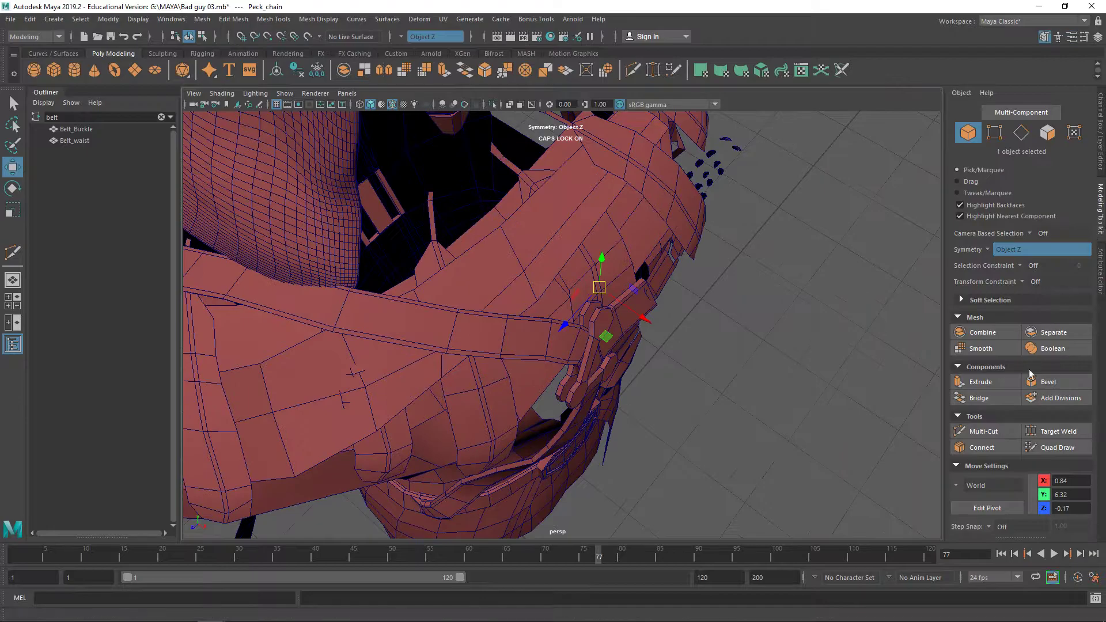
drag(633, 314, 681, 327)
alt+drag(681, 327, 592, 271)
Step: Rotate the pectoral chain piece to follow the chest's curve and adjust its depth over the strap end
click(588, 352)
drag(588, 349, 610, 351)
key(ctrl+z)
key(e)
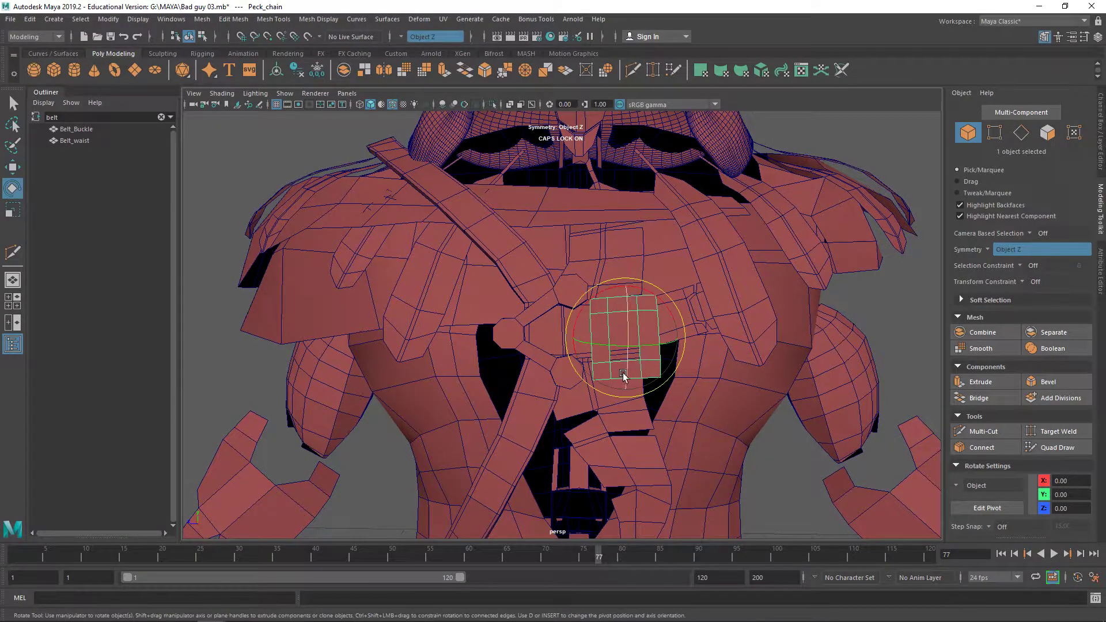
drag(617, 399, 658, 476)
key(w)
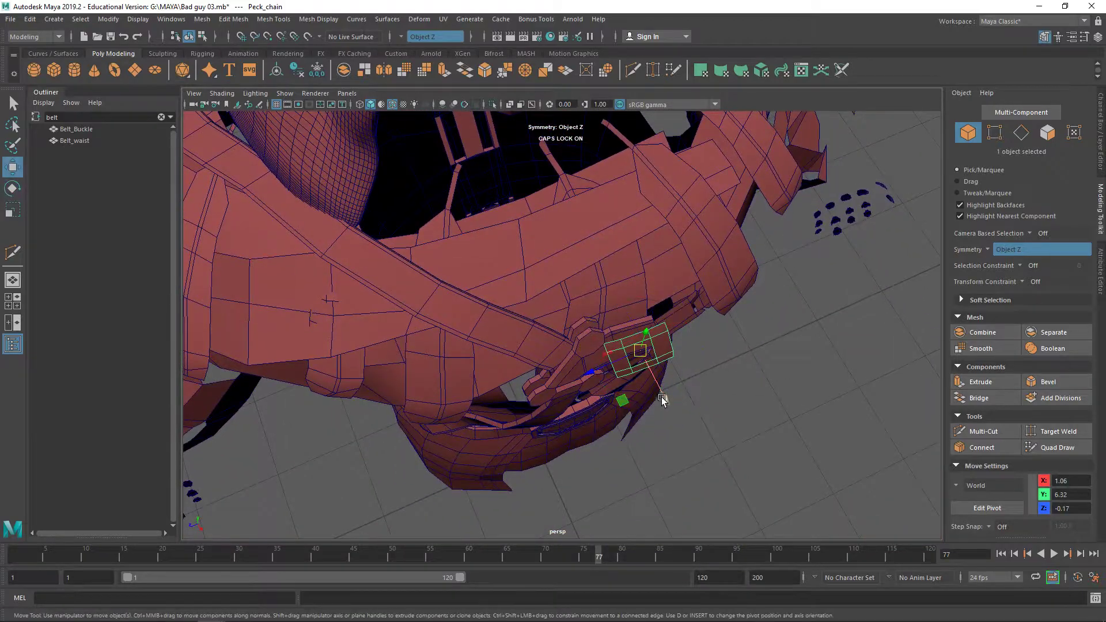
drag(666, 399, 658, 330)
key(e)
key(w)
Step: Rotate the pectoral pin to line up with the chain piece, and select the Y-shaped chest strap
click(768, 344)
key(e)
drag(769, 344, 761, 319)
key(w)
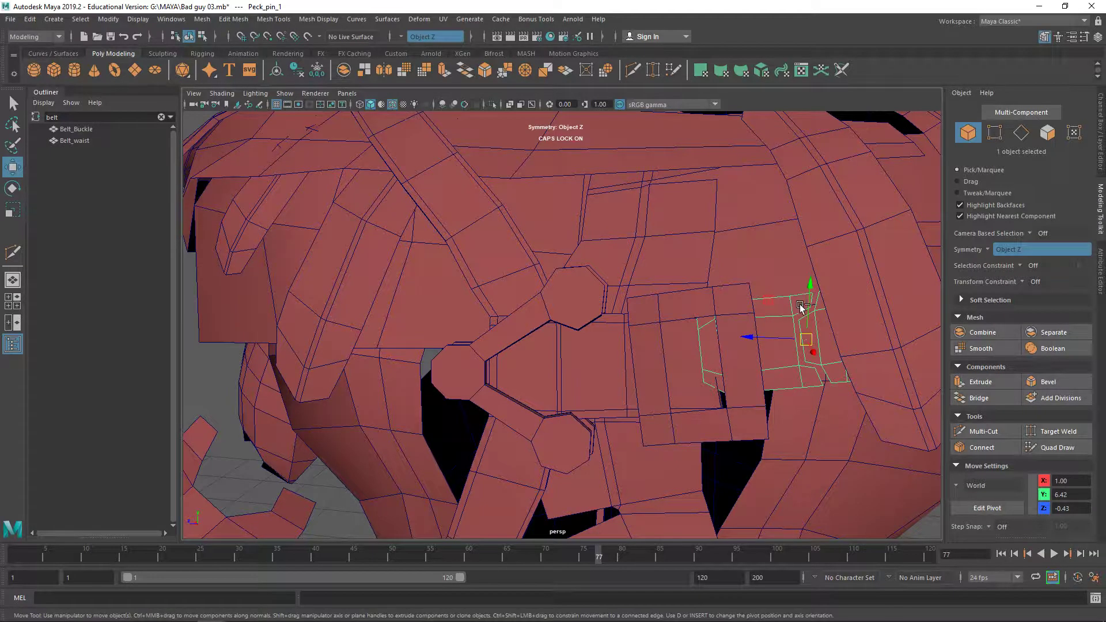
click(614, 352)
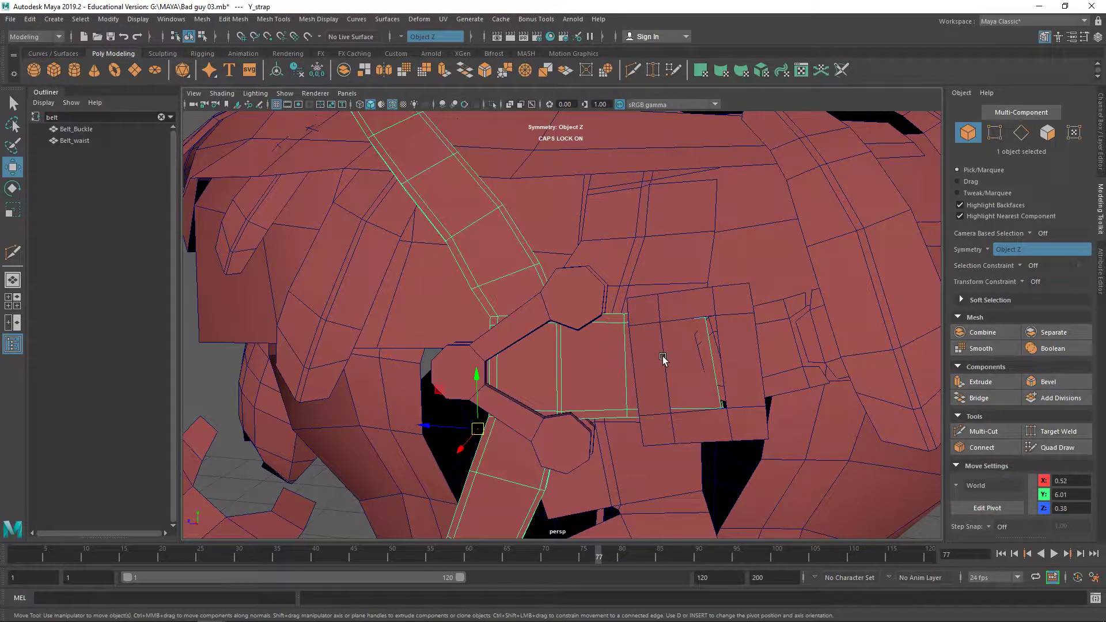
Step: Select the vertices of the Y-shaped strap's short end, leaving out those at the junction of its arms
right_drag(624, 355, 556, 312)
drag(537, 301, 741, 455)
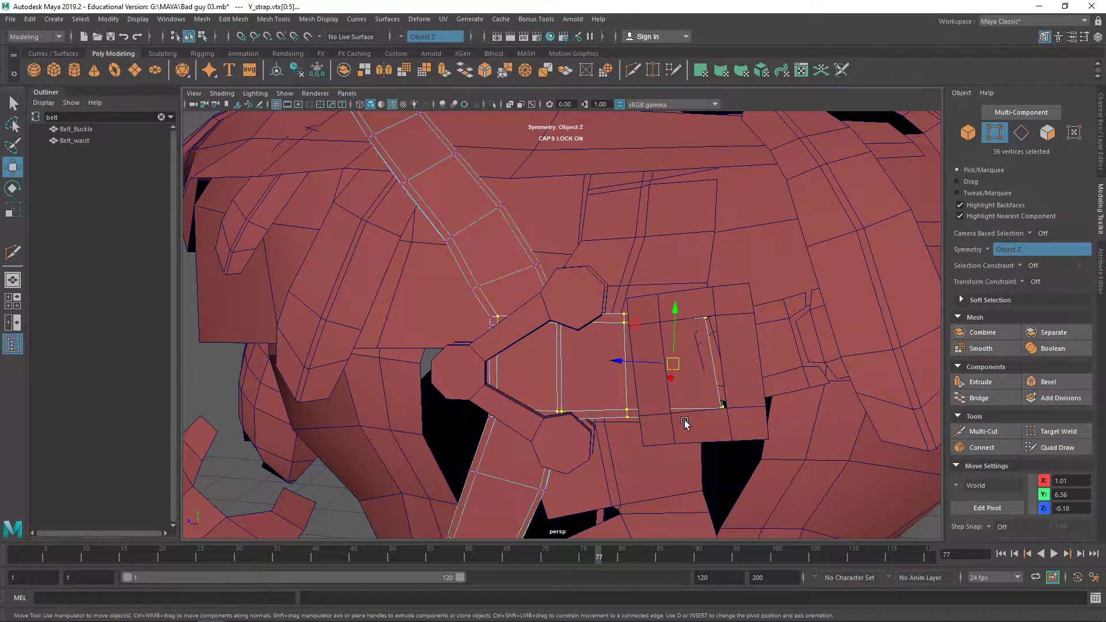
drag(462, 281, 533, 444)
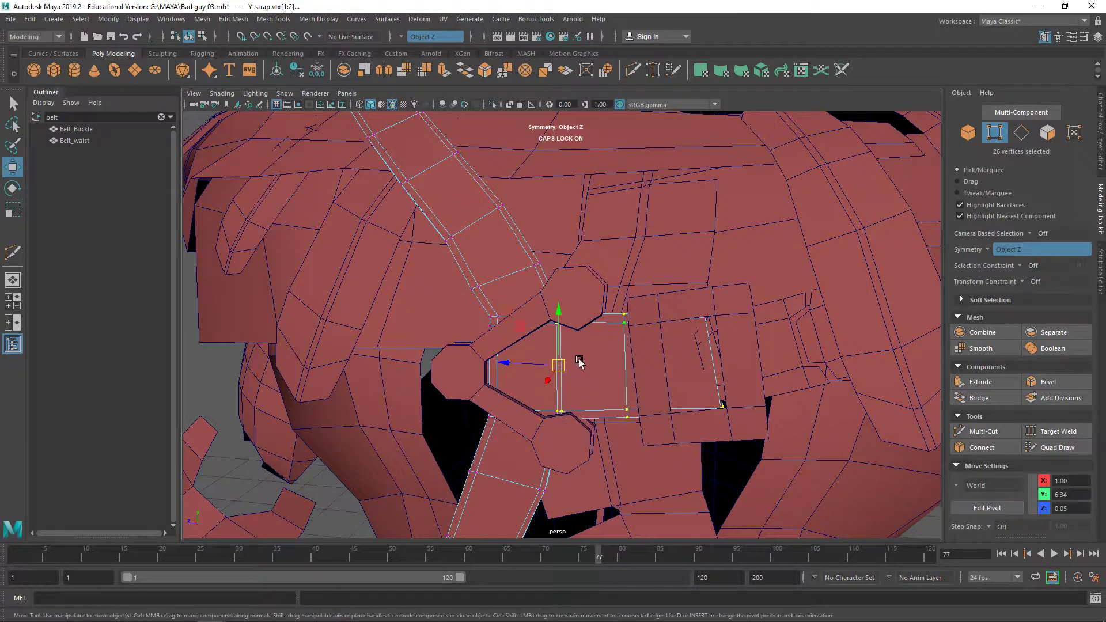
Step: Try to rotate the selected strap-end vertices with object Z symmetry on
key(e)
drag(597, 346, 597, 341)
key(ctrl+z)
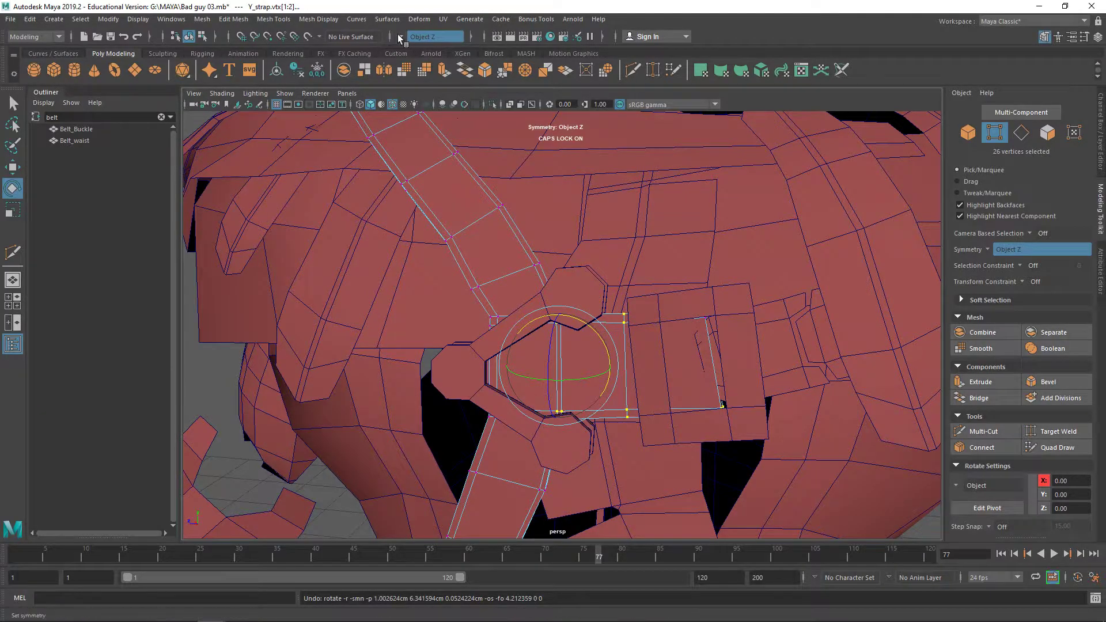
Step: Turn symmetry off and add the missing vertices at the tip of the strap's short end to the selection
click(418, 37)
click(419, 41)
drag(598, 326, 596, 332)
key(ctrl+z)
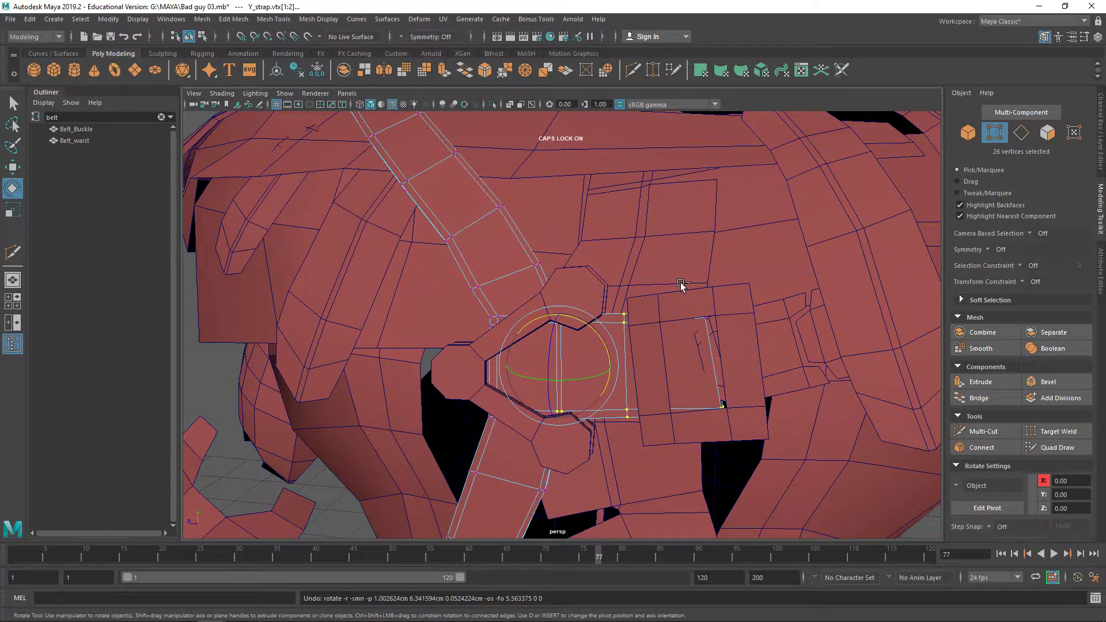
key(ctrl+1)
shift+drag(695, 291, 748, 347)
key(ctrl+1)
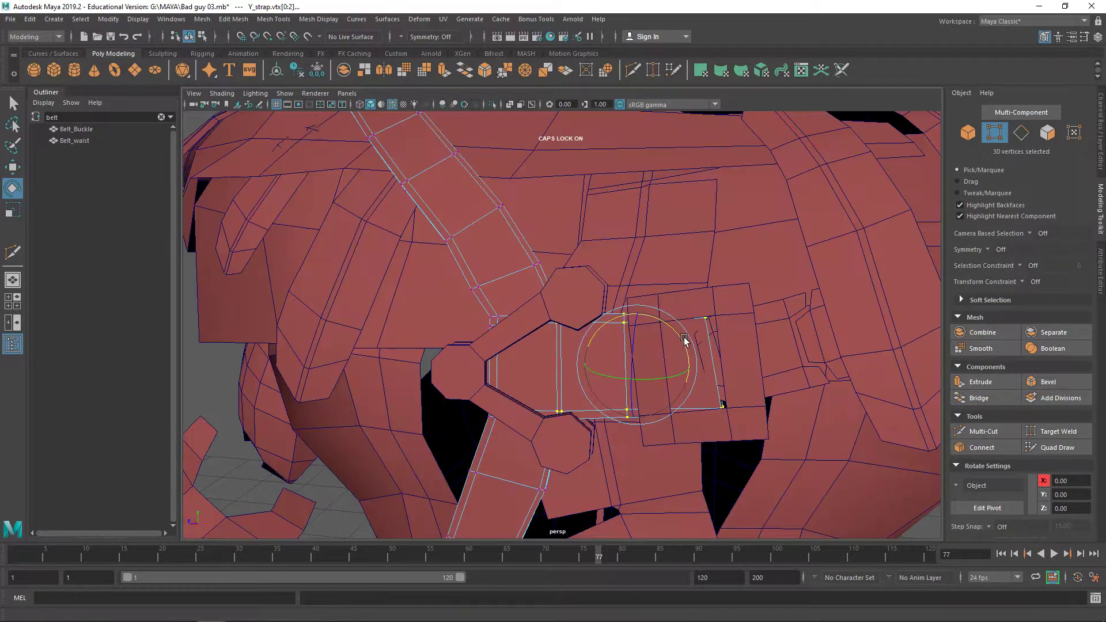
Step: Rotate the strap's short end slightly and shift it to line up with the chain piece
drag(676, 326, 667, 333)
key(w)
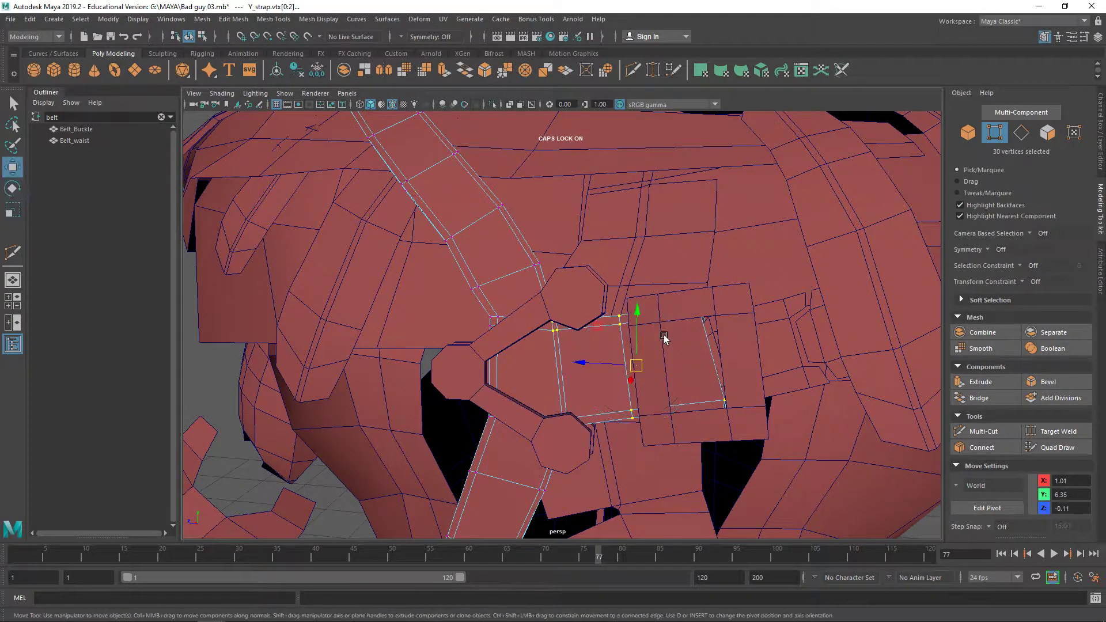
drag(600, 324, 608, 320)
middle_drag(607, 324, 610, 326)
drag(609, 323, 666, 324)
Step: Return to object selection and adjust the pectoral chain piece's position over the strap end
key(F8)
click(738, 294)
alt+drag(738, 293, 740, 325)
key(e)
key(w)
middle_drag(733, 314, 667, 316)
key(e)
Step: Select the pectoral pin and move its pivot to the edge nearest the chain piece
click(774, 318)
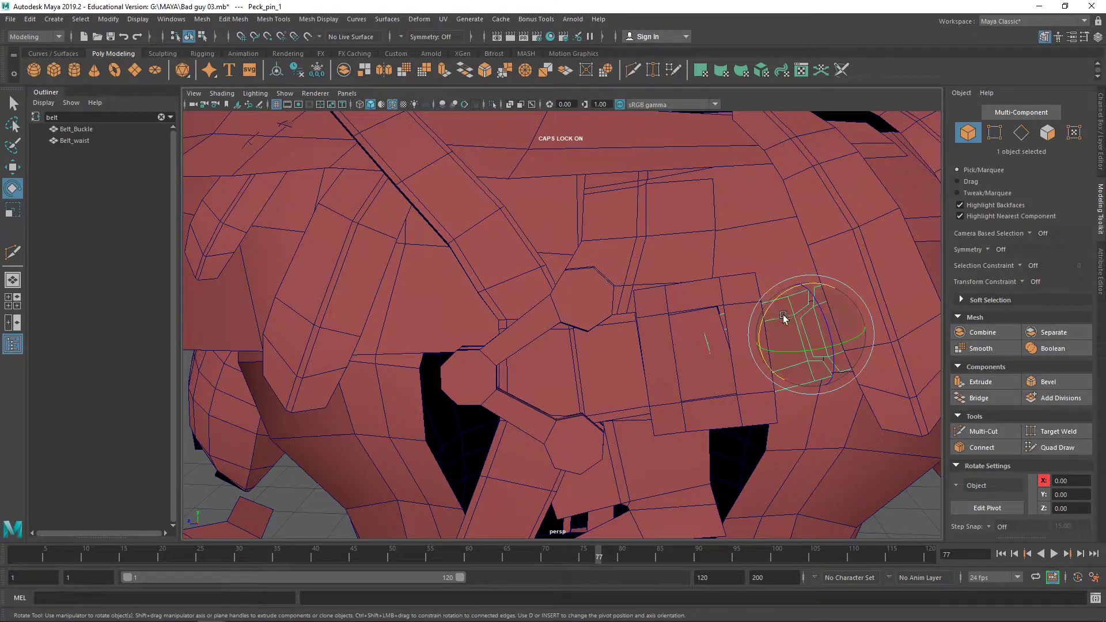
key(d)
drag(812, 325, 773, 309)
key(d)
scroll(775, 309, down, 3)
Step: Move the pectoral pin toward the chain piece and rotate it about its new pivot to follow the chest
key(w)
alt+drag(775, 311, 614, 311)
drag(475, 447, 481, 380)
key(e)
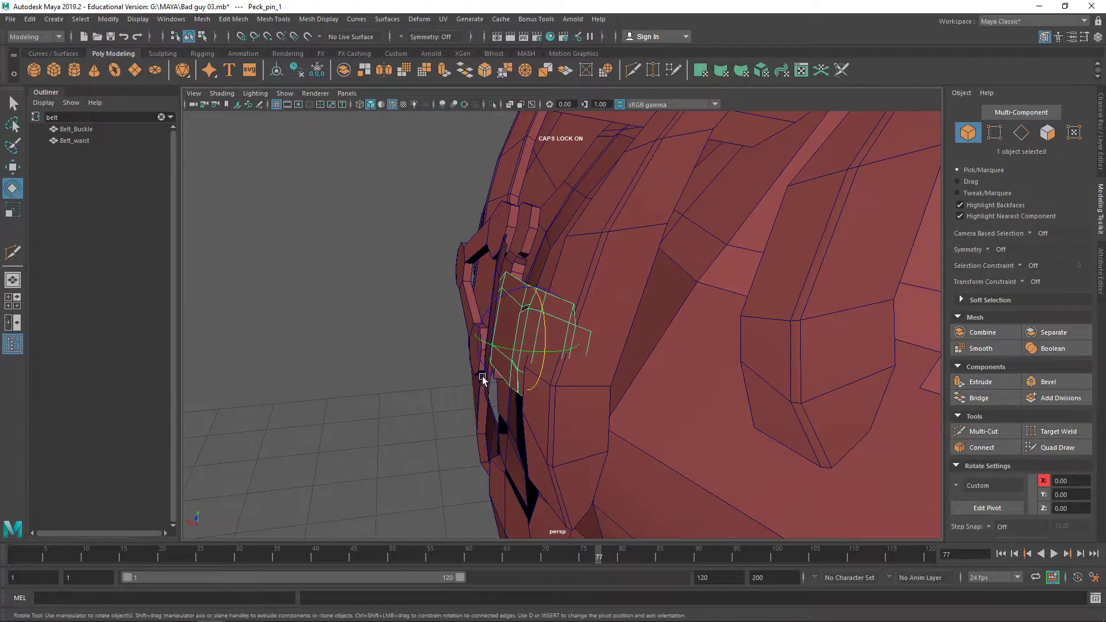
key(w)
click(475, 337)
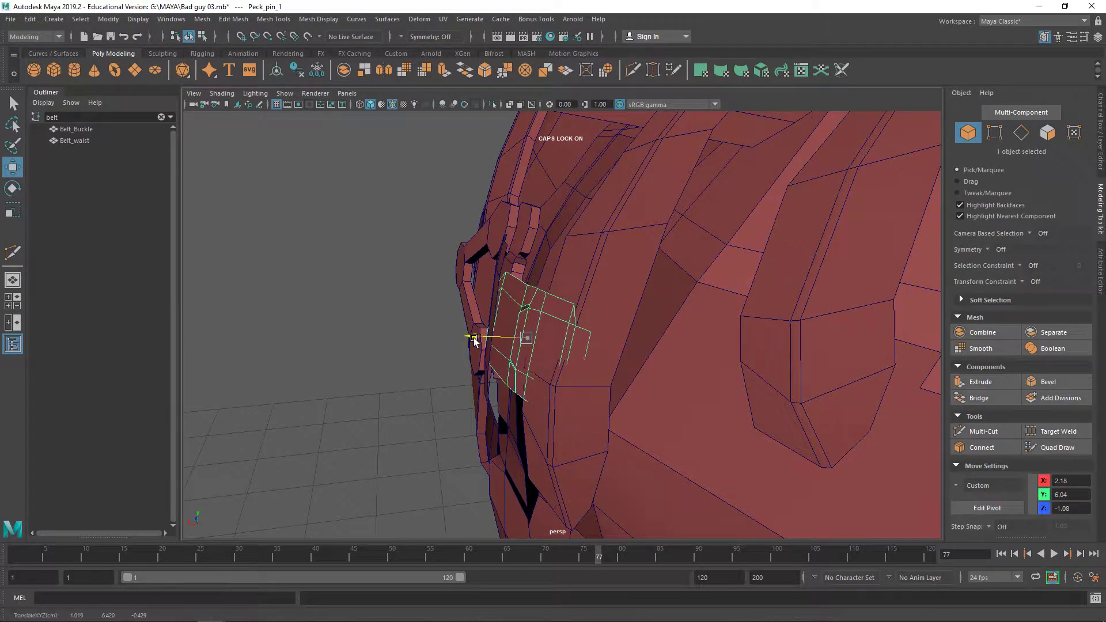
key(e)
drag(499, 344, 616, 339)
Step: Select the pectoral chain piece and edit its pivot to use custom axes
click(567, 400)
key(w)
key(e)
drag(630, 301, 601, 313)
key(ctrl+z)
key(d)
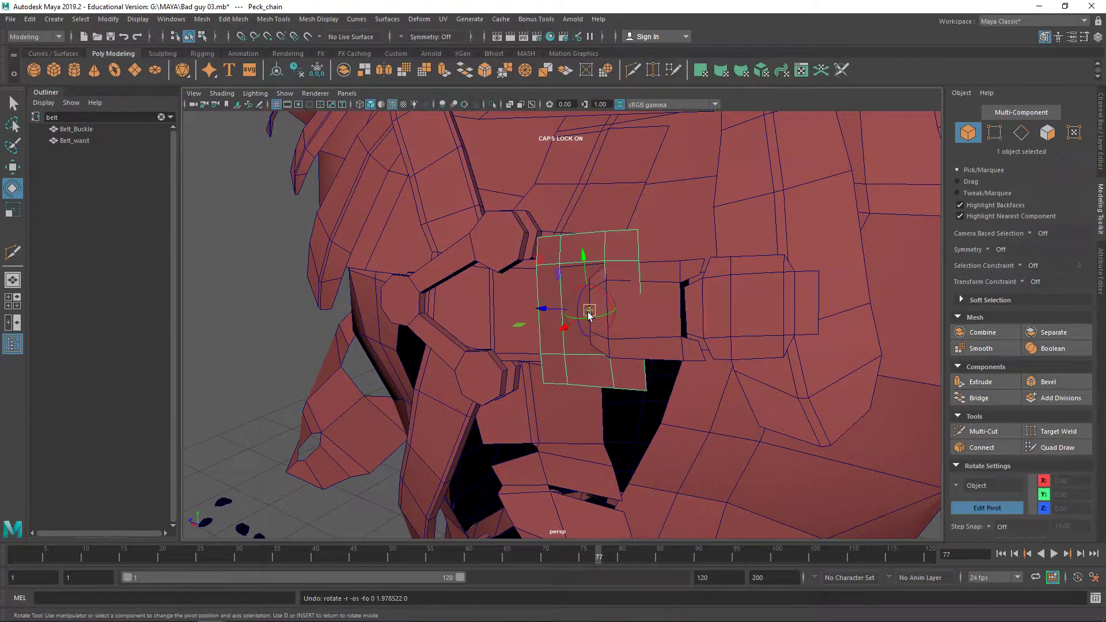
key(d)
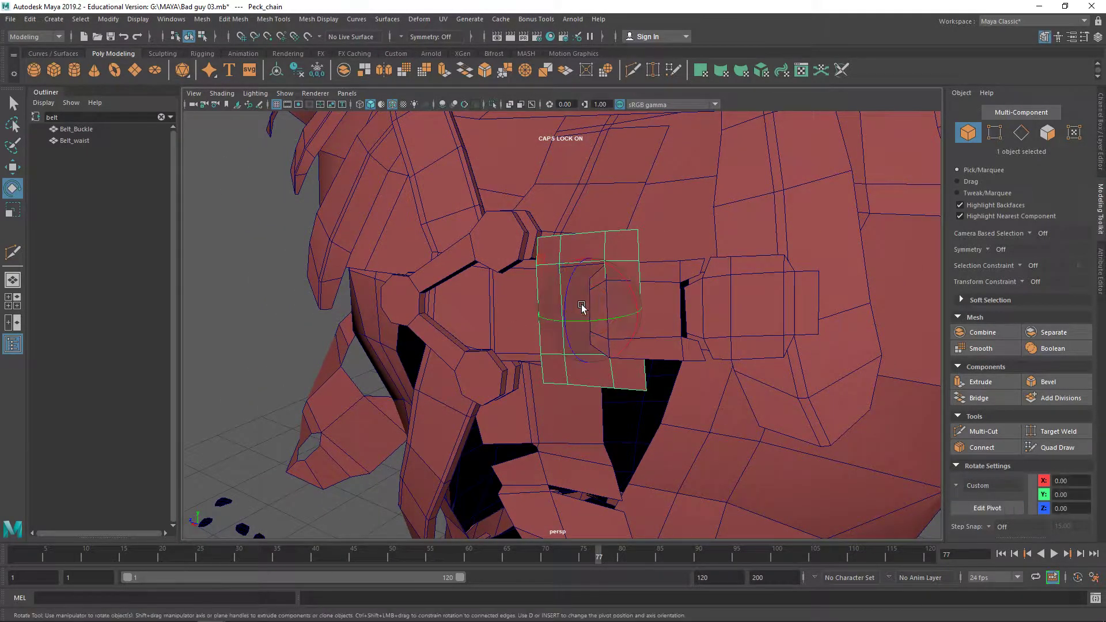
Step: Move and rotate the pectoral chain piece so it sits between the strap end and the pin, and deselect it
drag(599, 317, 533, 344)
key(w)
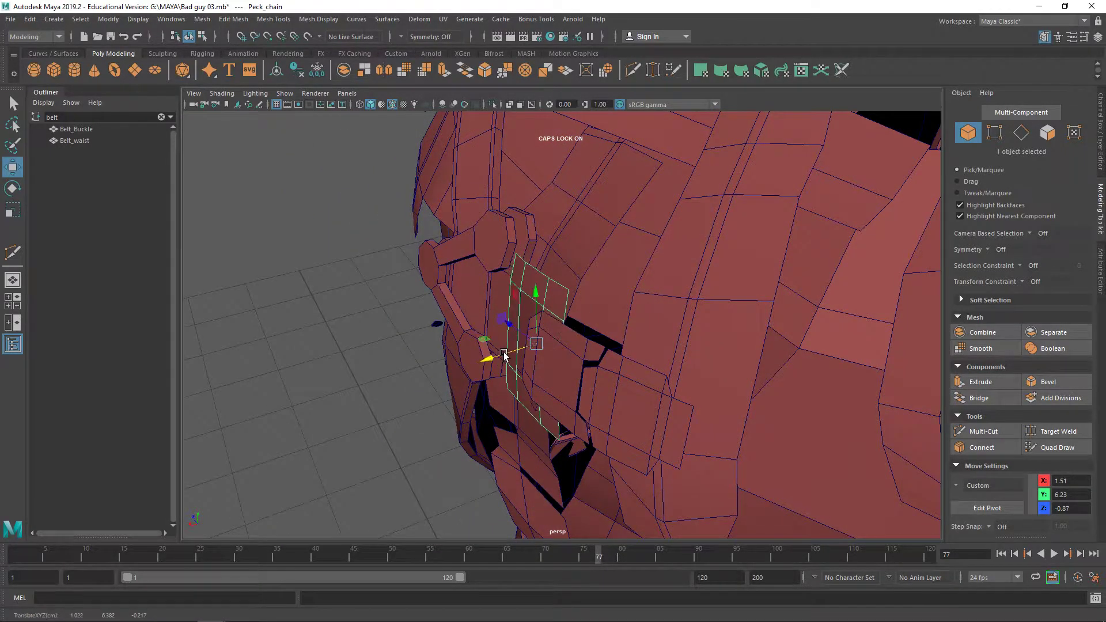
key(e)
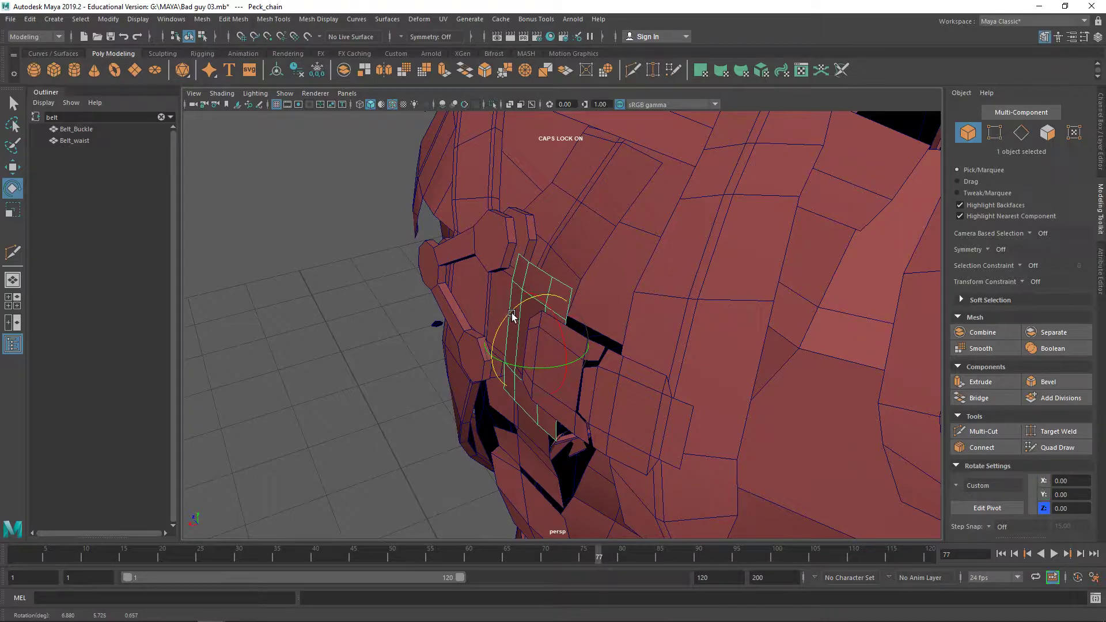
key(w)
drag(501, 353, 573, 362)
key(e)
drag(665, 286, 669, 285)
click(866, 464)
Step: Extrude the pectoral chain piece to give it thickness and return to object mode
alt+drag(654, 404, 679, 405)
click(634, 358)
shift+right_drag(634, 358, 633, 344)
alt+drag(634, 377, 726, 417)
drag(704, 230, 685, 228)
alt+drag(684, 229, 644, 291)
right_drag(642, 292, 685, 271)
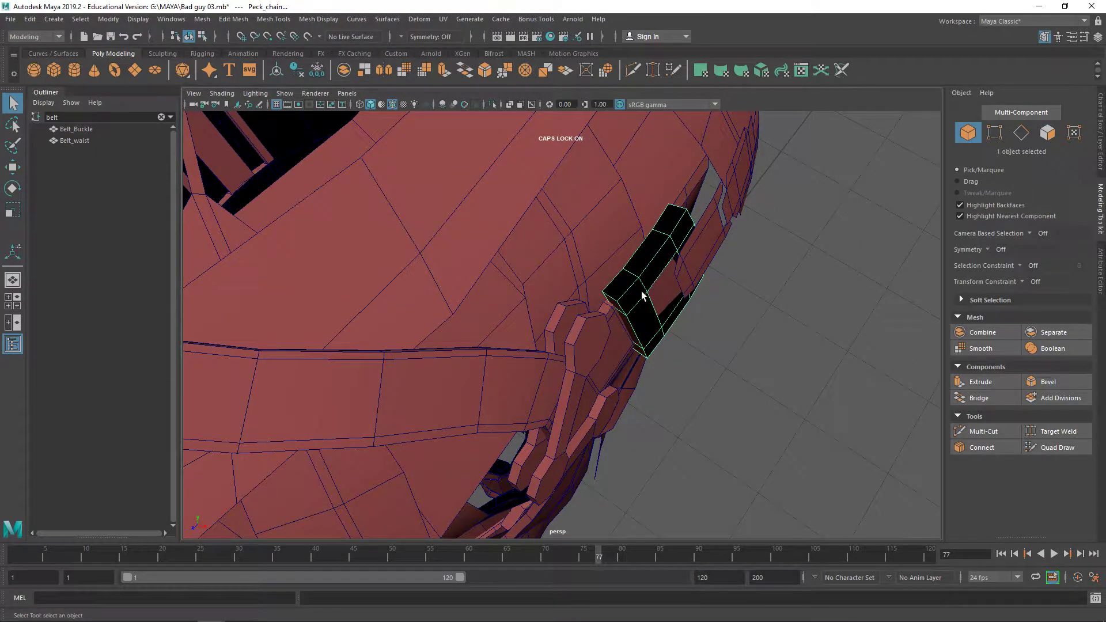
Step: Isolate the thickened chain piece, select all its faces and reverse their normals
key(ctrl+1)
shift+right_click(642, 295)
right_drag(642, 292, 639, 327)
drag(541, 152, 859, 448)
shift+right_click(712, 323)
shift+right_drag(712, 322, 808, 348)
key(ctrl+1)
key(e)
alt+drag(784, 348, 712, 301)
click(819, 456)
Step: Select and isolate the Y-shaped strap, switch to its vertices and show the full model again
alt+drag(788, 454, 653, 362)
click(622, 337)
right_click(625, 334)
mouse_move(624, 331)
right_down()
mouse_move(686, 276)
mouse_move(629, 341)
right_up()
click(730, 264)
click(638, 333)
key(ctrl+1)
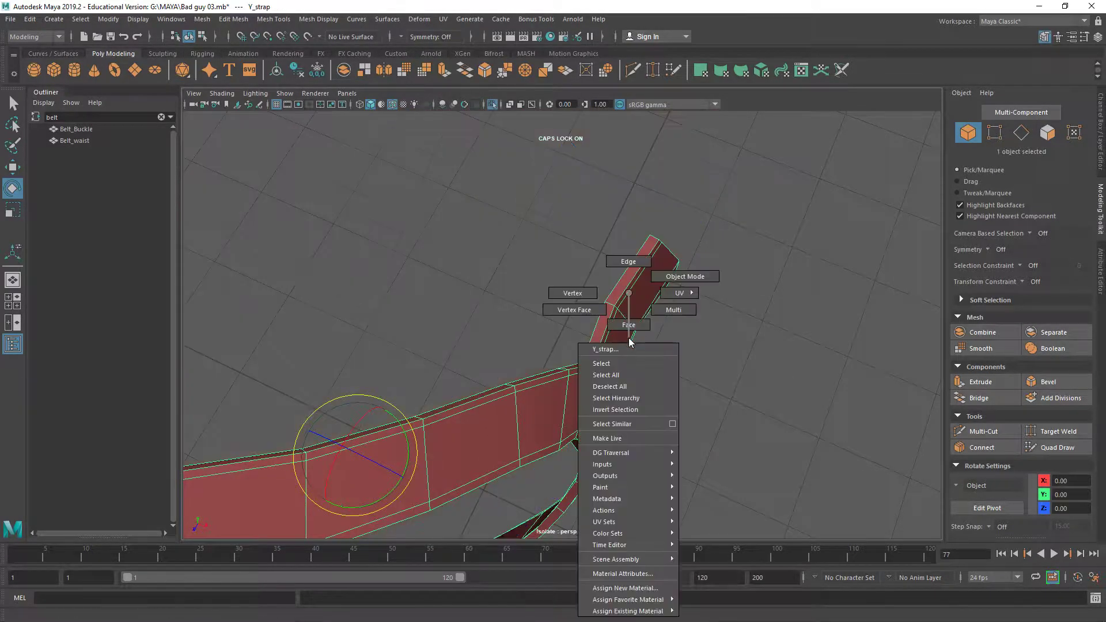
right_drag(590, 265, 588, 266)
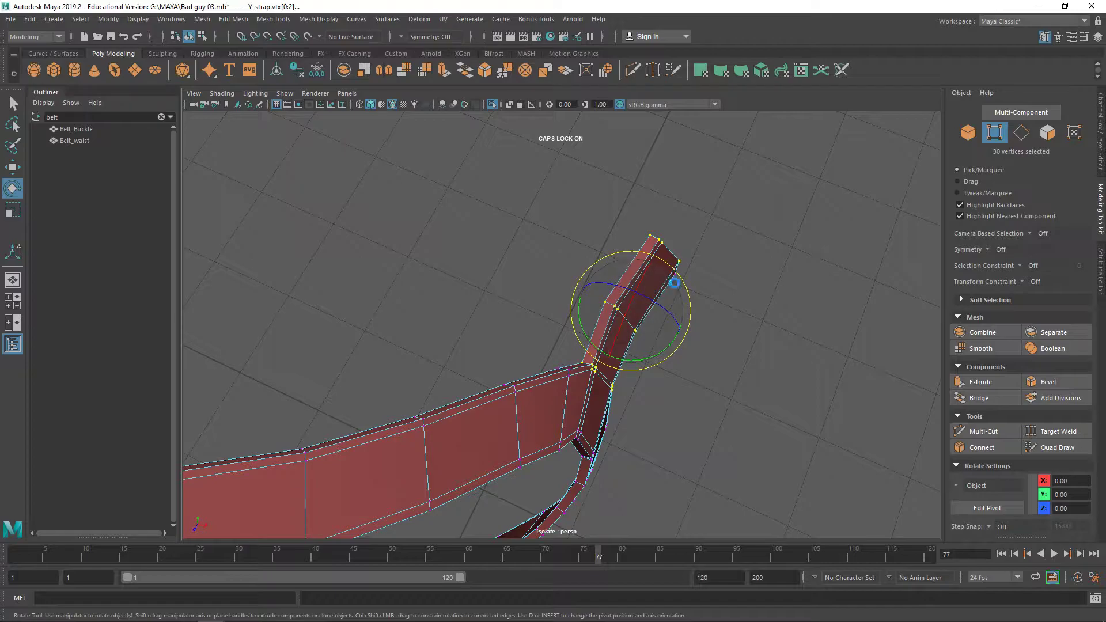
key(ctrl+1)
Step: Narrow the selection to the 14 outer vertices of the strap's short end and shift them under the chain piece
key(w)
alt+drag(709, 342, 693, 318)
key(ctrl+z)
ctrl+drag(683, 431, 531, 336)
drag(685, 278, 615, 242)
alt+drag(615, 304, 596, 326)
alt+drag(598, 328, 672, 342)
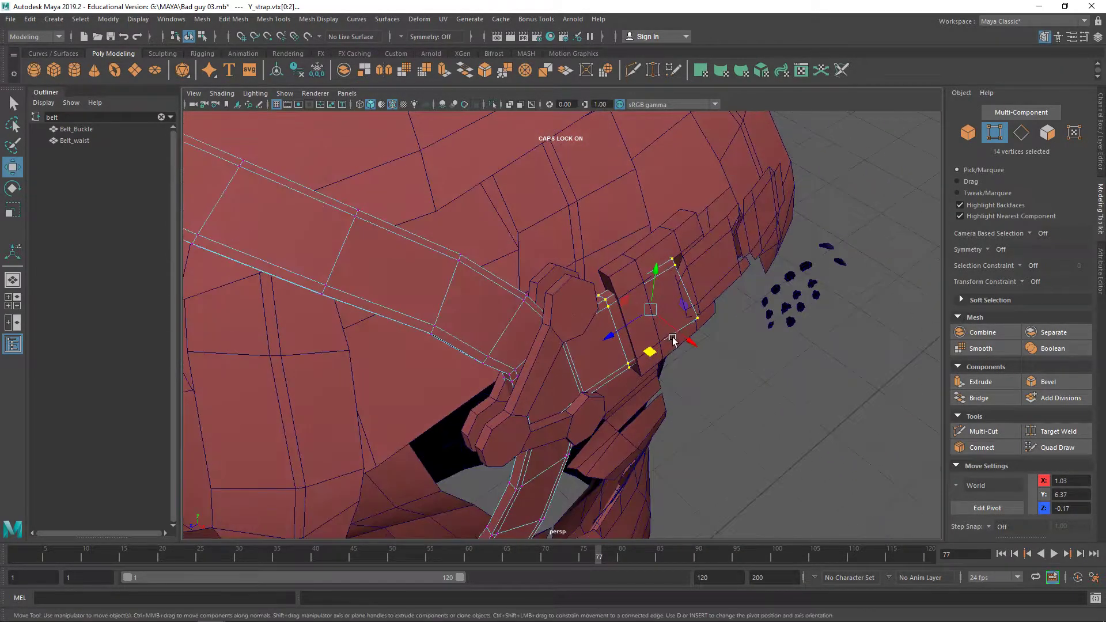
Step: Try to move the six vertices at the strap's tip forward along X and scale them vertically
drag(539, 262, 645, 429)
drag(715, 323, 645, 335)
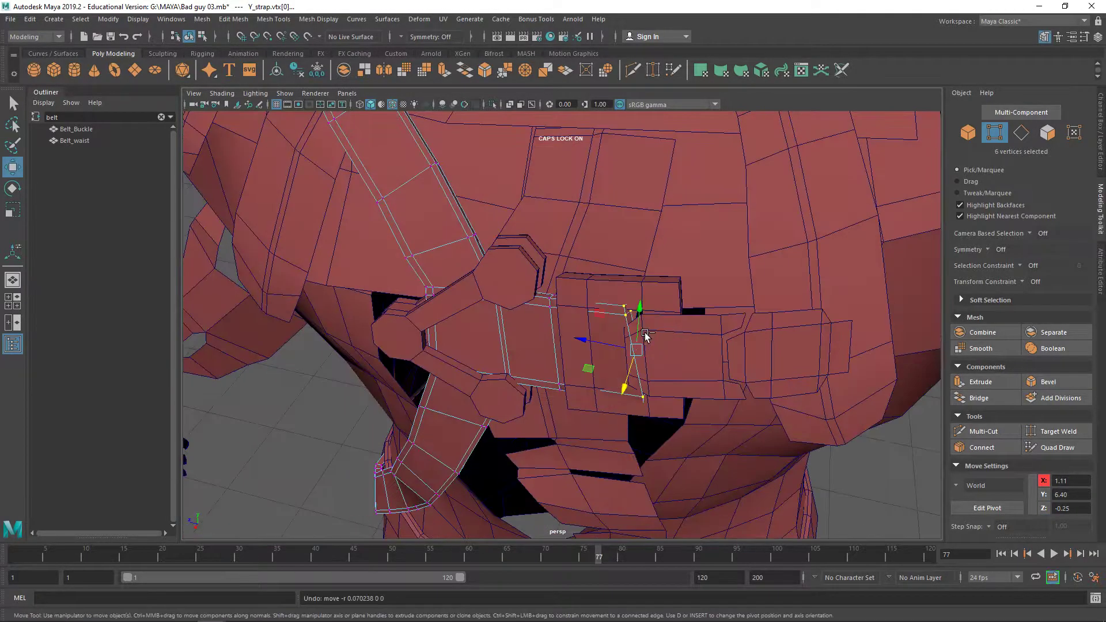
alt+drag(666, 148, 605, 378)
key(e)
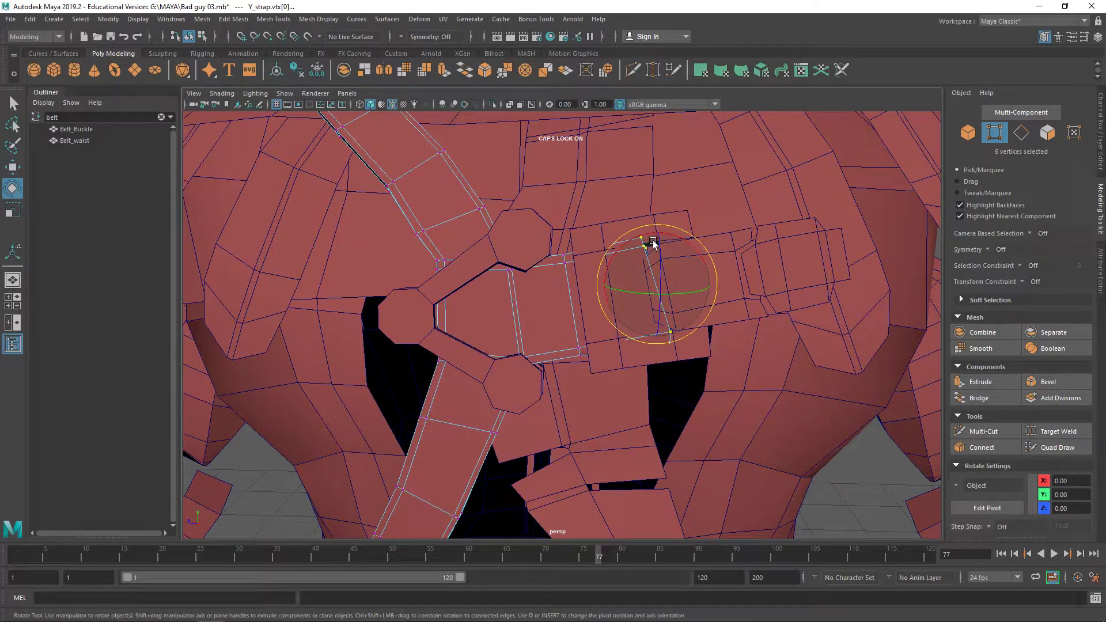
key(r)
drag(658, 232, 659, 247)
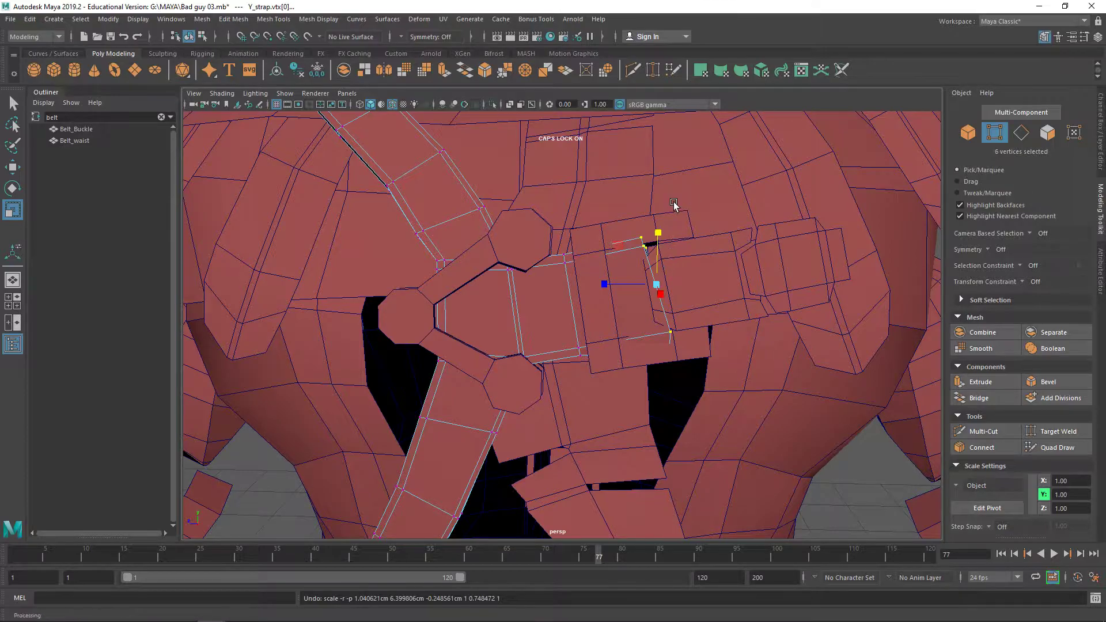
Step: Add the missing corner vertices at the strap's tip and move all eight to about -0.21 along Z
key(ctrl+1)
alt+drag(742, 343, 652, 388)
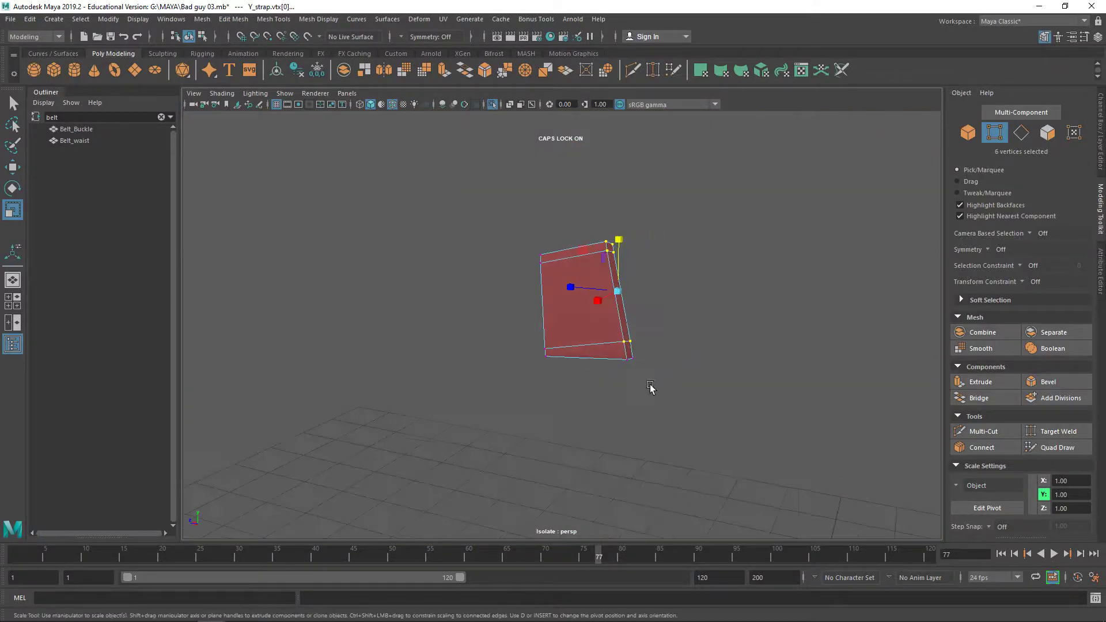
key(ctrl+1)
shift+drag(615, 357, 681, 338)
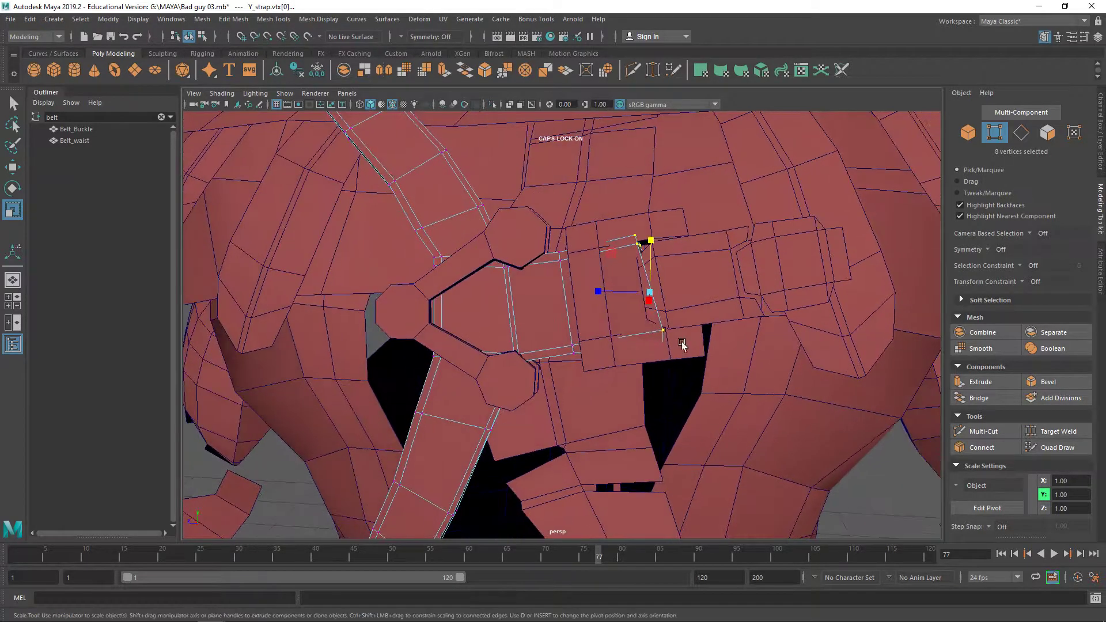
key(w)
mouse_move(606, 291)
mouse_down()
mouse_move(589, 293)
mouse_move(597, 300)
mouse_up()
Step: Isolate the strap's tip, move its lower corner vertices in the YZ plane to even the edge, and reselect all eight
key(ctrl+1)
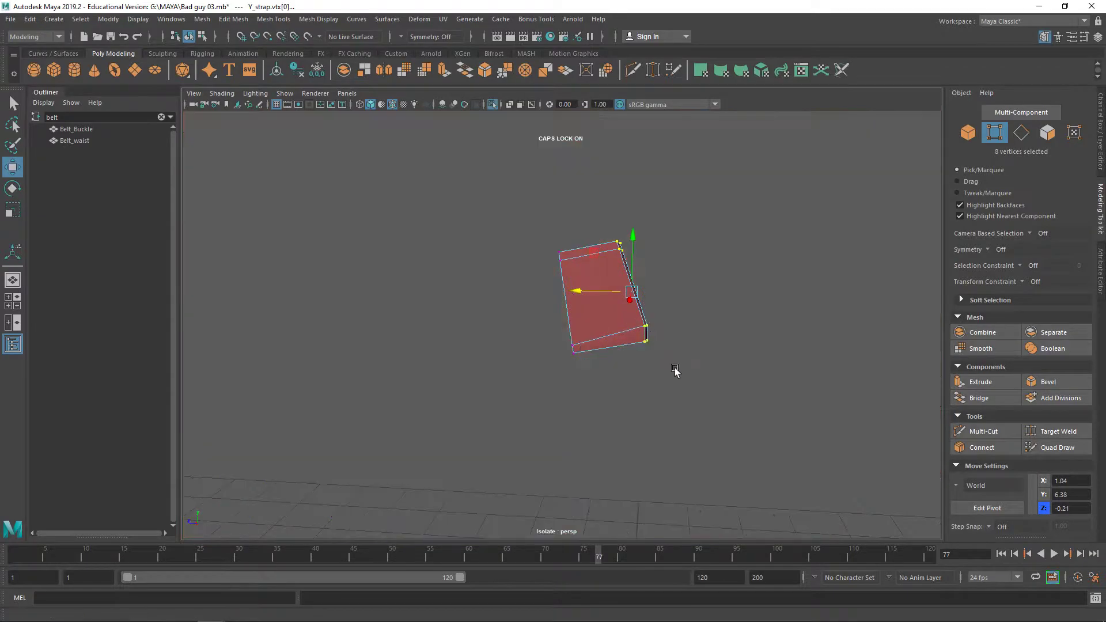
click(665, 371)
drag(633, 340, 632, 337)
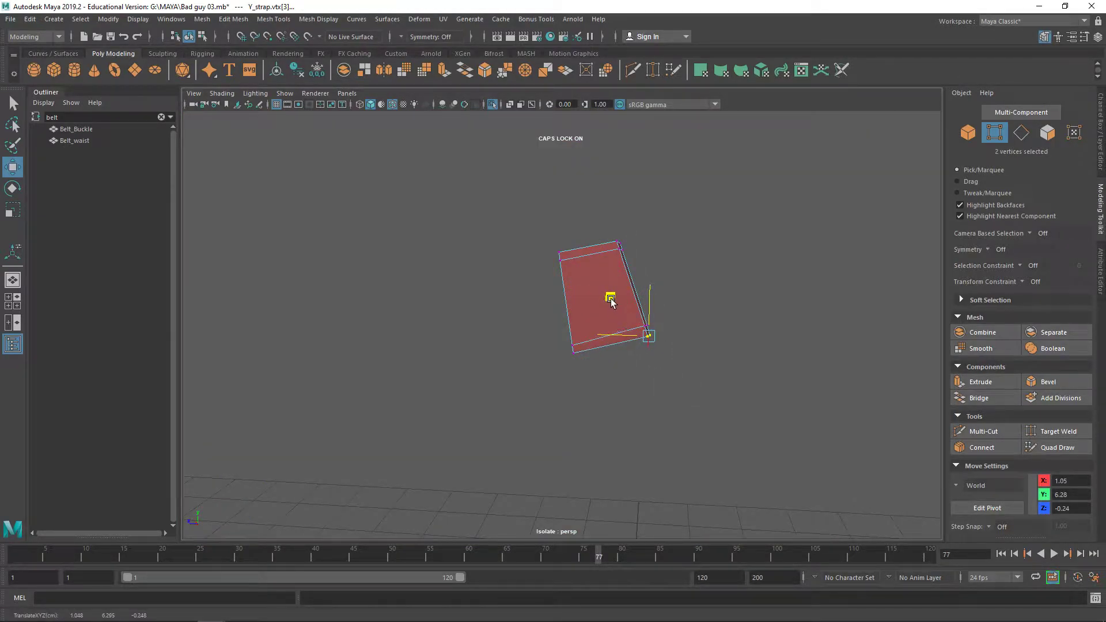
click(706, 303)
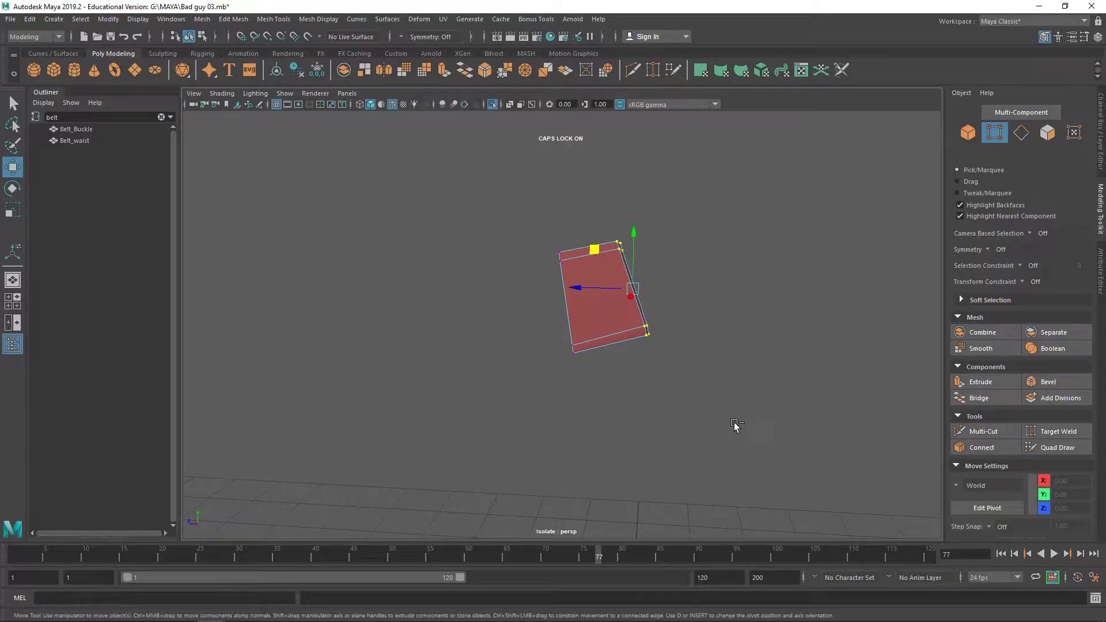
key(ctrl+1)
alt+drag(724, 420, 634, 438)
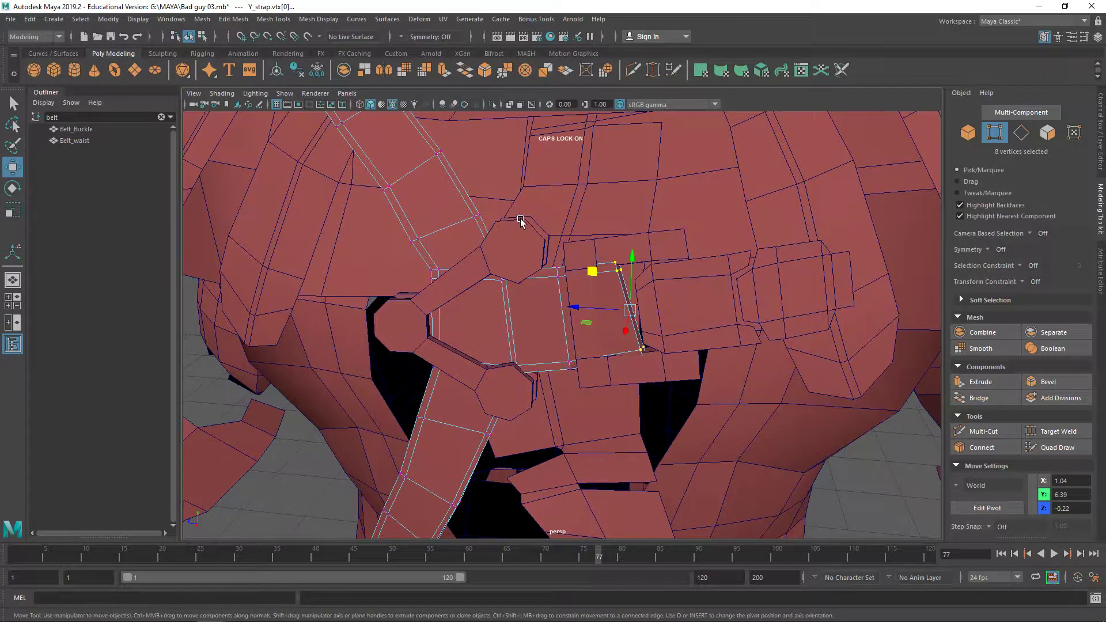
Step: Select the next vertex row along the strap's short end and scale it slightly using Component axes
drag(544, 239, 599, 409)
key(e)
key(r)
click(979, 486)
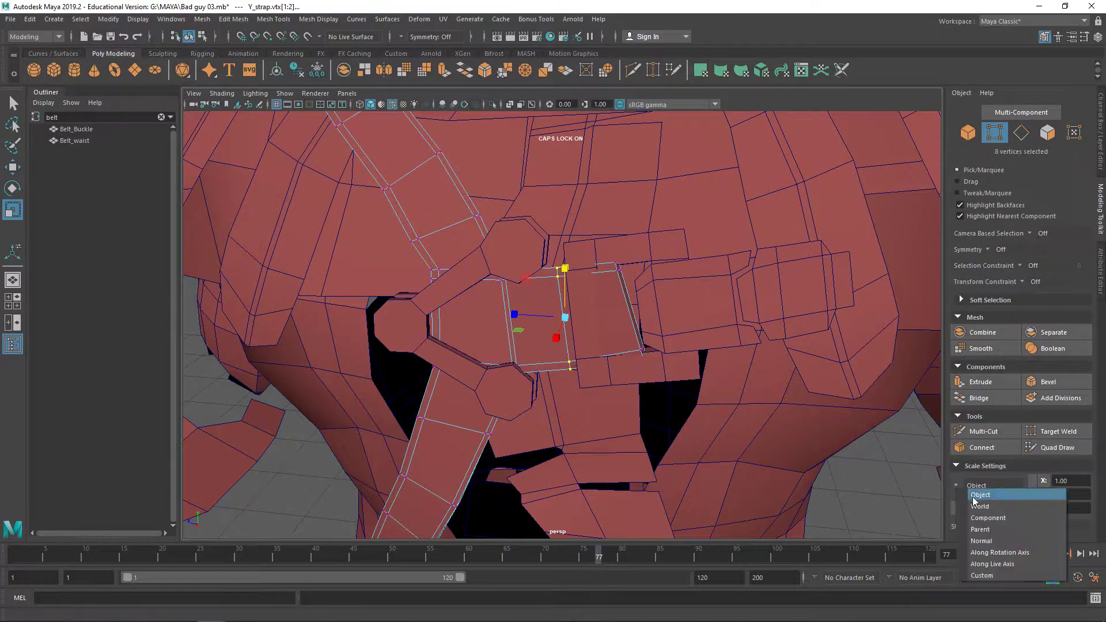
click(991, 518)
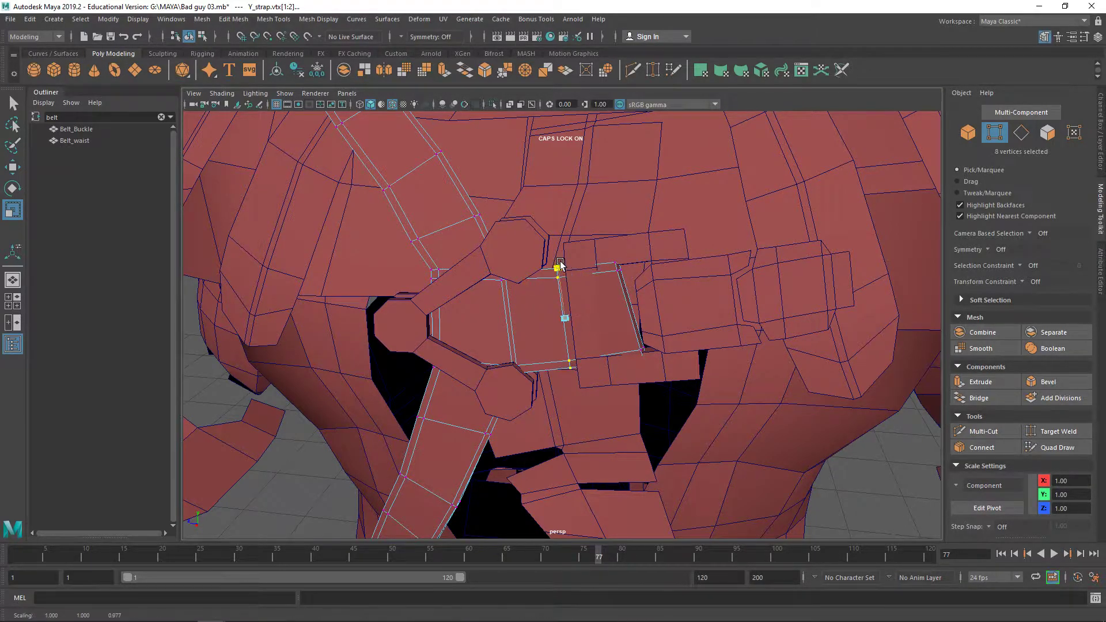
key(w)
click(563, 263)
Step: Select the lower vertices of the strap's short end and nudge them to smooth its bottom edge
alt+drag(563, 263, 584, 246)
drag(588, 303, 579, 441)
click(522, 373)
drag(522, 376, 540, 369)
click(569, 303)
alt+drag(568, 301, 688, 277)
alt+drag(706, 281, 592, 267)
Step: Isolate the strap's tip, select its four lower corner vertices and move them down along Y
key(ctrl+1)
drag(695, 313, 647, 410)
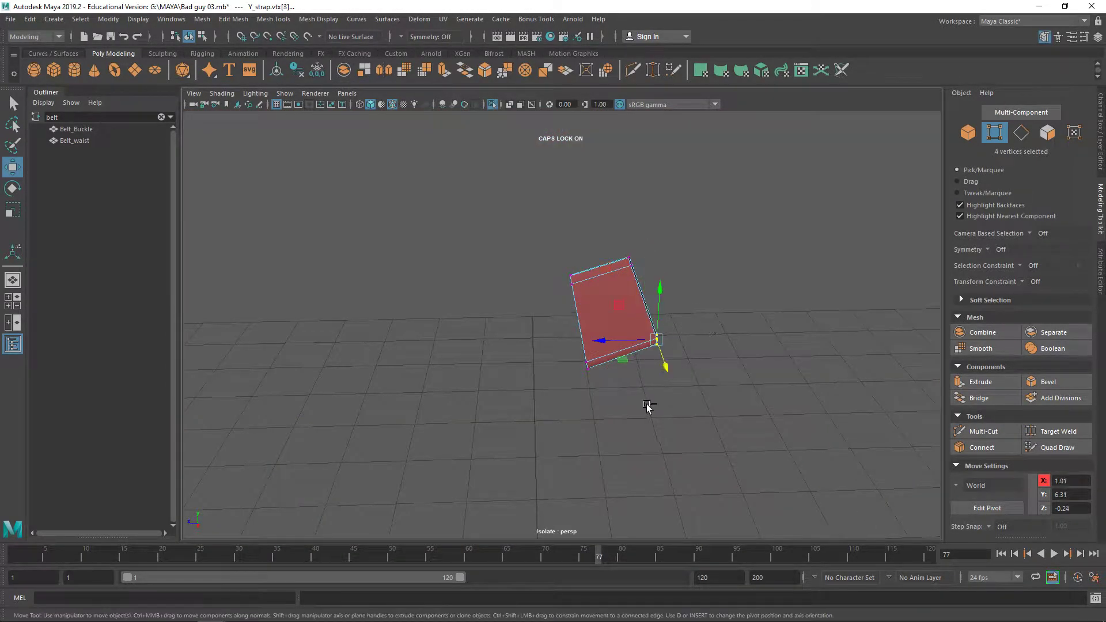
key(ctrl+1)
drag(662, 286, 661, 303)
alt+drag(661, 303, 671, 306)
Step: Select the upper corner vertices at the strap's tip and reposition them in the YZ plane
key(ctrl+1)
drag(649, 239, 625, 317)
key(ctrl+1)
alt+drag(753, 310, 699, 277)
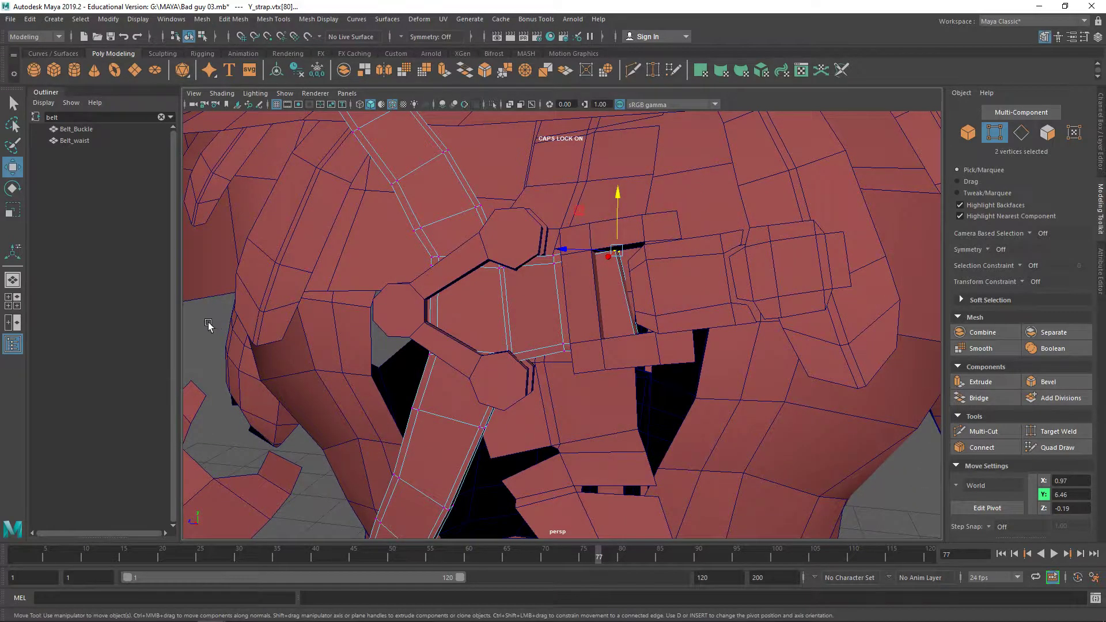
drag(677, 173, 593, 290)
drag(618, 199, 583, 206)
middle_drag(583, 207, 587, 207)
Step: Shift the strap's whole tip sideways, and reposition only its four upper corner vertices to about Y 6.45, Z -0.20
shift+drag(602, 186, 741, 484)
alt+drag(680, 400, 640, 341)
drag(605, 300, 595, 298)
ctrl+drag(692, 285, 603, 367)
middle_drag(621, 232, 593, 222)
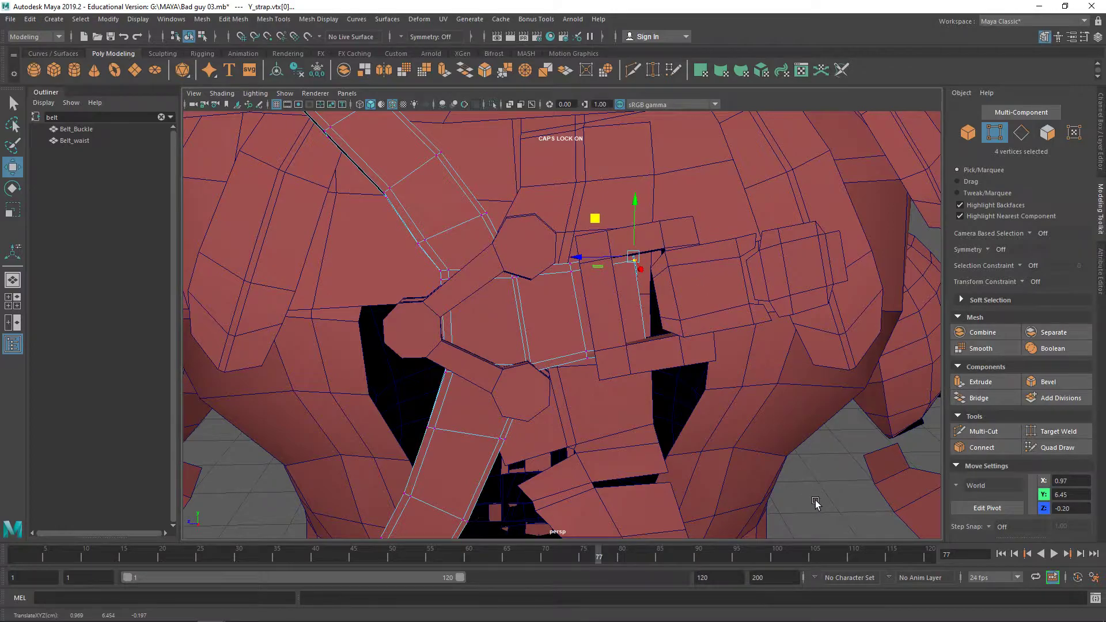
Step: Isolate the Y-shaped strap and insert three edge loops across its short end with Multi-Cut
right_drag(542, 267, 617, 241)
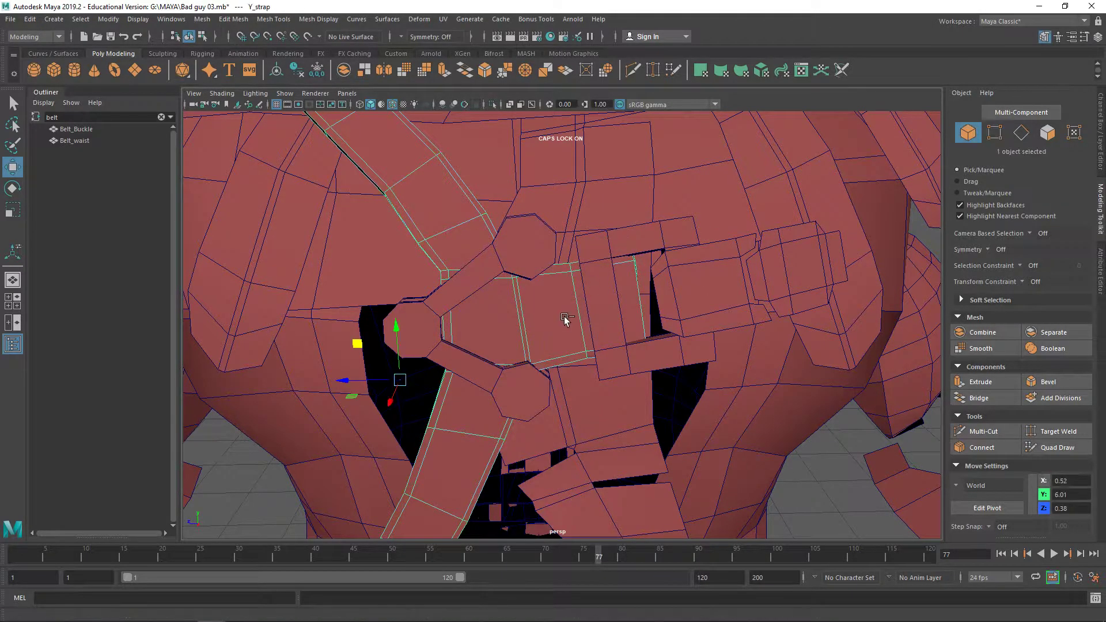
key(ctrl+1)
click(633, 71)
click(628, 350)
ctrl+click(615, 264)
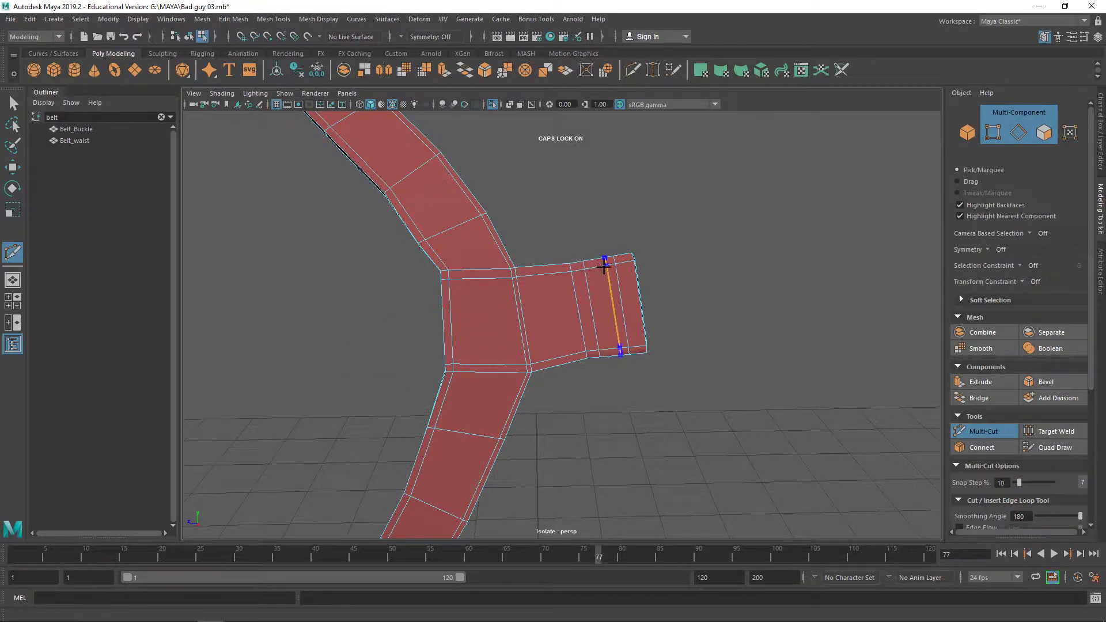
key(ctrl+1)
Step: Select the three edge loops added across the strap's short end and move them outward along X to about 1.05
right_drag(619, 262, 681, 229)
key(q)
right_drag(627, 277, 622, 262)
key(4)
double_click(617, 287)
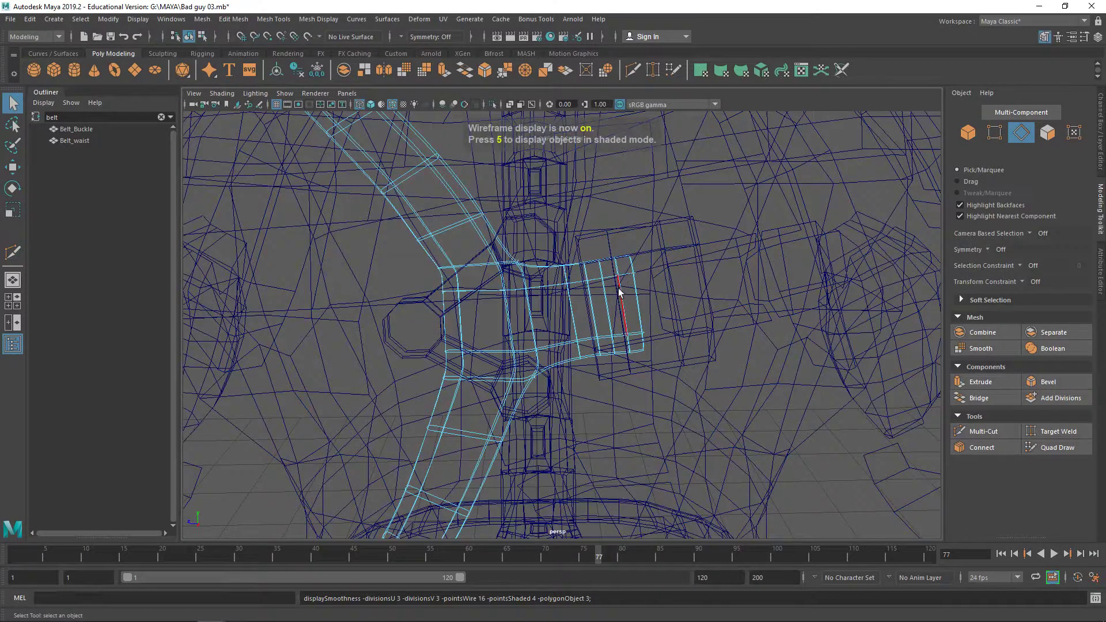
shift+double_click(592, 300)
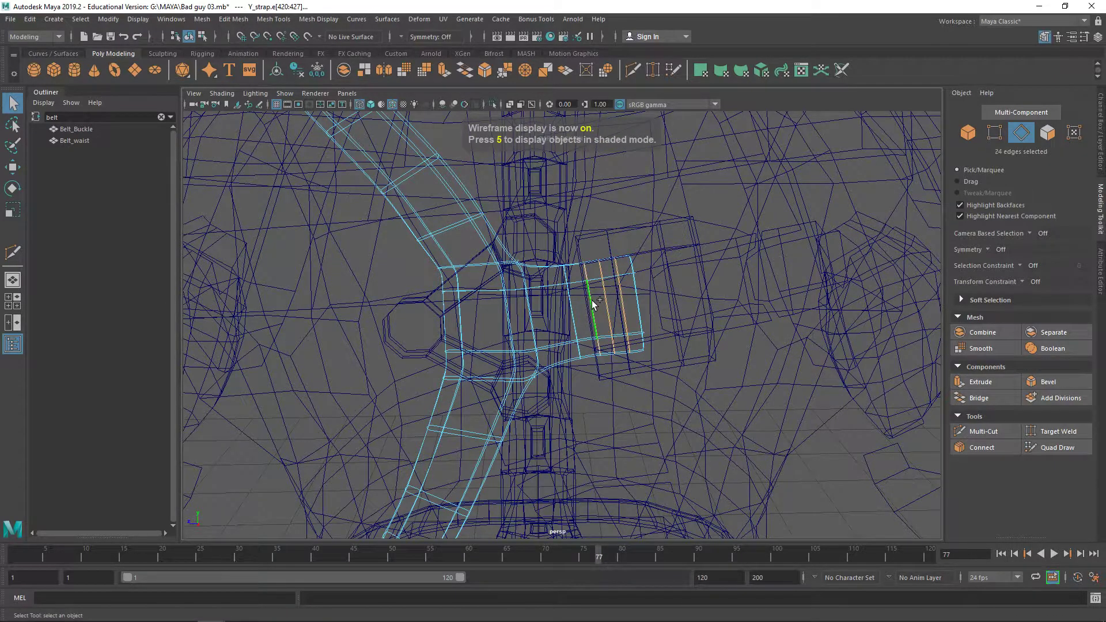
shift+double_click(574, 310)
key(ctrl+1)
mouse_move(560, 349)
alt+mouse_down()
mouse_move(585, 374)
mouse_move(604, 357)
mouse_move(622, 361)
mouse_move(604, 350)
mouse_move(607, 366)
mouse_move(567, 368)
mouse_move(438, 461)
alt+mouse_up()
key(ctrl+1)
key(5)
ctrl+double_click(595, 337)
key(w)
key(Caps_Lock)
drag(521, 371, 595, 396)
key(5)
key(4)
key(3)
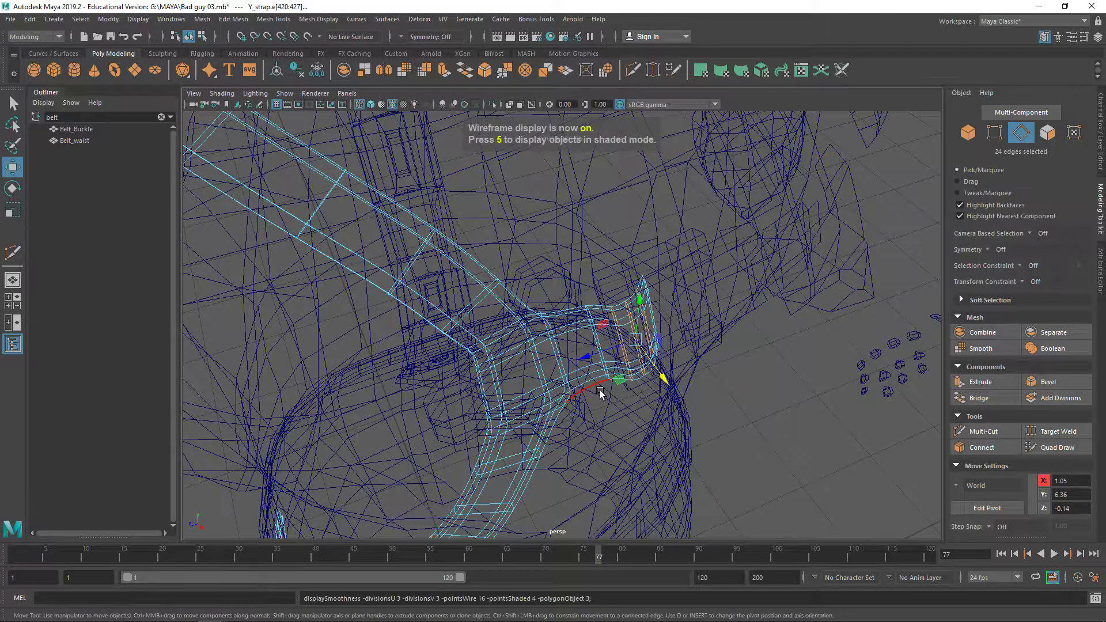
key(1)
key(5)
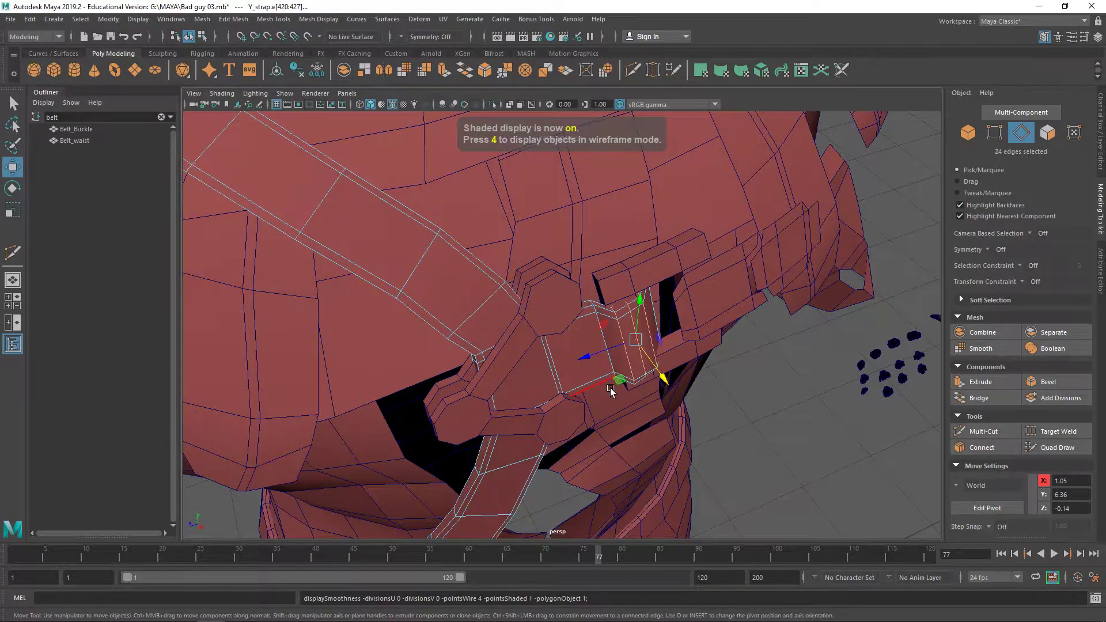
Step: Push the middle edge loop outward along X to about 1.06 and reposition its neighbouring loops individually in the XZ plane
alt+right_drag(671, 384, 761, 380)
alt+drag(731, 378, 667, 382)
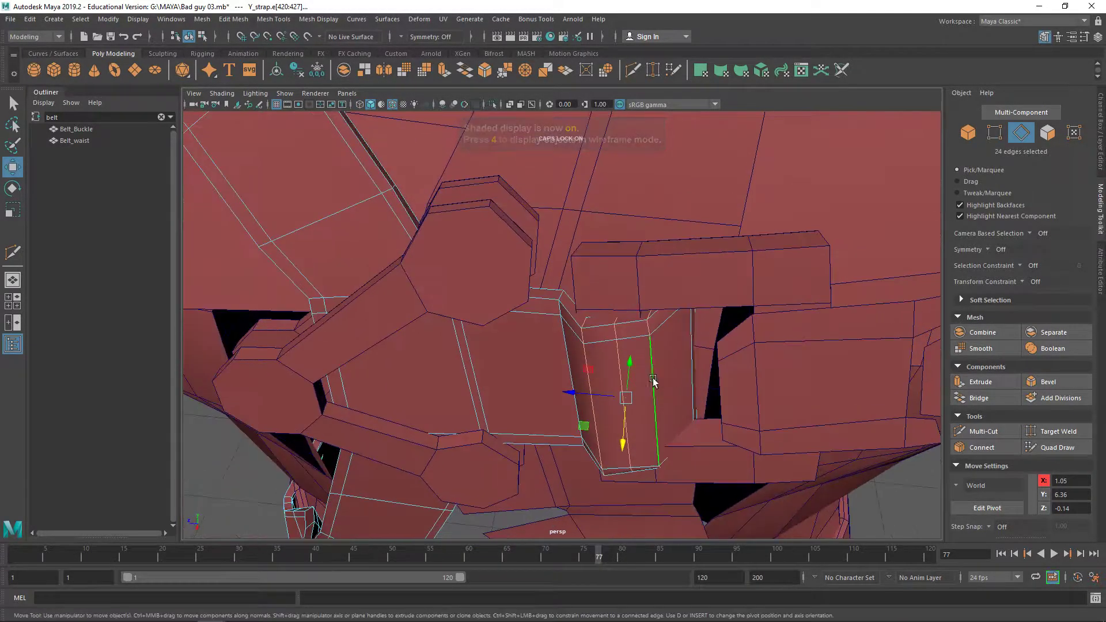
alt+drag(617, 355, 543, 409)
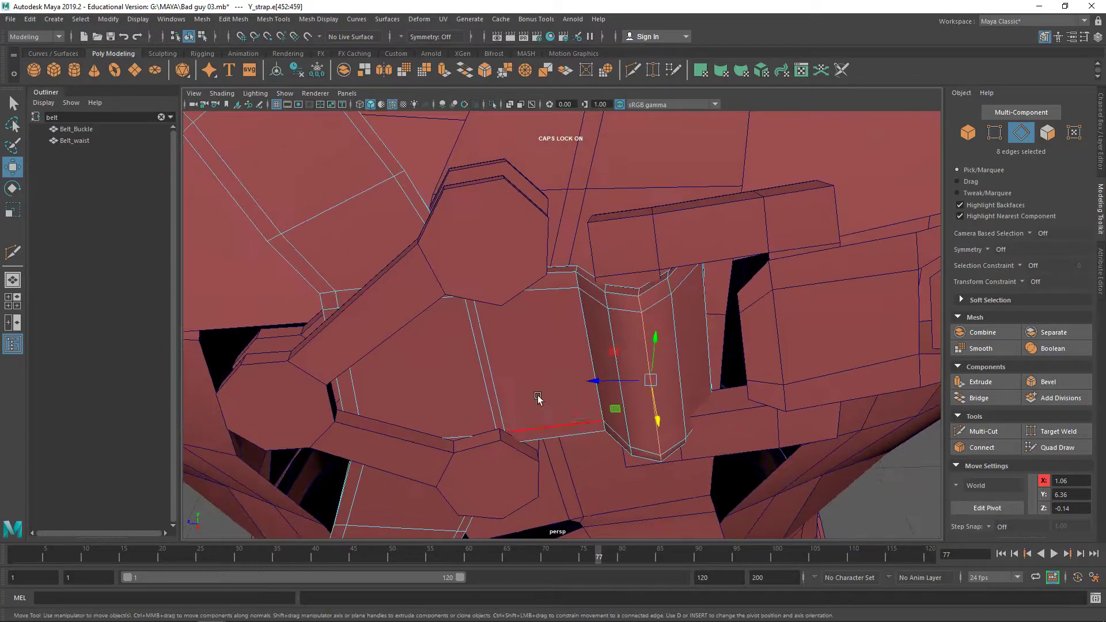
double_click(615, 342)
drag(580, 375, 564, 377)
mouse_move(638, 378)
alt+mouse_down()
mouse_move(624, 380)
mouse_move(660, 405)
mouse_move(657, 449)
mouse_move(599, 429)
mouse_move(641, 390)
alt+mouse_up()
double_click(649, 364)
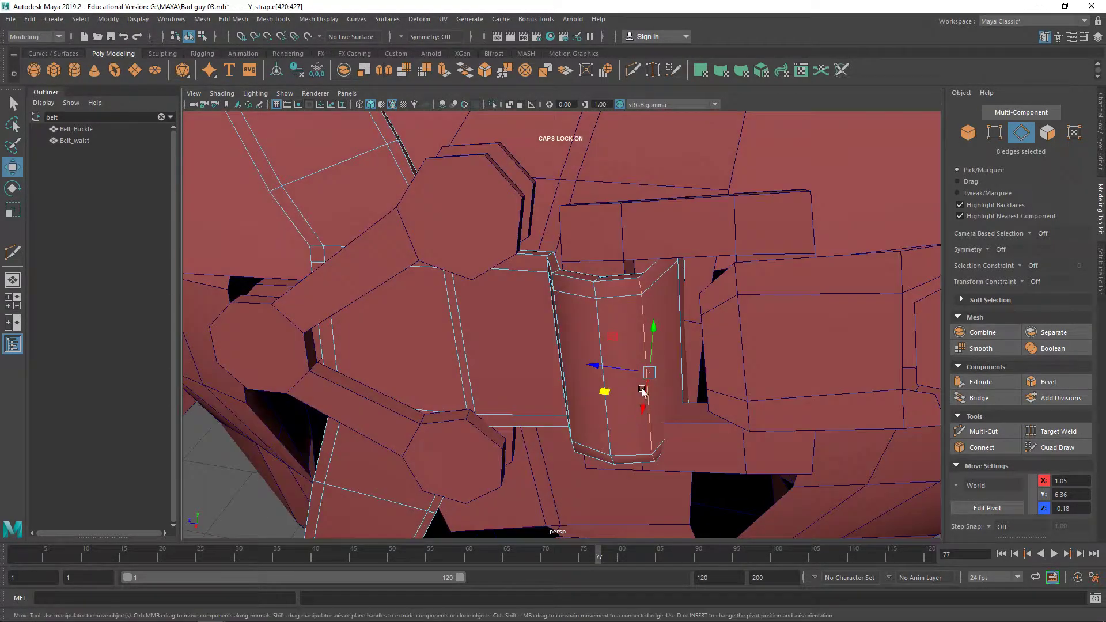
Step: Reselect the edge loop nearest the strap's tip and undo its last move in the XZ plane
double_click(632, 70)
click(655, 281)
key(q)
right_drag(662, 293, 664, 275)
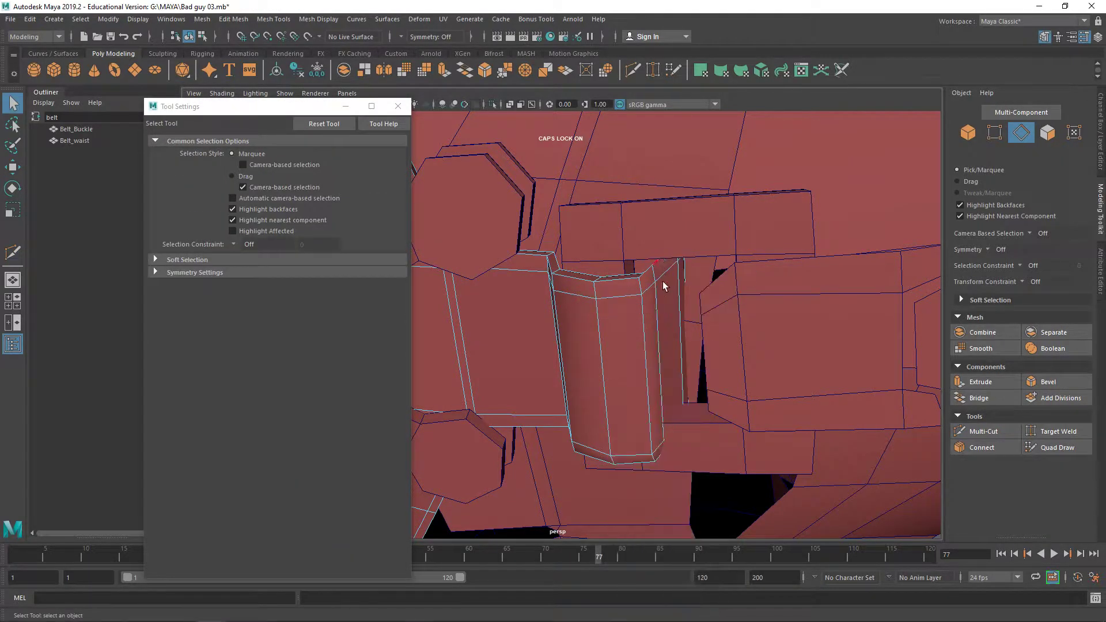
alt+drag(660, 329, 675, 379)
key(w)
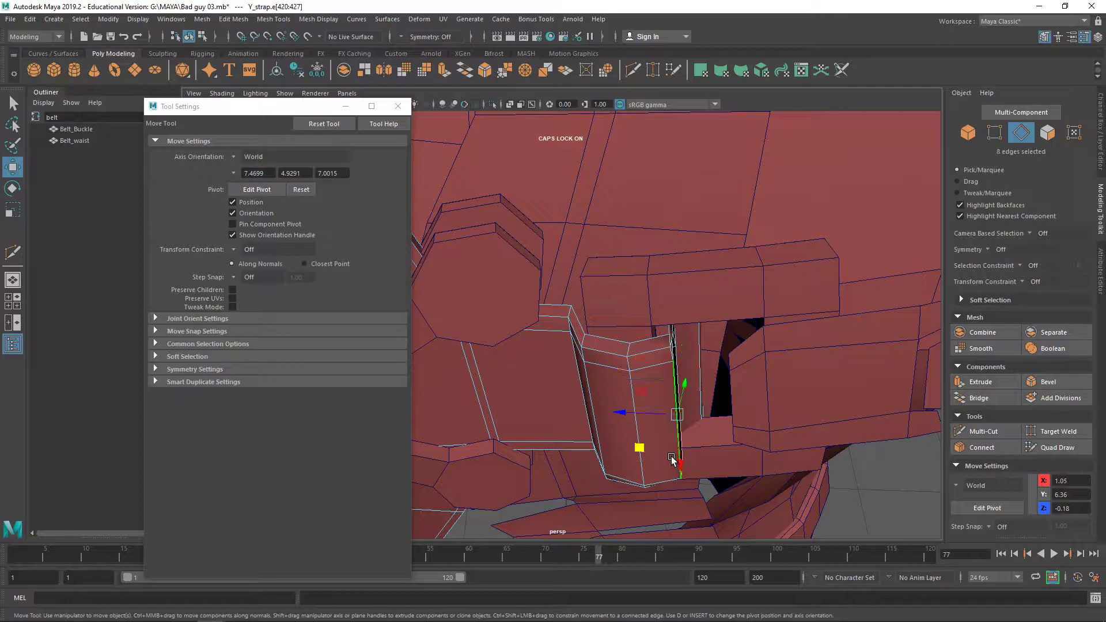
key(e)
alt+drag(721, 359, 676, 324)
key(ctrl+z)
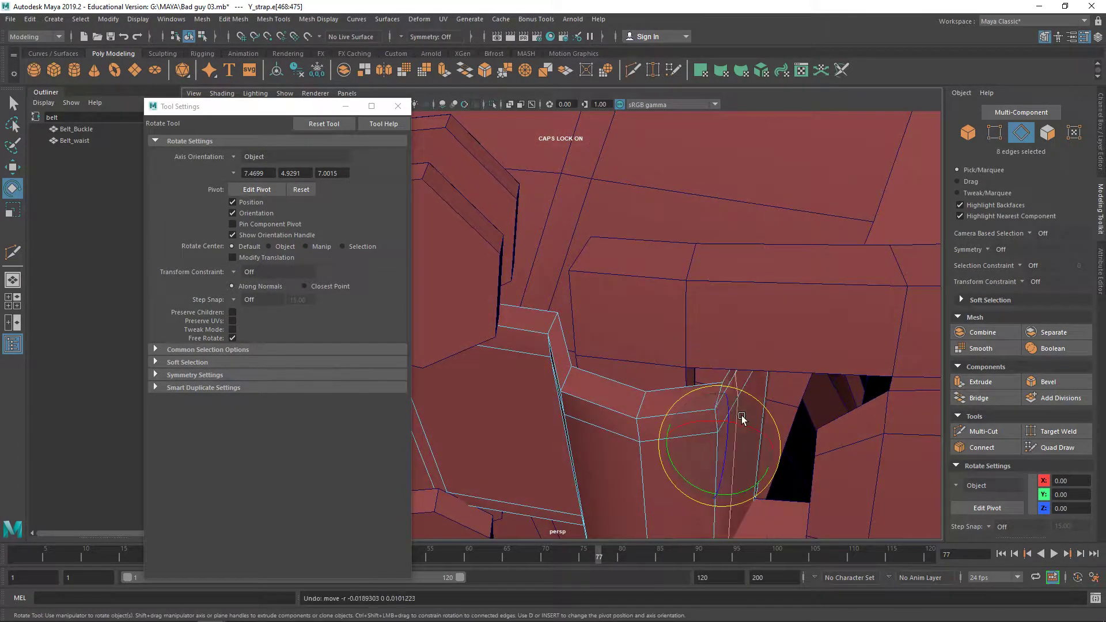
Step: Reposition the edge loop nearest the strap's tip and try rotating it about the object's Y axis
click(611, 457)
click(716, 447)
drag(673, 529, 687, 537)
alt+drag(717, 387, 836, 399)
key(w)
drag(754, 418, 780, 373)
key(e)
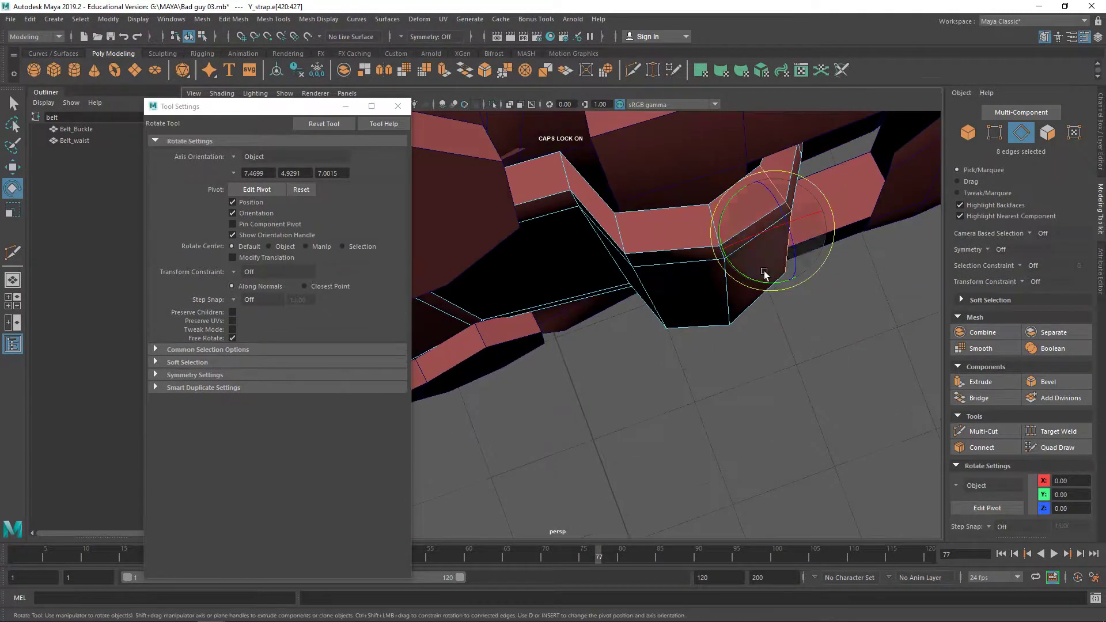
drag(764, 283, 774, 283)
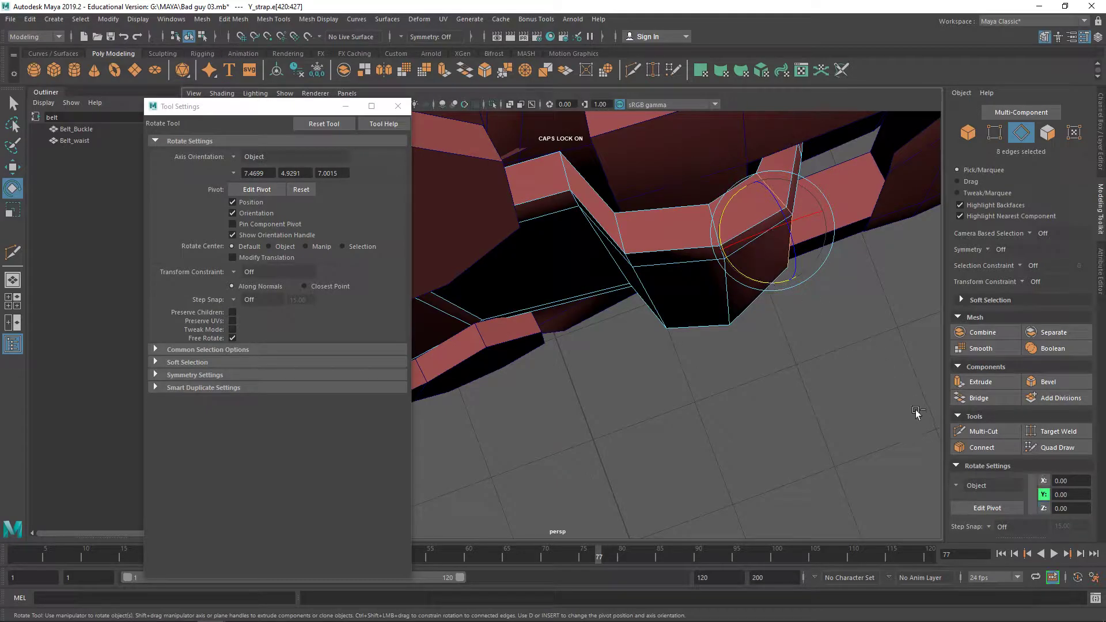
Step: Set the rotation axis orientation to World and rotate the edge loop nearest the strap's tip about Y
click(960, 487)
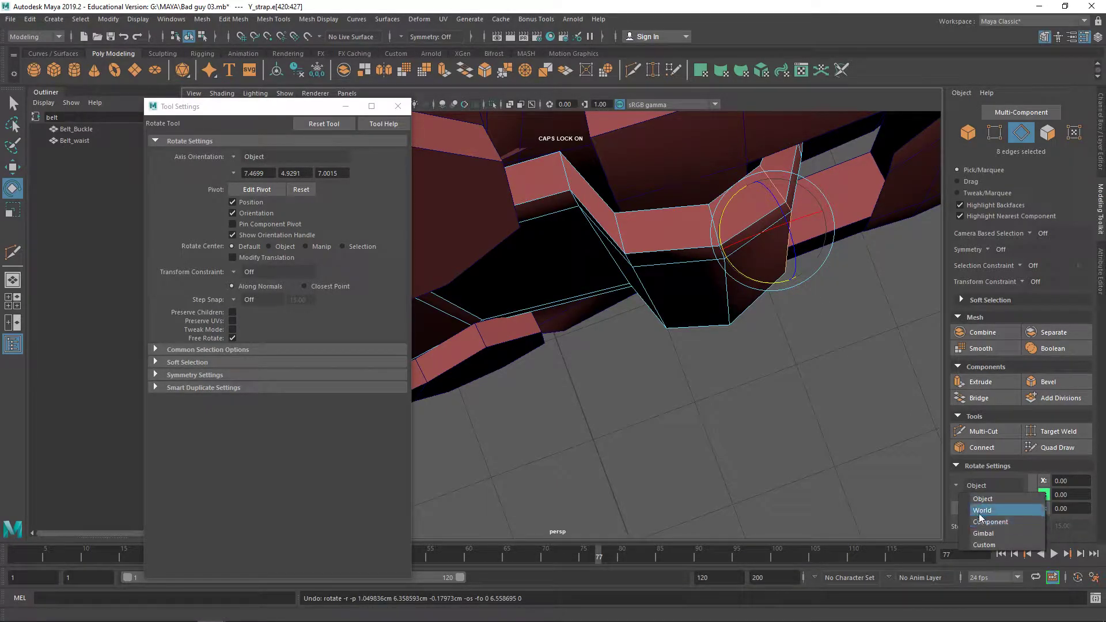
click(980, 510)
mouse_move(763, 281)
mouse_down()
mouse_move(647, 254)
mouse_move(652, 231)
mouse_move(717, 155)
mouse_move(748, 285)
mouse_up()
key(w)
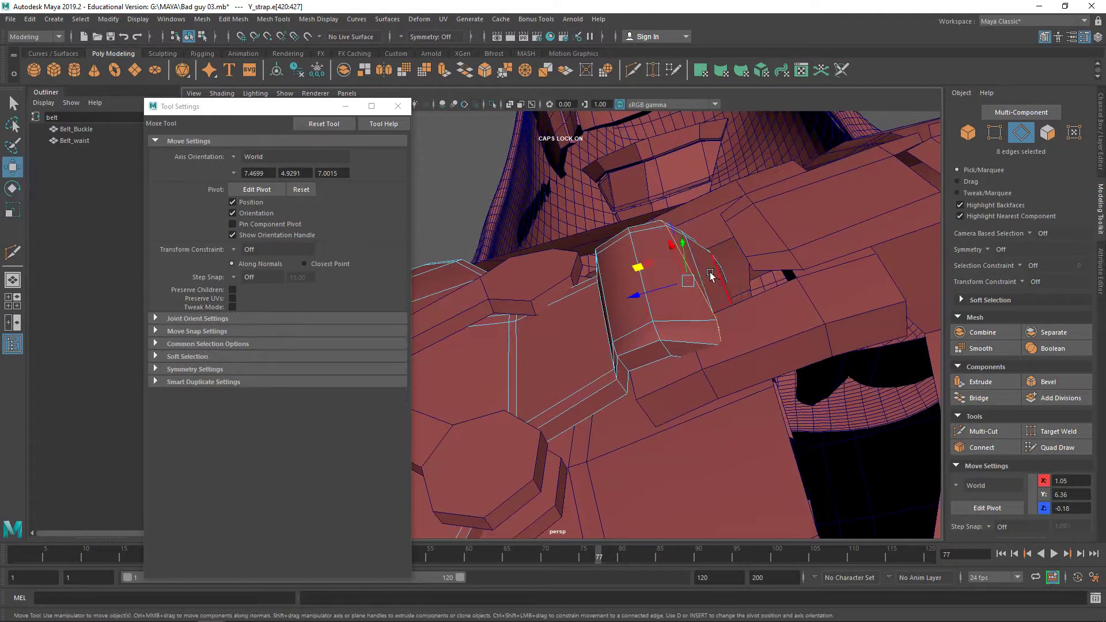
drag(667, 266, 631, 245)
key(ctrl+z)
Step: Isolate the strap and move two lower vertices on its outward bend in the XZ plane to about X 1.05, Z -0.21
alt+drag(734, 268, 645, 297)
right_drag(711, 285, 766, 264)
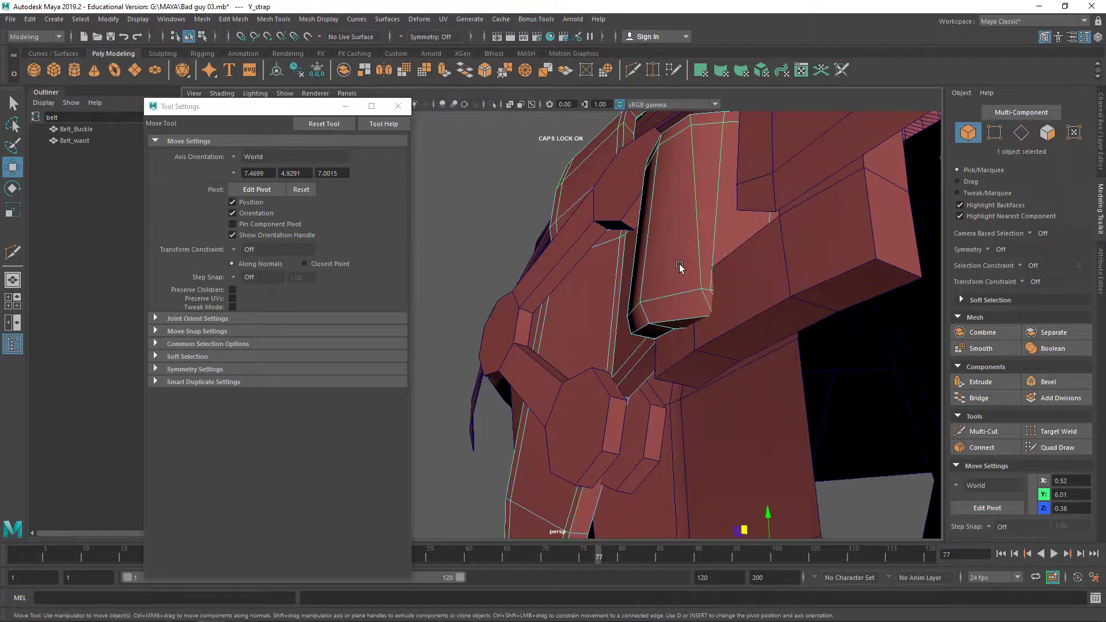
key(ctrl+1)
alt+drag(672, 272, 710, 217)
right_drag(710, 216, 680, 209)
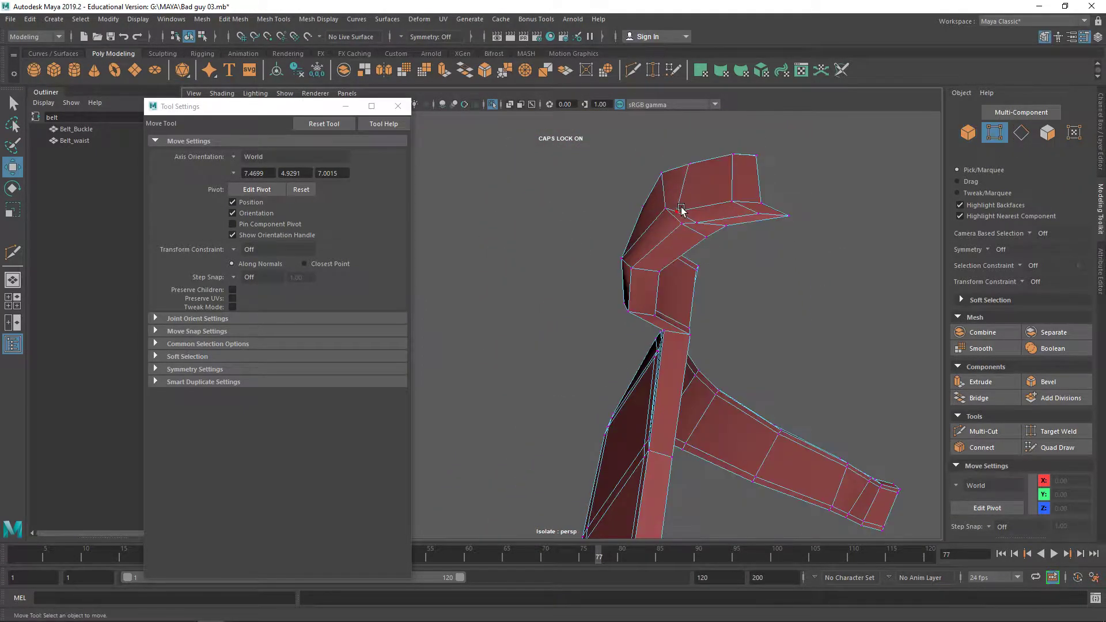
click(680, 209)
alt+drag(665, 210, 675, 182)
drag(629, 235, 638, 233)
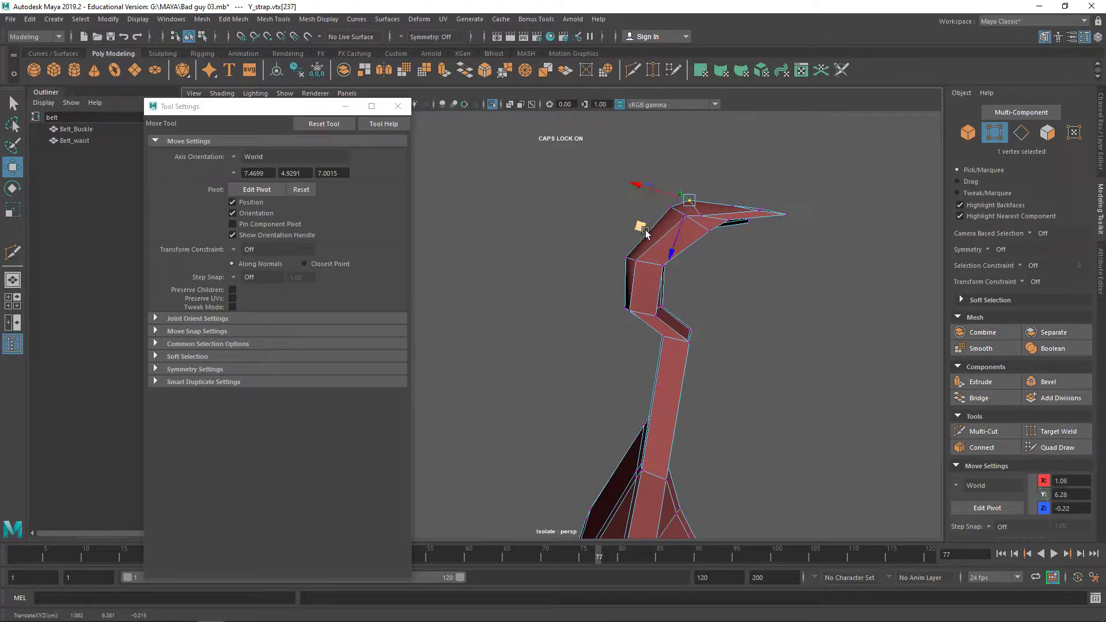
click(699, 212)
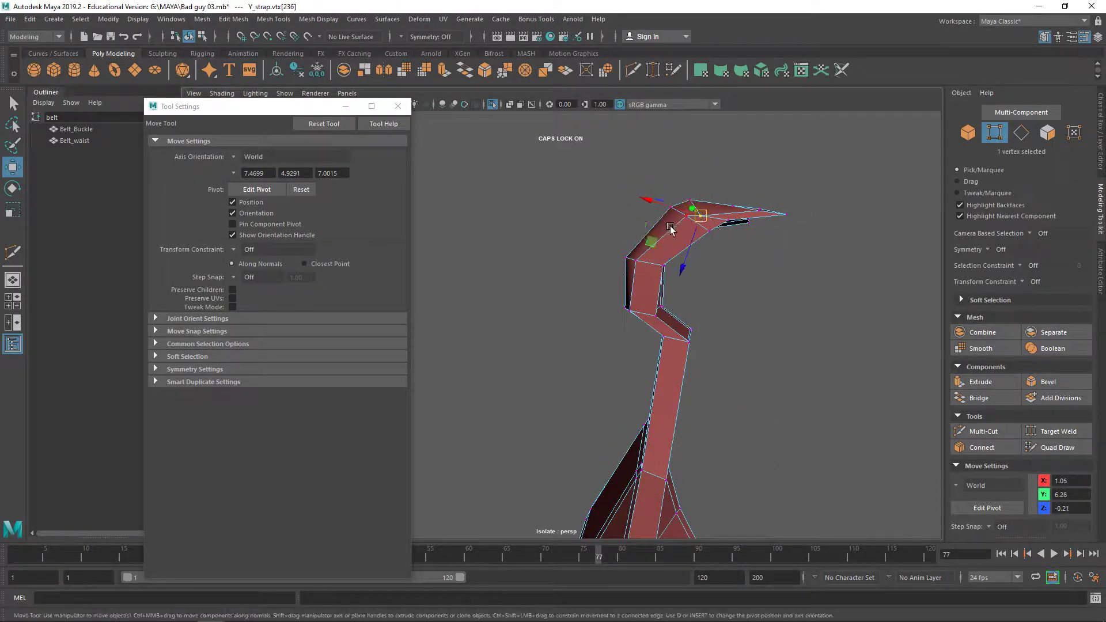
middle_drag(651, 241, 649, 233)
Step: Select two lower vertices near the strap's tip and move them together in the XZ plane
alt+drag(648, 229, 664, 254)
click(668, 176)
alt+drag(654, 185, 693, 242)
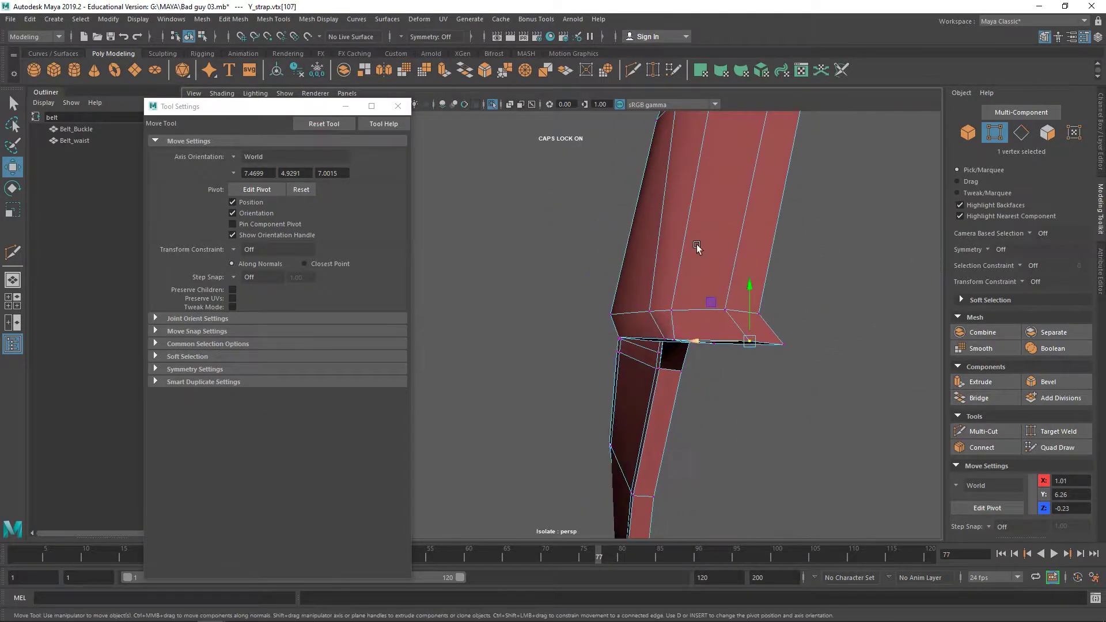
shift+click(729, 307)
alt+drag(729, 307, 712, 191)
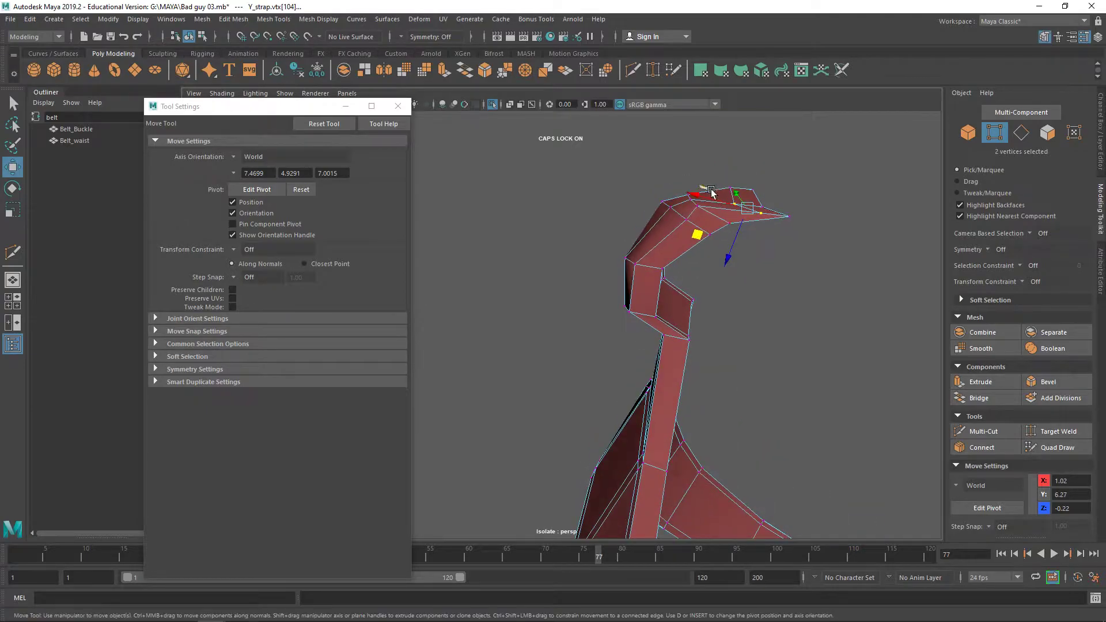
middle_drag(700, 231, 704, 225)
Step: Undo the vertex edits and the edge-loop moves and rotations at the strap's short end
alt+drag(712, 220, 795, 433)
key(e)
alt+middle_drag(837, 323, 652, 291)
alt+drag(652, 290, 673, 324)
key(ctrl+z)
key(ctrl+z)
key(ctrl+z)
key(ctrl+z)
key(ctrl+z)
scroll(667, 381, down, 7)
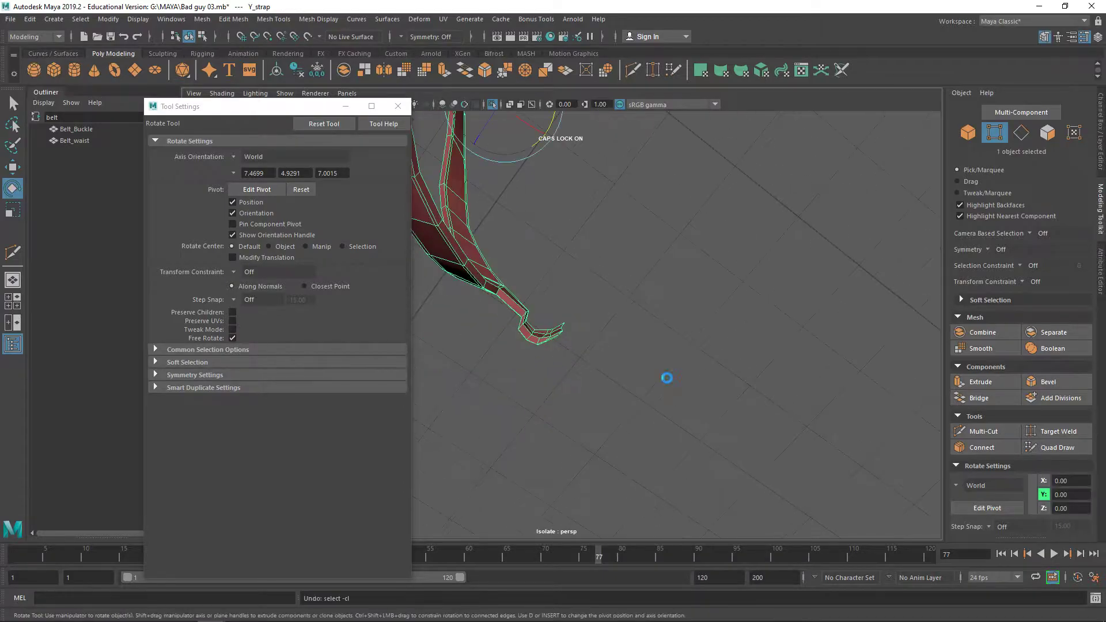
key(ctrl+z)
key(ctrl+z)
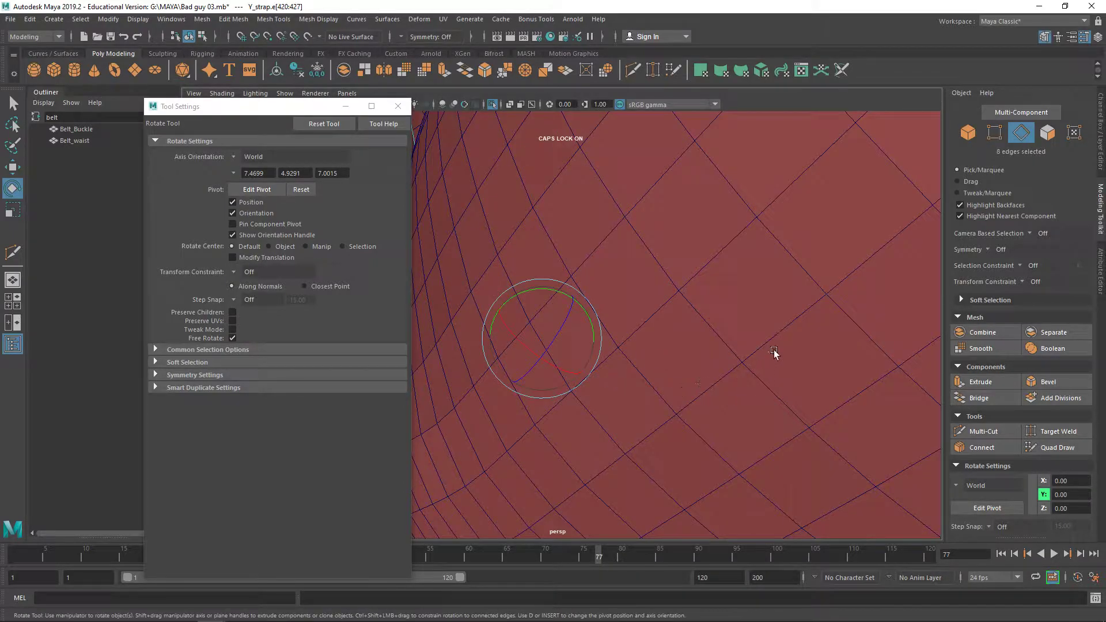
key(ctrl+z)
scroll(708, 242, down, 10)
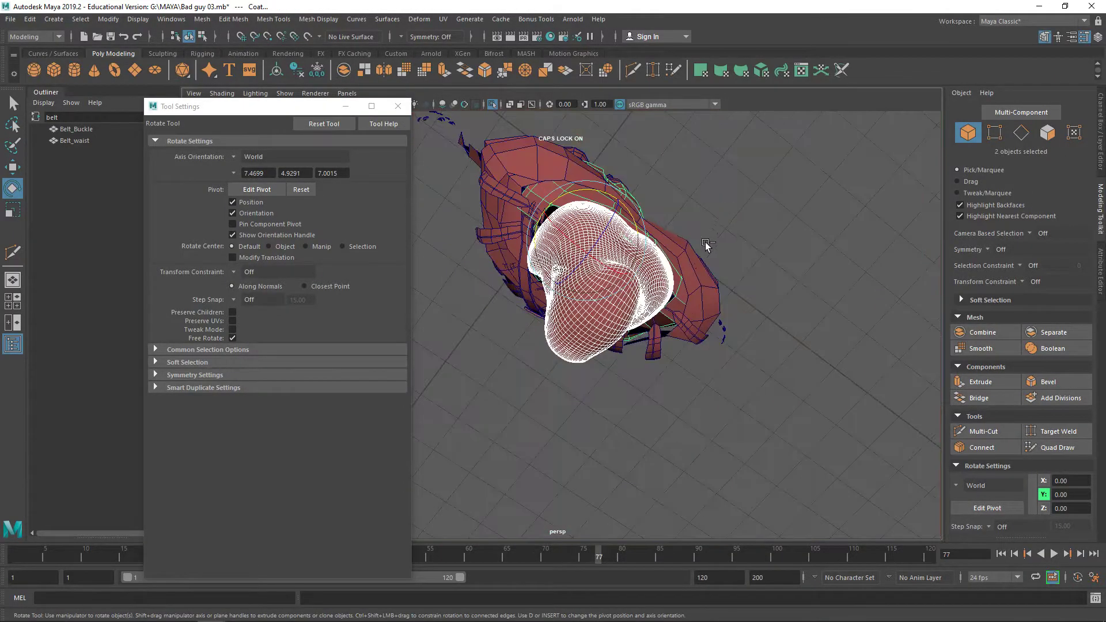
key(ctrl+z)
key(ctrl+z)
key(ctrl+z)
alt+drag(664, 328, 711, 371)
key(ctrl+z)
key(ctrl+z)
key(ctrl+z)
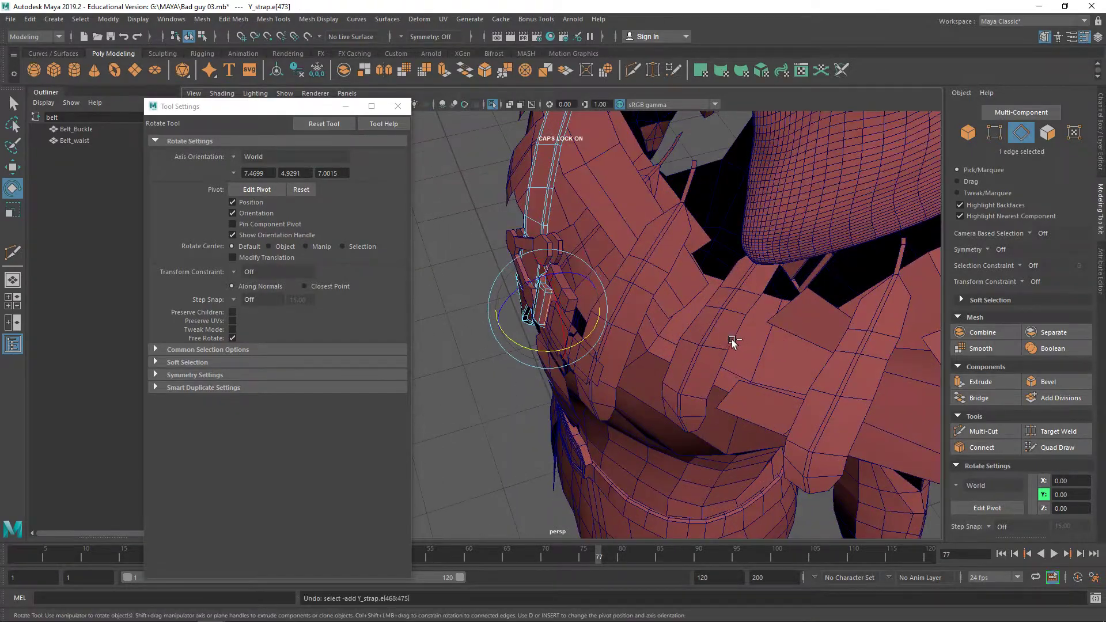
key(ctrl+z)
key(ctrl+z)
key(ctrl+z)
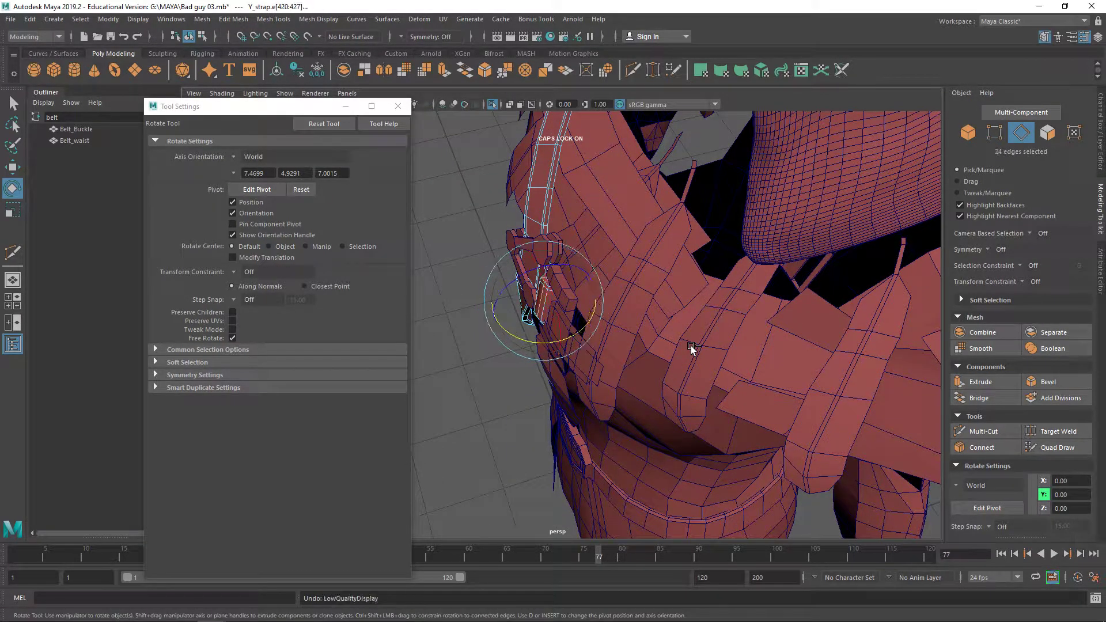
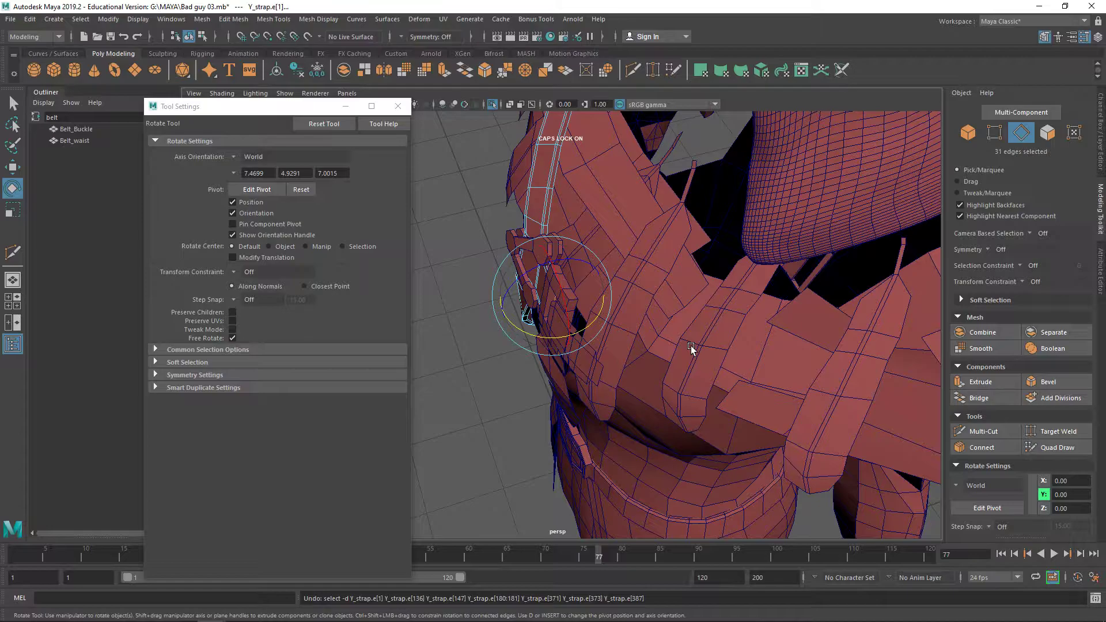
alt+drag(600, 227, 723, 249)
scroll(521, 312, up, 3)
alt+drag(521, 312, 654, 341)
key(ctrl+z)
key(ctrl+z)
key(ctrl+z)
key(ctrl+z)
key(ctrl+z)
key(ctrl+z)
key(ctrl+z)
key(ctrl+z)
key(ctrl+z)
alt+drag(774, 317, 711, 298)
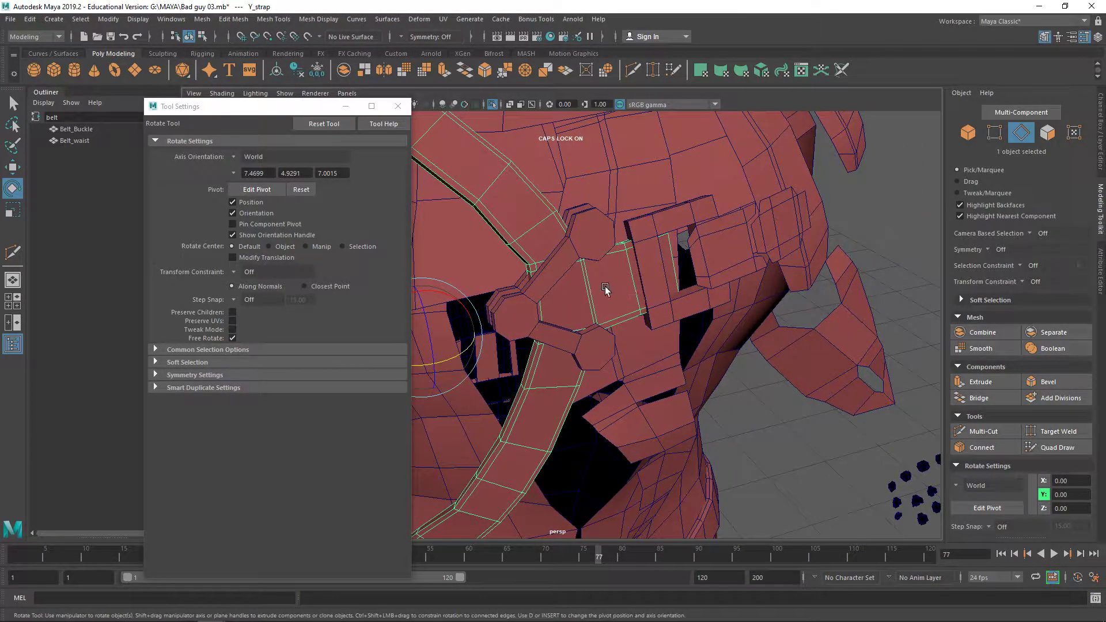
Step: Isolate the Y-shaped strap and delete two of the edge loops across its short end
key(ctrl+1)
key(f)
right_drag(628, 274, 685, 259)
scroll(687, 275, up, 5)
alt+middle_drag(790, 292, 641, 348)
right_drag(636, 298, 638, 191)
double_click(644, 317)
shift+double_click(594, 282)
key(ctrl+Delete)
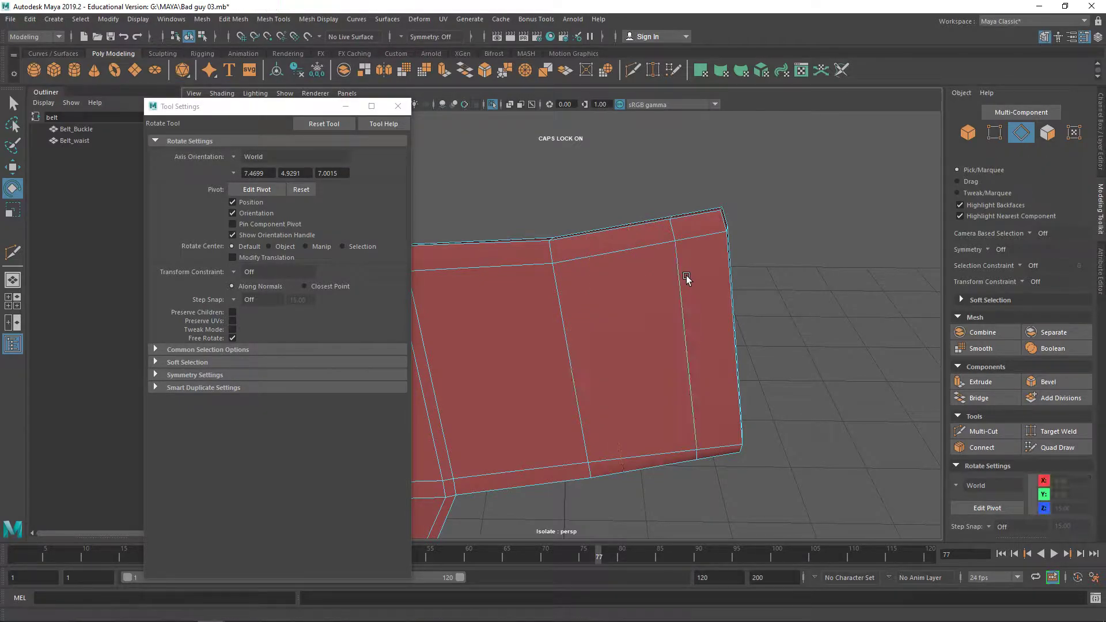
key(ctrl+z)
key(ctrl+y)
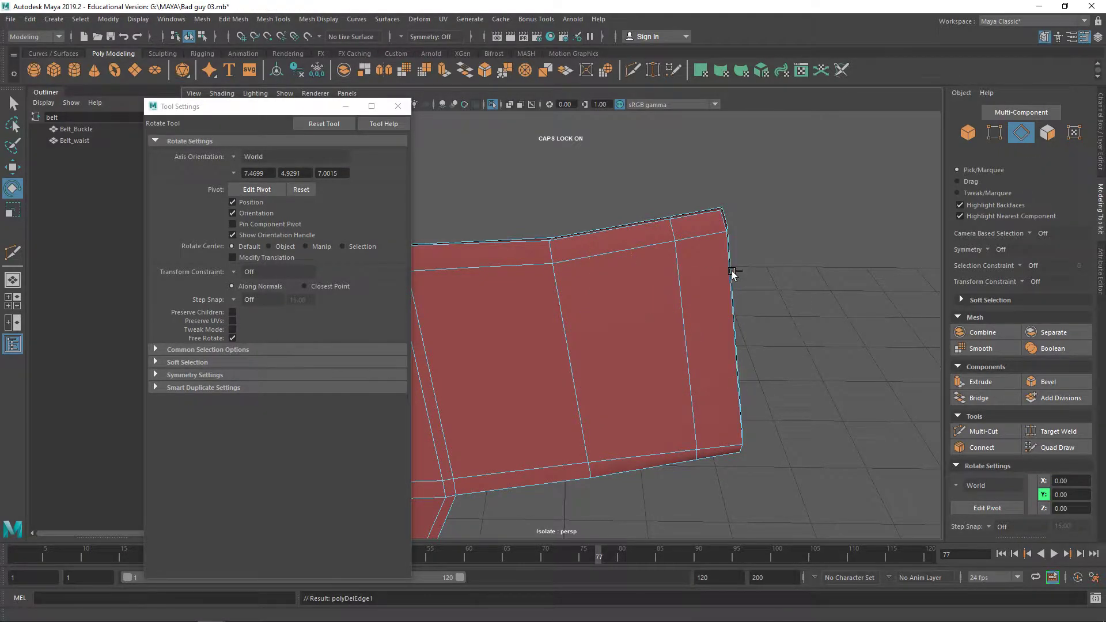
Step: Insert a single edge loop midway between the two remaining loops on the strap's short end with Multi-Cut
key(ctrl+1)
right_drag(747, 272, 688, 300)
alt+drag(689, 299, 597, 282)
key(ctrl+1)
right_drag(561, 293, 561, 295)
click(561, 241)
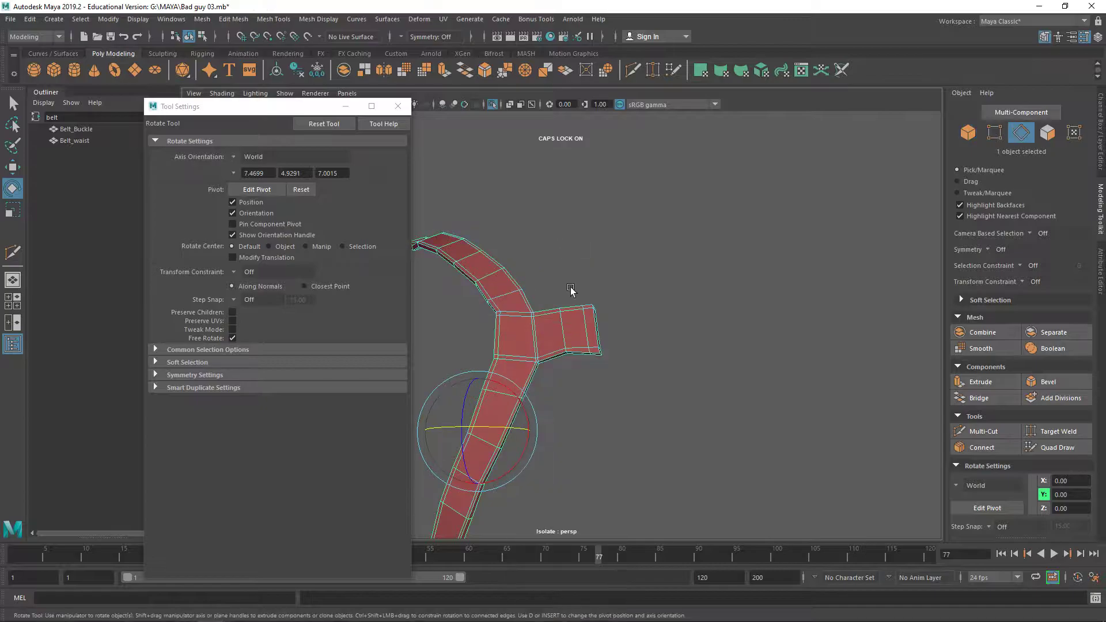
key(ctrl+shift+x)
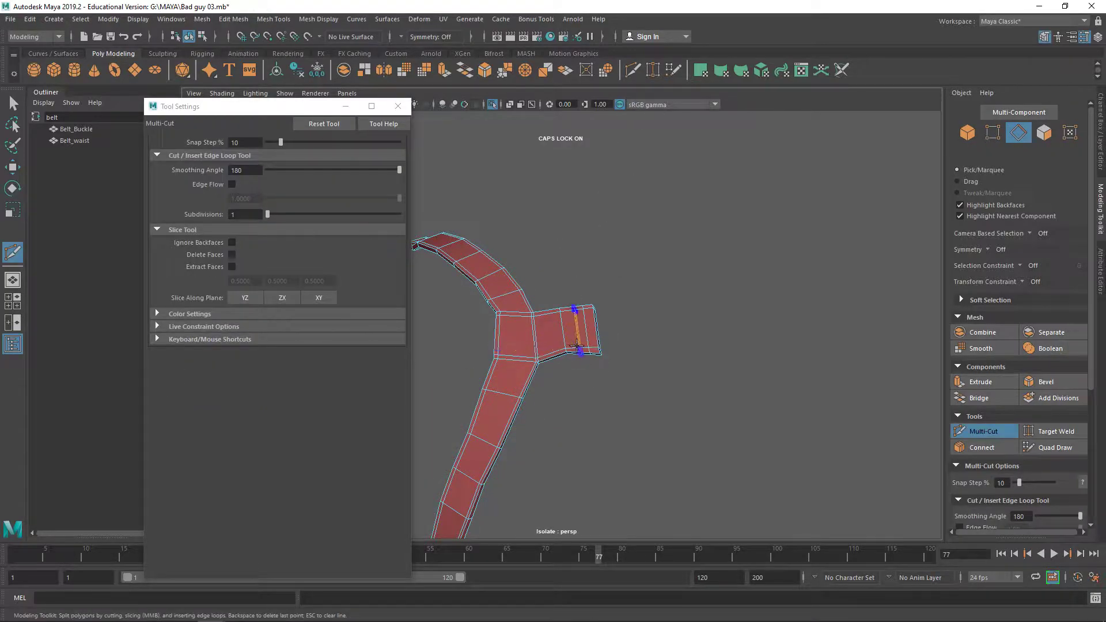
right_drag(577, 292, 599, 238)
key(q)
Step: Select the new edge loop and, with the whole costume shown, move it to about X 1.03, Z -0.10
double_click(576, 326)
key(ctrl+1)
alt+drag(566, 371, 661, 449)
key(w)
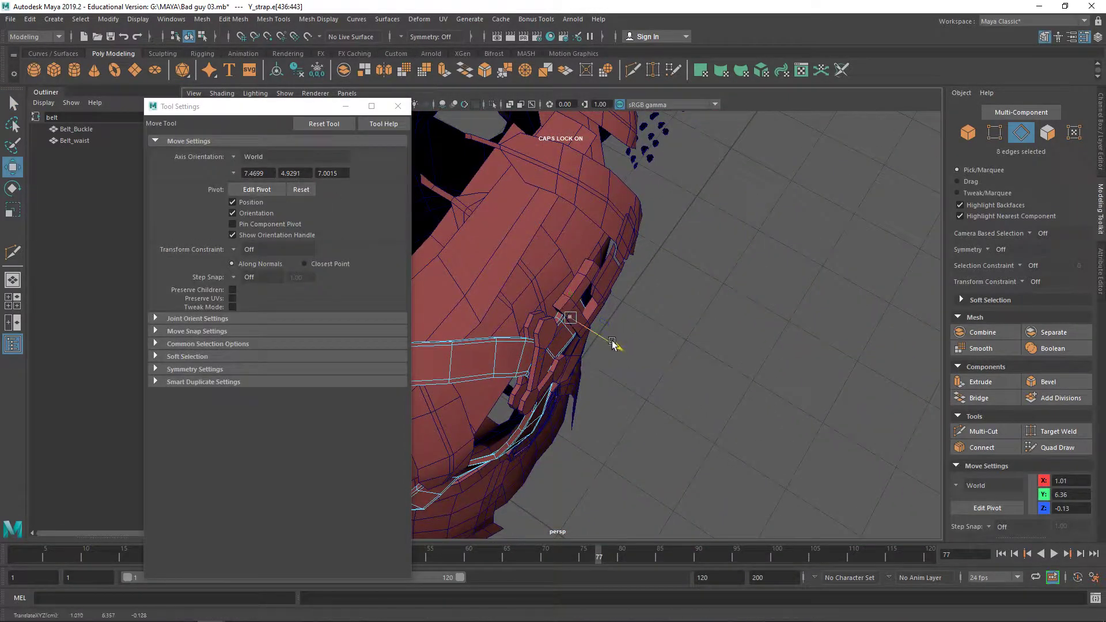
alt+right_drag(621, 346, 615, 335)
alt+middle_drag(627, 327, 605, 326)
alt+drag(605, 326, 659, 367)
drag(627, 305, 596, 305)
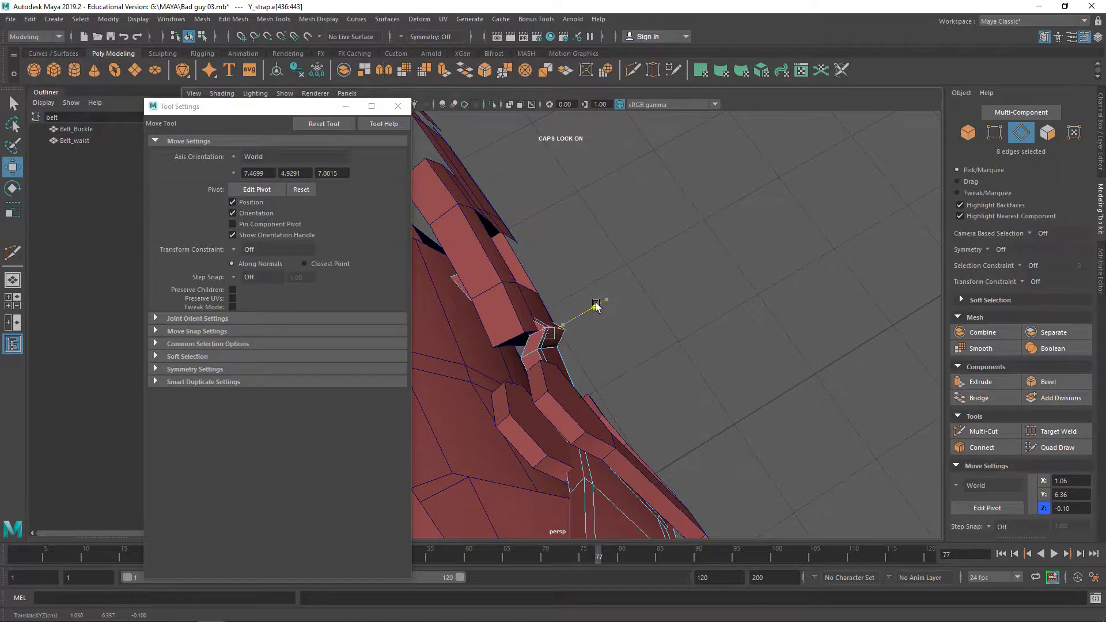
alt+drag(552, 272, 605, 271)
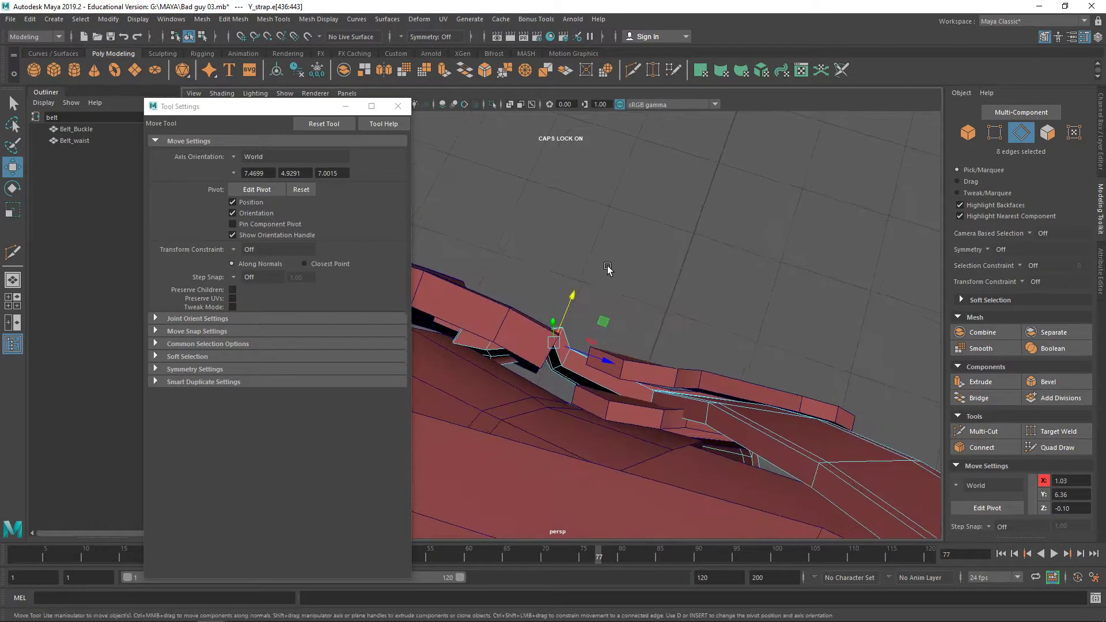
Step: Isolate the strap and insert another edge loop between the existing loops near the tip of its short end with Multi-Cut
scroll(599, 274, down, 5)
right_drag(527, 293, 530, 323)
right_drag(572, 259, 593, 256)
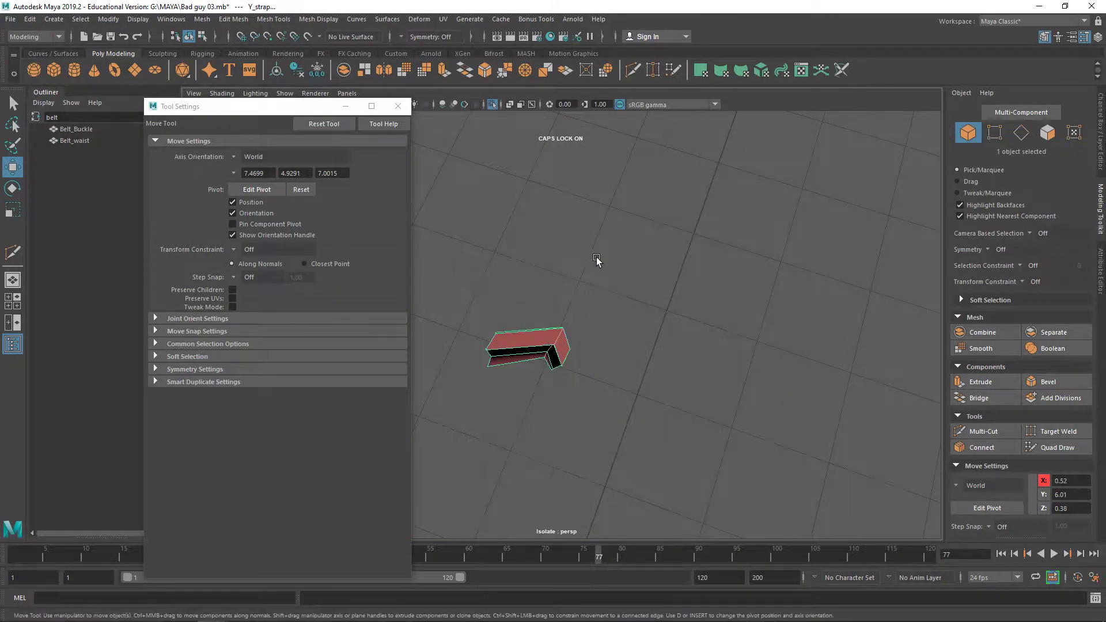
key(f)
alt+drag(614, 260, 561, 254)
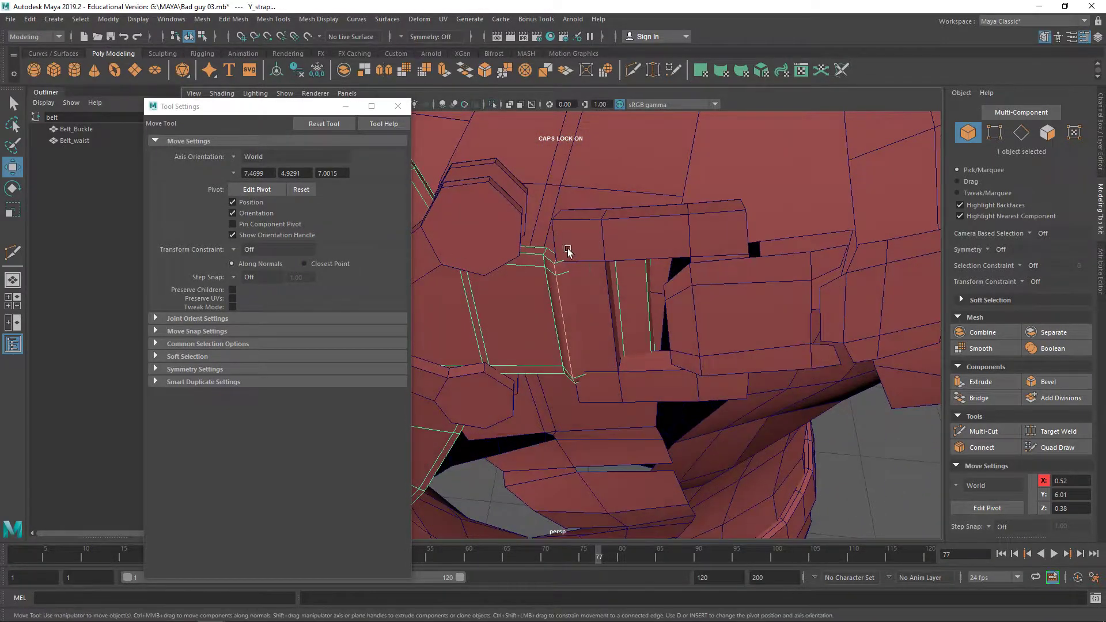
key(ctrl+1)
click(632, 69)
ctrl+click(598, 263)
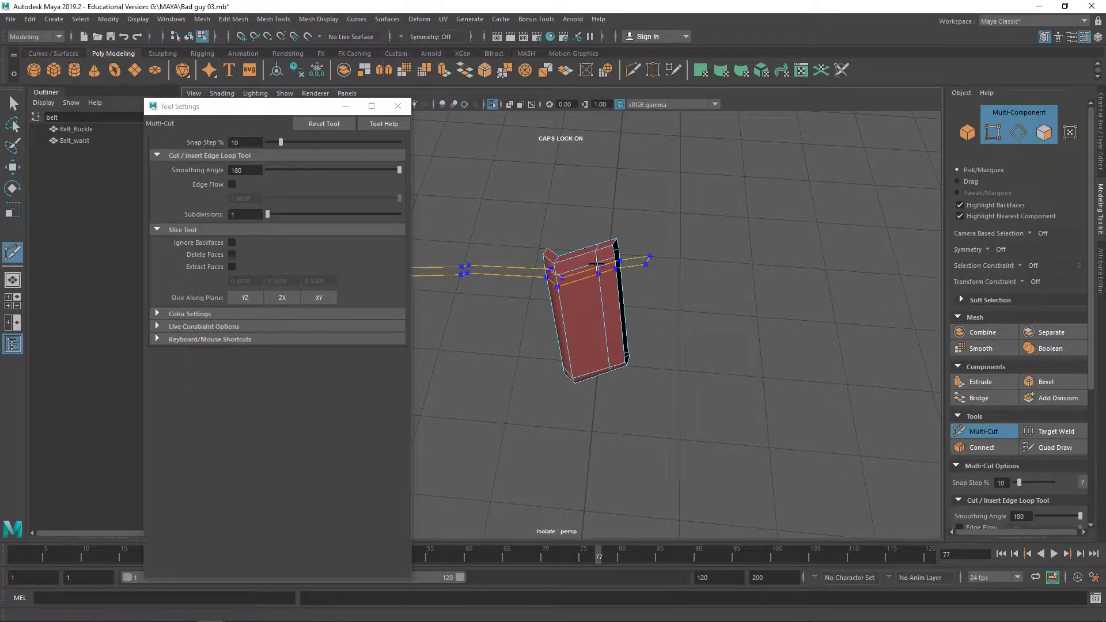
Step: Try to move the new edge loop to about X 1.04, Z -0.17 with the whole costume shown
right_drag(603, 271, 600, 239)
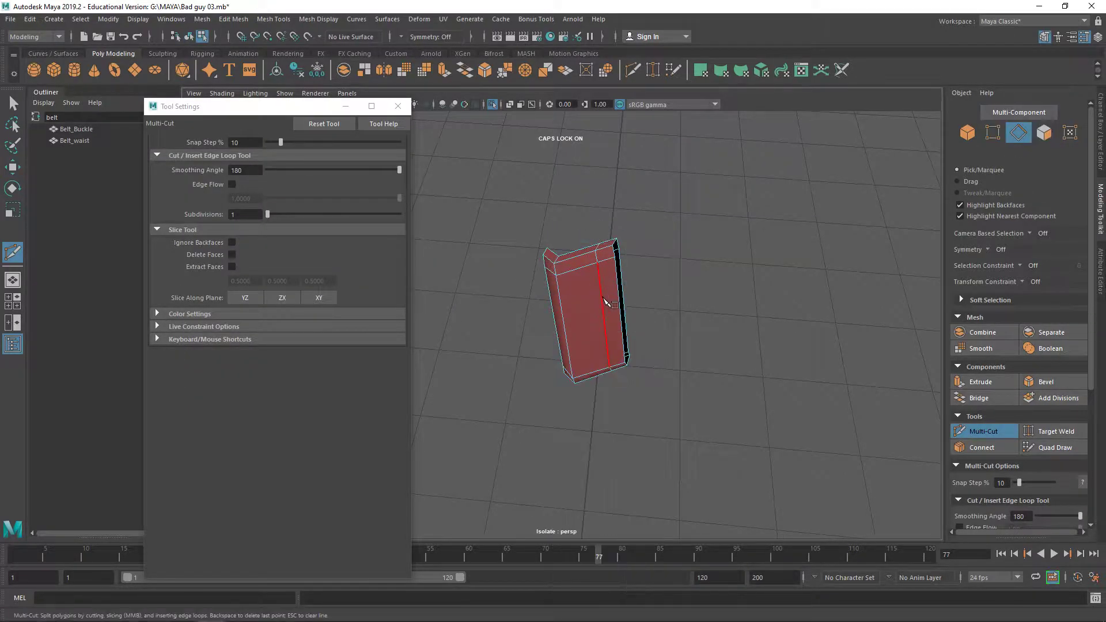
key(q)
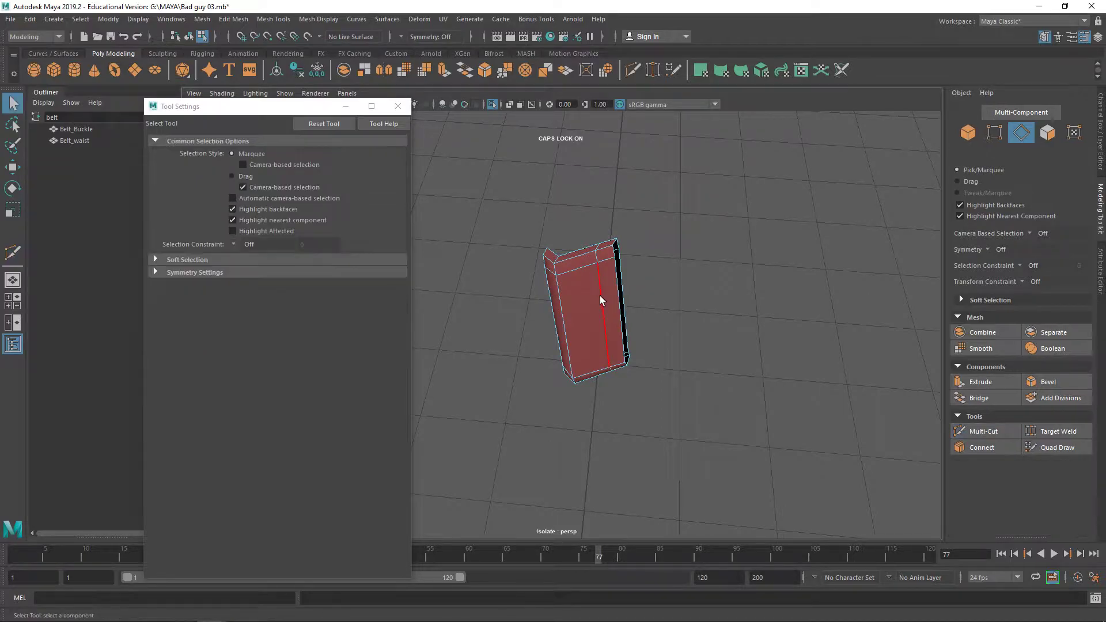
double_click(600, 296)
key(ctrl+1)
alt+drag(600, 295, 724, 373)
key(w)
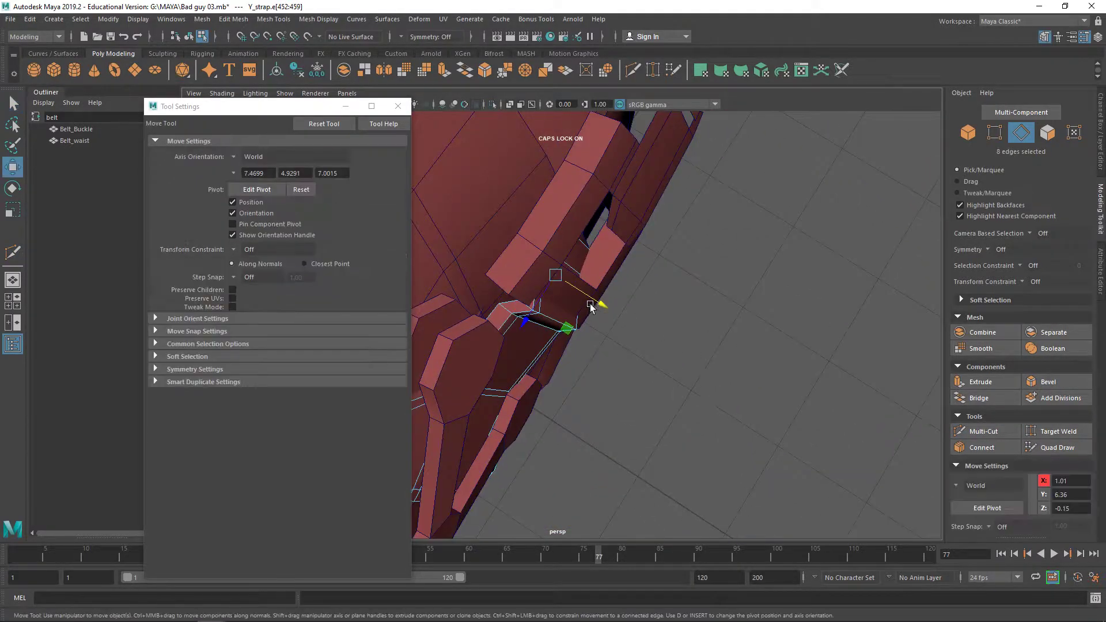
mouse_move(583, 333)
mouse_down()
mouse_move(612, 333)
mouse_move(598, 329)
mouse_up()
alt+drag(598, 329, 541, 293)
alt+right_drag(541, 294, 709, 334)
alt+drag(710, 336, 662, 315)
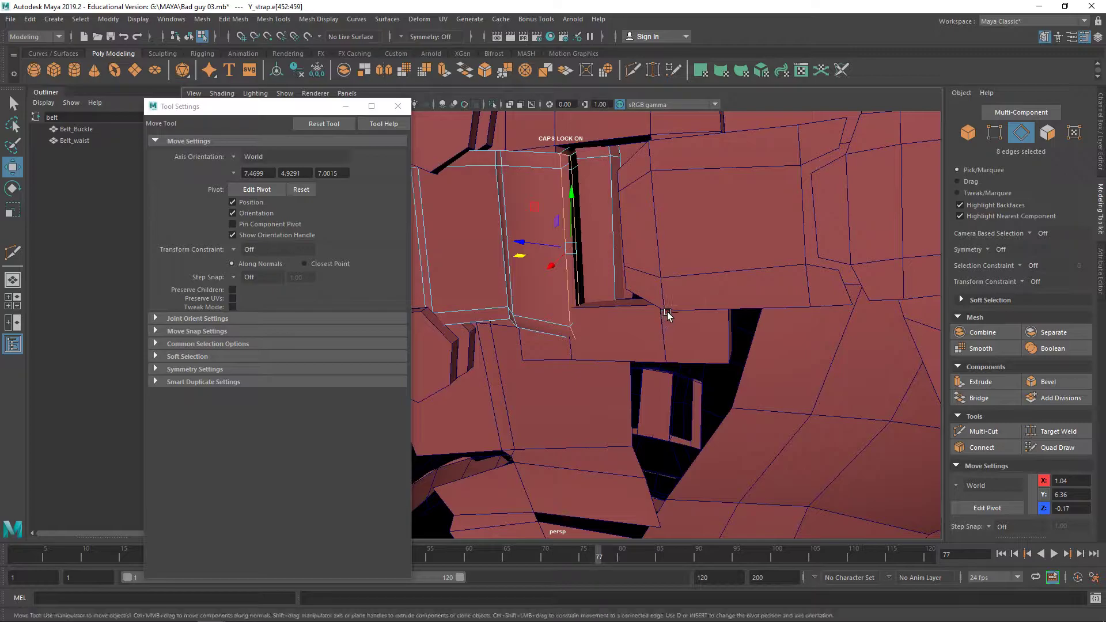
key(ctrl+z)
Step: Move the tip-side edge loop to about Z -0.19 and the newly inserted loop to about X 1.04, Z -0.17
double_click(588, 283)
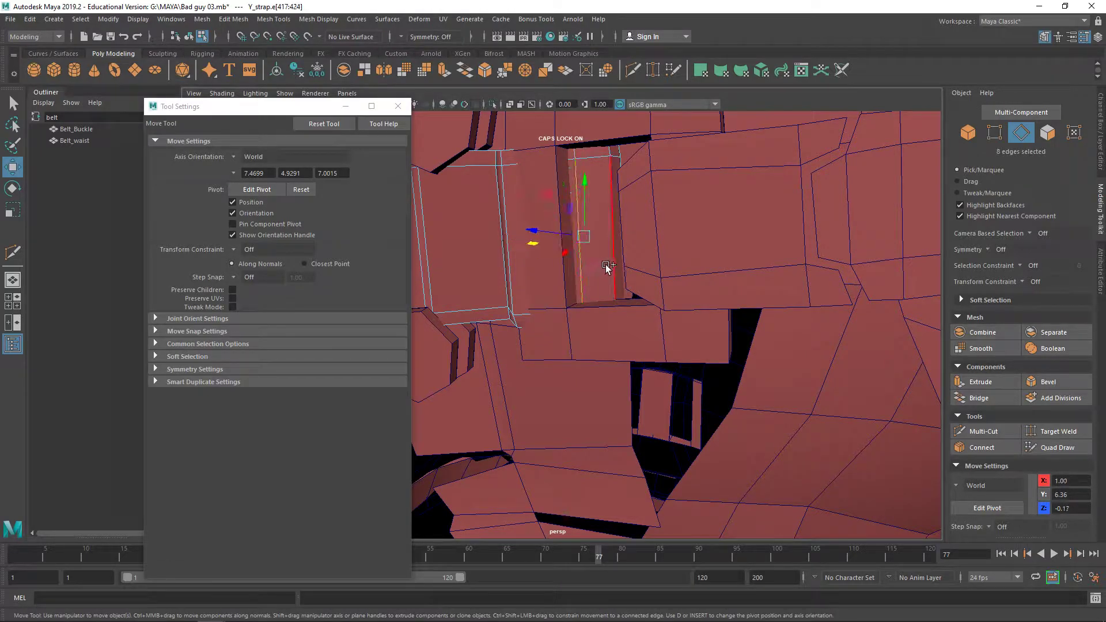
alt+drag(592, 274, 612, 279)
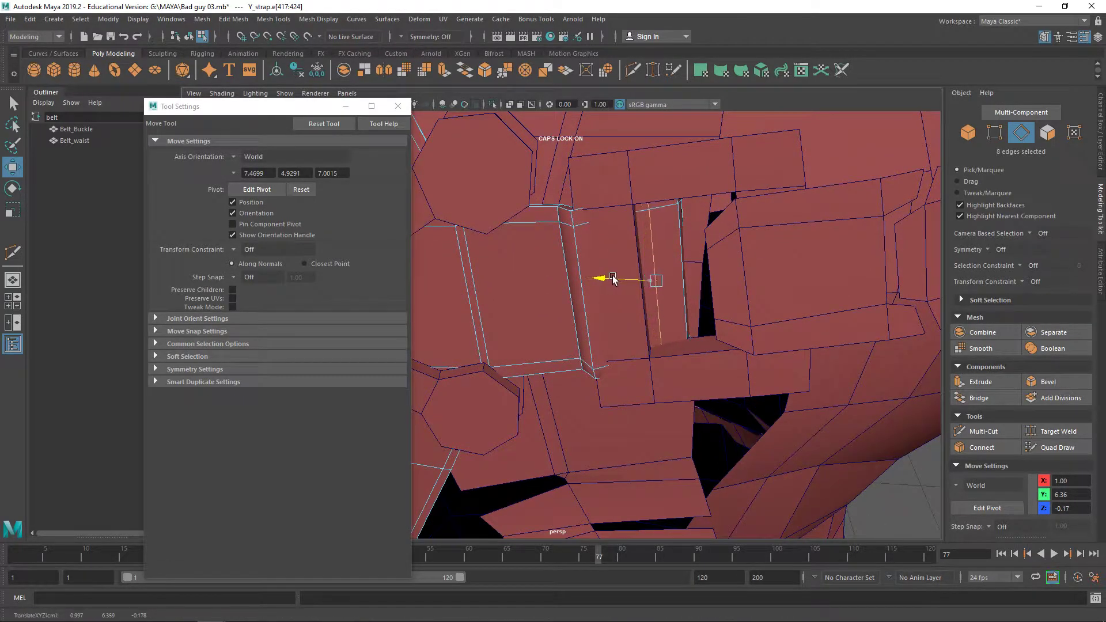
key(ctrl+1)
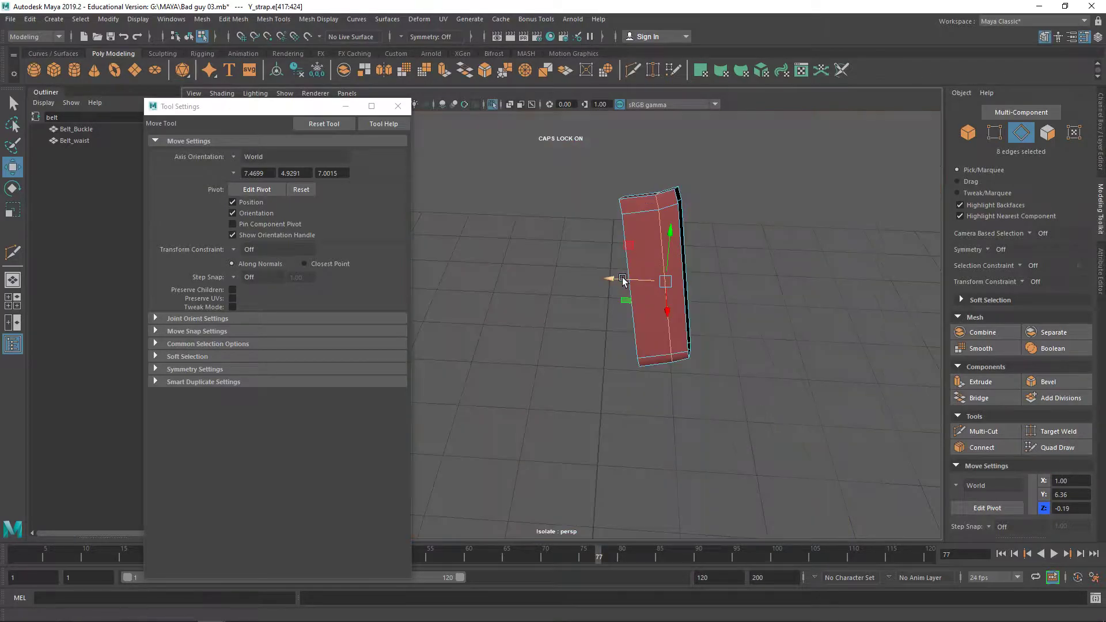
double_click(619, 225)
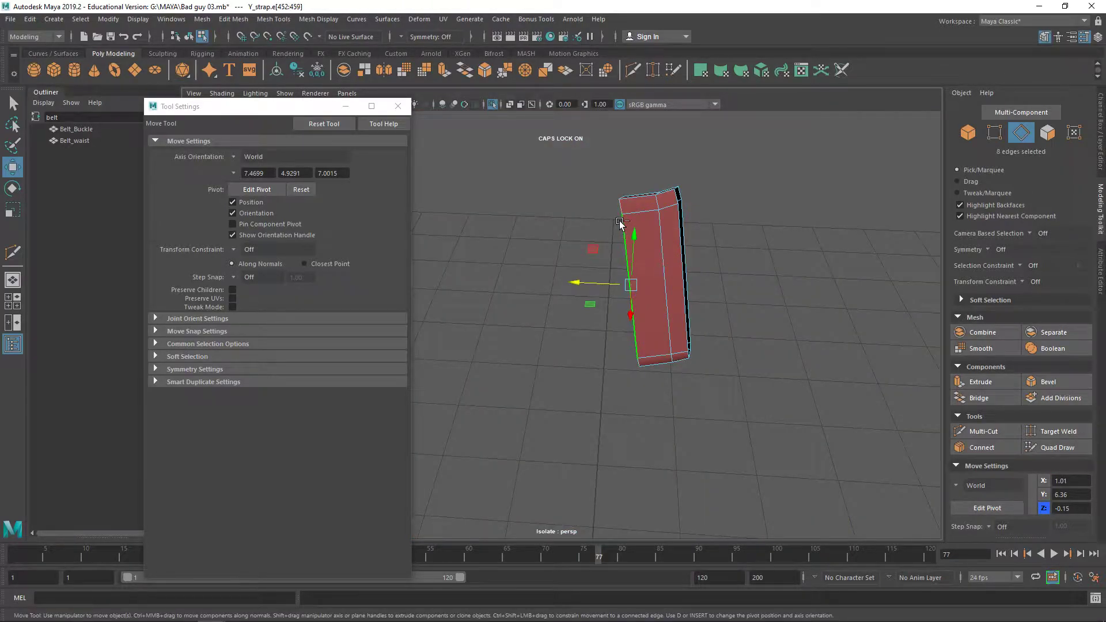
key(ctrl+1)
alt+drag(627, 230, 638, 369)
middle_drag(636, 423, 660, 449)
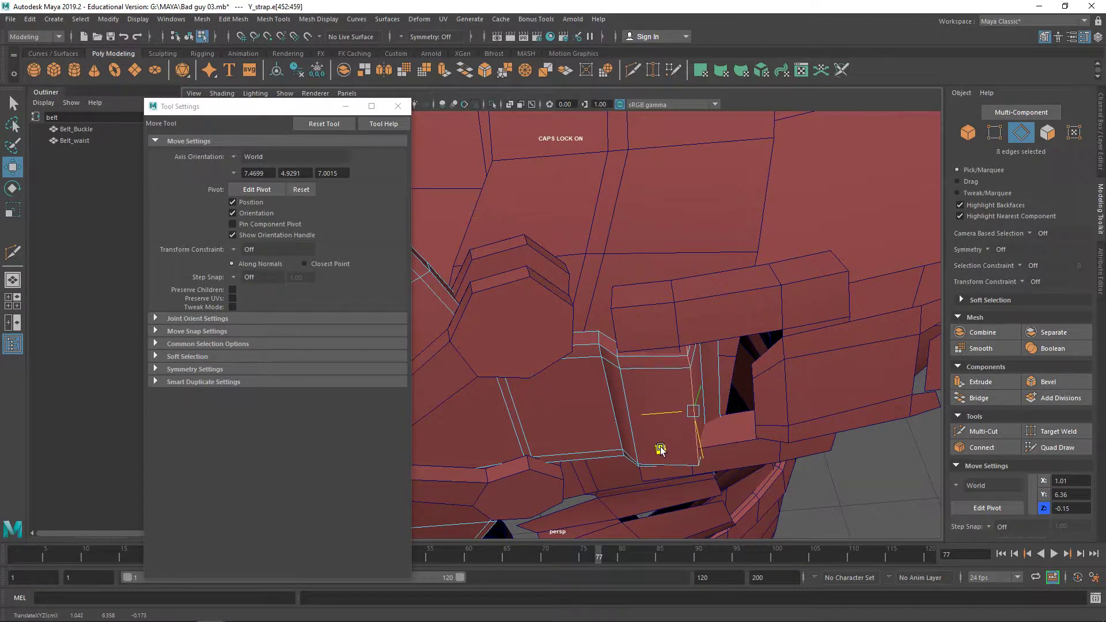
Step: Move the edge loop at the strap's first bend to about X 1.03, Z -0.09
double_click(610, 408)
alt+drag(625, 392, 661, 420)
middle_drag(674, 439, 668, 441)
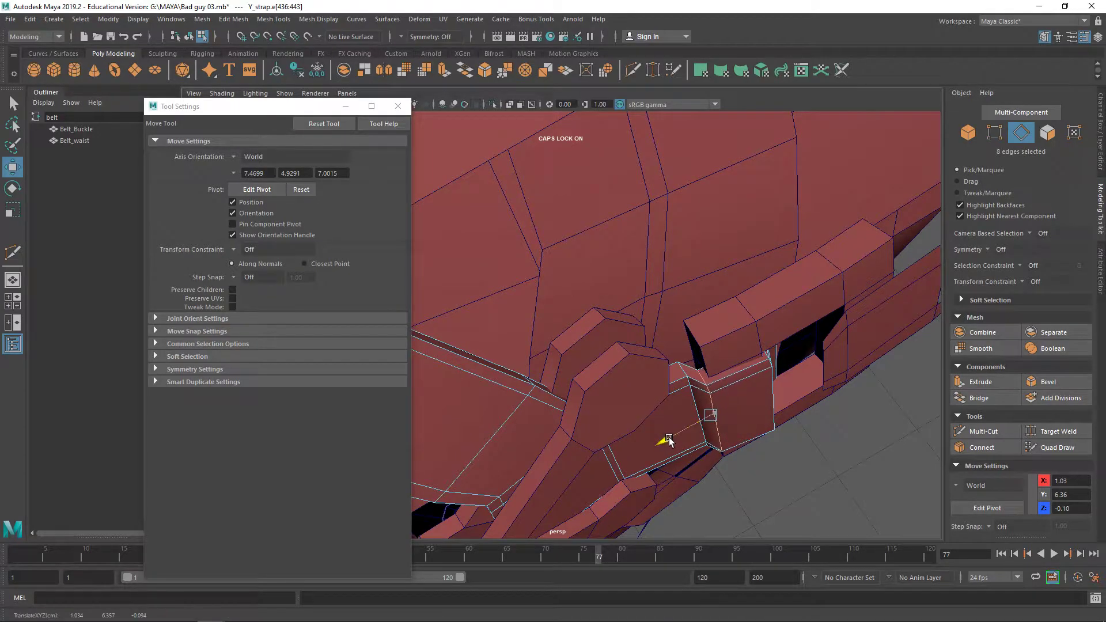
Step: Try to rotate the bend's edge loop with the axis orientation set to Component
double_click(694, 403)
key(e)
drag(678, 458, 746, 385)
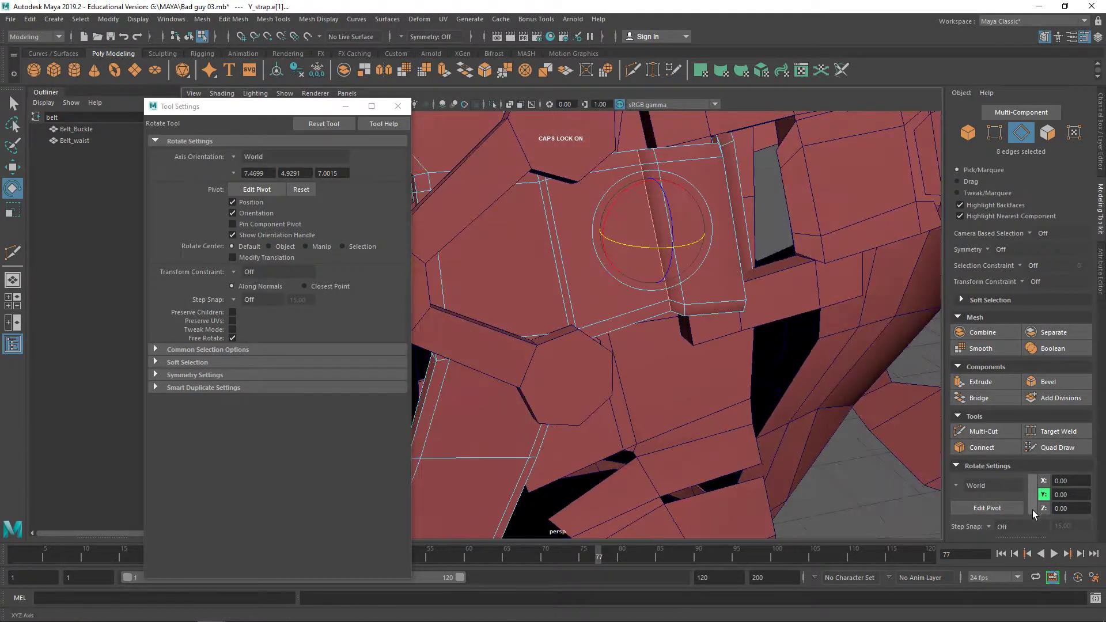
click(962, 485)
click(982, 507)
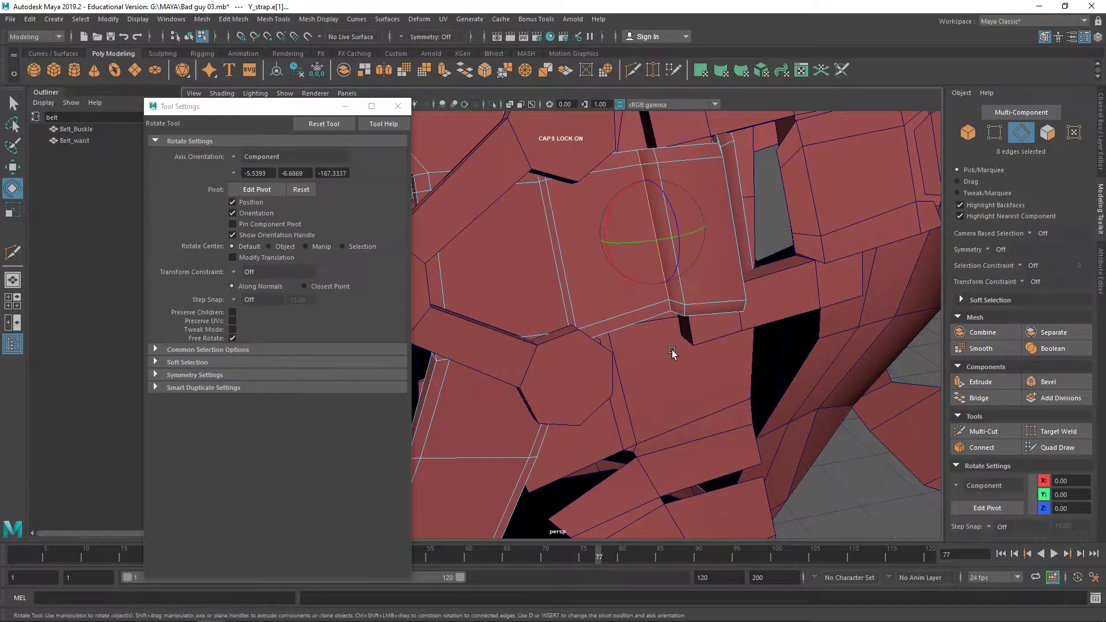
key(f)
drag(658, 363, 624, 368)
key(ctrl+z)
Step: Select the newly inserted edge loop and align its rotate pivot to one of the loop's edges
double_click(665, 398)
alt+drag(657, 372, 661, 326)
double_click(623, 288)
alt+drag(623, 288, 693, 401)
alt+drag(844, 488, 739, 406)
key(d)
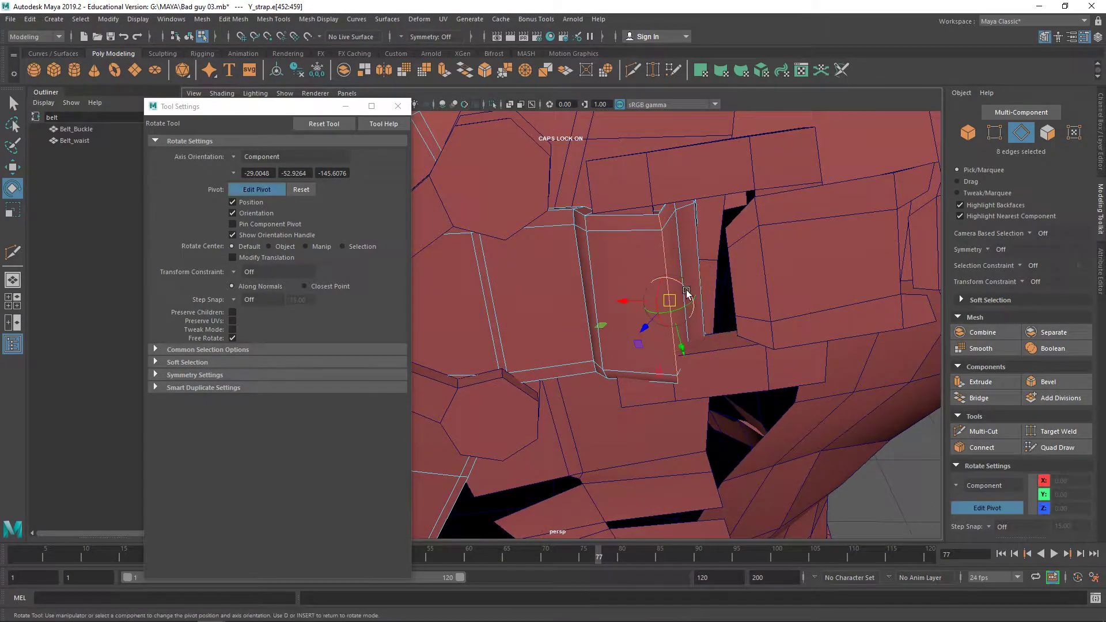
click(663, 253)
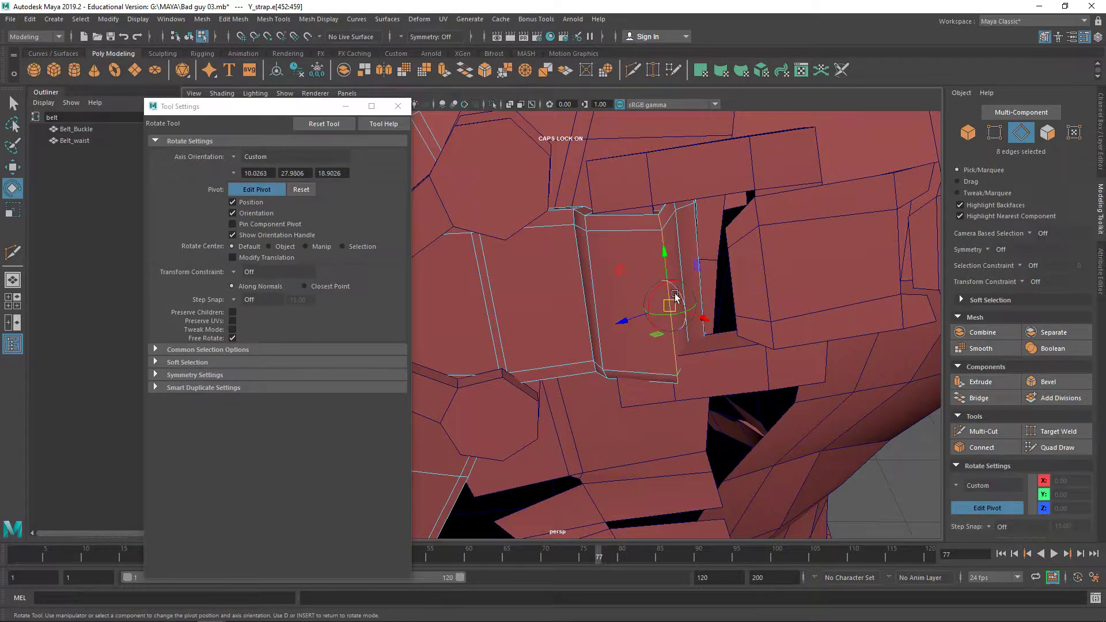
key(d)
alt+drag(682, 324, 691, 284)
alt+middle_drag(696, 289, 700, 385)
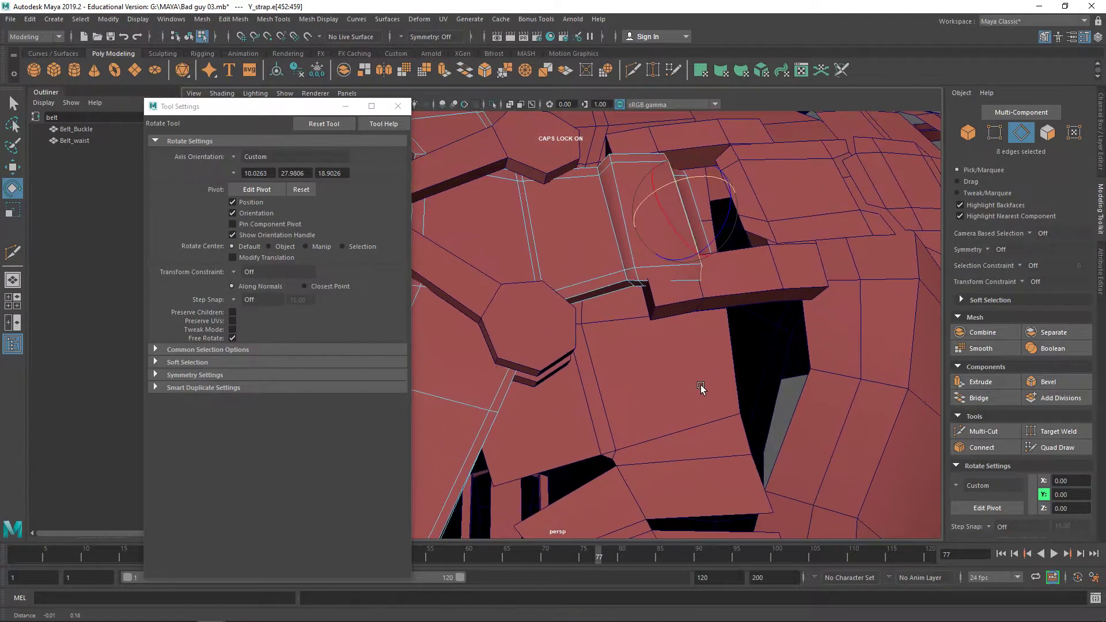
Step: Switch the strap to vertex editing and isolate it
right_drag(733, 272, 789, 229)
key(ctrl+1)
alt+drag(789, 230, 742, 308)
right_drag(743, 309, 691, 300)
Step: Try to scale the vertices along the lower edge of the strap's short end
drag(752, 411, 592, 360)
key(r)
drag(662, 408, 655, 358)
key(ctrl+z)
Step: Select the inner row of vertices along the lower edge of the strap's short end and scale the row vertically
drag(577, 324, 604, 340)
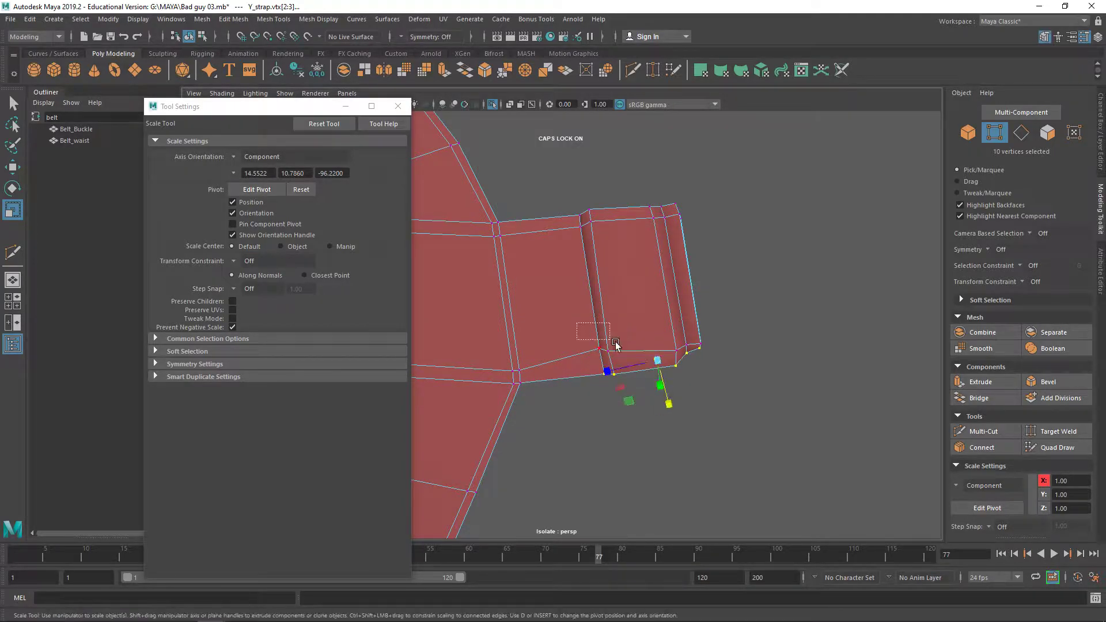
drag(704, 346, 469, 329)
shift+click(607, 350)
shift+click(599, 348)
alt+middle_drag(515, 325, 729, 364)
alt+right_drag(729, 365, 790, 383)
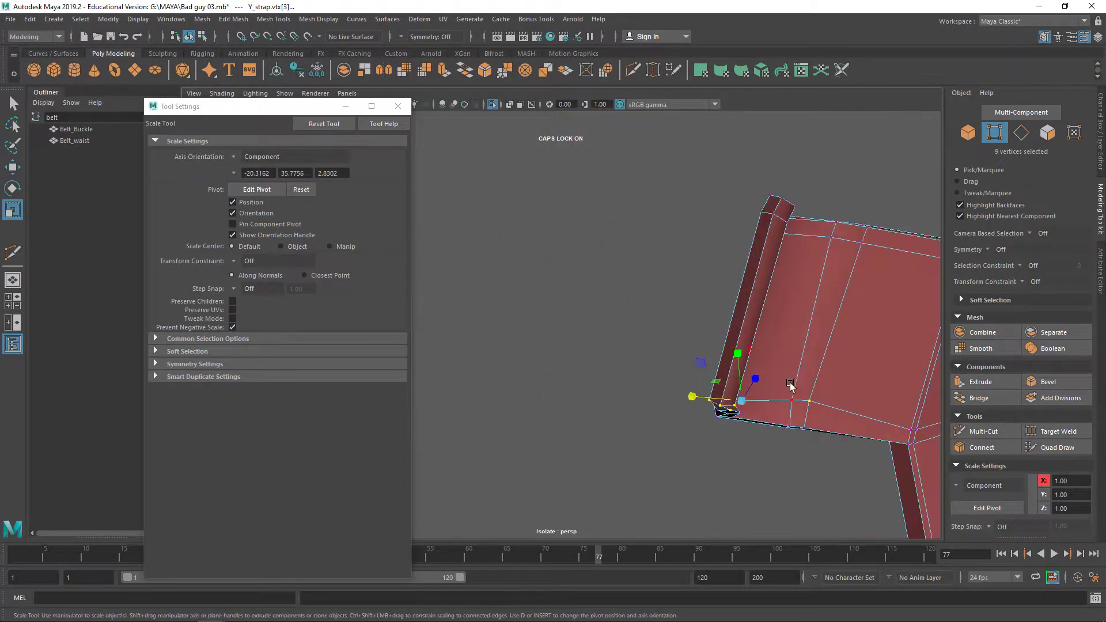
alt+drag(809, 406, 746, 409)
alt+right_drag(797, 423, 836, 437)
alt+middle_drag(836, 437, 613, 380)
key(f)
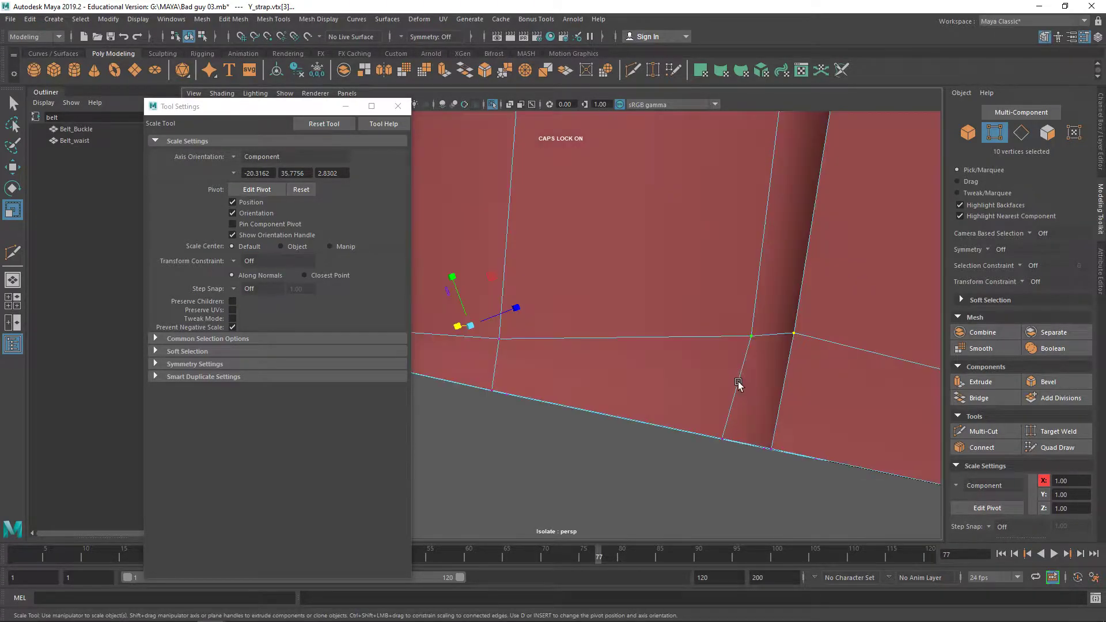
scroll(715, 376, down, 5)
alt+middle_drag(743, 390, 799, 423)
scroll(657, 380, up, 8)
scroll(673, 398, down, 4)
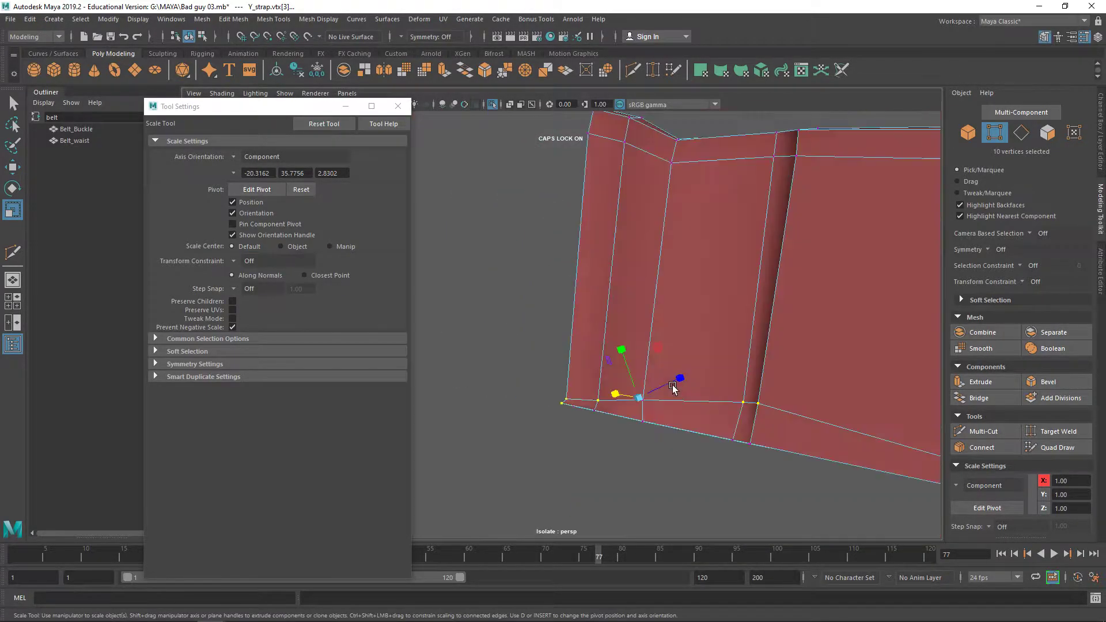
alt+middle_drag(657, 401, 596, 390)
alt+drag(580, 380, 836, 405)
alt+middle_drag(837, 405, 794, 406)
key(e)
key(r)
drag(534, 396, 523, 367)
drag(519, 321, 519, 321)
key(w)
key(r)
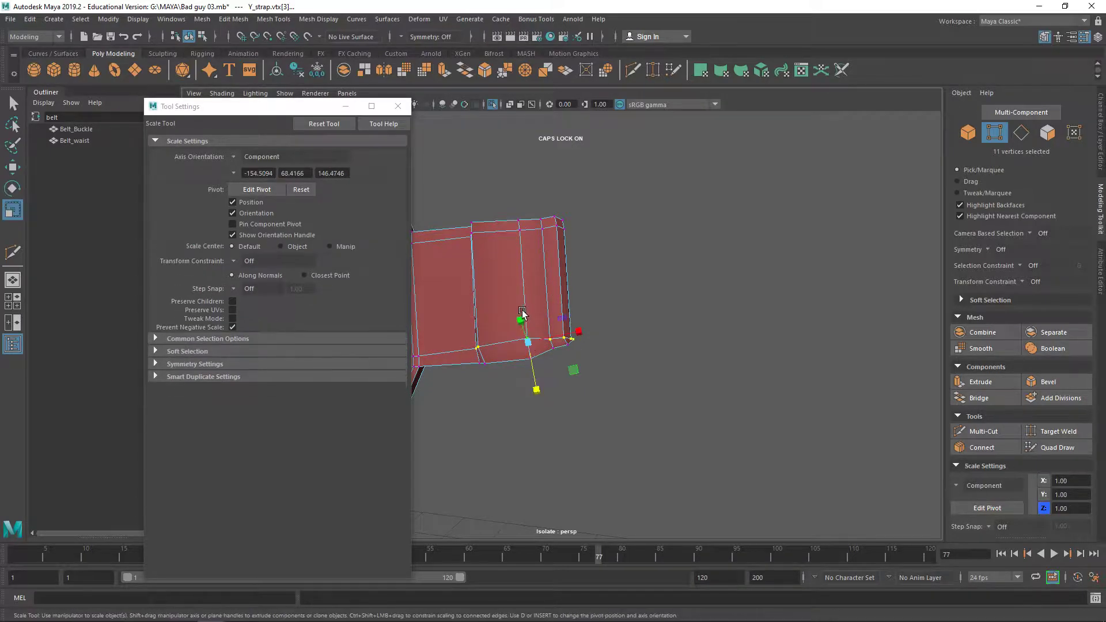
mouse_move(536, 391)
mouse_down()
mouse_move(545, 424)
mouse_move(541, 410)
mouse_up()
Step: Scale four lower-edge vertices near the bend by about 1.2 in Z and move a neighbouring vertex pair to about Y 6.28
click(484, 345)
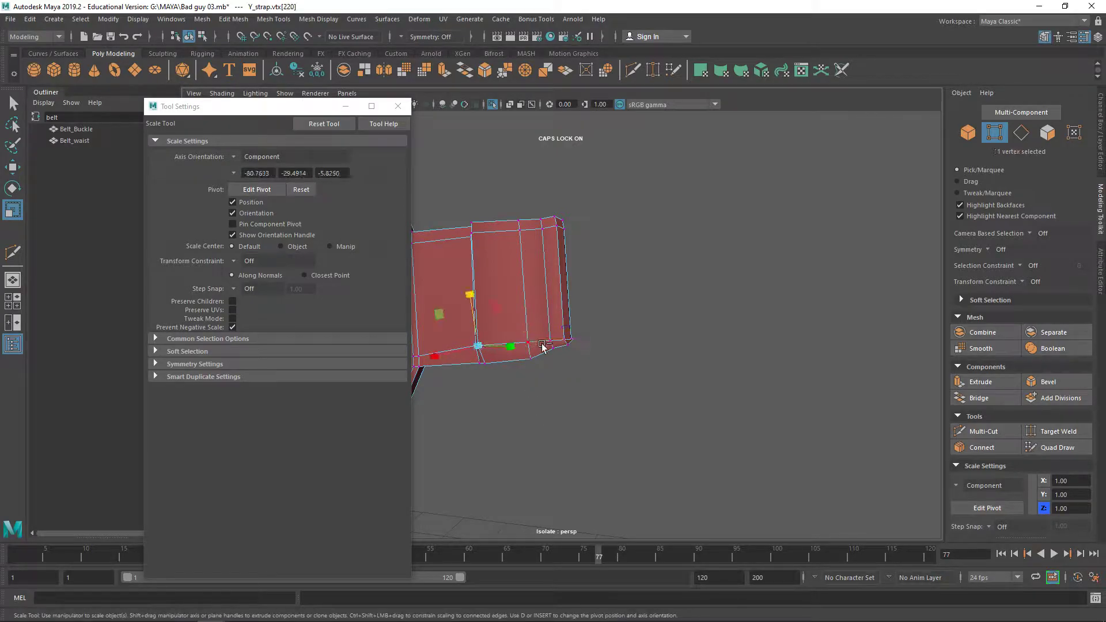
drag(599, 311, 512, 437)
drag(496, 394, 498, 403)
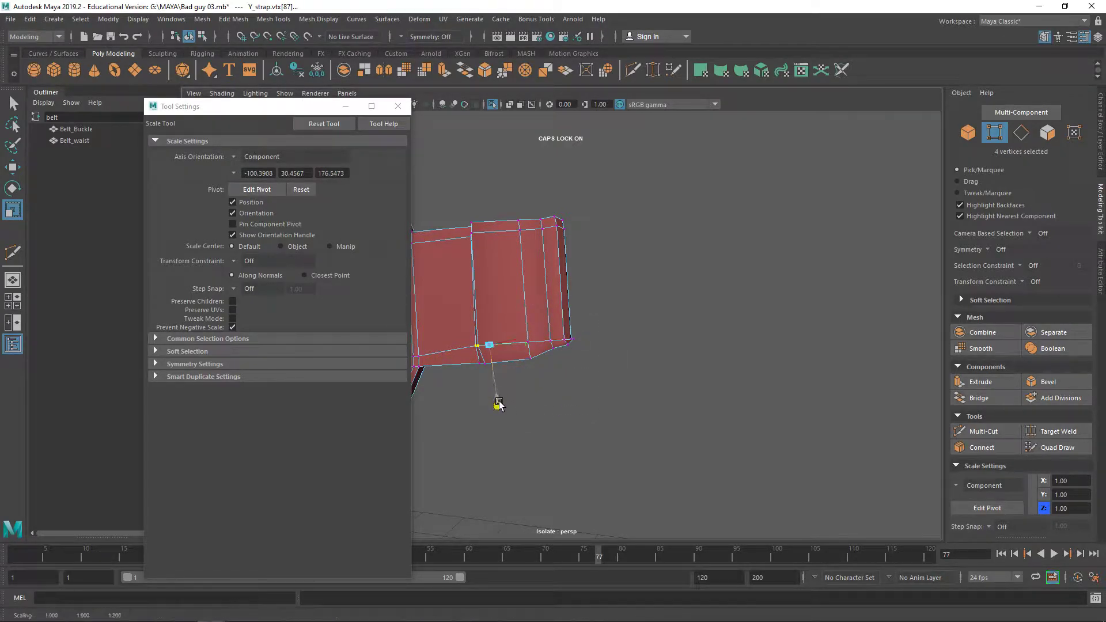
key(w)
drag(484, 296, 538, 311)
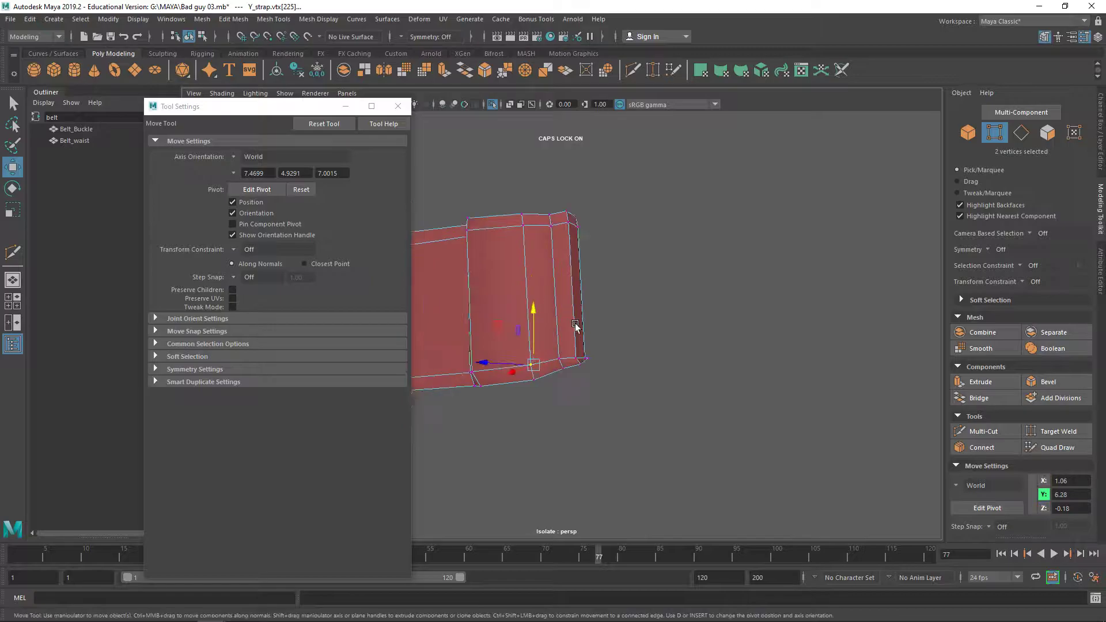
Step: Adjust the positions of the individual vertices at the lower corner of the strap's tip
scroll(576, 327, up, 5)
drag(607, 427, 492, 351)
alt+middle_drag(493, 350, 621, 415)
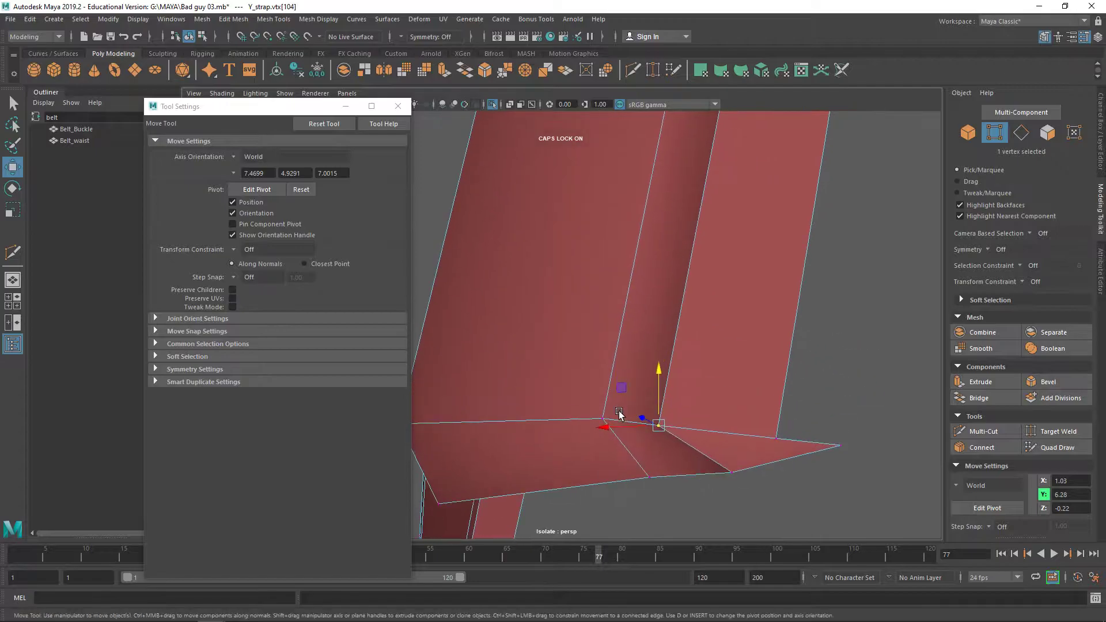
scroll(620, 414, down, 4)
shift+click(634, 361)
alt+drag(634, 363, 760, 369)
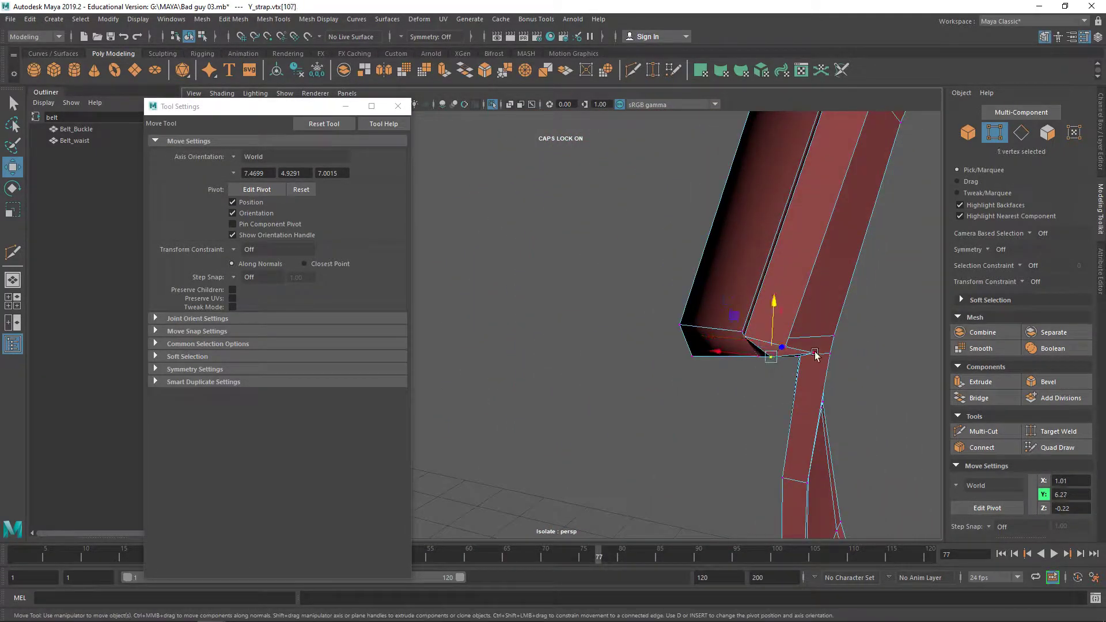
alt+drag(763, 405, 728, 319)
drag(719, 261, 697, 267)
alt+drag(819, 285, 690, 292)
Step: Select the two outermost vertices at the tip's lower corner and move them together to refine the corner
click(638, 393)
alt+drag(639, 394, 684, 311)
shift+click(629, 371)
drag(605, 375, 548, 371)
alt+drag(548, 372, 599, 334)
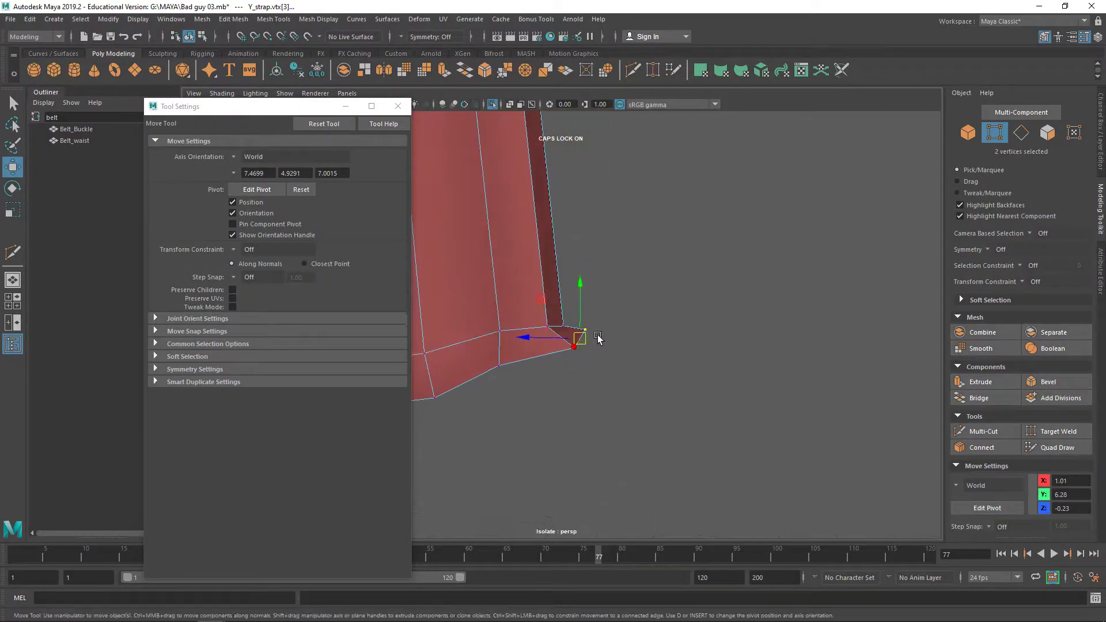
alt+drag(524, 321, 477, 337)
drag(568, 364, 551, 367)
Step: Move the single lower-edge vertex near the tip to about X 1.04, Y 6.26, Z -0.21
click(635, 362)
drag(637, 311, 673, 344)
drag(521, 316, 531, 387)
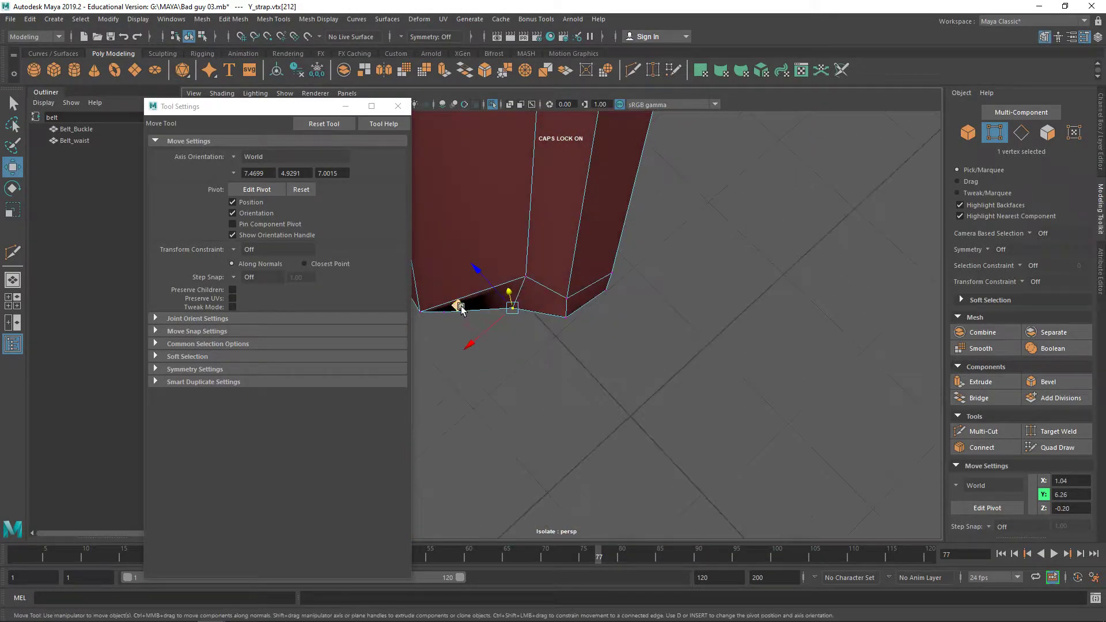
drag(458, 308, 476, 377)
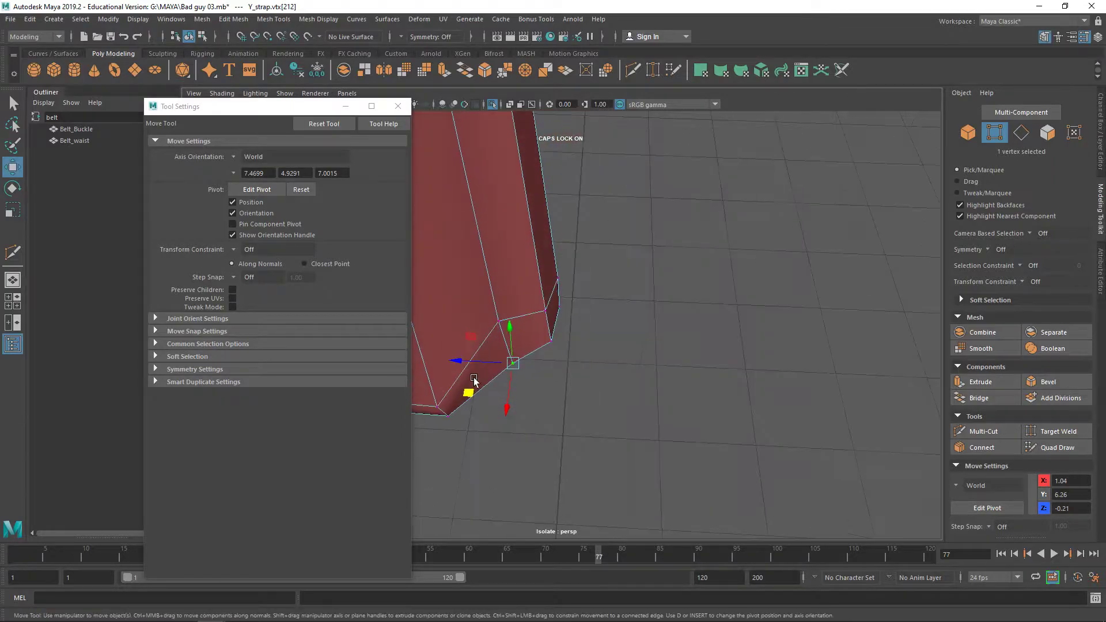
Step: Select two vertices along the lower outer edge of the strap's short end and move them along X
click(451, 414)
alt+drag(452, 414, 822, 381)
shift+click(827, 210)
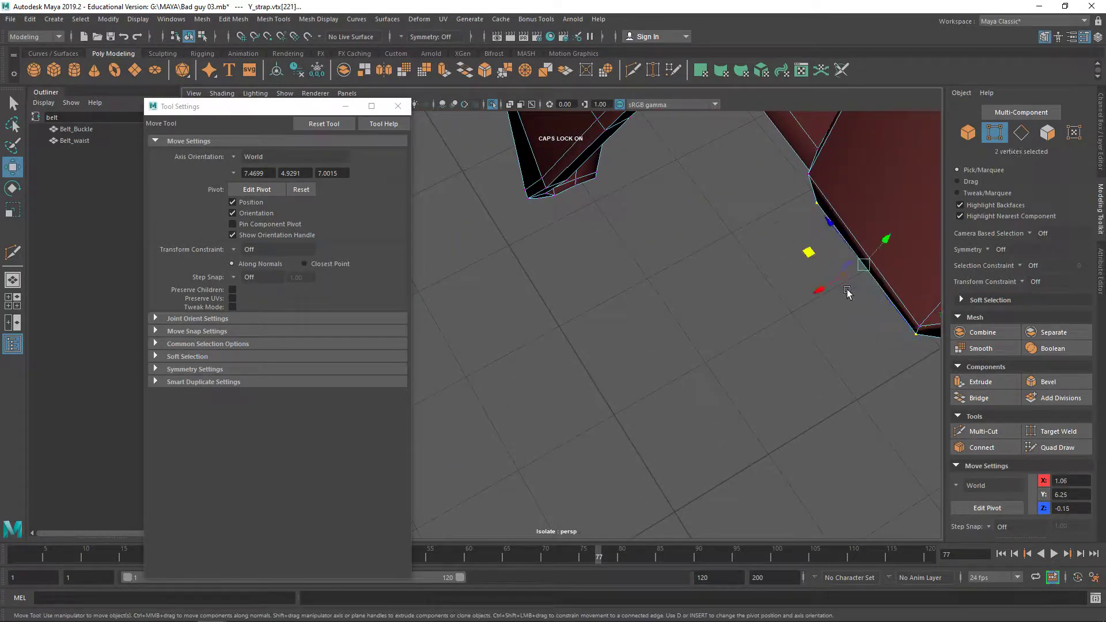
drag(818, 286, 653, 311)
Step: Select the two inner underside vertices between the strap's bends and move them along X
click(630, 270)
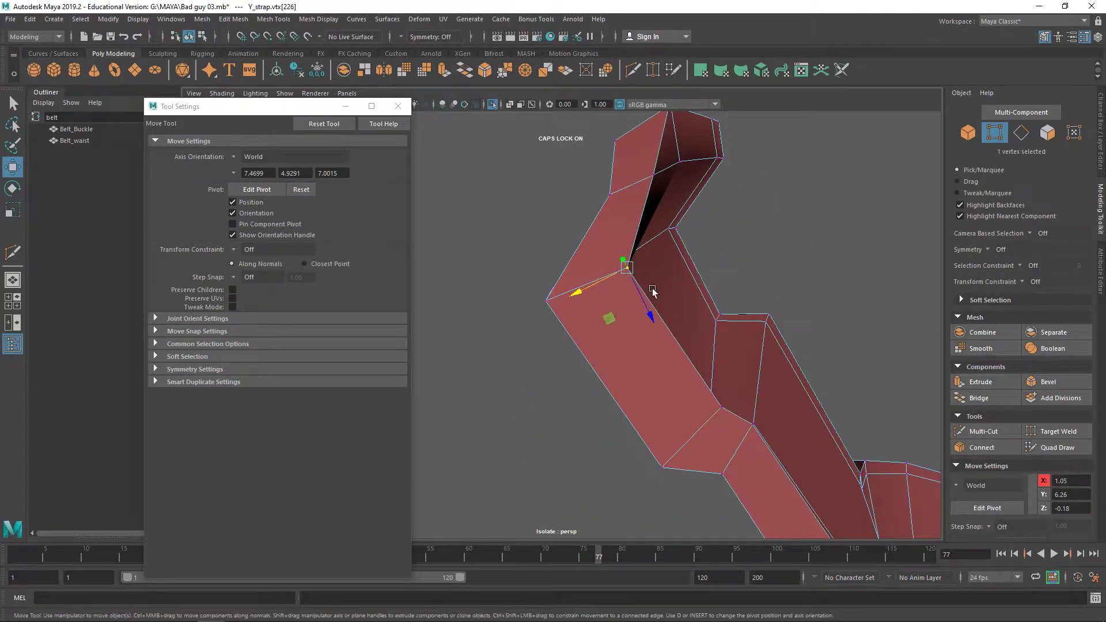
shift+click(716, 392)
key(ctrl+z)
shift+click(721, 408)
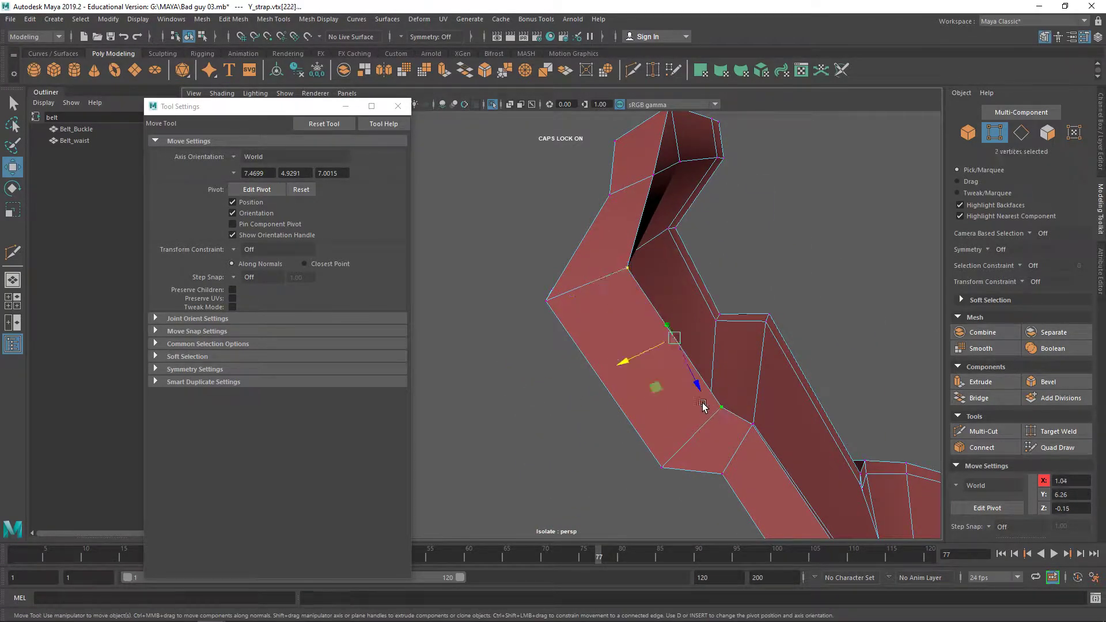
drag(638, 361, 533, 420)
Step: Try to reposition the underside vertices of the strap's short end, first singly and with another vertex added
click(696, 396)
alt+drag(699, 403, 674, 477)
click(669, 495)
drag(701, 440, 706, 461)
alt+drag(610, 431, 628, 436)
key(ctrl+z)
shift+click(530, 394)
drag(625, 398, 618, 349)
key(ctrl+z)
alt+drag(704, 391, 656, 420)
key(ctrl+z)
Step: Raise the selected lower-edge vertices of the strap's short end along Y
alt+drag(681, 455, 654, 445)
drag(636, 397, 647, 297)
click(697, 362)
click(701, 332)
Step: Switch to face editing and select the underside face at the tip of the strap's short end
right_drag(640, 293, 638, 326)
alt+drag(639, 325, 654, 291)
click(744, 354)
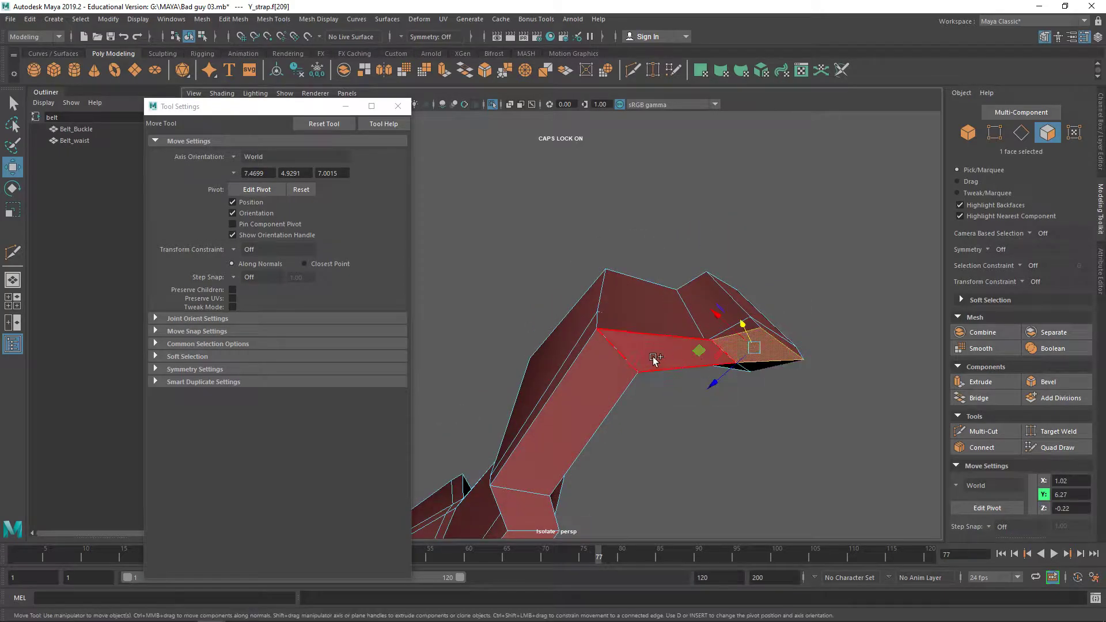
Step: Select the four side faces along the lower edge of the Y-strap's short end and scale them along one axis
shift+click(653, 359)
shift+click(594, 393)
shift+click(542, 500)
alt+middle_drag(588, 502, 828, 237)
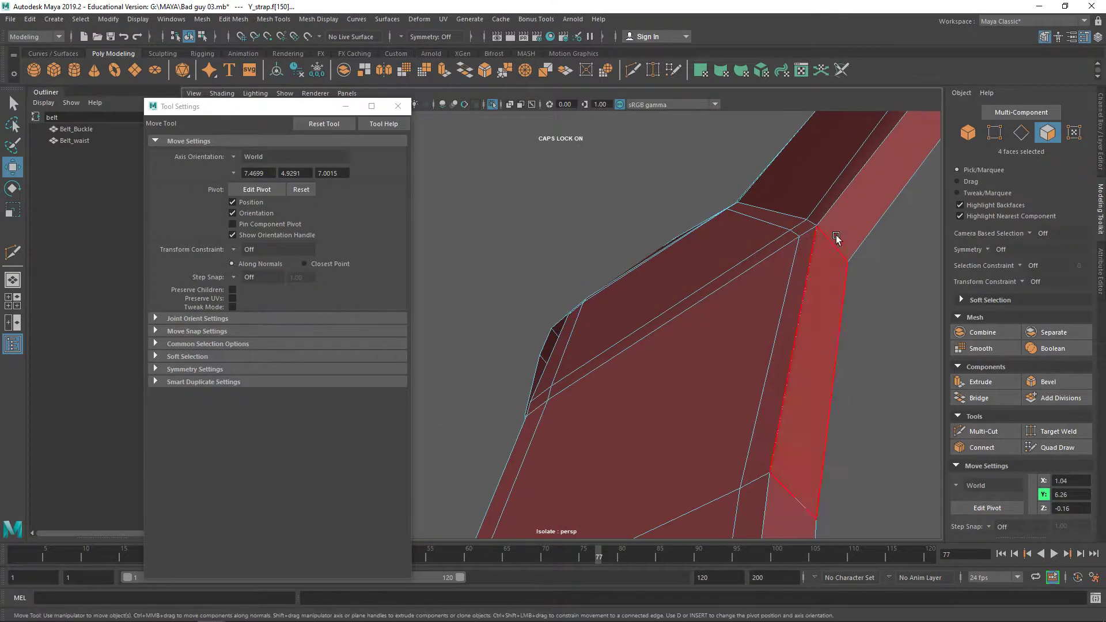
scroll(852, 259, down, 5)
alt+drag(864, 271, 859, 375)
key(e)
key(r)
alt+drag(663, 373, 725, 282)
scroll(714, 288, up, 3)
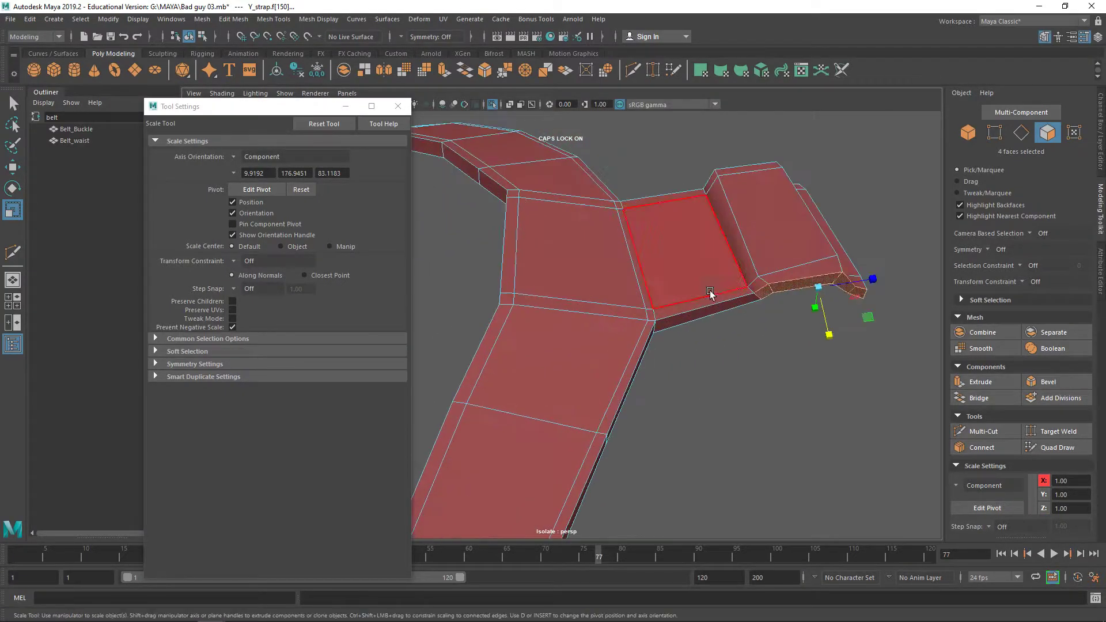
drag(829, 335, 827, 383)
Step: Rotate the four lower side faces of the strap's end slightly and nudge them into position
key(w)
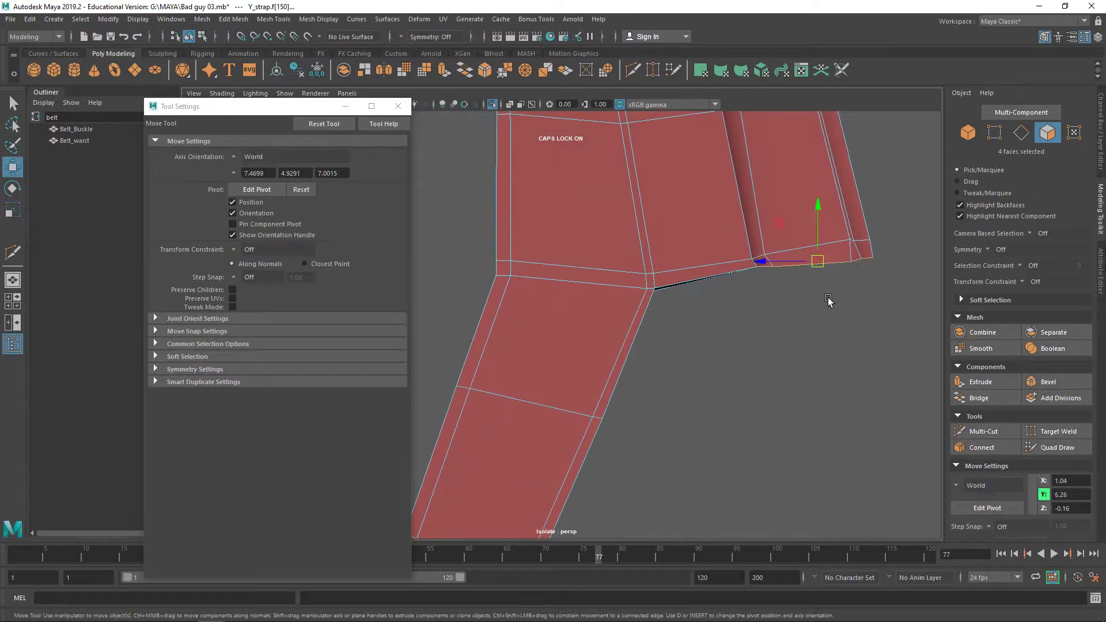
key(e)
drag(800, 311, 798, 312)
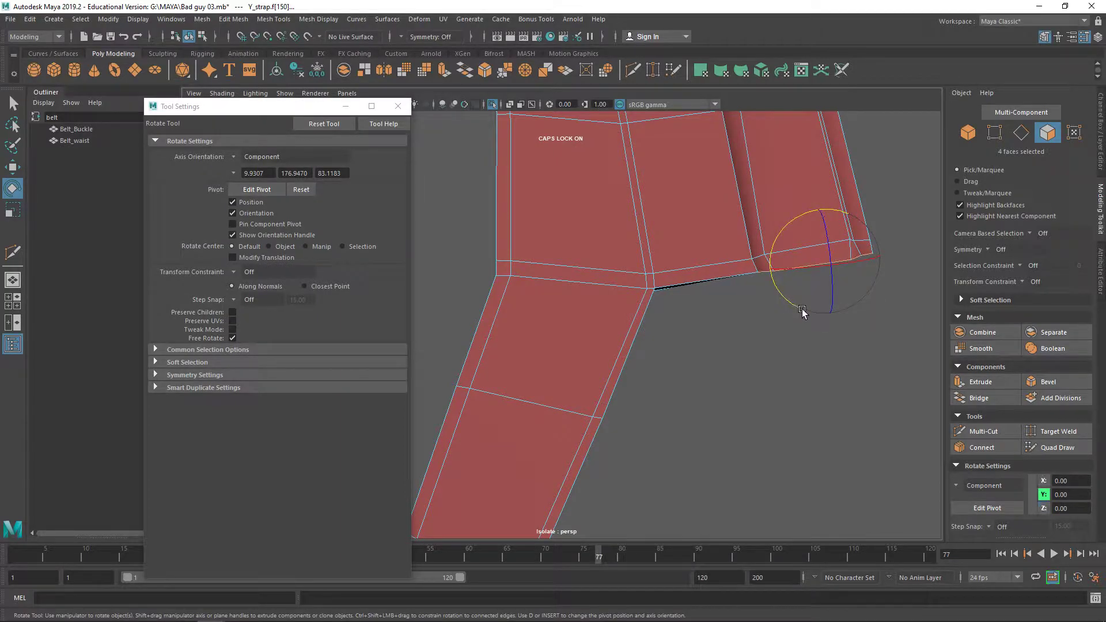
key(w)
middle_drag(777, 219, 773, 218)
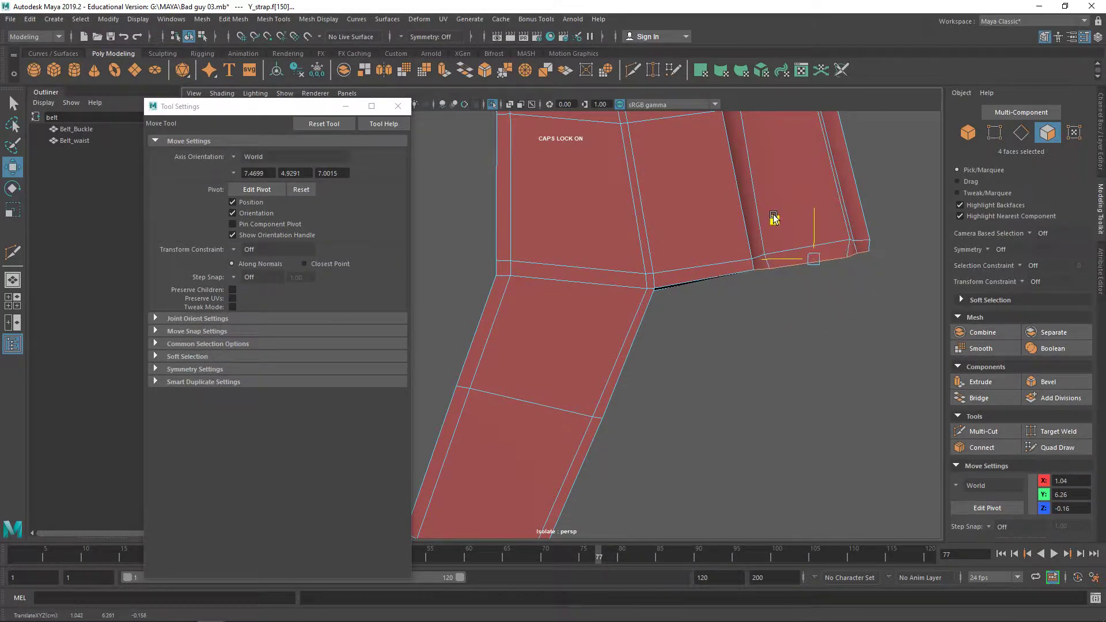
right_drag(883, 246, 827, 306)
key(ctrl+1)
alt+middle_drag(827, 305, 754, 350)
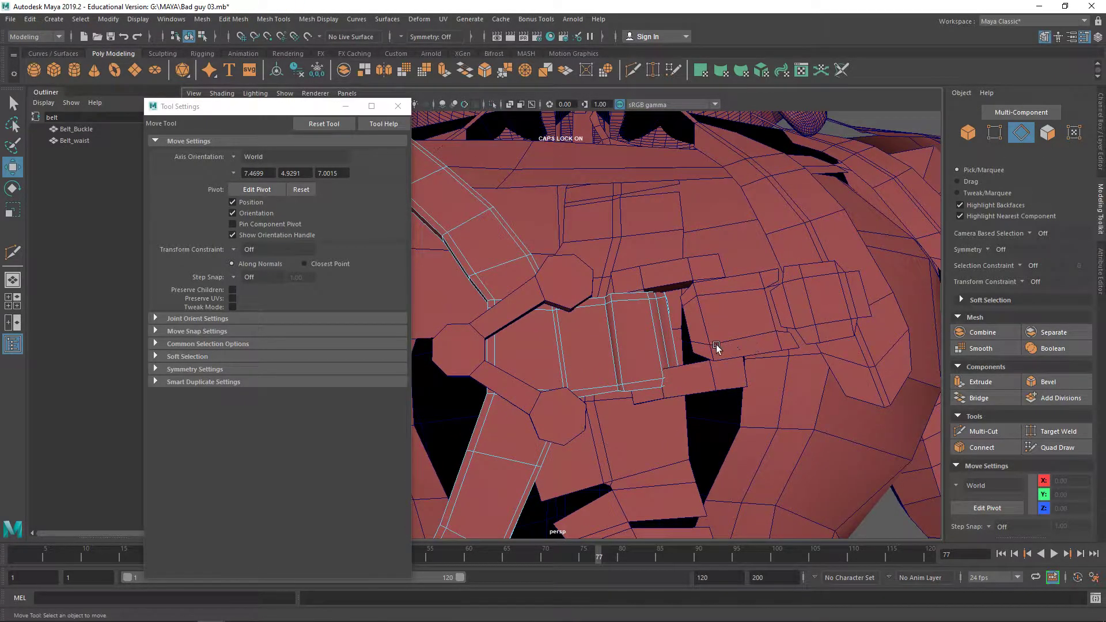
key(ctrl+z)
key(ctrl+z)
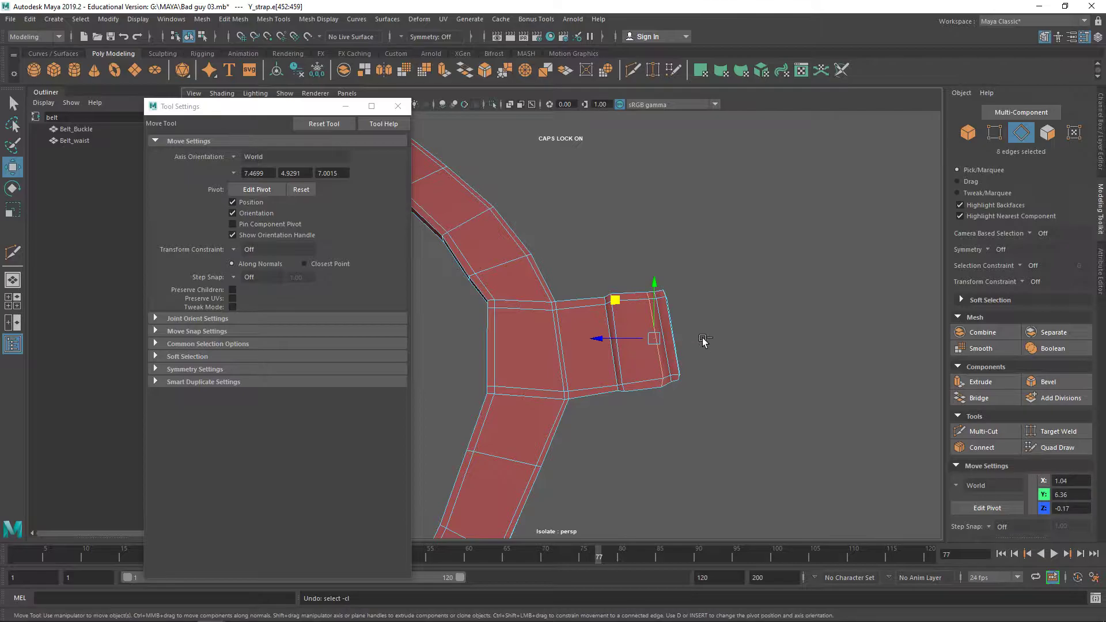
key(ctrl+z)
Step: Show the rest of the model and raise the strap end's lower side faces and its 20 lower-edge vertices
key(ctrl+1)
drag(650, 328, 651, 325)
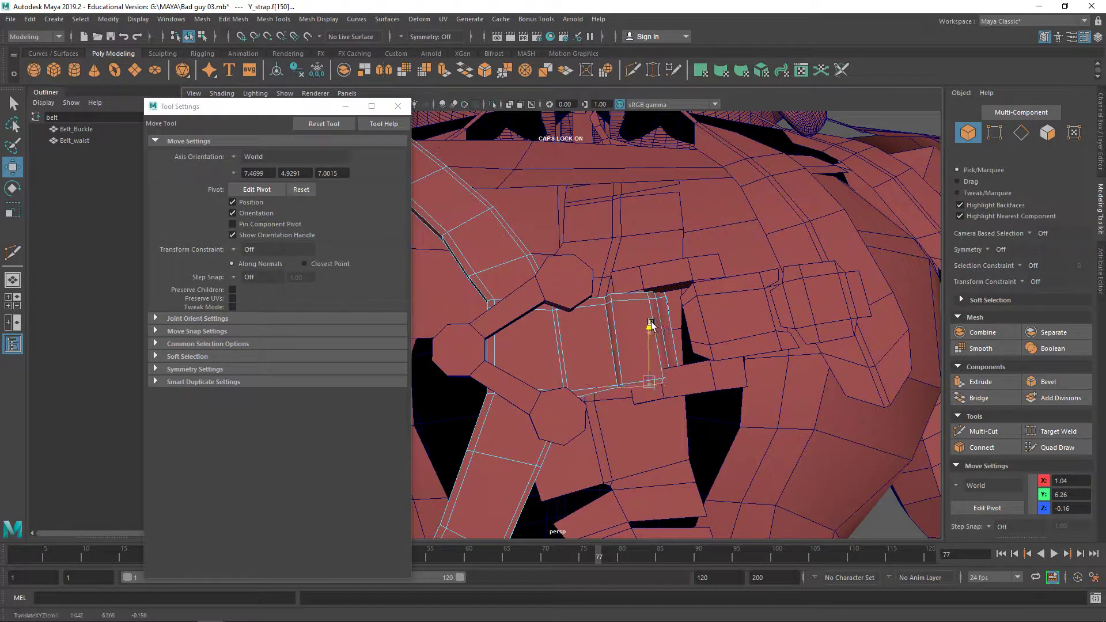
right_drag(612, 293, 617, 368)
right_drag(610, 267, 630, 386)
right_drag(572, 272, 571, 273)
drag(606, 363, 716, 436)
middle_drag(615, 342, 615, 330)
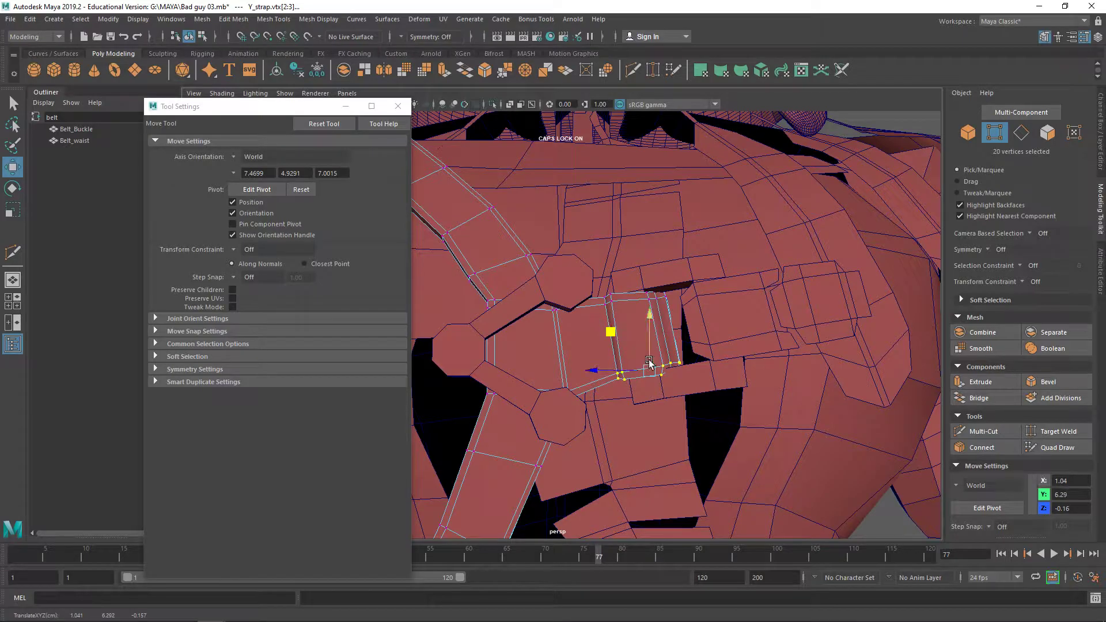
Step: Raise the lower vertices around the strap's outer tip to narrow it inside the clasp
ctrl+drag(604, 350, 620, 396)
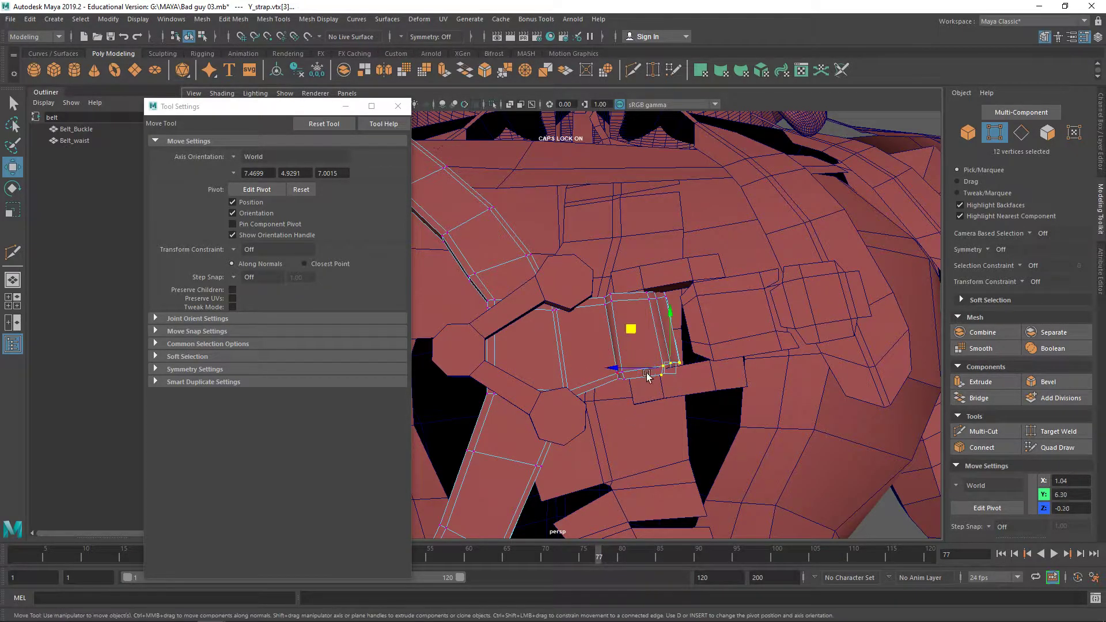
drag(672, 330, 664, 320)
drag(667, 393, 667, 393)
drag(660, 316, 660, 317)
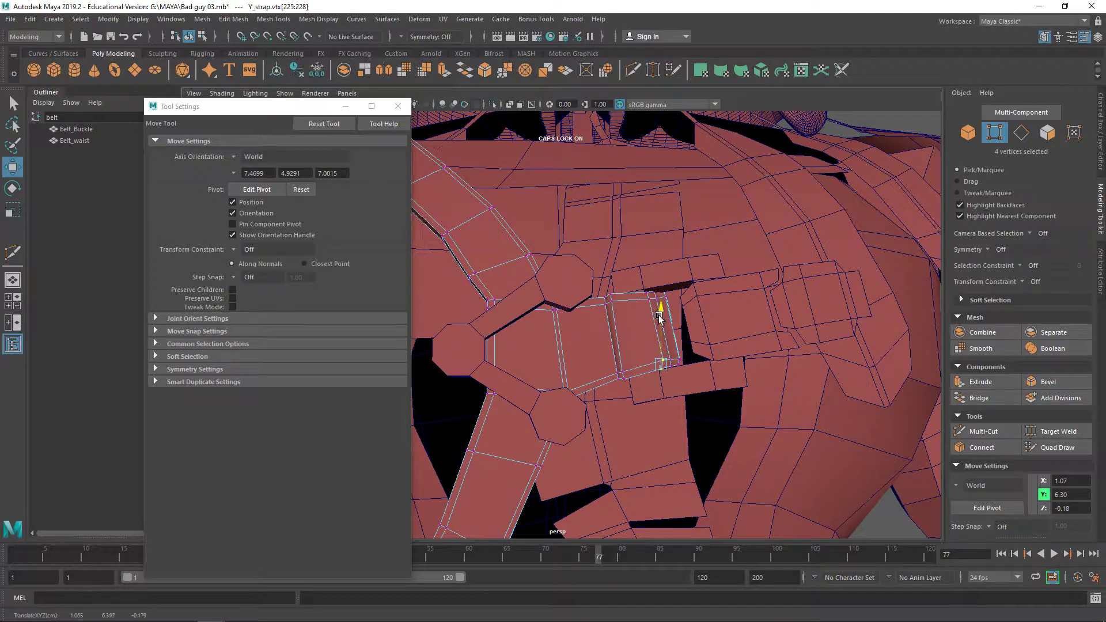
Step: Raise the lower vertices beside the octagonal connector and those at the inner bend of the strap's short end
drag(547, 375, 599, 423)
drag(568, 348, 567, 337)
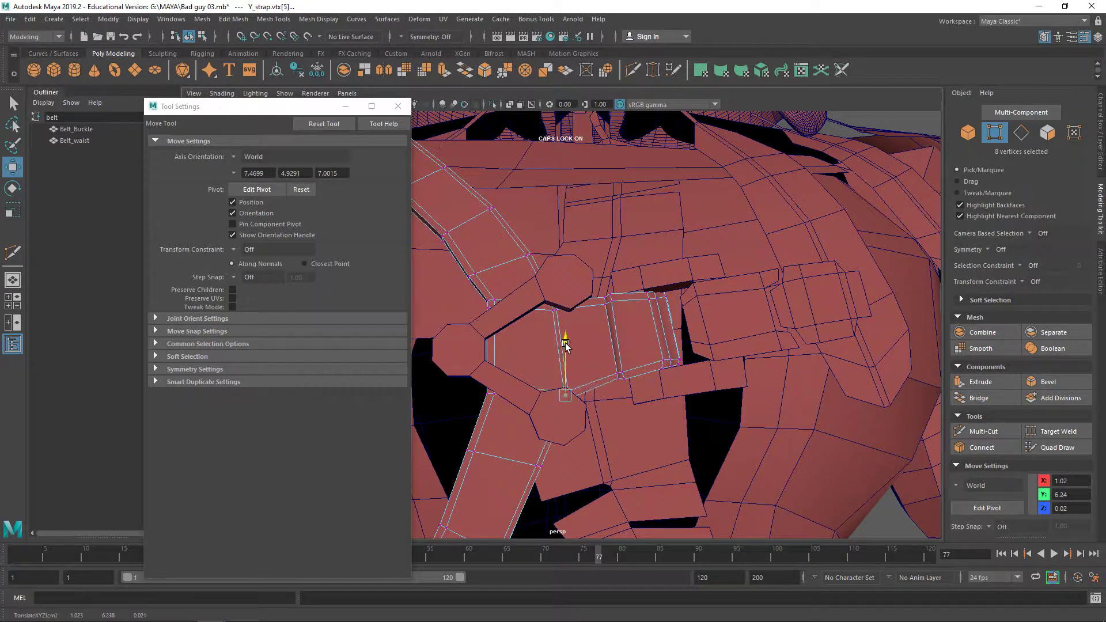
drag(631, 399, 614, 366)
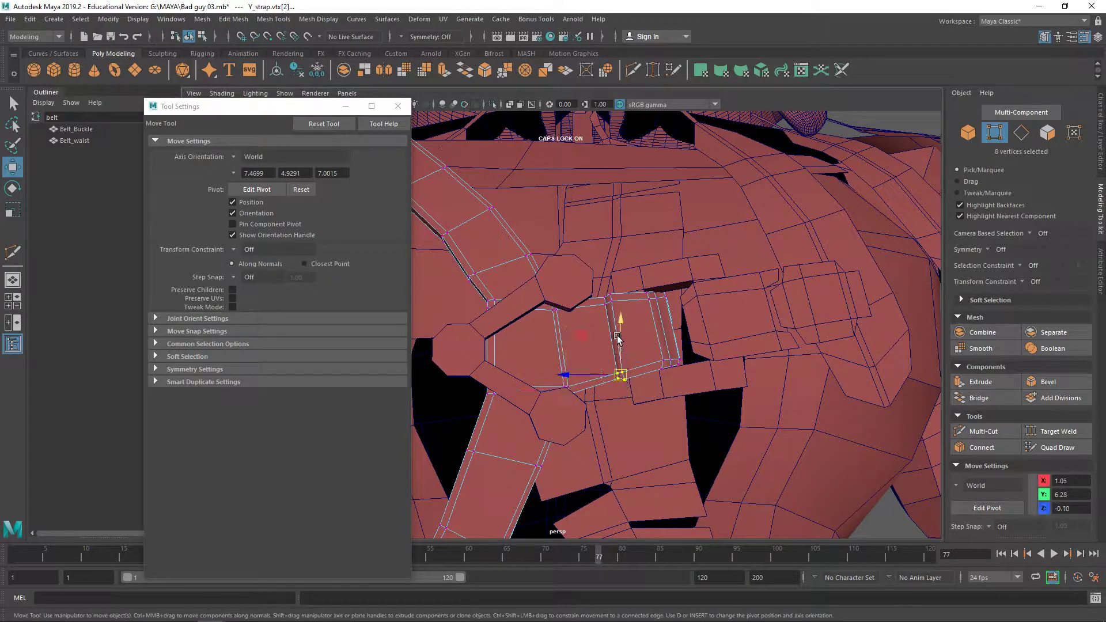
alt+drag(605, 301, 666, 337)
scroll(653, 310, up, 5)
mouse_move(634, 385)
middle_down()
mouse_move(639, 375)
mouse_move(626, 369)
middle_up()
Step: Reposition the lower vertex groups at the outer bend and tip of the strap so they line up with the clasp
drag(720, 346, 789, 441)
drag(745, 342, 752, 340)
drag(658, 333, 743, 460)
drag(752, 341, 758, 296)
drag(698, 397, 696, 389)
drag(695, 317, 672, 336)
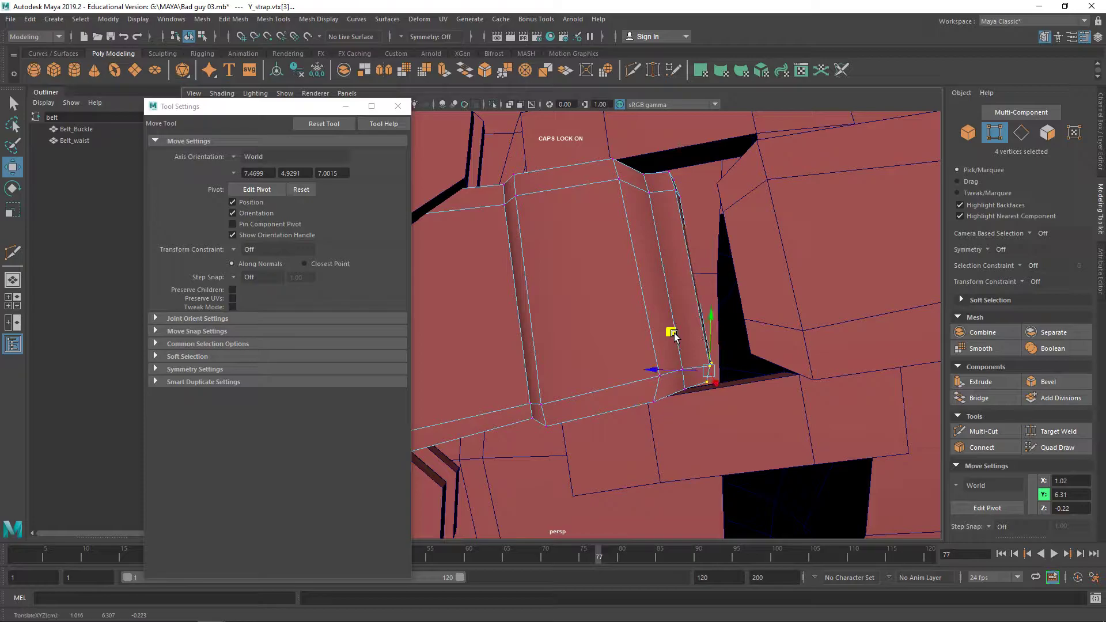
Step: Set the Rotate tool's axis orientation to Object and fine-tune the four lower tip vertices' angle and position
key(e)
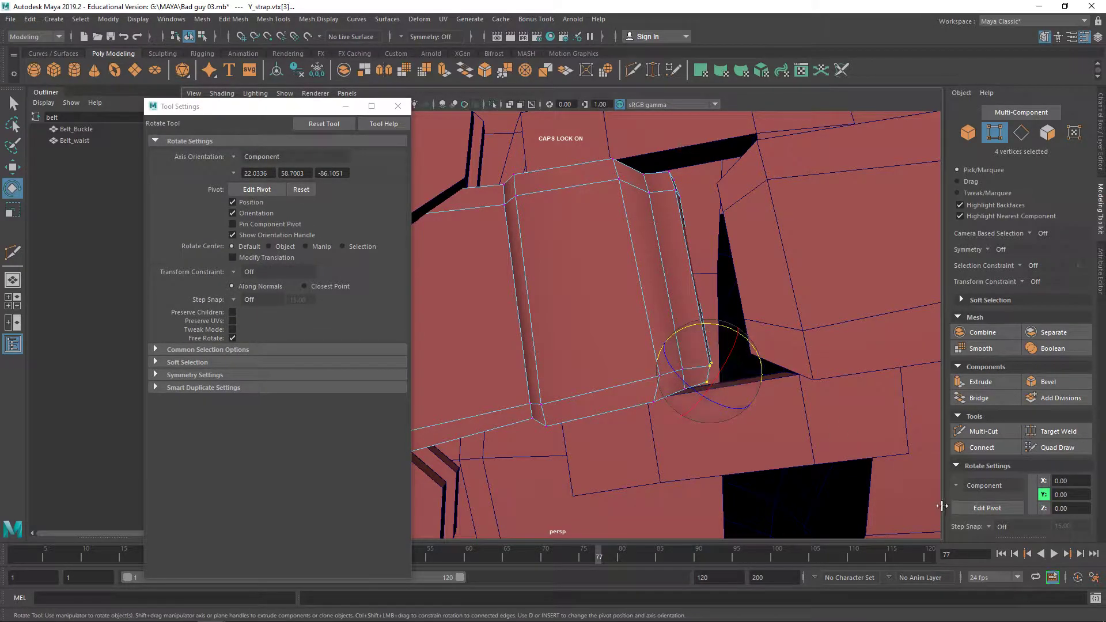
click(982, 485)
click(981, 494)
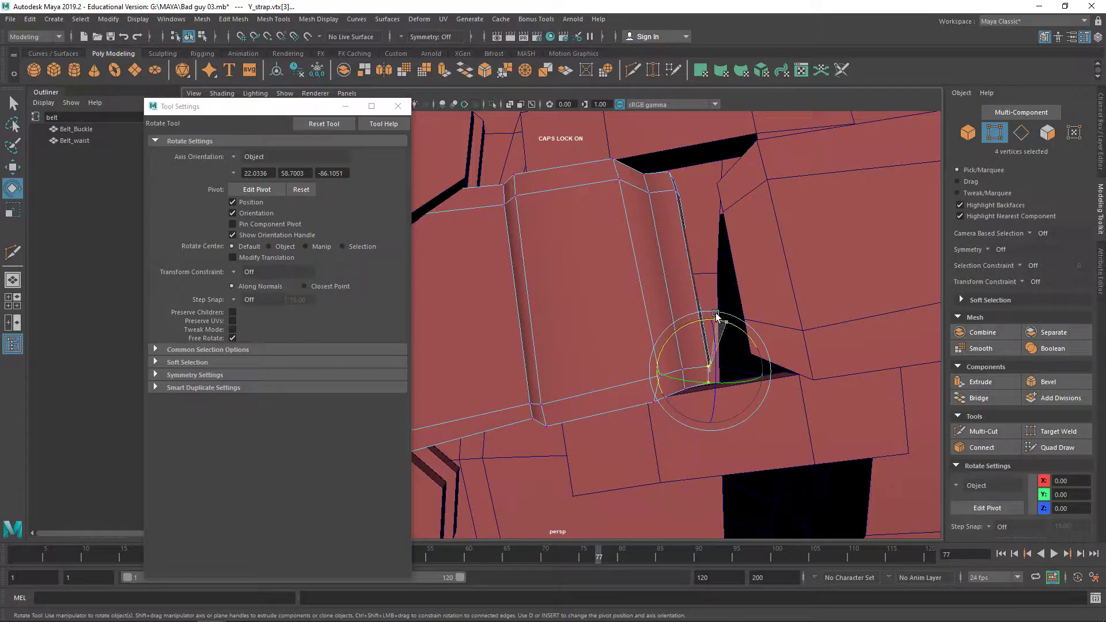
key(w)
drag(667, 370, 666, 369)
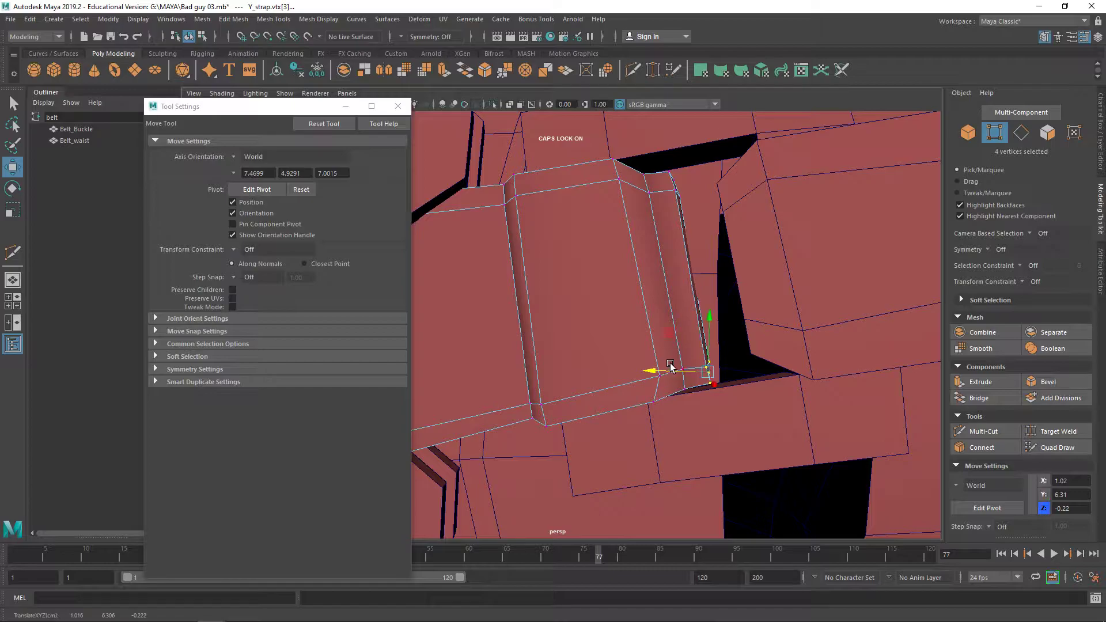
key(e)
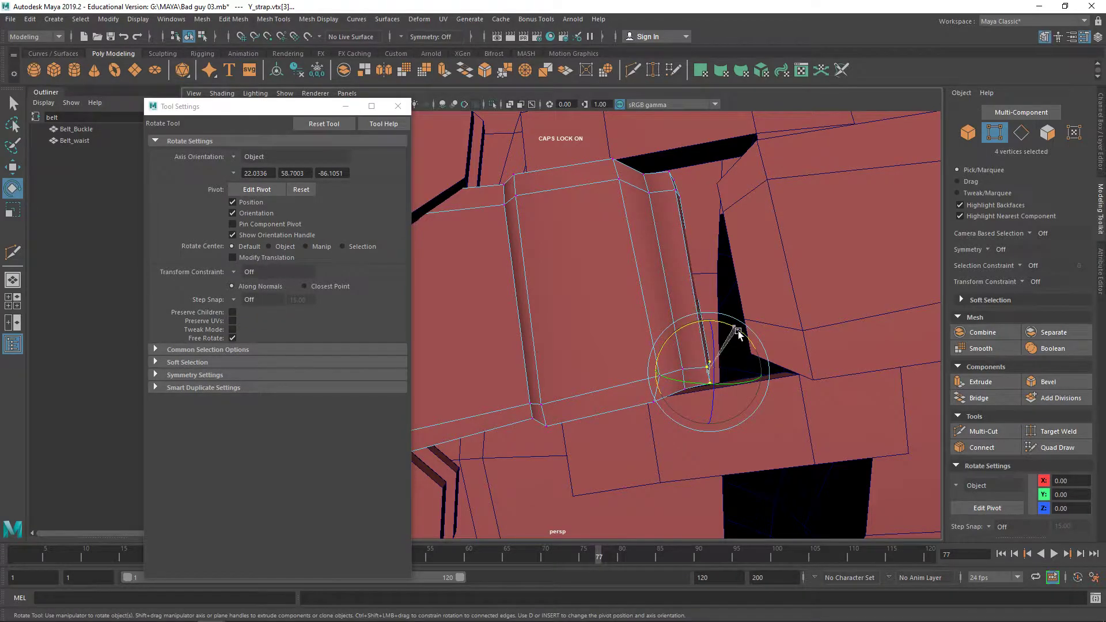
Step: Return to object selection, deselect the strap and inspect how its end fits the surrounding clasp from a low angle
alt+drag(700, 383, 709, 282)
scroll(738, 280, down, 4)
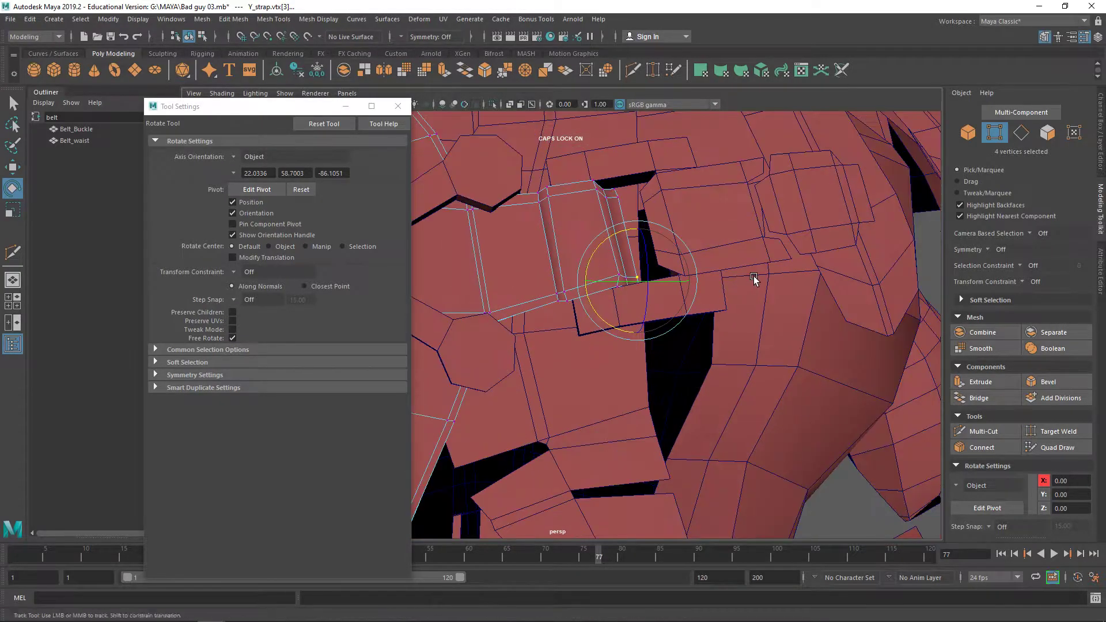
alt+middle_drag(752, 276, 779, 373)
right_drag(703, 284, 761, 232)
scroll(763, 231, down, 6)
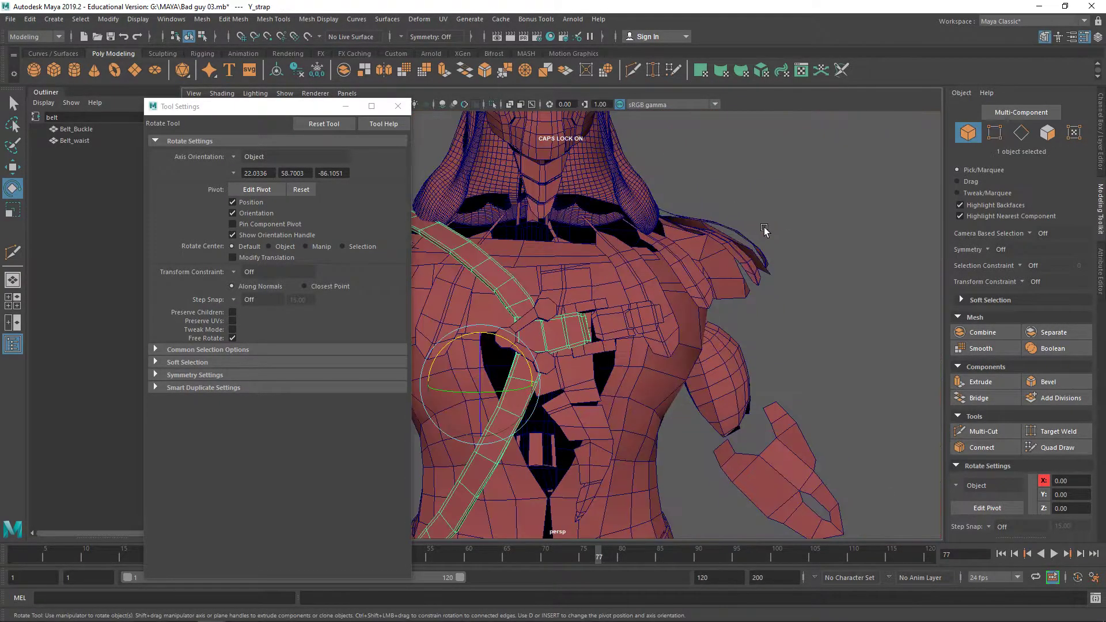
click(818, 182)
scroll(848, 196, up, 2)
alt+drag(848, 197, 723, 180)
scroll(669, 258, up, 3)
alt+drag(669, 258, 606, 328)
right_drag(606, 328, 605, 247)
double_click(599, 329)
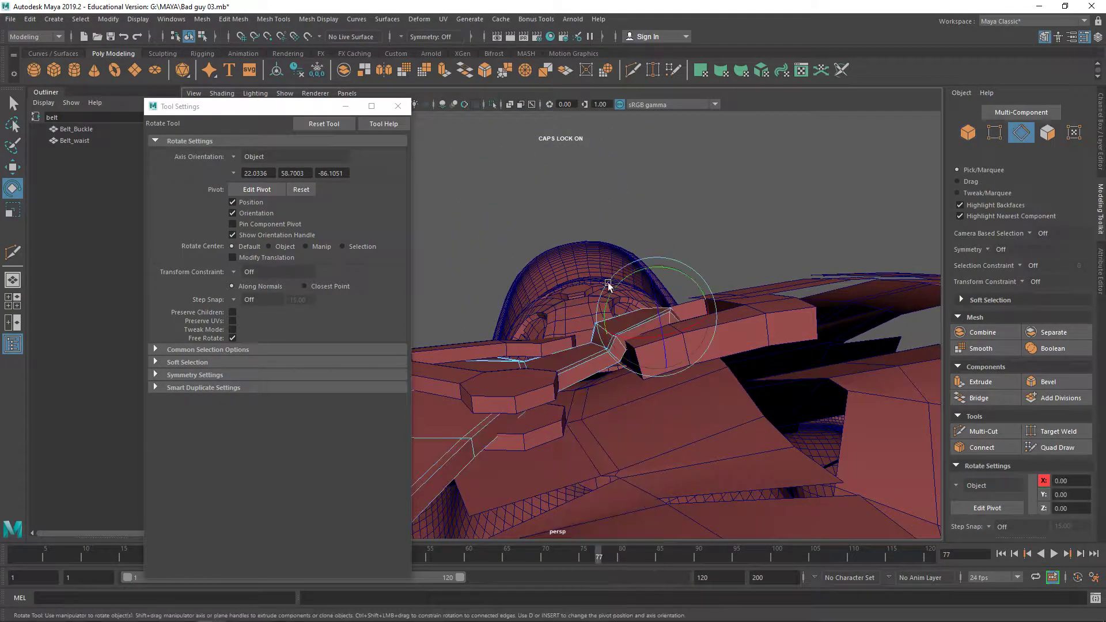
right_drag(616, 353, 706, 278)
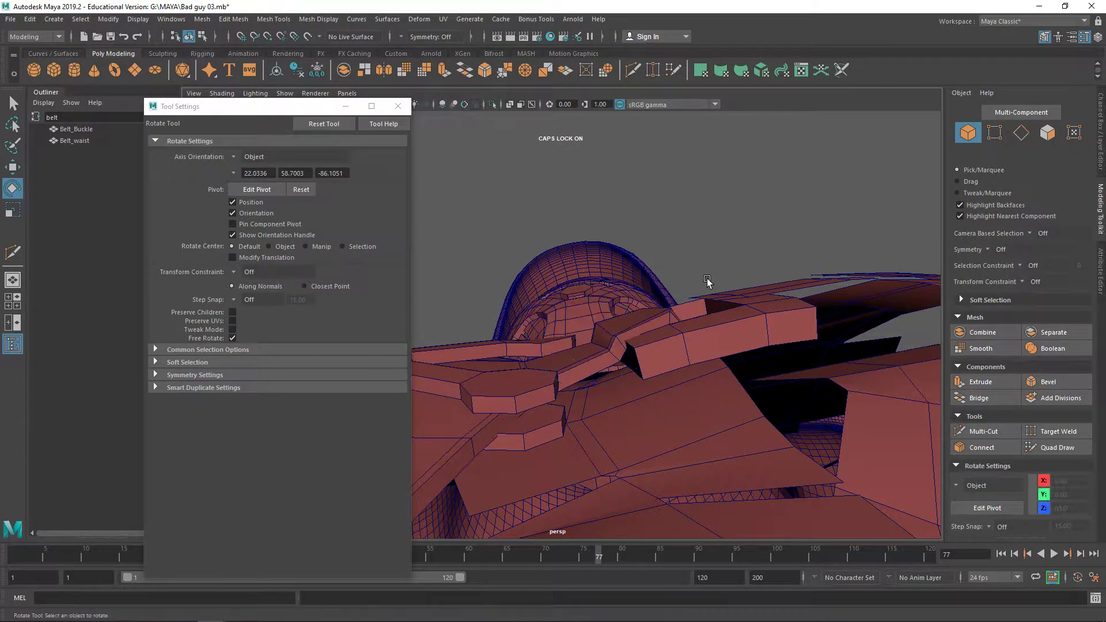
right_drag(617, 334, 604, 256)
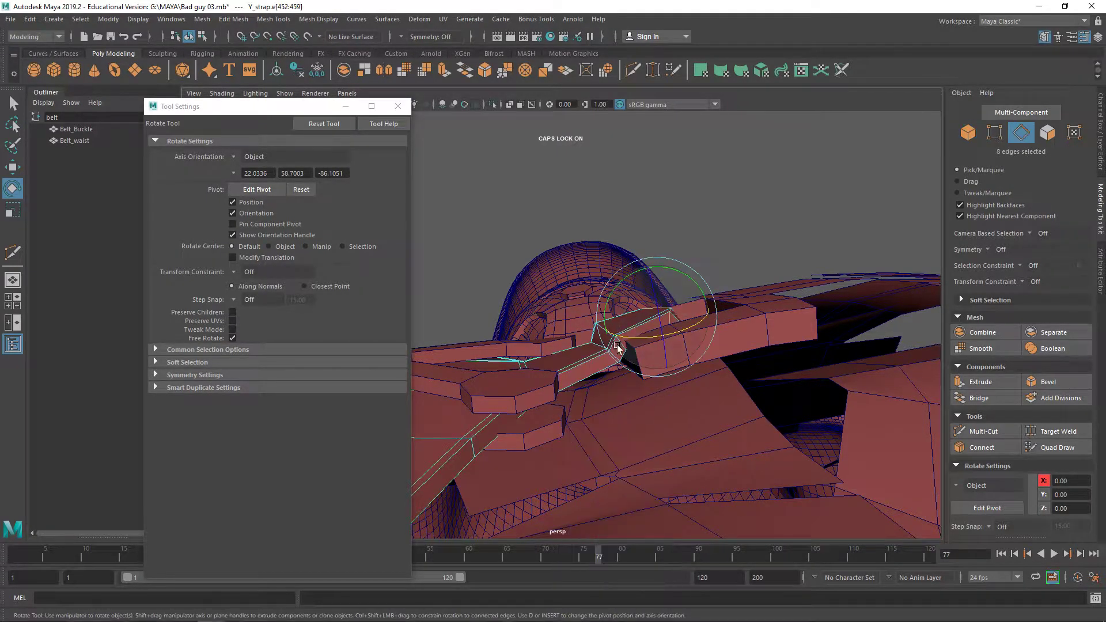
scroll(608, 345, up, 3)
key(ctrl+1)
key(ctrl+1)
Step: Isolate the whole Y-shaped strap in the viewport
right_drag(622, 350, 712, 256)
key(ctrl+1)
mouse_move(672, 293)
right_down()
mouse_move(672, 320)
mouse_move(760, 256)
right_up()
click(771, 252)
key(ctrl+1)
click(686, 318)
key(ctrl+1)
right_drag(686, 318, 666, 289)
alt+drag(666, 290, 619, 311)
Step: Select the edge loop at the inner bend of the strap's short end and scale it
right_drag(619, 303, 611, 262)
double_click(630, 297)
key(f)
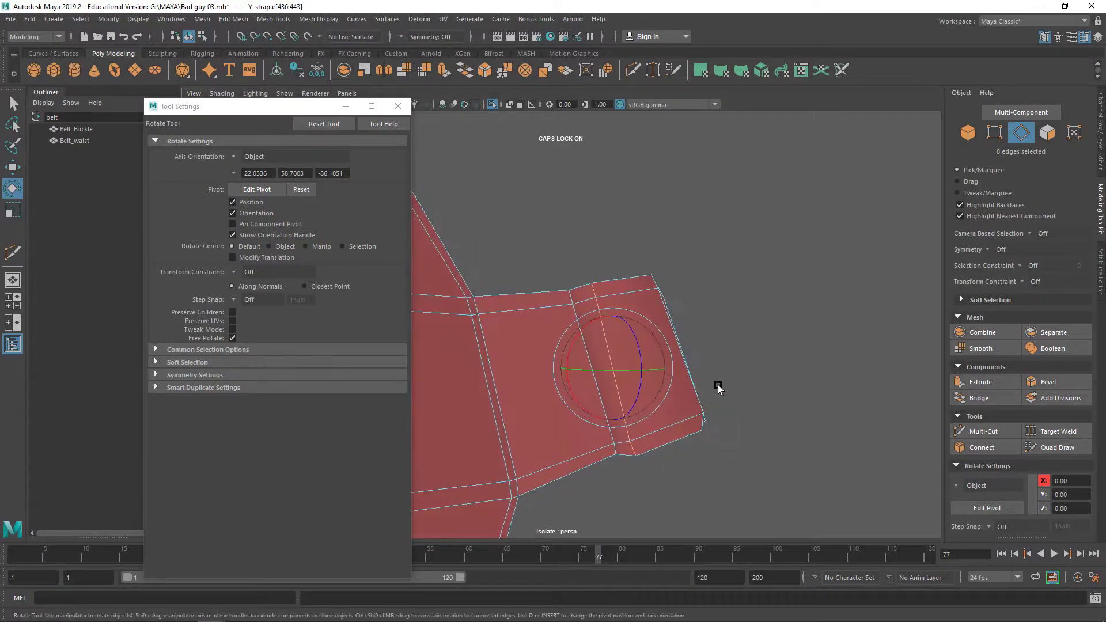
key(r)
drag(660, 354, 606, 364)
Step: Show the full model, move the bend's edge loop to reshape the step, and undo the trial move of the adjacent loop
key(ctrl+1)
mouse_move(703, 354)
alt+mouse_down()
mouse_move(649, 395)
mouse_move(667, 400)
mouse_move(695, 331)
mouse_move(687, 310)
mouse_move(703, 444)
mouse_move(705, 334)
alt+mouse_up()
key(w)
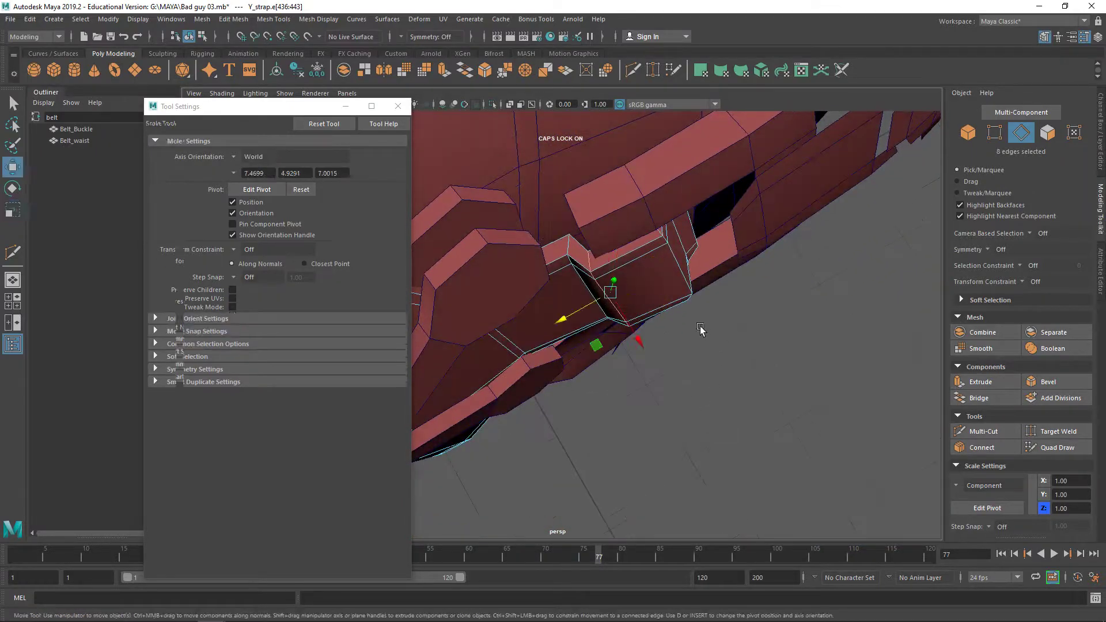
drag(601, 343, 603, 289)
double_click(566, 244)
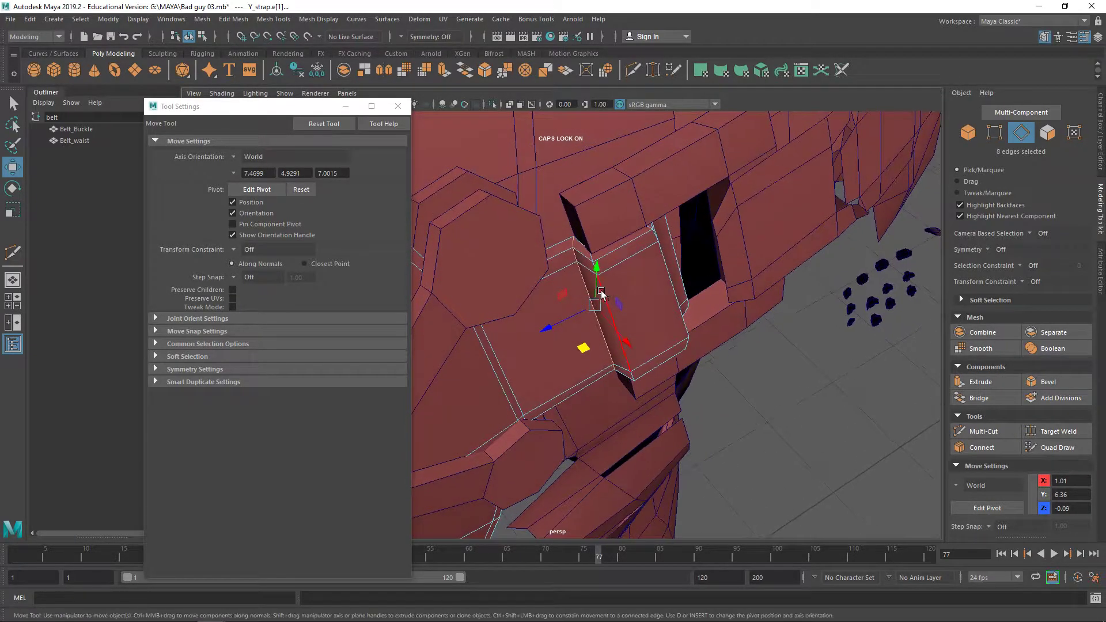
key(ctrl+z)
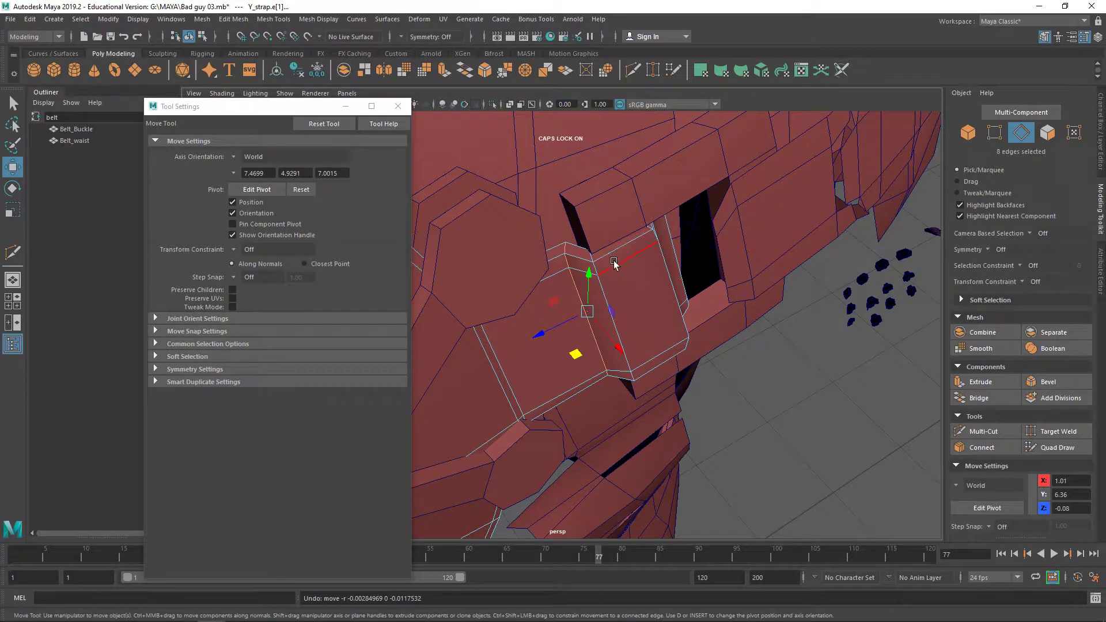
Step: Try to insert an extra edge loop across the strap's inner bend with Multi-Cut
click(633, 69)
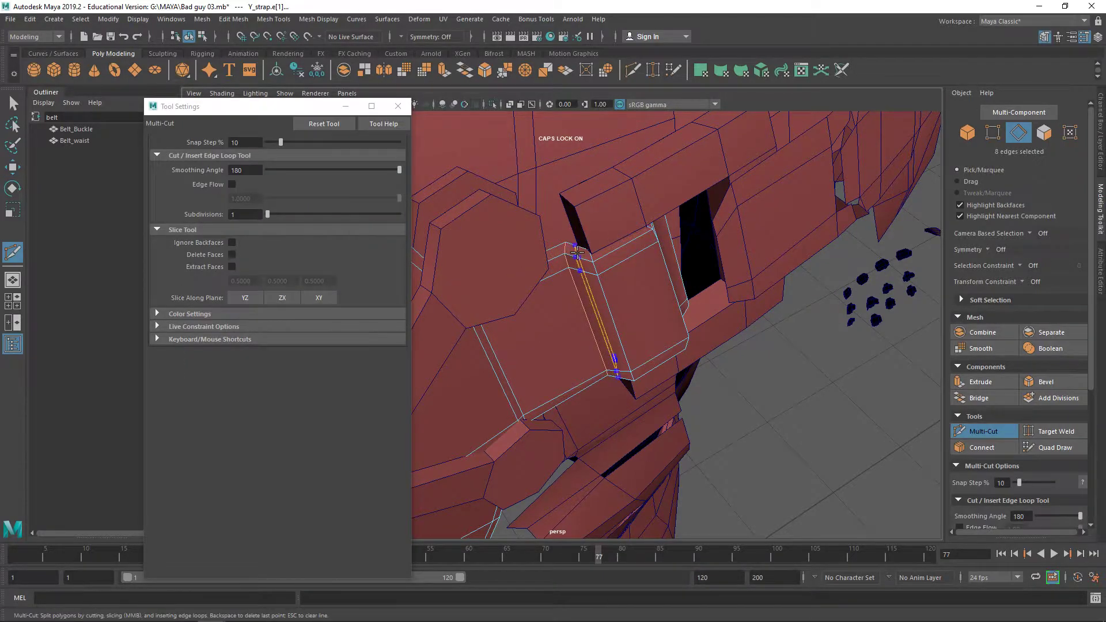
alt+drag(704, 237, 670, 294)
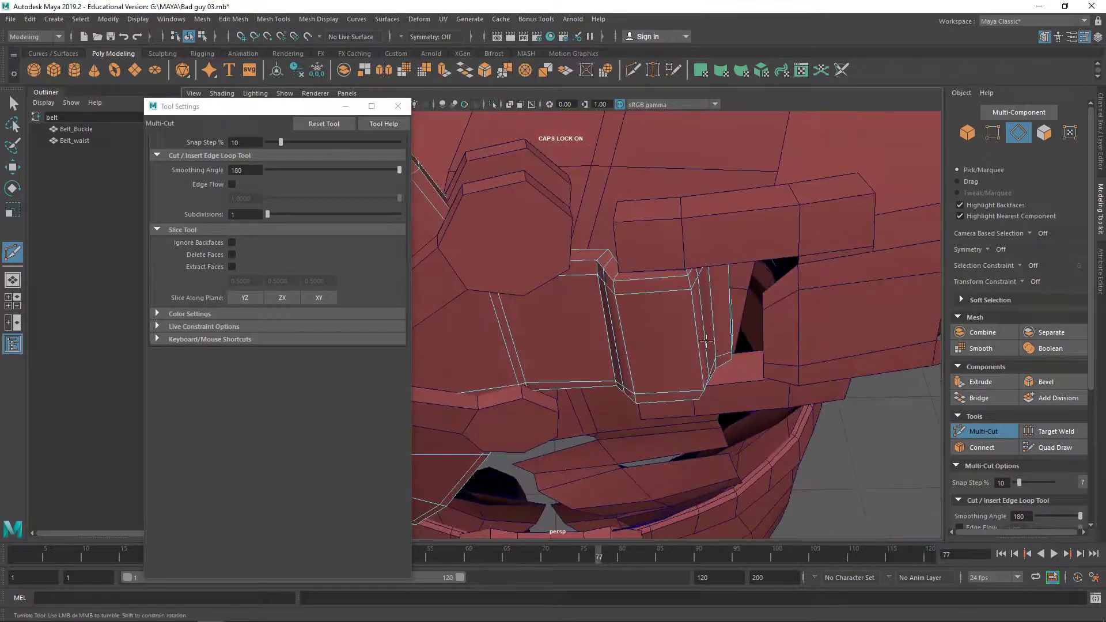
ctrl+click(664, 297)
alt+drag(664, 297, 616, 281)
key(q)
right_drag(616, 281, 617, 313)
key(ctrl+z)
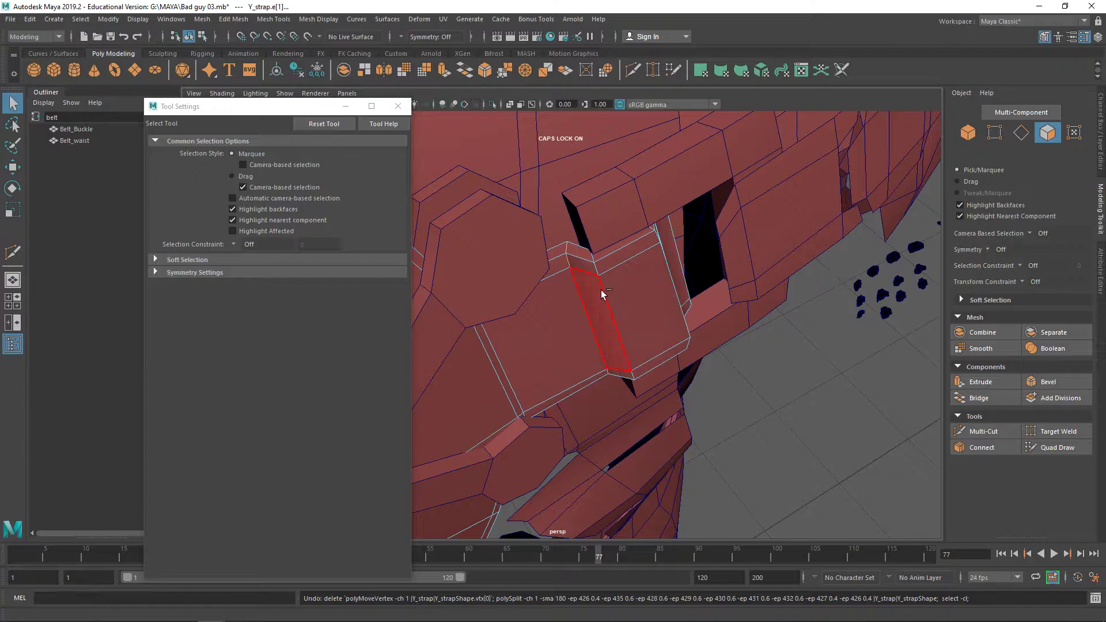
key(ctrl+z)
Step: Select the face loops around both bends of the strap's short end and bevel them
right_drag(594, 288, 596, 317)
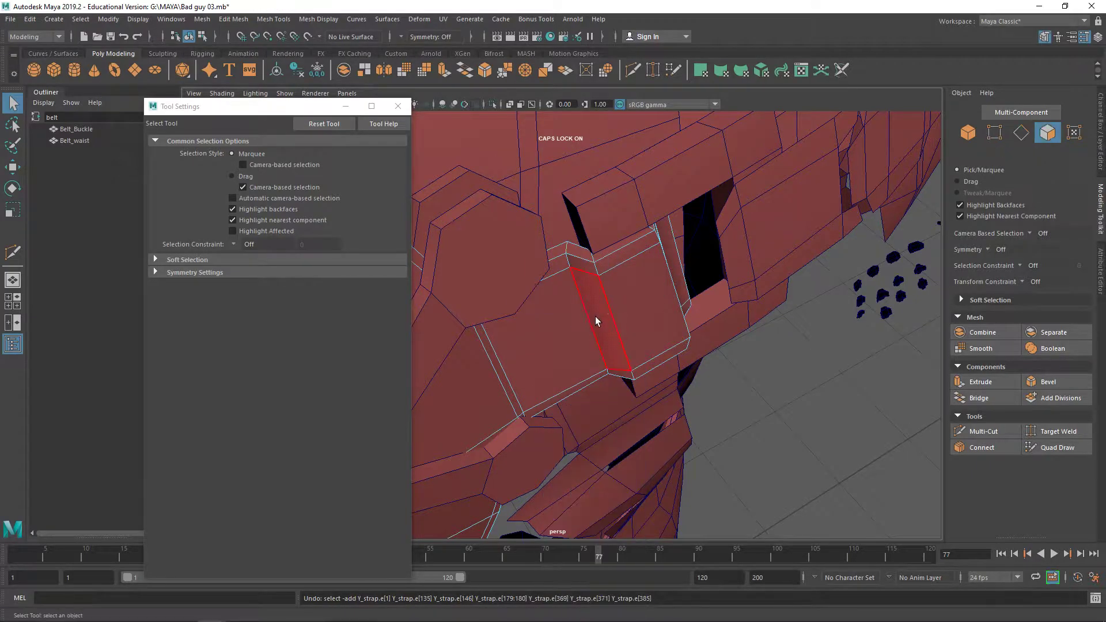
click(595, 316)
shift+double_click(583, 265)
alt+drag(612, 276, 703, 316)
shift+double_click(700, 304)
shift+right_click(693, 327)
click(748, 325)
right_drag(682, 293, 776, 229)
scroll(806, 288, down, 5)
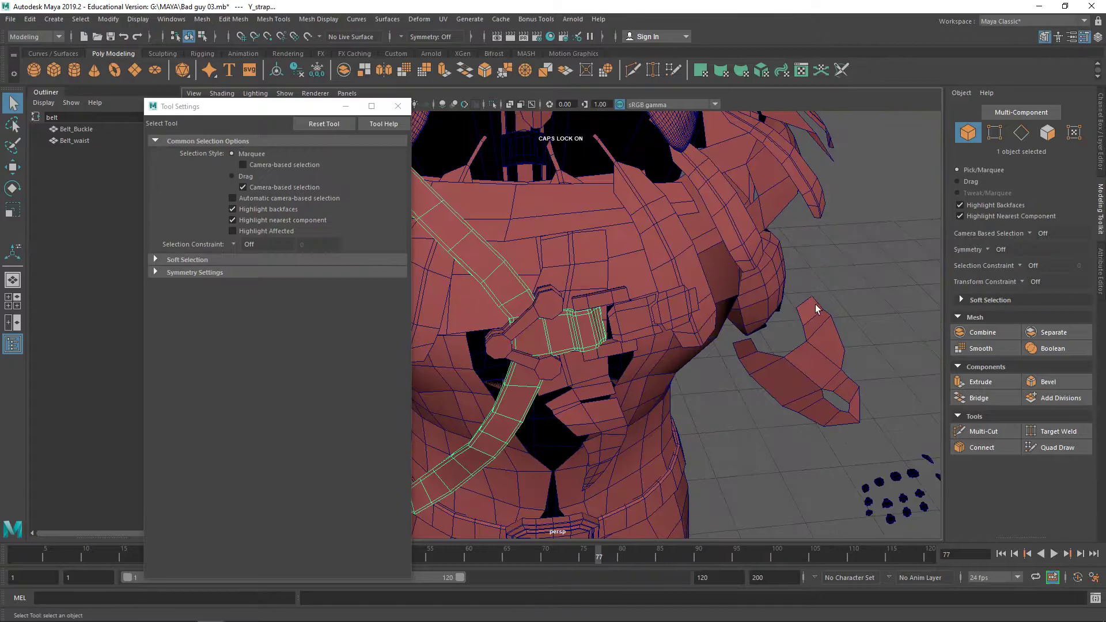
Step: Select the lower vertices of the strap's inner bend and examine them in isolation
alt+drag(813, 304, 847, 251)
scroll(691, 276, up, 10)
alt+drag(565, 294, 634, 266)
right_drag(557, 296, 518, 293)
alt+drag(527, 295, 560, 331)
drag(597, 388, 594, 395)
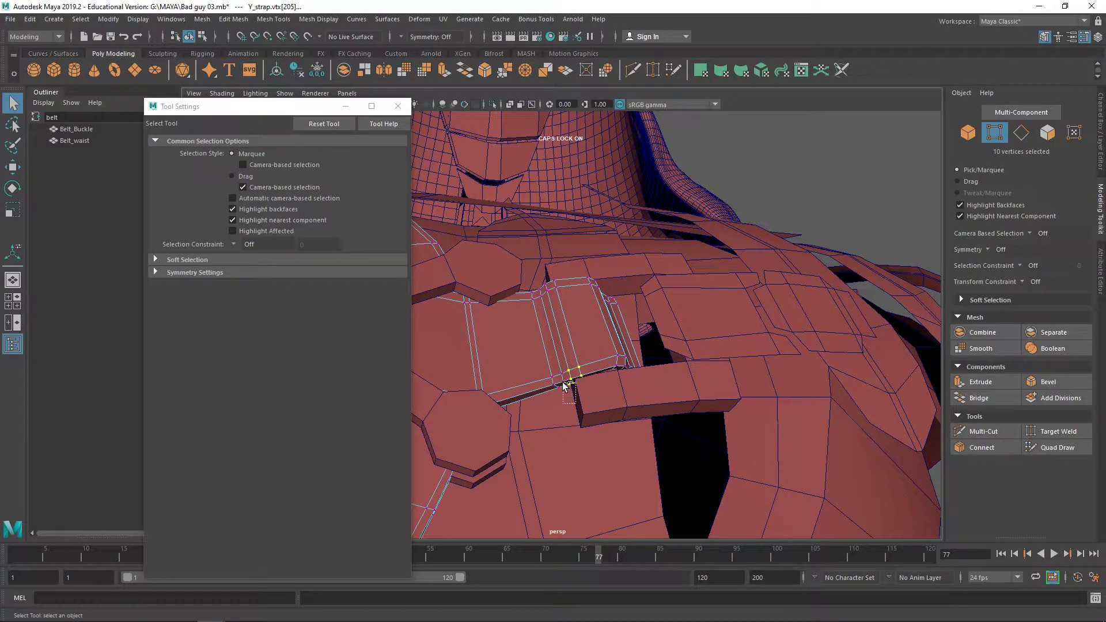
key(f)
key(ctrl+1)
alt+drag(637, 383, 601, 369)
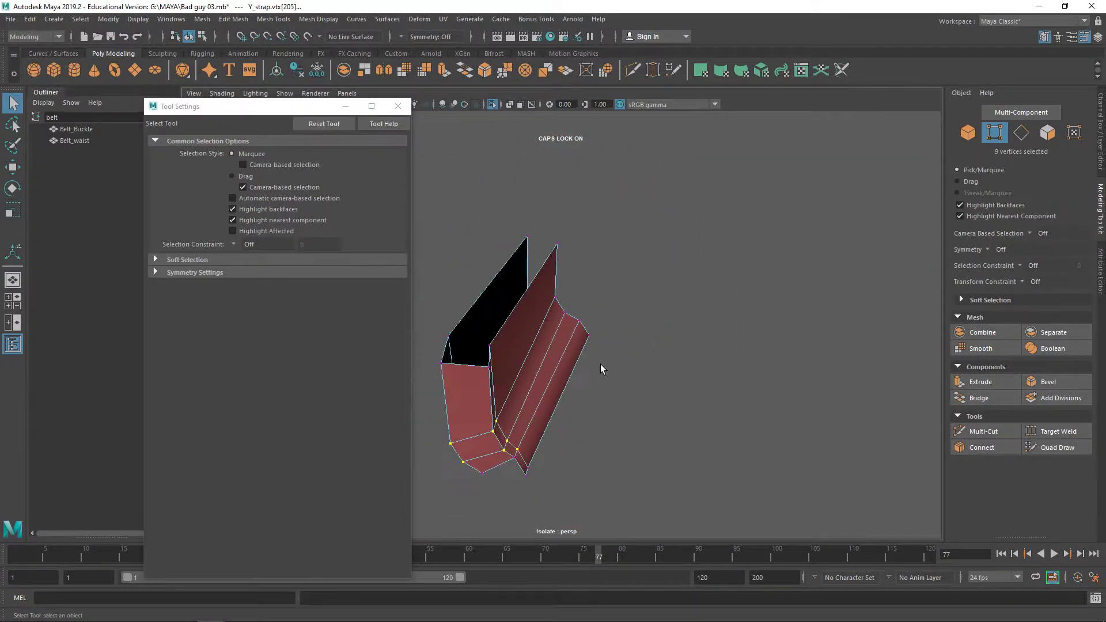
key(ctrl+1)
Step: Try to reposition the lower vertices of the strap's inner bend on the full model and return to object mode
drag(512, 473, 729, 394)
key(w)
alt+drag(659, 328, 571, 321)
drag(532, 280, 599, 375)
key(ctrl+z)
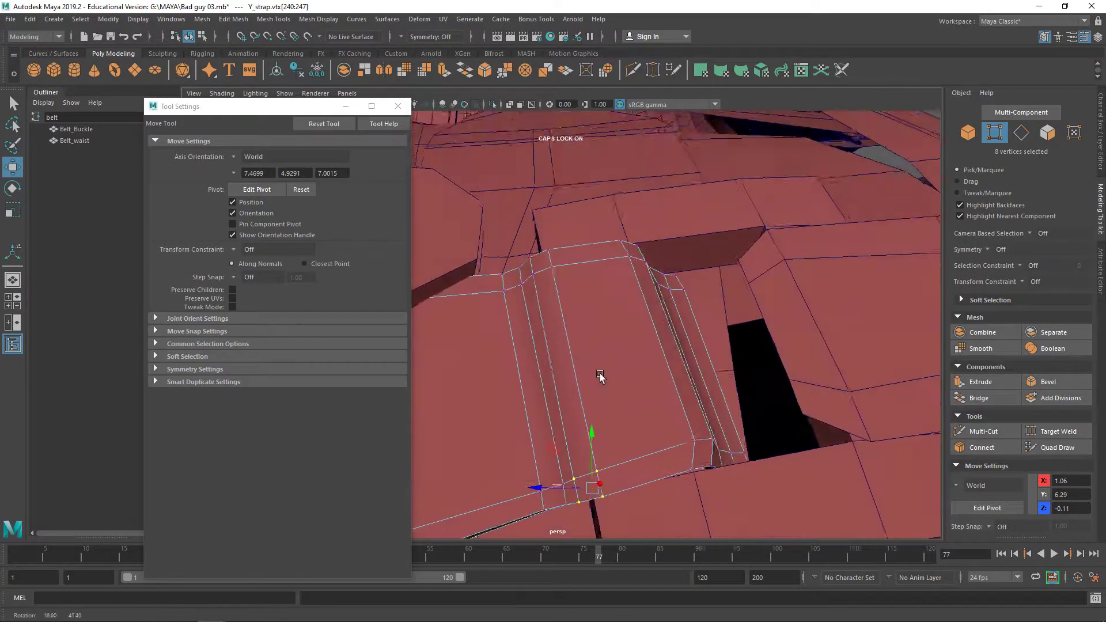
scroll(591, 381, down, 6)
right_drag(600, 293, 662, 274)
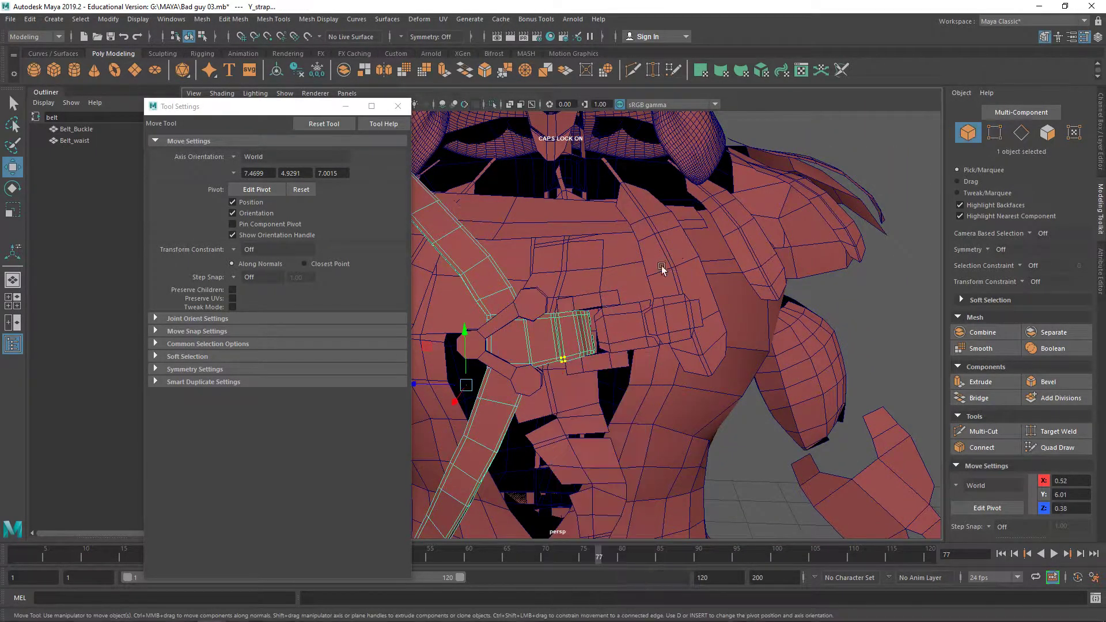
alt+drag(671, 265, 666, 278)
click(872, 221)
Step: Rotate the chest clasp's Peck_chain piece slightly and shift it to fit around the strap's short end
alt+drag(549, 328, 584, 337)
click(605, 346)
click(610, 274)
key(r)
key(w)
key(ctrl+z)
key(e)
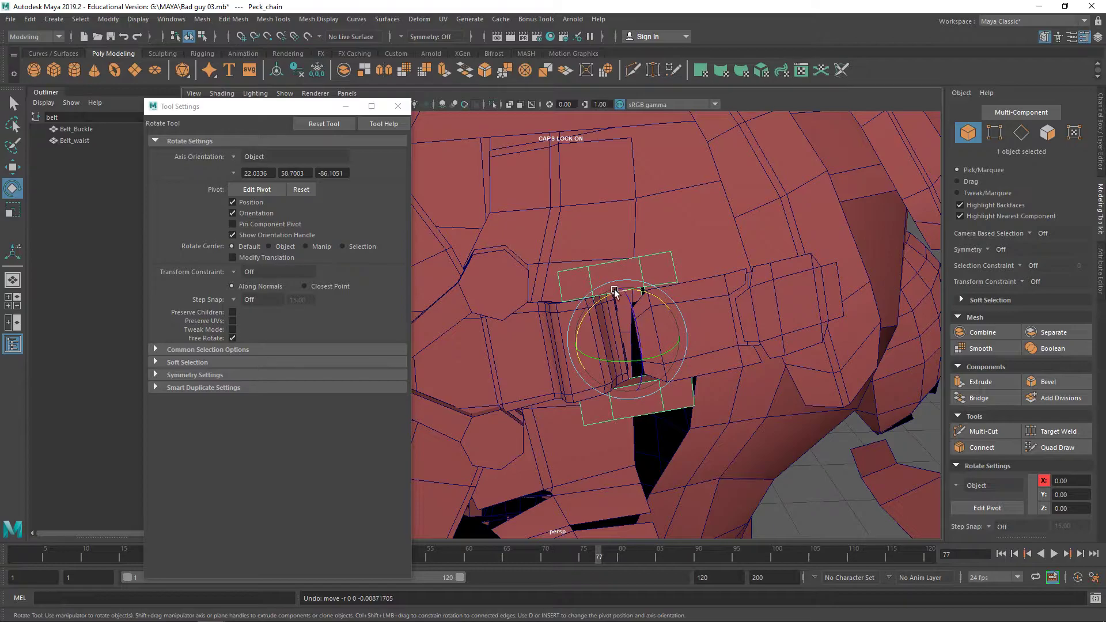
drag(622, 281, 620, 280)
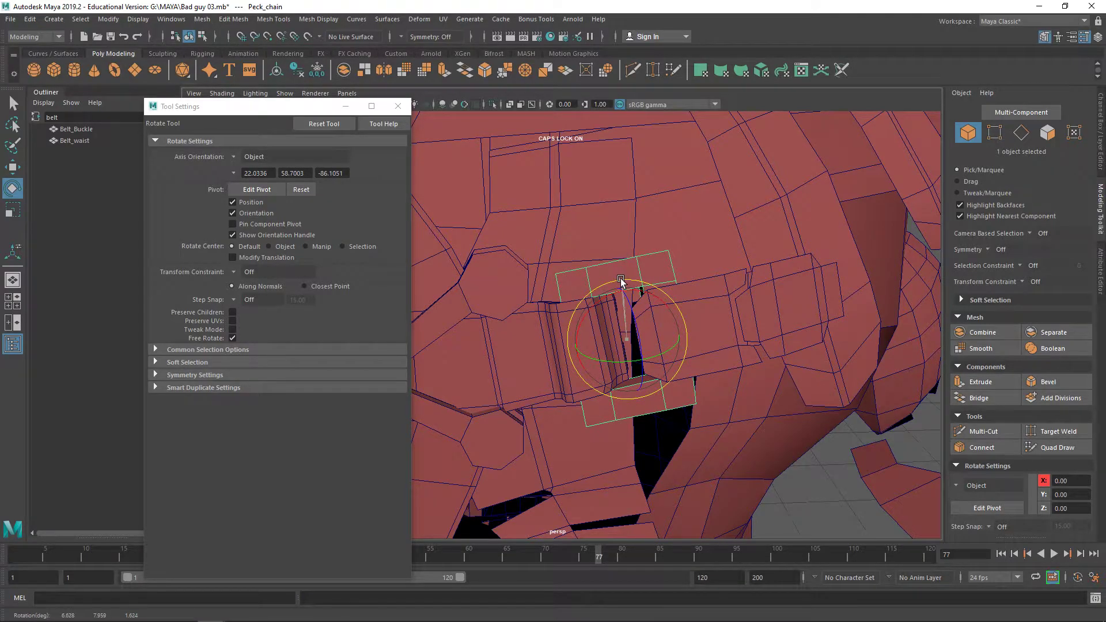
key(w)
drag(582, 305, 582, 302)
Step: Raise the Peck_pin_1 piece slightly to line it up with the chain and clear the selection
click(673, 301)
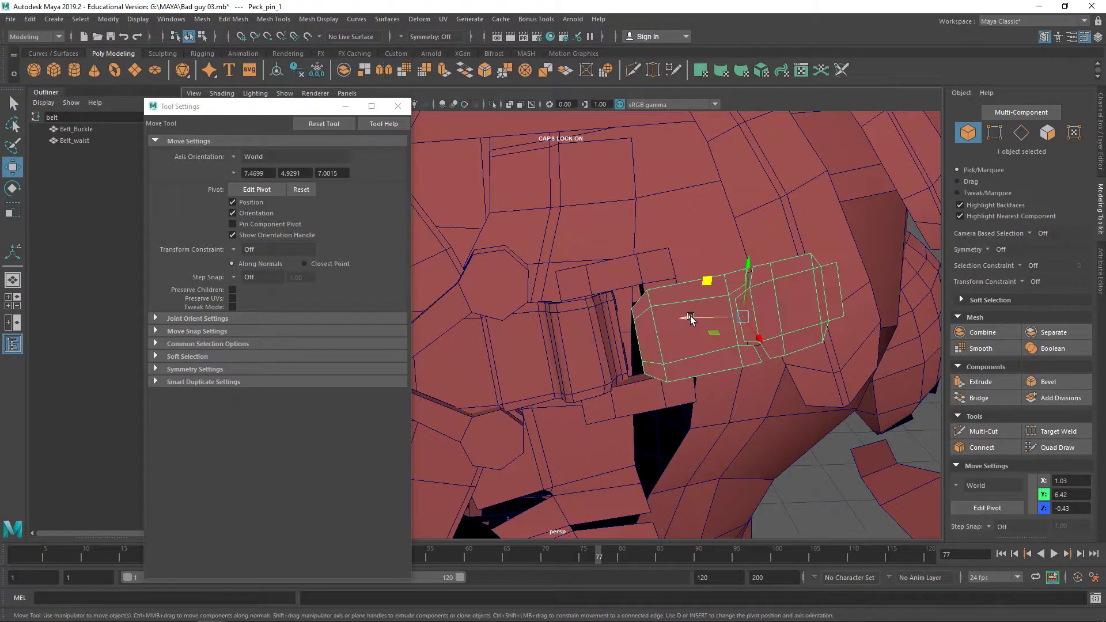
drag(724, 282, 707, 272)
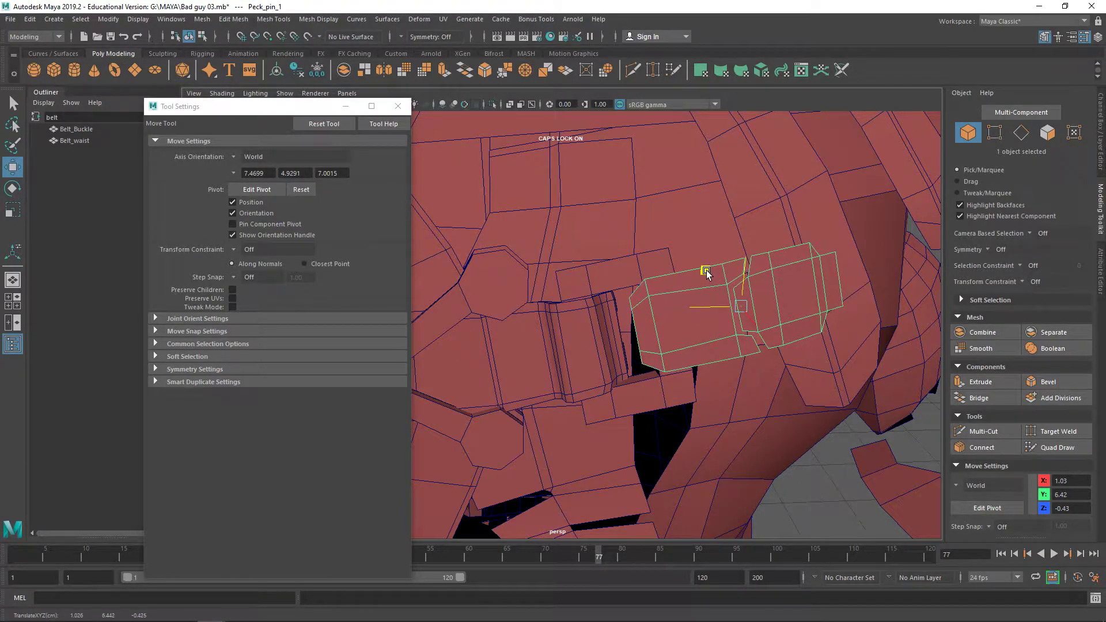
scroll(706, 271, down, 8)
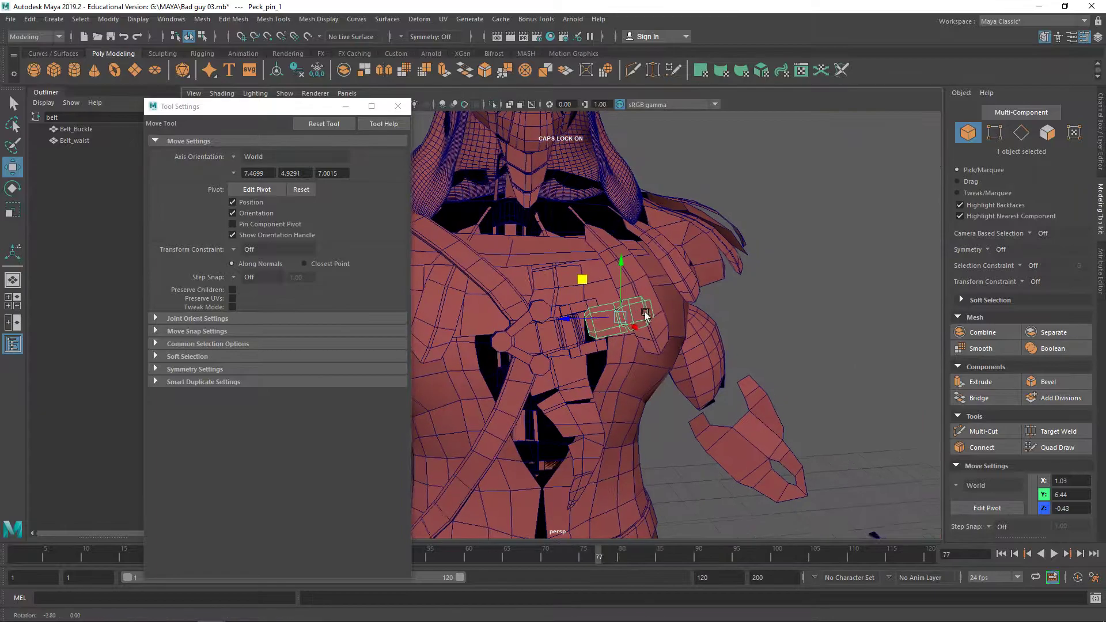
click(847, 275)
alt+drag(847, 275, 824, 282)
Step: Extrude the three octagonal disc faces of the Y-shaped strap connector and scale them inward
click(534, 331)
alt+drag(537, 329, 610, 369)
alt+middle_drag(611, 368, 677, 357)
alt+right_drag(571, 360, 674, 373)
click(689, 313)
click(682, 301)
shift+click(597, 368)
shift+click(679, 410)
key(r)
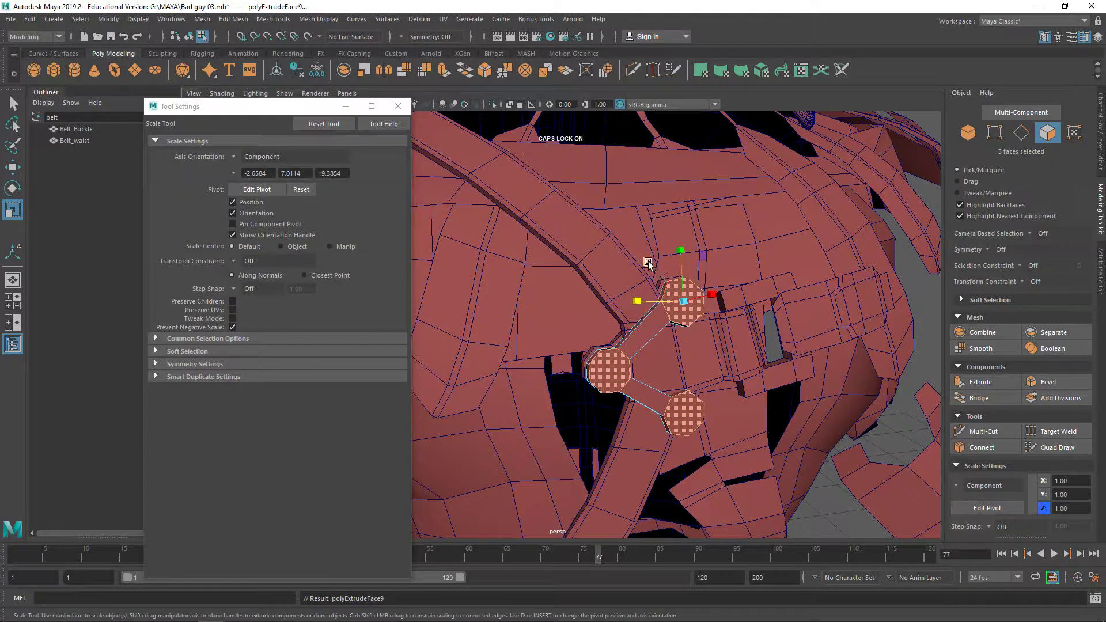
middle_drag(648, 260, 651, 266)
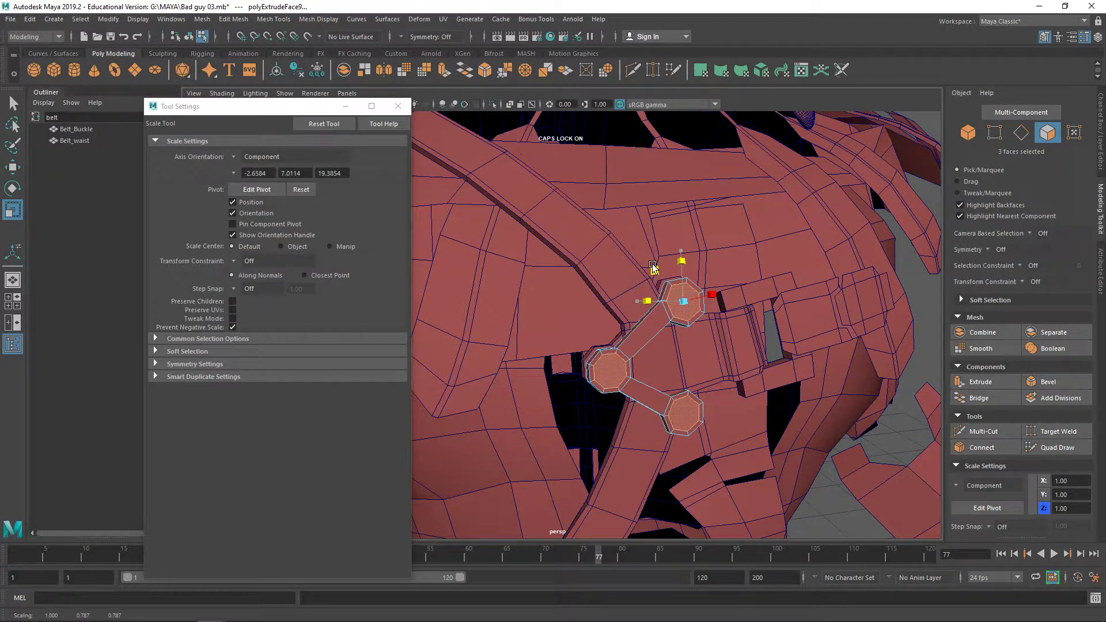
middle_drag(653, 264, 651, 263)
Step: Extrude the connector's three disc faces again and scale them into a smaller inner octagon
key(ctrl+e)
key(e)
key(r)
drag(652, 265, 649, 263)
middle_drag(649, 265, 652, 270)
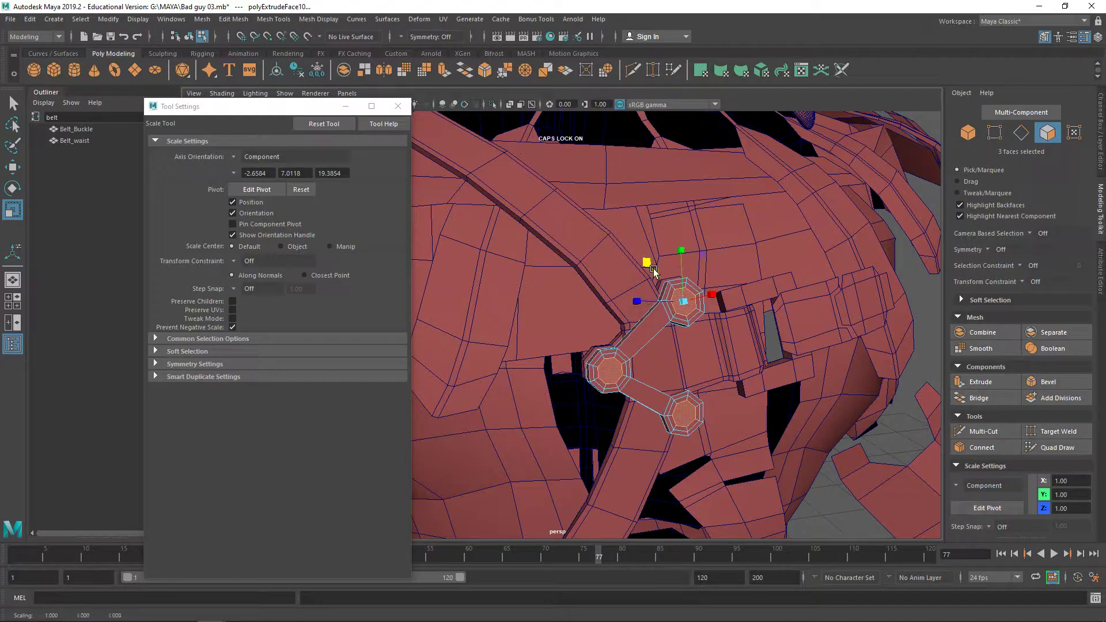
Step: Extrude the three inner disc faces inward with a local Z translation of about -0.007
key(ctrl+e)
alt+drag(653, 270, 813, 266)
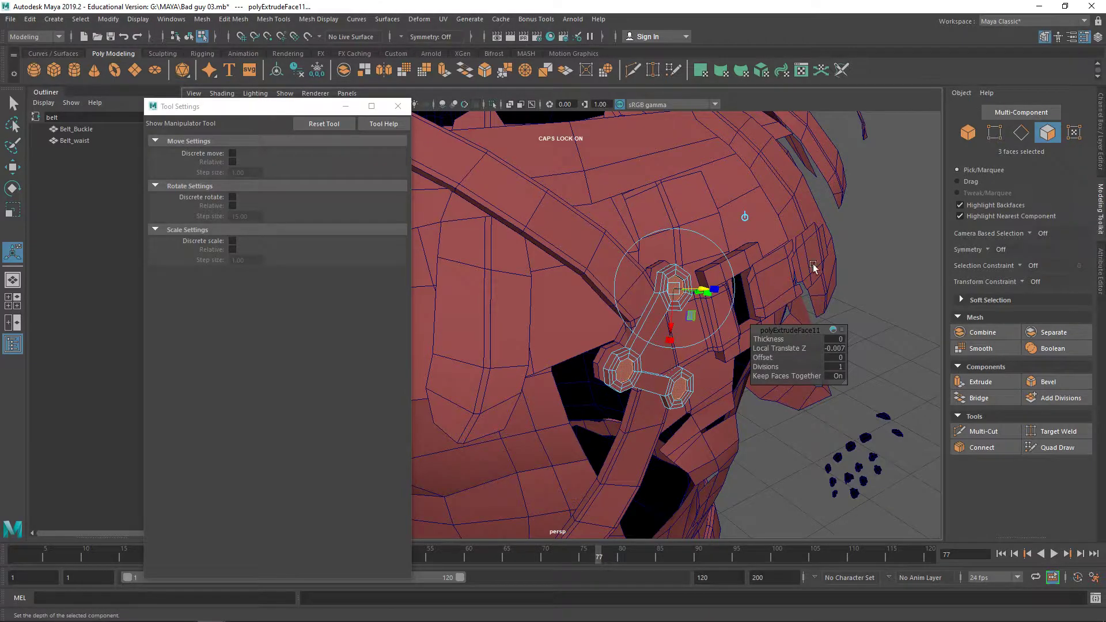
click(863, 249)
Step: Select the ring faces around the connector's three discs, extrude them outward about 0.011, and return to object mode
scroll(627, 360, up, 5)
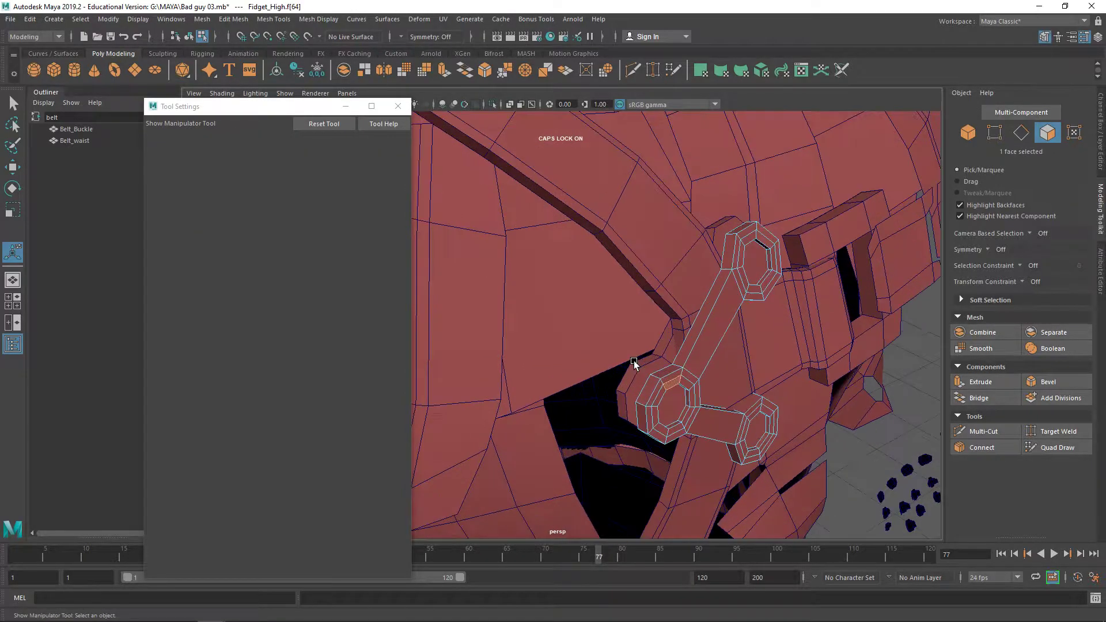
shift+click(582, 304)
shift+double_click(581, 306)
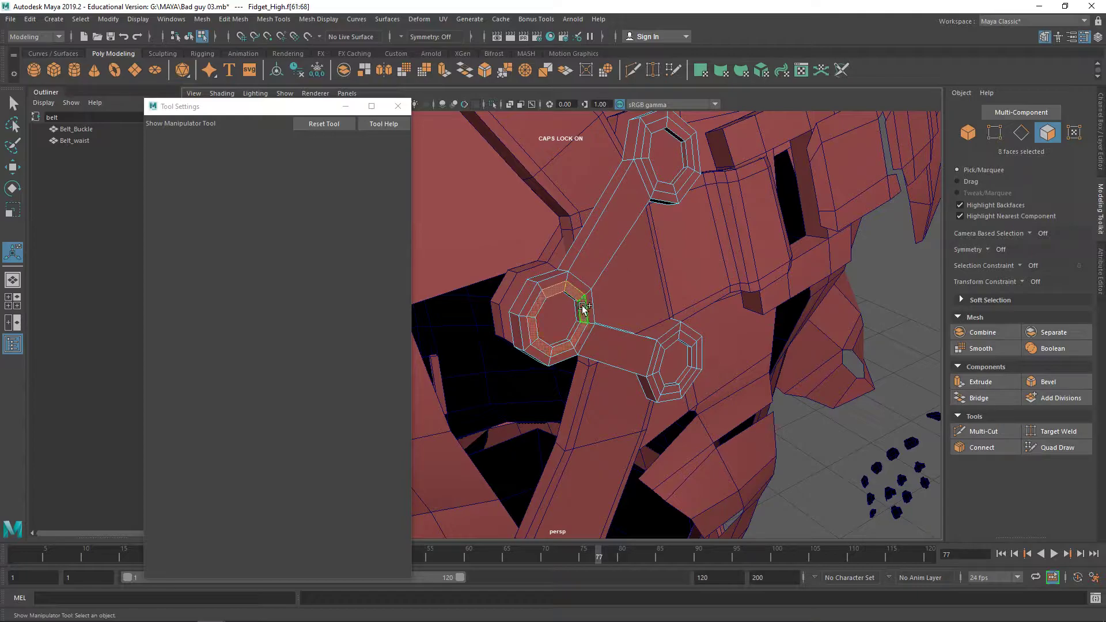
shift+double_click(659, 182)
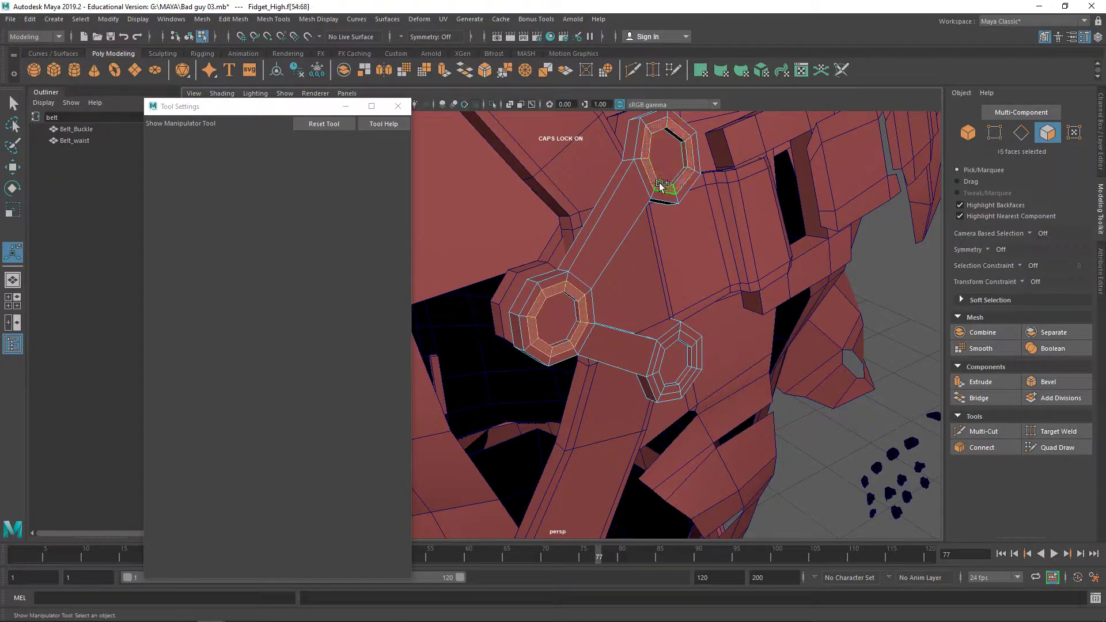
shift+right_drag(684, 340, 680, 361)
drag(719, 147, 672, 127)
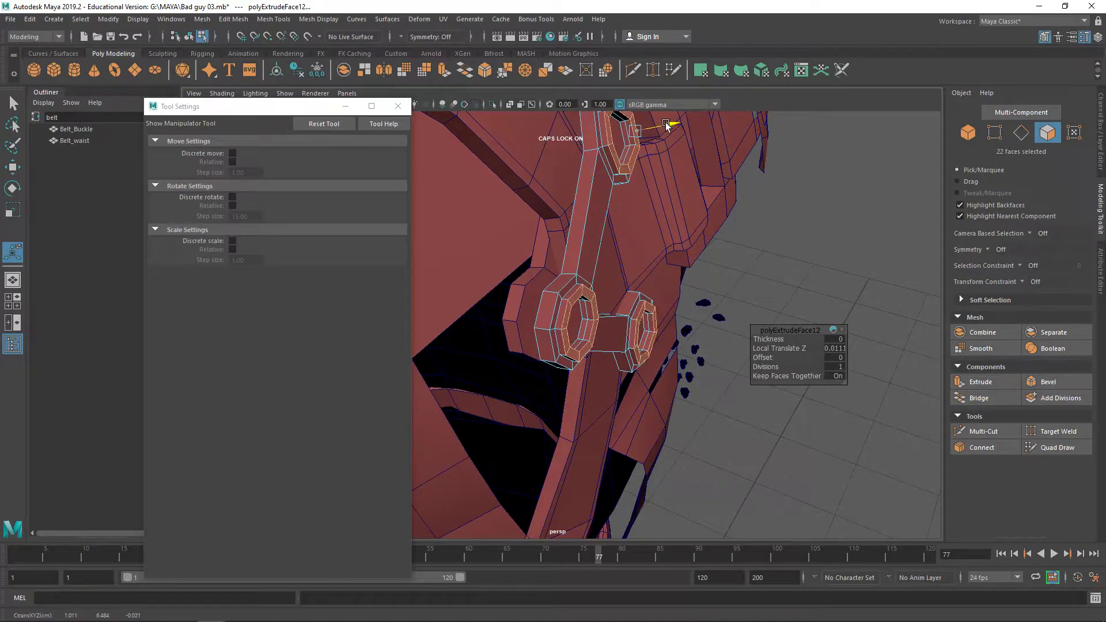
right_drag(668, 123, 722, 124)
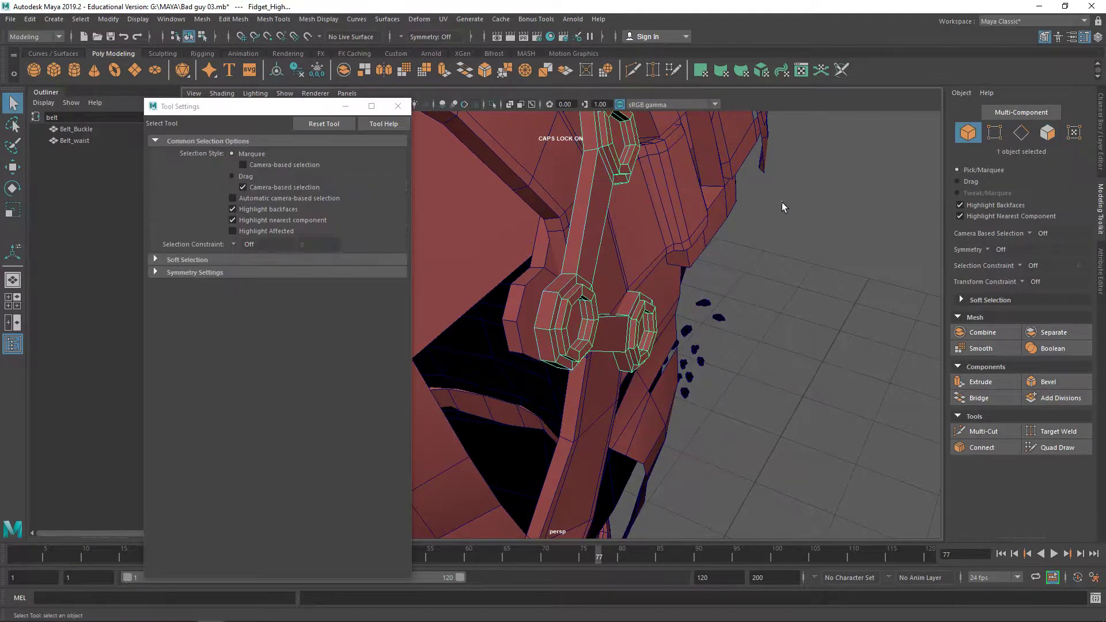
click(783, 202)
Step: Check the strap and connector on the whole character and save the scene
scroll(772, 217, down, 3)
alt+drag(769, 219, 672, 234)
scroll(631, 198, down, 5)
scroll(778, 288, up, 2)
scroll(794, 361, down, 6)
mouse_move(793, 361)
alt+mouse_down()
mouse_move(647, 346)
mouse_move(754, 340)
mouse_move(777, 351)
alt+mouse_up()
key(ctrl+s)
Step: Examine the character's chest strap, clasp, torso and coat from several angles
scroll(628, 288, up, 4)
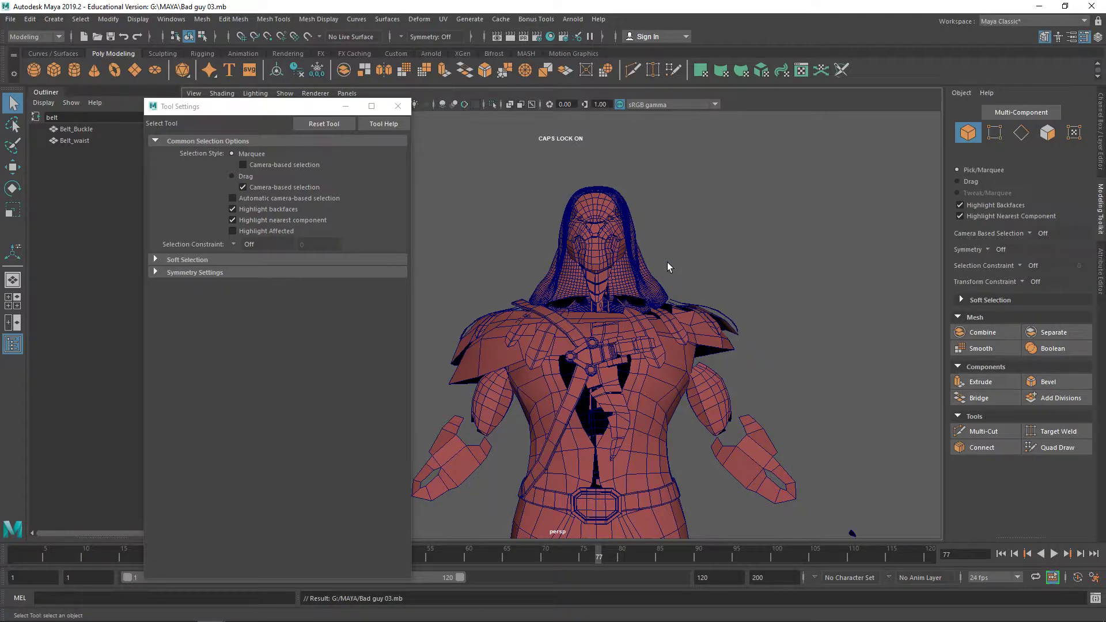
mouse_move(702, 326)
alt+mouse_down()
mouse_move(676, 266)
mouse_move(662, 288)
mouse_move(720, 301)
mouse_move(775, 296)
mouse_move(728, 274)
mouse_move(647, 284)
mouse_move(682, 319)
alt+mouse_up()
scroll(653, 258, up, 5)
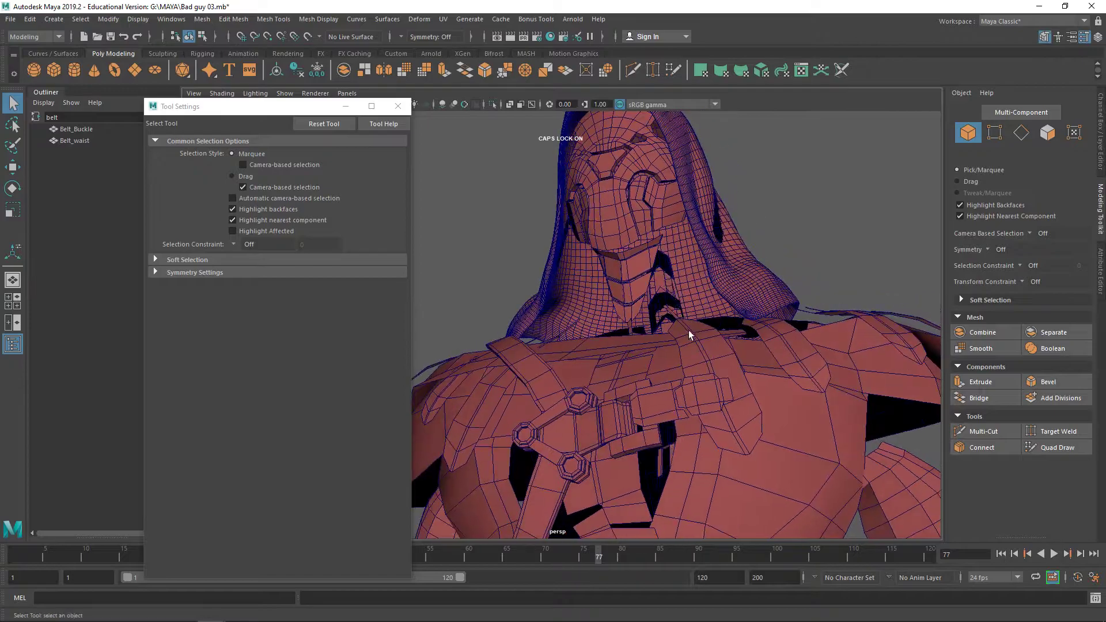
alt+middle_drag(681, 319, 726, 290)
scroll(712, 303, down, 5)
alt+drag(712, 303, 752, 323)
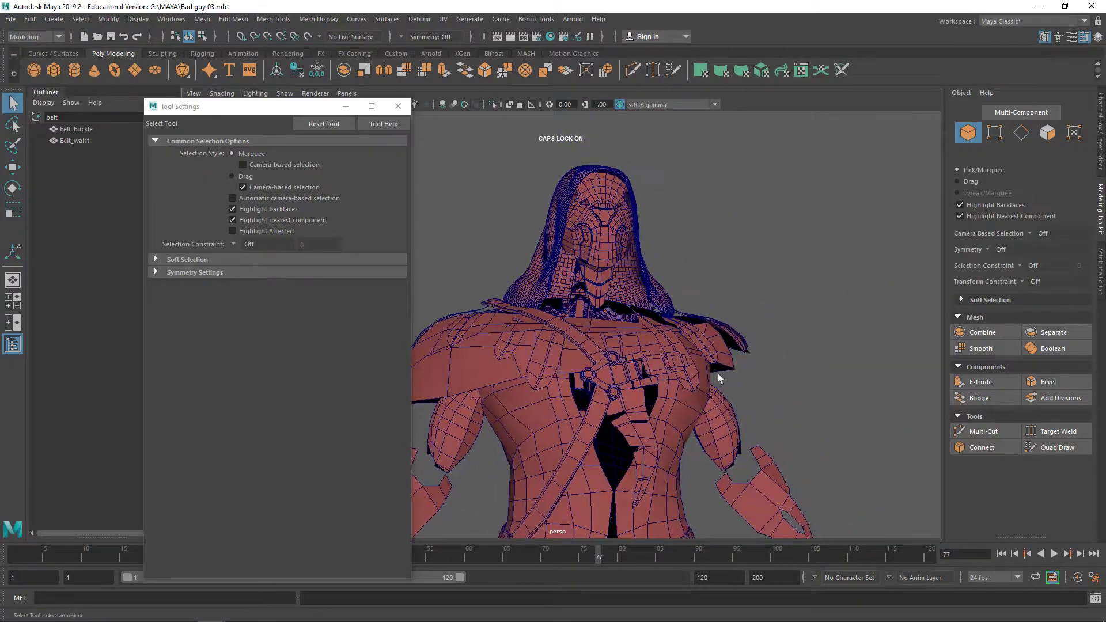
alt+drag(675, 359, 700, 255)
alt+drag(707, 340, 713, 289)
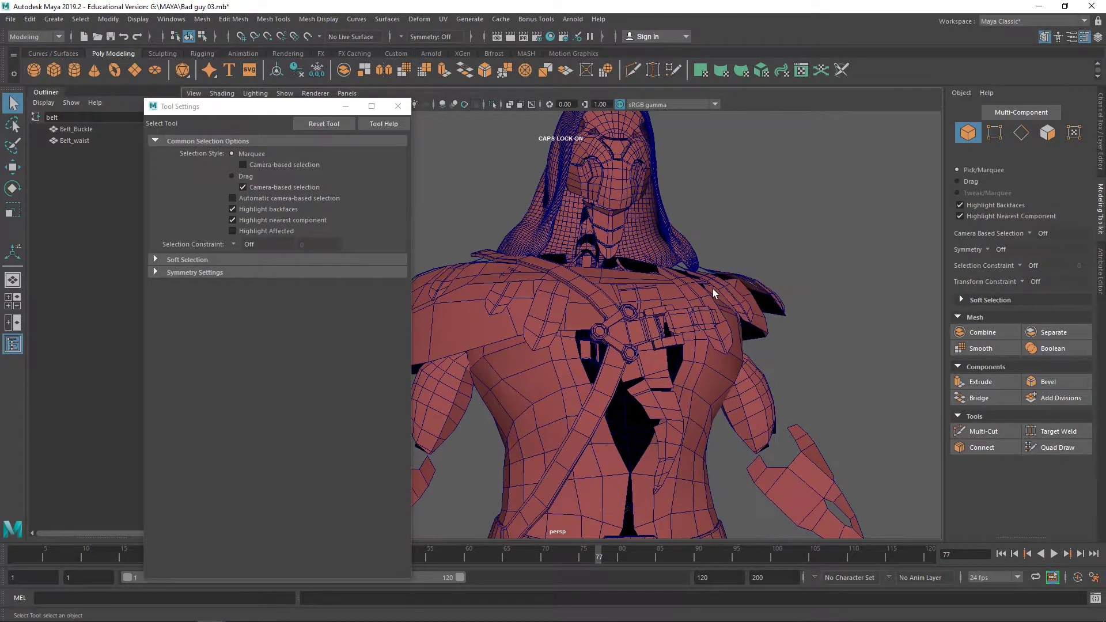
alt+middle_drag(730, 334, 744, 214)
scroll(745, 214, down, 5)
alt+drag(733, 257, 708, 247)
alt+middle_drag(671, 280, 708, 216)
alt+drag(708, 217, 698, 253)
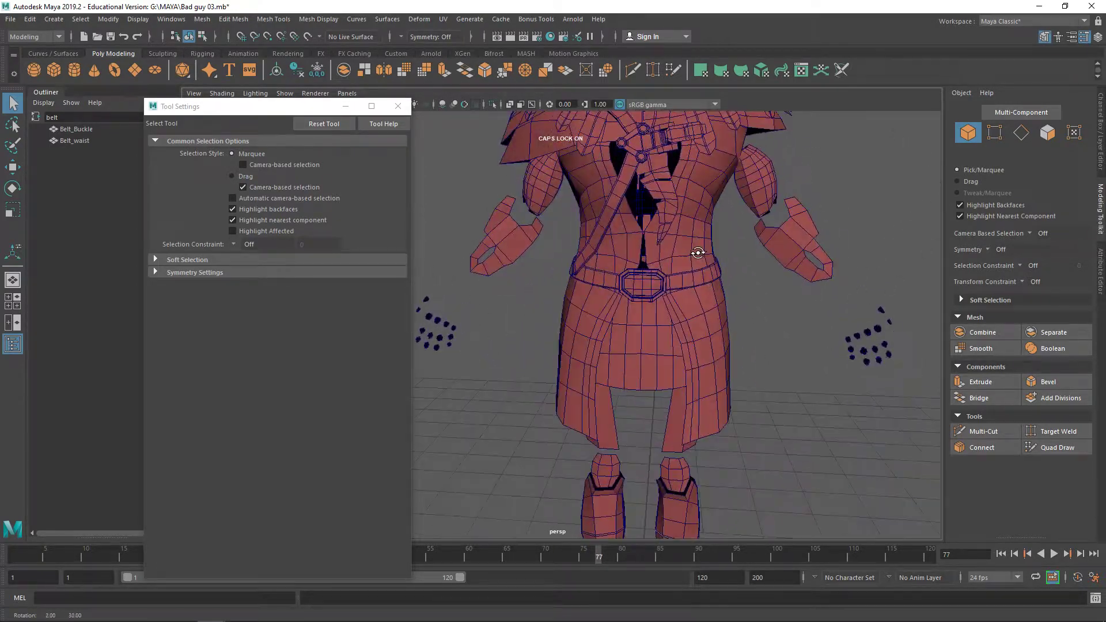
Step: Select the adjacent vertical face loops running down one side of the coat
right_drag(690, 214, 692, 252)
alt+drag(710, 249, 650, 325)
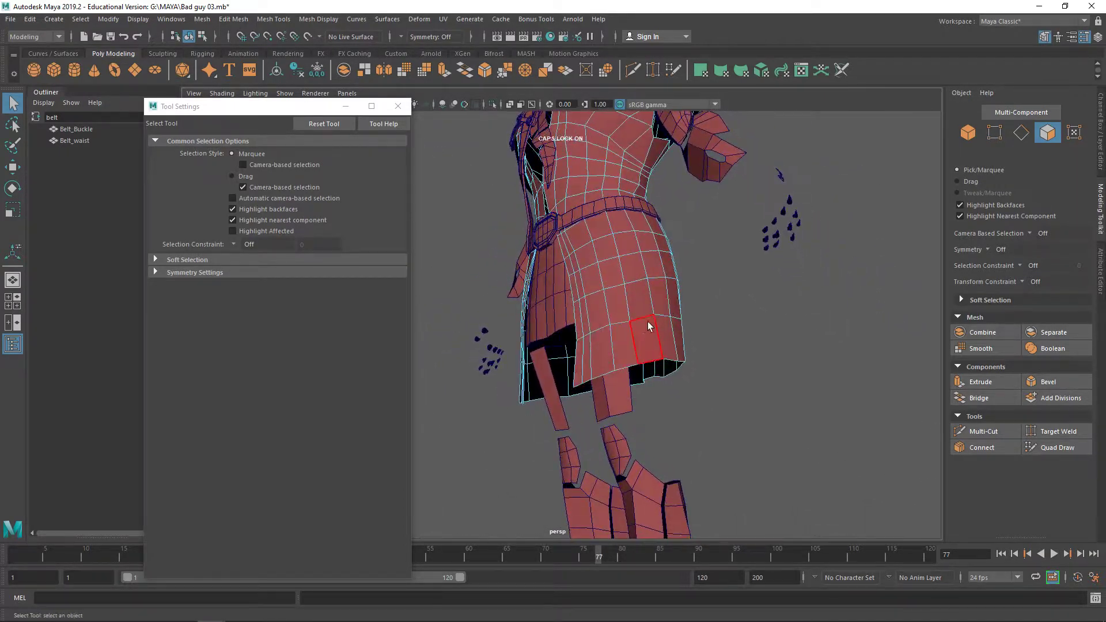
shift+double_click(661, 326)
key(ctrl+z)
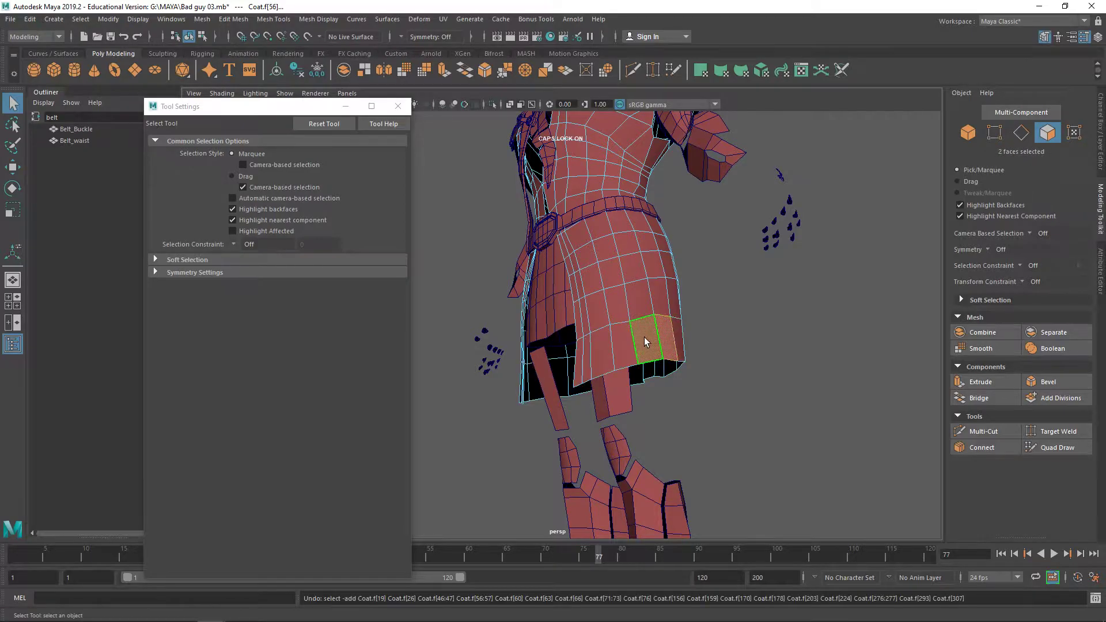
click(702, 323)
shift+double_click(646, 301)
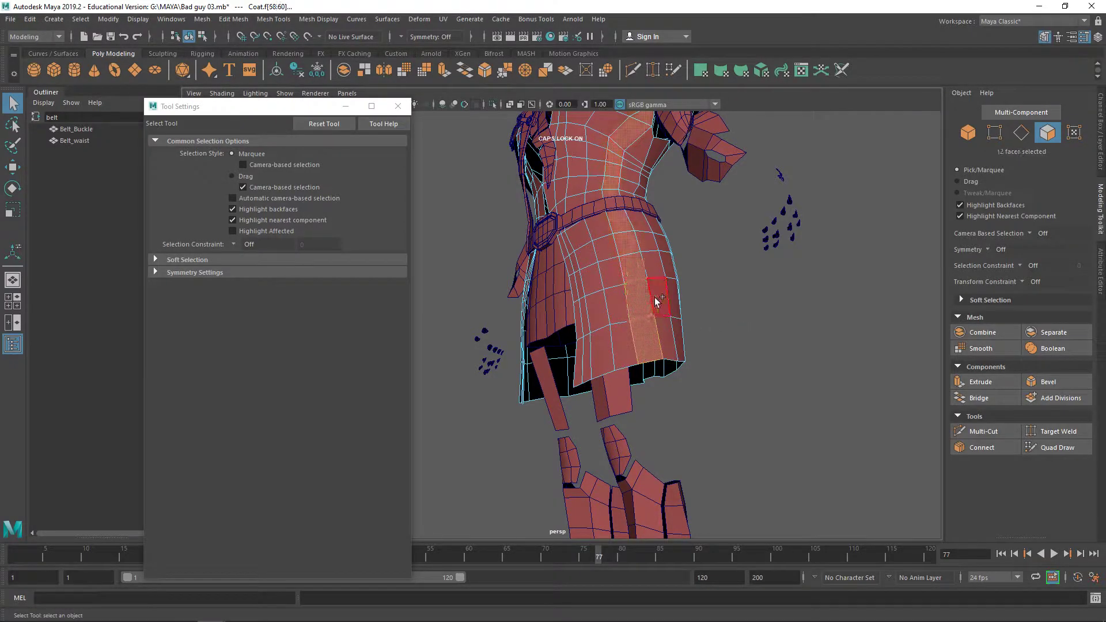
shift+click(658, 326)
shift+double_click(658, 301)
shift+right_click(657, 303)
alt+drag(658, 303, 718, 321)
Step: Set symmetry to Object Z and try a bevel with fraction 0.5 on the coat's side face loops
click(399, 37)
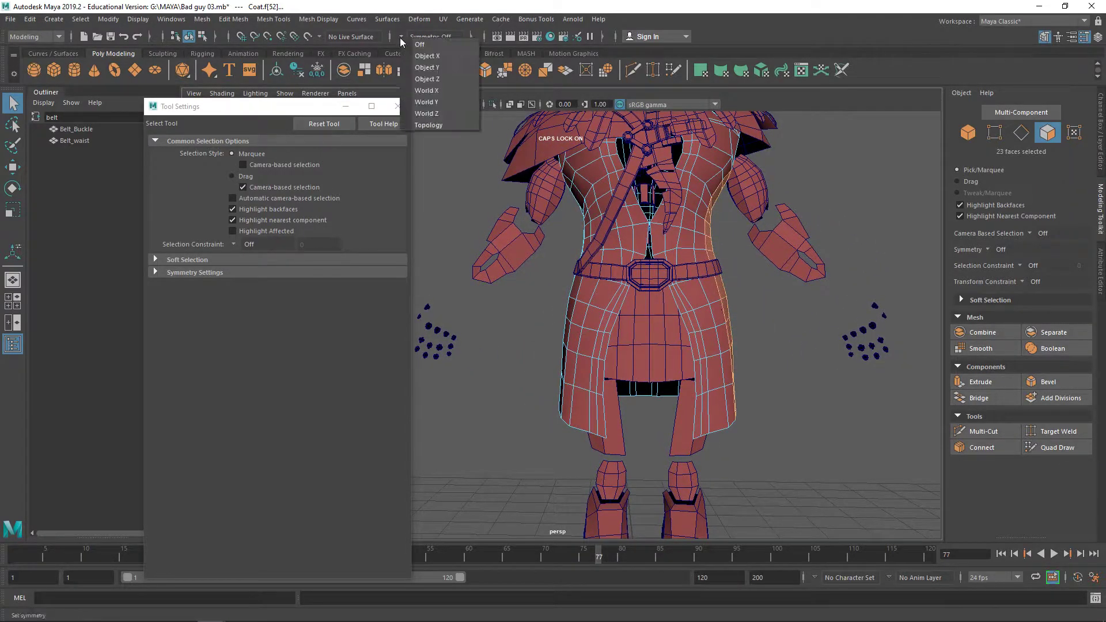
click(430, 79)
alt+drag(663, 311, 691, 331)
shift+right_drag(671, 336, 709, 340)
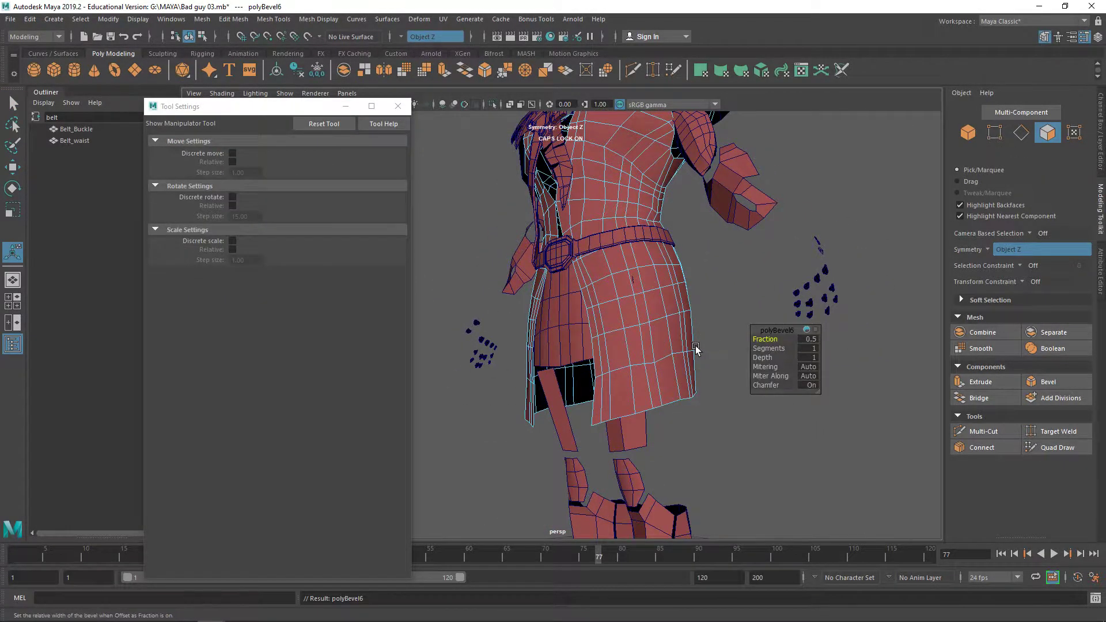
alt+drag(706, 309, 678, 302)
key(ctrl+z)
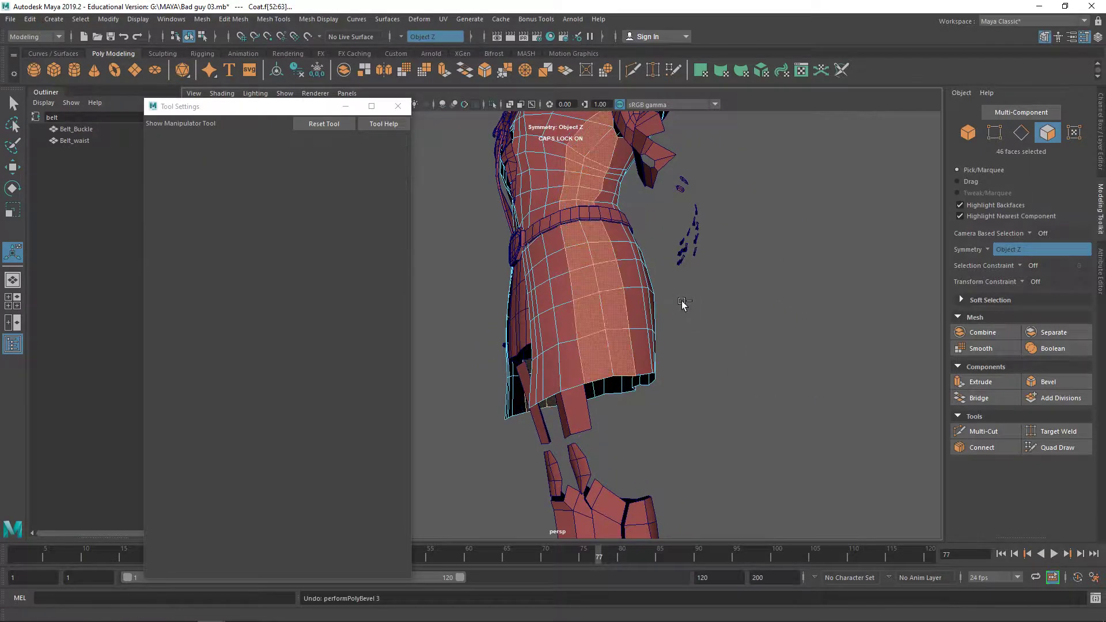
Step: Bevel the mirrored side face loops of the coat with a fraction of 0.4
shift+right_drag(623, 326, 672, 324)
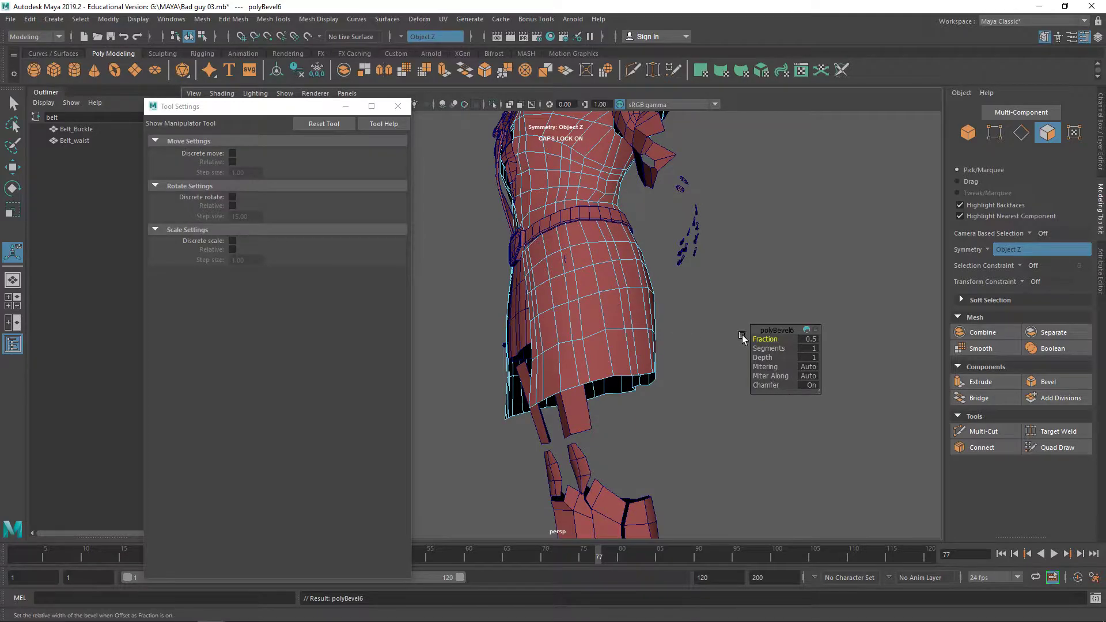
drag(766, 339, 762, 339)
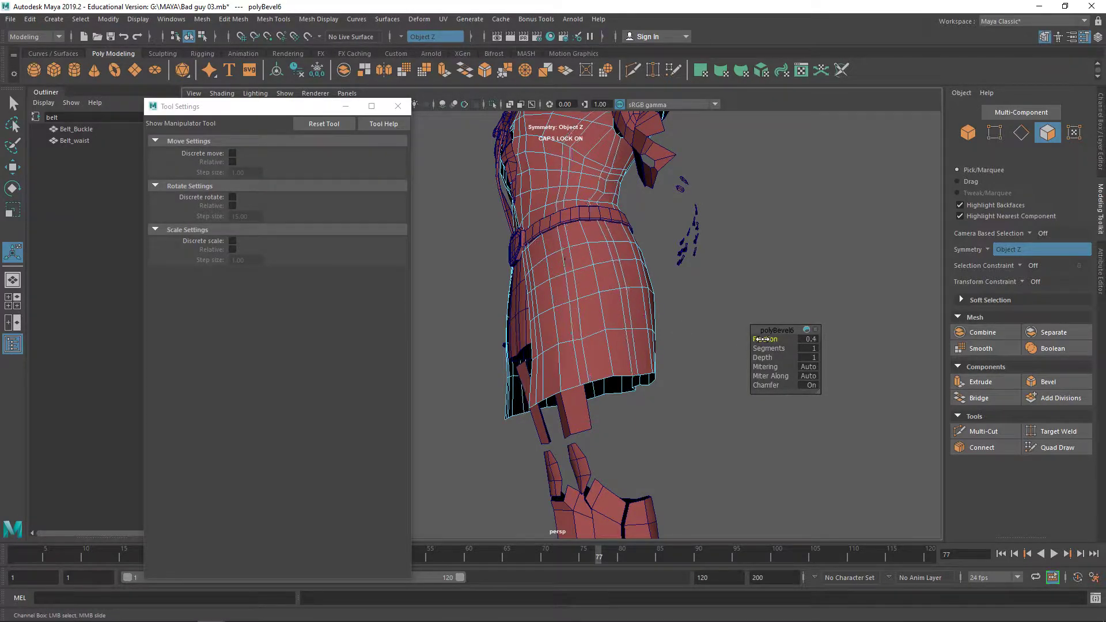
right_drag(710, 245, 746, 270)
Step: Bevel edges on the coat with a fraction of 0.5 and return to object mode
alt+drag(746, 271, 679, 444)
right_drag(669, 294, 724, 309)
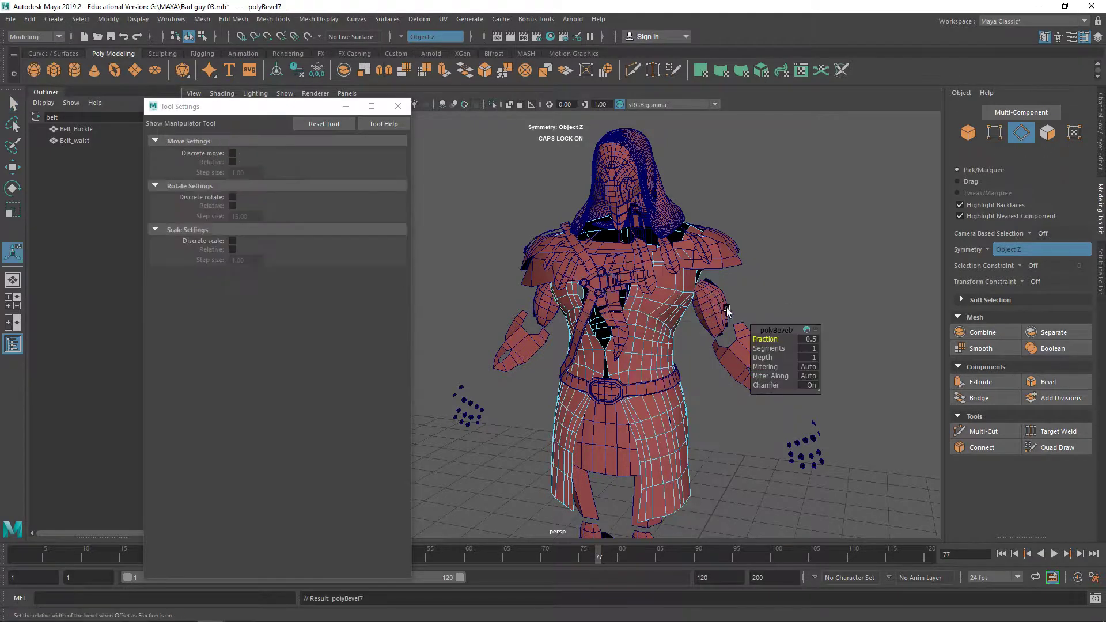
alt+drag(725, 296, 655, 276)
click(768, 252)
right_drag(656, 278, 729, 238)
alt+drag(762, 237, 838, 263)
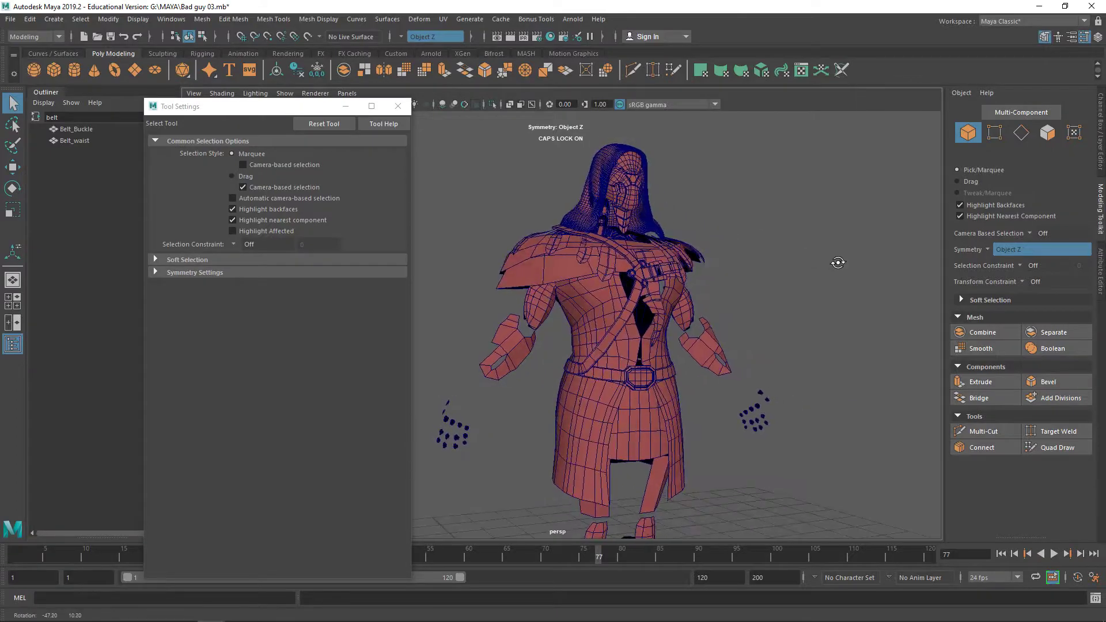
Step: Show the model shaded without the wireframe overlay and close the tool settings window
key(5)
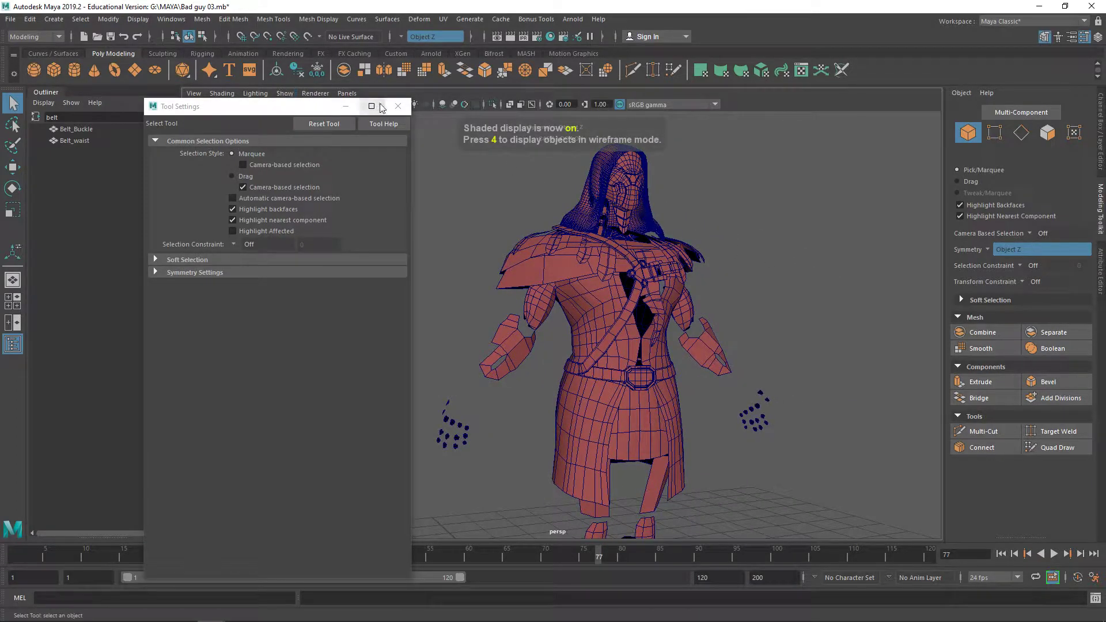
click(398, 106)
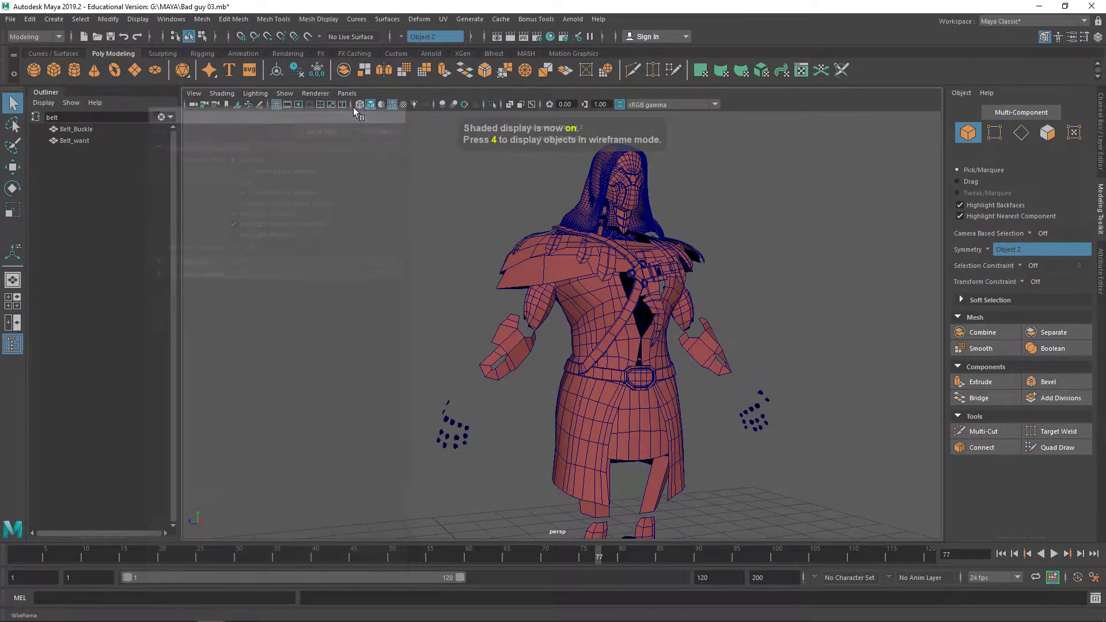
click(394, 105)
Step: Switch the coat to edge editing and examine its edge flow across the torso
alt+drag(777, 229, 666, 316)
click(663, 324)
right_drag(657, 308, 654, 257)
shift+right_drag(638, 330, 793, 250)
alt+drag(727, 271, 801, 257)
scroll(609, 346, up, 7)
scroll(674, 345, down, 1)
right_drag(719, 325, 722, 267)
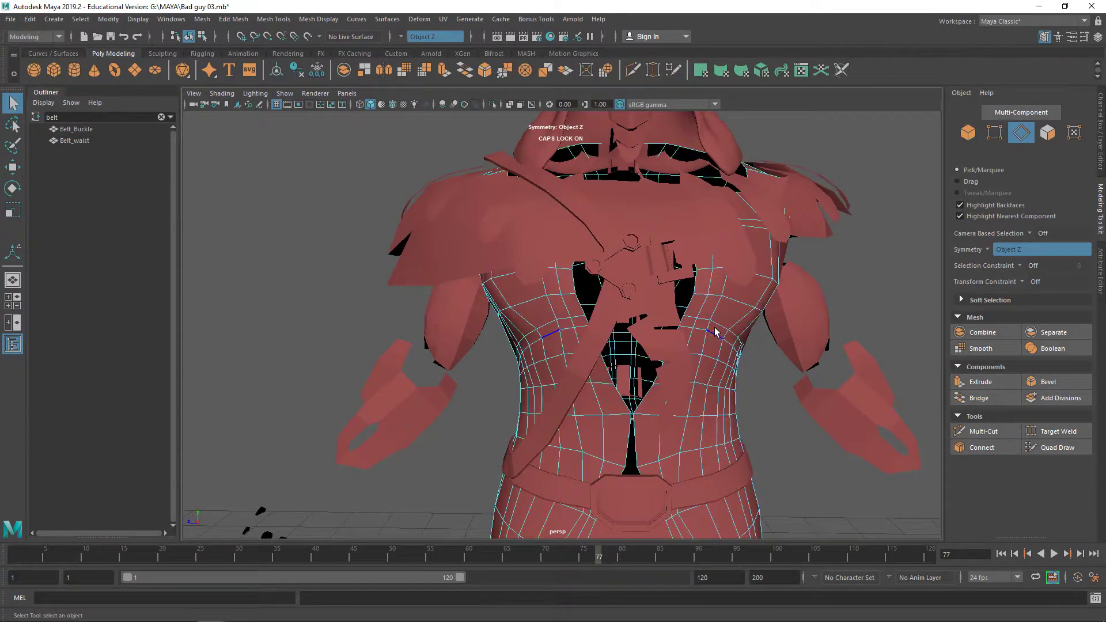
Step: Undo the most recent edge operations and selections on the coat
key(ctrl+z)
key(ctrl+z)
key(ctrl+z)
key(ctrl+z)
key(ctrl+z)
key(ctrl+z)
key(ctrl+z)
key(ctrl+z)
key(ctrl+z)
key(ctrl+z)
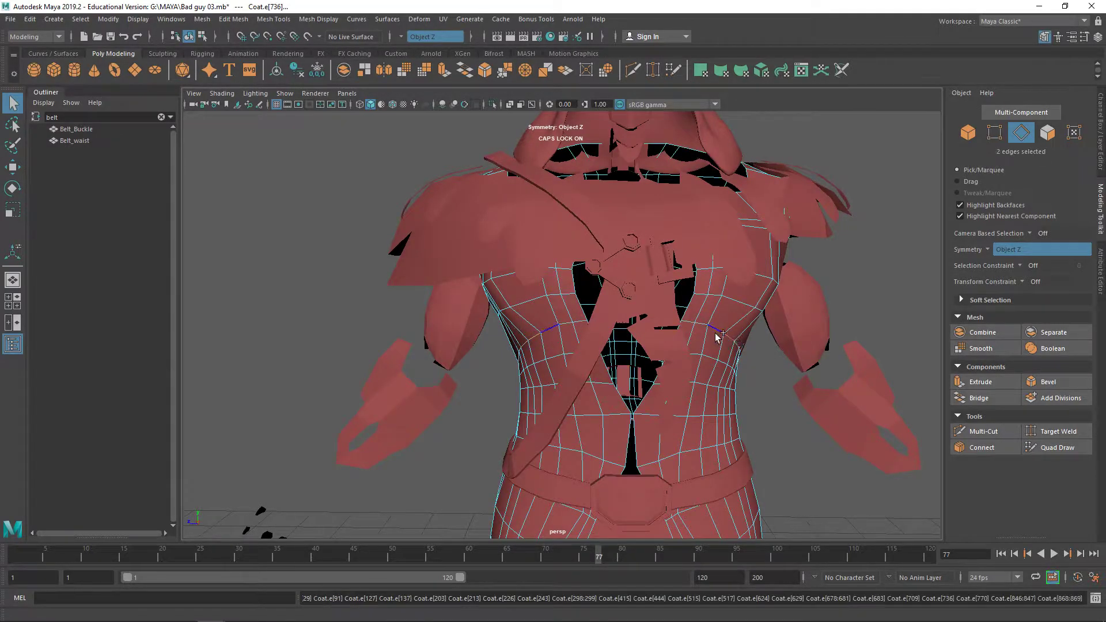
Step: Bevel the selected edge loop under the coat's chest with a fraction of 0.2 and keep editing edges
shift+right_drag(716, 337, 751, 329)
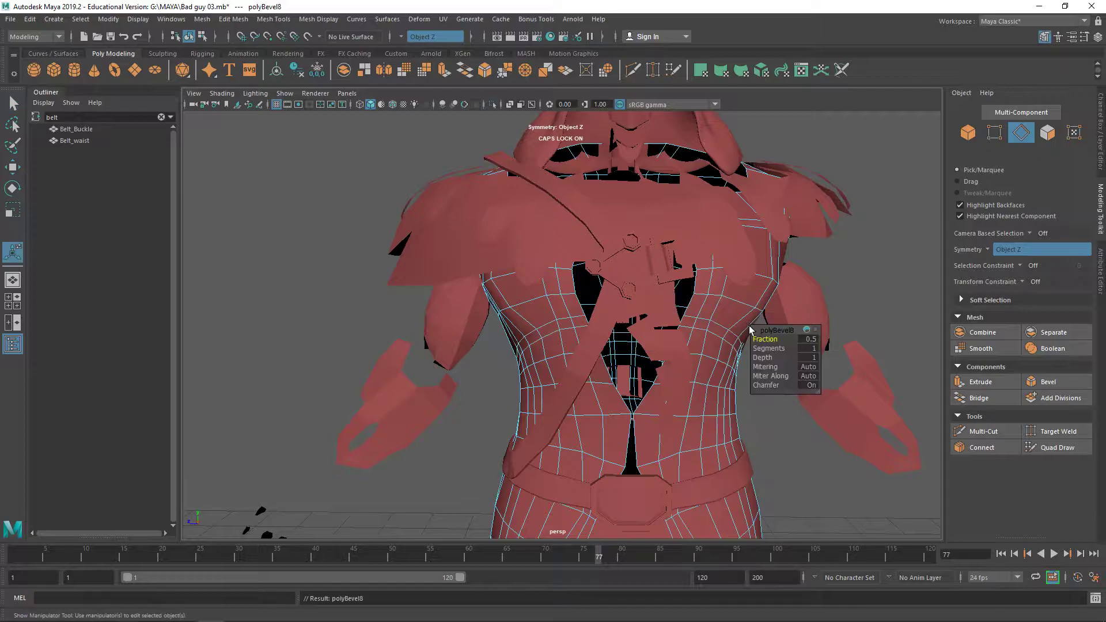
drag(771, 339, 770, 338)
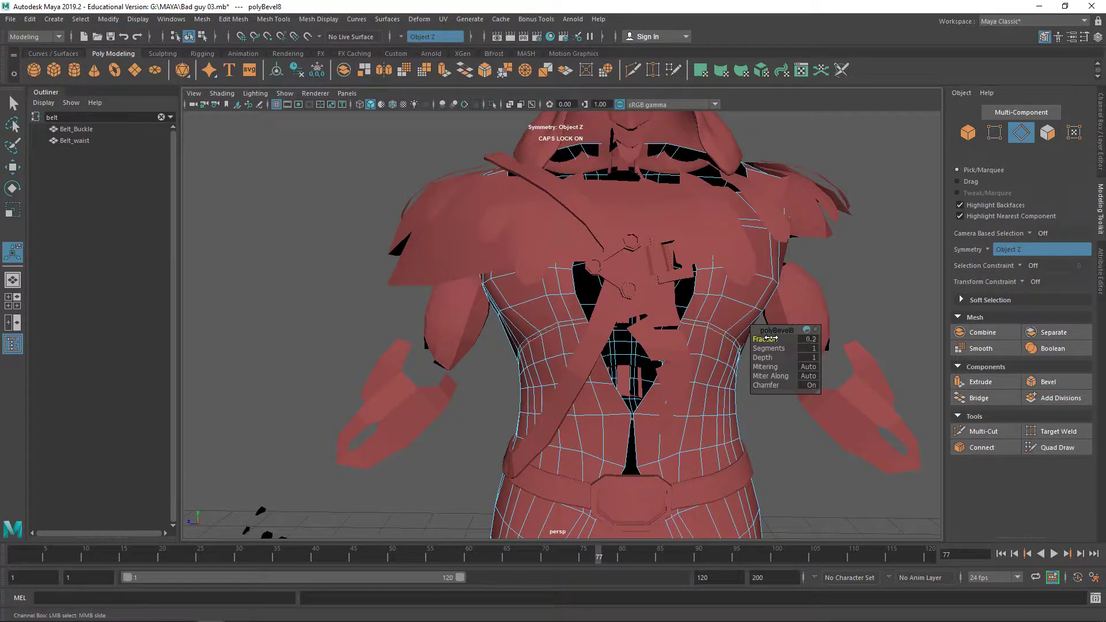
right_drag(722, 294, 722, 261)
Step: Scale one of the new bevel loops under the coat's chest slightly to tighten the crease
double_click(712, 333)
alt+drag(712, 333, 643, 364)
key(r)
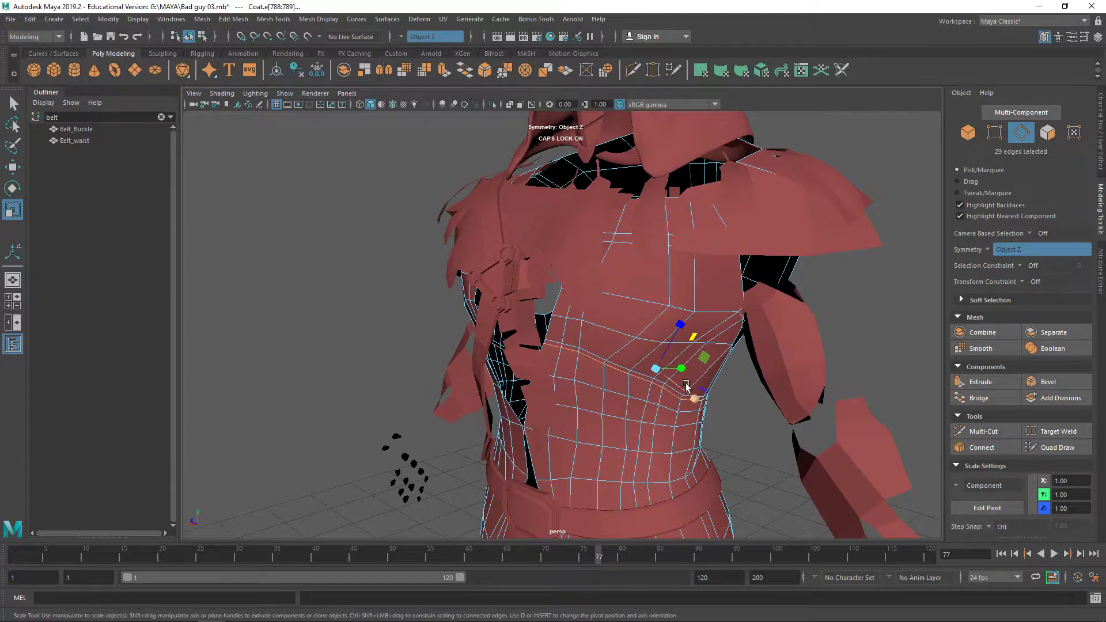
click(705, 394)
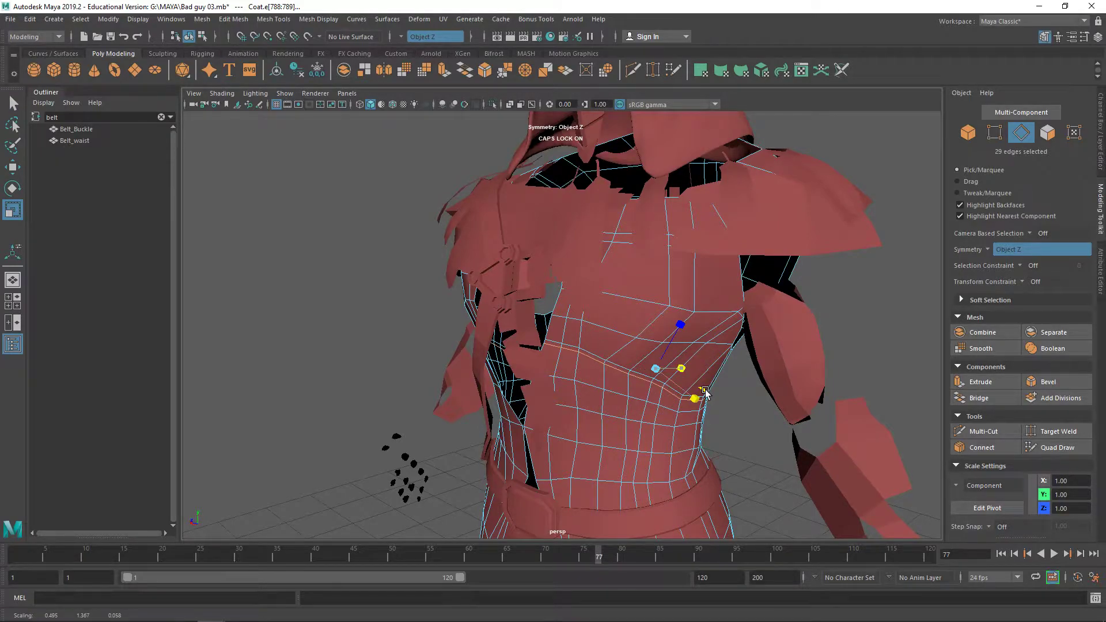
drag(705, 394, 704, 393)
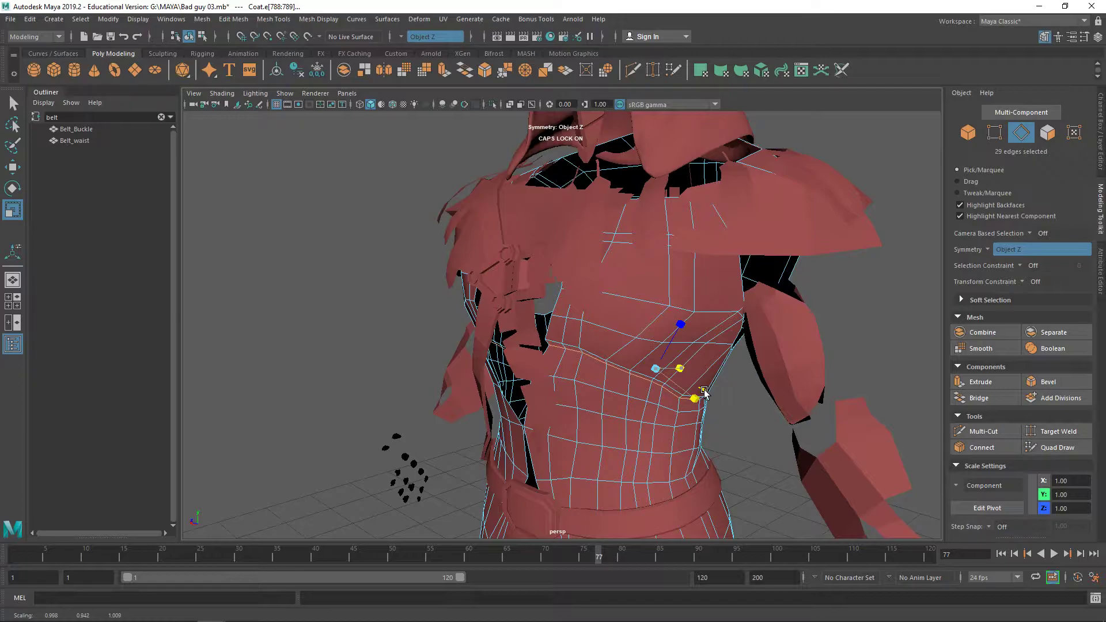
drag(703, 393, 704, 394)
right_drag(690, 293, 734, 276)
key(ctrl+z)
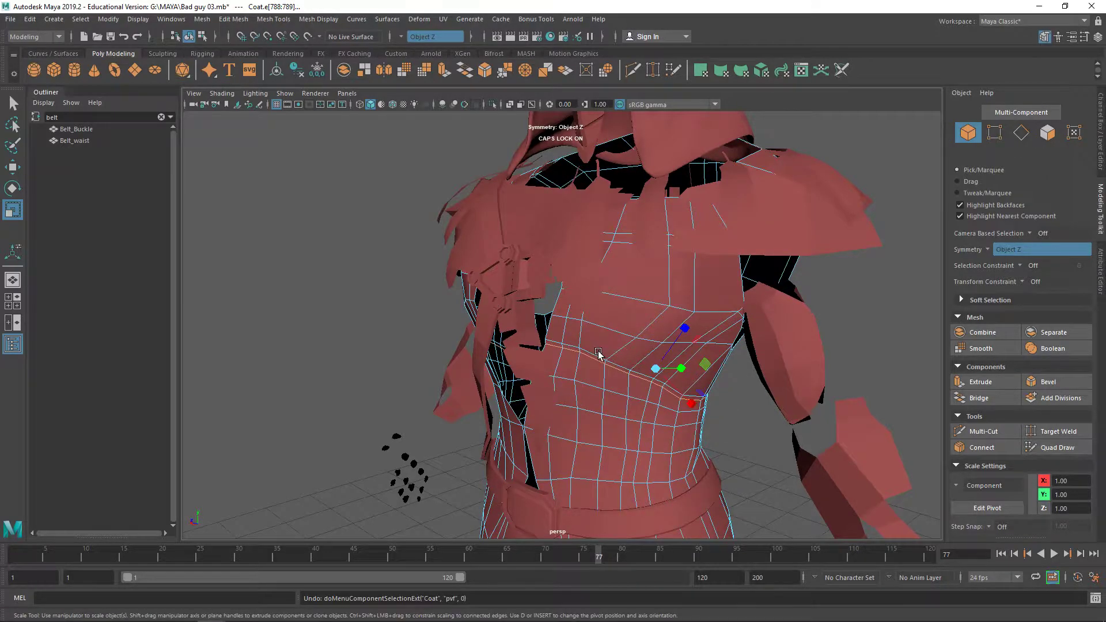
Step: Scale the other bevel loop under the coat's chest slightly and return the coat to object mode
right_drag(592, 351, 592, 262)
double_click(597, 355)
alt+drag(630, 375, 639, 410)
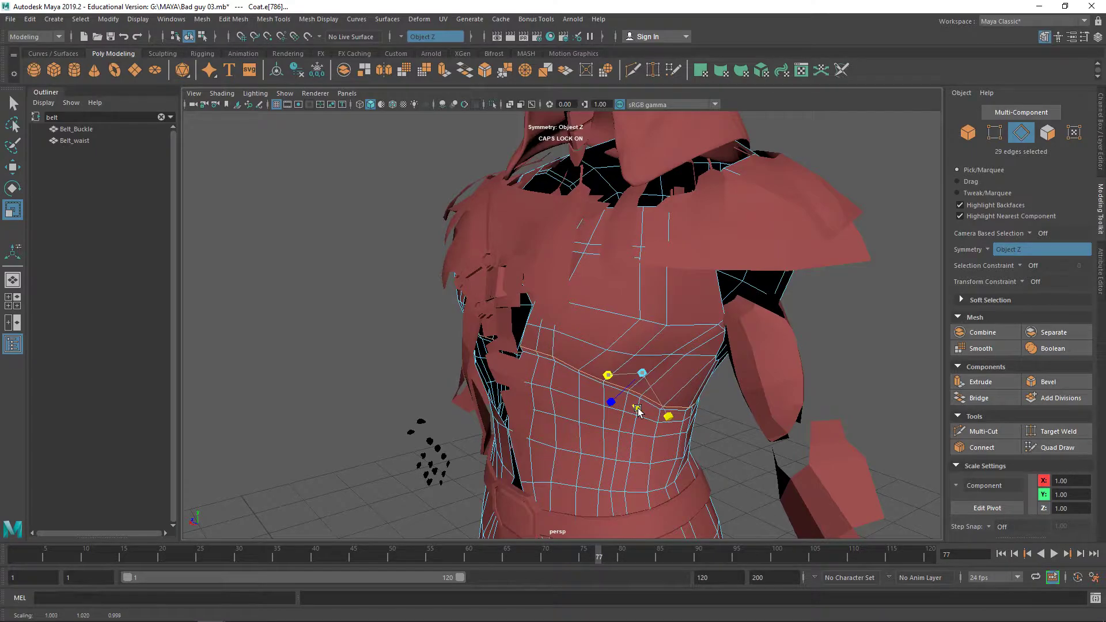
drag(638, 410, 637, 410)
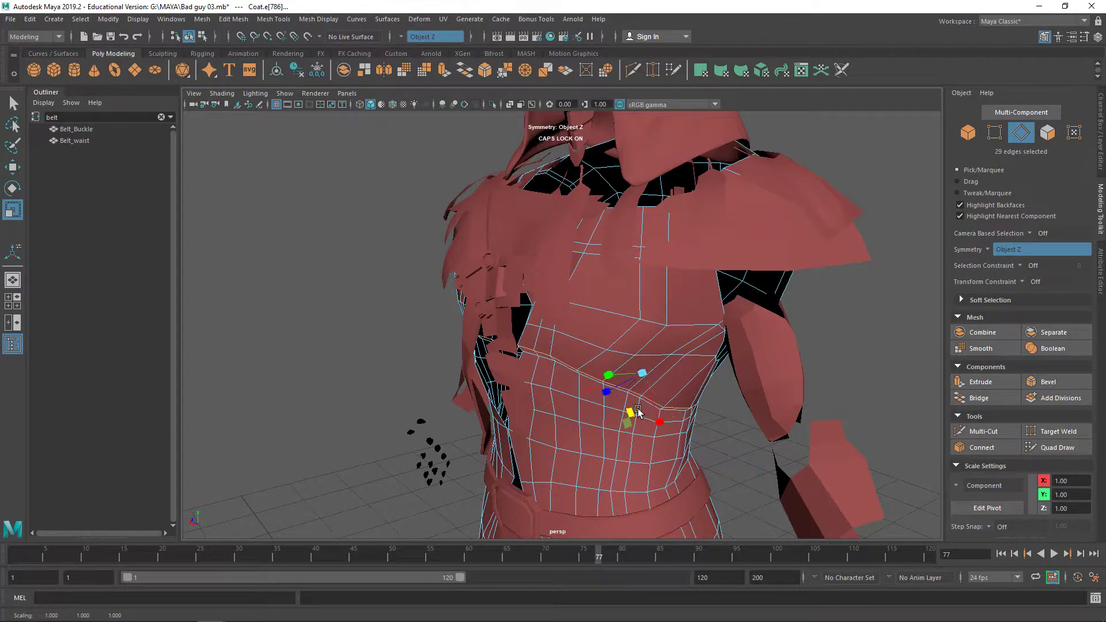
click(638, 411)
key(ctrl+z)
drag(635, 409, 635, 409)
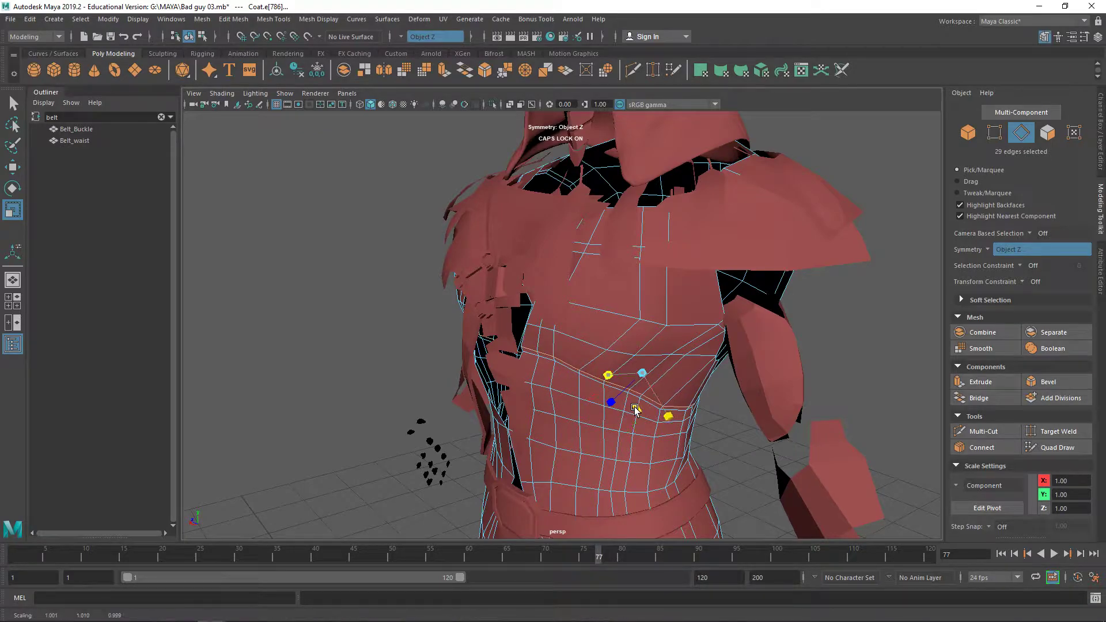
right_drag(637, 293, 729, 315)
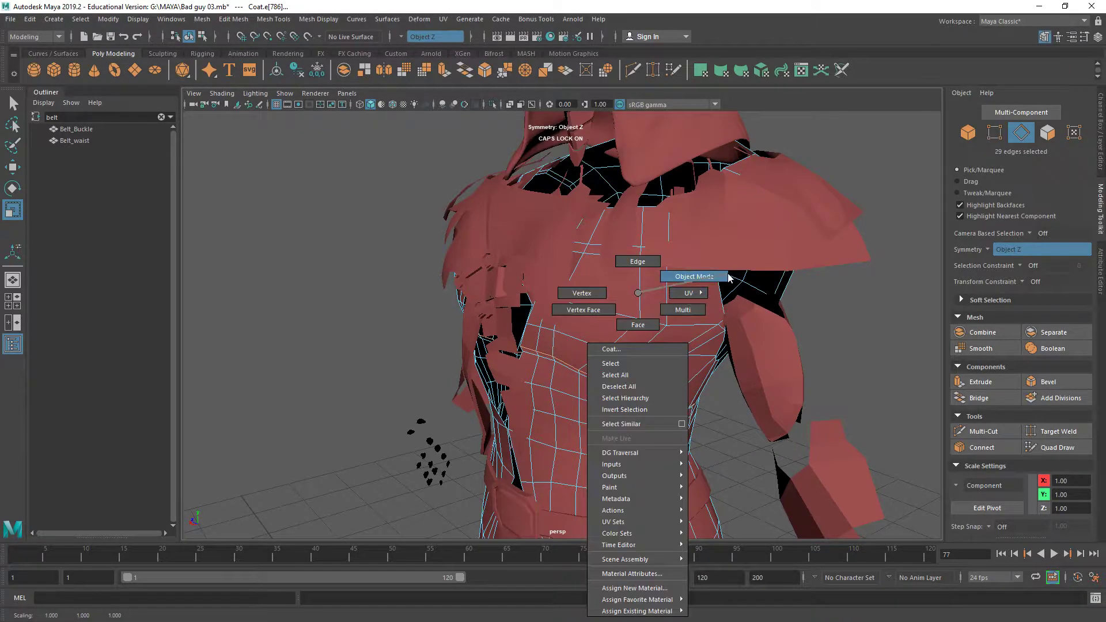
right_drag(728, 278, 728, 278)
Step: Isolate the coat, select all of its edges and soften them
alt+drag(804, 333, 520, 350)
click(525, 328)
right_drag(533, 293, 515, 250)
scroll(533, 348, down, 8)
right_drag(621, 336, 720, 252)
key(ctrl+1)
right_drag(546, 292, 531, 257)
drag(456, 221, 668, 455)
shift+right_drag(662, 382, 658, 535)
shift+right_drag(671, 408, 752, 386)
scroll(618, 375, up, 4)
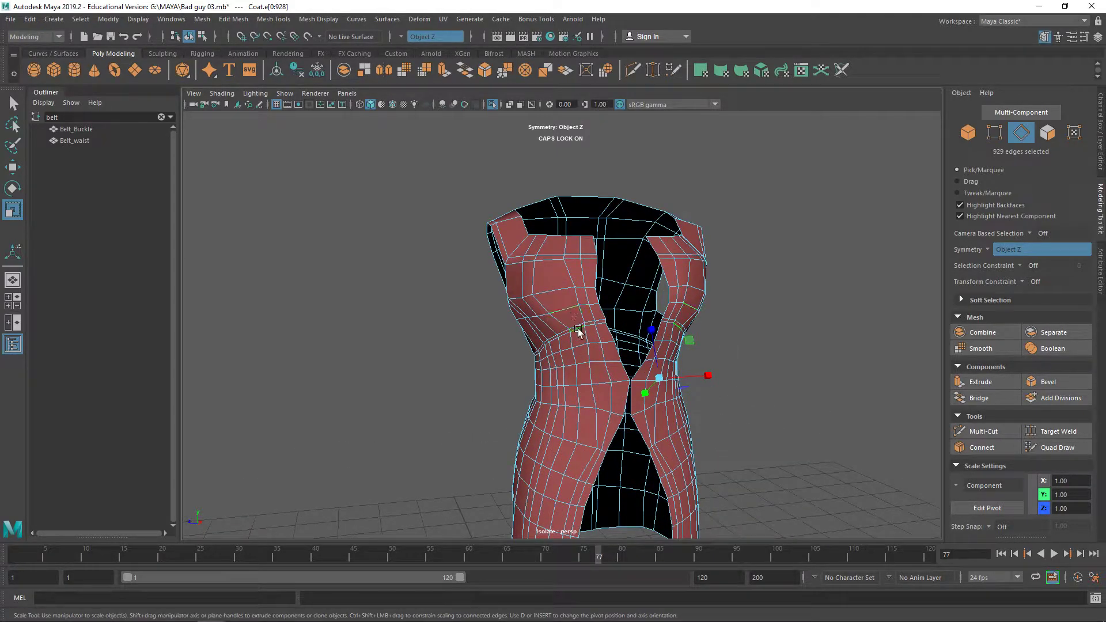
Step: Harden the edge loop running under the coat's chest
double_click(579, 332)
mouse_move(579, 294)
right_down()
mouse_move(599, 305)
mouse_move(585, 293)
right_up()
mouse_move(585, 293)
right_down()
mouse_move(617, 315)
mouse_move(588, 279)
mouse_move(586, 292)
right_up()
shift+right_drag(588, 333, 662, 369)
Step: Select the vertical edge loops down the side of the coat and harden them
alt+drag(662, 368, 567, 339)
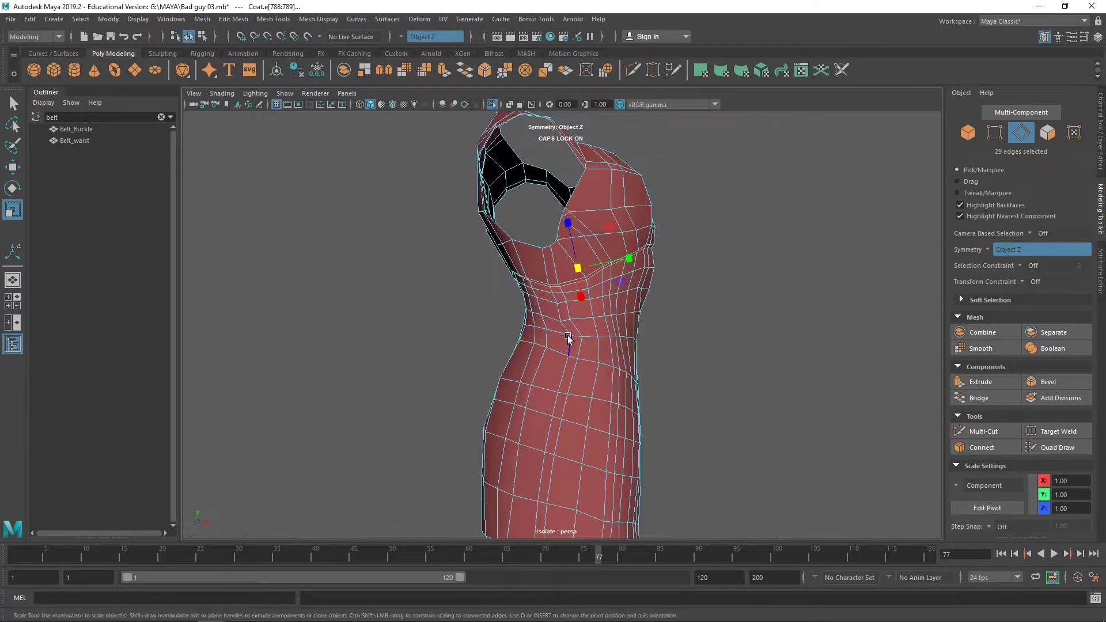
double_click(564, 348)
shift+double_click(573, 345)
shift+right_drag(572, 344, 636, 374)
shift+right_drag(704, 386, 707, 387)
Step: Return the coat to object mode, restore the full character and clear the selection to check the shading
alt+drag(707, 387, 611, 385)
right_drag(620, 365, 712, 243)
right_drag(605, 206, 576, 167)
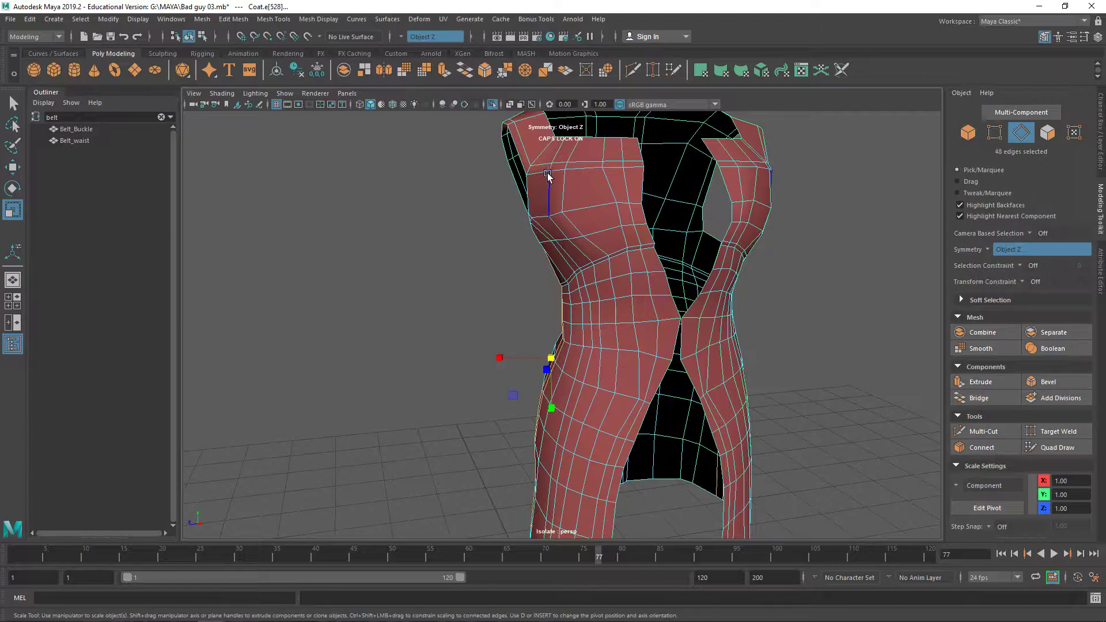
right_drag(567, 213, 651, 186)
click(802, 280)
alt+drag(774, 317, 706, 318)
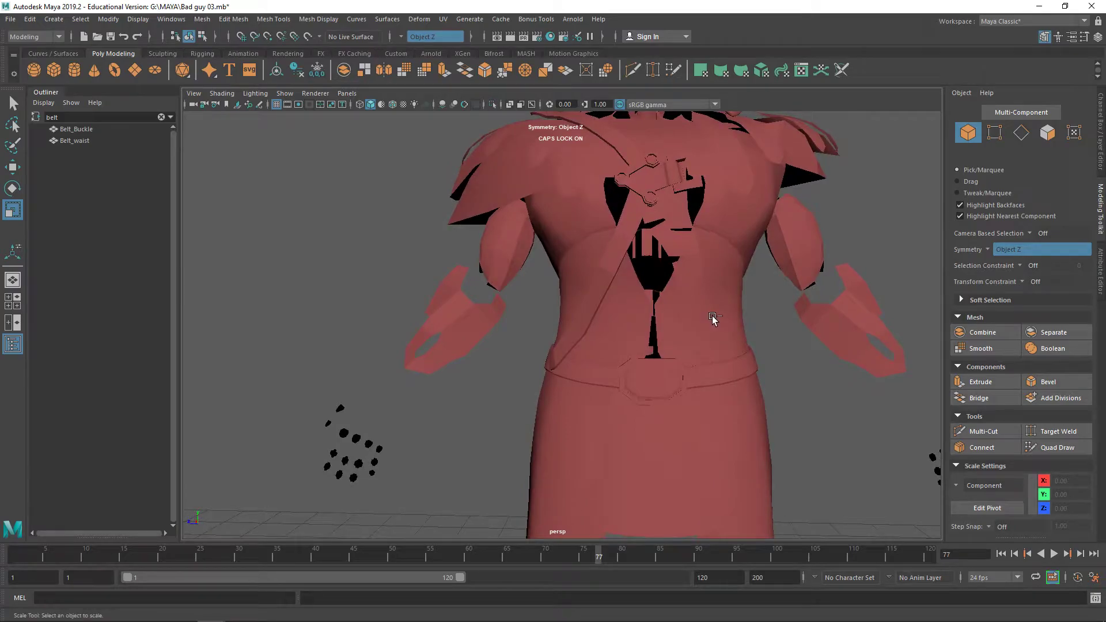
Step: Try to soften only the front edges of the crease under the coat's chest
right_drag(713, 227, 708, 232)
click(705, 230)
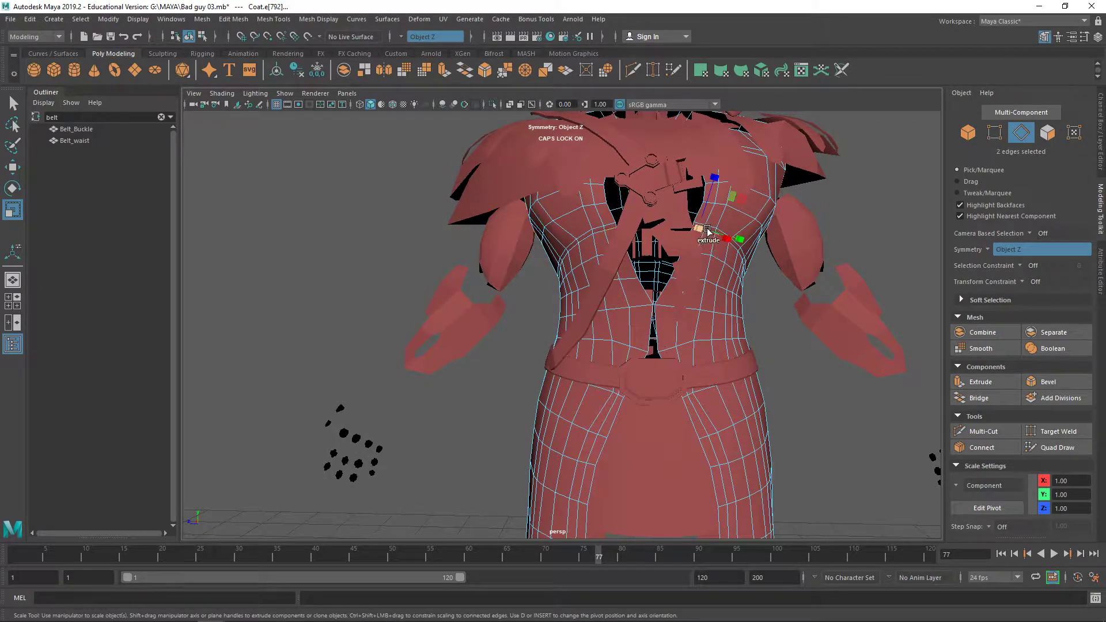
shift+click(602, 233)
key(ctrl+z)
scroll(610, 252, up, 5)
alt+middle_drag(609, 252, 611, 330)
scroll(611, 331, down, 1)
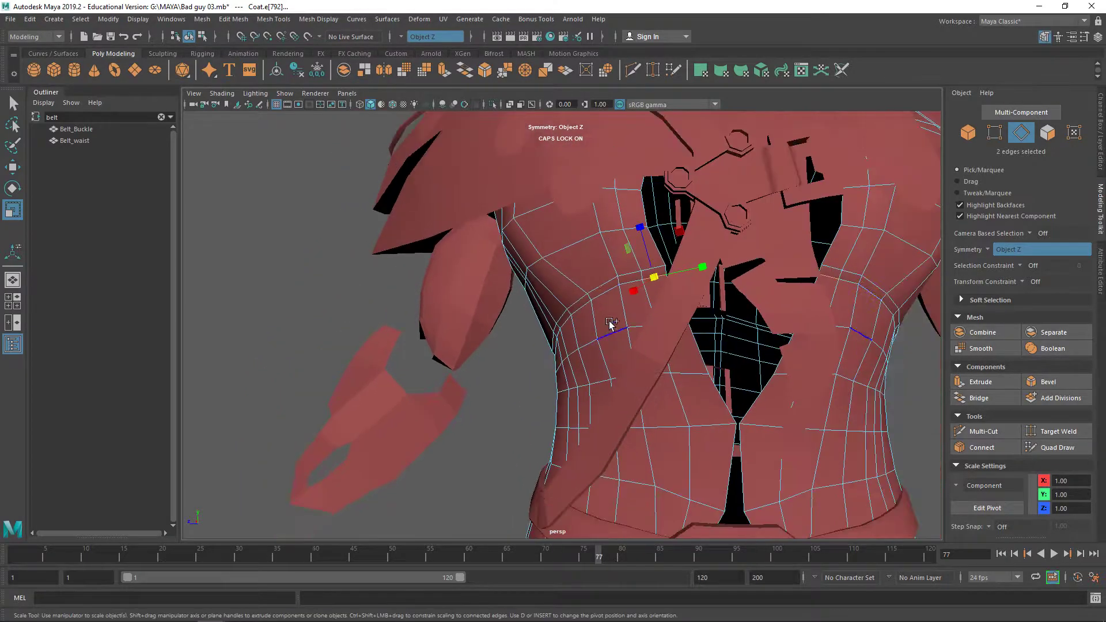
shift+click(629, 283)
shift+drag(634, 284, 634, 283)
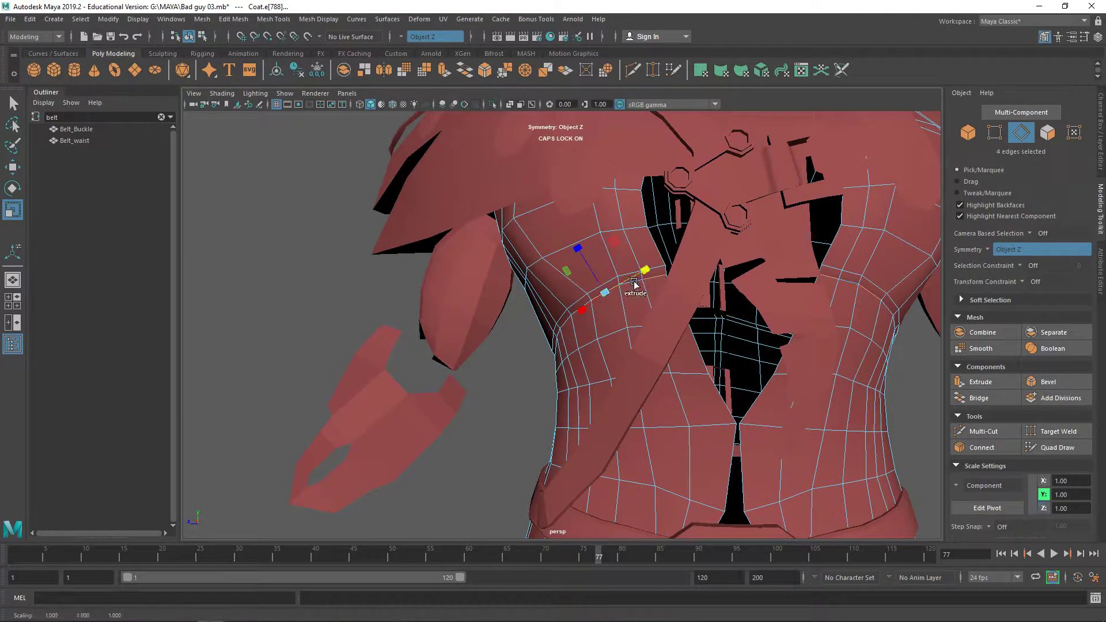
shift+click(610, 304)
shift+click(582, 307)
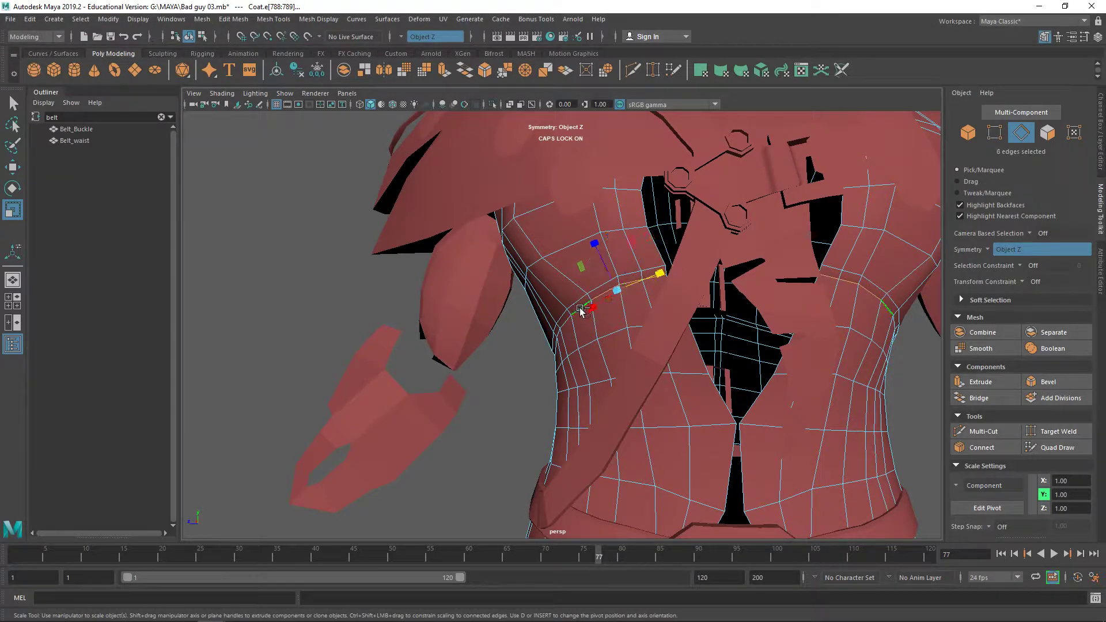
shift+right_drag(579, 314, 677, 316)
Step: Check the front chest crease in object mode and undo the latest coat operations
right_drag(696, 294, 780, 254)
scroll(842, 341, down, 4)
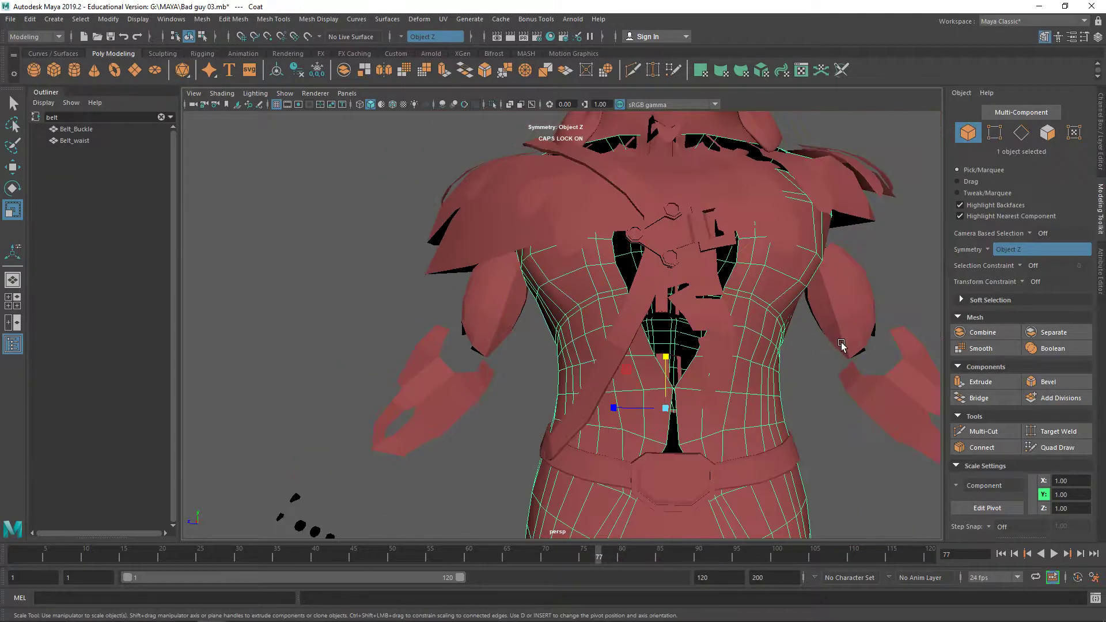
click(878, 225)
alt+drag(826, 309, 900, 310)
key(ctrl+z)
key(ctrl+z)
key(ctrl+z)
Step: Soften both complete edge loops under the coat's chest, then return to object mode and clear the selection
right_drag(632, 291, 632, 259)
click(612, 331)
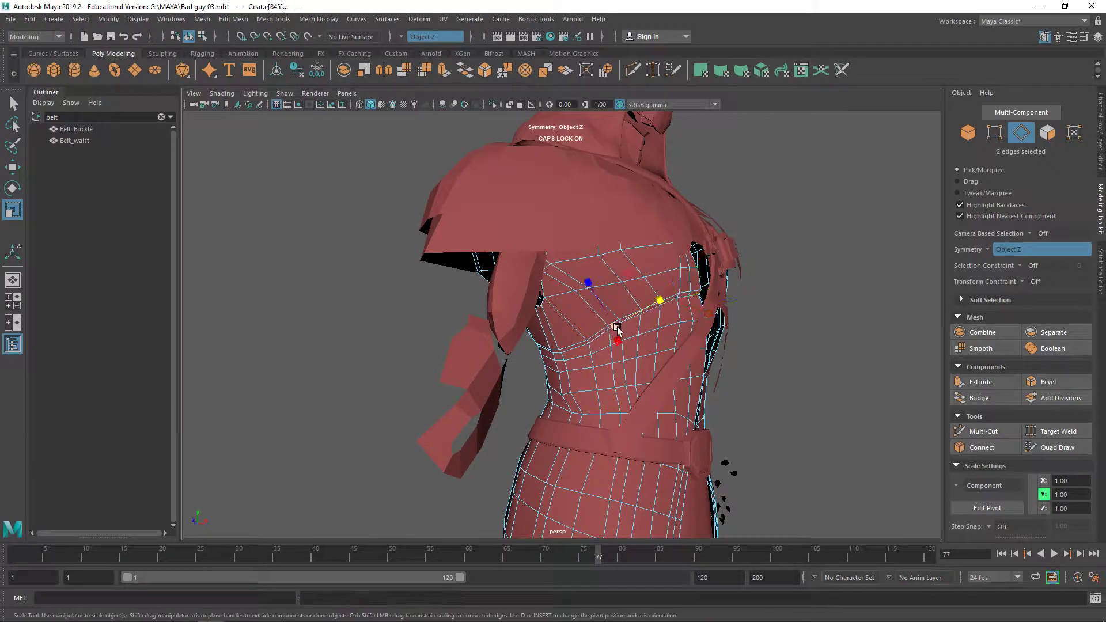
shift+double_click(684, 297)
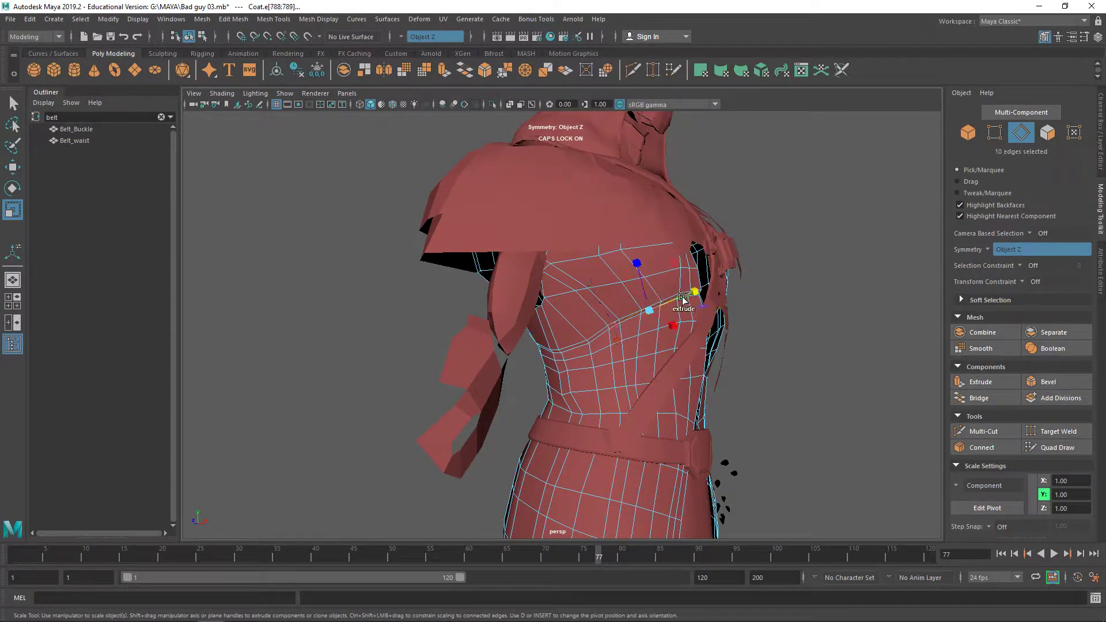
click(596, 341)
double_click(572, 349)
scroll(661, 320, up, 3)
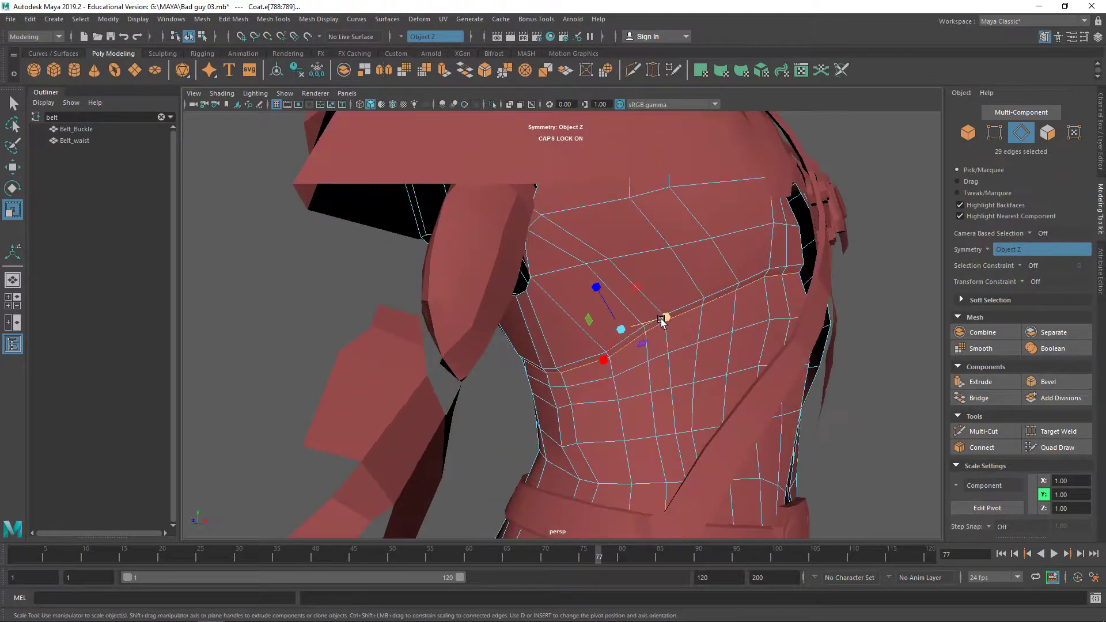
shift+double_click(546, 370)
shift+right_click(547, 372)
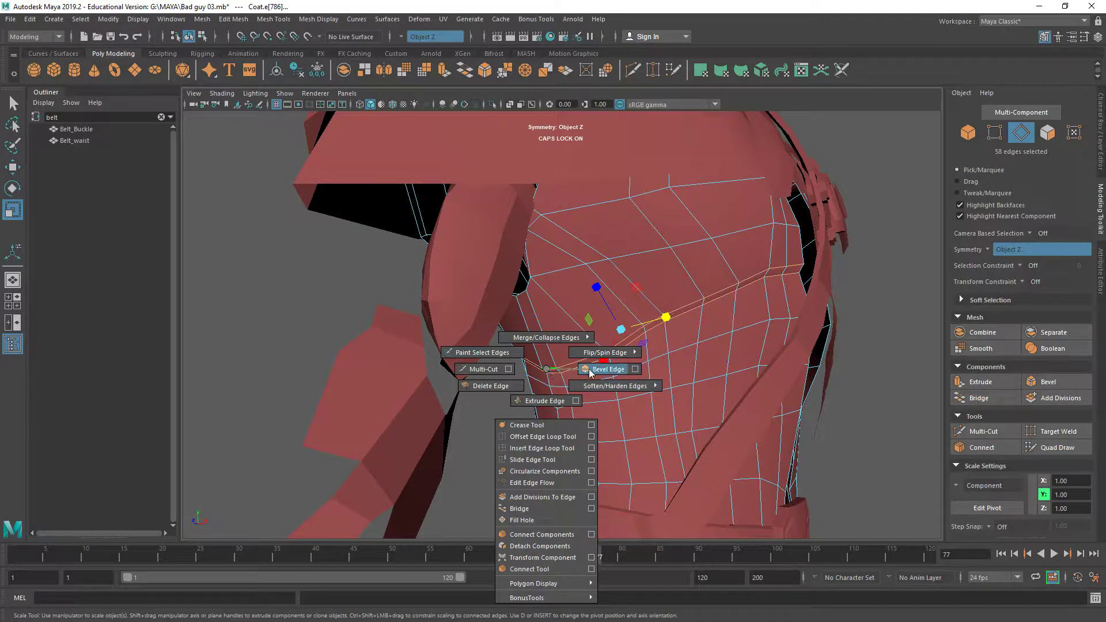
mouse_move(608, 385)
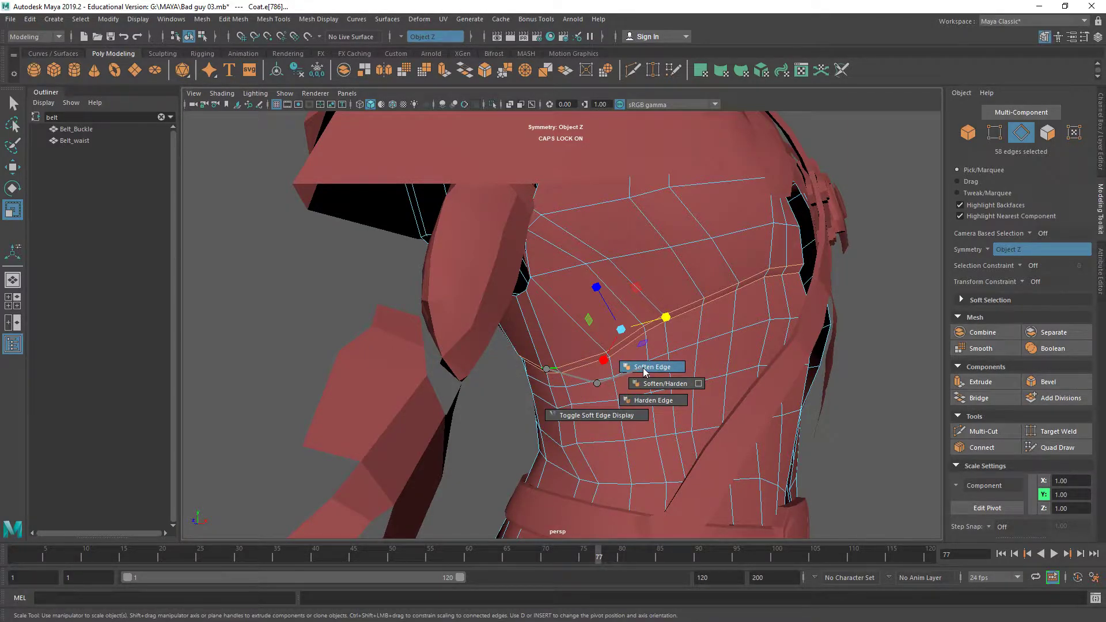
shift+right_drag(643, 368, 644, 367)
right_drag(707, 291, 821, 266)
click(892, 253)
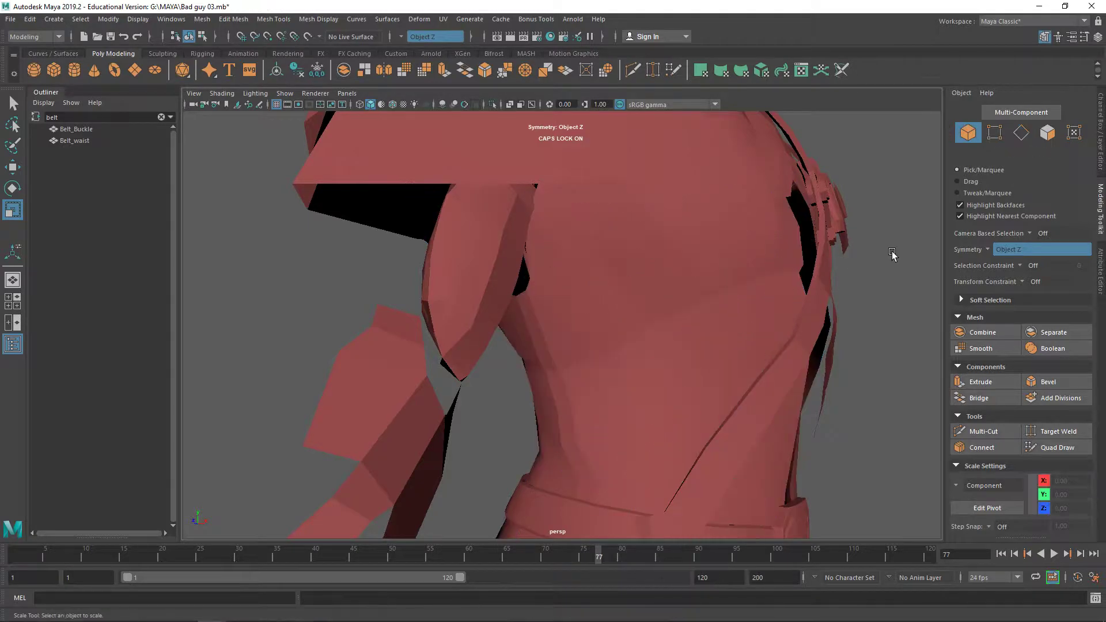
Step: Examine the shading of the coat and the pieces around the character's chest from several angles
alt+drag(896, 291, 701, 331)
scroll(834, 293, down, 5)
scroll(683, 354, up, 6)
alt+middle_drag(674, 371, 685, 417)
mouse_move(685, 417)
alt+mouse_down()
mouse_move(737, 408)
mouse_move(704, 420)
alt+mouse_up()
scroll(704, 420, up, 5)
alt+middle_drag(704, 420, 561, 281)
scroll(560, 281, up, 3)
scroll(610, 299, down, 4)
Step: Select the Peck_pin_1 piece on the chest and show wireframe on the shaded model
click(594, 324)
alt+drag(593, 323, 623, 325)
scroll(728, 344, up, 5)
alt+drag(728, 345, 622, 340)
right_drag(617, 292, 676, 268)
alt+drag(676, 268, 752, 349)
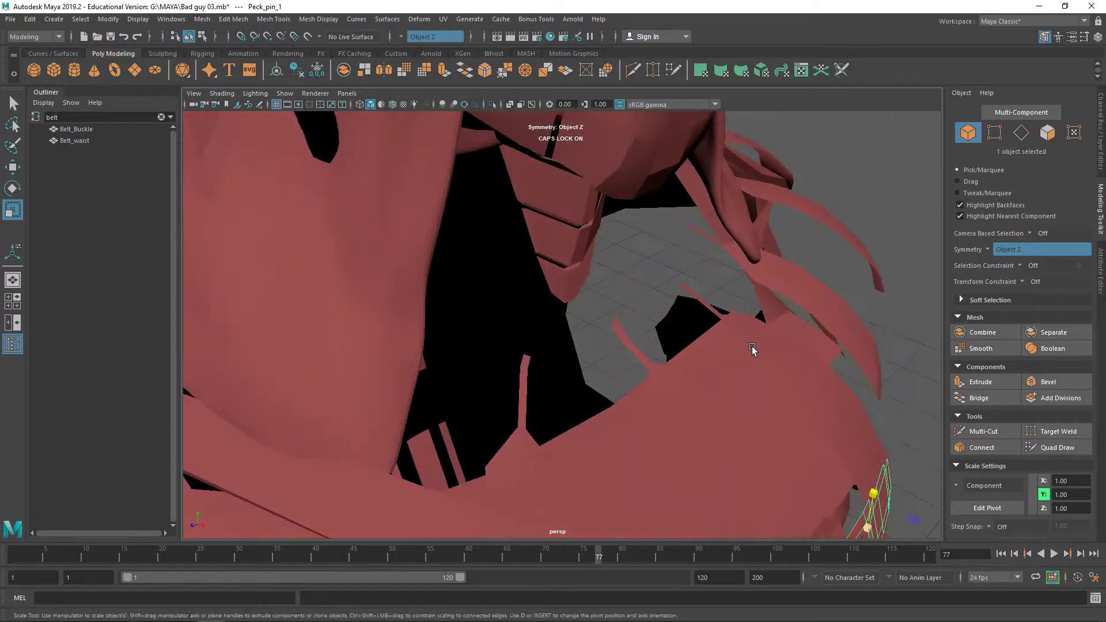
click(393, 106)
mouse_move(552, 242)
alt+mouse_down()
mouse_move(622, 242)
mouse_move(516, 225)
mouse_move(597, 286)
alt+mouse_up()
Step: Set the Move tool's axis orientation to Object for the chest pin
key(w)
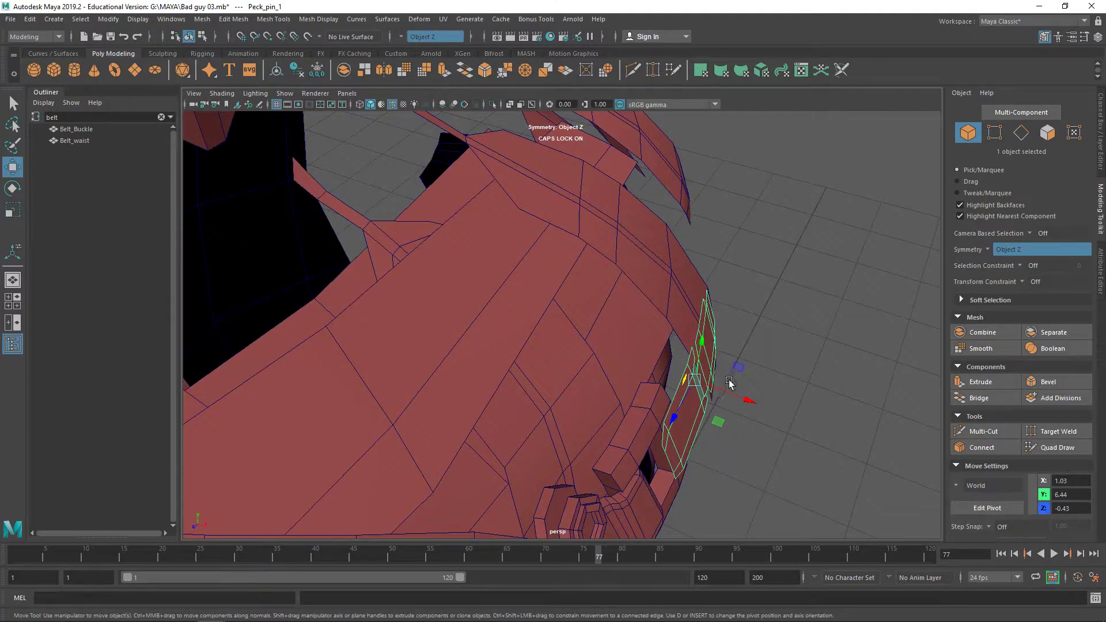
alt+drag(923, 477, 912, 471)
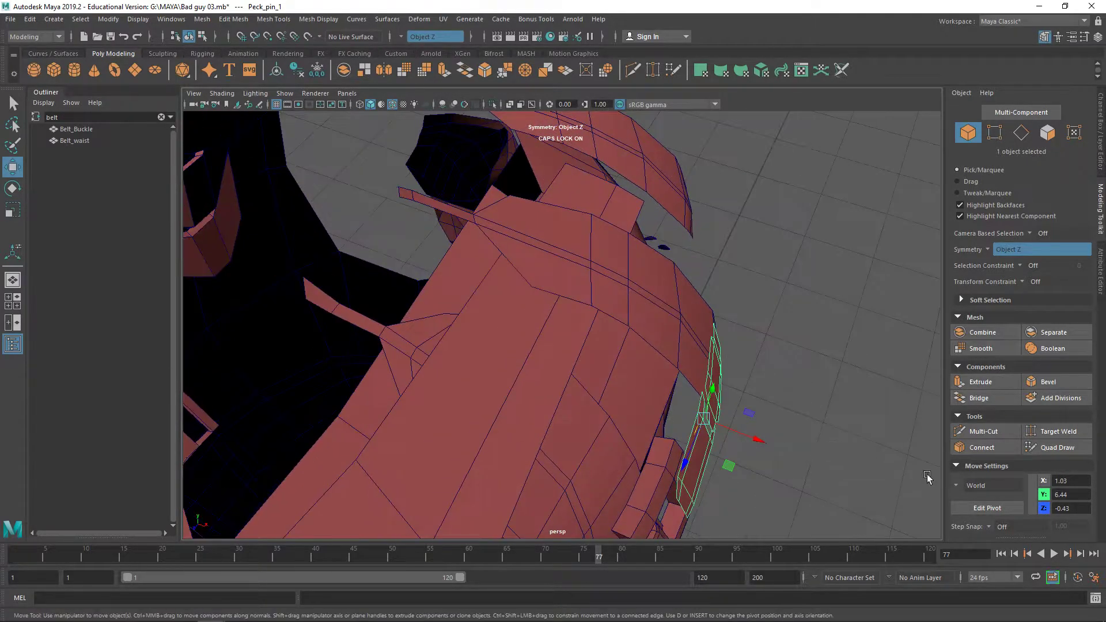
click(958, 487)
click(984, 495)
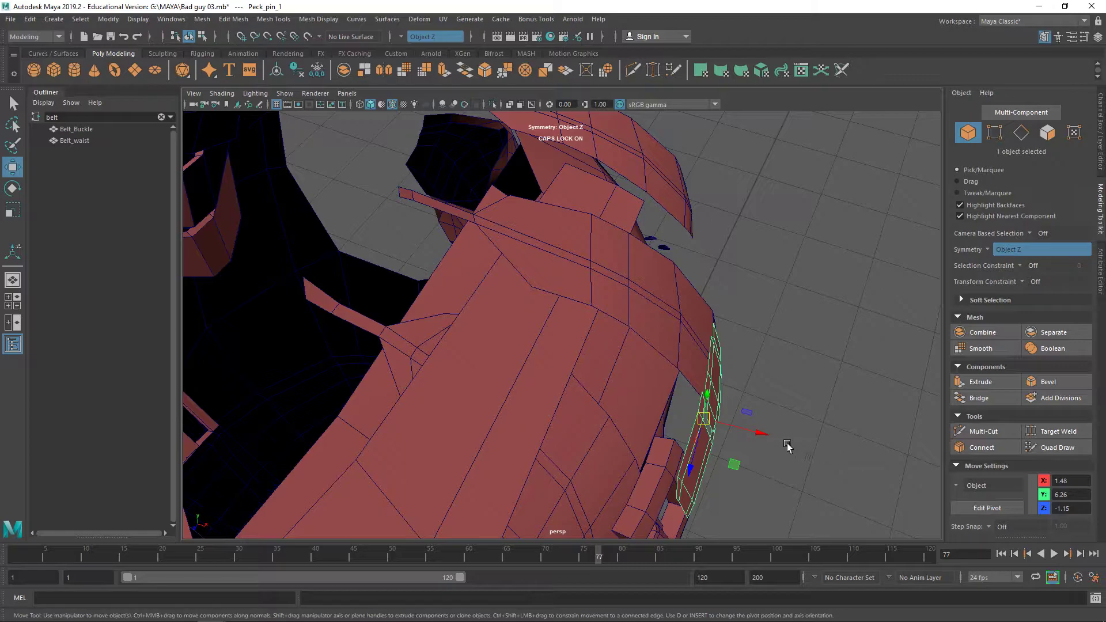
Step: Isolate the chest pin, extrude all its faces, and set the depth to a Local Translate Z of about -0.021
mouse_move(742, 315)
shift+right_down()
mouse_move(742, 432)
mouse_move(739, 368)
mouse_move(757, 301)
mouse_move(741, 316)
mouse_move(733, 365)
mouse_move(730, 323)
shift+right_up()
key(ctrl+1)
key(f)
drag(511, 251, 752, 505)
shift+right_drag(694, 336, 699, 371)
alt+drag(700, 372, 718, 430)
key(ctrl+1)
alt+middle_drag(752, 451, 751, 347)
drag(691, 412, 675, 411)
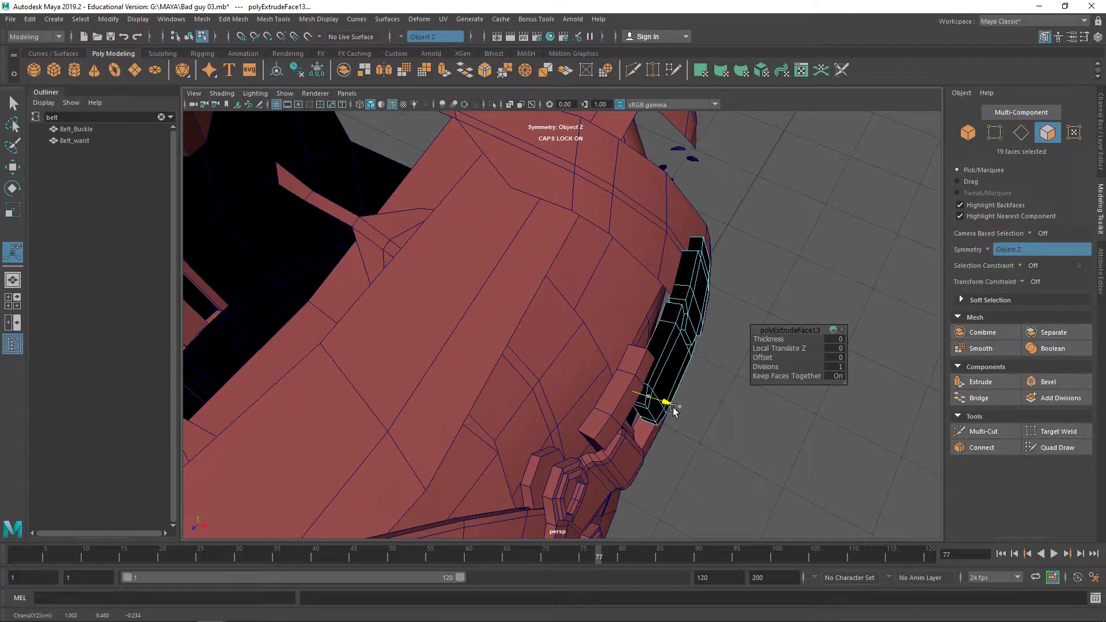
drag(675, 410, 680, 411)
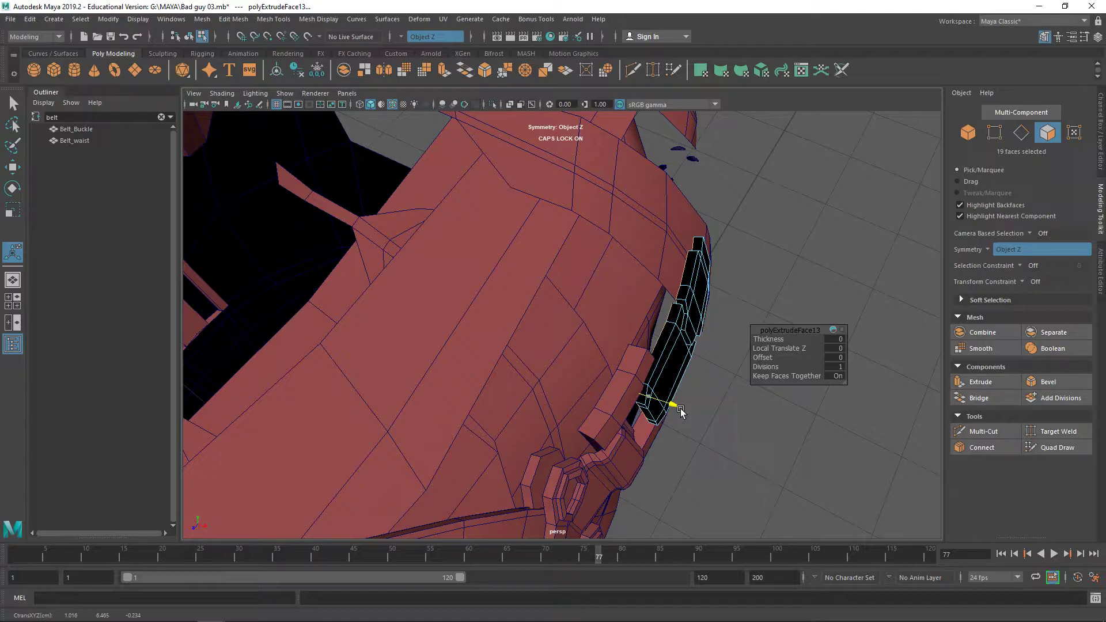
Step: Reduce the chest pin's face selection to eight faces and try adjusting their extrusion depth
alt+drag(680, 409, 784, 326)
alt+drag(784, 326, 599, 259)
key(ctrl+1)
ctrl+click(418, 268)
key(ctrl+1)
alt+drag(608, 321, 694, 348)
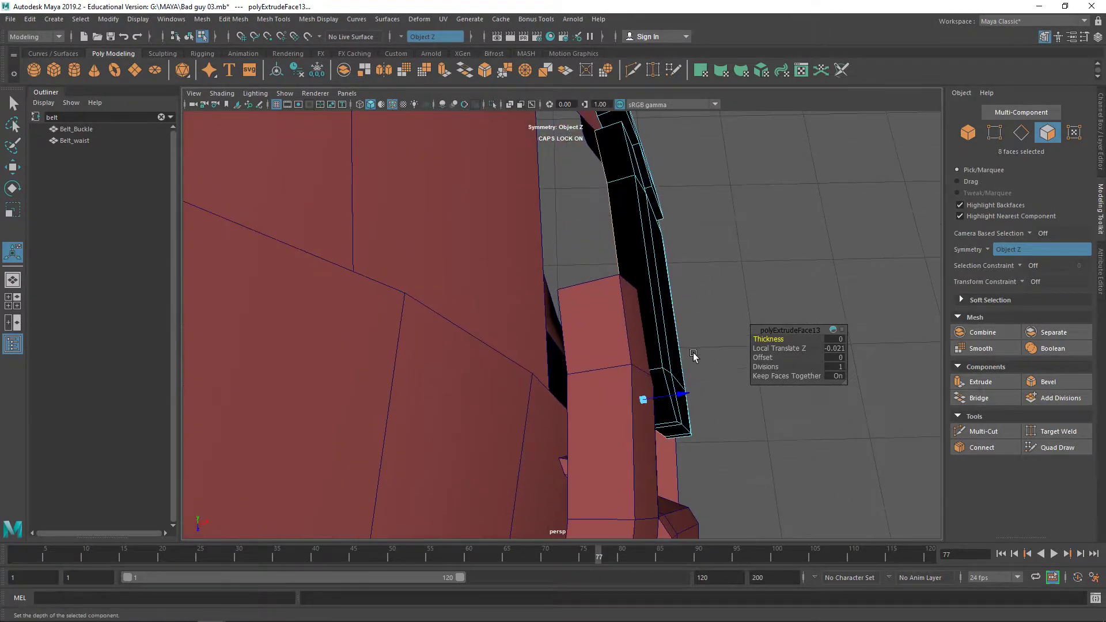
drag(680, 395, 657, 396)
key(ctrl+z)
Step: Try extruding the chest pin's selected faces again and moving them along the Object axis
alt+middle_drag(697, 293, 693, 323)
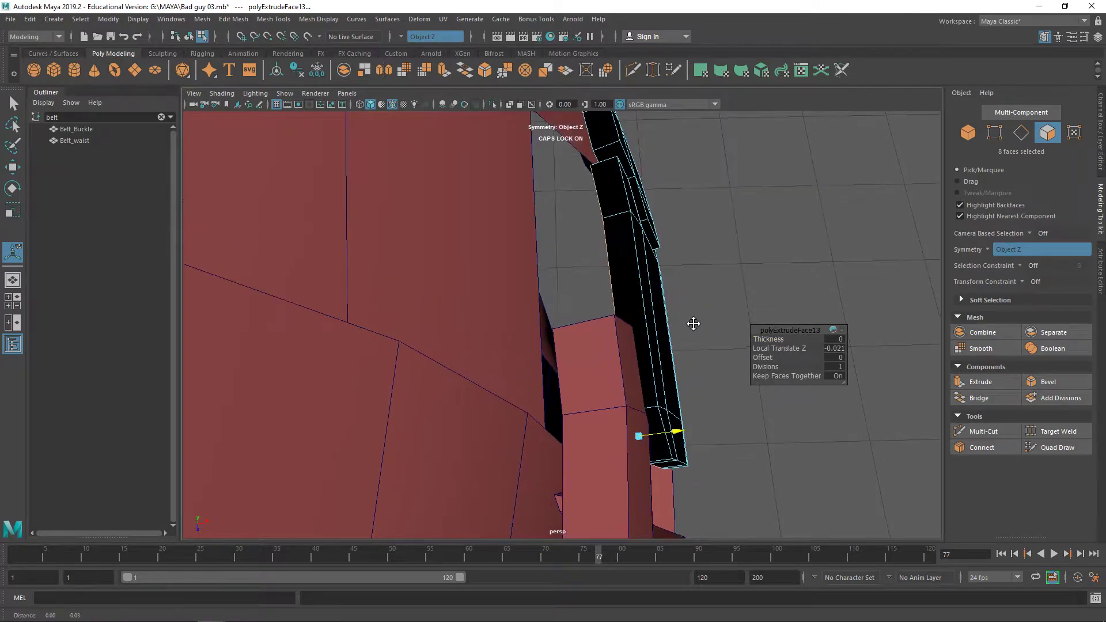
scroll(684, 335, down, 3)
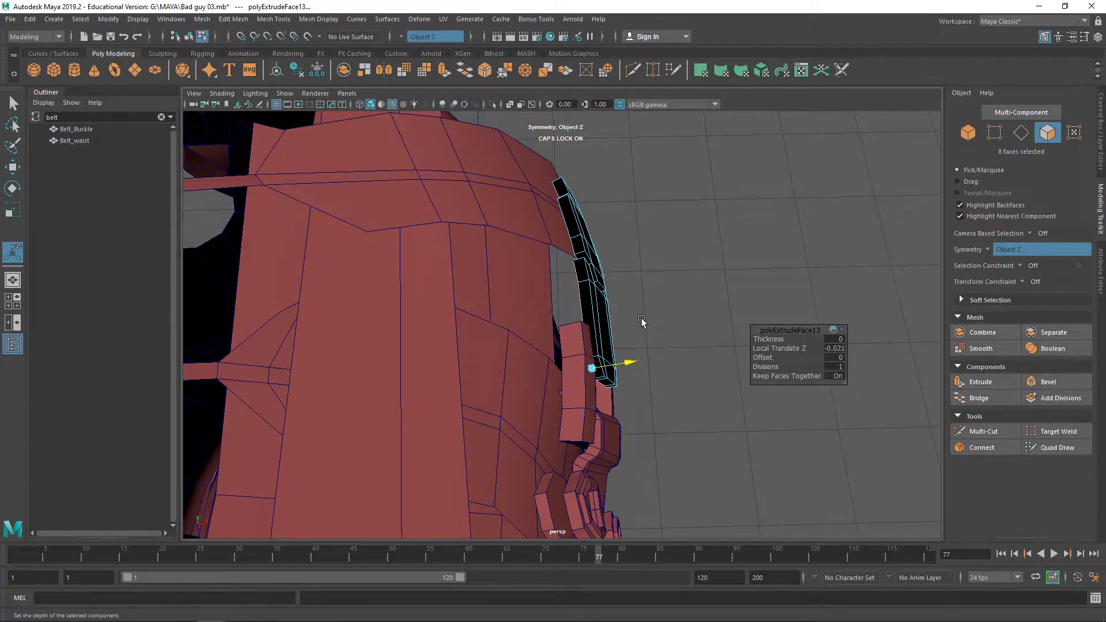
shift+right_drag(635, 322, 645, 499)
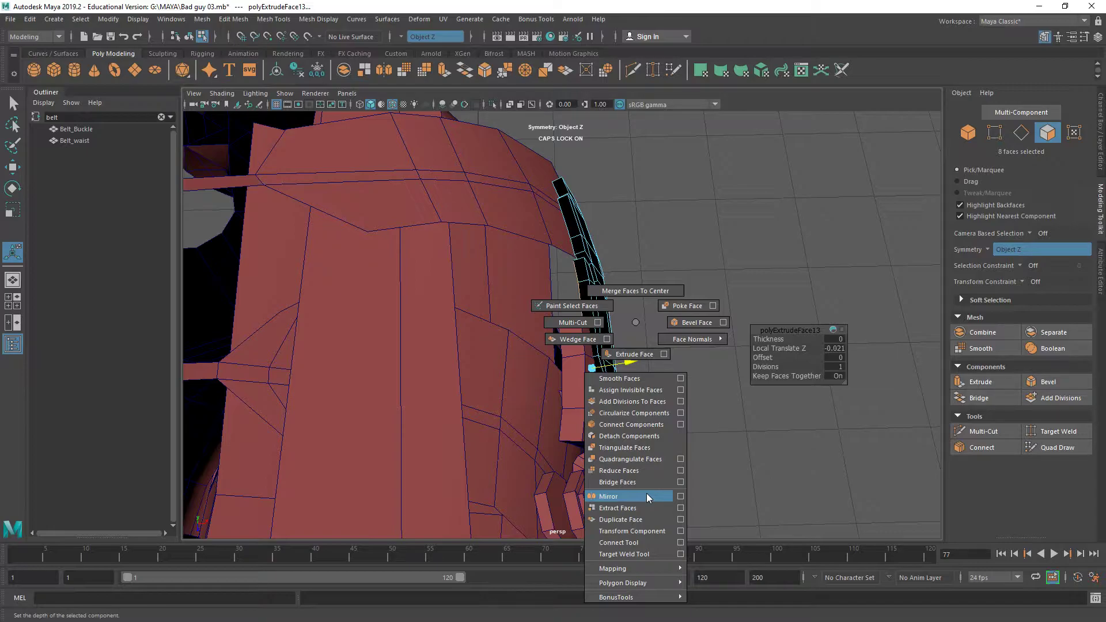
shift+right_drag(647, 495, 631, 356)
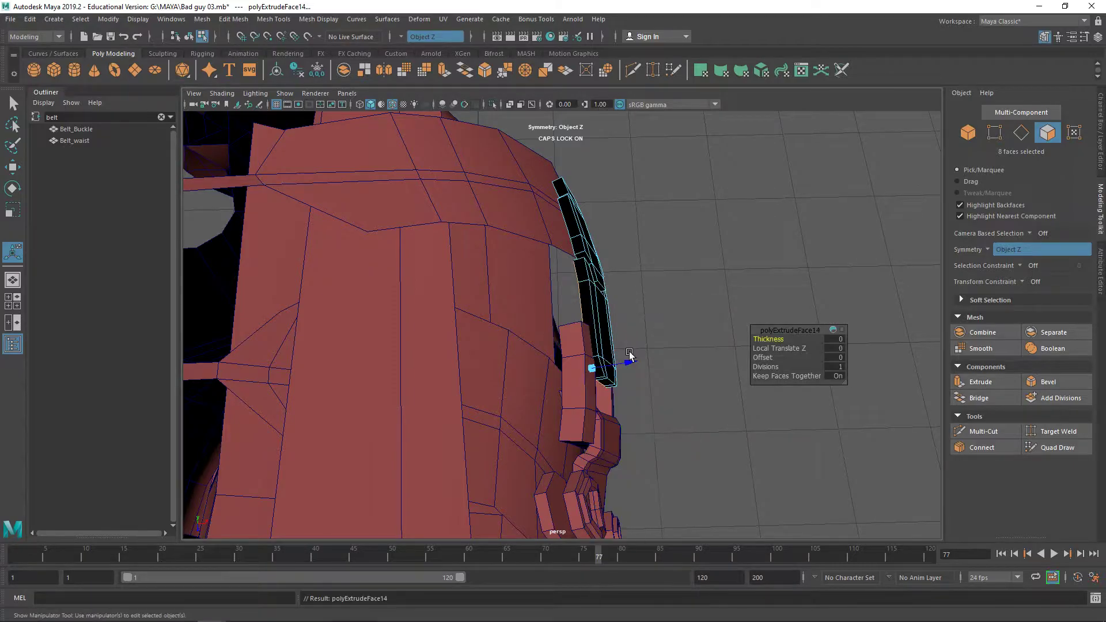
drag(621, 362, 583, 341)
key(e)
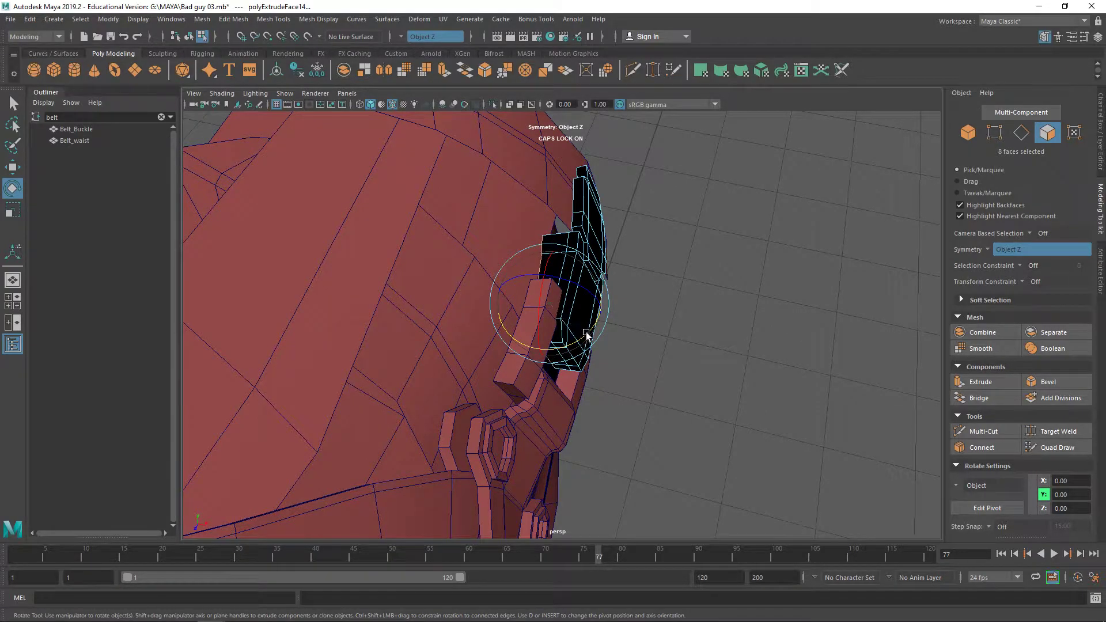
key(w)
drag(604, 309, 611, 269)
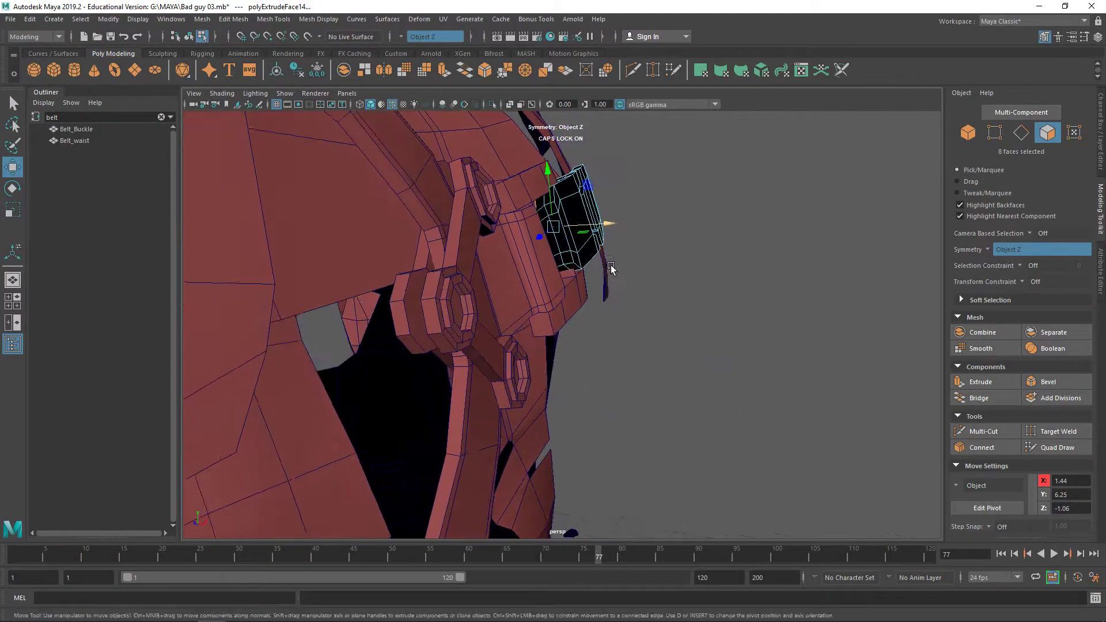
Step: Undo the moves and the repeated extrusion of the chest pin's faces
key(ctrl+z)
key(ctrl+z)
key(ctrl+z)
key(ctrl+z)
alt+drag(577, 198, 622, 250)
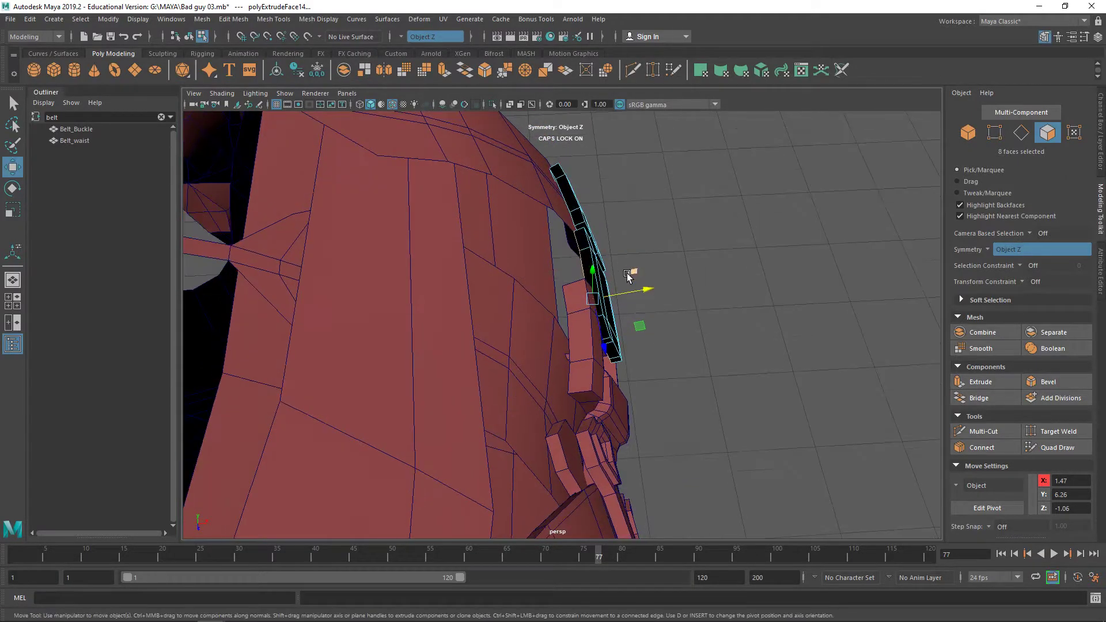
drag(645, 288, 633, 289)
key(ctrl+z)
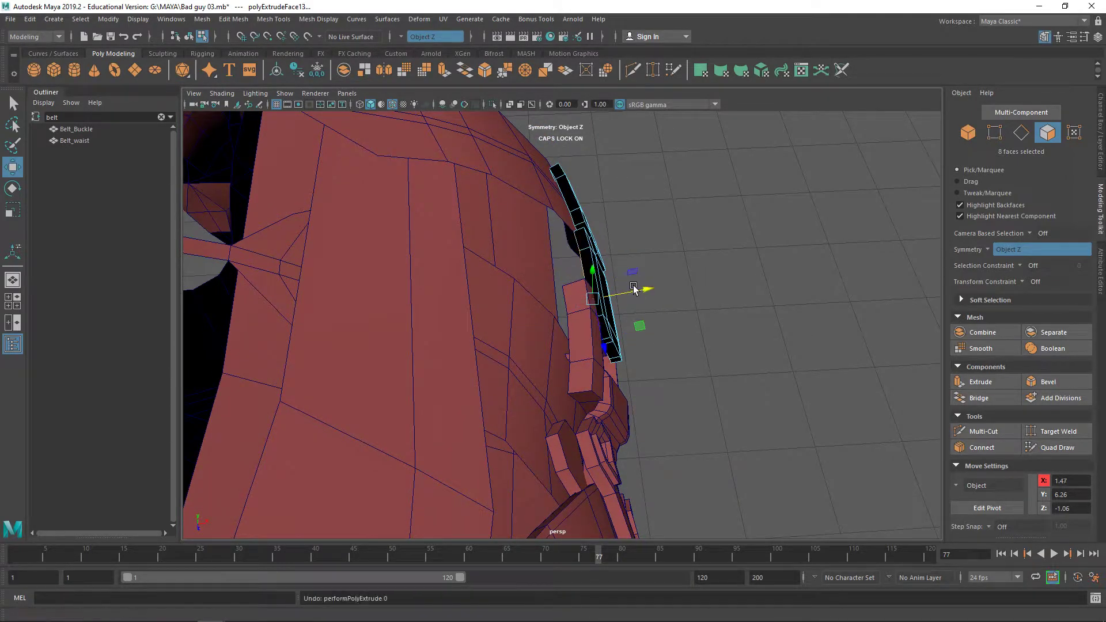
Step: Extrude the chest pin's selected faces again and set the Rotate tool's axis orientation to Component
key(ctrl+1)
mouse_move(635, 286)
alt+mouse_down()
mouse_move(684, 249)
mouse_move(630, 278)
alt+mouse_up()
key(ctrl+1)
shift+right_drag(630, 280, 633, 291)
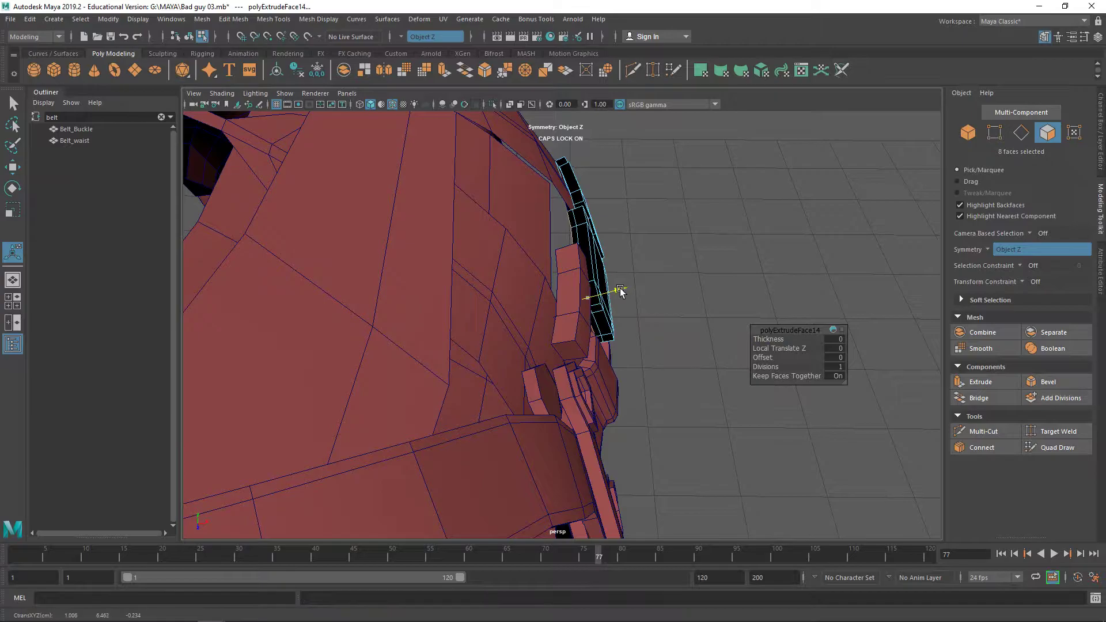
key(e)
drag(619, 295, 622, 302)
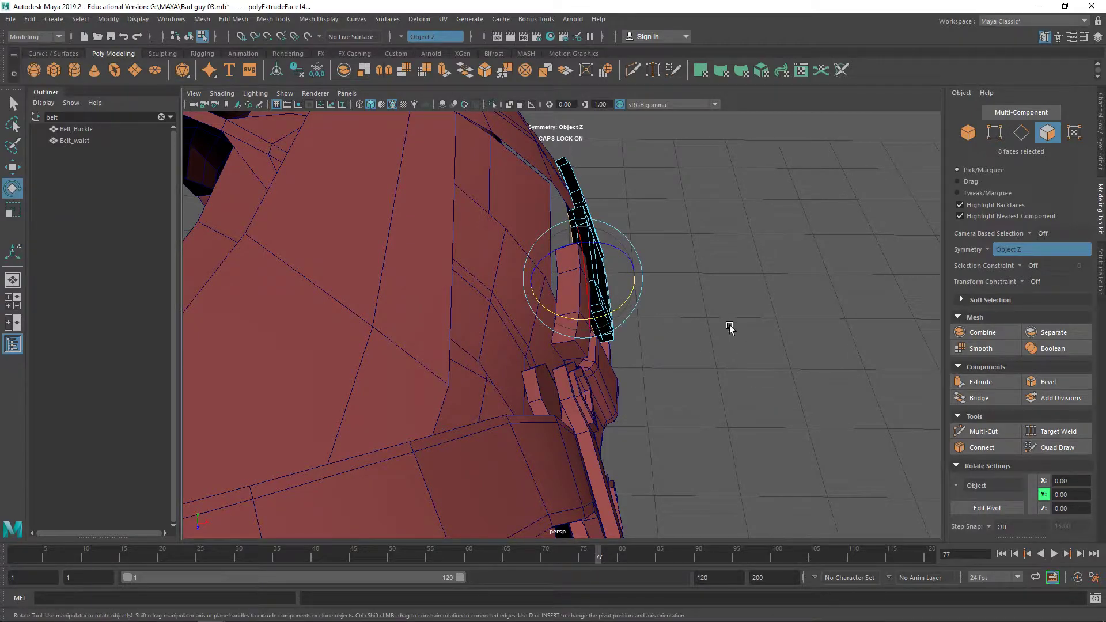
click(957, 487)
click(990, 517)
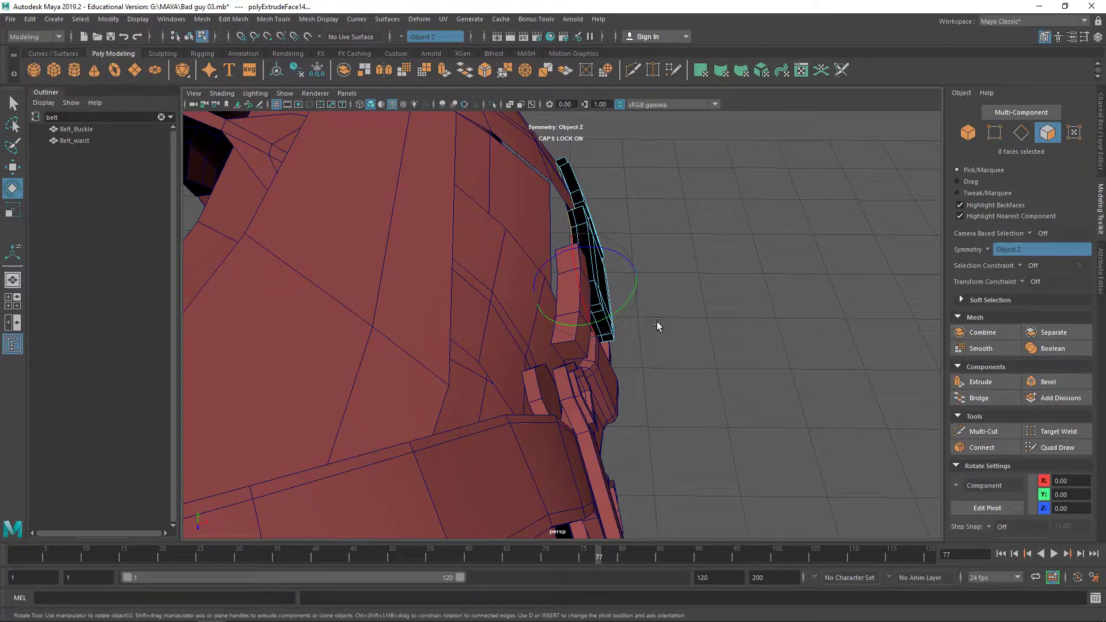
key(w)
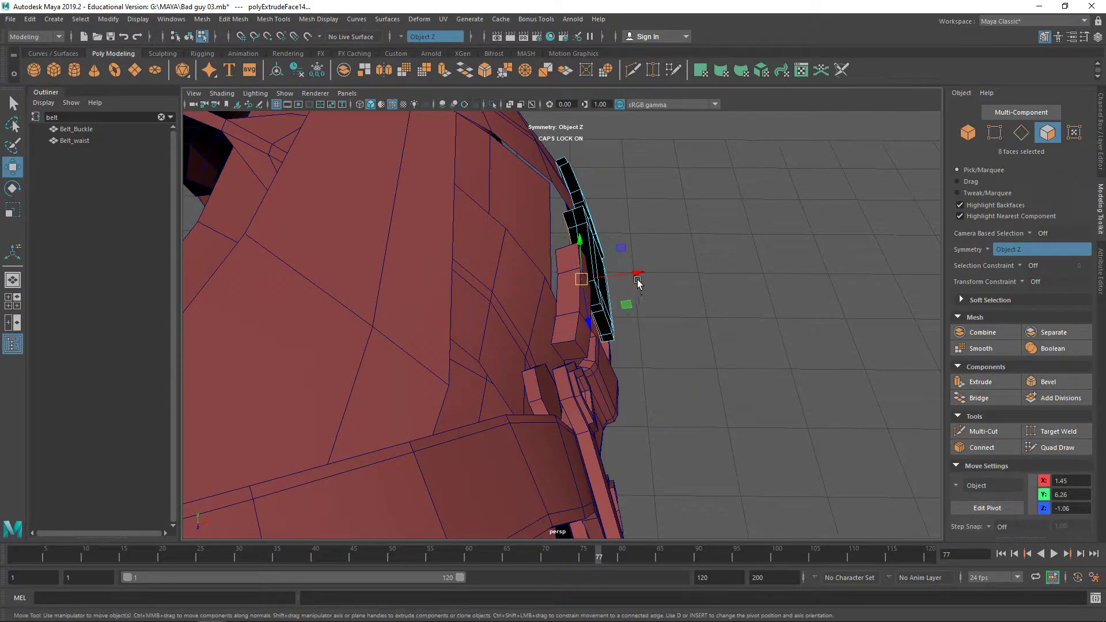
Step: Return the chest pin to face selection and select the main faces of its outer end plate
alt+drag(629, 277, 640, 307)
click(568, 253)
right_drag(569, 254, 626, 219)
key(r)
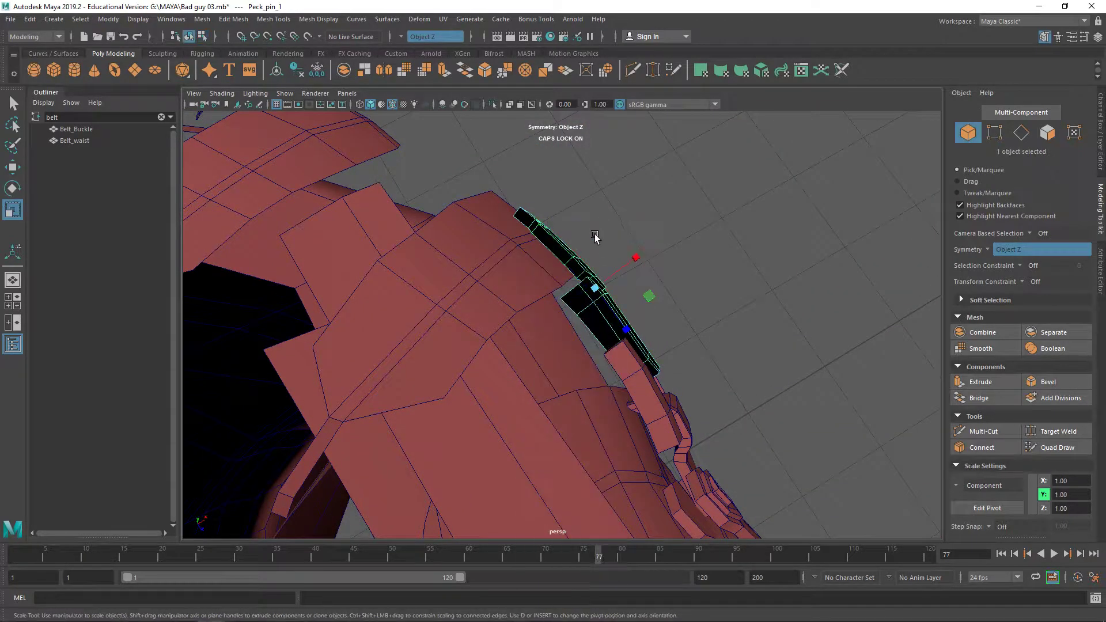
right_drag(599, 264, 602, 290)
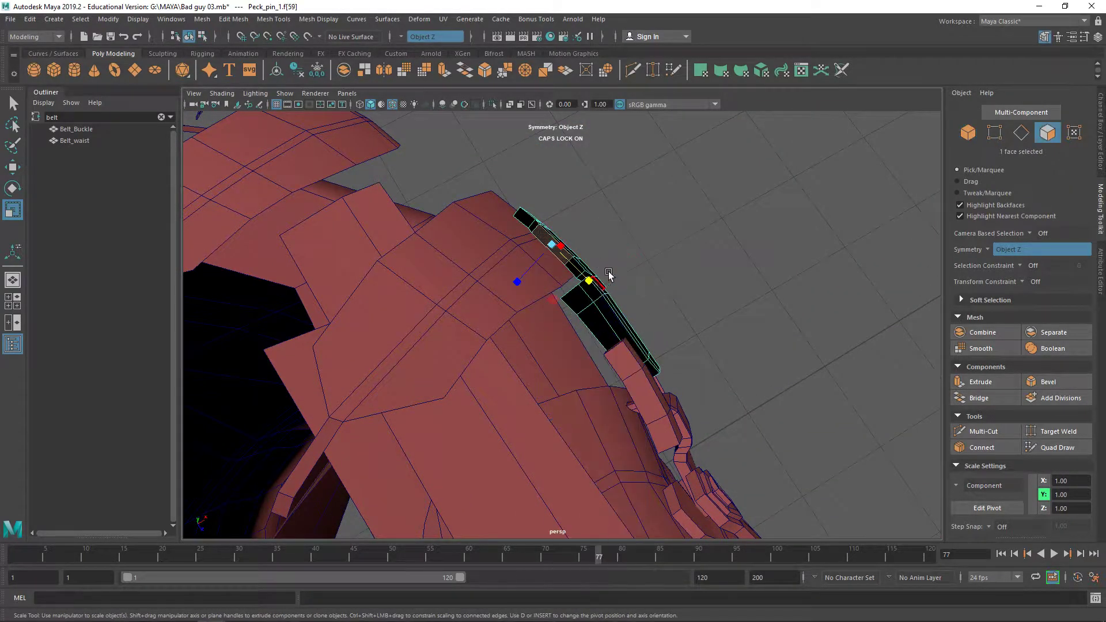
alt+drag(602, 290, 637, 264)
drag(671, 311, 692, 325)
alt+drag(693, 325, 489, 264)
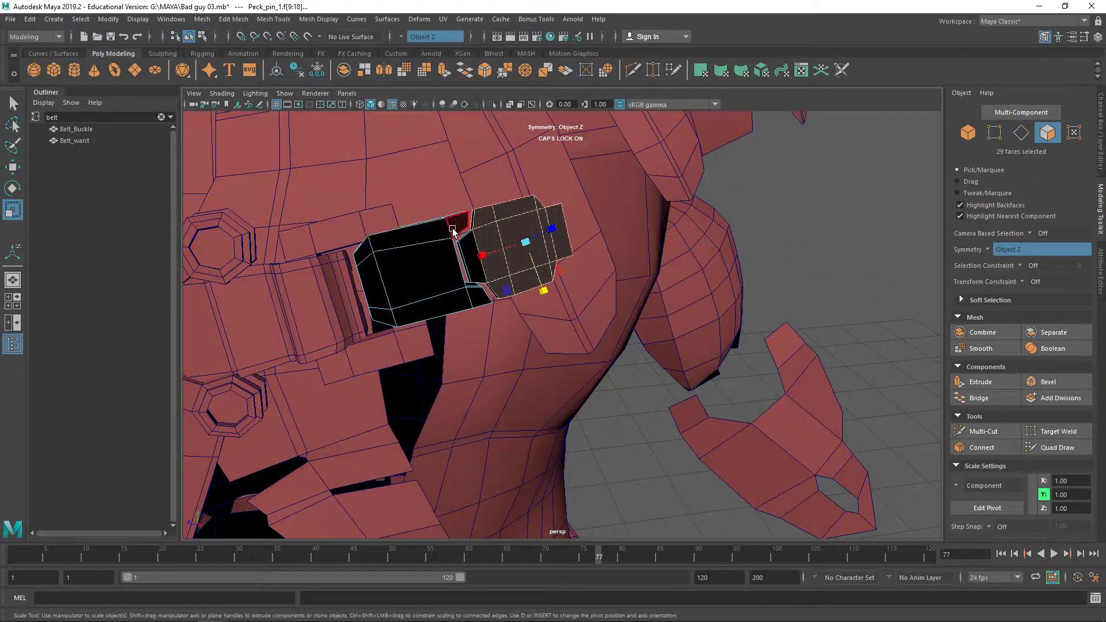
Step: Add the remaining side and rim faces of the chest pin's outer end plate to the selection
scroll(490, 265, up, 5)
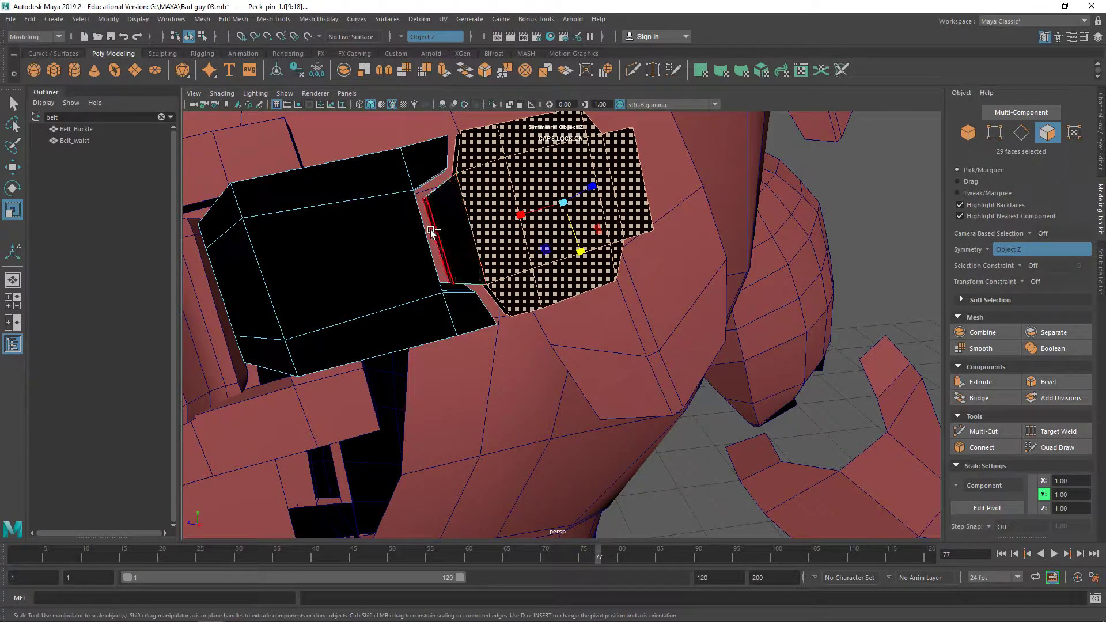
shift+drag(454, 230, 457, 228)
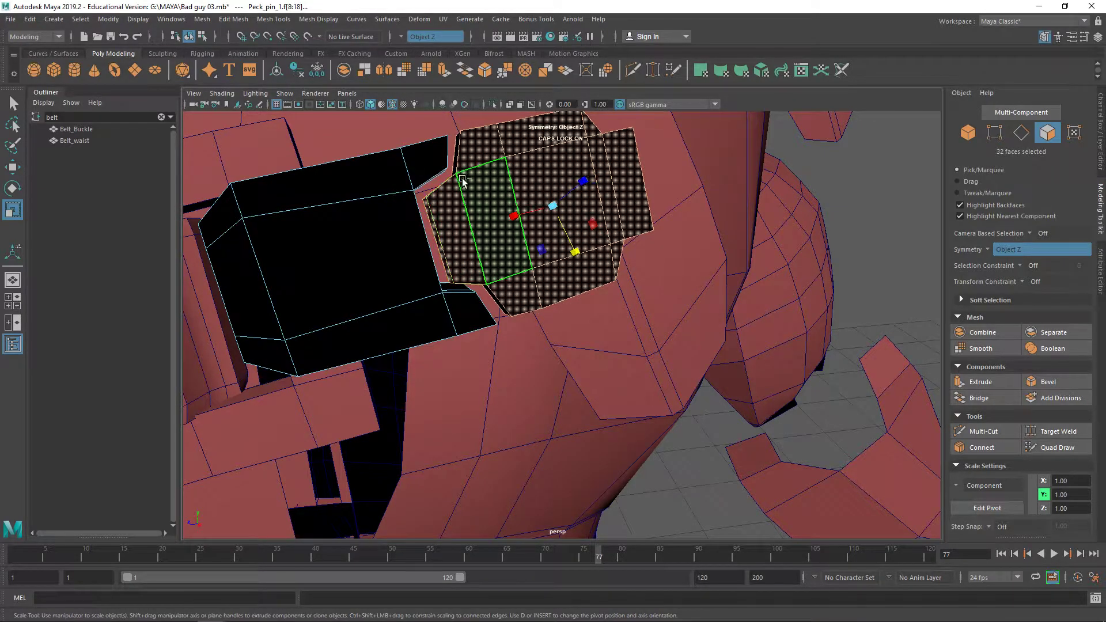
shift+click(457, 167)
shift+click(492, 297)
alt+drag(496, 302, 472, 191)
shift+click(455, 134)
alt+drag(455, 134, 799, 338)
shift+click(726, 378)
alt+drag(726, 377, 748, 372)
key(ctrl+1)
alt+drag(819, 356, 804, 375)
key(ctrl+1)
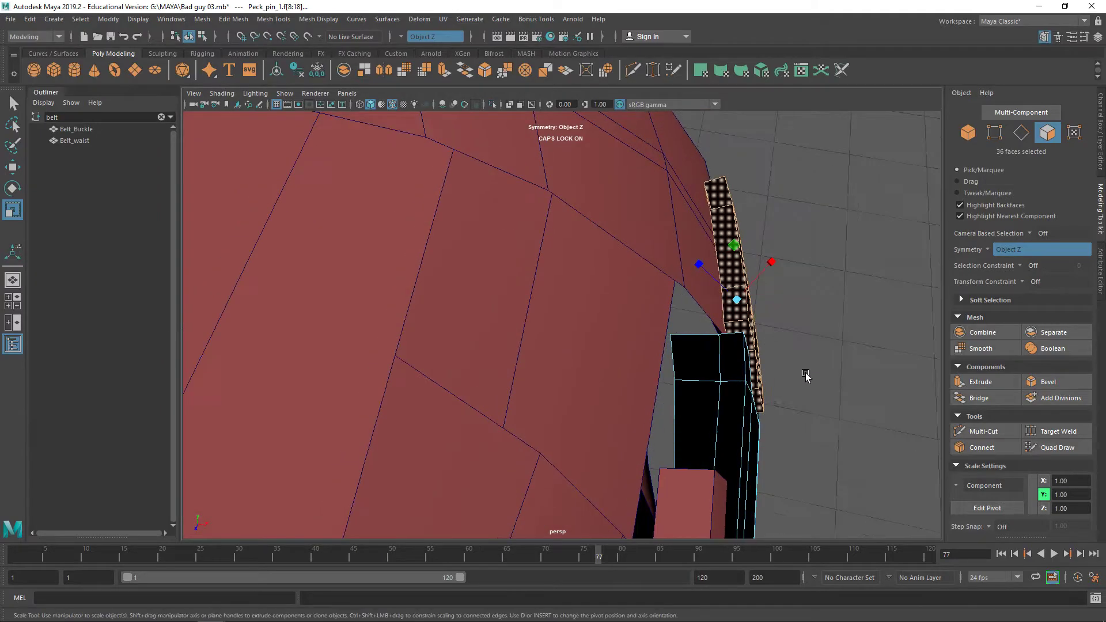
Step: Try scaling the end plate's faces along the Object axis, undo it, and set the scale orientation back to Component
click(954, 486)
click(973, 495)
drag(783, 299, 785, 300)
key(ctrl+z)
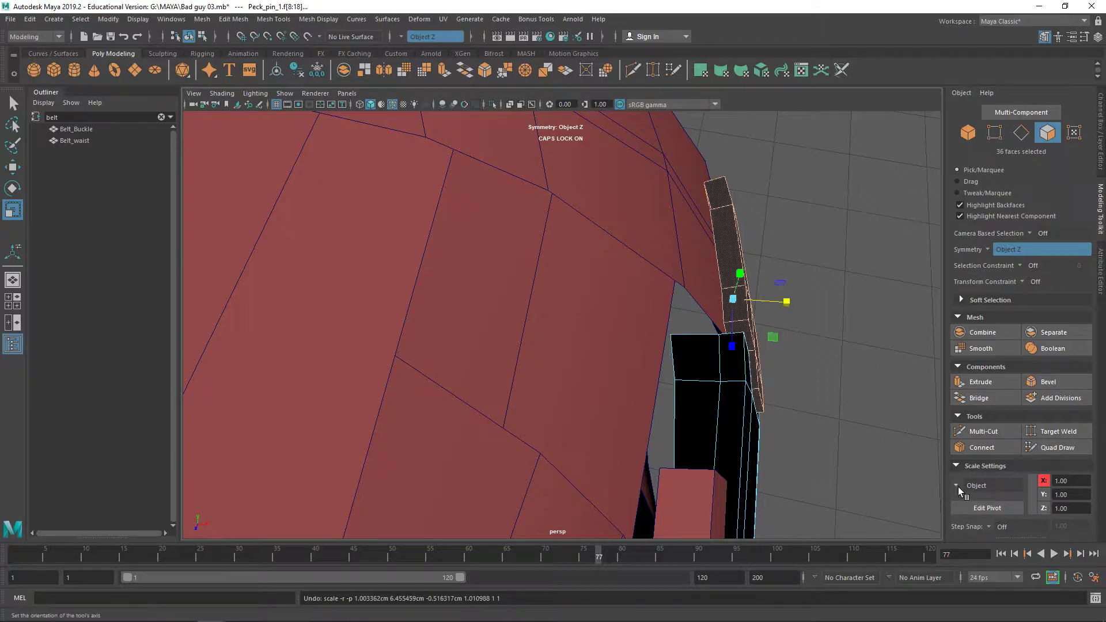
click(959, 487)
click(974, 514)
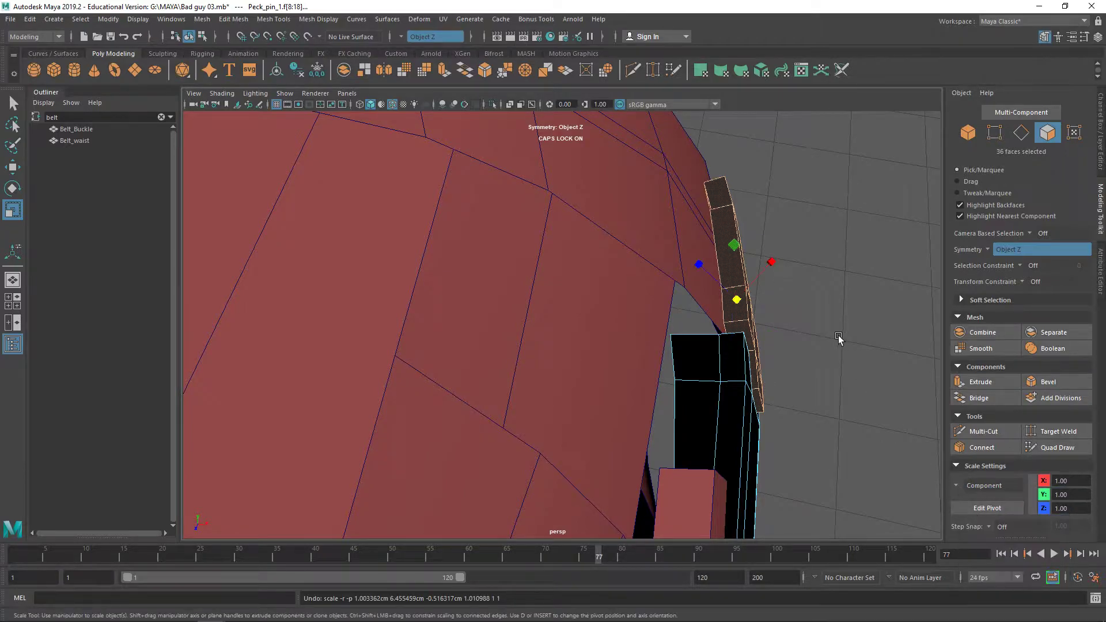
Step: Align a custom pivot axis to the end plate's geometry and move the selected faces slightly inward toward the chest
alt+drag(838, 337, 775, 323)
key(d)
ctrl+click(698, 266)
key(w)
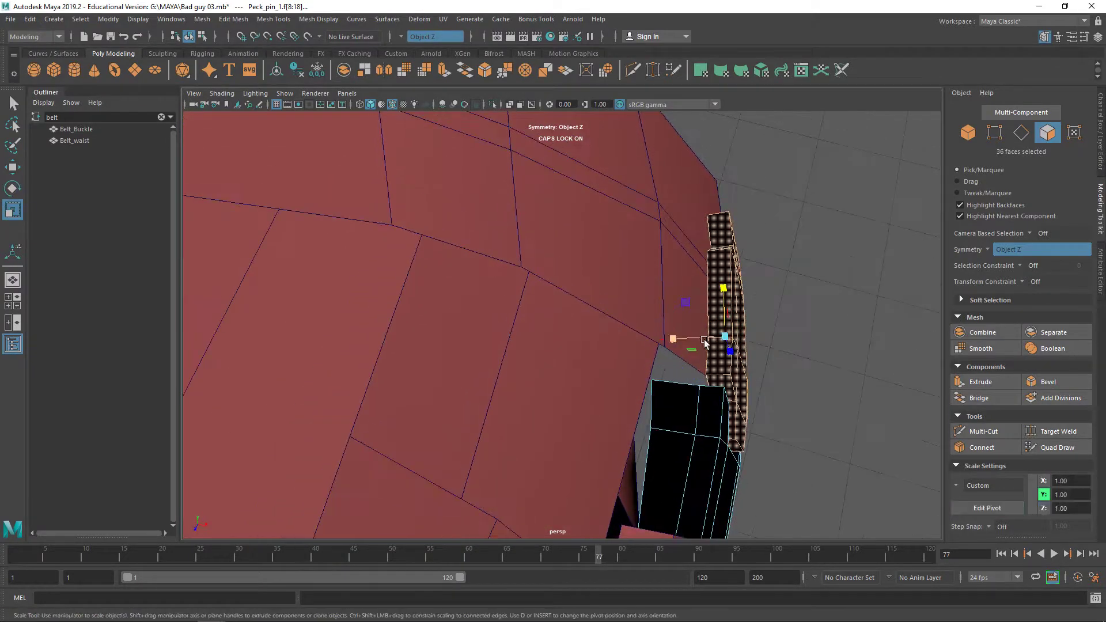
drag(685, 341, 676, 339)
Step: Try moving an edge near the end plate's lower end outward, undo it, and try Soft Select
right_drag(741, 409, 750, 375)
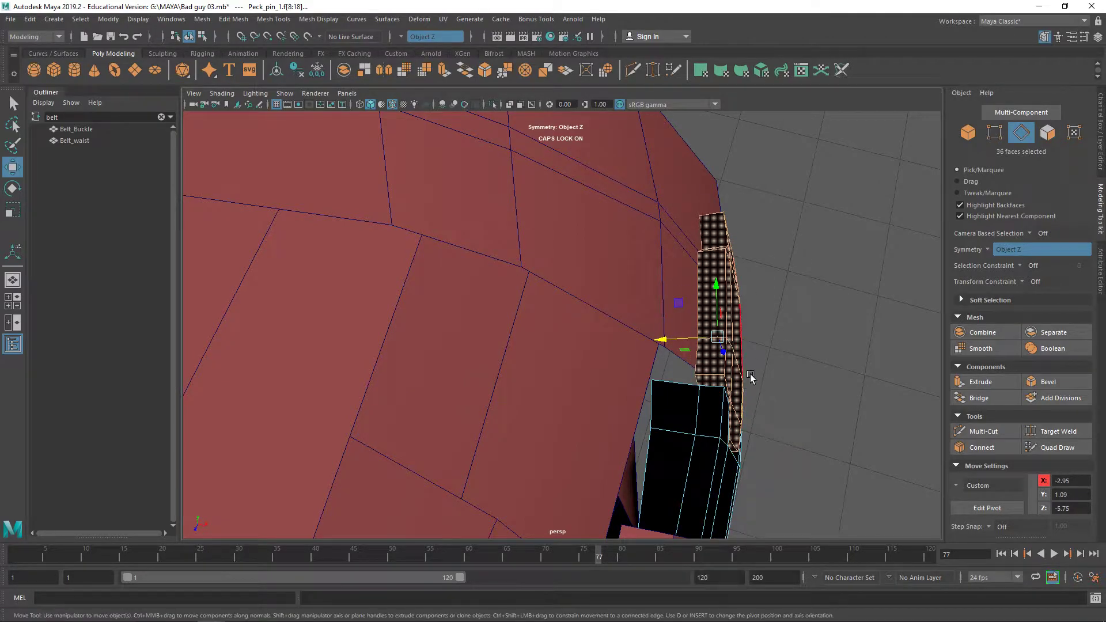
click(734, 411)
drag(785, 426, 788, 426)
key(ctrl+z)
key(b)
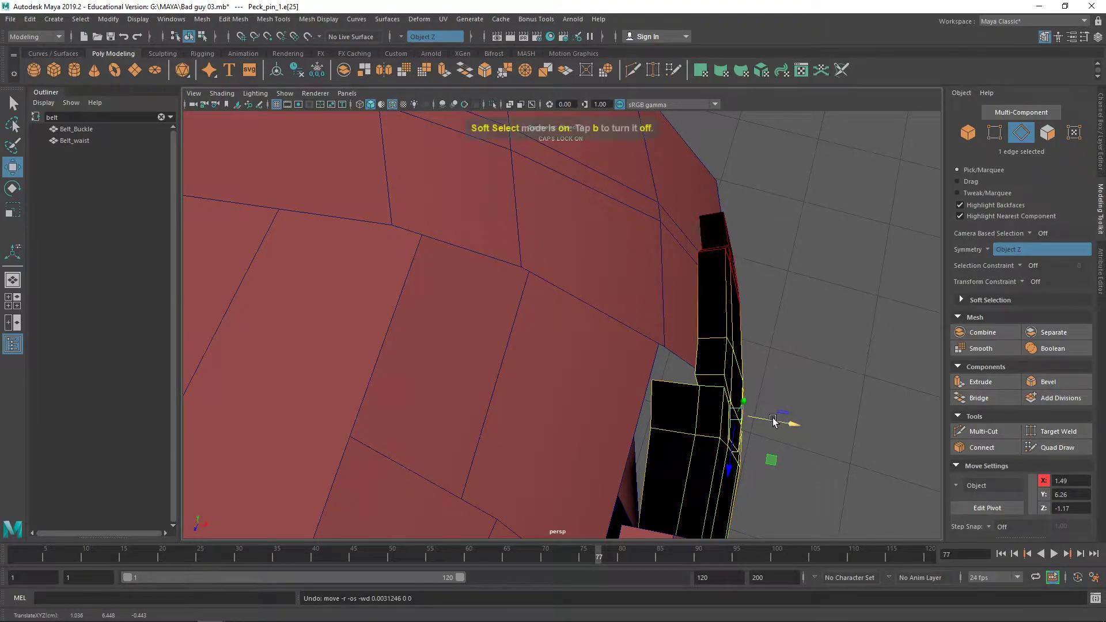
right_drag(837, 292, 913, 250)
click(833, 272)
Step: Isolate the chest pin, reverse the normals of all its faces, and show the whole character again
alt+drag(831, 272, 723, 243)
right_drag(562, 221, 638, 191)
click(434, 239)
click(311, 260)
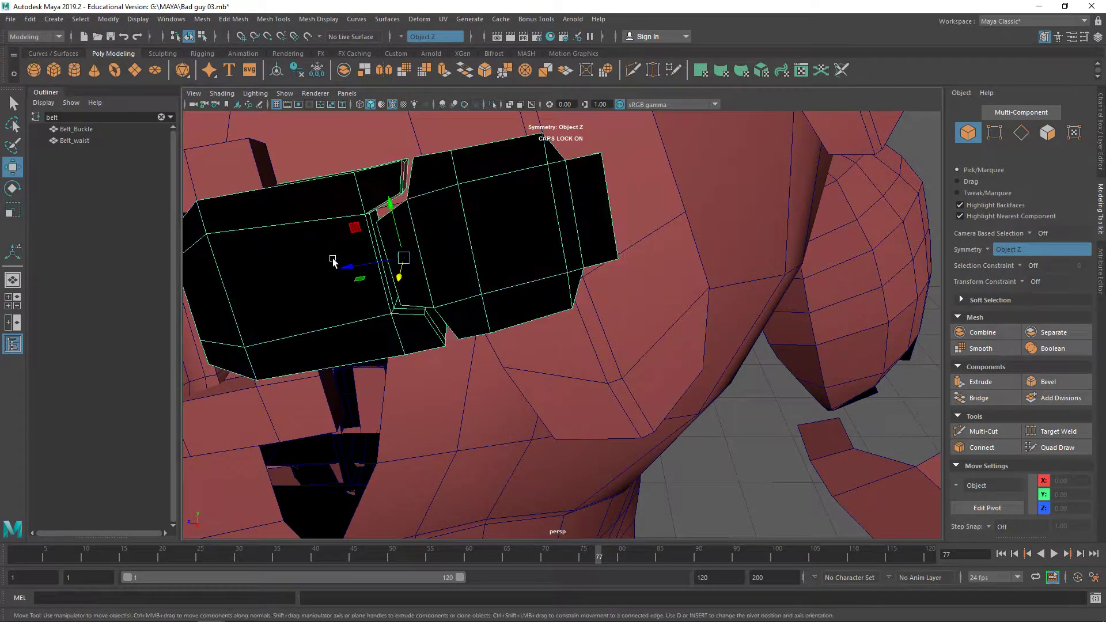
click(332, 259)
key(ctrl+1)
right_drag(372, 264, 383, 292)
scroll(384, 292, down, 6)
drag(391, 225, 754, 454)
shift+right_drag(545, 330, 654, 353)
right_drag(795, 305, 838, 271)
key(ctrl+1)
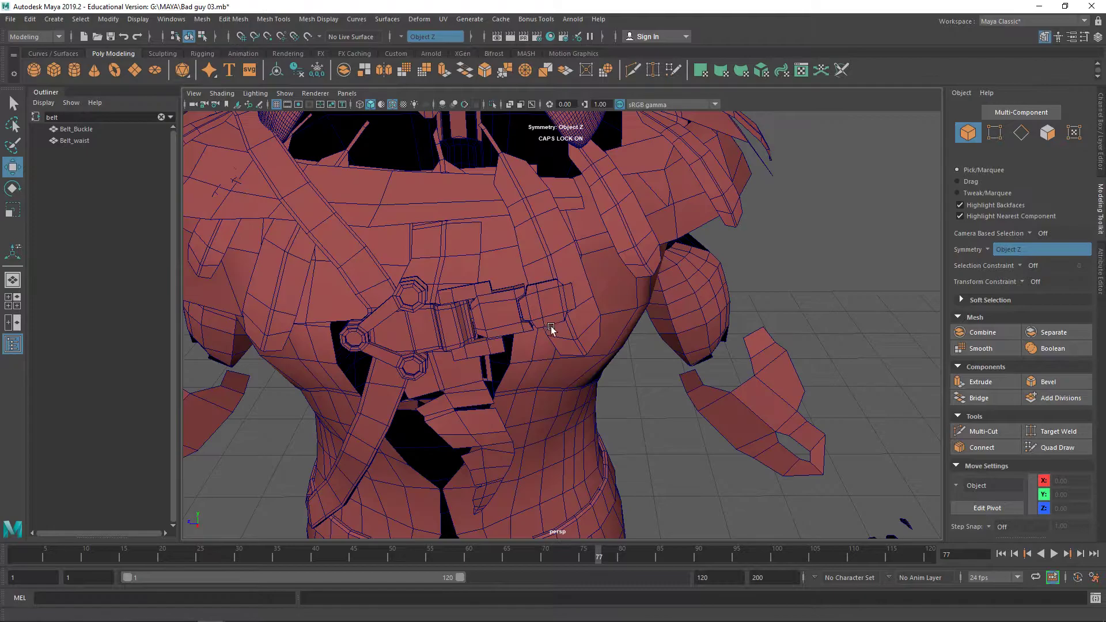
Step: Select the short strap over the character's left chest, shift it slightly downward, and switch it to vertex selection
scroll(551, 325, down, 3)
alt+middle_drag(593, 331, 675, 344)
mouse_move(675, 344)
alt+mouse_down()
mouse_move(735, 318)
mouse_move(687, 323)
mouse_move(611, 300)
mouse_move(641, 299)
mouse_move(678, 325)
alt+mouse_up()
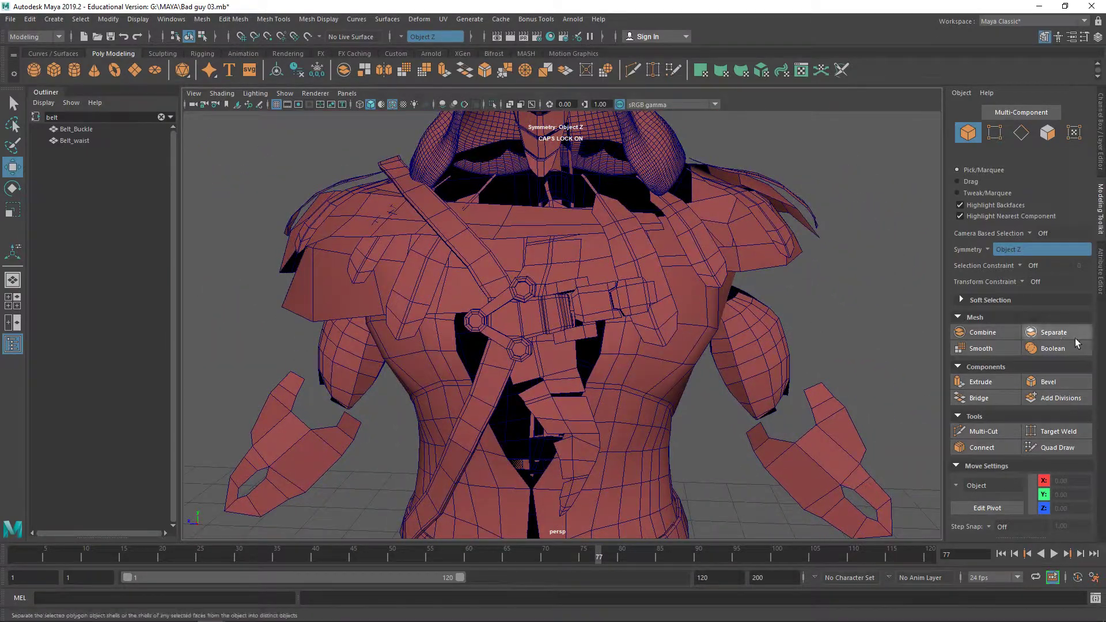
alt+drag(803, 351, 533, 292)
click(605, 270)
key(e)
key(w)
mouse_move(529, 230)
mouse_down()
mouse_move(538, 242)
mouse_move(525, 248)
mouse_up()
right_drag(525, 248, 528, 233)
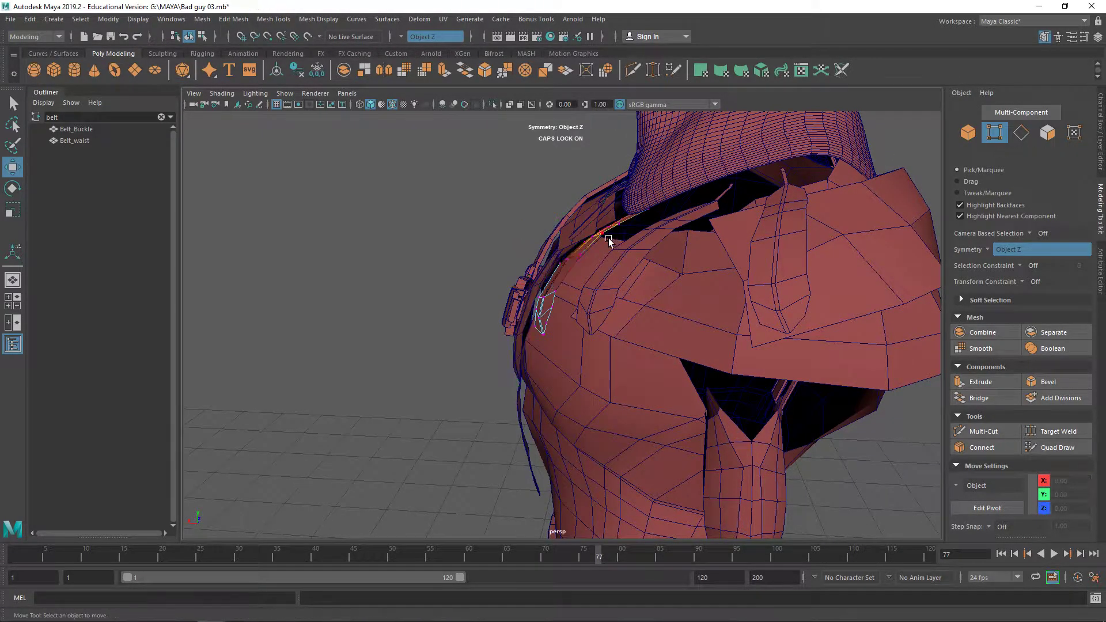
click(591, 219)
key(ctrl+z)
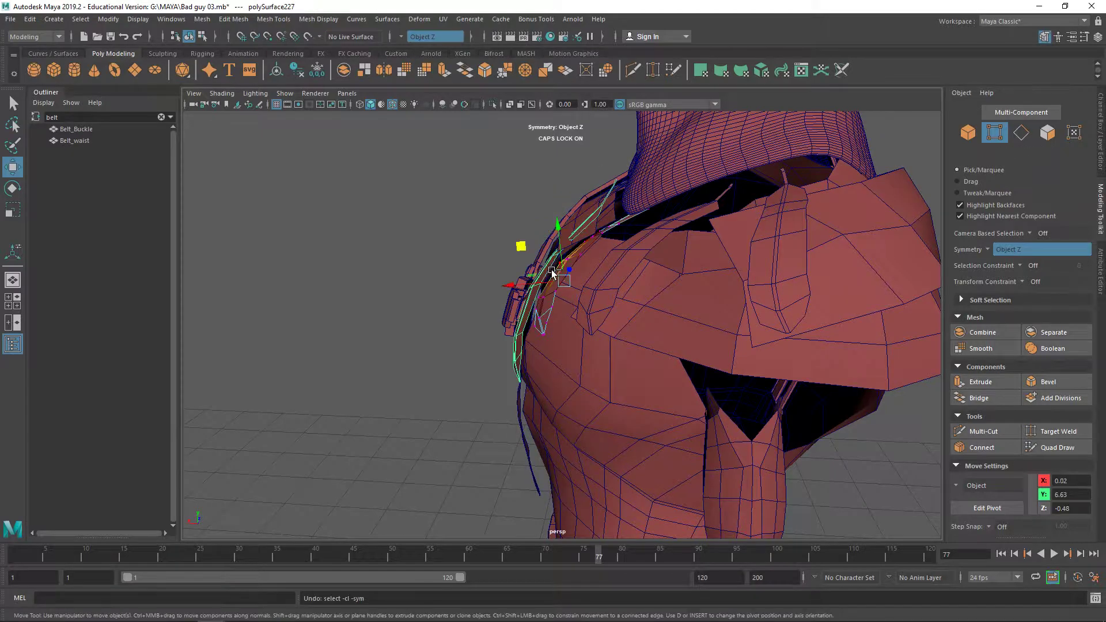
Step: Isolate the short chest strap, select its upper nine vertices, and nudge them slightly upward
right_drag(553, 271, 687, 198)
key(ctrl+1)
click(599, 218)
key(ctrl+1)
right_drag(585, 229, 528, 225)
key(ctrl+1)
drag(526, 222, 589, 268)
key(ctrl+1)
drag(519, 252, 516, 205)
alt+drag(513, 225, 696, 230)
key(ctrl+z)
drag(579, 183, 577, 178)
alt+drag(645, 201, 612, 226)
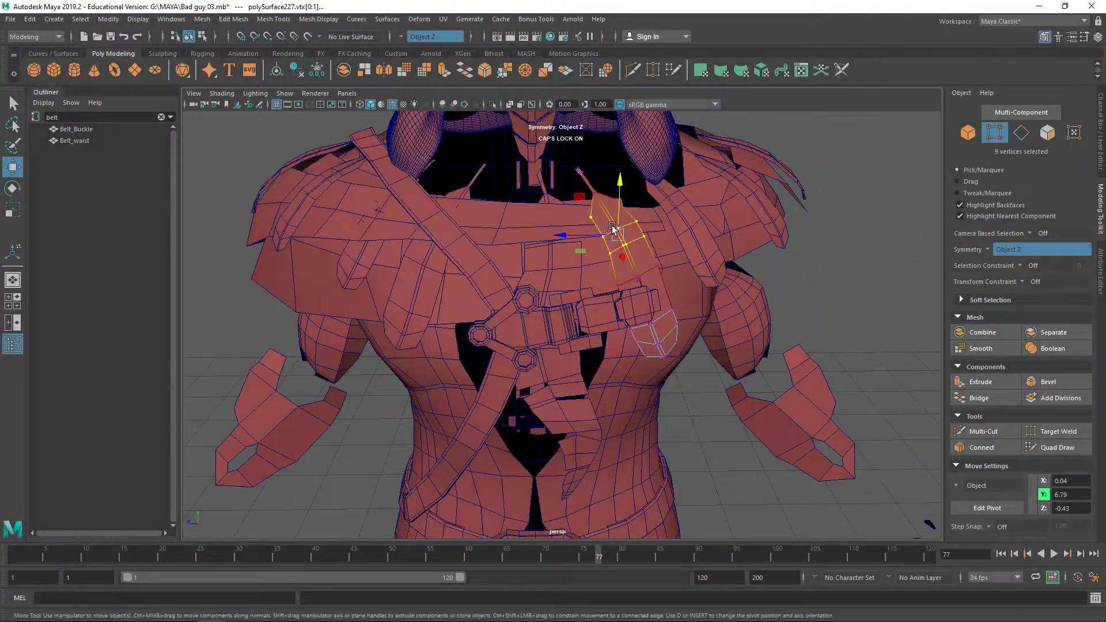
Step: Select Shoulder_Layer_2 in edge mode and activate the Multi-Cut tool on it
key(F8)
click(659, 220)
right_drag(657, 221, 646, 193)
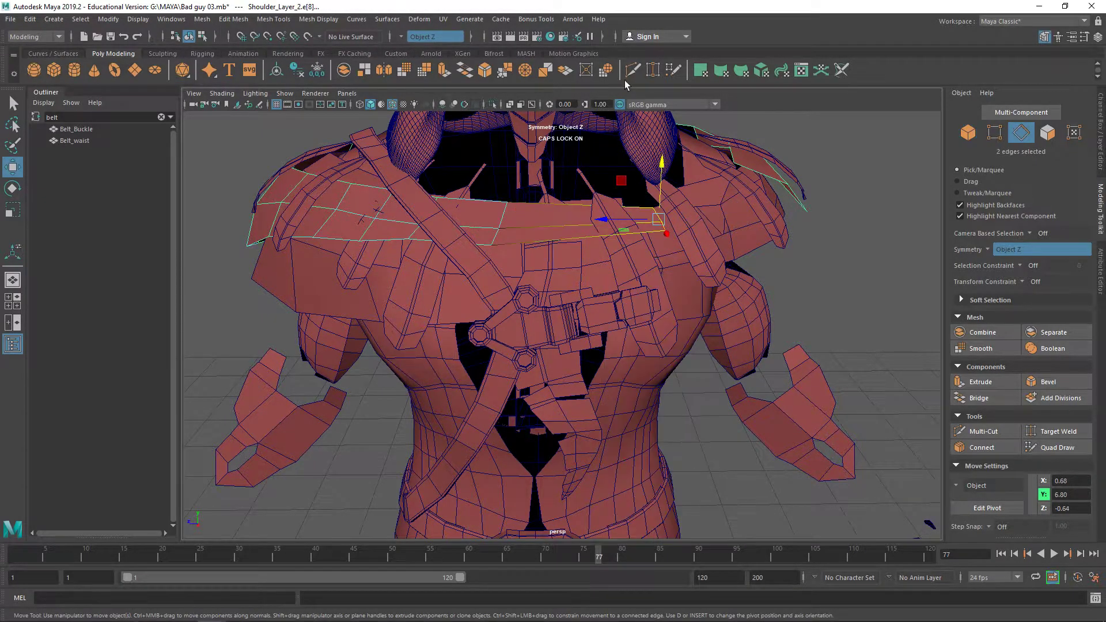
click(632, 69)
Step: Try inserting an edge loop across the front of Shoulder_Layer_2 with Object Z symmetry on
ctrl+middle_click(590, 232)
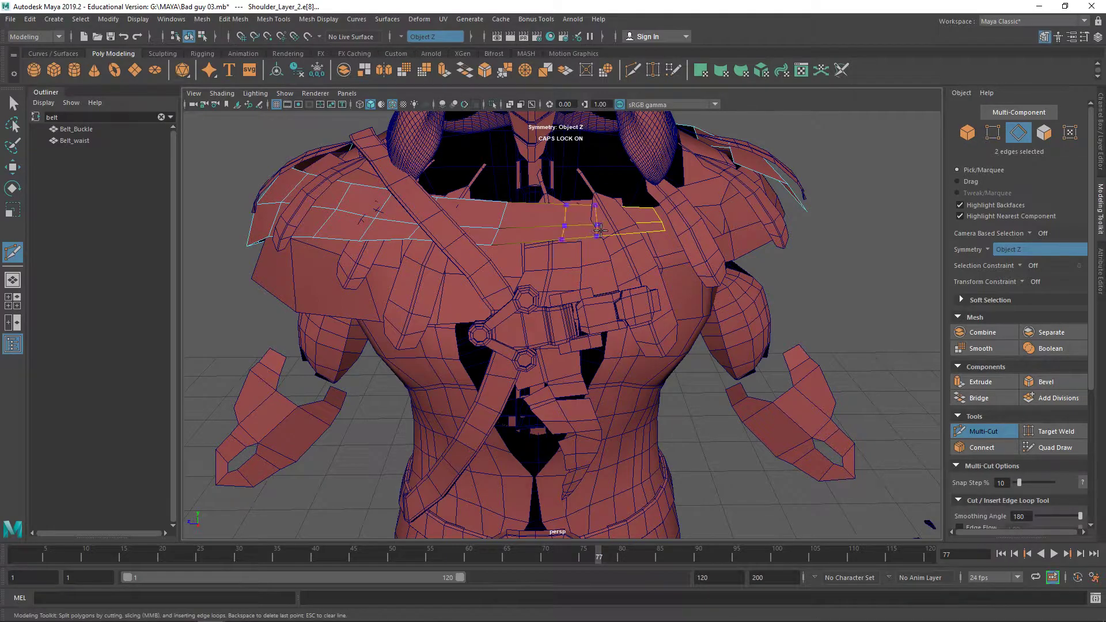
right_click(612, 231)
key(ctrl+z)
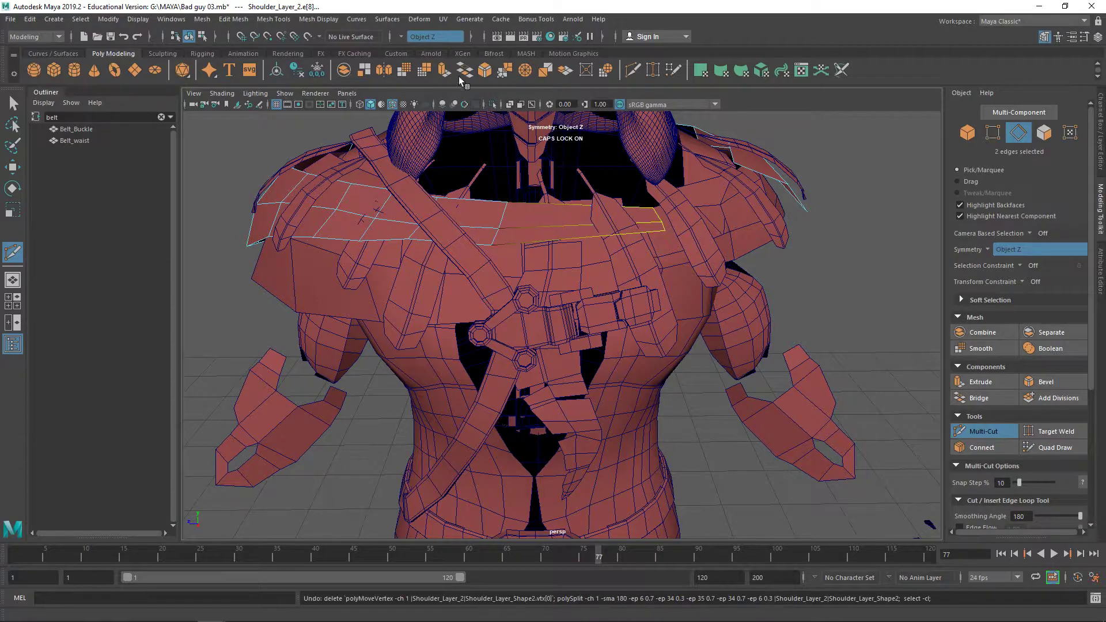
Step: Turn symmetry off and insert an edge loop across the front band of Shoulder_Layer_2 over the character's left chest
click(399, 36)
click(425, 50)
click(399, 36)
click(427, 43)
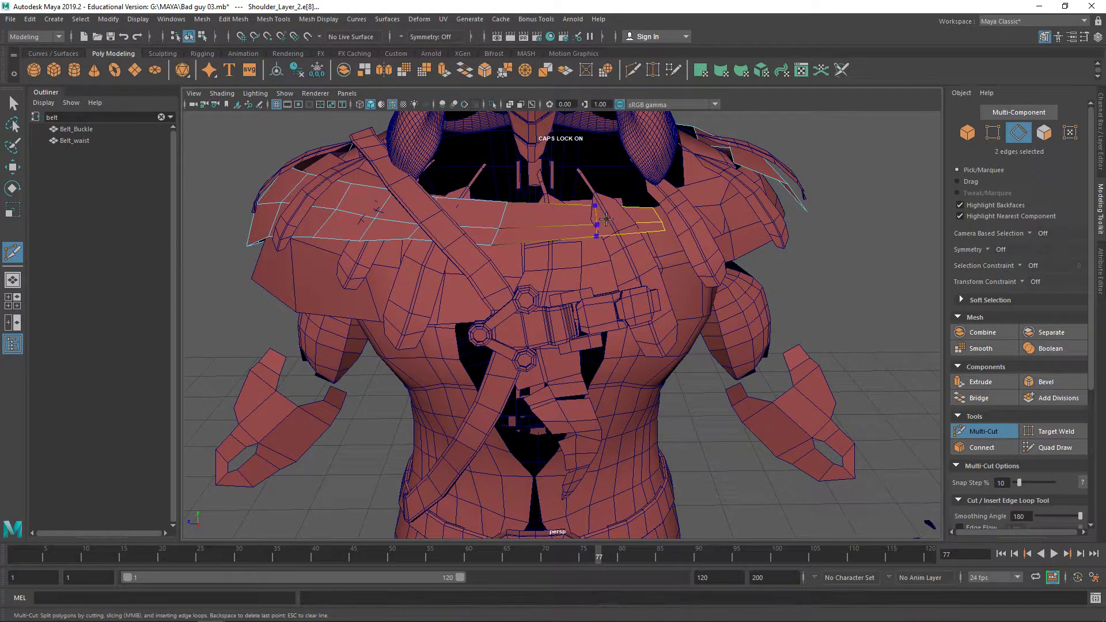
right_drag(613, 233, 606, 206)
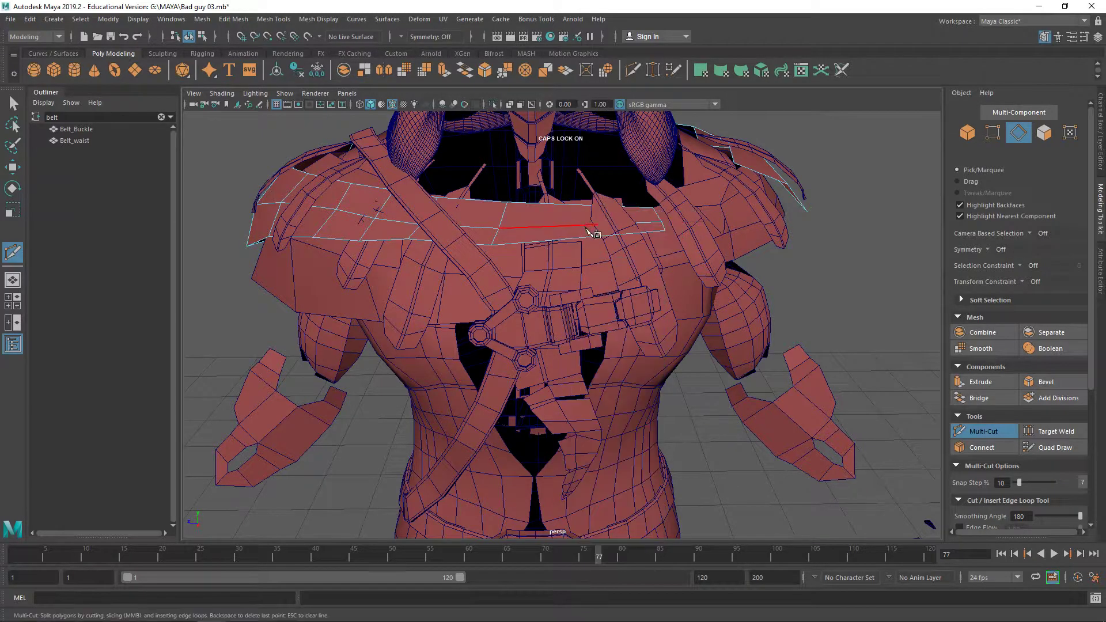
Step: Select the two edges of the new loop on Shoulder_Layer_2 and reposition them with the Move tool
key(q)
click(597, 234)
double_click(596, 233)
key(w)
alt+drag(599, 237, 714, 259)
click(603, 220)
drag(591, 188, 703, 257)
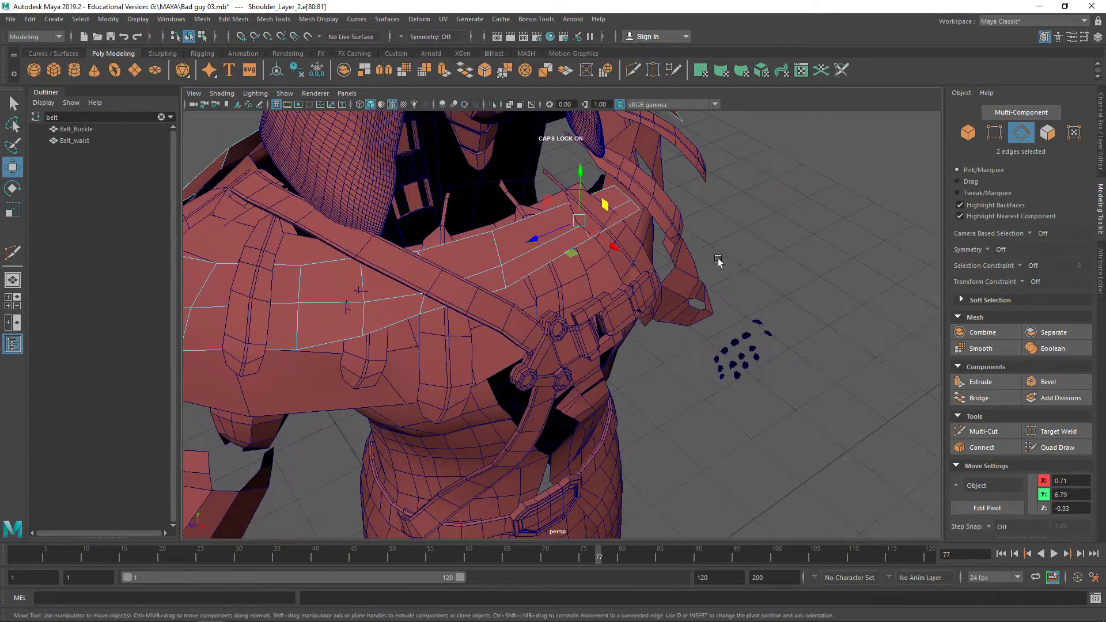
Step: Slide the two selected edges of Shoulder_Layer_2 along the mesh with the transform constraint set to Surface Slide
click(1035, 281)
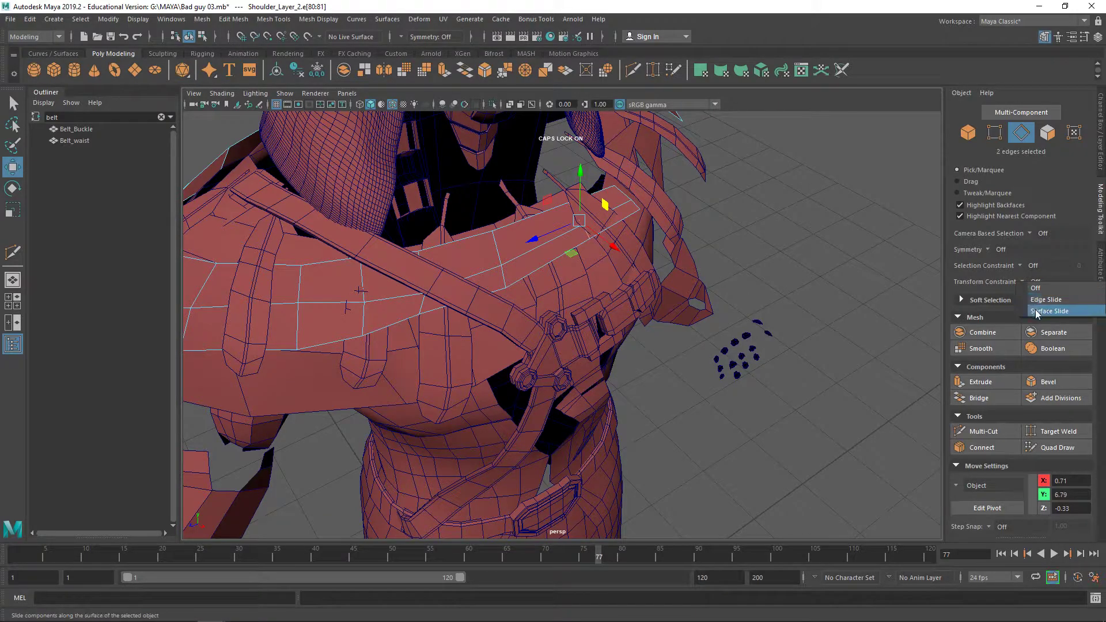
click(1039, 306)
drag(612, 234, 577, 228)
alt+drag(577, 228, 602, 211)
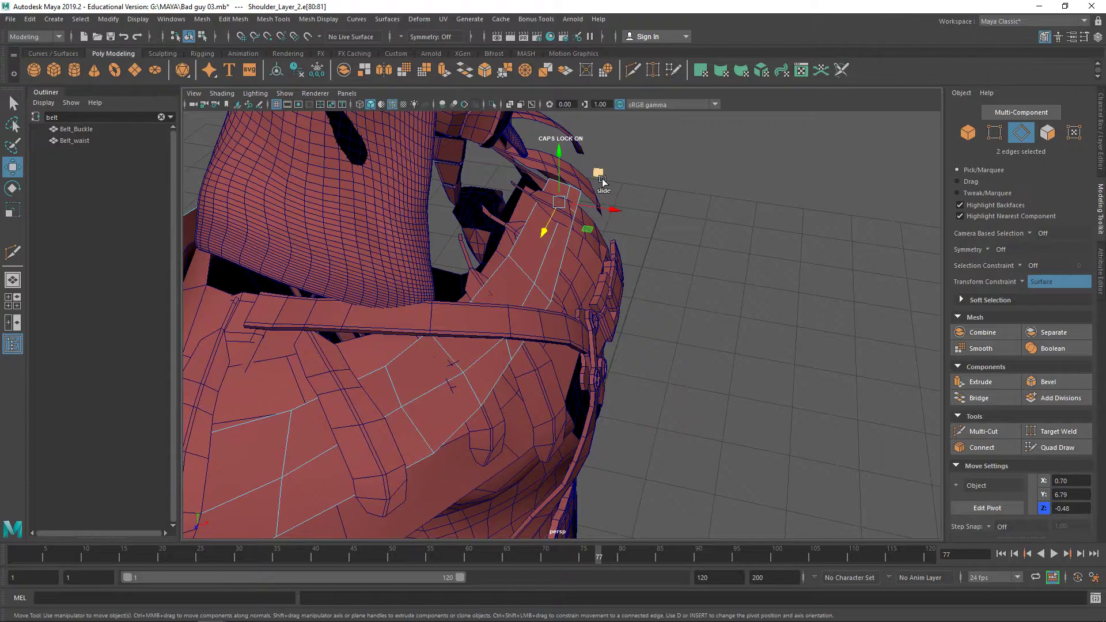
Step: Turn the transform constraint off and reposition the two loop edges of Shoulder_Layer_2 over the left chest
click(1024, 281)
click(1040, 292)
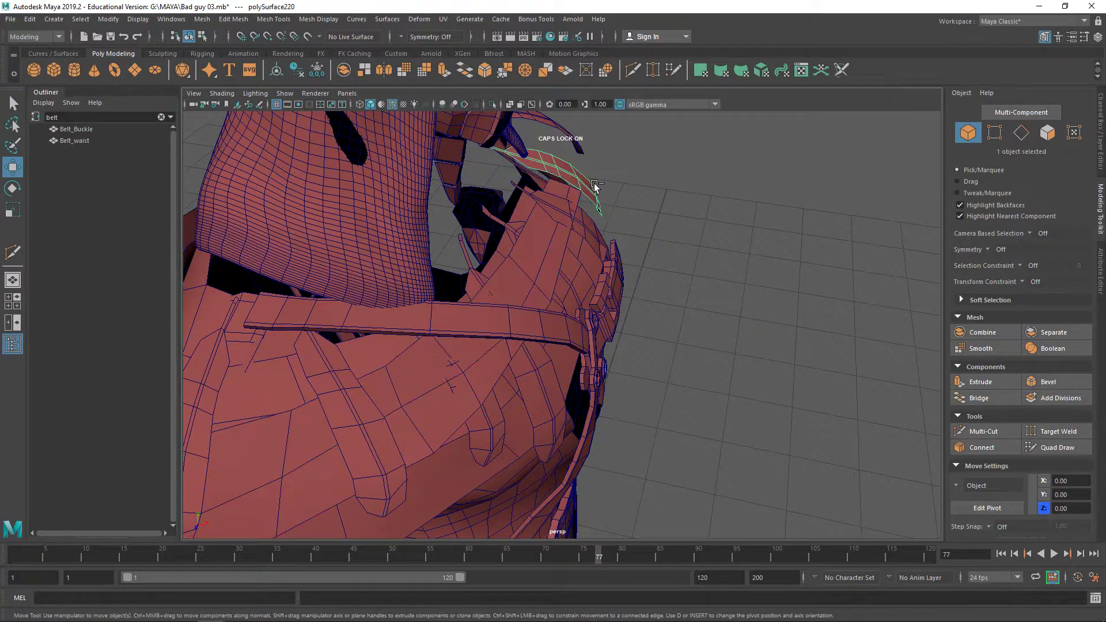
drag(599, 178, 542, 198)
mouse_move(633, 214)
alt+mouse_down()
mouse_move(610, 207)
mouse_move(642, 228)
alt+mouse_up()
Step: Bevel the two loop edges on the front band of Shoulder_Layer_2 with a fraction of 0.5 and one segment
shift+right_drag(642, 228, 699, 232)
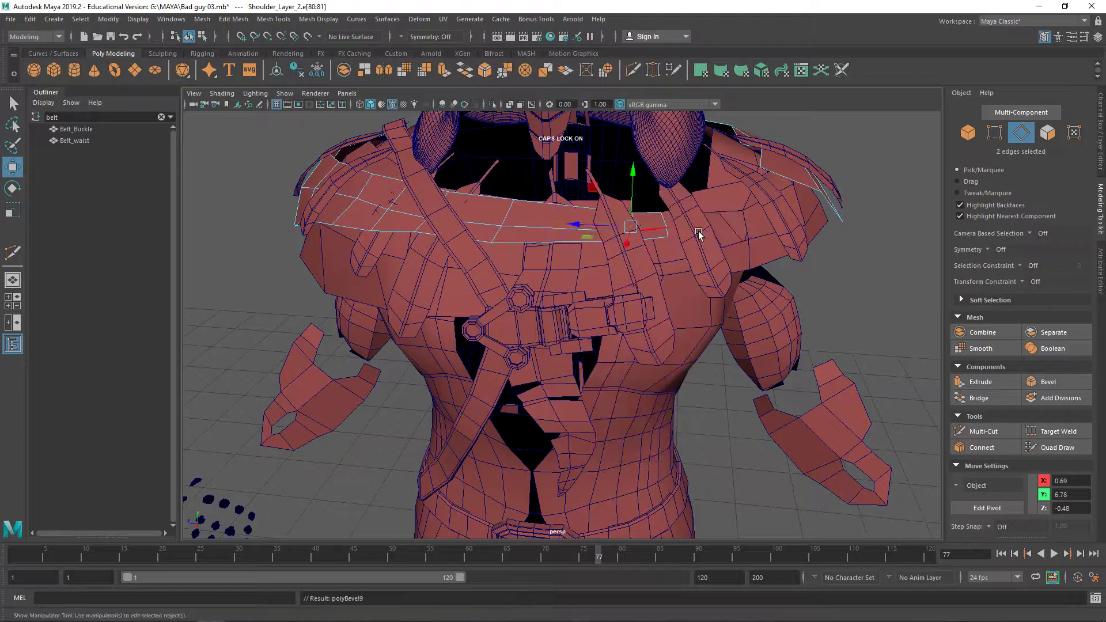
key(ctrl+z)
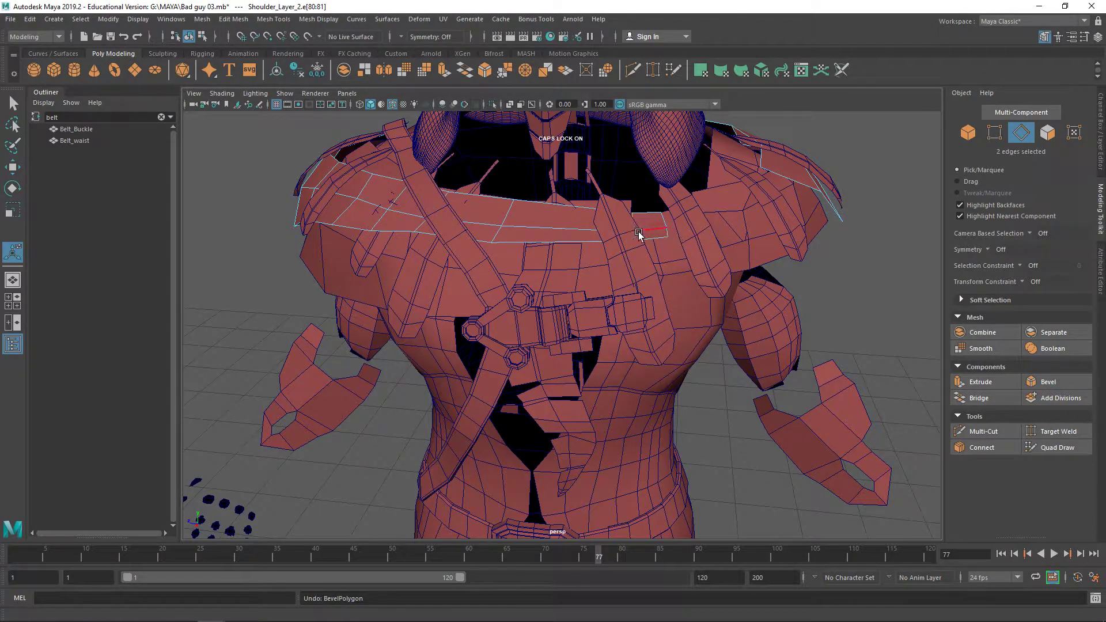
ctrl+click(644, 233)
key(w)
mouse_move(590, 223)
alt+mouse_down()
mouse_move(610, 226)
mouse_move(599, 228)
alt+mouse_up()
shift+right_drag(599, 228, 668, 226)
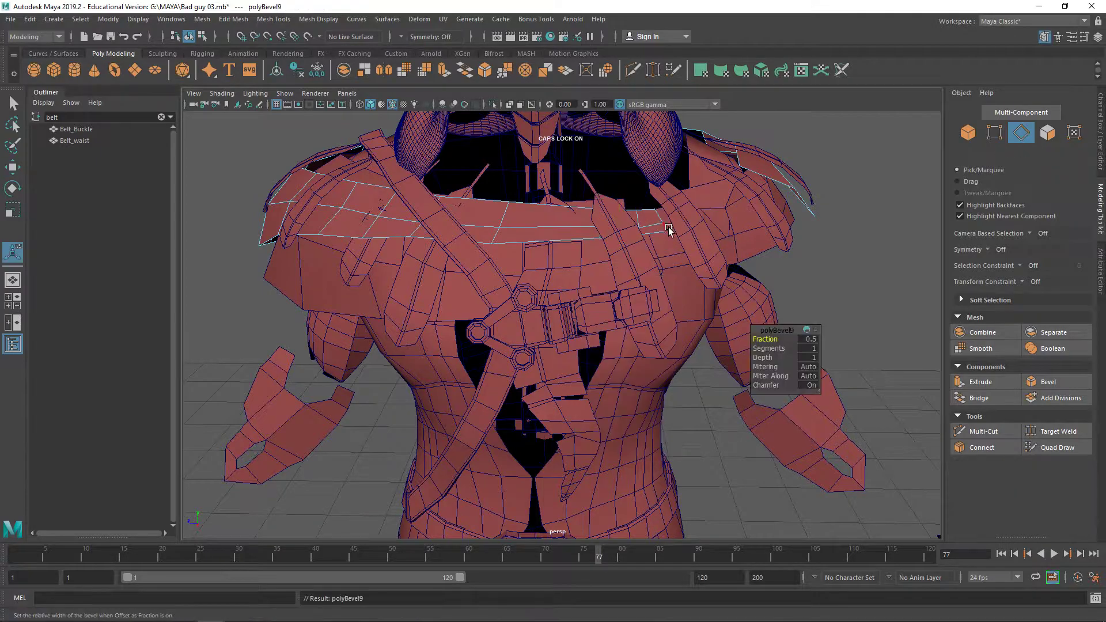
Step: Select two of the beveled edges near the left-chest end of Shoulder_Layer_2's front band and reposition them
alt+drag(679, 242, 568, 234)
right_drag(640, 233, 626, 190)
shift+click(599, 241)
key(w)
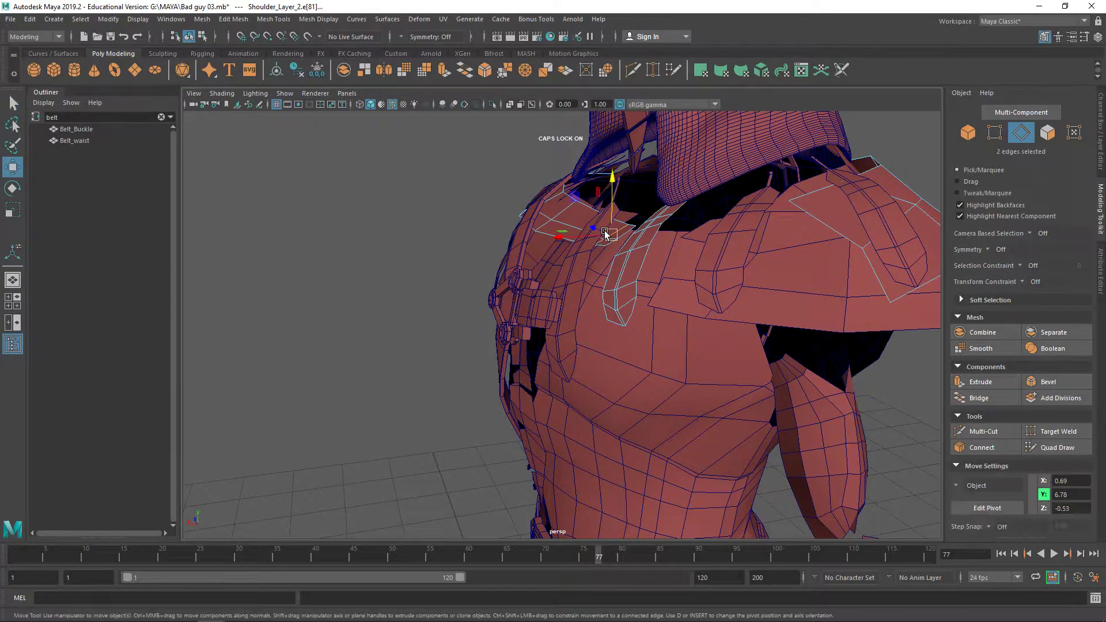
key(e)
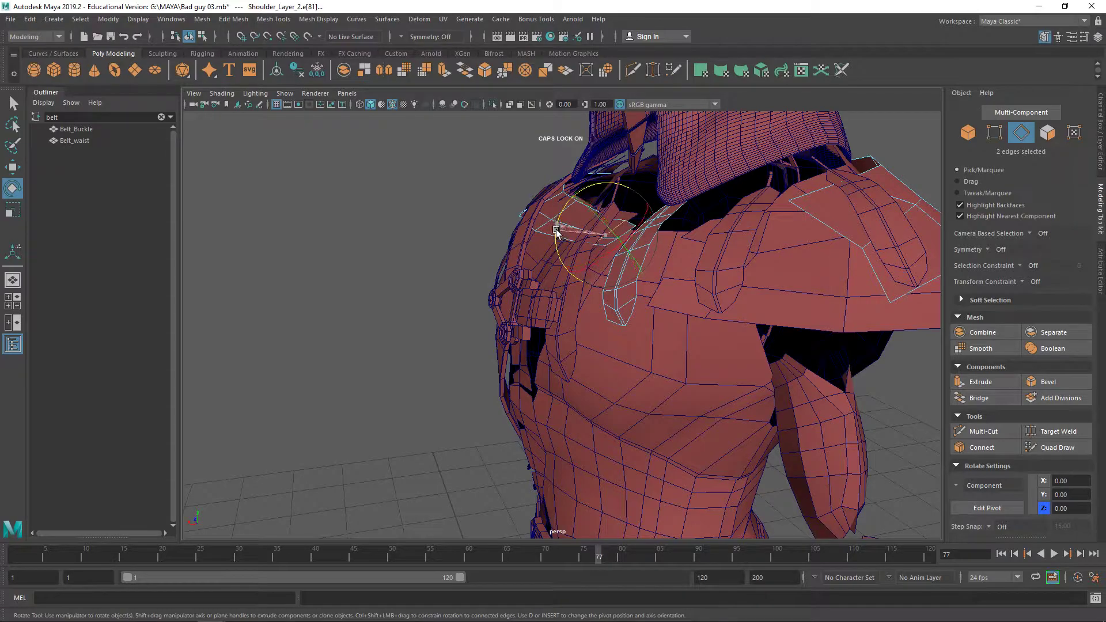
Step: Select four edges at the left-chest end of the band, move them to follow the body, and scale them
scroll(637, 237, up, 5)
alt+middle_drag(660, 316, 663, 340)
shift+click(731, 220)
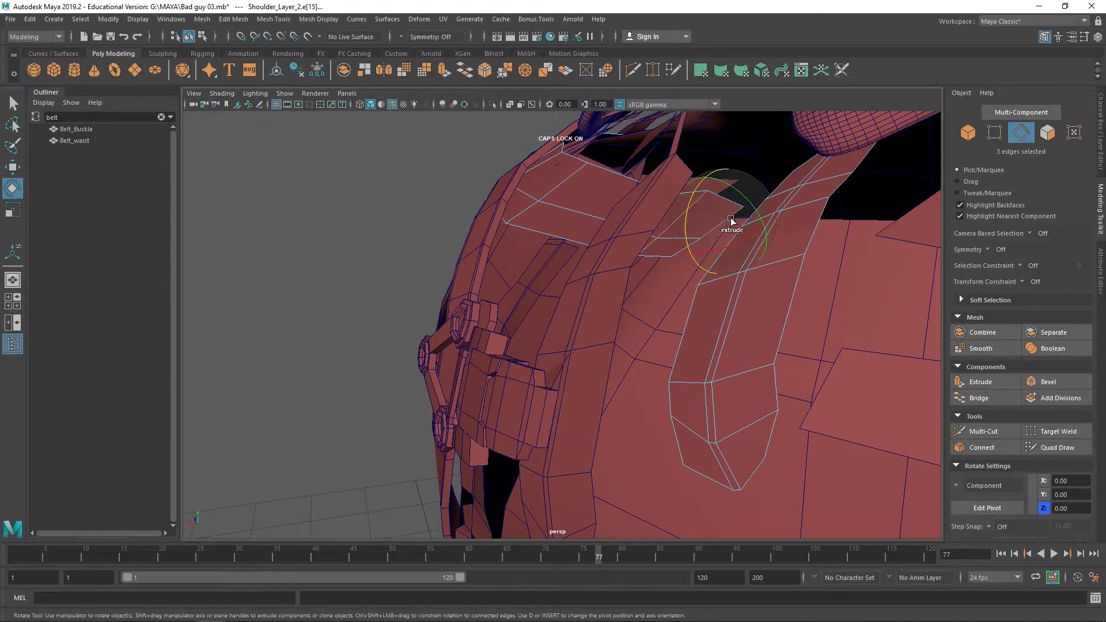
shift+click(673, 255)
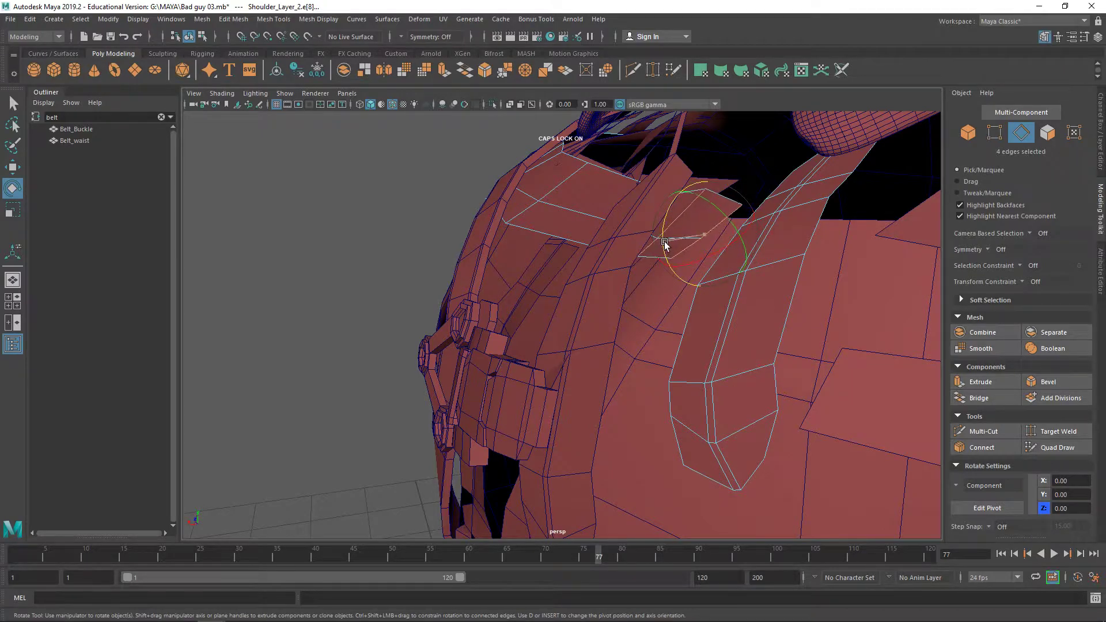
alt+drag(667, 247, 627, 265)
key(w)
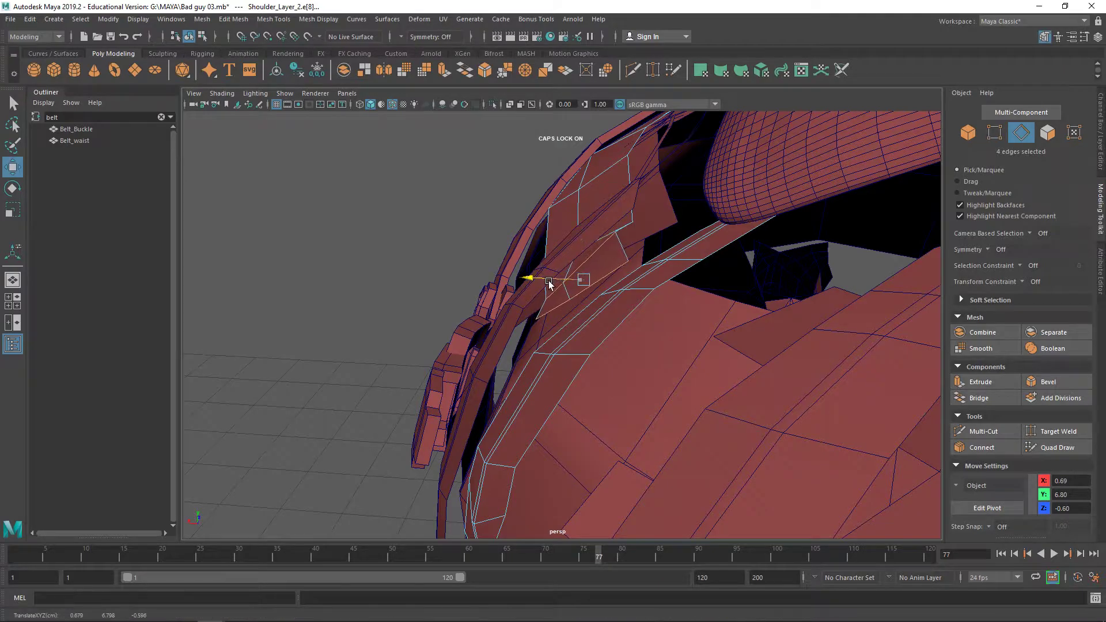
key(e)
key(r)
middle_drag(545, 258, 544, 257)
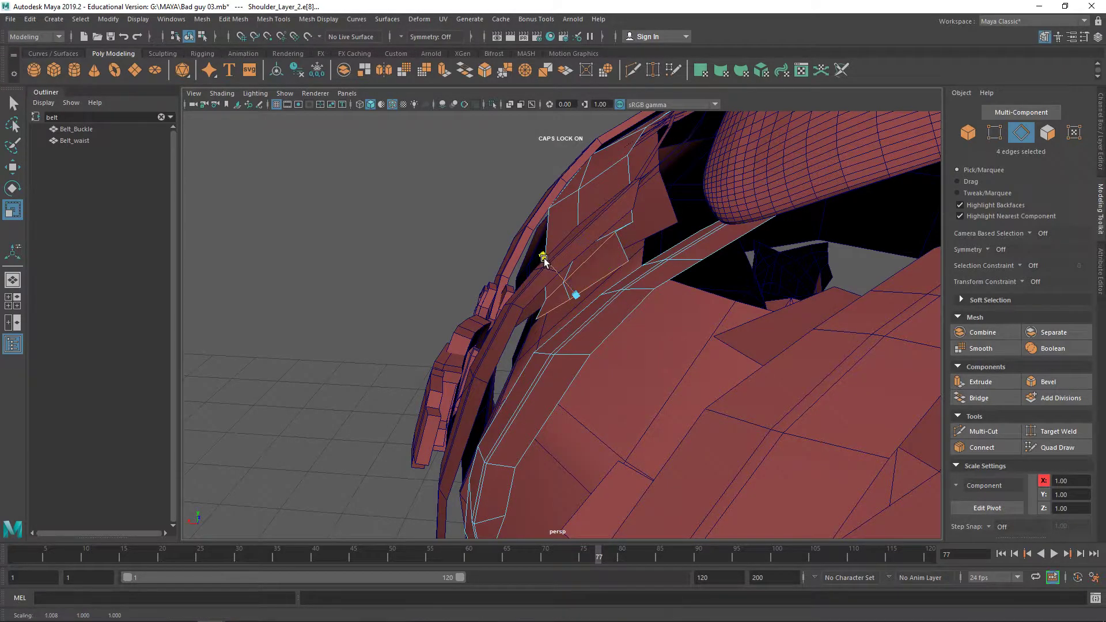
Step: Try straightening two cross edges at the band's end by scaling along a custom-oriented pivot, and move them
alt+drag(500, 210, 614, 284)
click(538, 352)
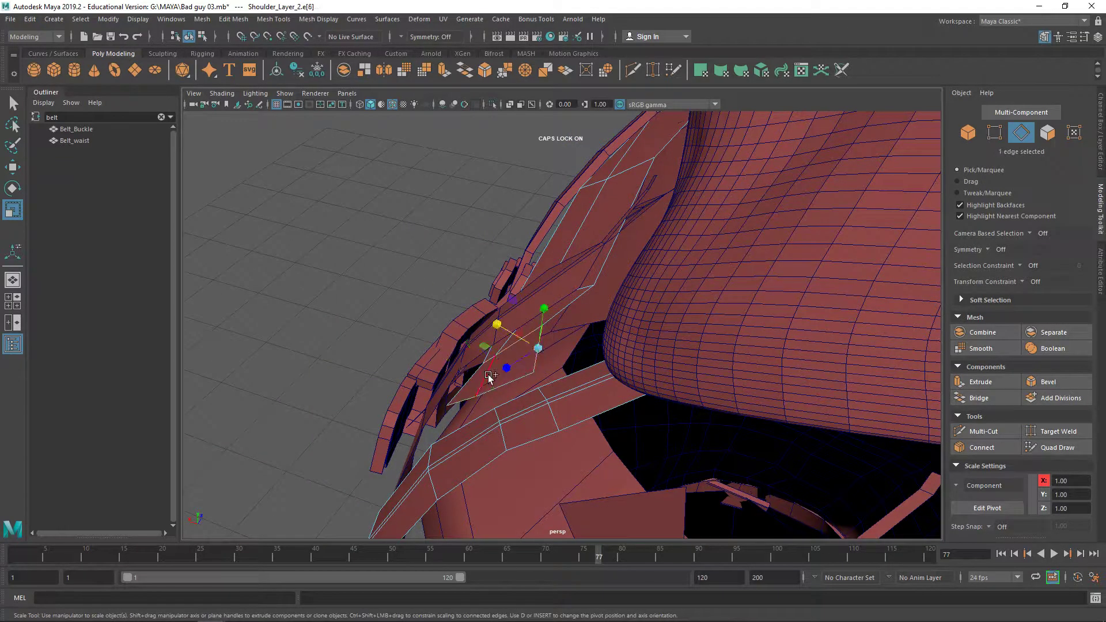
shift+click(461, 383)
middle_drag(433, 350, 433, 350)
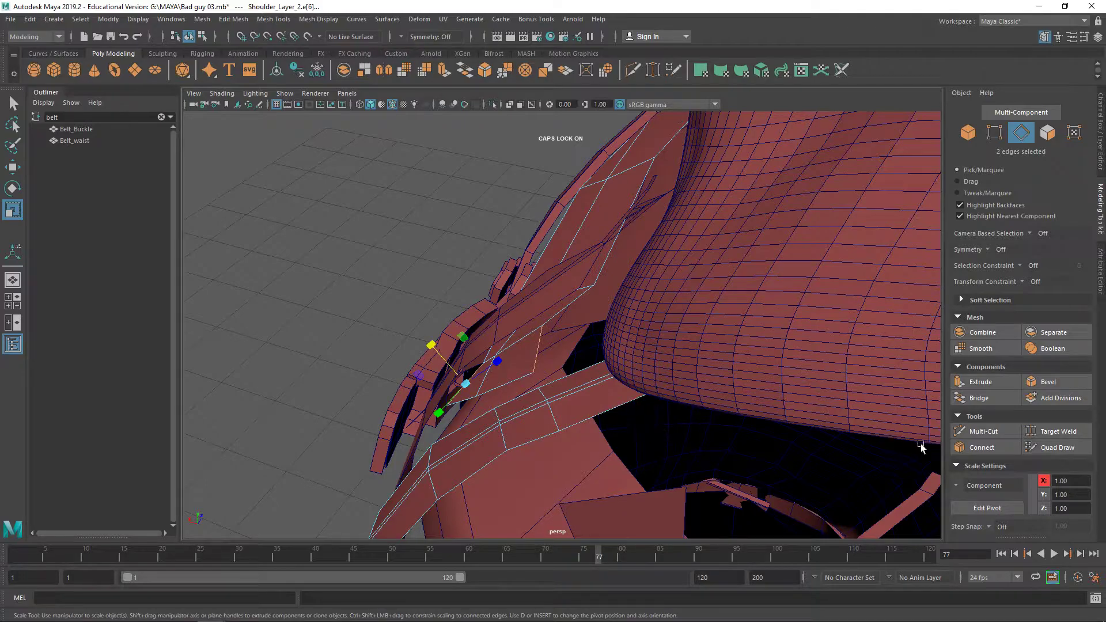
click(969, 493)
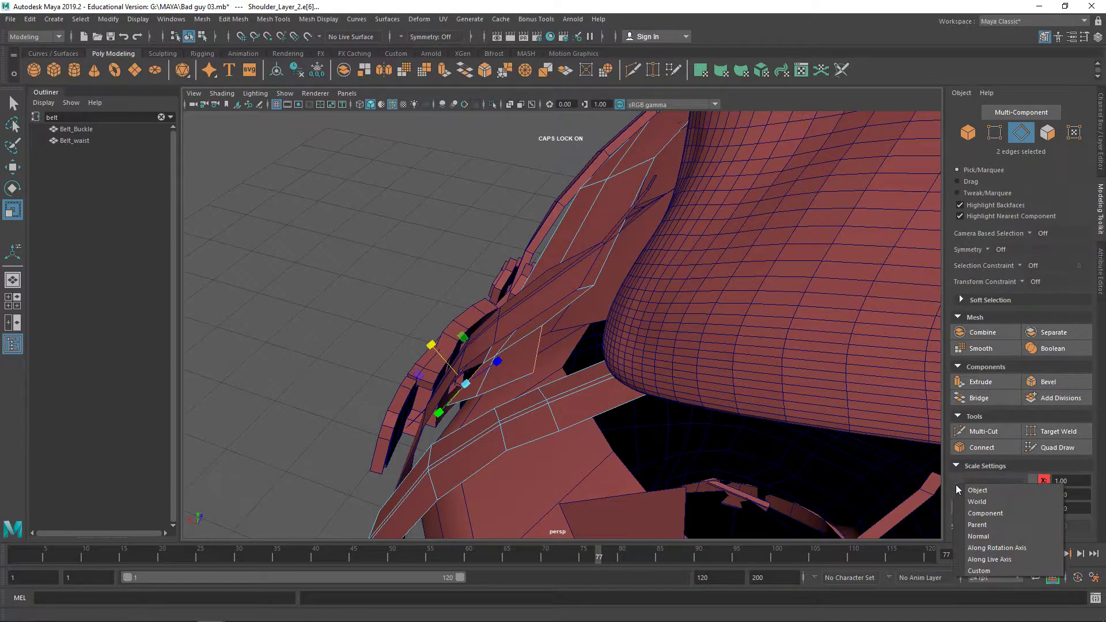
click(985, 488)
key(d)
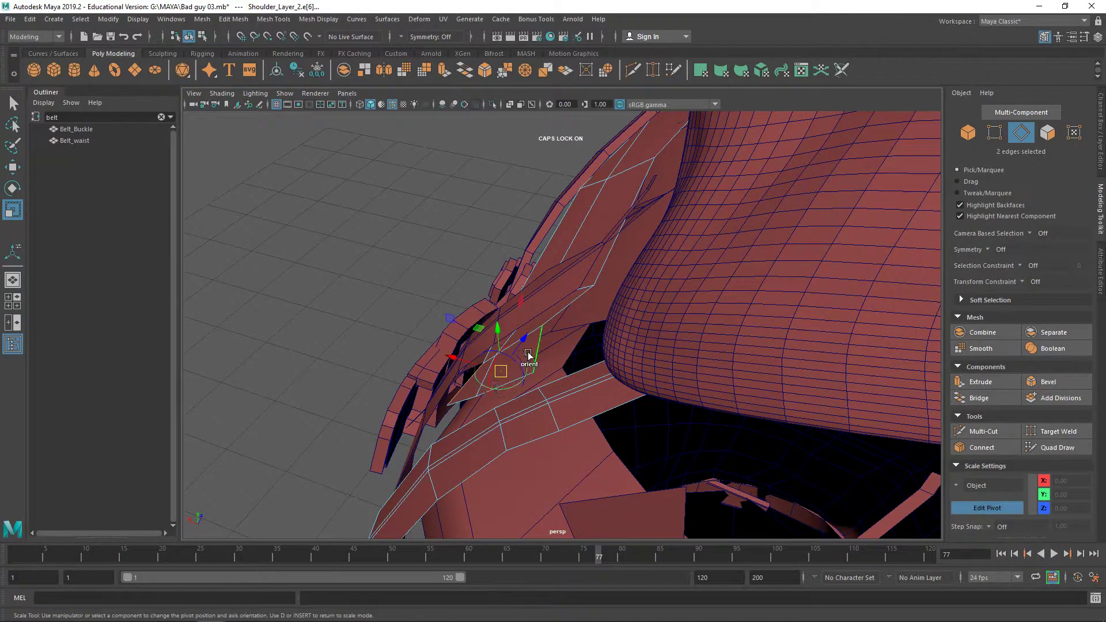
key(d)
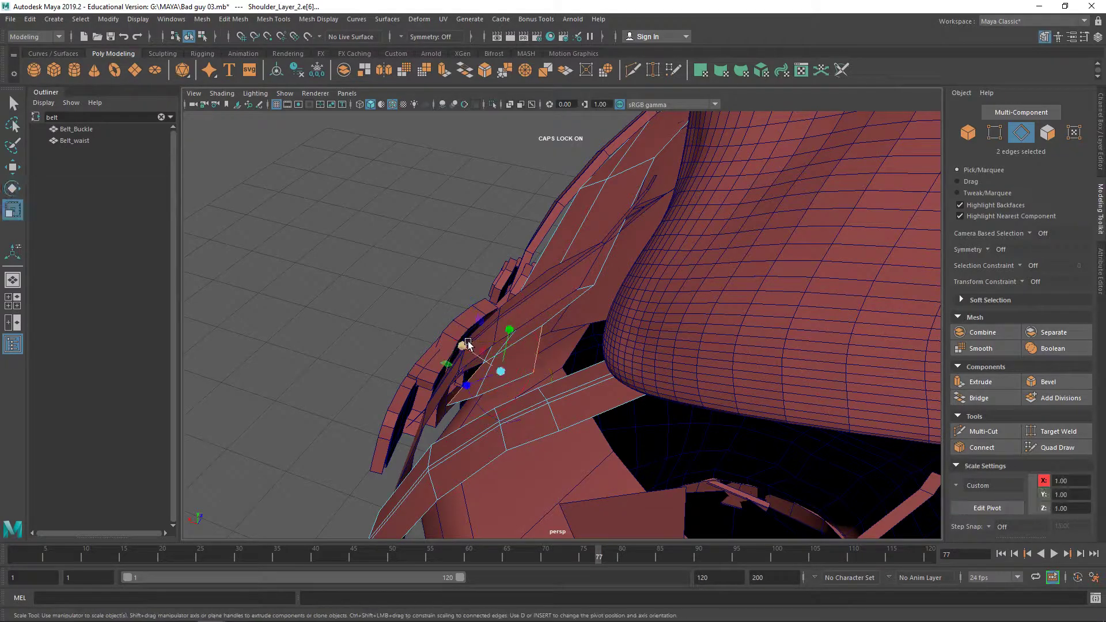
alt+drag(487, 369, 550, 301)
key(w)
drag(638, 185, 646, 192)
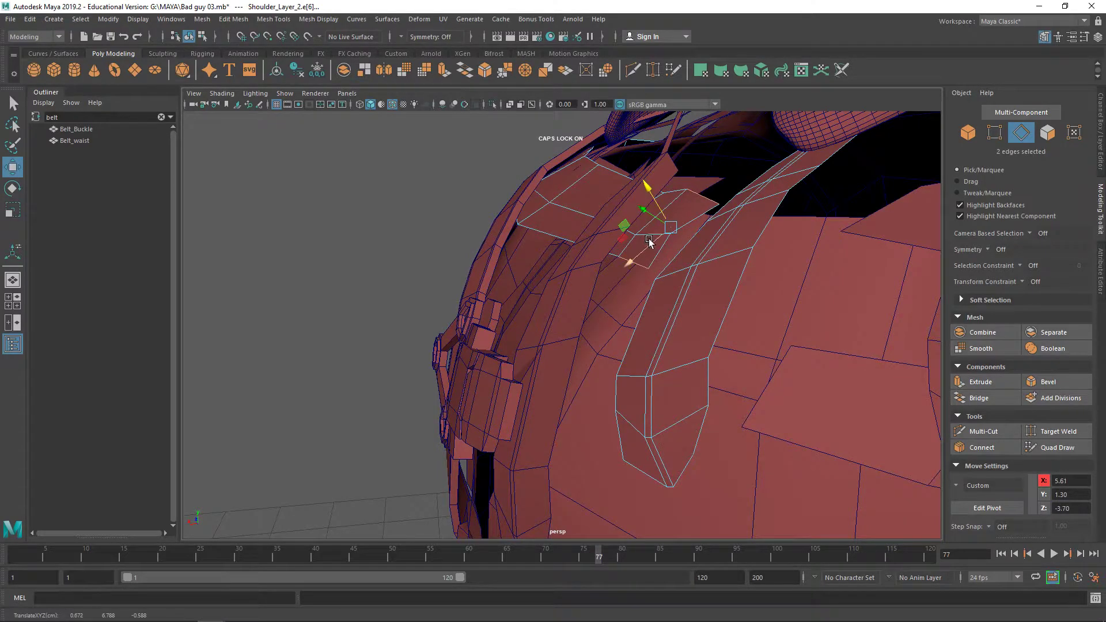
Step: Try scaling three edges at the band's end along a reoriented pivot, and undo the recent scaling and move edits
key(e)
key(r)
shift+click(632, 229)
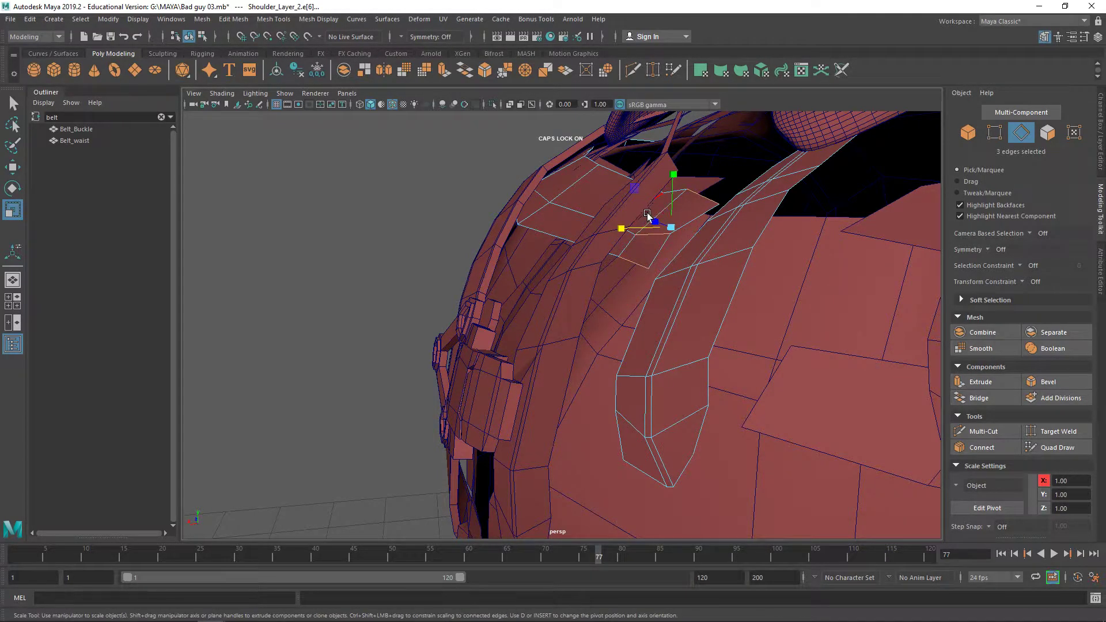
key(d)
ctrl+click(692, 201)
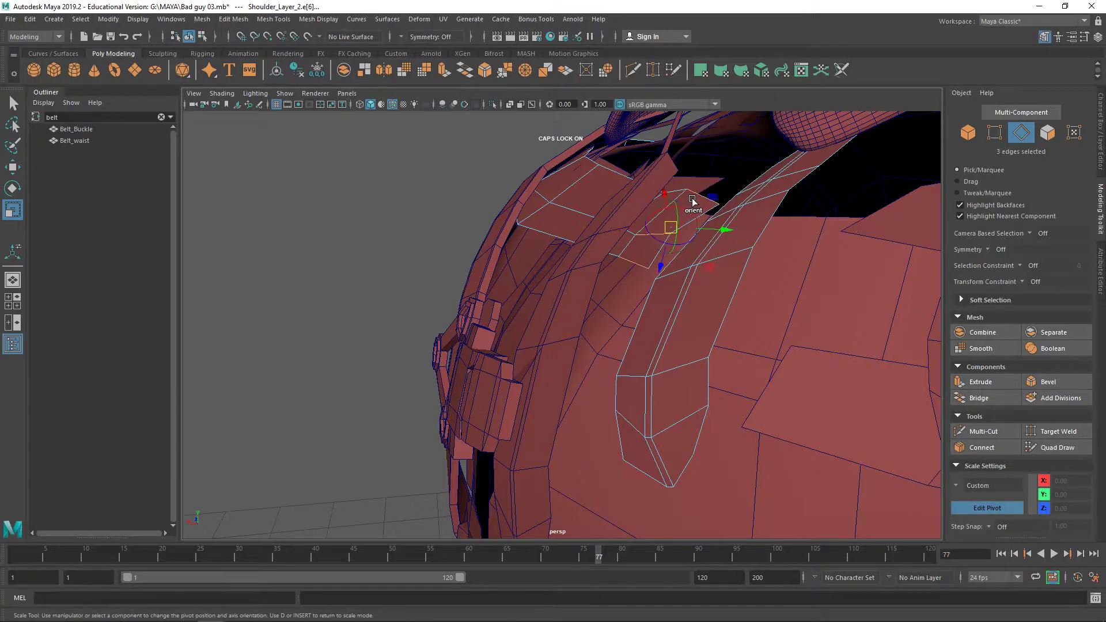
key(e)
key(r)
drag(661, 197, 667, 199)
key(ctrl+z)
key(ctrl+z)
key(ctrl+z)
key(ctrl+z)
Step: Add the adjoining edge to the selection, align the pivot to the band's lower border edge, and scale the three edges
key(w)
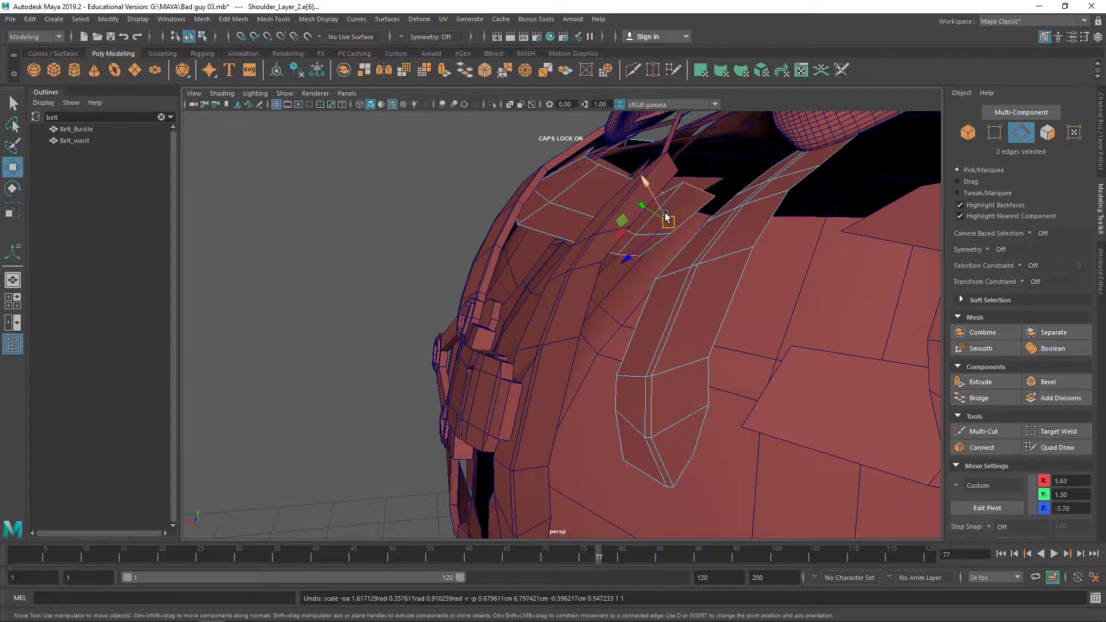
shift+click(642, 231)
key(e)
key(r)
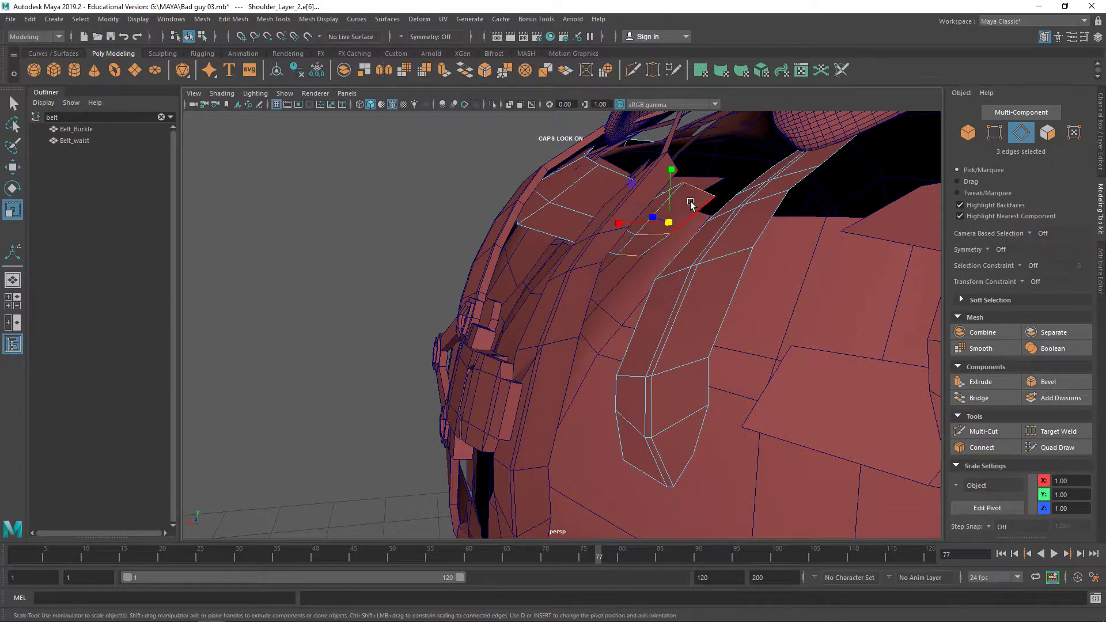
key(d)
ctrl+click(628, 255)
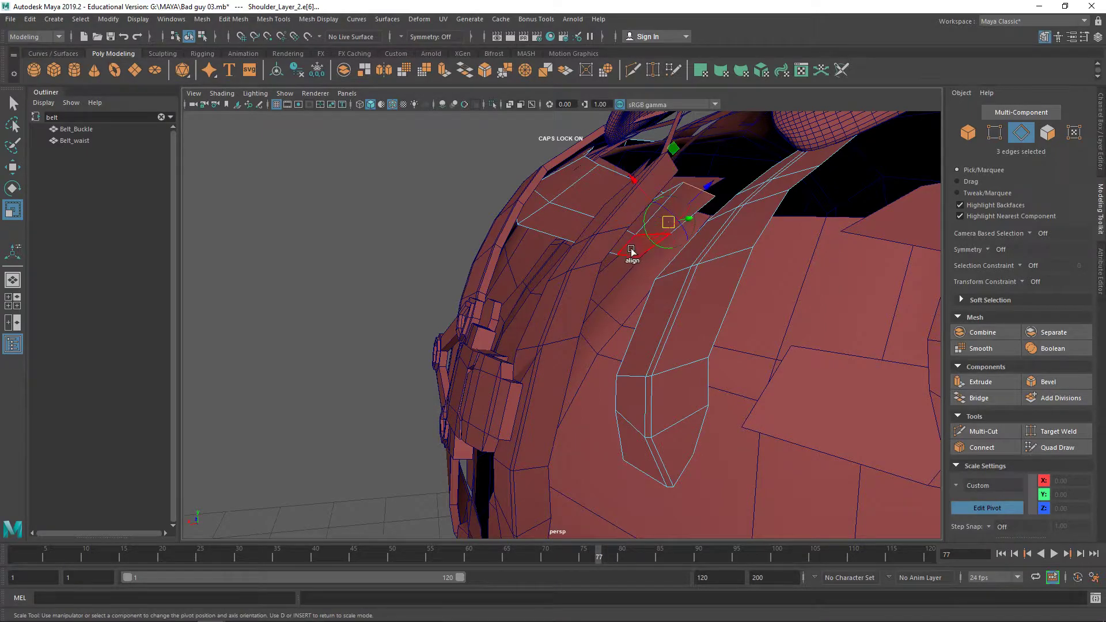
key(e)
key(r)
drag(636, 183, 635, 252)
Step: Move the two selected cross edges of the band's left-chest end to follow the chest surface
key(w)
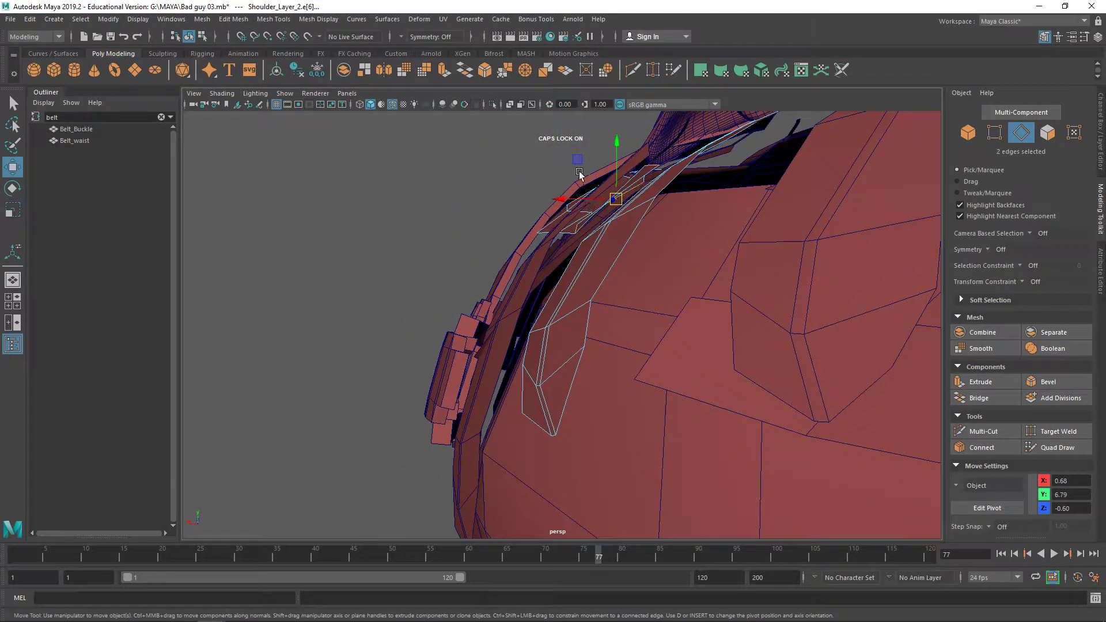
drag(577, 160, 629, 140)
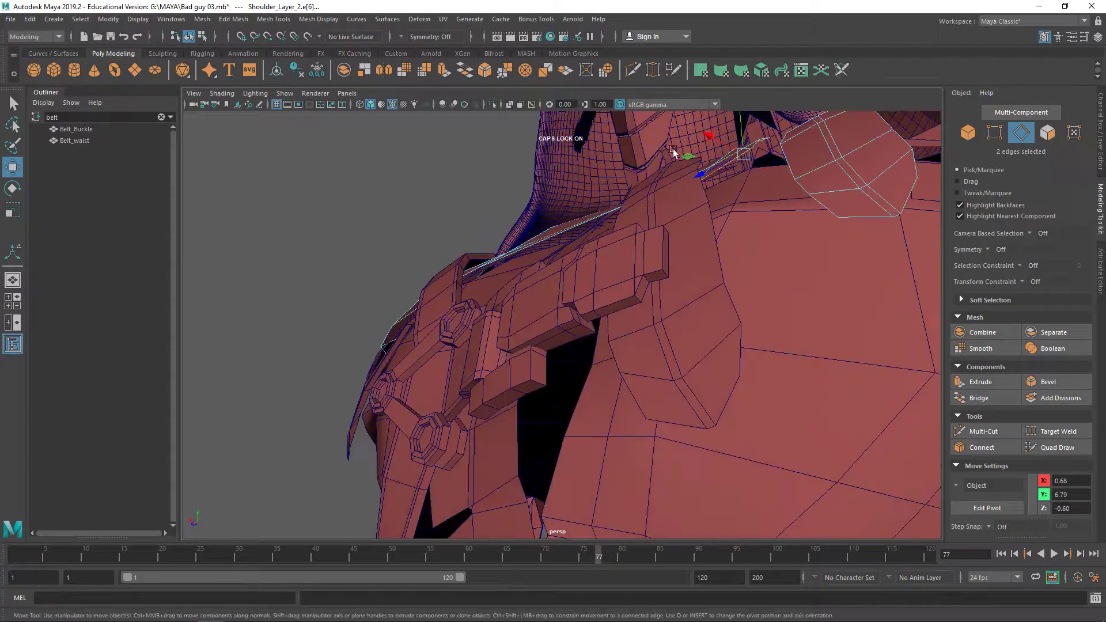
key(e)
alt+drag(762, 142, 730, 314)
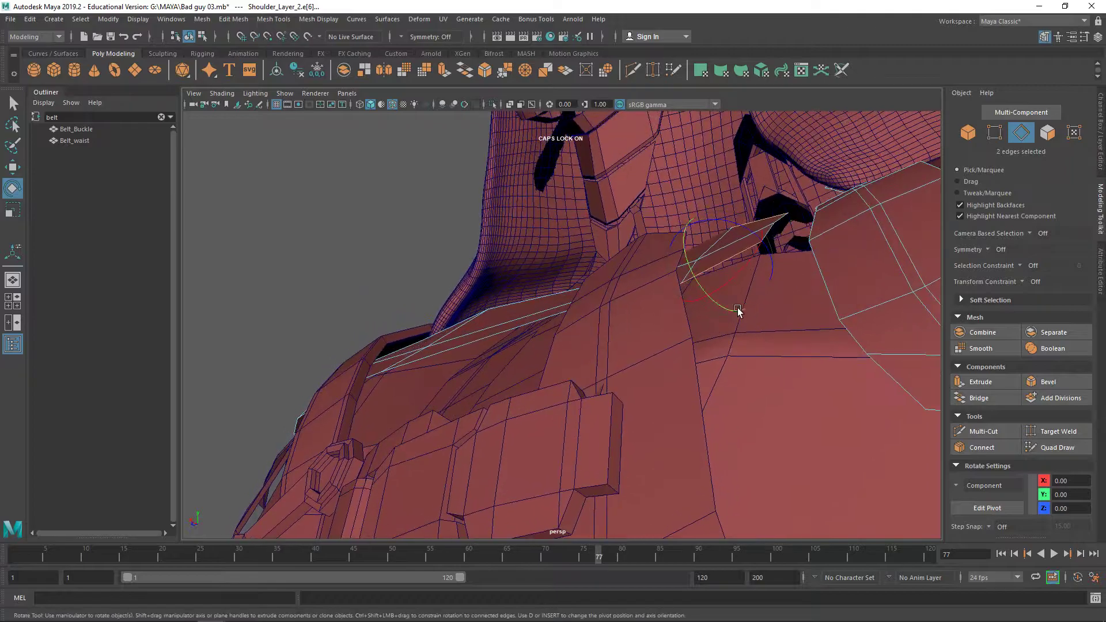
Step: Select the two outermost edges at the band's free left-chest end and lower them along Y
double_click(779, 216)
click(766, 231)
scroll(775, 227, up, 3)
alt+middle_drag(775, 227, 571, 357)
scroll(570, 357, down, 3)
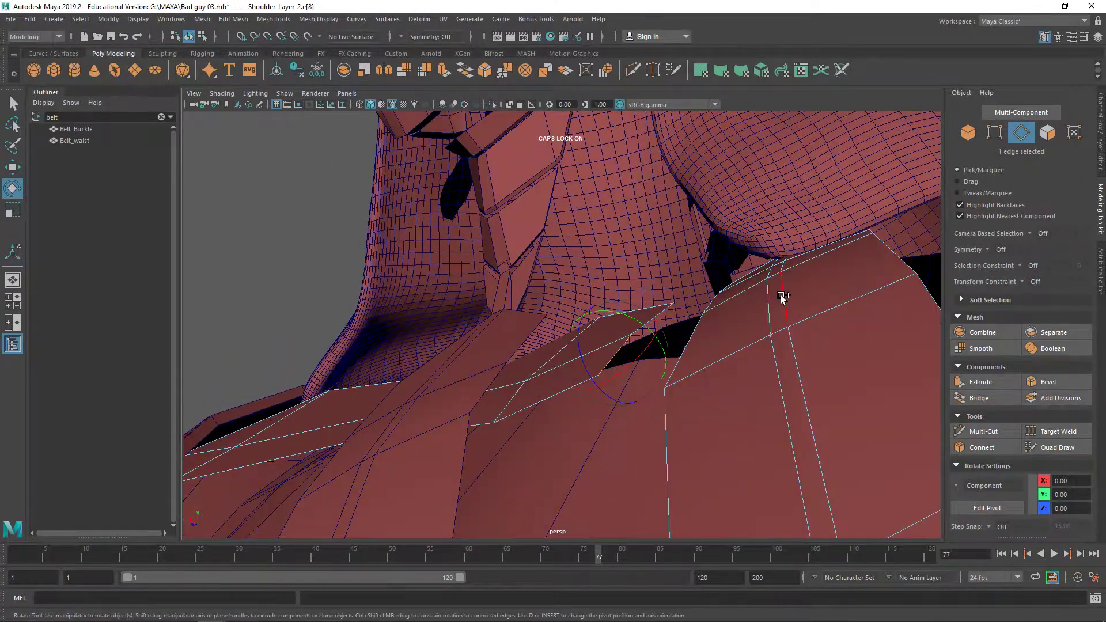
shift+click(660, 306)
alt+drag(662, 309, 689, 270)
key(w)
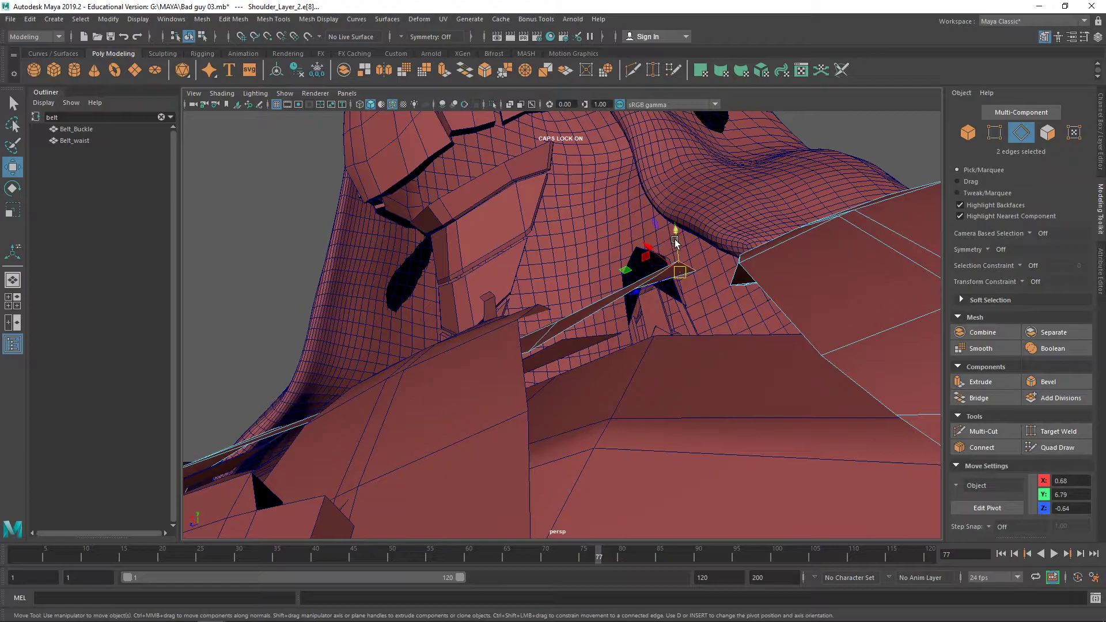
drag(672, 240, 697, 304)
Step: Undo the last lowering, turn on Soft Select with a falloff radius of about 0.13, and lower the two end edges to Y 6.75
key(b)
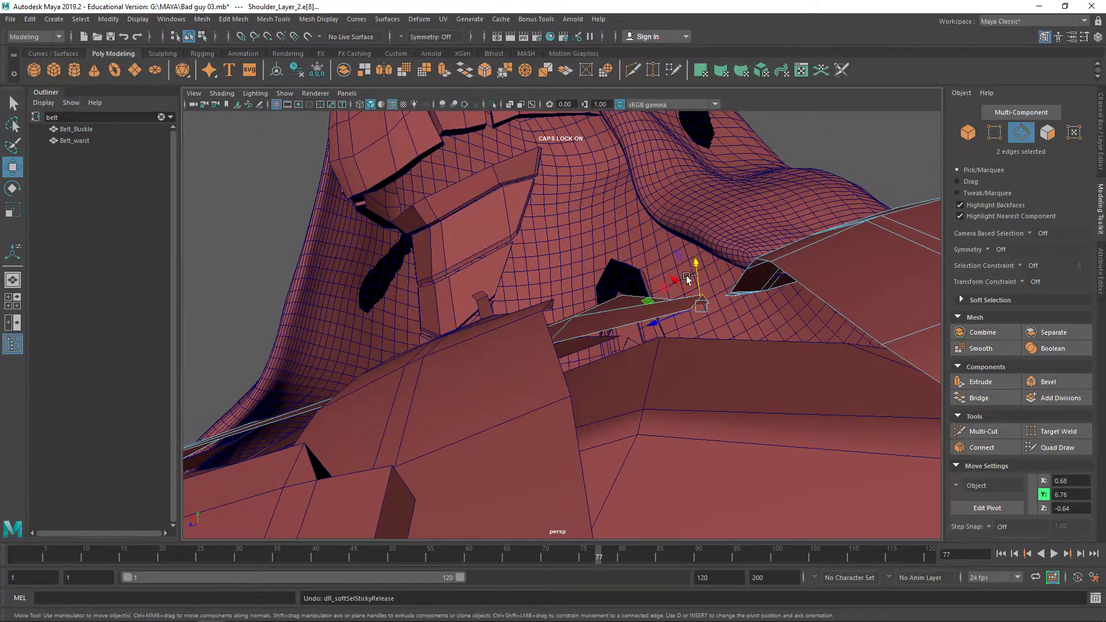
key(ctrl+z)
key(b)
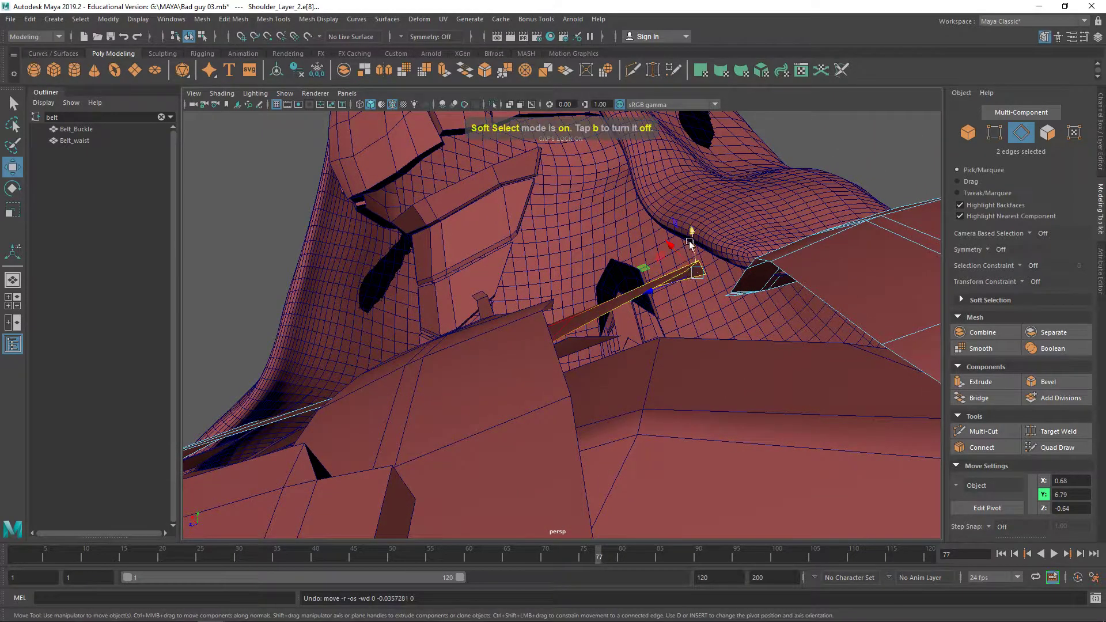
drag(694, 248, 686, 272)
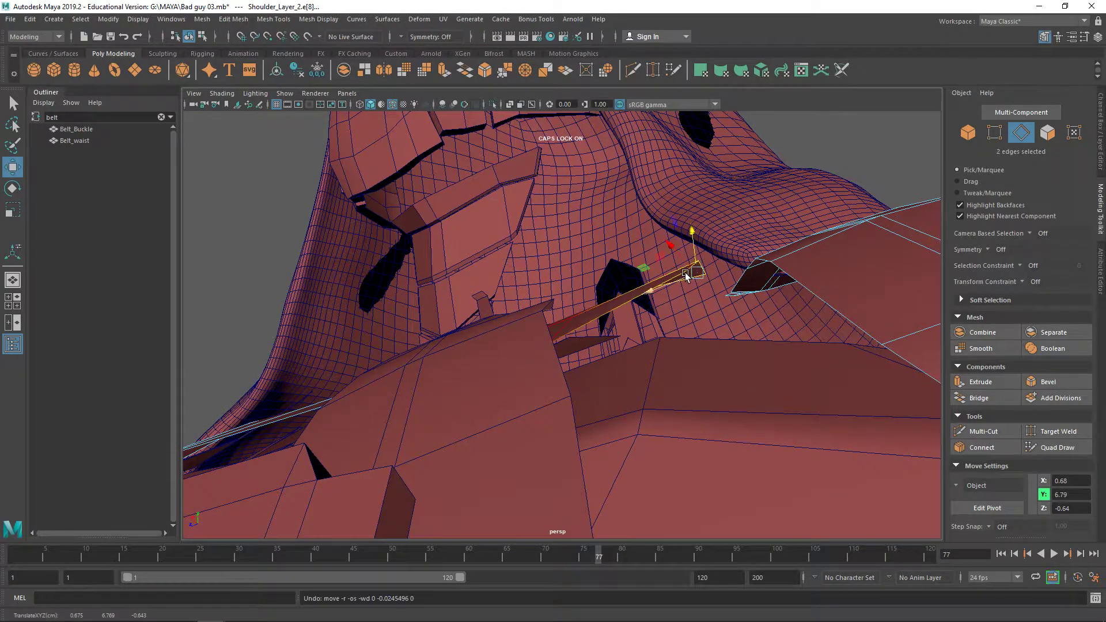
middle_drag(687, 271, 601, 353)
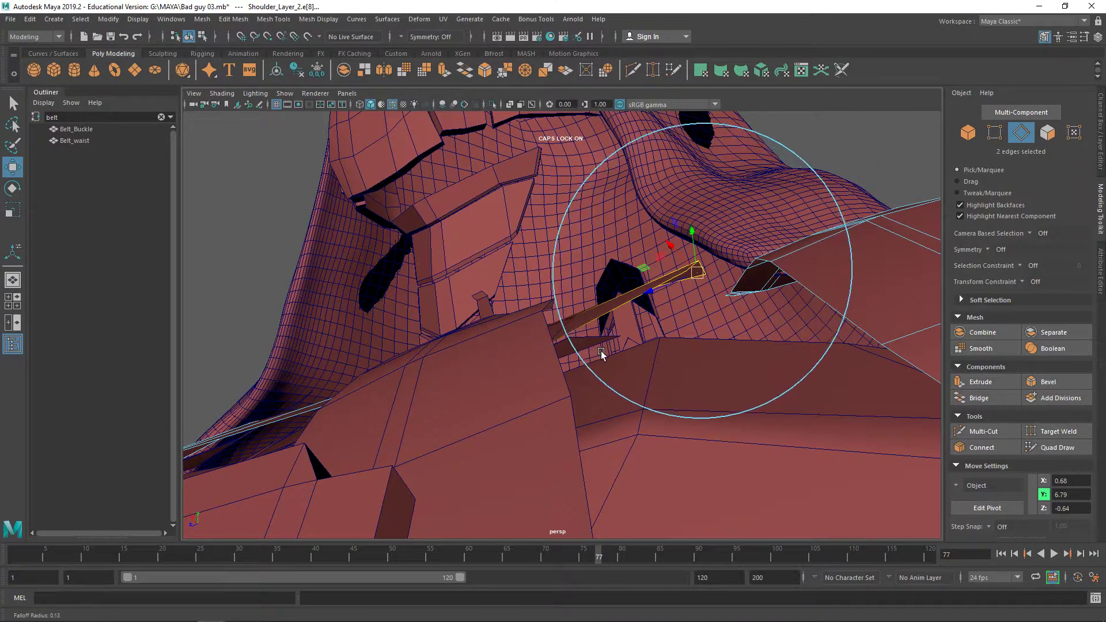
drag(694, 257, 691, 369)
Step: Push the softly selected end edges back toward the chest to about X 0.61 and raise them slightly
click(579, 395)
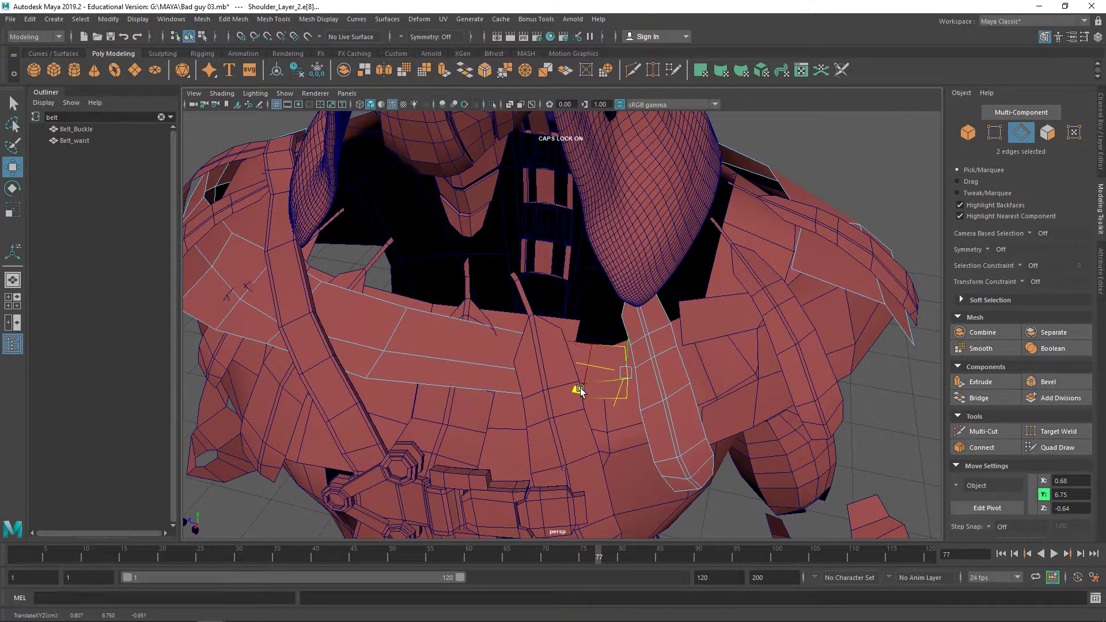
key(e)
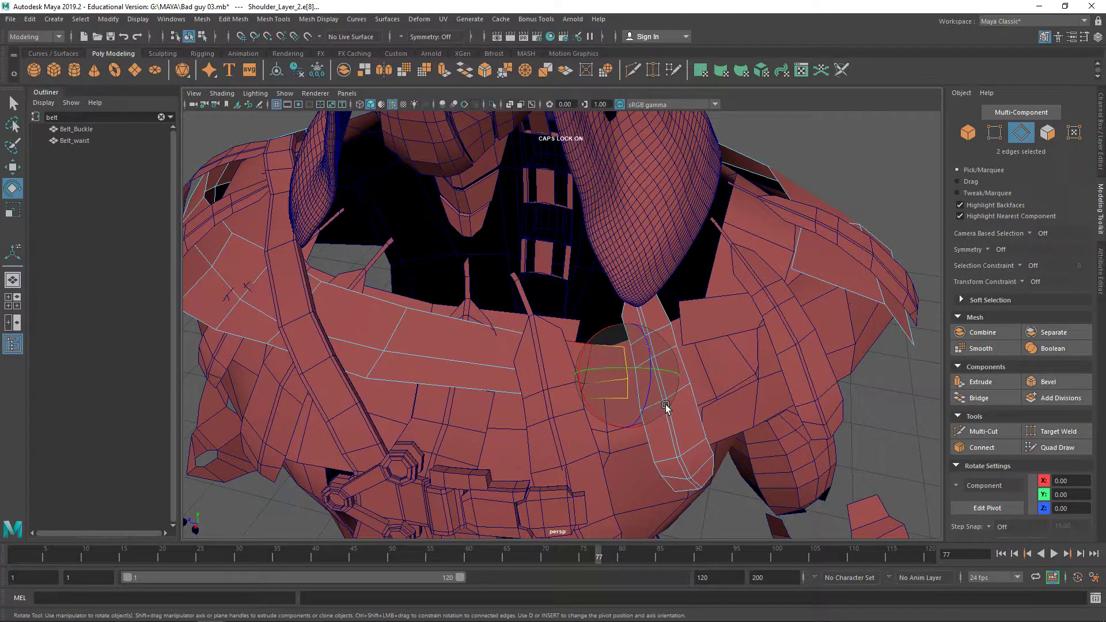
key(w)
drag(624, 370, 591, 337)
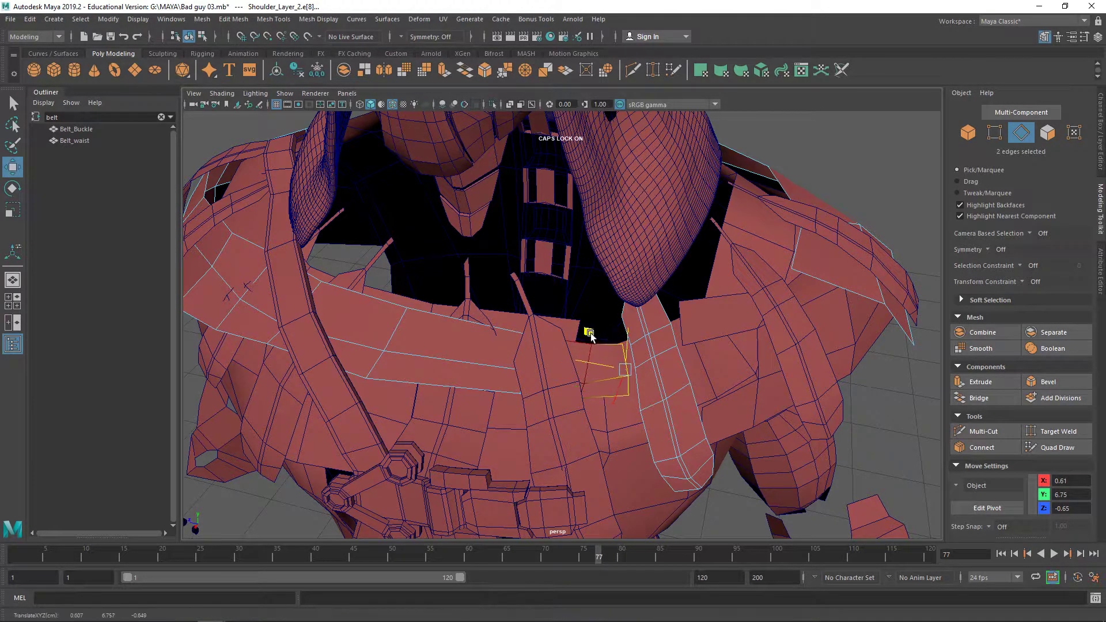
Step: Return Shoulder_Layer_2 to object mode and clear the selection
right_drag(591, 336, 689, 270)
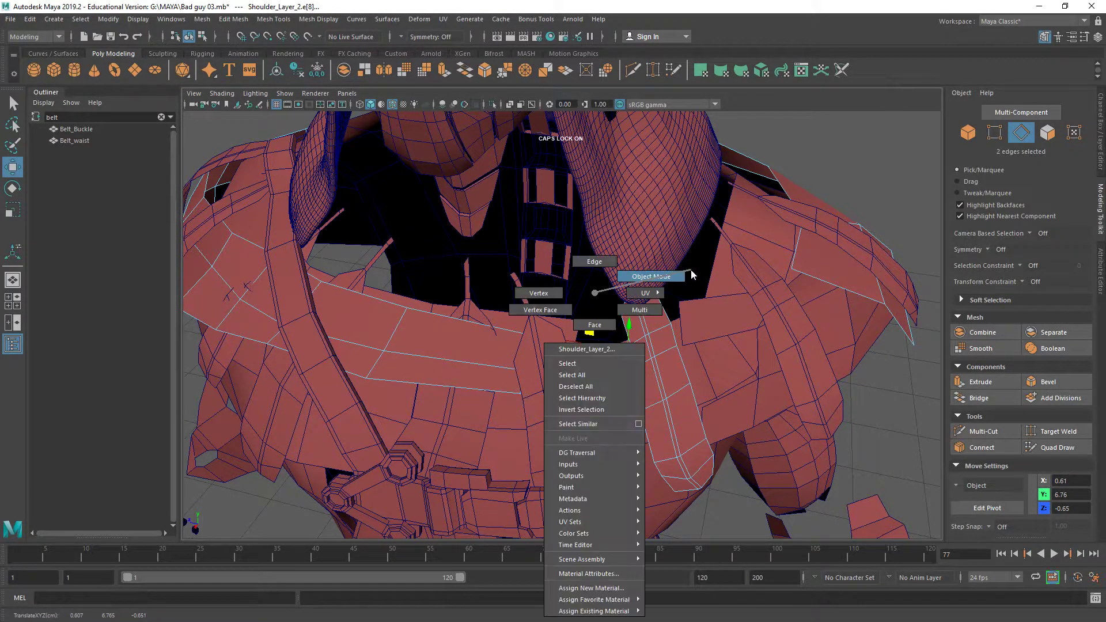
key(f)
alt+drag(651, 295, 703, 274)
click(685, 258)
alt+right_drag(304, 381, 398, 359)
right_drag(287, 403, 244, 288)
drag(278, 383, 318, 405)
right_drag(299, 395, 234, 292)
drag(284, 397, 311, 425)
drag(256, 401, 410, 398)
Step: Bevel the vertical edge at the outer corner of Shoulder_Layer_1 with fraction 0.3 and 4 segments, and return to object mode
right_drag(467, 288, 496, 270)
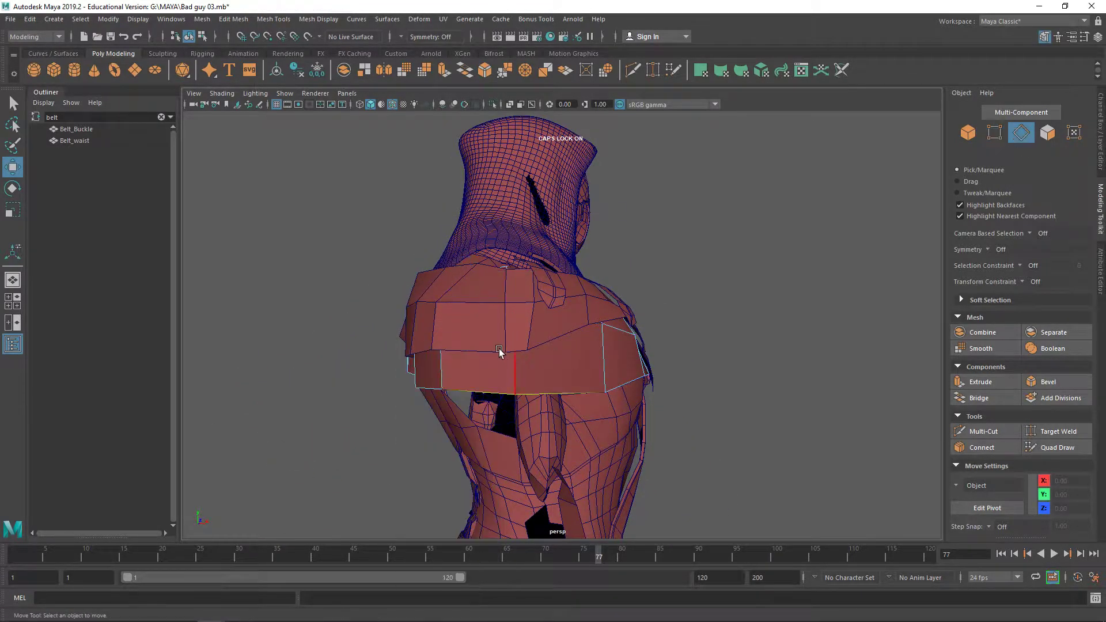
double_click(514, 362)
shift+right_drag(514, 359, 547, 355)
drag(766, 338, 743, 348)
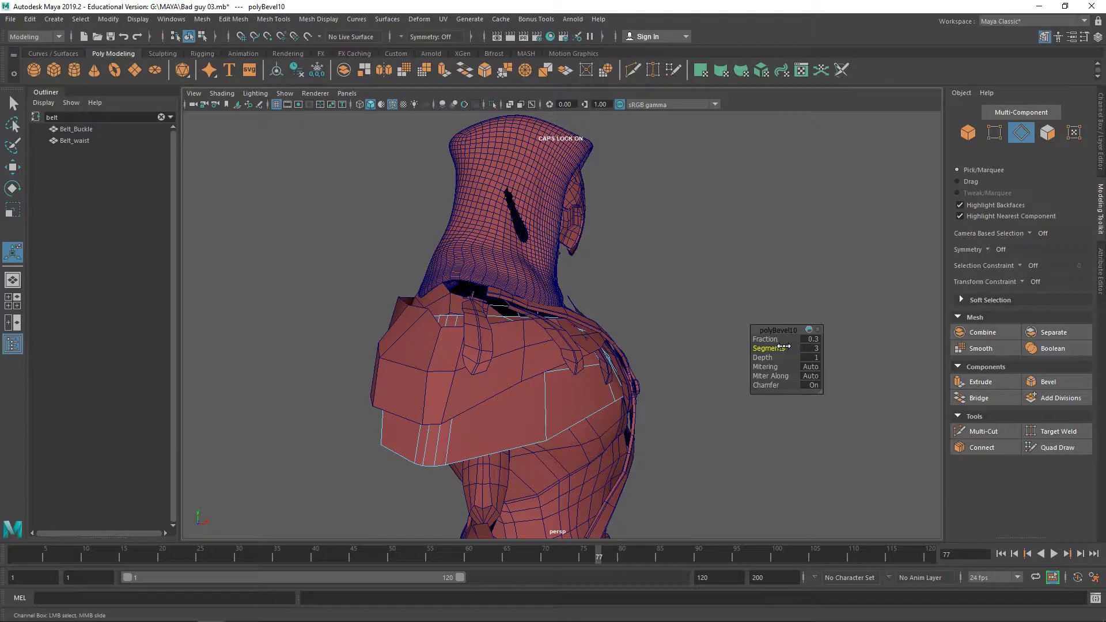
alt+drag(530, 377, 407, 357)
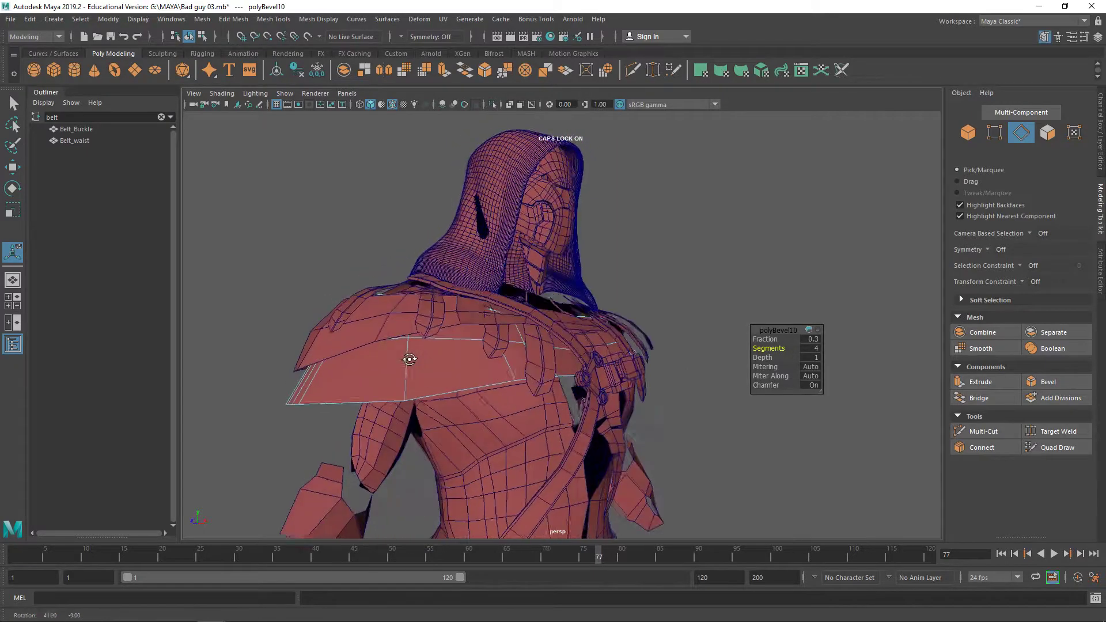
right_drag(387, 292, 389, 375)
right_drag(461, 262, 461, 261)
alt+drag(818, 239, 417, 385)
click(405, 395)
alt+drag(584, 427, 662, 386)
right_drag(812, 294, 821, 270)
click(823, 253)
Step: Try inserting a horizontal edge loop around Shoulder_Layer_1 with Multi-Cut, and undo the last two operations
alt+drag(812, 258, 645, 332)
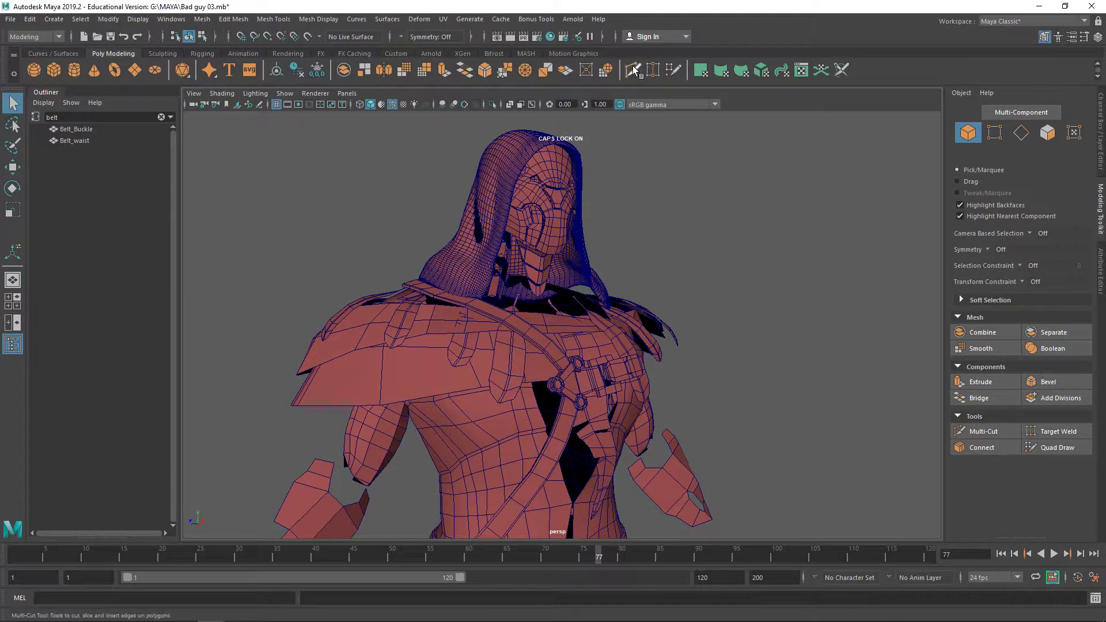
click(634, 70)
right_drag(393, 374, 487, 299)
key(q)
click(385, 387)
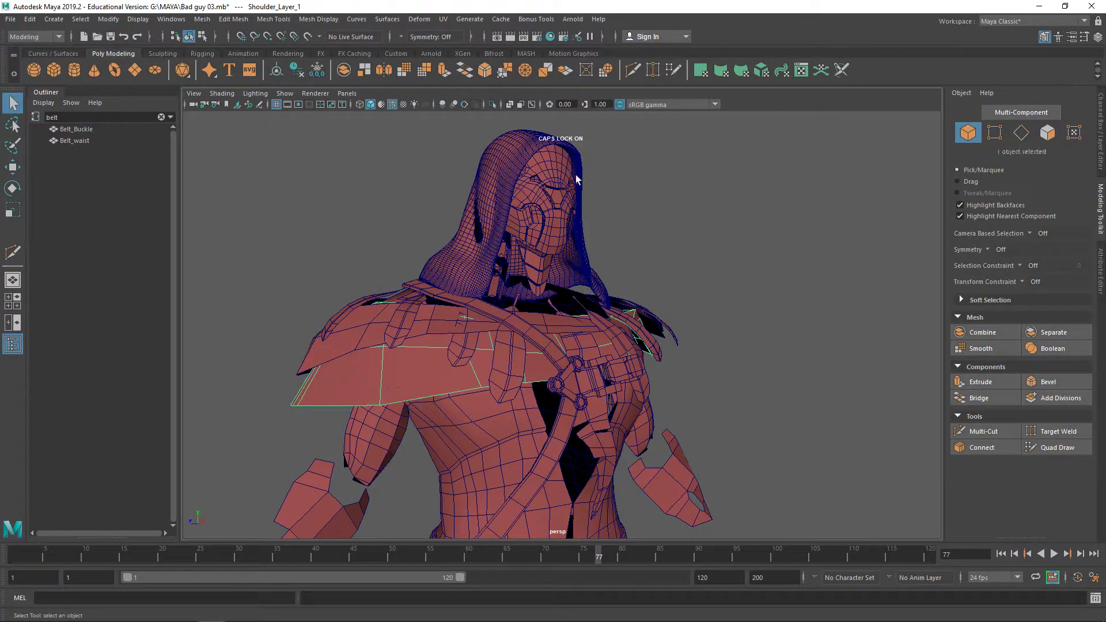
key(y)
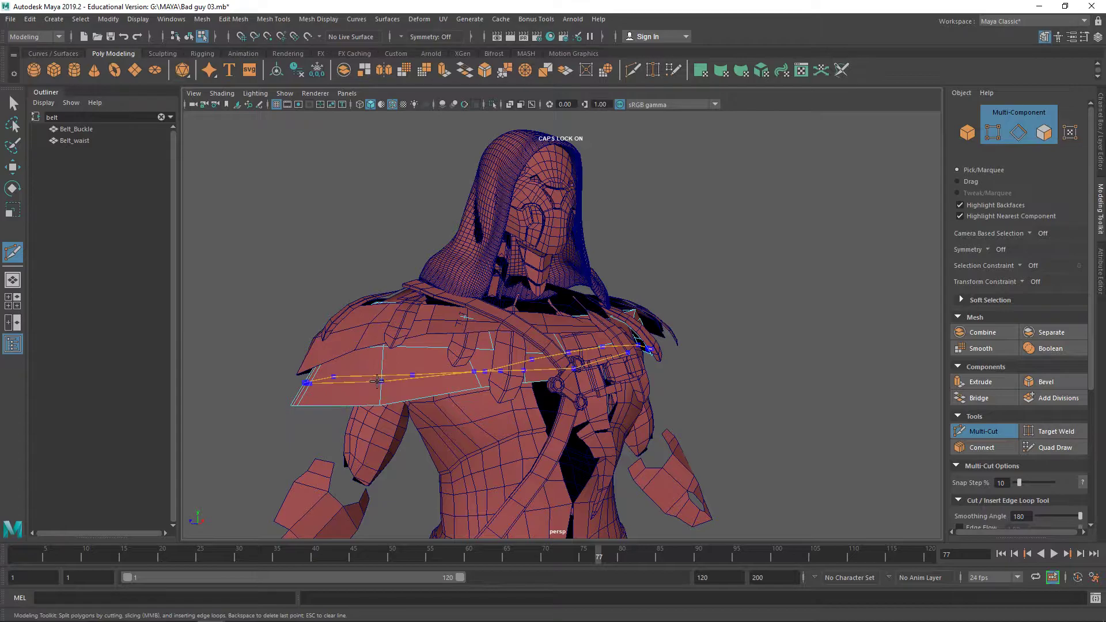
ctrl+click(379, 364)
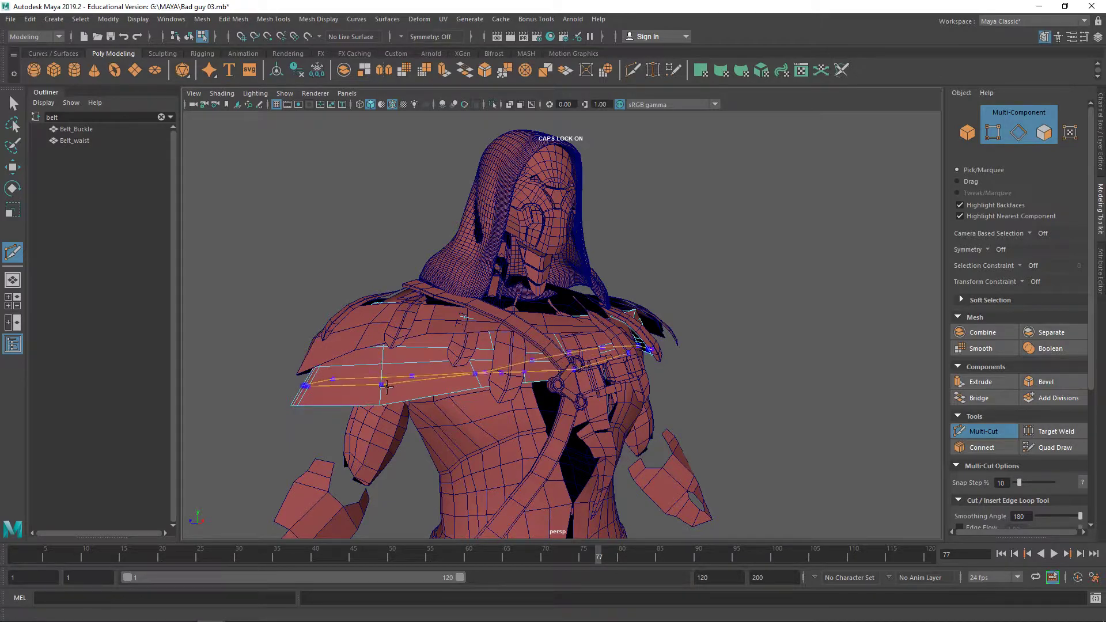
right_drag(592, 237, 592, 237)
key(ctrl+z)
key(ctrl+z)
Step: Examine the outfit from the front and isolate Shoulder_Layer_1 briefly to check its mesh
right_drag(402, 292, 521, 268)
alt+right_drag(727, 282, 666, 382)
mouse_move(666, 383)
alt+mouse_down()
mouse_move(543, 391)
mouse_move(654, 385)
alt+mouse_up()
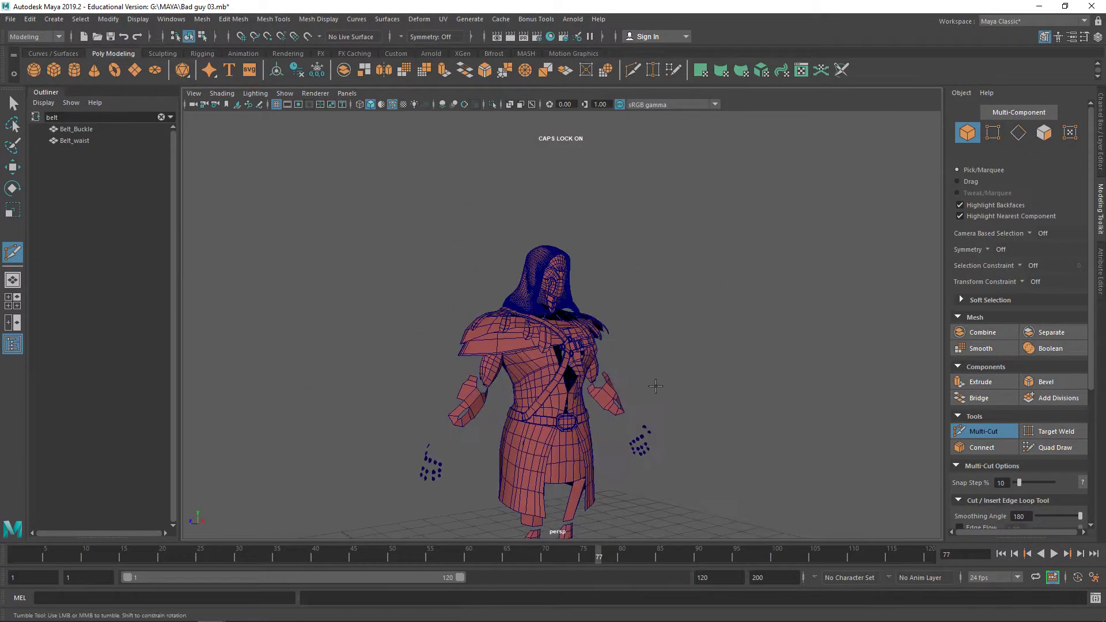
alt+right_drag(655, 385, 660, 414)
alt+drag(660, 415, 491, 425)
right_drag(661, 271, 662, 271)
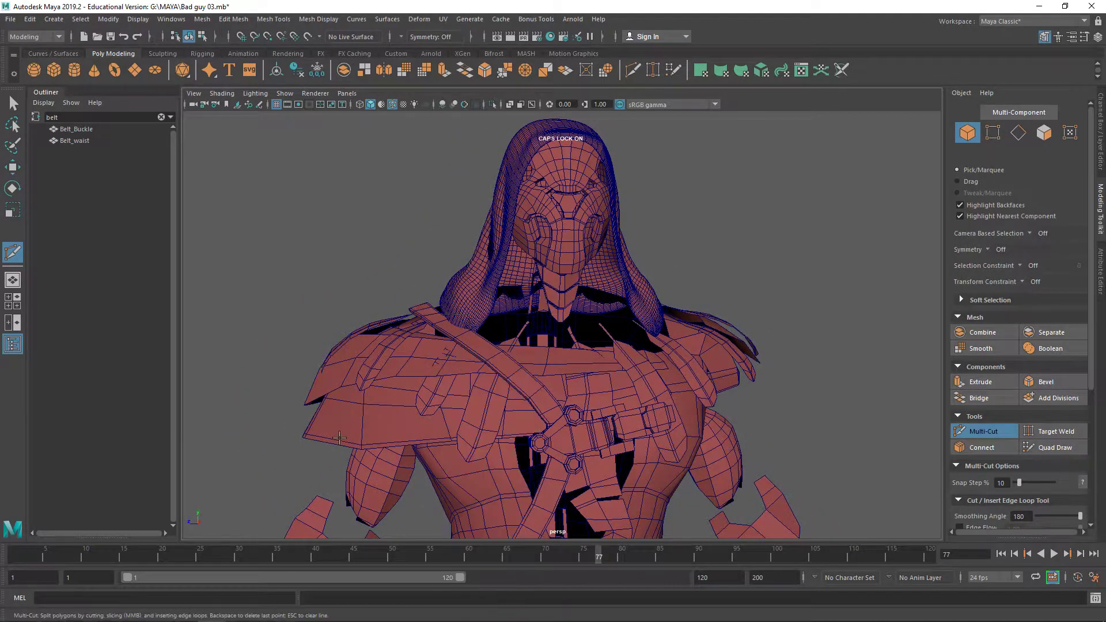
key(q)
click(344, 420)
key(ctrl+1)
alt+drag(455, 420, 492, 446)
key(ctrl+1)
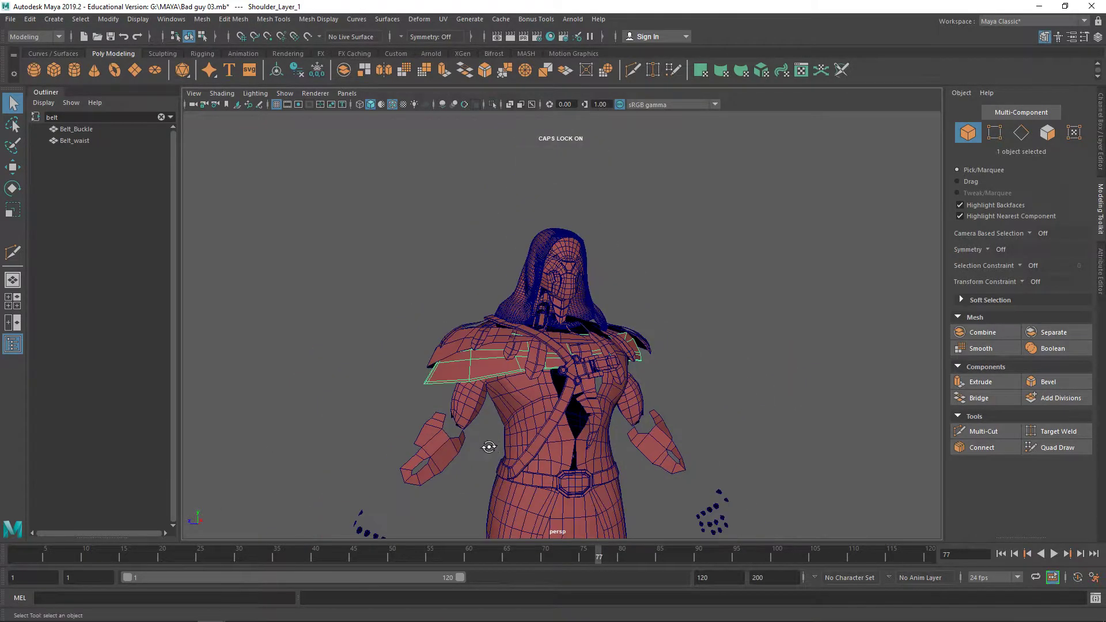
click(696, 365)
Step: Center the pivot of the chest piece polySurface221 and shift it forward and up to about X 0.59, Y 6.79
scroll(469, 400, up, 5)
alt+drag(375, 423, 582, 442)
key(w)
click(276, 72)
alt+drag(611, 322, 637, 318)
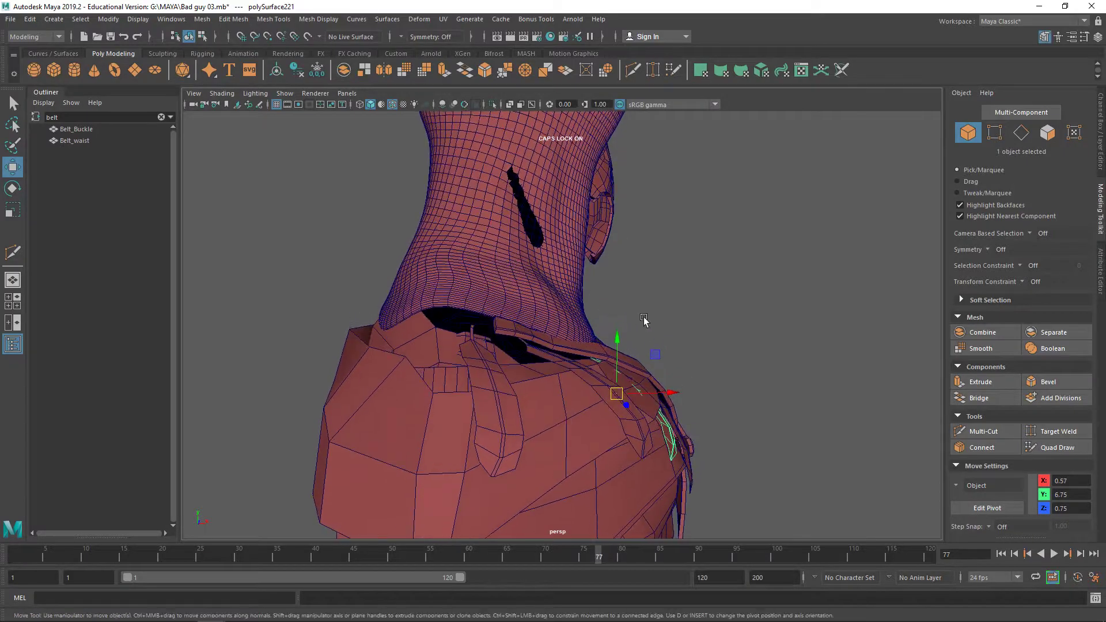
middle_drag(649, 351, 658, 352)
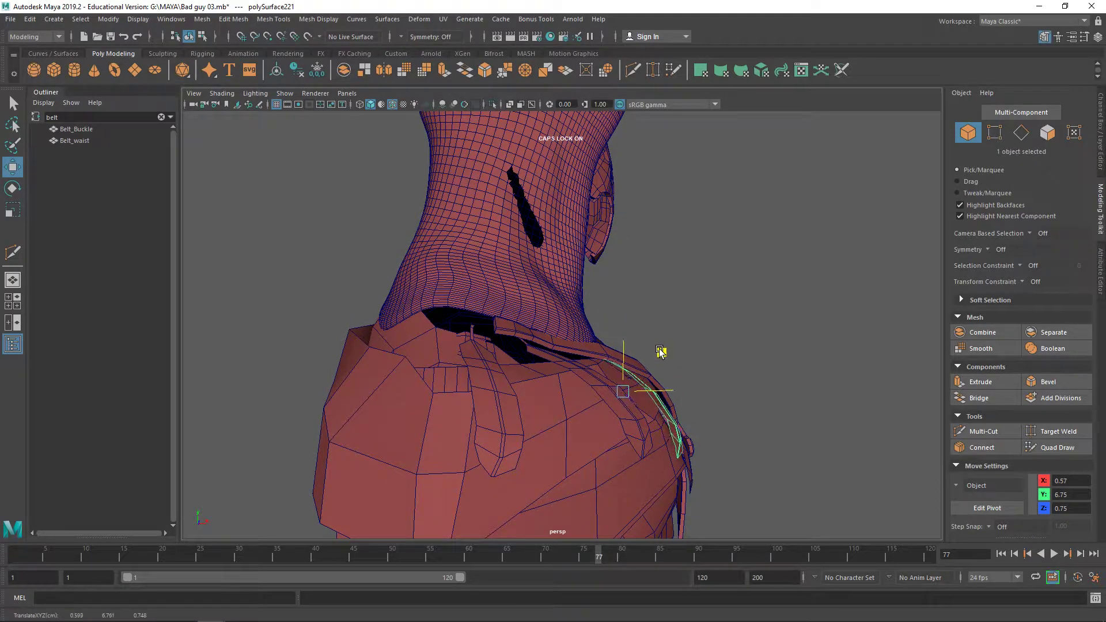
alt+drag(678, 357, 526, 395)
key(e)
key(w)
Step: Select the cross-section vertices near Y_strap's shoulder end and move them forward to about X 0.22, Y 7.05
click(542, 397)
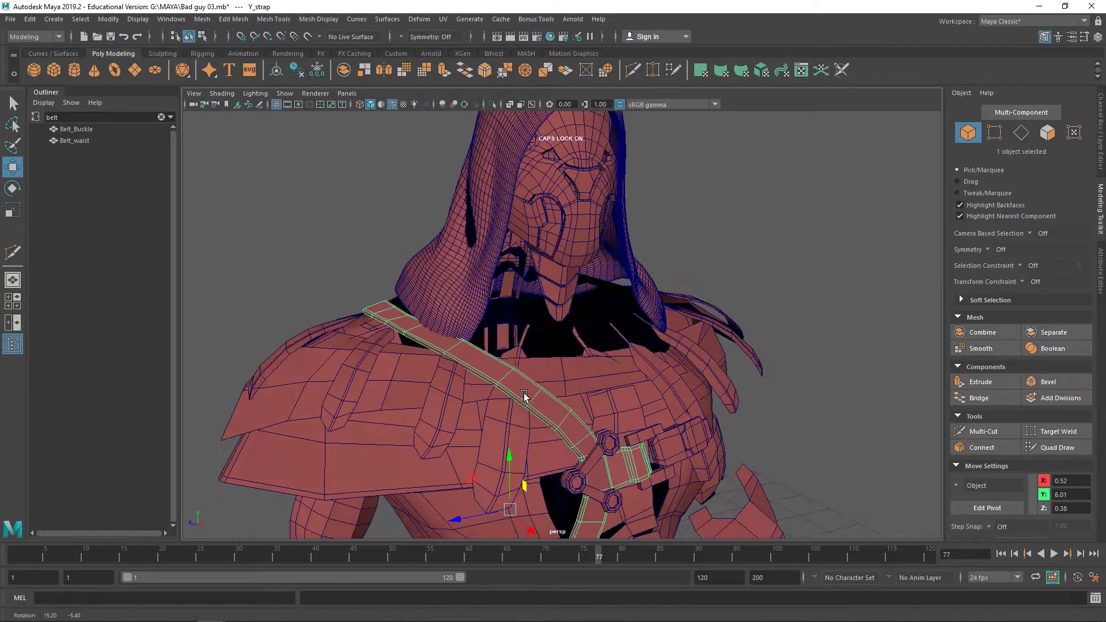
right_drag(458, 348, 413, 317)
alt+drag(414, 317, 498, 357)
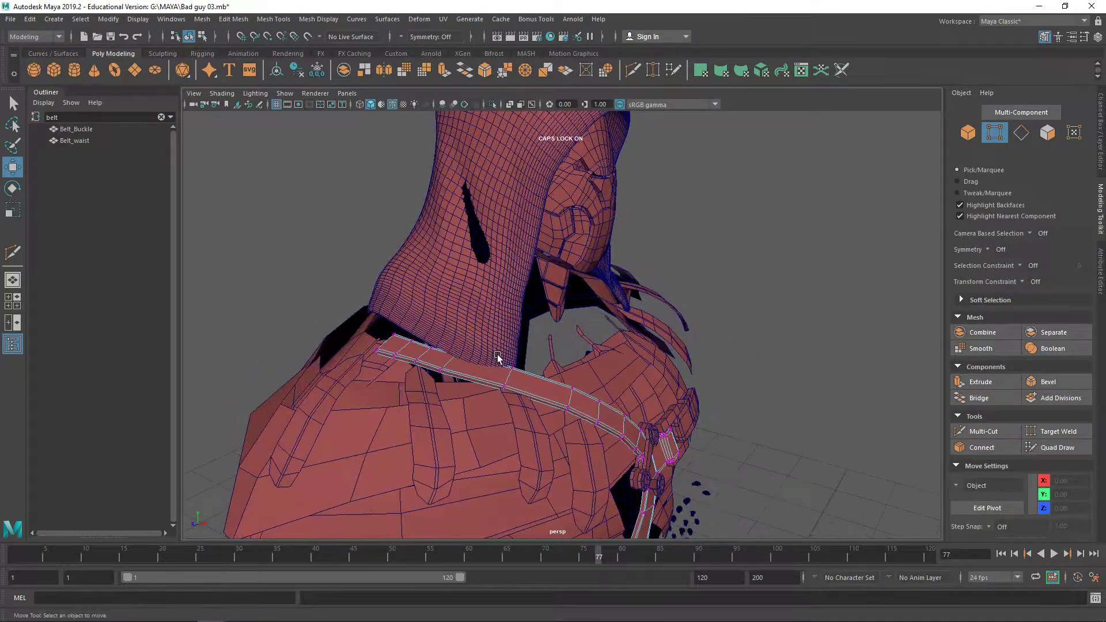
drag(536, 403, 535, 403)
mouse_move(498, 333)
mouse_down()
mouse_move(528, 321)
mouse_move(503, 328)
mouse_move(490, 316)
mouse_move(508, 324)
mouse_up()
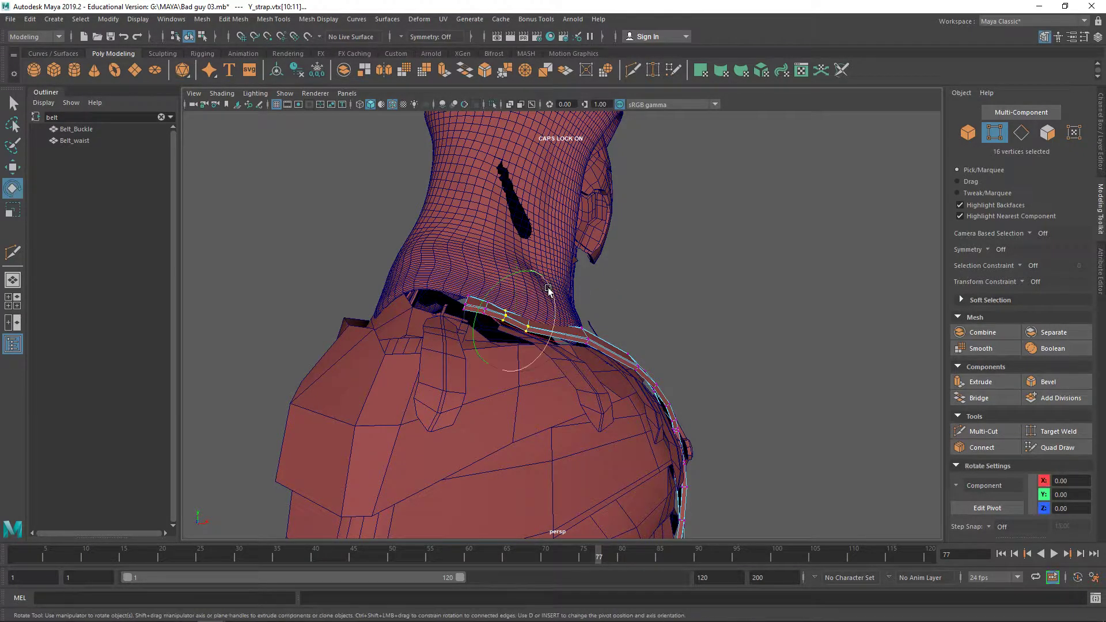
middle_drag(555, 279, 558, 283)
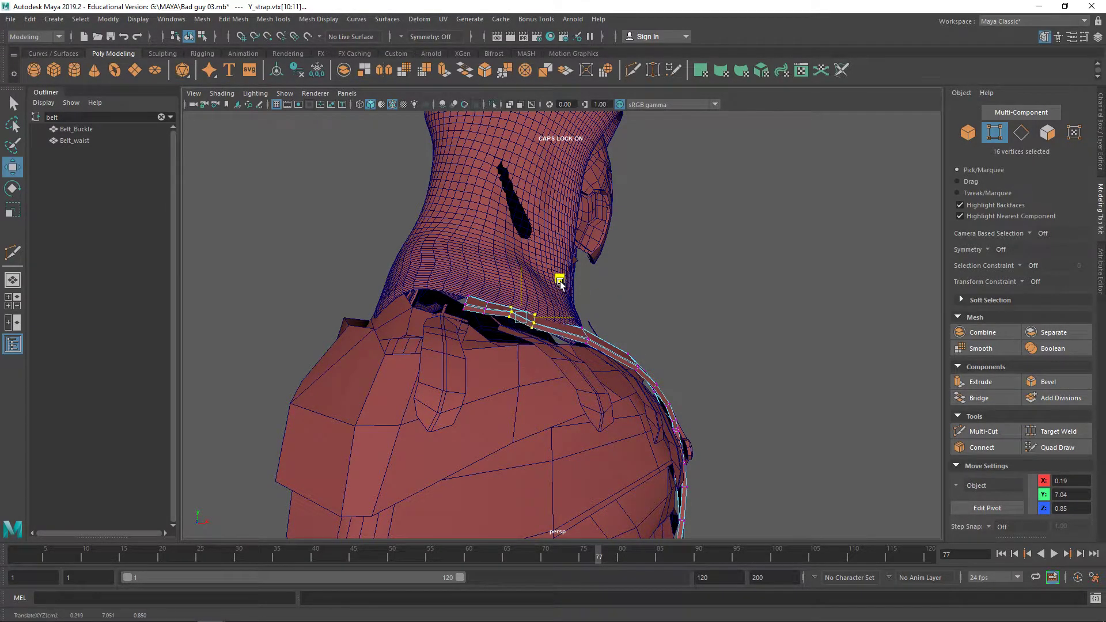
key(e)
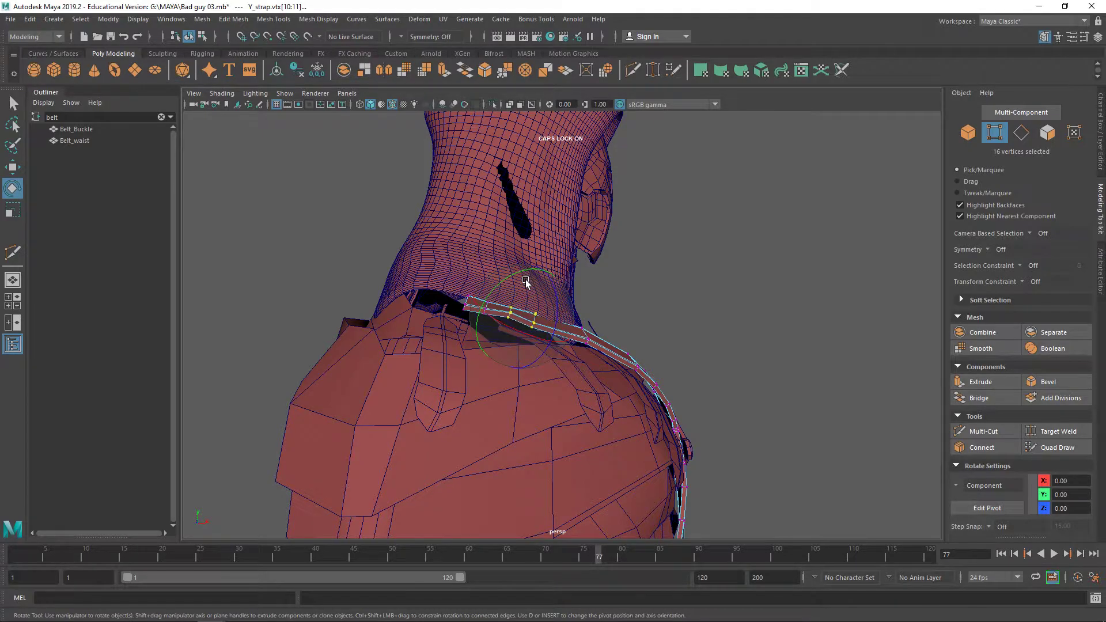
Step: Select four vertices of Y_strap at the top of the shoulder, raise them to about Y 7.08, and return to object mode
alt+drag(543, 284, 422, 286)
drag(422, 340, 434, 268)
key(w)
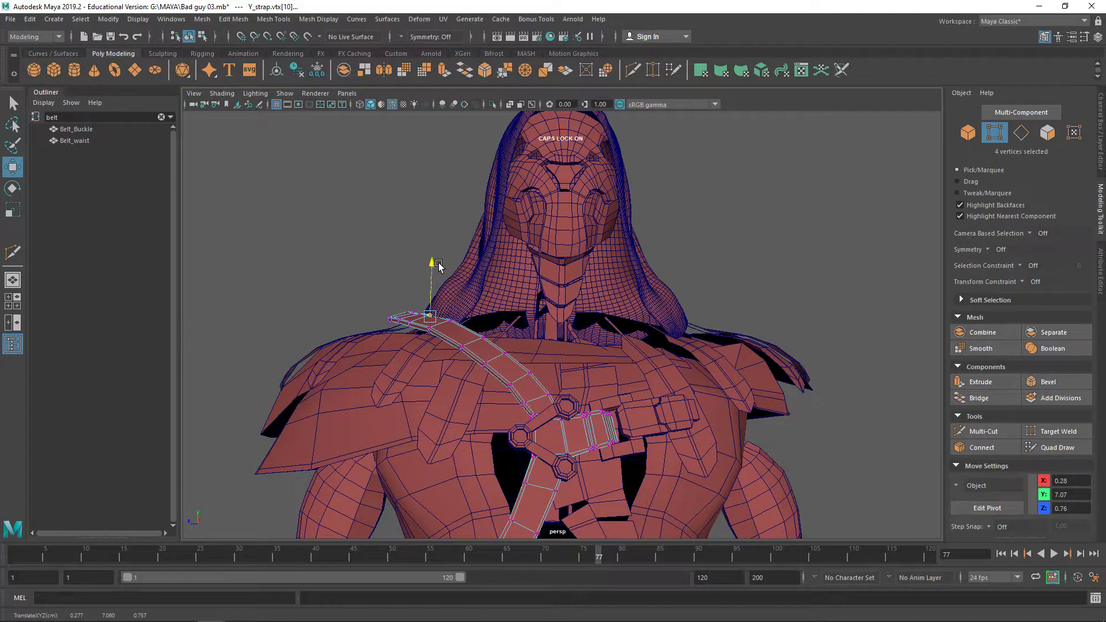
alt+drag(514, 308, 502, 309)
right_drag(501, 294, 598, 252)
click(824, 188)
alt+drag(753, 215, 793, 259)
right_drag(401, 361, 348, 291)
right_click(411, 351)
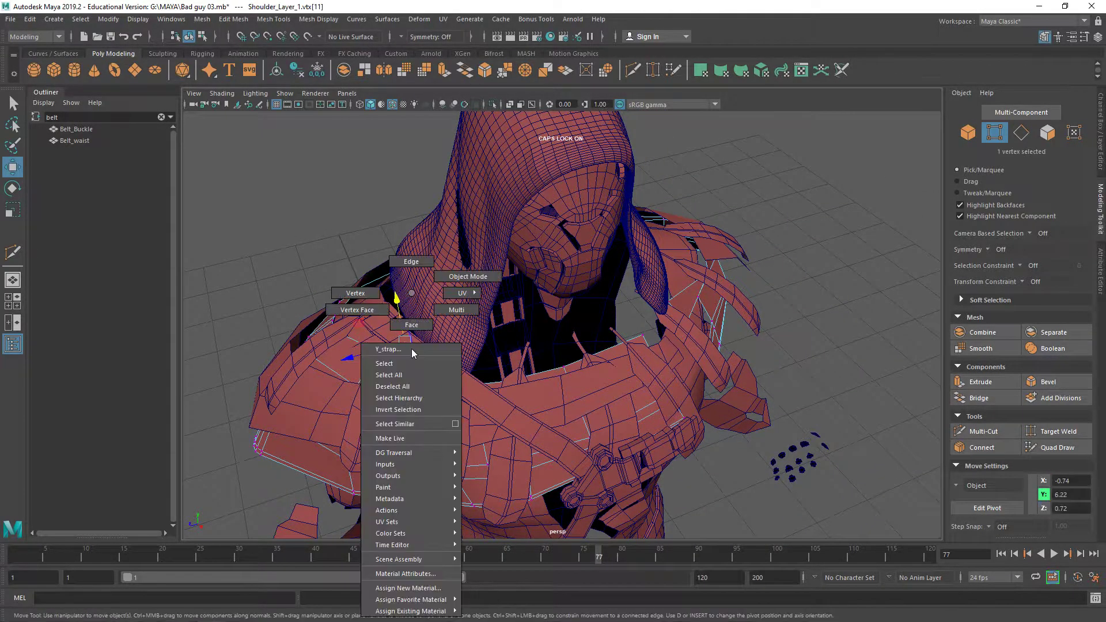
click(412, 351)
key(ctrl+a)
right_drag(407, 353, 484, 275)
Step: Select Y_strap in object mode and isolate it in the viewport
click(392, 363)
alt+middle_drag(377, 365, 442, 371)
scroll(443, 370, up, 5)
right_drag(444, 370, 410, 280)
right_drag(296, 292, 362, 277)
click(336, 424)
click(256, 388)
key(ctrl+1)
Step: Move the near-edge vertices of Y_strap's fourth cross edge from the shoulder end, and restore the full model view
right_drag(253, 293, 215, 295)
drag(262, 395, 306, 474)
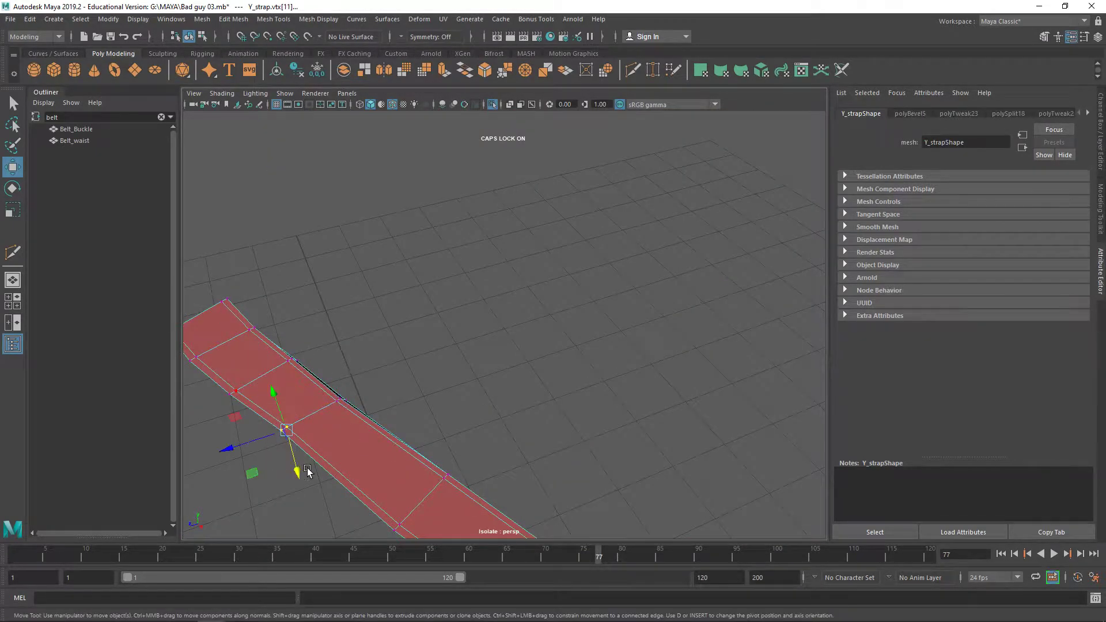
alt+middle_drag(306, 474, 398, 444)
drag(365, 448, 366, 450)
middle_drag(366, 450, 373, 458)
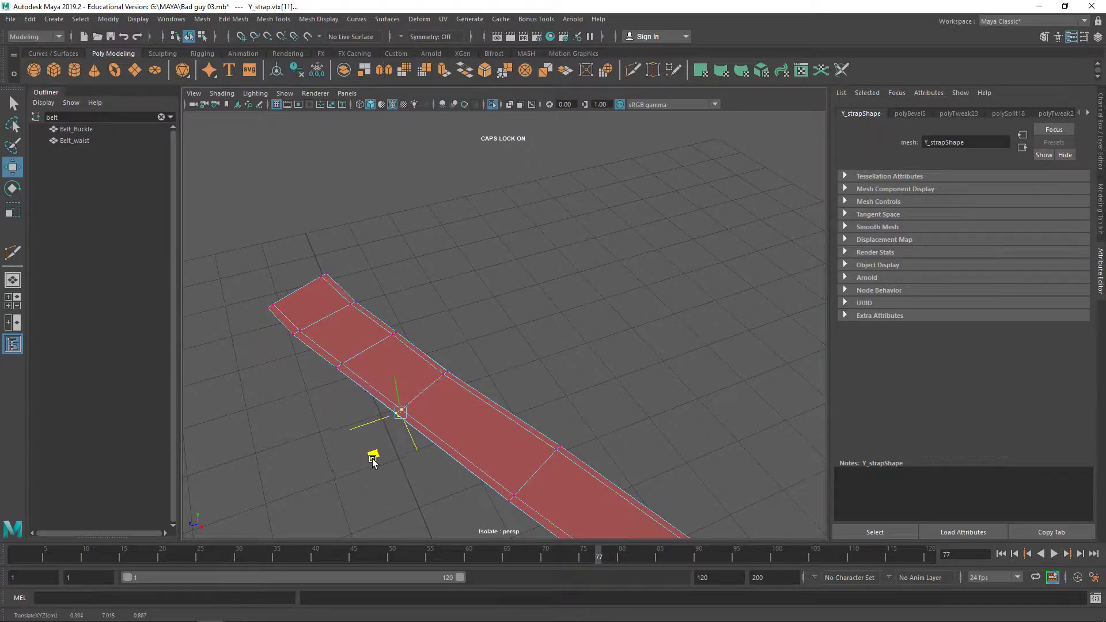
key(ctrl+1)
right_drag(465, 294, 556, 260)
Step: Insert a vertical cross edge into Shoulder_Layer_2's front band at the chest center with Multi-Cut
scroll(556, 261, down, 6)
alt+drag(634, 381, 656, 308)
click(669, 271)
click(593, 358)
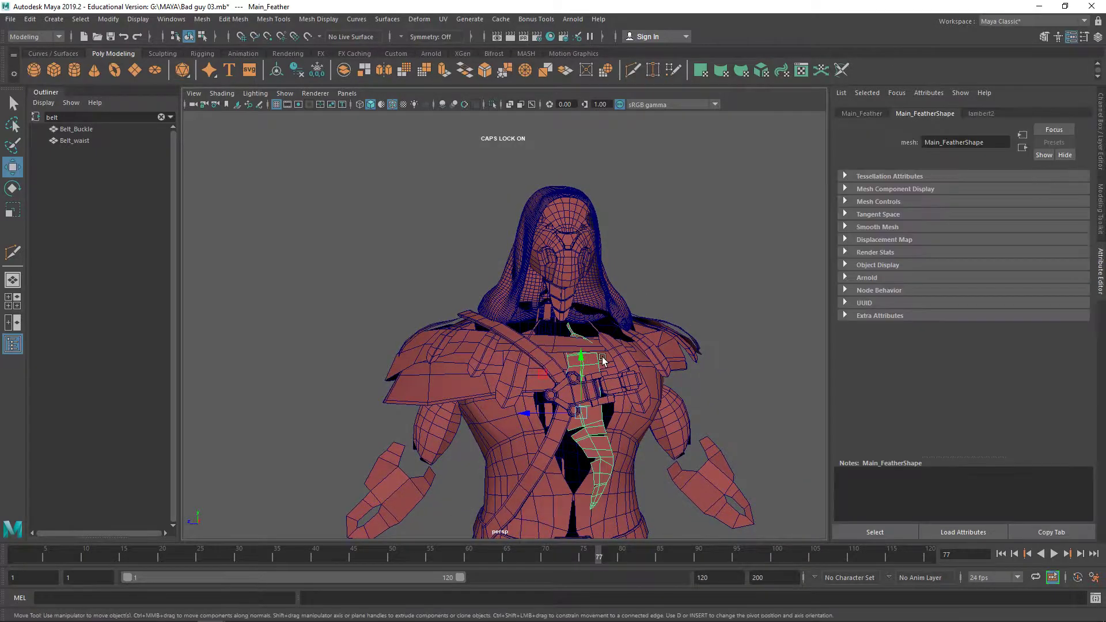
scroll(571, 366, up, 5)
scroll(570, 363, down, 3)
mouse_move(577, 361)
alt+mouse_down()
mouse_move(596, 372)
mouse_move(560, 353)
alt+mouse_up()
click(556, 369)
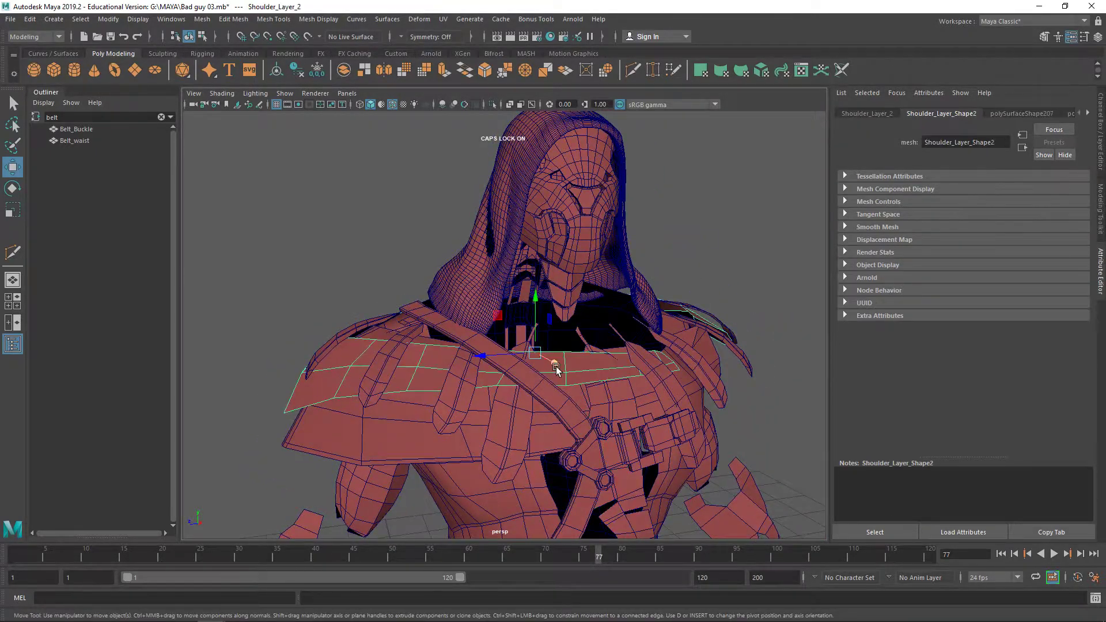
click(634, 72)
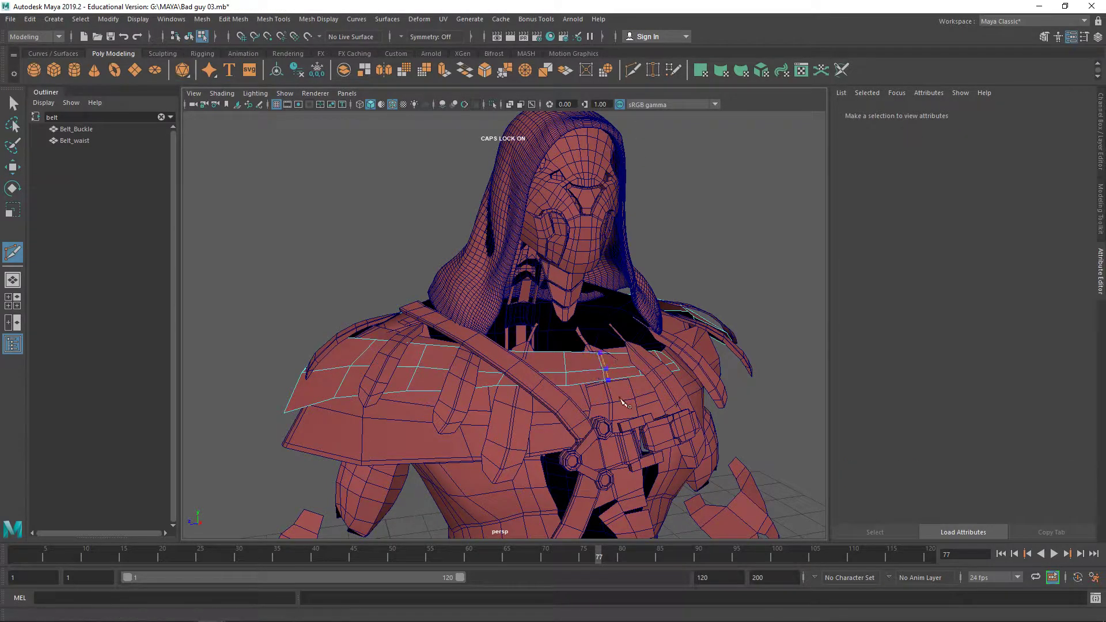
alt+drag(622, 404, 578, 392)
Step: Bevel the new cross edges of the front band with fraction 0.5, 1 segment and Uniform mitering
key(q)
right_drag(573, 292, 572, 260)
click(581, 368)
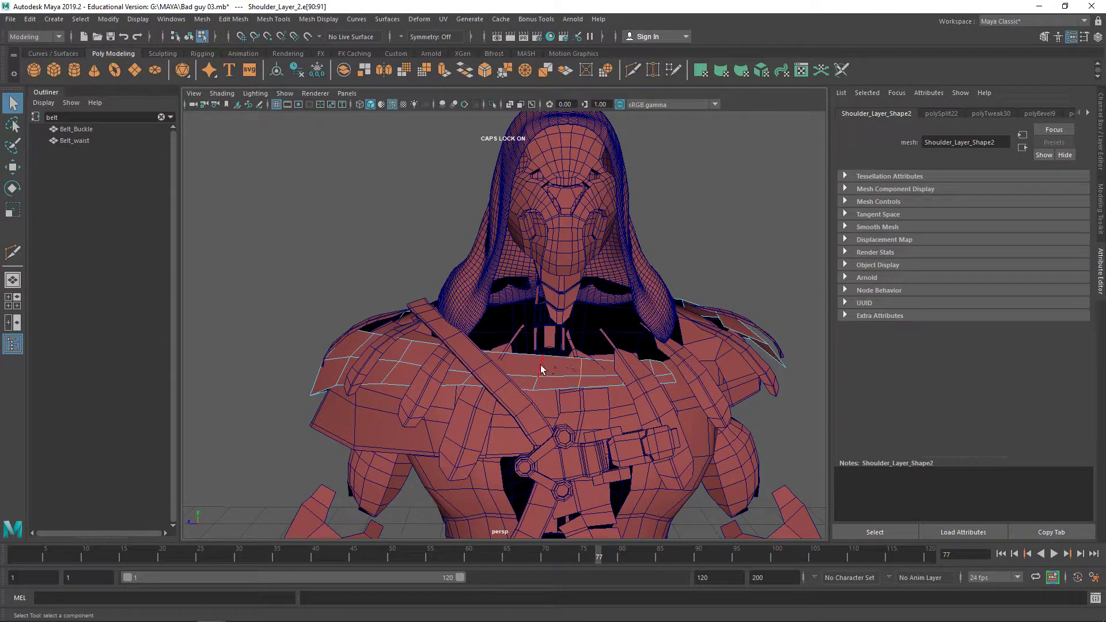
shift+right_drag(541, 369, 587, 369)
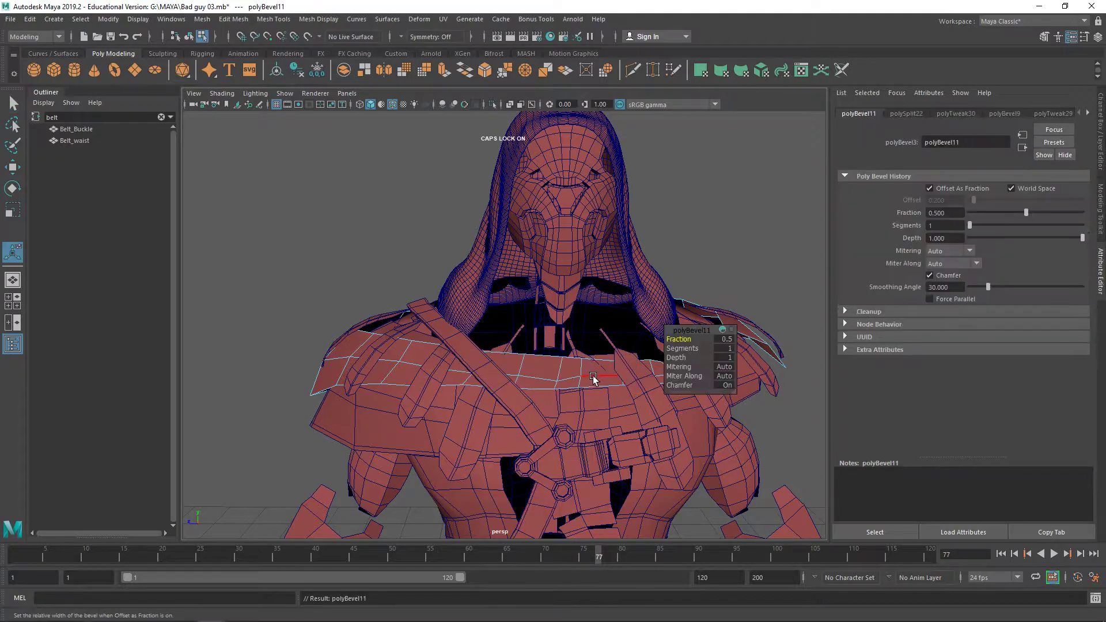
click(677, 367)
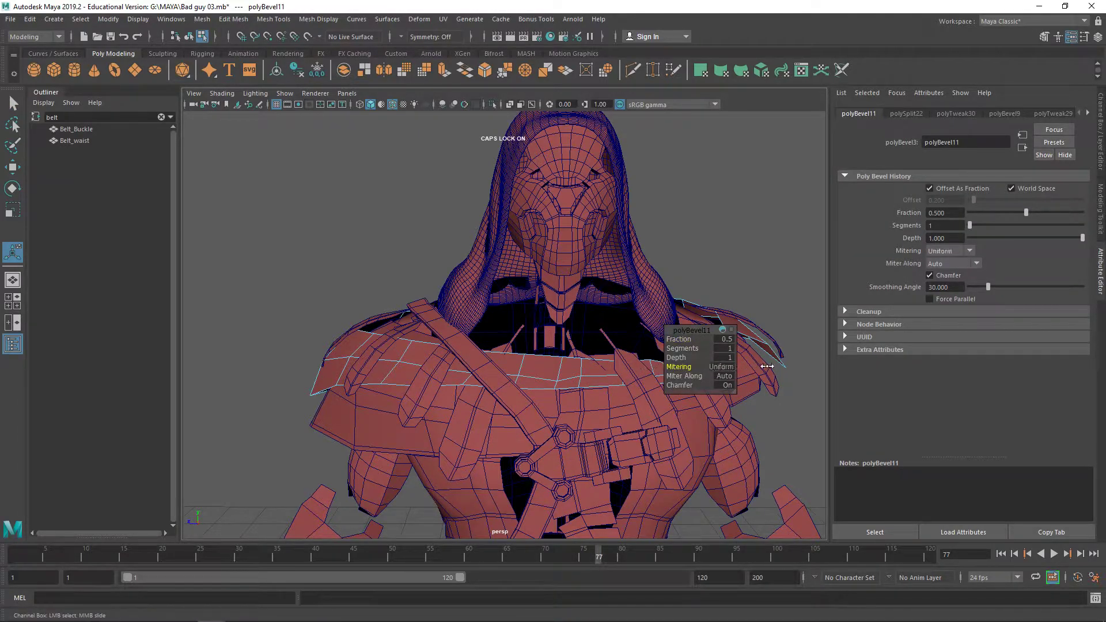
Step: Select a cross edge at the middle of Shoulder_Layer_2's front band and adjust its position over the chest
right_drag(597, 365, 576, 262)
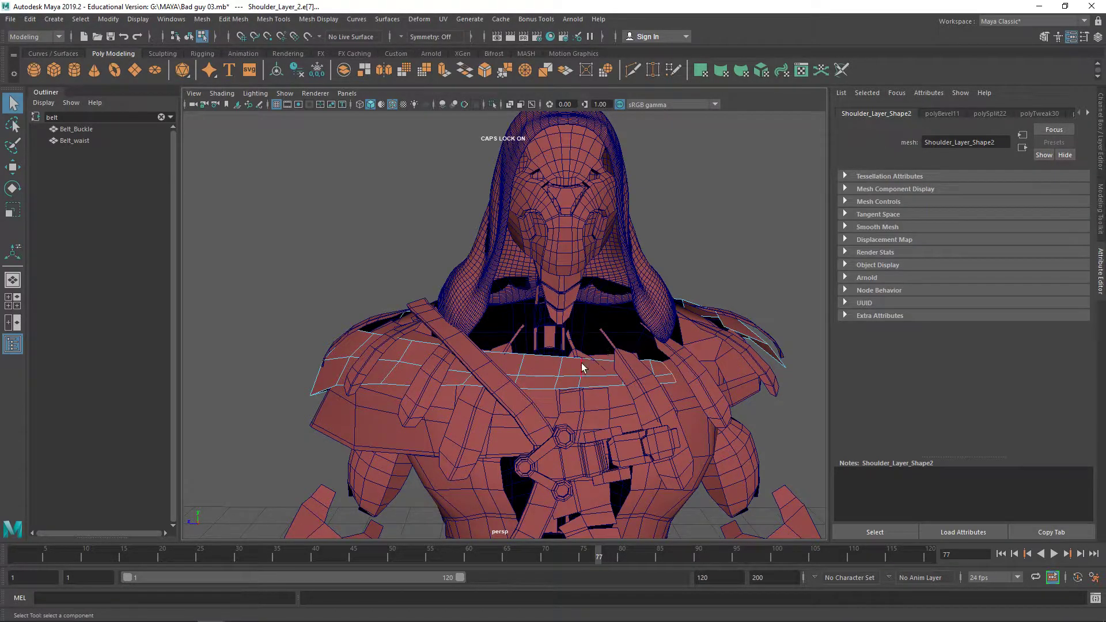
alt+drag(594, 382, 455, 364)
key(w)
drag(403, 320, 548, 339)
scroll(669, 374, up, 5)
Step: Select Main_Feather, isolate it to enable vertex editing, and restore the full model view
click(674, 384)
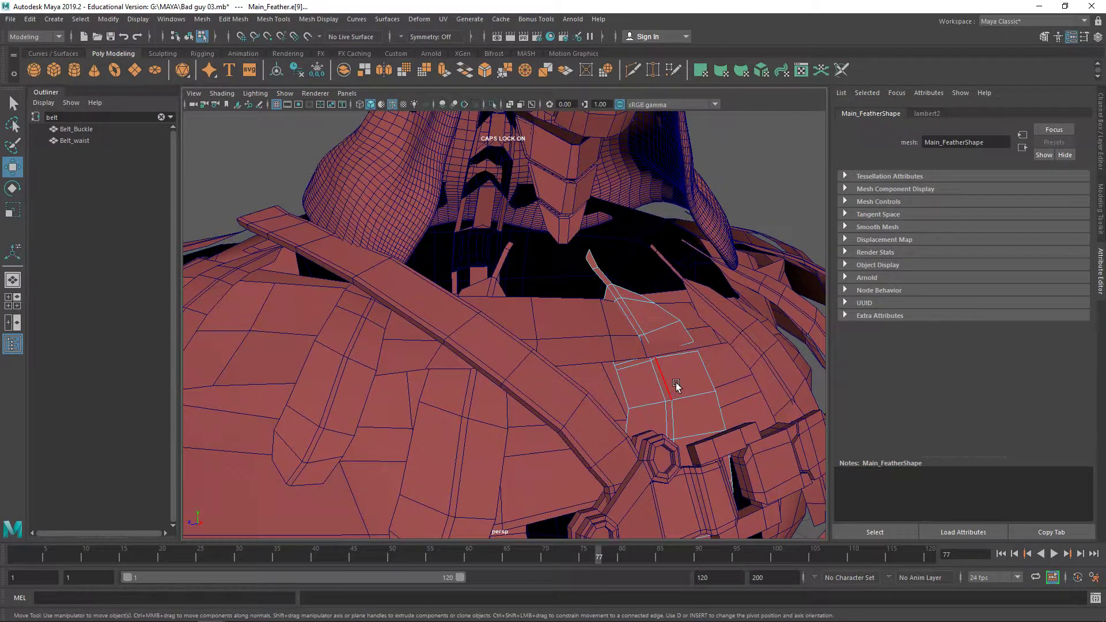
right_drag(676, 385, 694, 366)
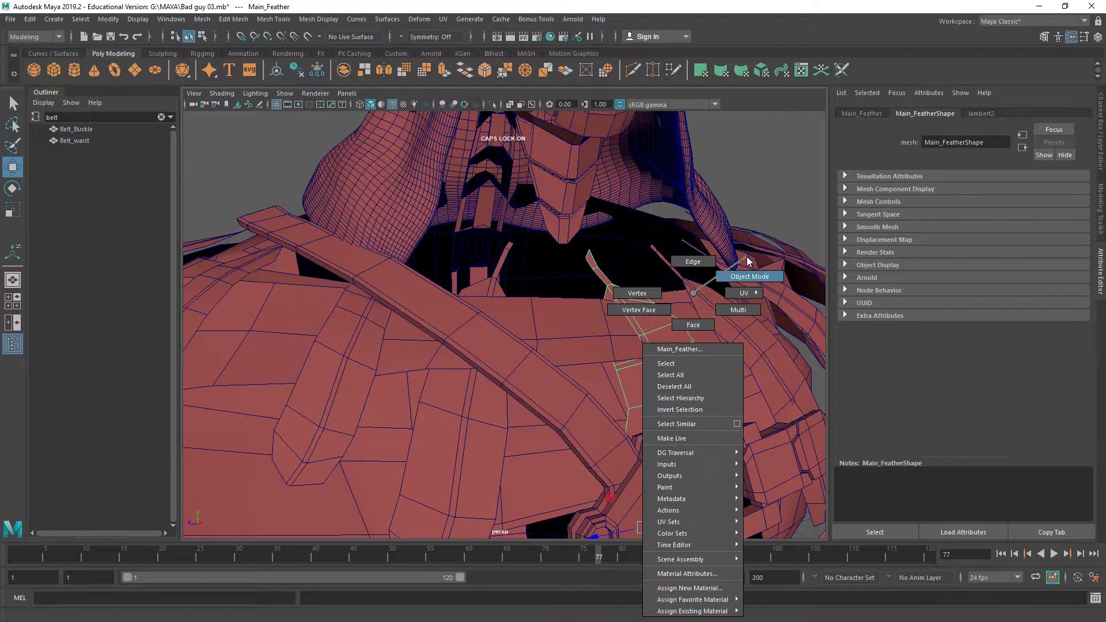
right_drag(747, 261, 732, 271)
key(ctrl+1)
alt+drag(675, 365, 703, 367)
right_drag(703, 367, 634, 288)
alt+drag(499, 194, 514, 180)
key(ctrl+1)
Step: Select the vertices at the top of Main_Feather and move them up and forward, clear of the chest band
drag(723, 359, 678, 326)
drag(672, 283, 679, 282)
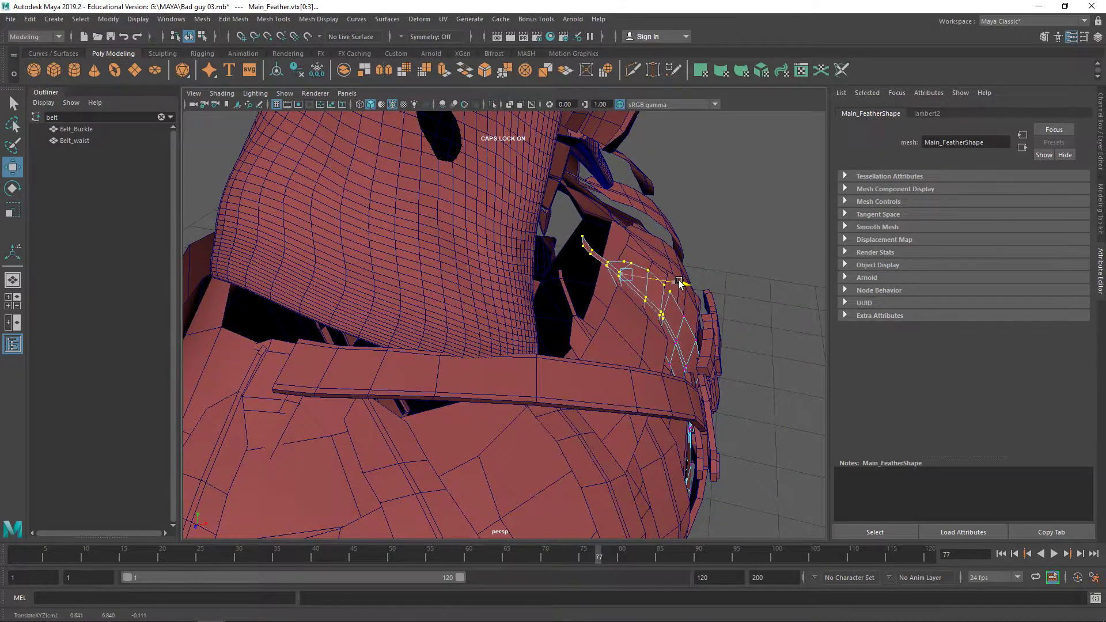
key(ctrl+1)
key(ctrl+1)
alt+drag(684, 328, 634, 271)
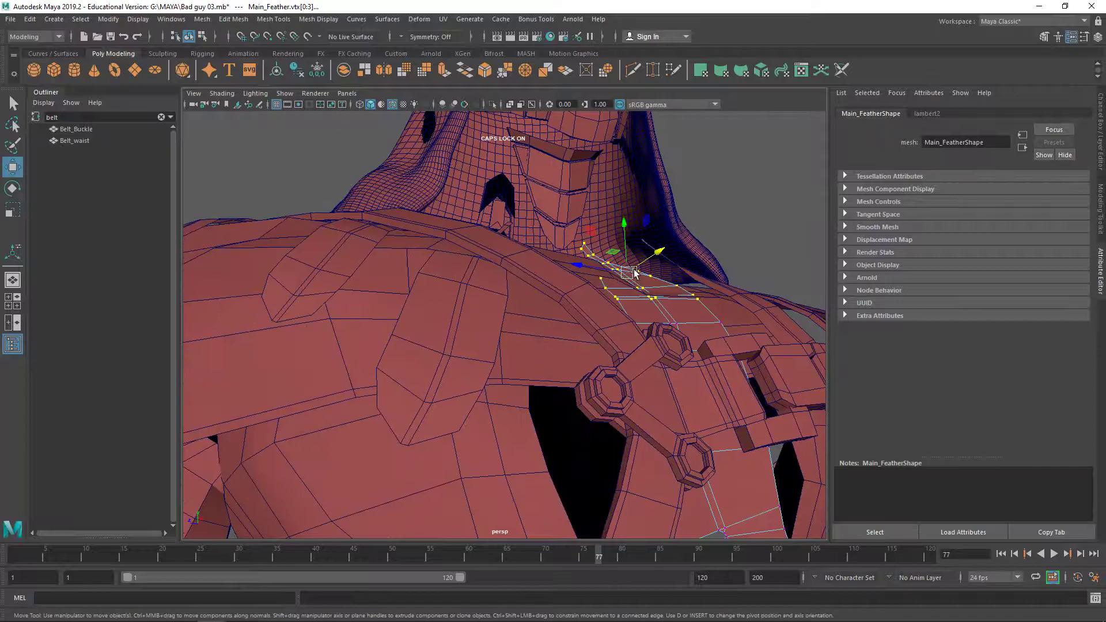
middle_drag(650, 222, 651, 220)
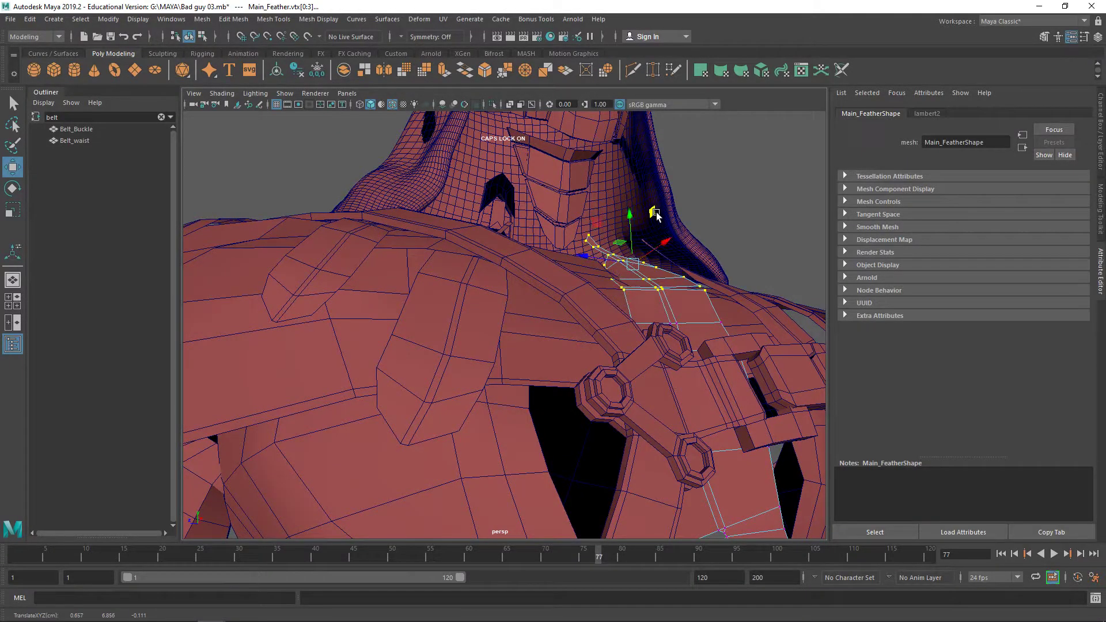
Step: Rotate Main_Feather's top vertices to follow the slope of the chest and reposition them over the band
key(e)
alt+drag(666, 226, 643, 257)
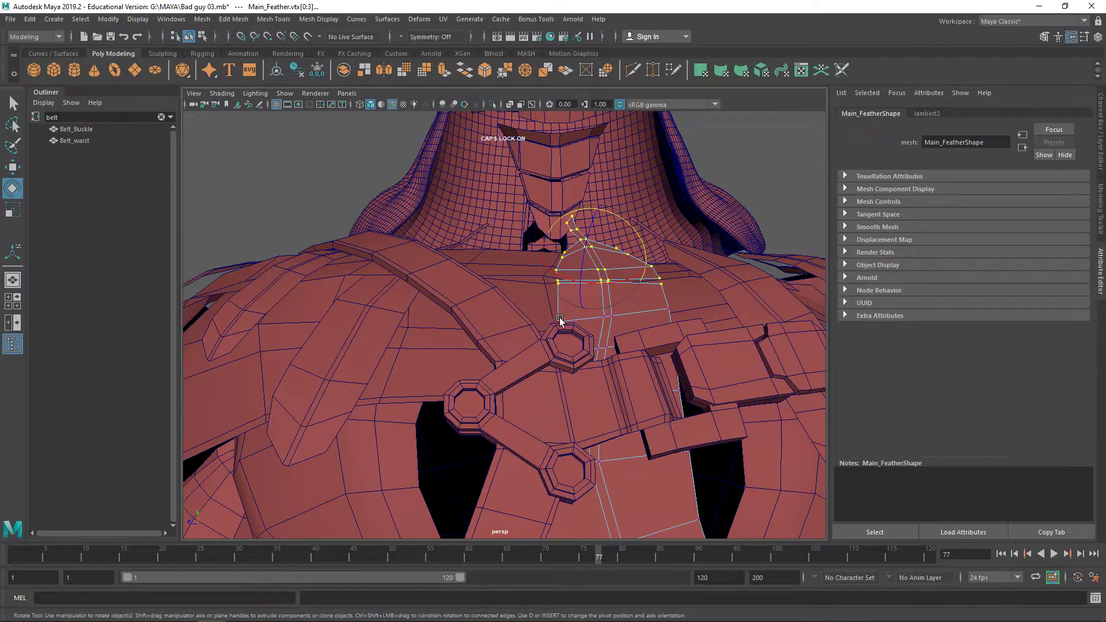
drag(624, 328, 635, 278)
key(w)
drag(639, 216, 627, 243)
Step: Move the vertices in Main_Feather's upper middle from a side view to smooth its curve over the chest
alt+drag(593, 286, 413, 345)
alt+drag(412, 344, 380, 341)
drag(328, 286, 323, 289)
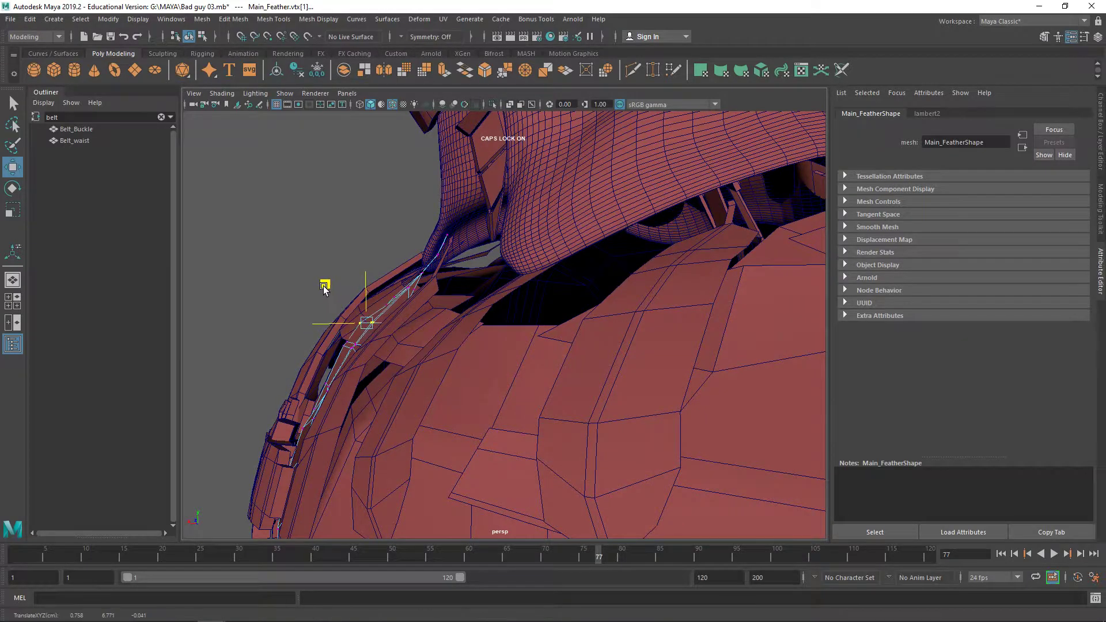
shift+drag(317, 335, 377, 363)
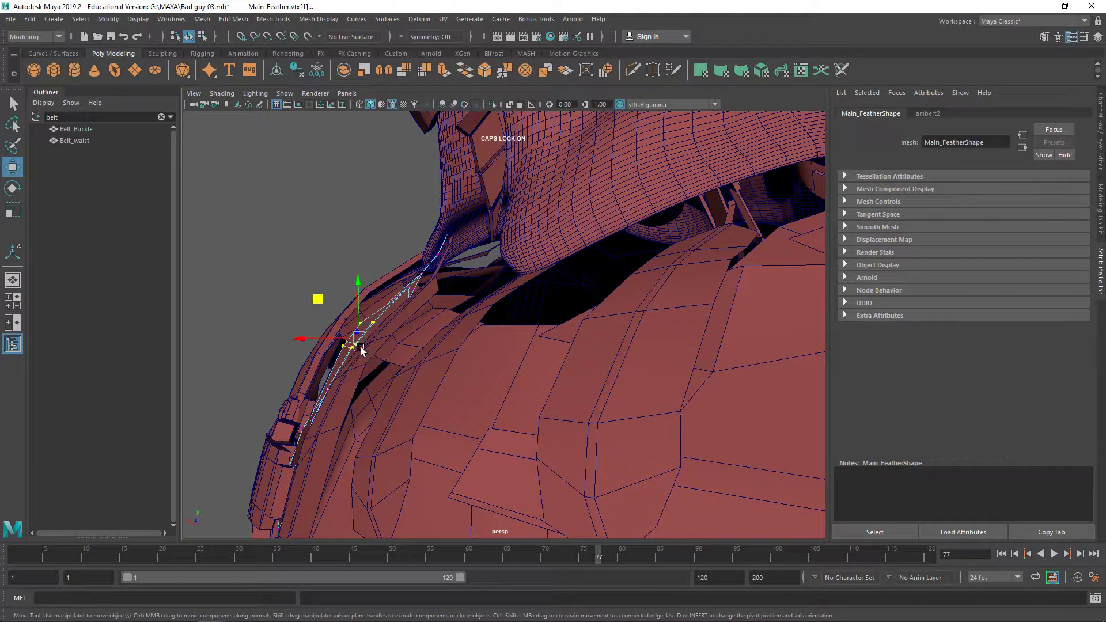
drag(318, 300, 405, 329)
Step: Fine-tune Main_Feather's remaining upper vertices from the opposite side, return to object mode and clear the selection
alt+drag(531, 383, 721, 388)
drag(707, 325, 677, 314)
click(770, 361)
alt+drag(675, 387, 729, 371)
right_drag(689, 398, 741, 255)
scroll(741, 256, down, 8)
click(737, 328)
alt+drag(737, 328, 530, 346)
scroll(530, 344, up, 5)
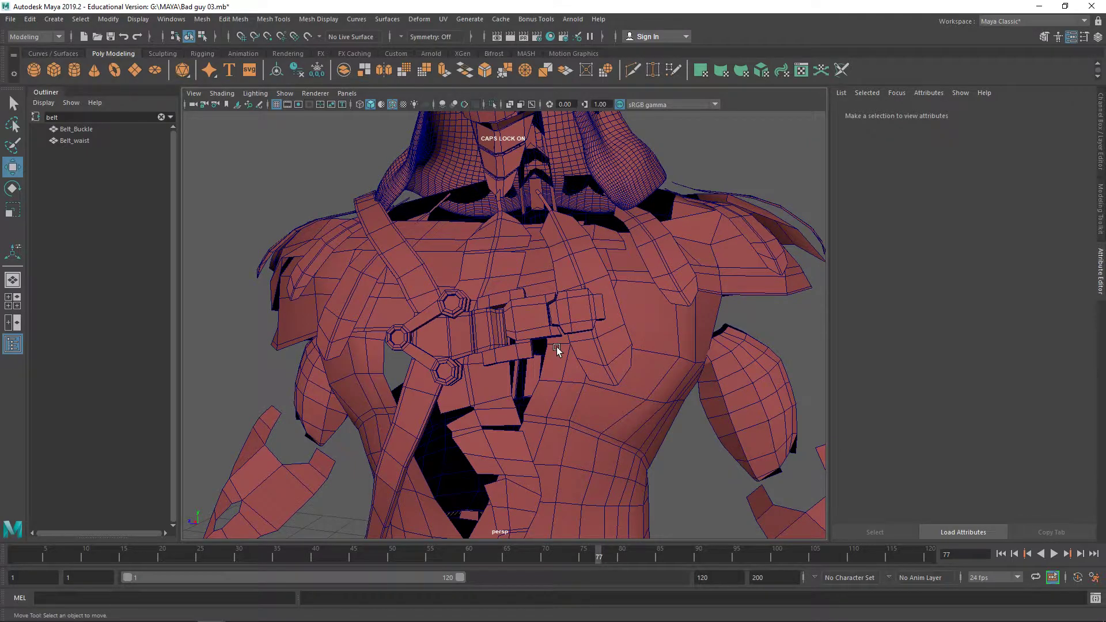
Step: Nudge the lower corner vertex of the long chest feather beside the buckle, return to object mode and save the scene
right_drag(604, 292, 565, 295)
click(587, 375)
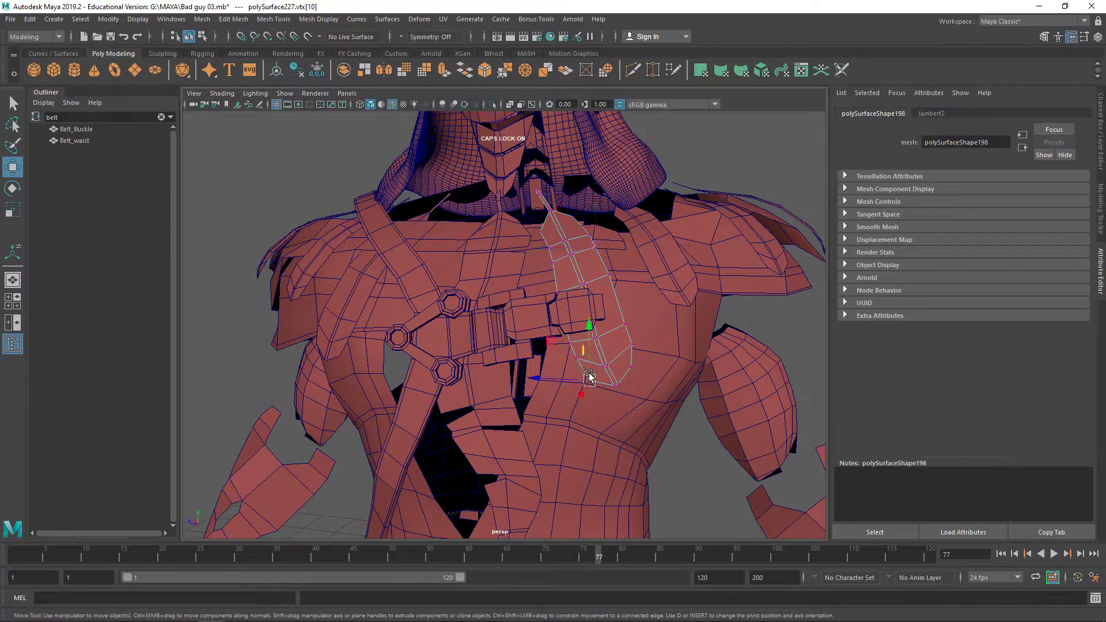
middle_drag(554, 344, 555, 338)
right_drag(603, 353, 682, 247)
click(736, 183)
alt+drag(735, 178, 732, 247)
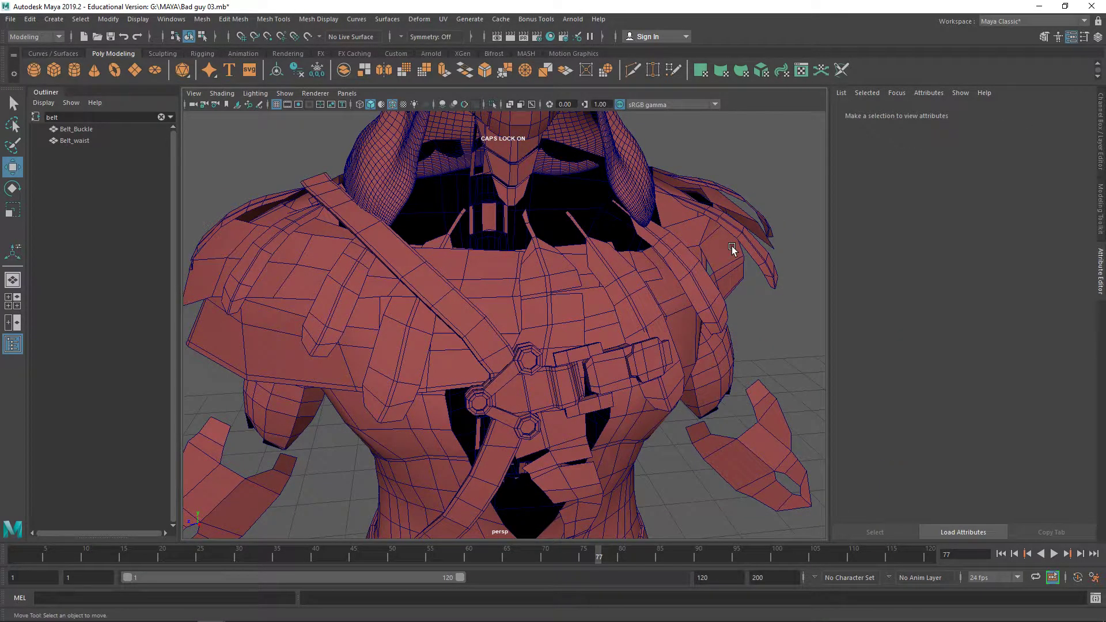
key(ctrl+s)
Step: Select the small strap piece on the shoulder beside the hood, set the move axis to World and raise the piece
scroll(493, 448, down, 10)
alt+drag(493, 448, 510, 414)
scroll(595, 341, up, 5)
alt+drag(595, 341, 621, 246)
click(502, 330)
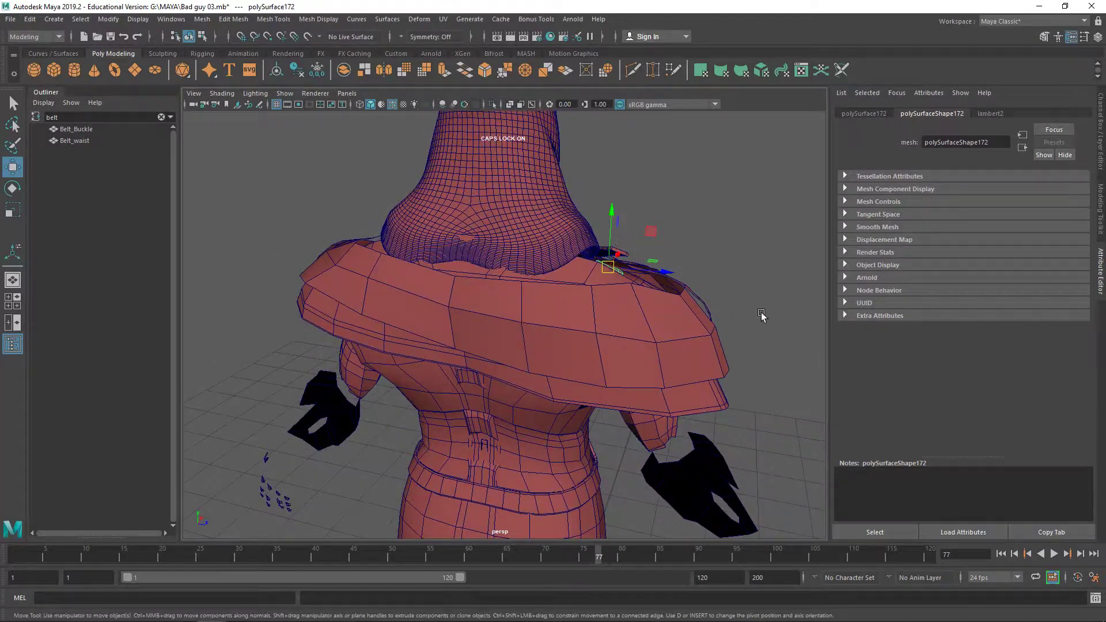
click(1099, 211)
click(979, 485)
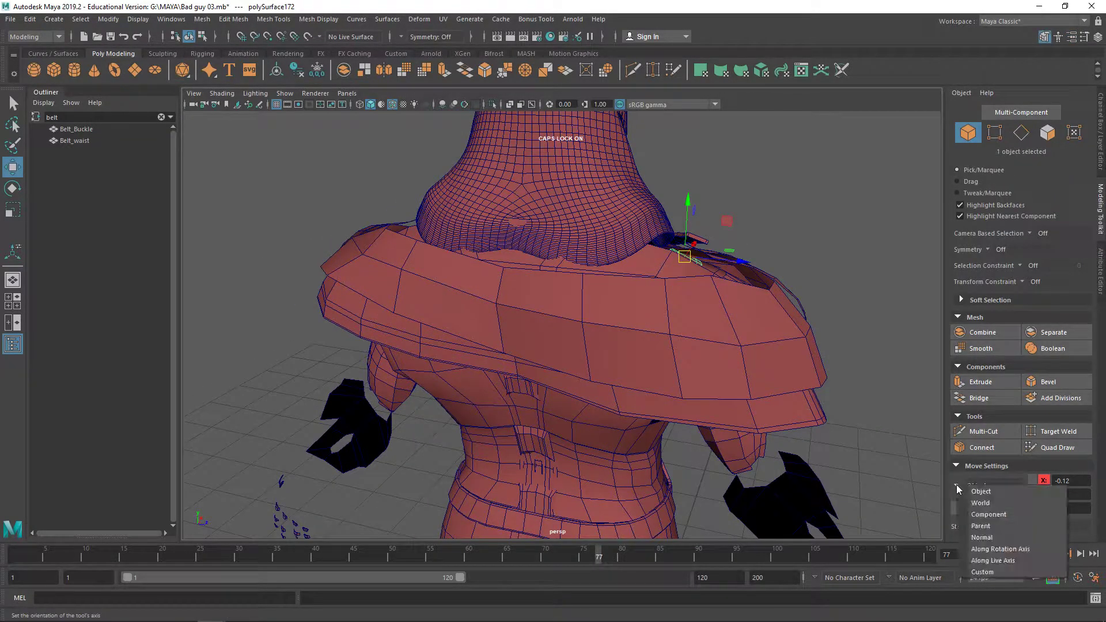
click(992, 502)
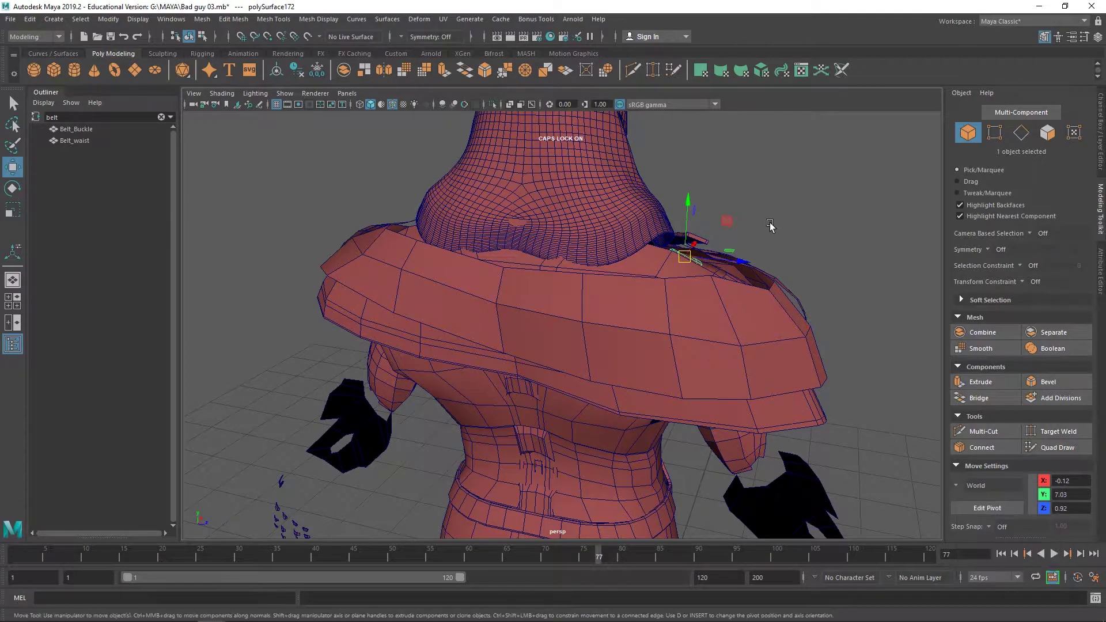
drag(684, 216, 616, 211)
Step: Move the small strap piece over the shoulder end of the Y strap and lower it onto the strap
alt+right_drag(616, 212, 640, 344)
scroll(641, 343, up, 4)
alt+middle_drag(641, 343, 645, 316)
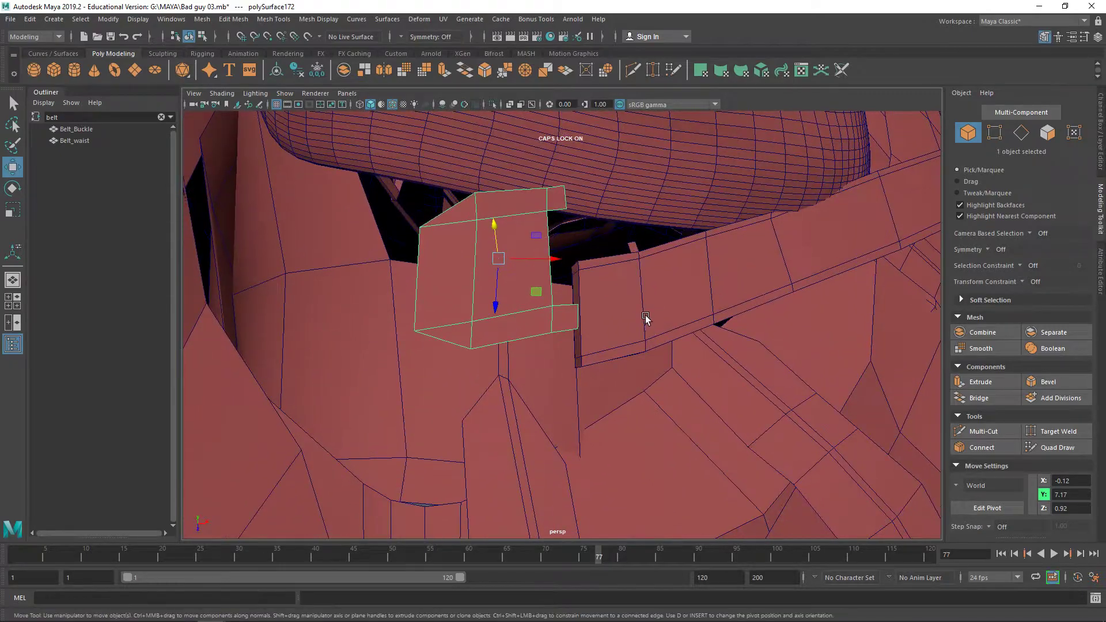
drag(549, 290, 516, 463)
drag(297, 193, 344, 202)
key(ctrl+z)
key(ctrl+z)
drag(299, 237, 530, 162)
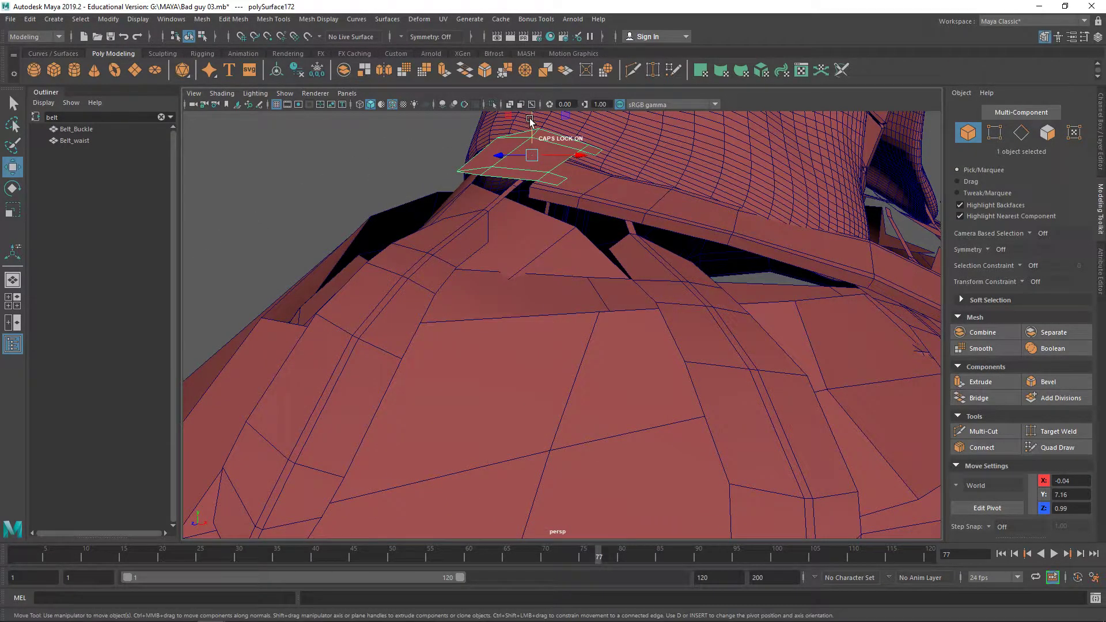
drag(530, 125, 507, 215)
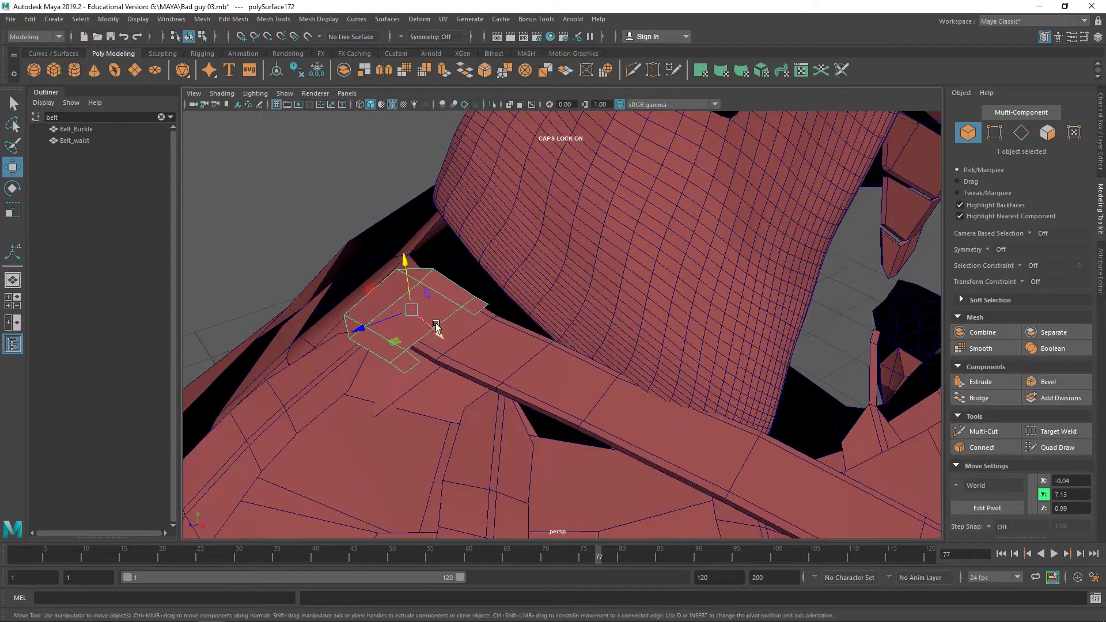
drag(395, 341, 414, 408)
Step: Rotate the small strap piece slightly to line up with the Y strap and lift it a little
key(e)
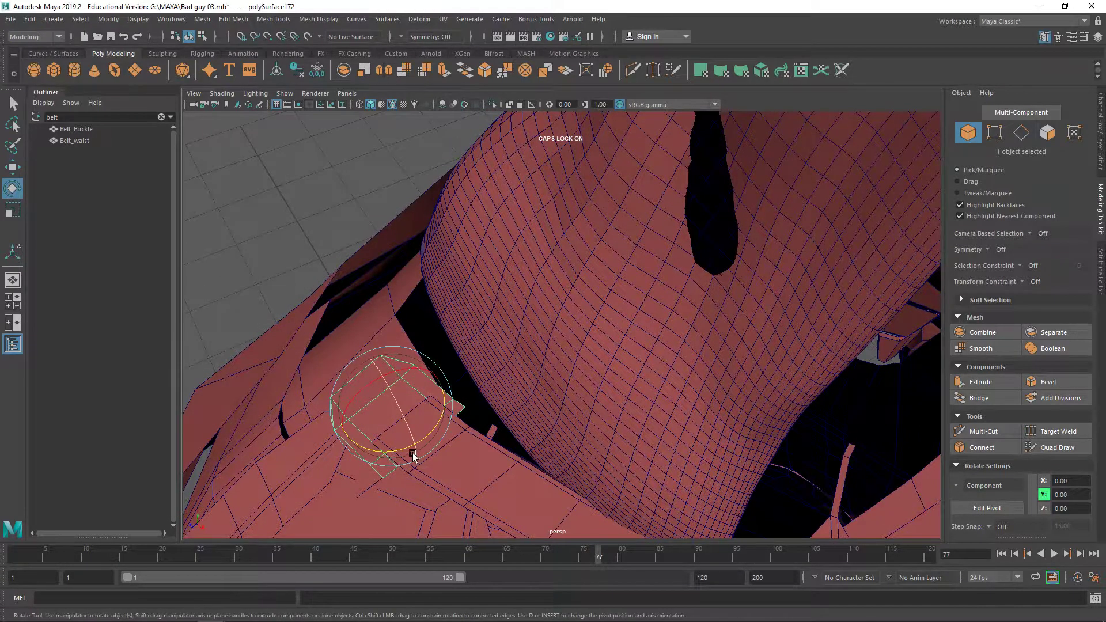
drag(395, 450, 396, 451)
key(w)
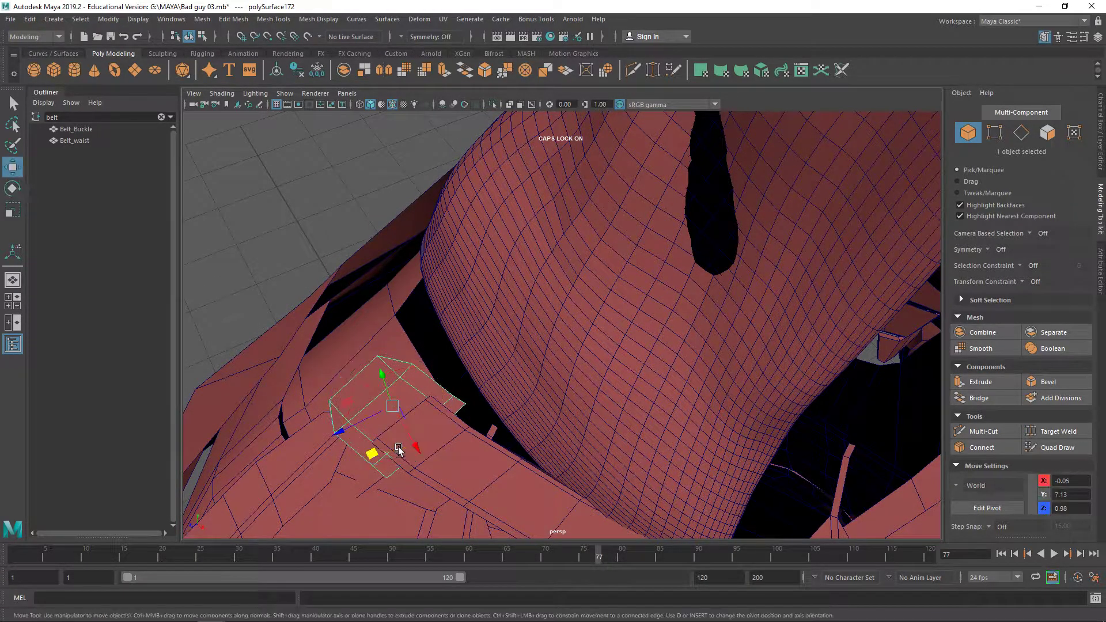
middle_drag(384, 379, 382, 375)
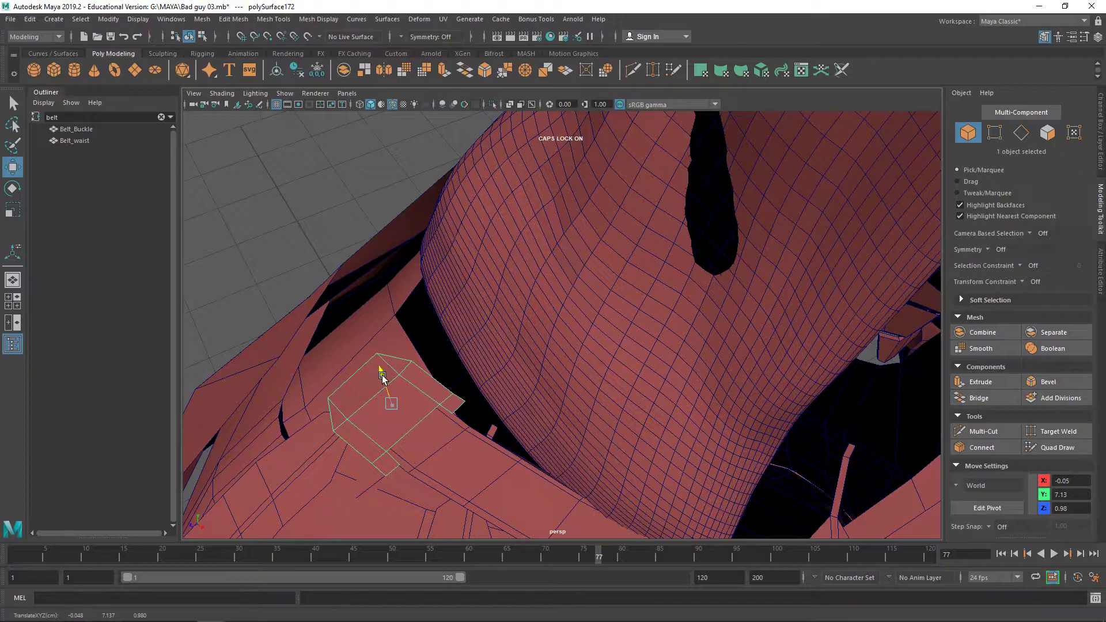
alt+drag(385, 377, 395, 375)
Step: Align the strap piece's pivot to its inner edge, scale the piece across the strap's width and shift it along that axis
key(e)
key(r)
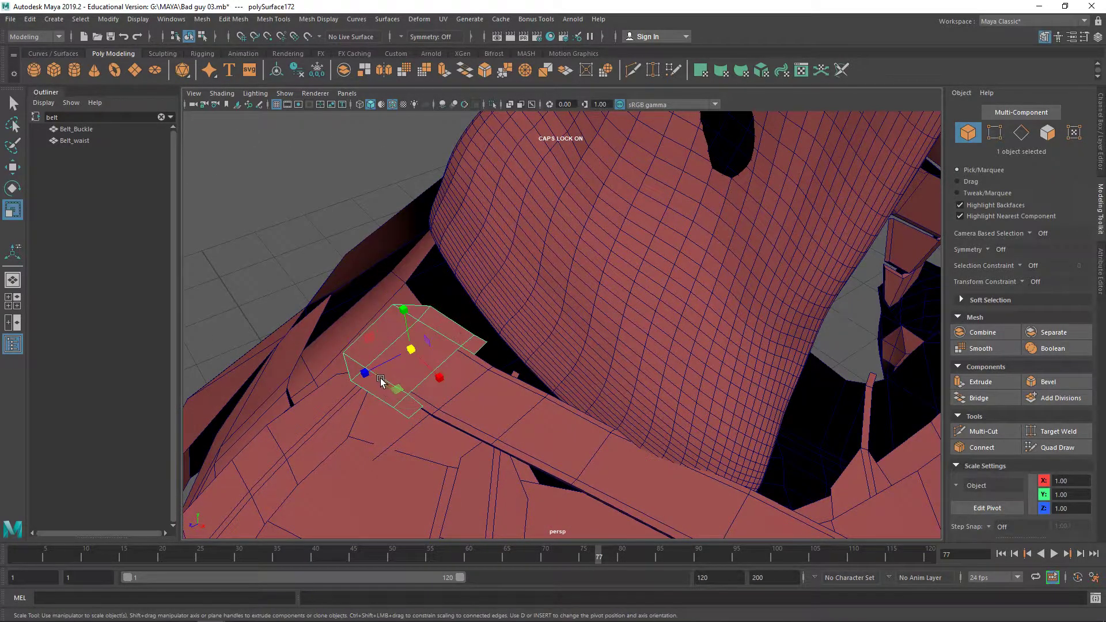
key(d)
click(450, 316)
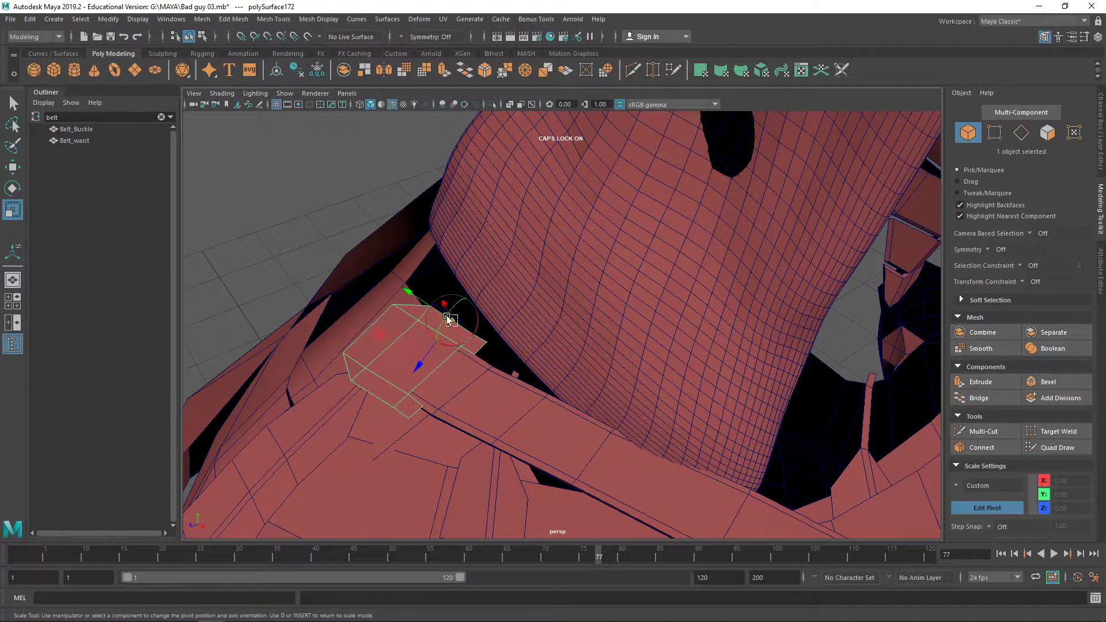
key(d)
key(e)
key(r)
drag(420, 361, 410, 368)
key(w)
middle_drag(410, 368, 413, 369)
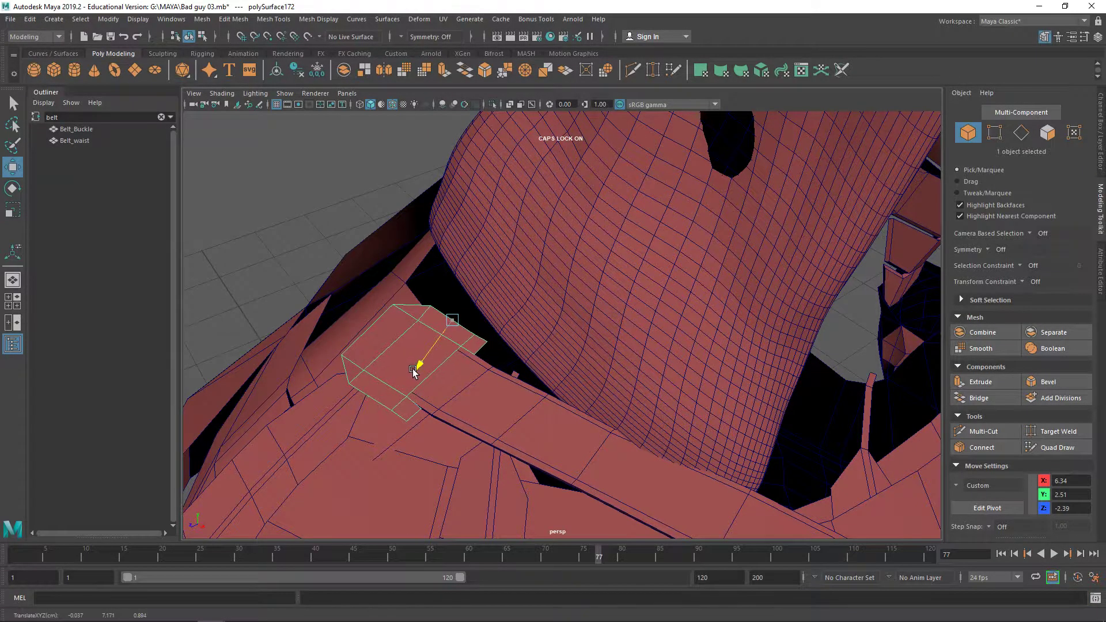
Step: Extrude the small strap piece to give it thickness around the end of the Y strap
alt+drag(414, 371, 435, 345)
shift+right_drag(503, 236, 503, 265)
key(ctrl+e)
drag(501, 247, 476, 240)
drag(395, 121, 396, 123)
Step: Isolate the thickened strap piece, select and edit its faces, and restore the full model view
right_drag(403, 134, 451, 115)
alt+drag(426, 152, 435, 158)
key(ctrl+1)
right_drag(444, 164, 451, 182)
drag(378, 126, 548, 247)
shift+right_drag(476, 188, 586, 174)
key(w)
key(ctrl+1)
alt+drag(562, 190, 506, 210)
Step: Select the eight vertices on the hood side of the small strap piece and adjust their position
right_drag(469, 203, 412, 204)
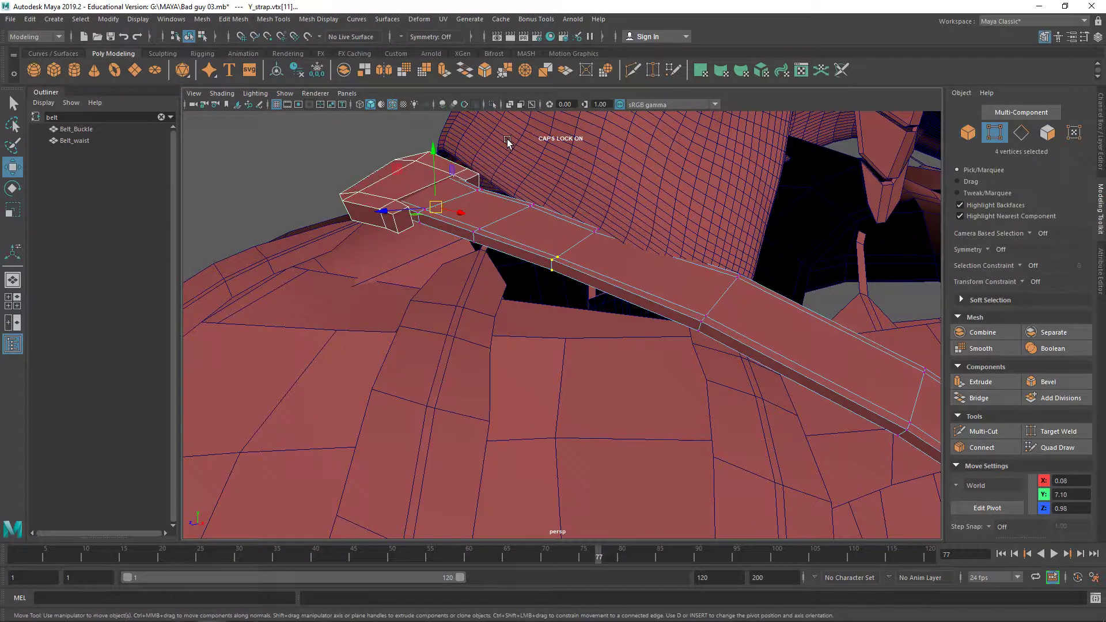
right_drag(469, 172, 507, 148)
drag(452, 209, 451, 208)
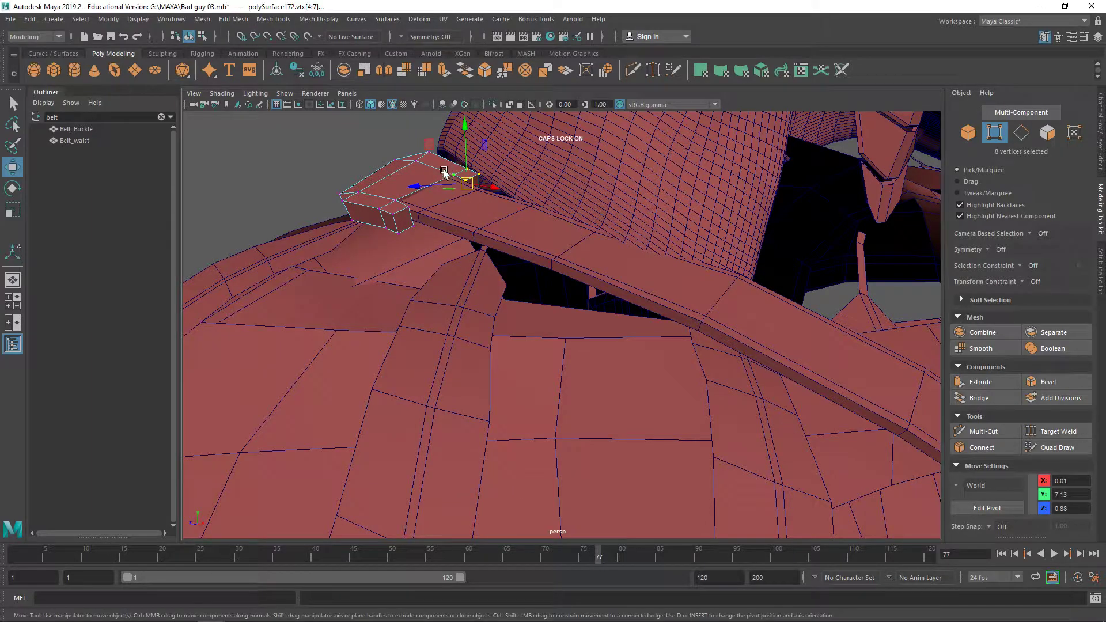
alt+drag(460, 132, 357, 167)
Step: Isolate Y_strap, select the outer corner vertices at its shoulder end and fit them under the small strap piece
click(355, 186)
right_drag(355, 186, 374, 173)
key(ctrl+1)
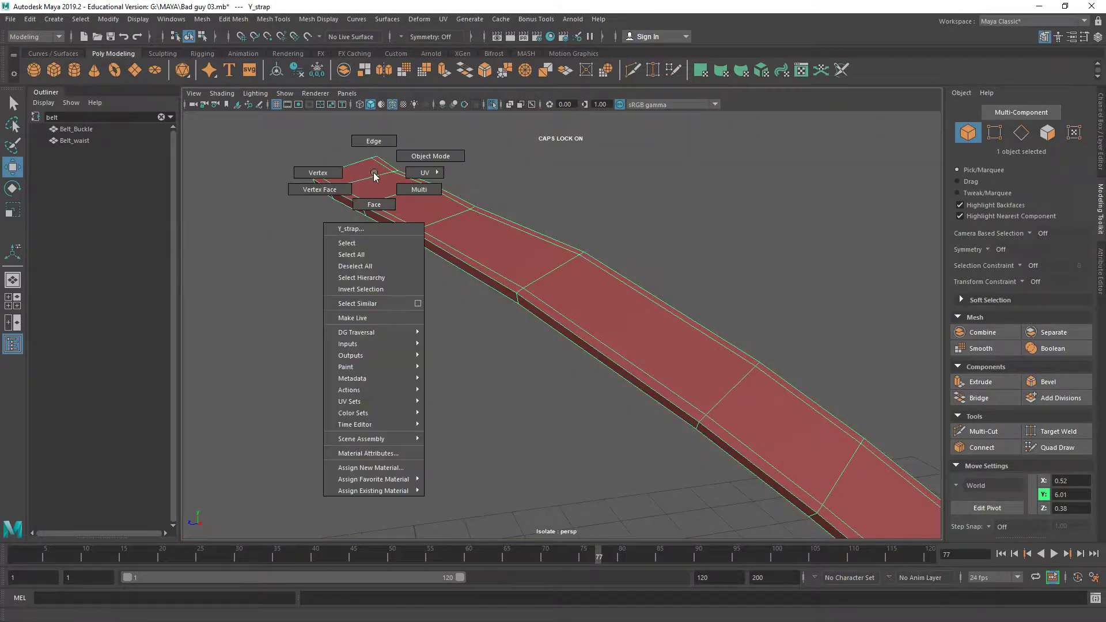
click(318, 172)
click(331, 194)
alt+drag(343, 212, 489, 185)
key(ctrl+1)
key(ctrl+z)
key(ctrl+z)
key(ctrl+1)
alt+drag(533, 264, 488, 263)
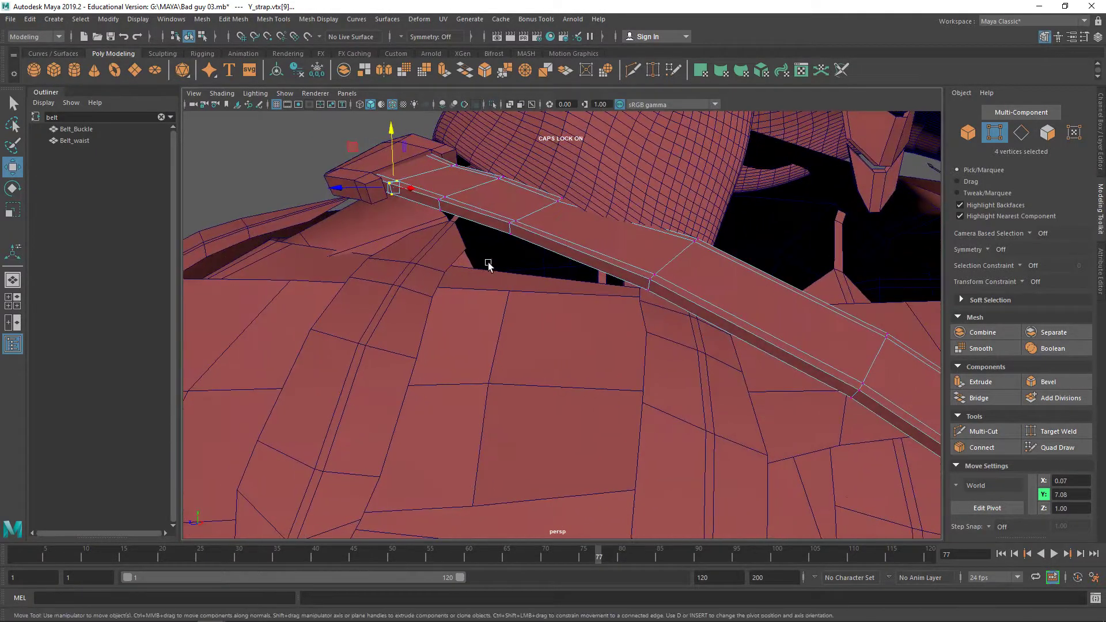
drag(395, 149, 425, 371)
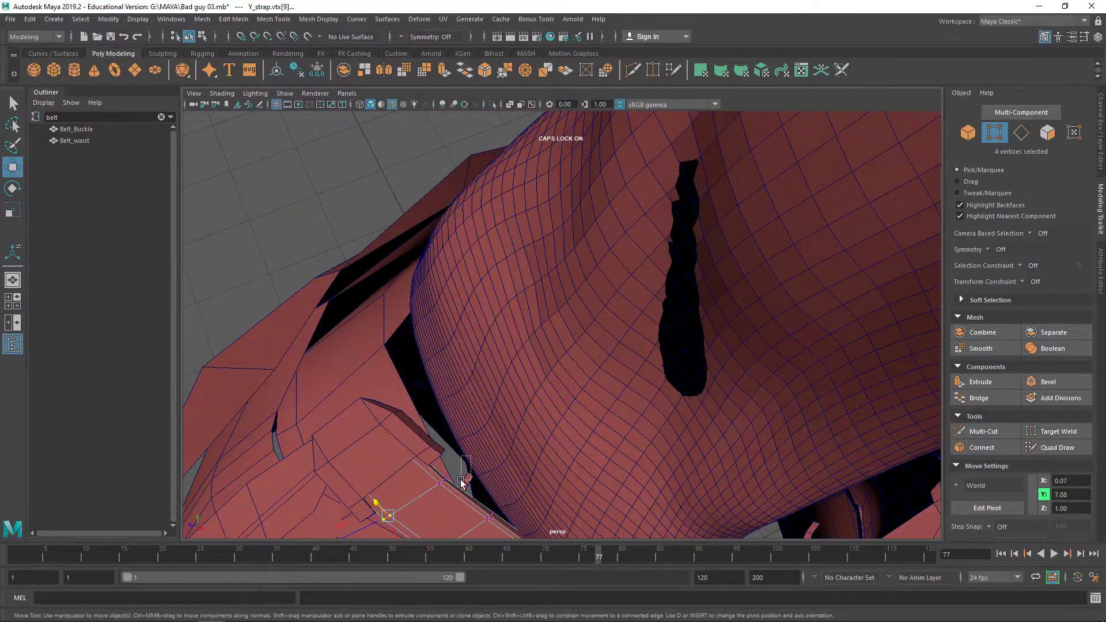
Step: Select the hood-side corner vertices at Y_strap's shoulder end and raise them to a height of about 7.12
drag(429, 502, 429, 501)
alt+drag(417, 530, 442, 424)
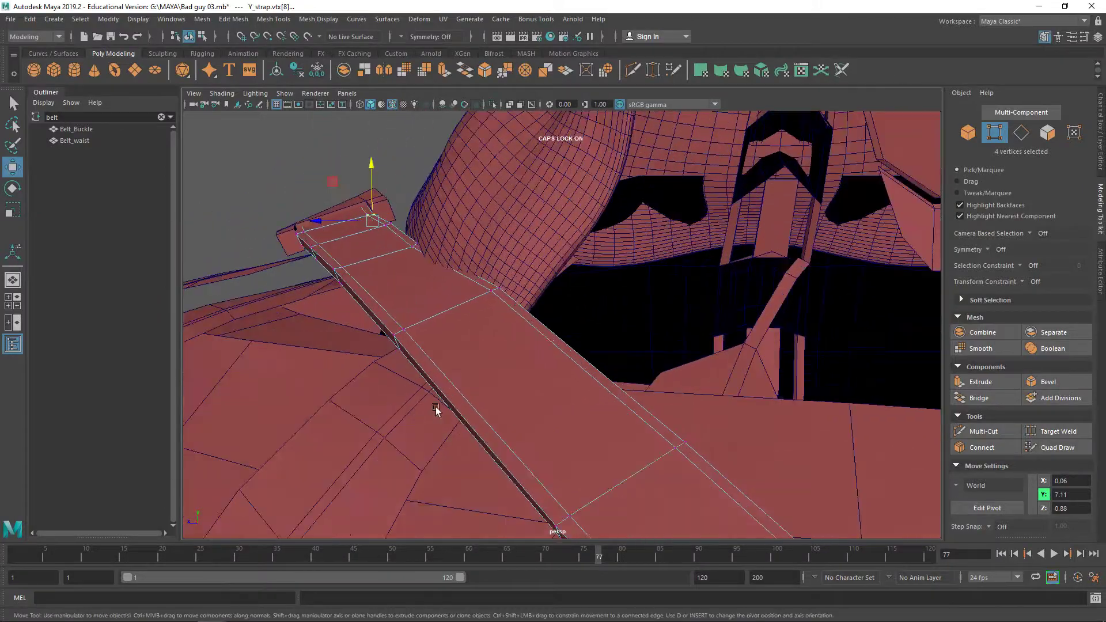
alt+middle_drag(380, 226, 354, 239)
alt+drag(354, 242, 379, 219)
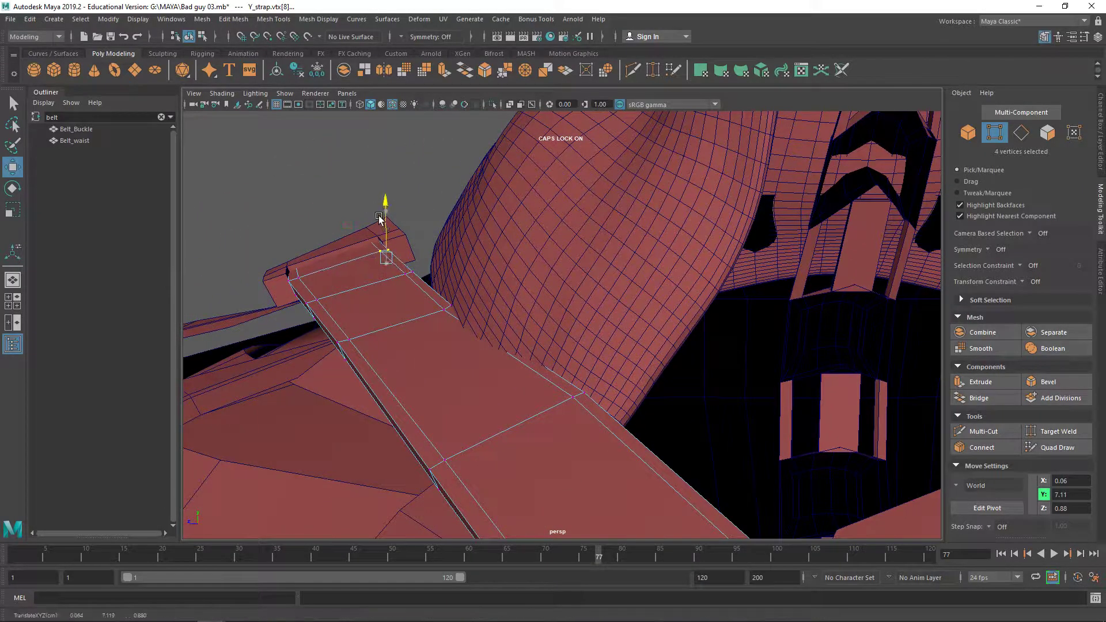
Step: Select both corner vertex groups at Y_strap's shoulder end, align the scale axis to the cross edge and scale the strap's width
shift+click(288, 295)
alt+drag(291, 303, 449, 377)
key(ctrl+z)
mouse_move(465, 408)
shift+mouse_down()
mouse_move(490, 441)
mouse_move(462, 428)
shift+mouse_up()
key(e)
key(r)
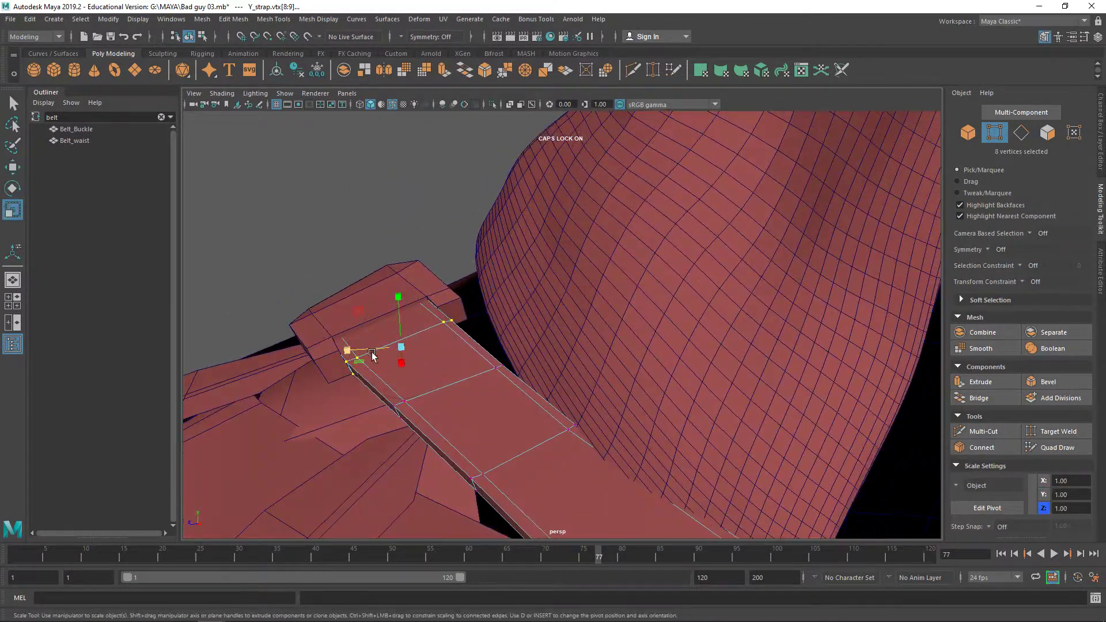
key(d)
ctrl+click(432, 327)
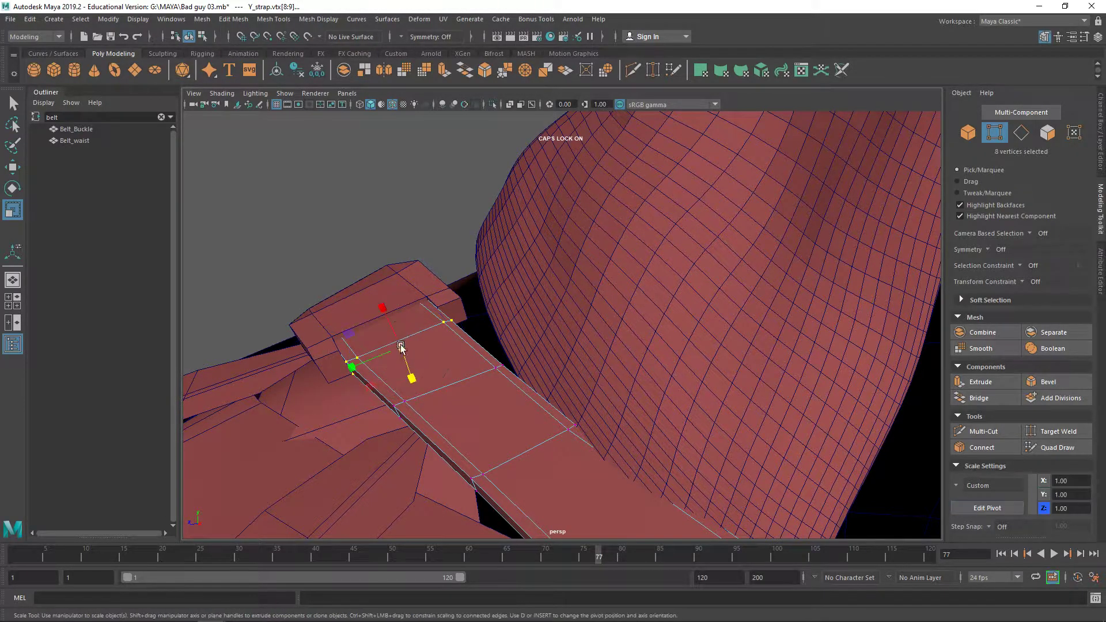
click(352, 366)
right_drag(455, 338, 515, 250)
Step: Clear the selection and inspect the strap's fit over the shoulder, chest and waist from several angles
alt+drag(486, 272, 574, 333)
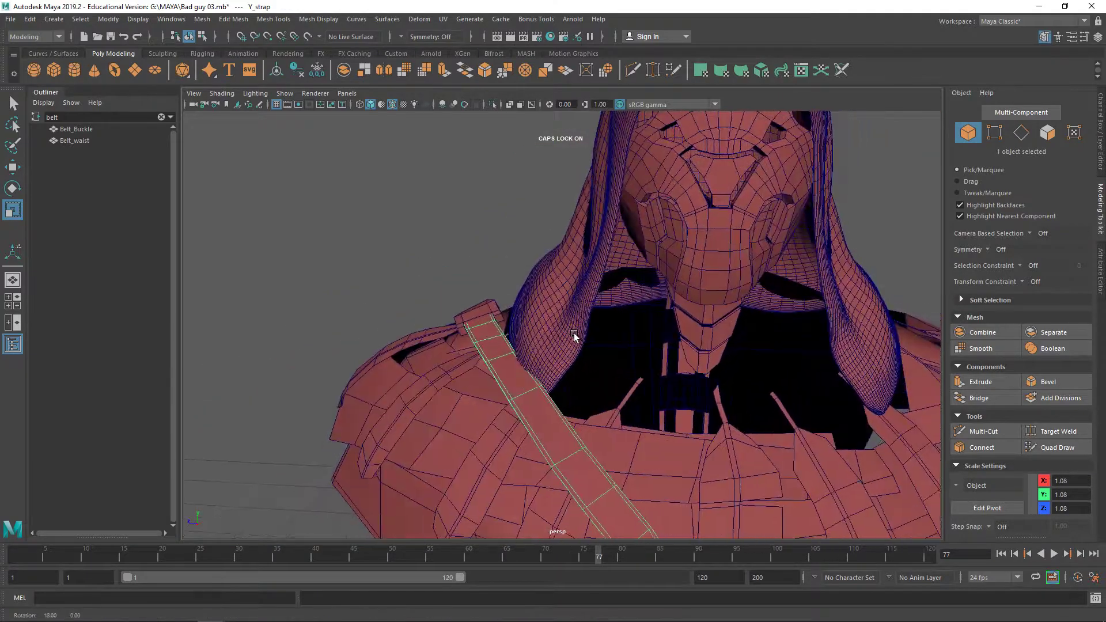
scroll(574, 332, down, 4)
scroll(696, 333, down, 5)
alt+drag(697, 372, 679, 378)
right_drag(792, 292, 864, 265)
click(847, 276)
alt+drag(835, 285, 724, 405)
Step: Isolate Y_strap, select all vertices of its lower half and restore the full model view
click(638, 411)
key(ctrl+1)
right_drag(639, 293, 590, 294)
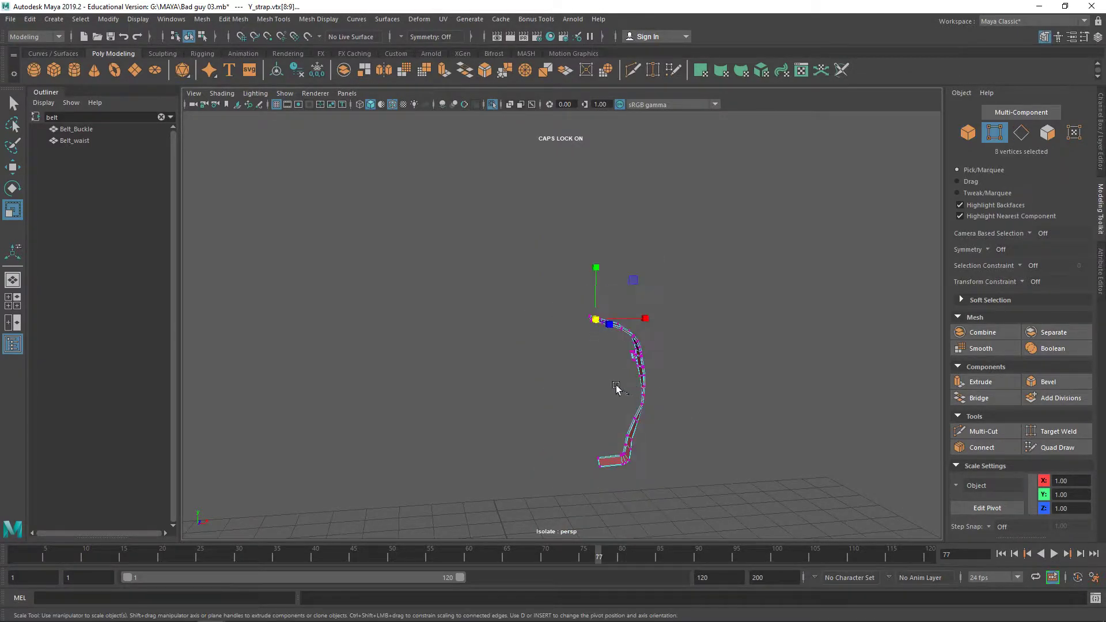
drag(609, 390, 664, 474)
key(ctrl+1)
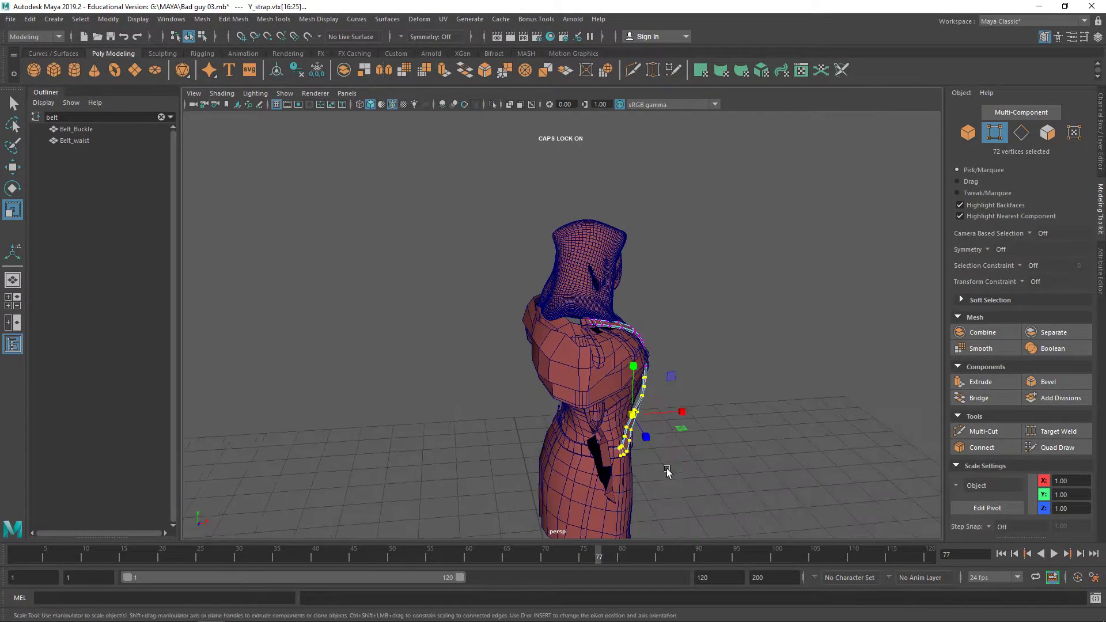
Step: Try to shift the vertices of Y_strap's lower half along X, using different vertex selections
key(w)
drag(676, 412, 674, 412)
alt+right_drag(673, 413, 714, 413)
alt+middle_drag(714, 412, 602, 269)
key(ctrl+z)
drag(658, 372, 590, 363)
key(ctrl+z)
drag(587, 461, 683, 463)
mouse_move(662, 369)
mouse_down()
mouse_move(660, 384)
mouse_move(681, 382)
mouse_move(660, 373)
mouse_up()
key(ctrl+z)
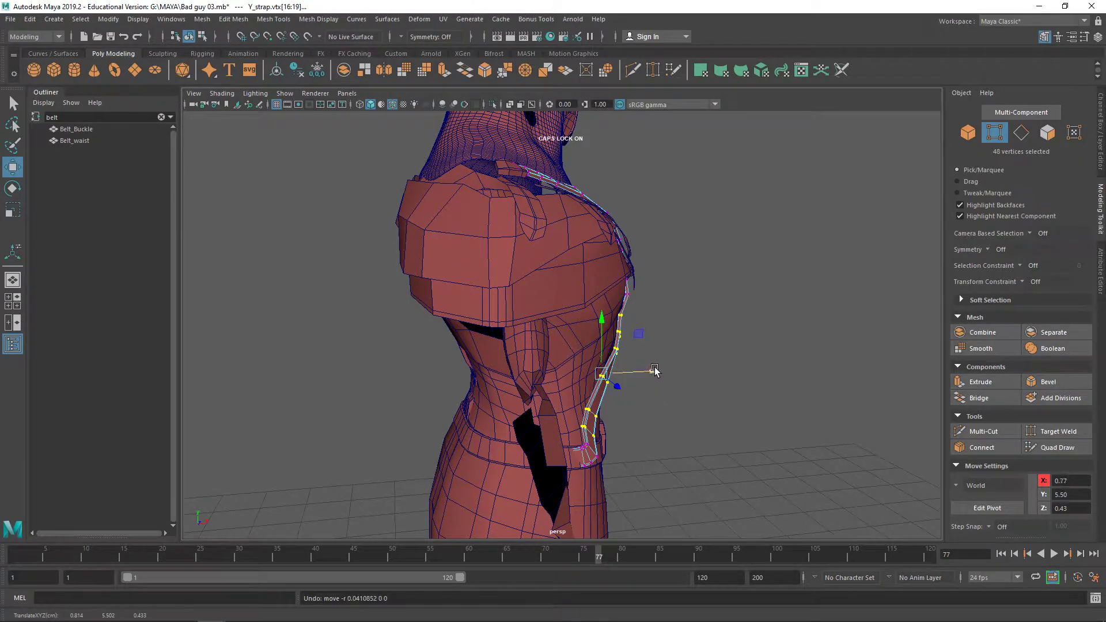
Step: Select the 16 vertices midway down Y_strap's lower branch and move them along X
alt+drag(708, 326, 590, 313)
drag(563, 366, 719, 537)
alt+drag(708, 478, 785, 478)
drag(723, 303, 568, 288)
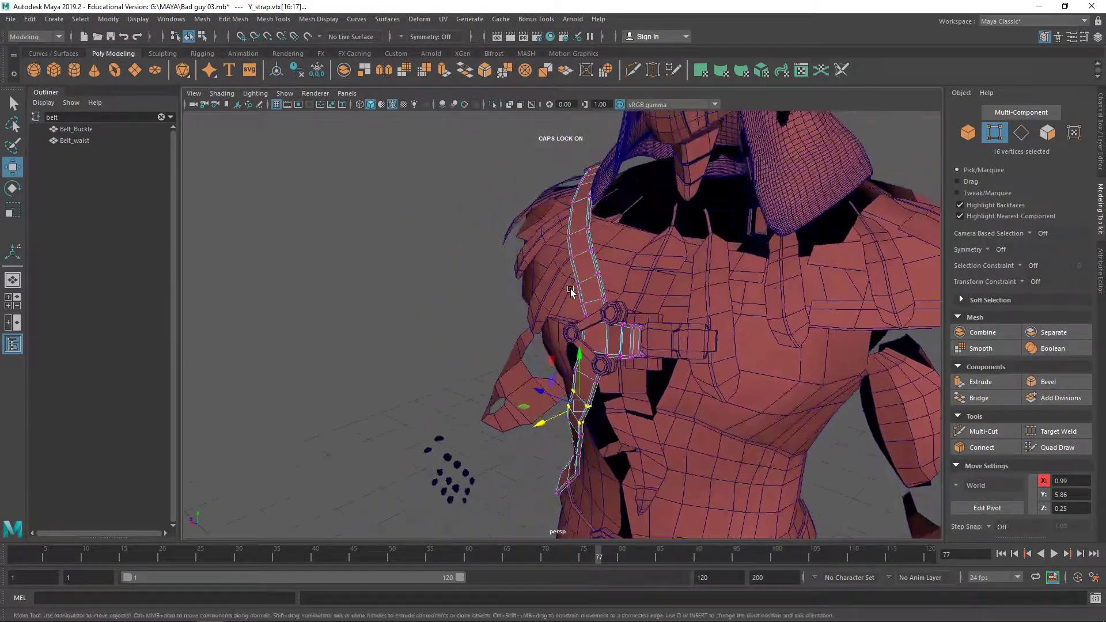
Step: Try to reorient the pivot of the 16 selected Y_strap vertices along the strap and adjust them, finishing in object mode
key(e)
alt+drag(562, 439, 653, 419)
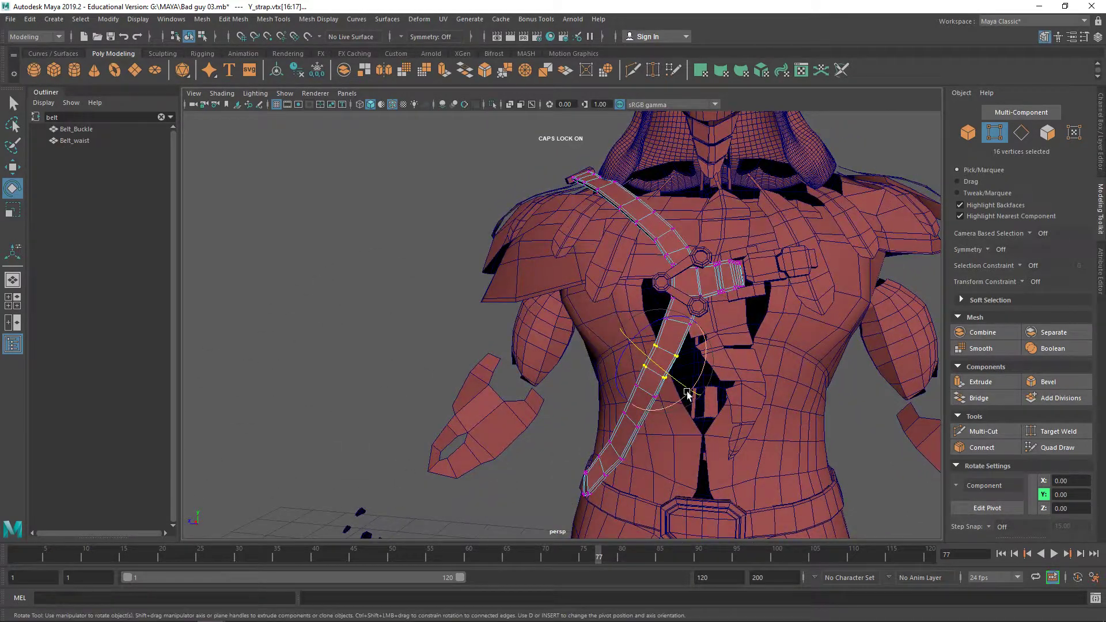
key(d)
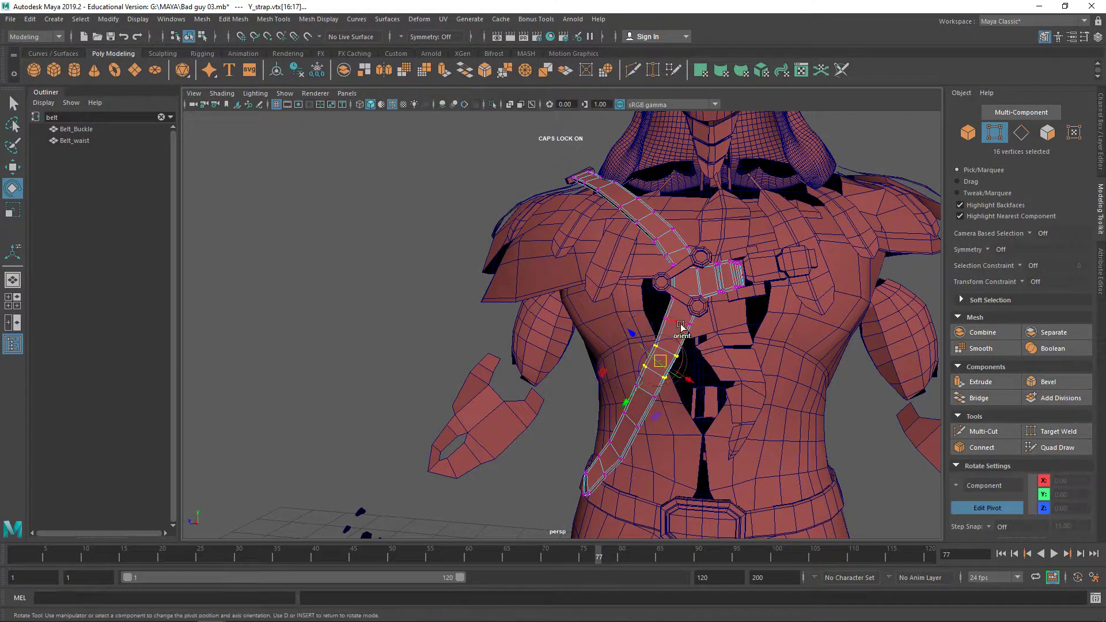
drag(680, 353, 681, 350)
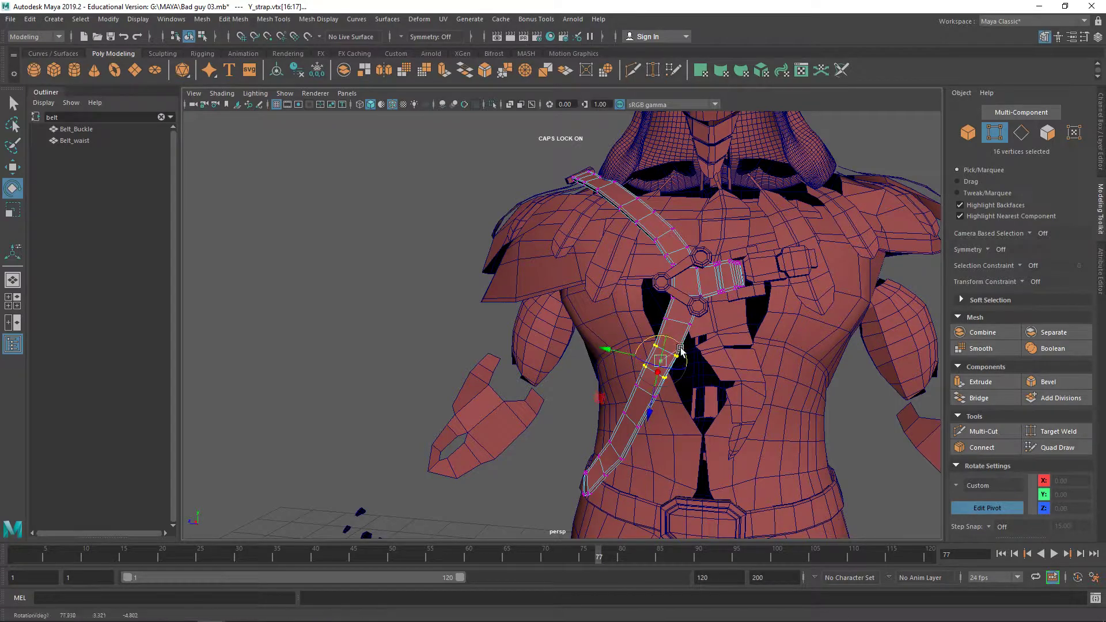
key(d)
key(ctrl+z)
drag(703, 331, 701, 328)
key(w)
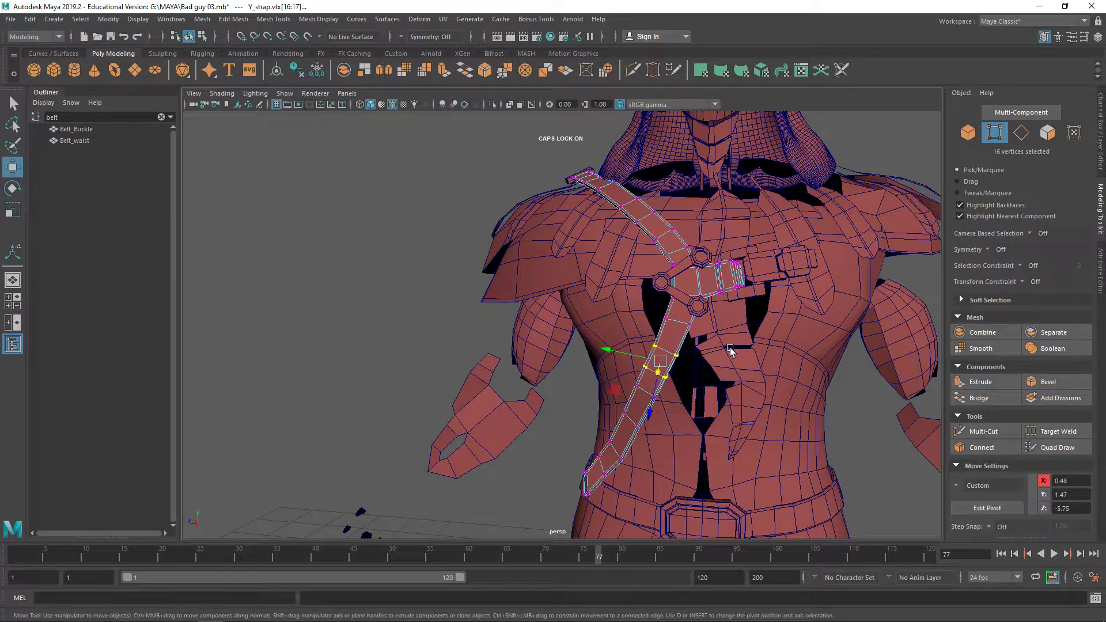
alt+drag(708, 382, 818, 384)
right_drag(778, 292, 779, 331)
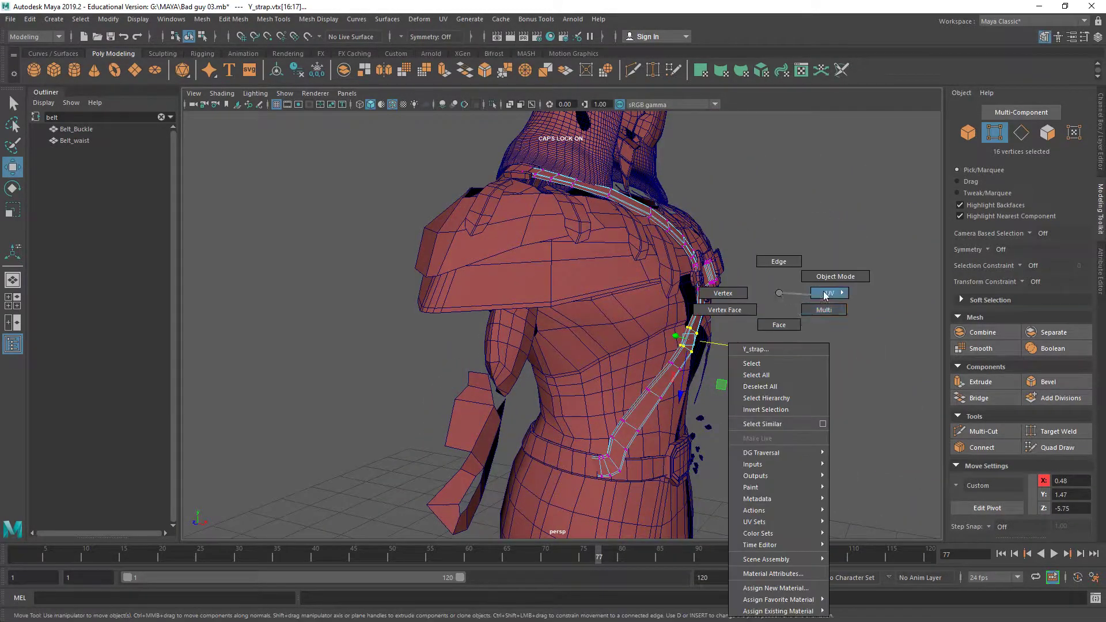
right_drag(821, 295, 835, 276)
Step: Isolate Y_strap, select the 8-edge loop on its lower branch below the chest junction, and move it along X toward the body
scroll(835, 277, up, 5)
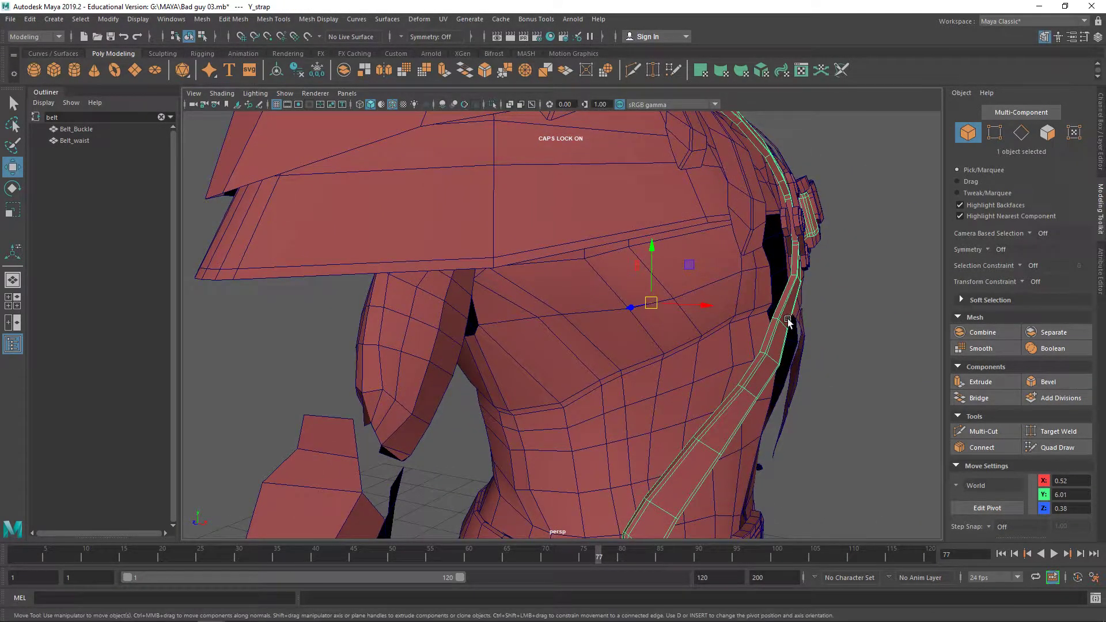
key(ctrl+1)
alt+drag(790, 329, 734, 335)
right_drag(867, 293, 853, 264)
double_click(838, 339)
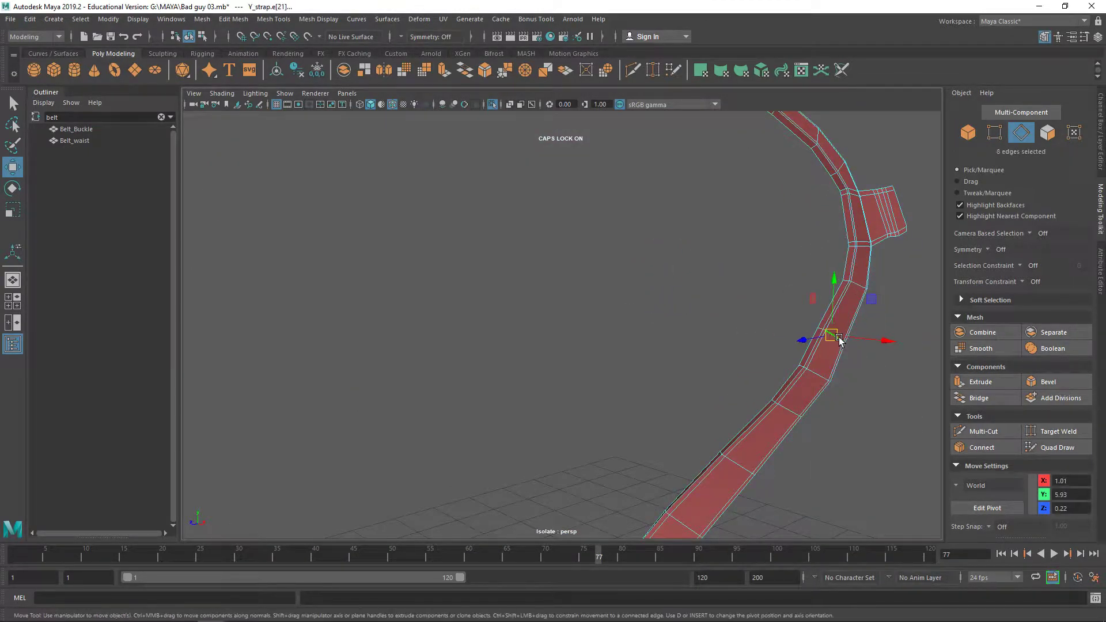
key(ctrl+1)
scroll(836, 339, up, 5)
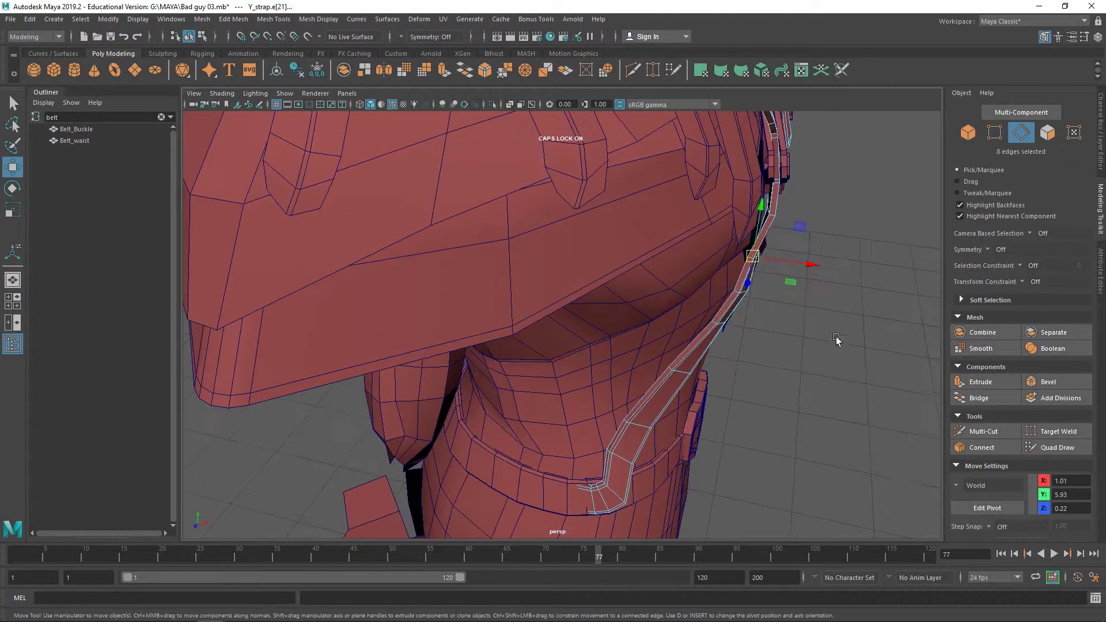
drag(811, 264, 768, 268)
right_drag(835, 291, 889, 250)
scroll(877, 260, down, 6)
alt+drag(921, 269, 884, 245)
click(895, 239)
alt+drag(820, 271, 824, 248)
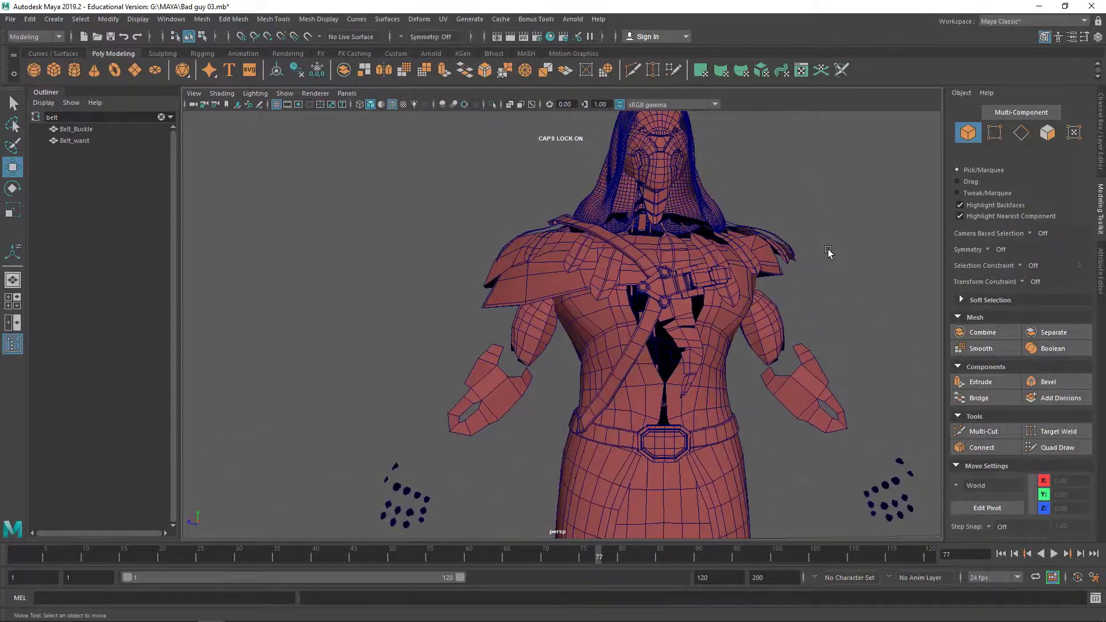
Step: Bevel an edge loop on Y_strap's lower branch below the ring buckles with a fraction of 0.4
scroll(776, 297, up, 6)
right_drag(725, 335, 768, 335)
double_click(720, 334)
drag(772, 342, 747, 331)
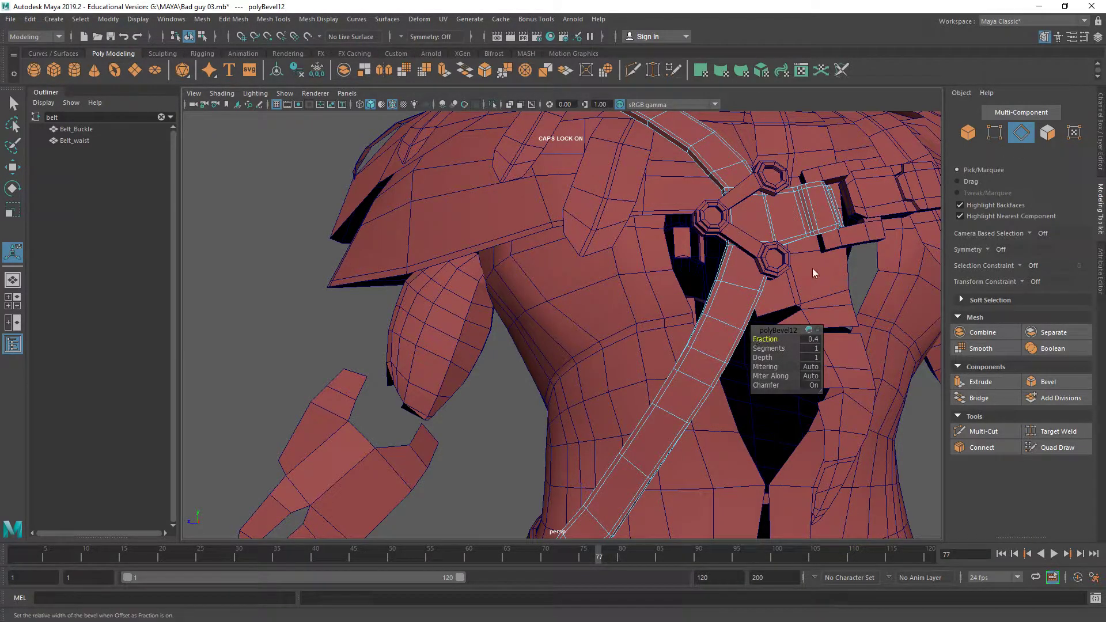
right_drag(807, 253, 807, 247)
key(q)
scroll(804, 277, down, 8)
click(805, 286)
Step: Isolate Y_strap together with its shoulder piece and combine them into one mesh
alt+drag(525, 229, 538, 278)
scroll(562, 230, up, 7)
click(516, 229)
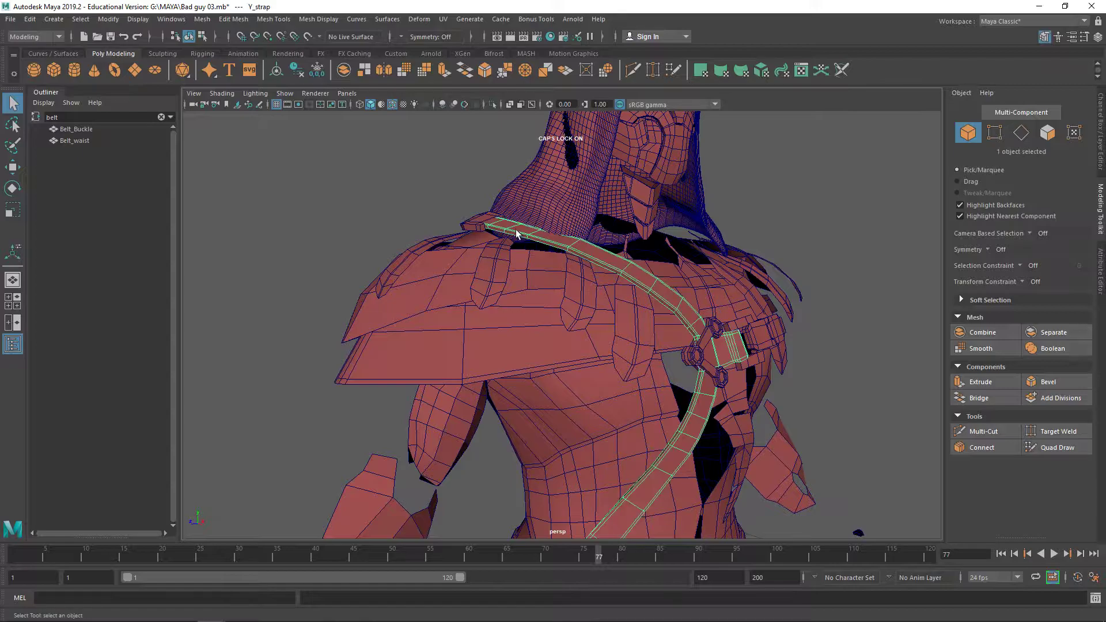
shift+click(473, 222)
key(ctrl+1)
right_drag(472, 222, 426, 222)
drag(402, 175, 521, 251)
click(543, 237)
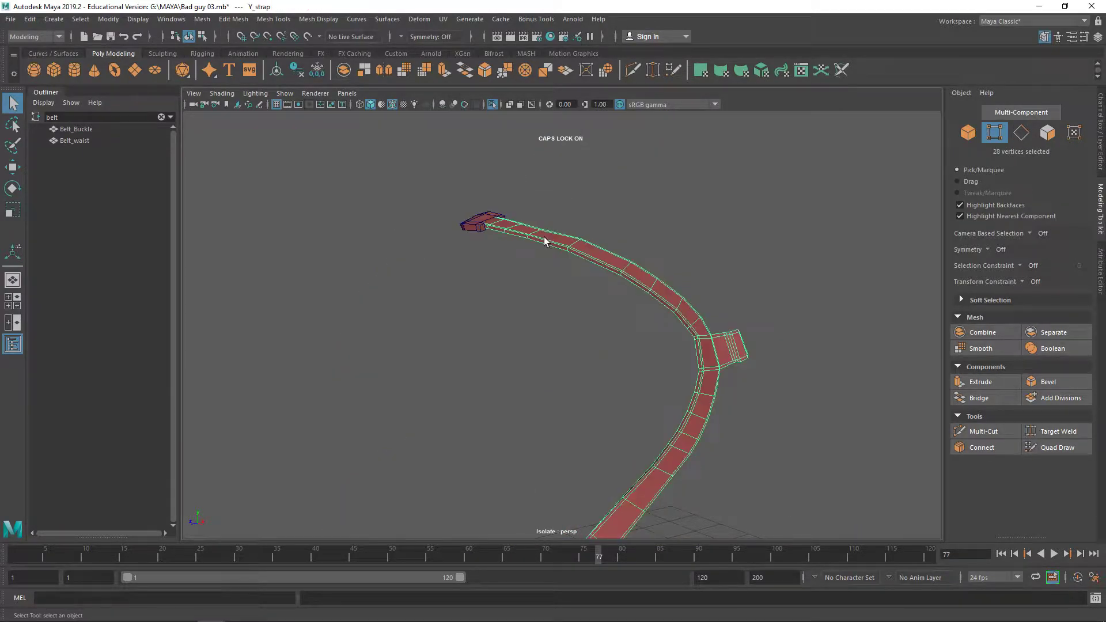
shift+click(467, 226)
shift+right_click(468, 227)
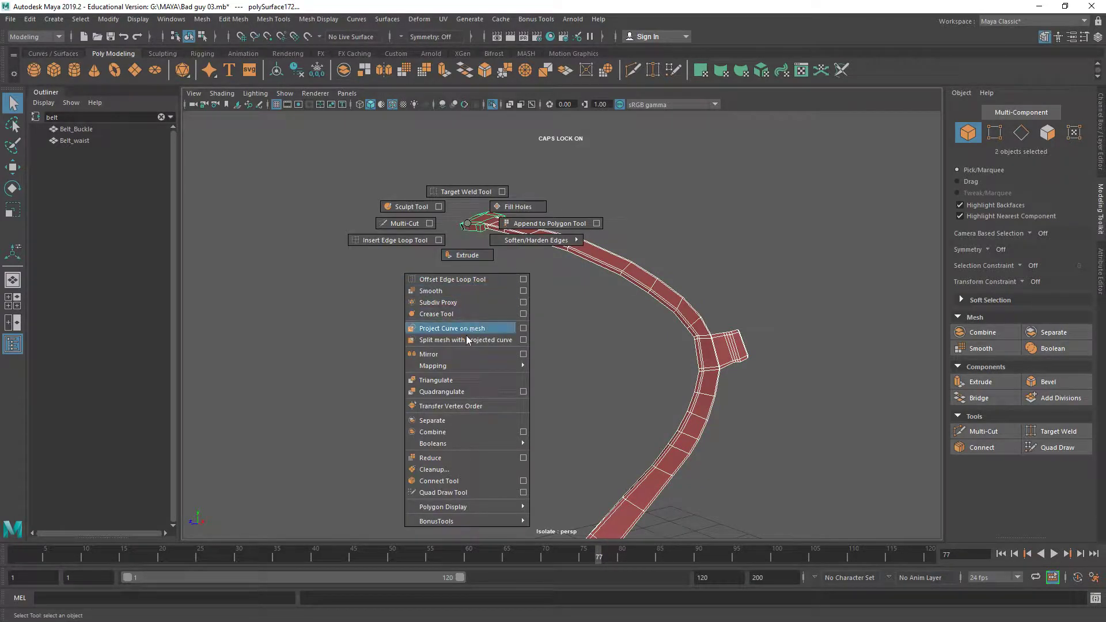
click(446, 423)
Step: Select the vertices at the combined strap's shoulder end in the full model view and move them along Y
right_drag(523, 286, 472, 291)
drag(457, 205, 514, 260)
key(ctrl+1)
key(w)
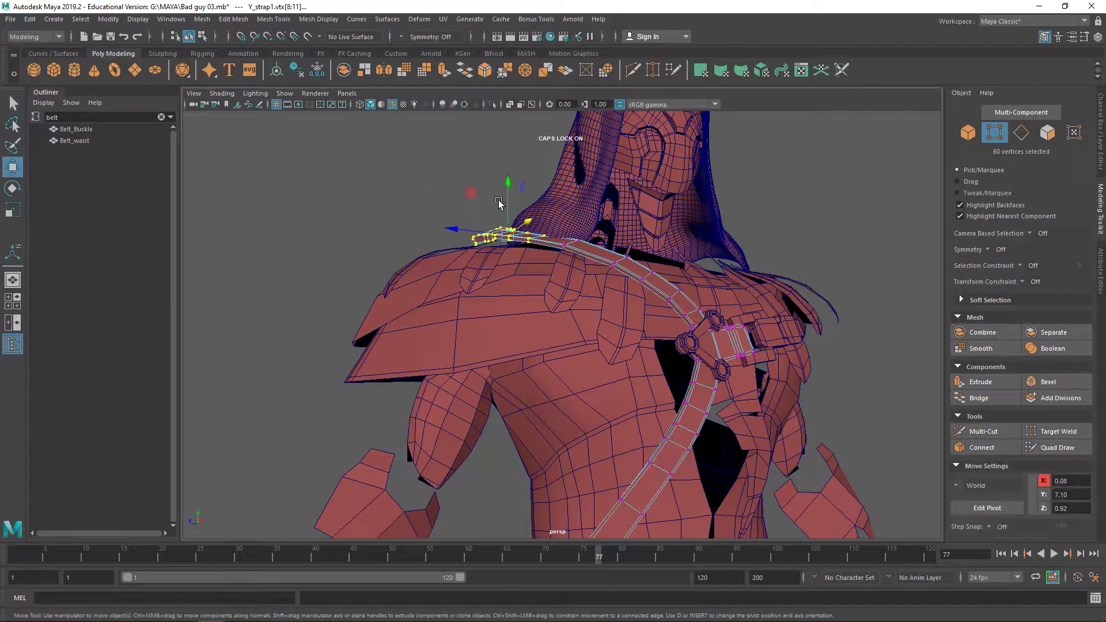
drag(505, 192, 527, 265)
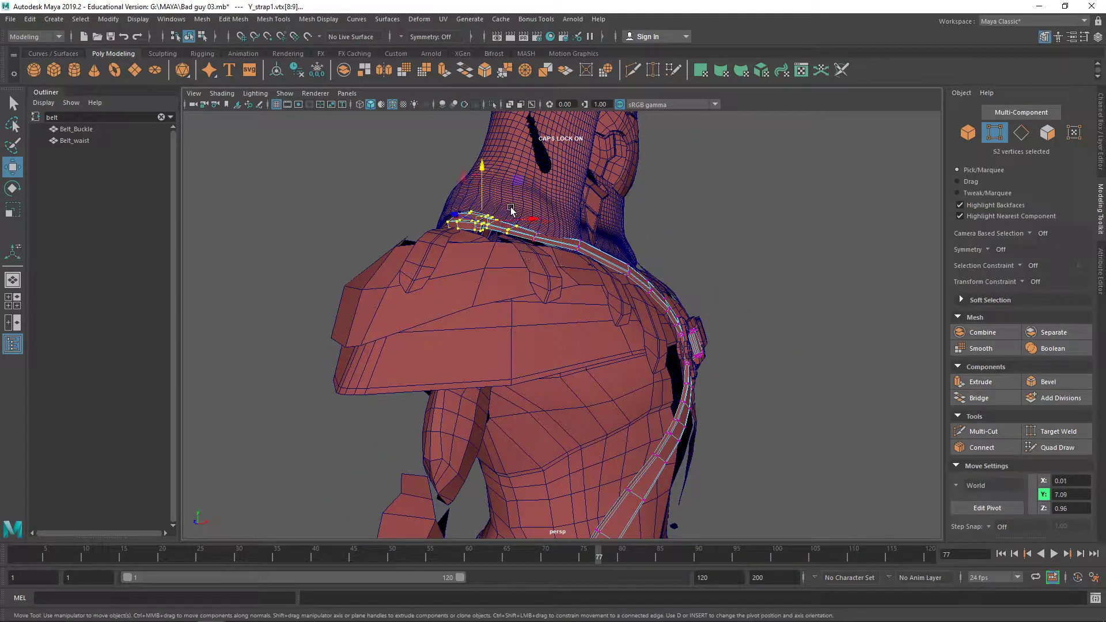
drag(481, 174, 481, 173)
Step: Narrow the selection to the 44 outermost vertices at the strap's shoulder end, move them along Y and return to object mode
ctrl+drag(545, 209, 497, 268)
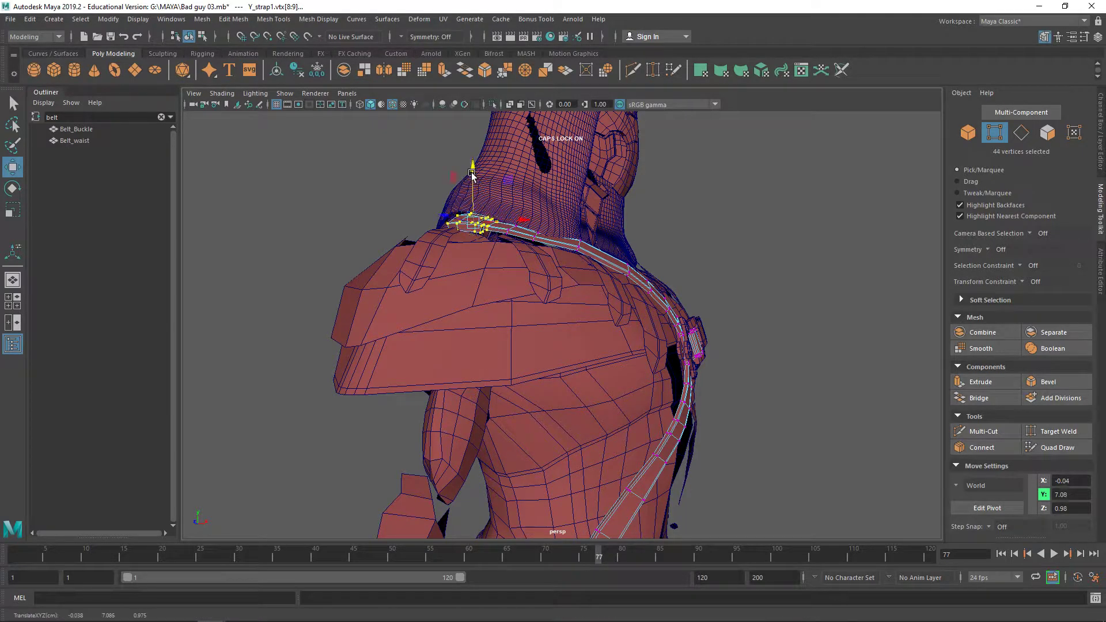
key(e)
key(w)
alt+drag(506, 188, 474, 179)
alt+drag(488, 232, 585, 219)
right_drag(586, 219, 672, 180)
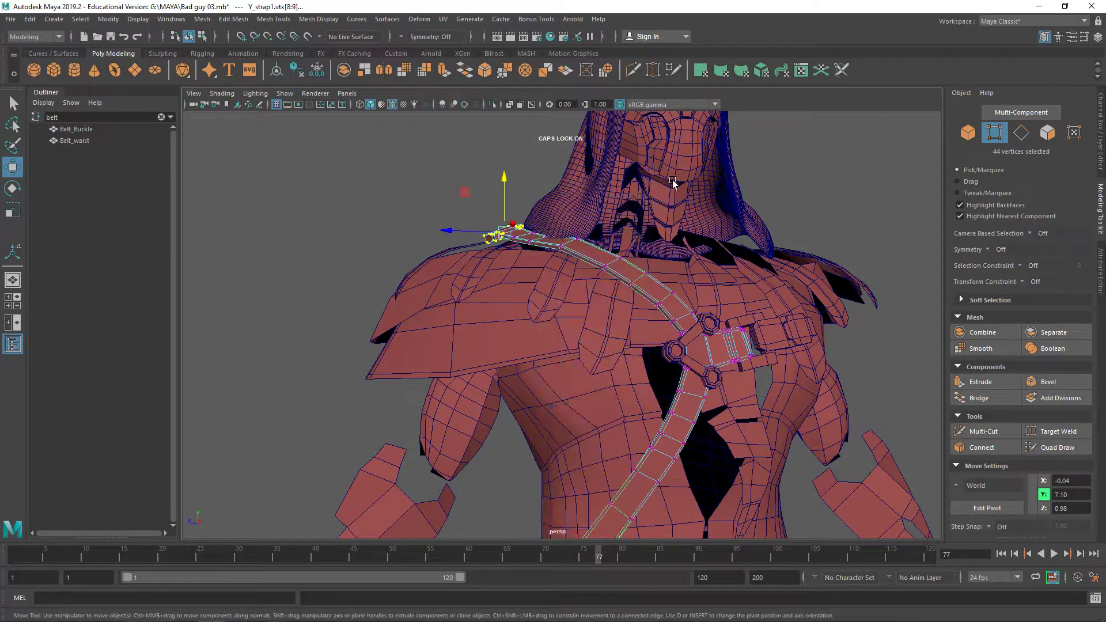
click(839, 163)
alt+drag(839, 163, 823, 168)
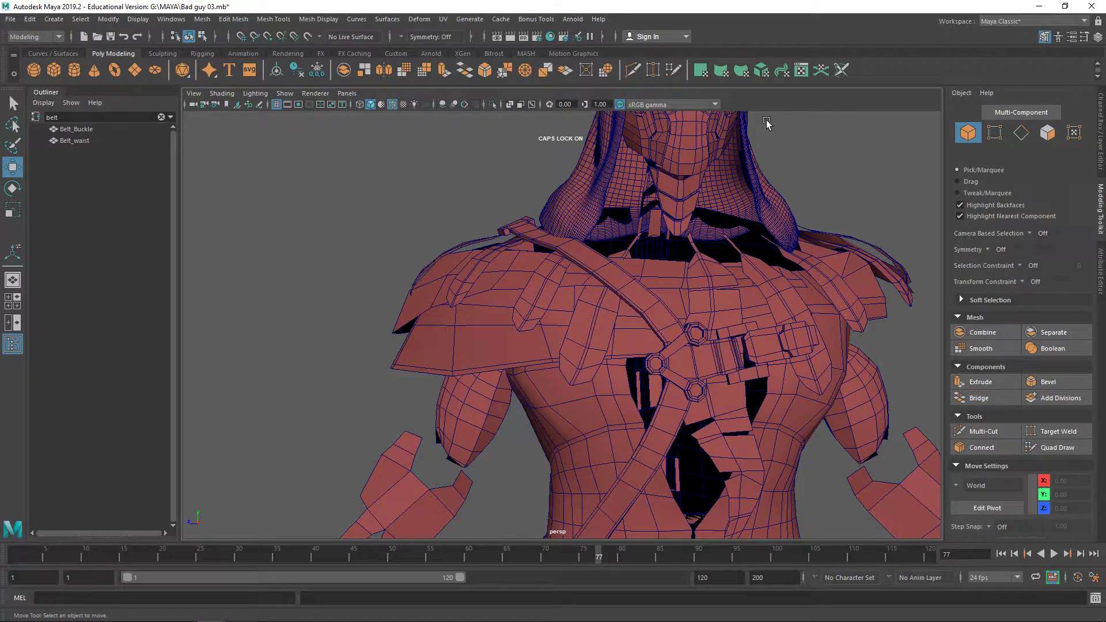
Step: Examine the fit of the straps and shoulder layers from the front and sides, and bring up the Chrome browser
scroll(782, 268, down, 3)
alt+drag(783, 268, 761, 279)
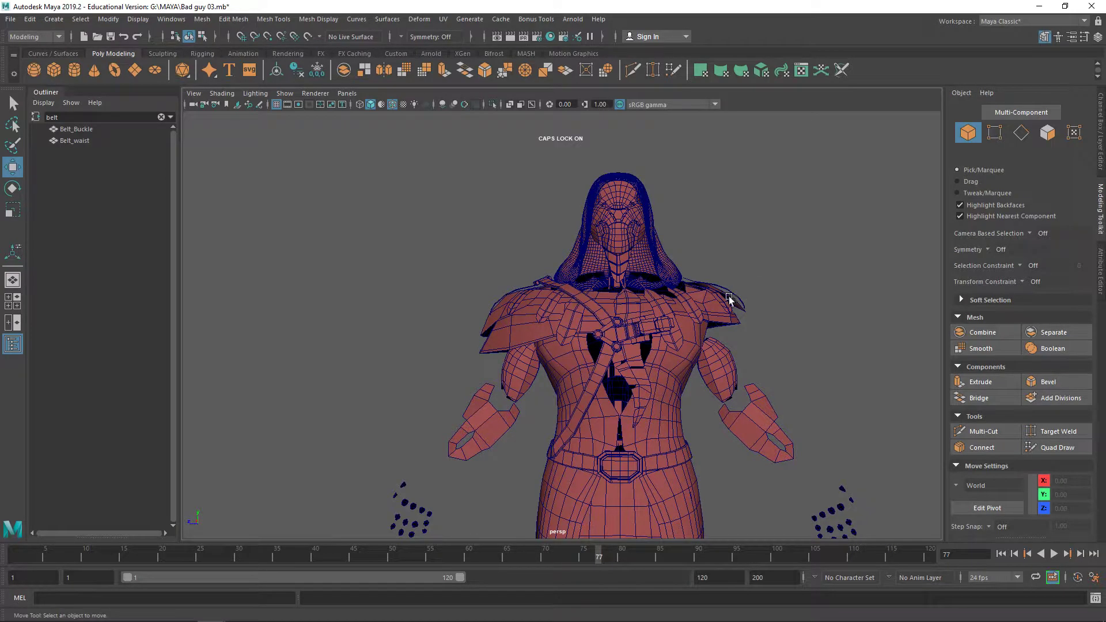
mouse_move(665, 322)
alt+mouse_down()
mouse_move(693, 321)
mouse_move(686, 334)
mouse_move(595, 335)
mouse_move(730, 330)
mouse_move(685, 330)
alt+mouse_up()
scroll(687, 327, up, 4)
alt+middle_drag(688, 323, 682, 332)
alt+drag(649, 343, 693, 315)
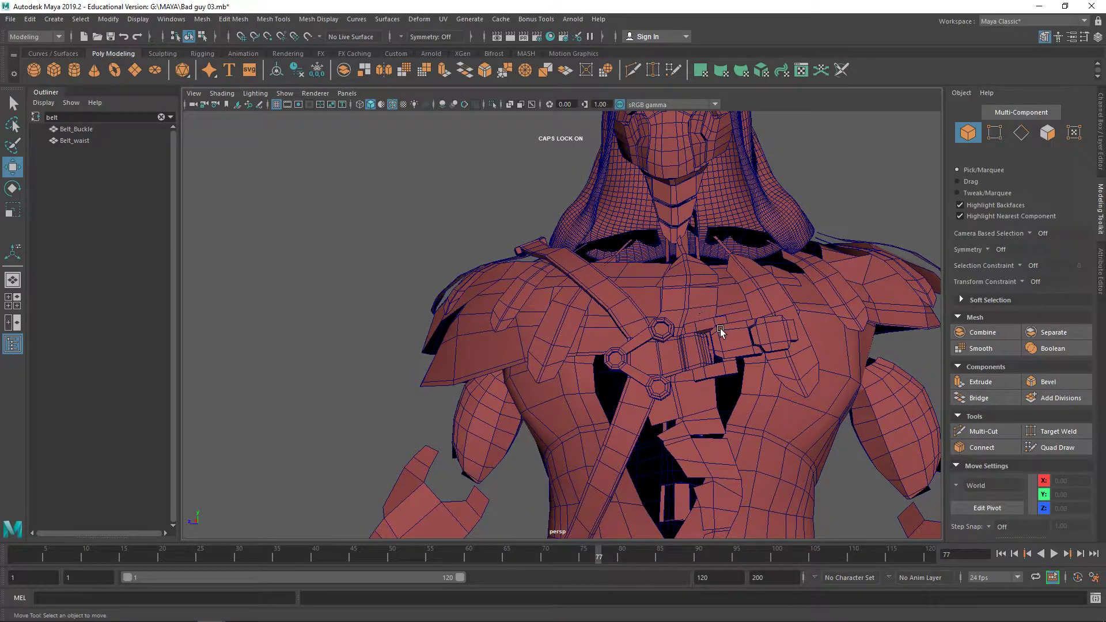
scroll(720, 327, down, 6)
alt+drag(680, 265, 634, 268)
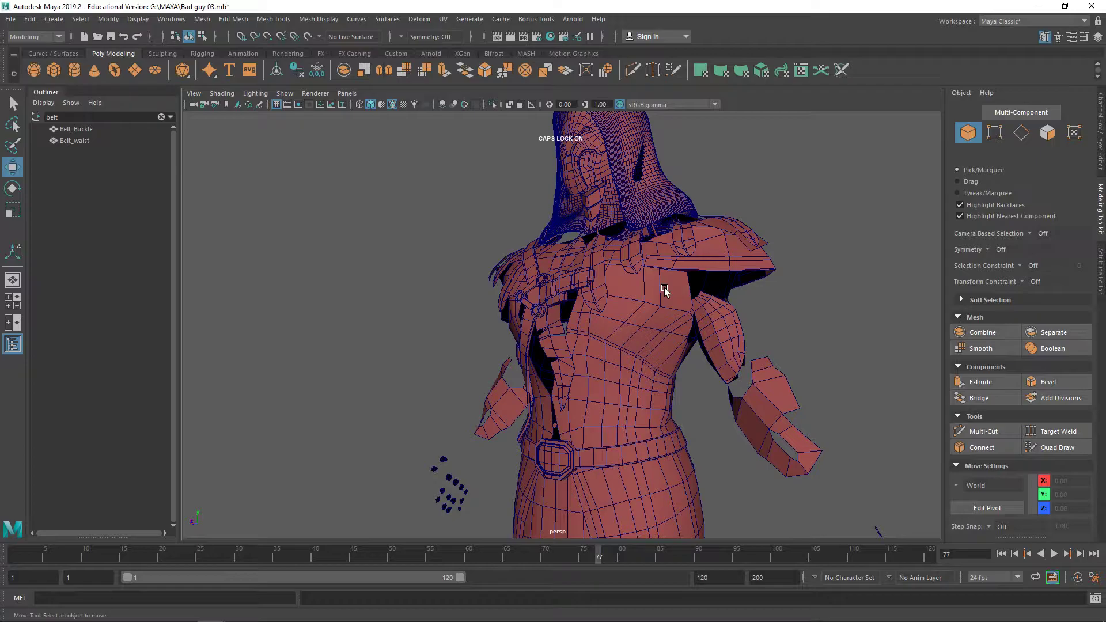
key(super)
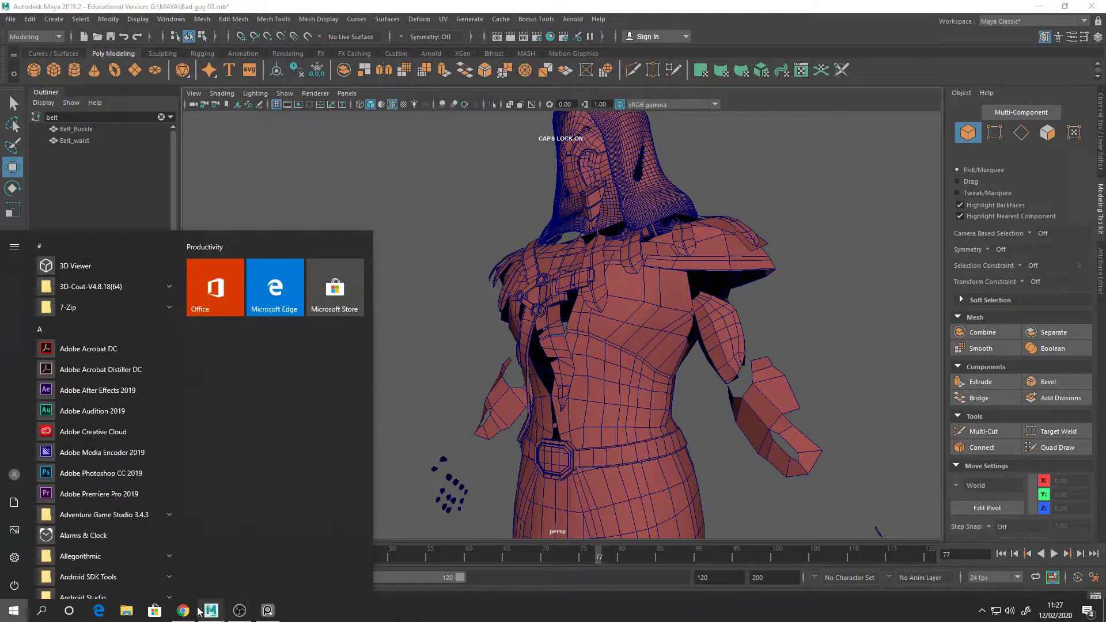
click(183, 613)
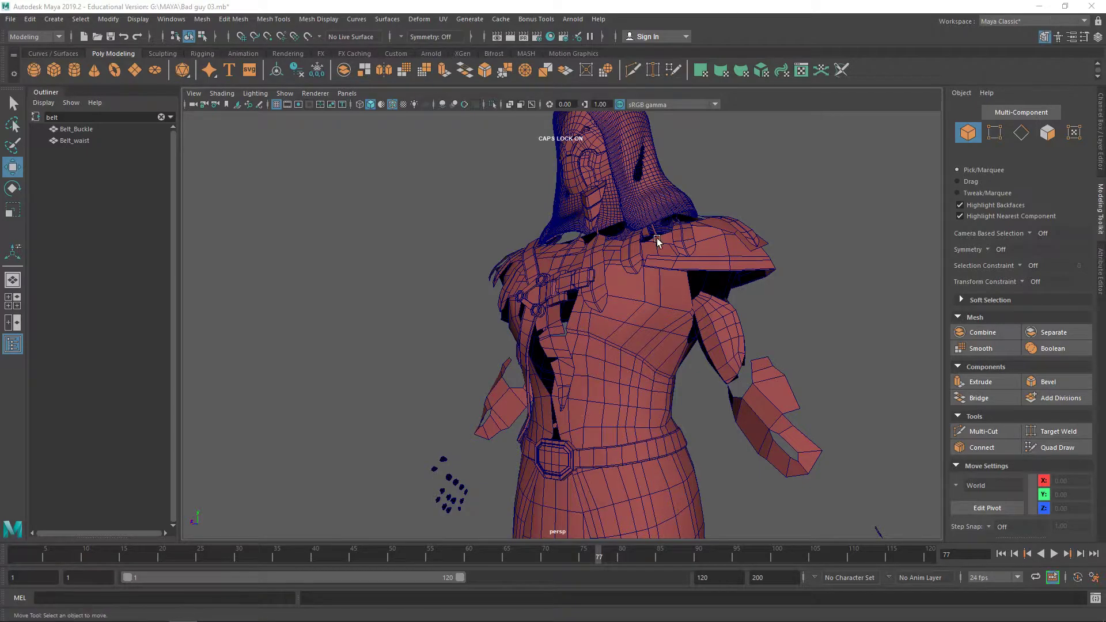
Step: Start an edge selection on Face_front with the upper edges of one eye opening
alt+drag(657, 240, 617, 223)
scroll(617, 222, up, 5)
alt+middle_drag(617, 223, 577, 387)
alt+drag(577, 387, 756, 384)
alt+drag(614, 333, 485, 334)
alt+right_drag(485, 334, 641, 316)
mouse_move(641, 317)
alt+mouse_down()
mouse_move(587, 320)
mouse_move(628, 314)
alt+mouse_up()
right_drag(630, 220, 629, 192)
click(610, 220)
alt+drag(629, 230, 622, 271)
scroll(622, 271, up, 3)
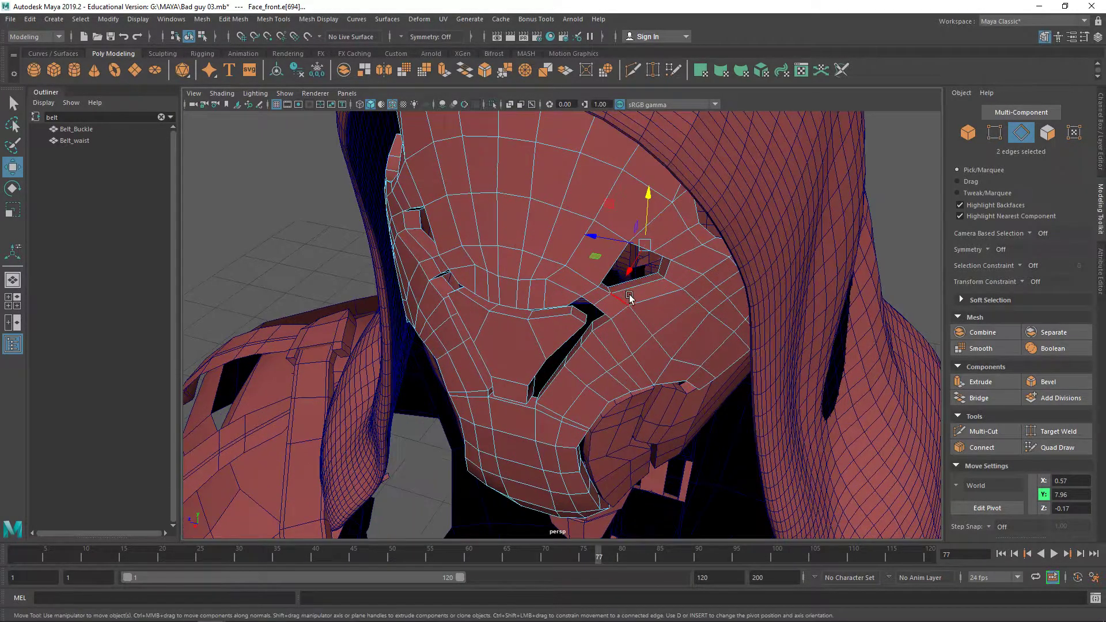
Step: Extend the Face_front selection to six edges around the eye opening
key(ctrl+1)
key(ctrl+1)
shift+double_click(649, 273)
alt+drag(648, 274, 621, 257)
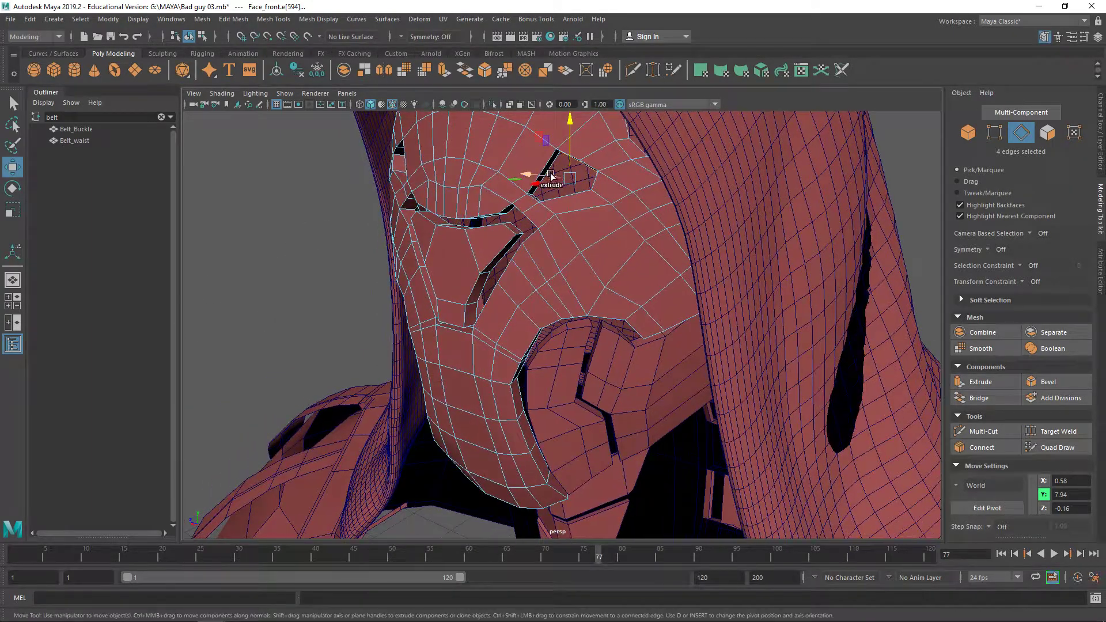
shift+click(552, 167)
alt+drag(551, 167, 550, 225)
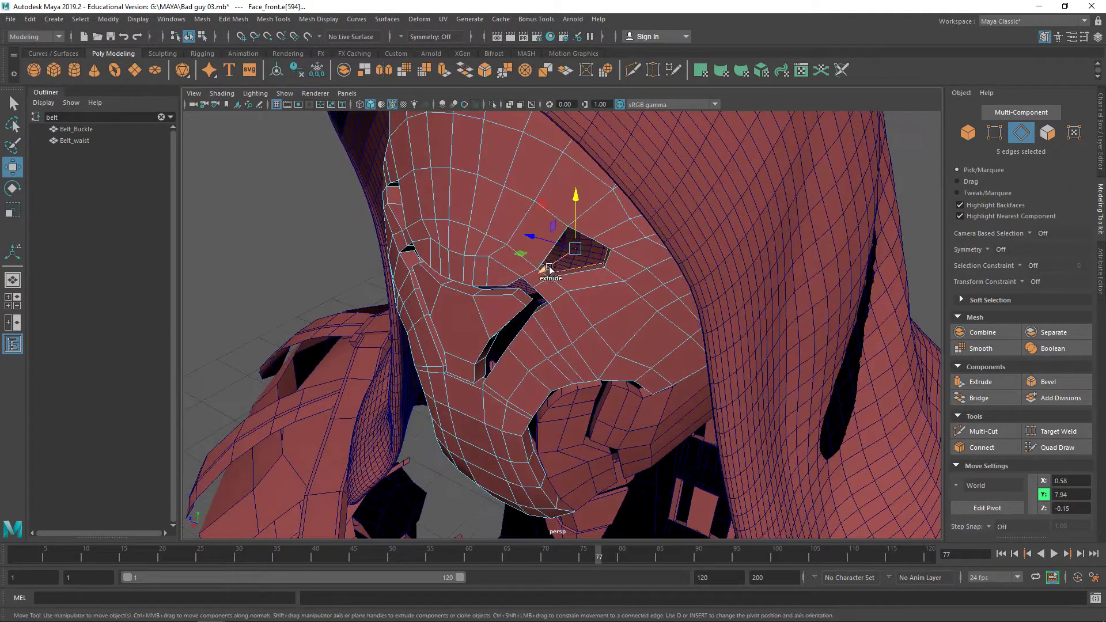
scroll(554, 271, up, 3)
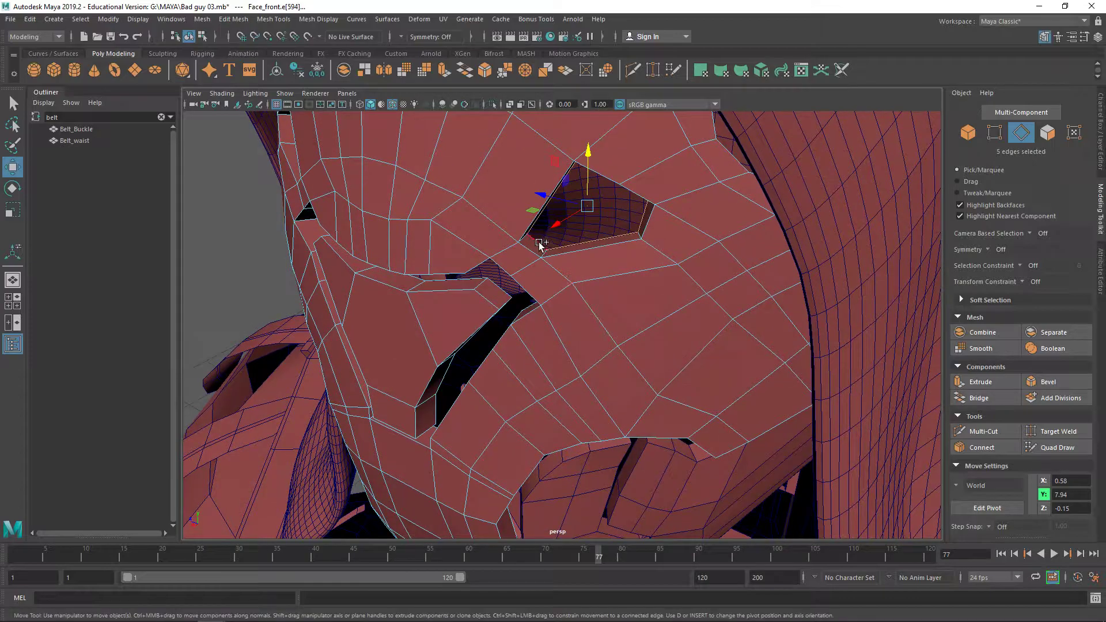
shift+click(541, 244)
alt+drag(540, 244, 507, 173)
Step: Turn on Object Z symmetry, nudge the edges of both eye openings along Z and return to object mode
click(403, 36)
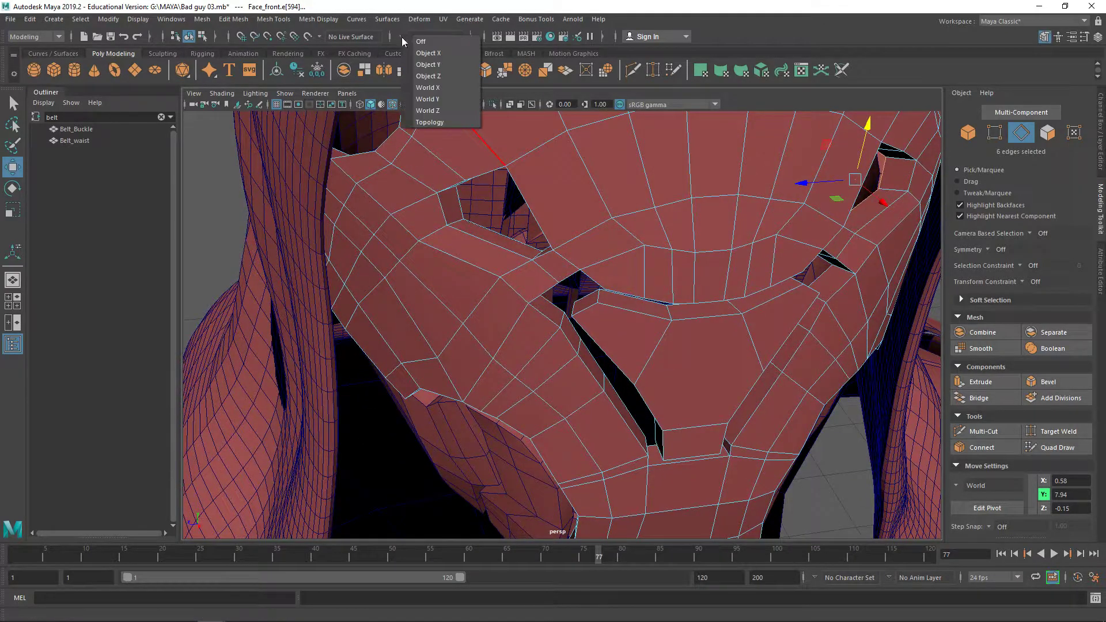
click(428, 76)
key(r)
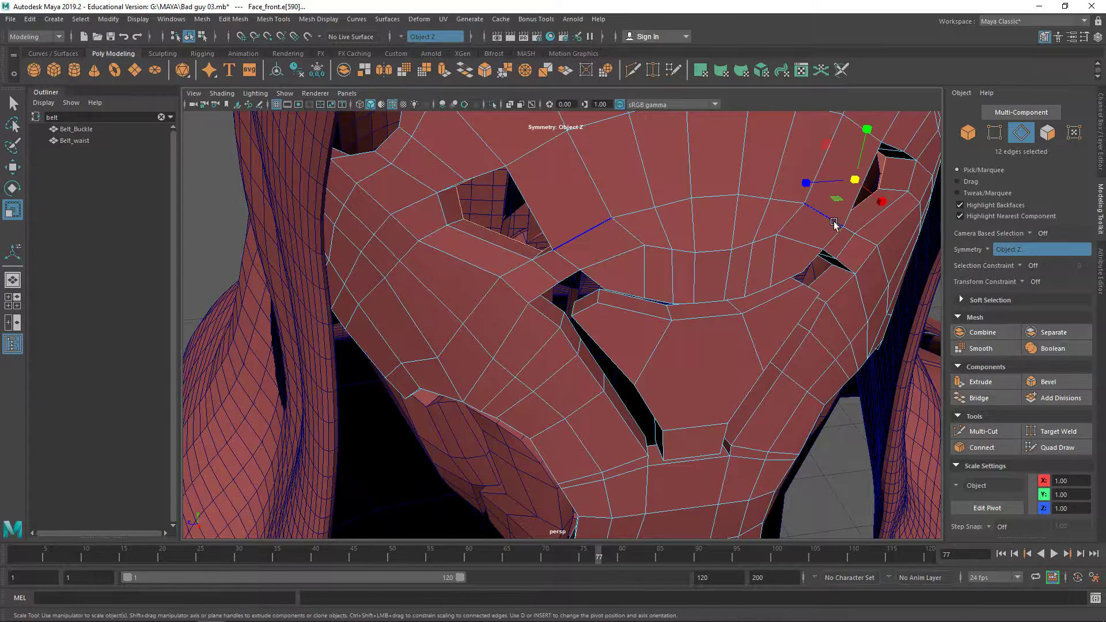
alt+drag(834, 222, 809, 209)
alt+drag(790, 162, 559, 133)
key(w)
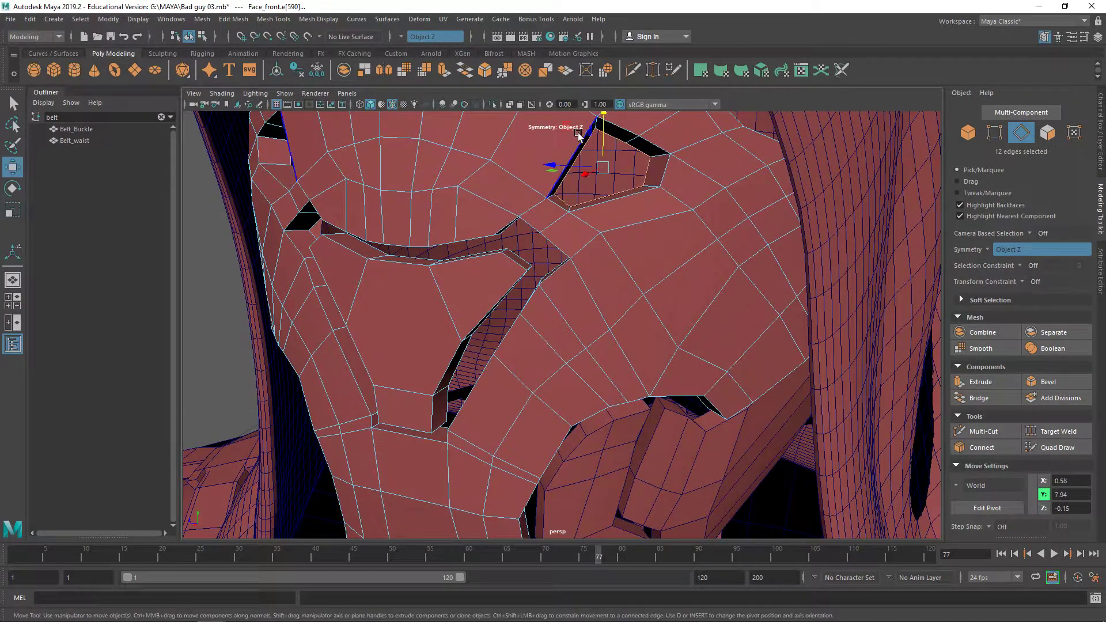
alt+middle_drag(583, 162, 600, 185)
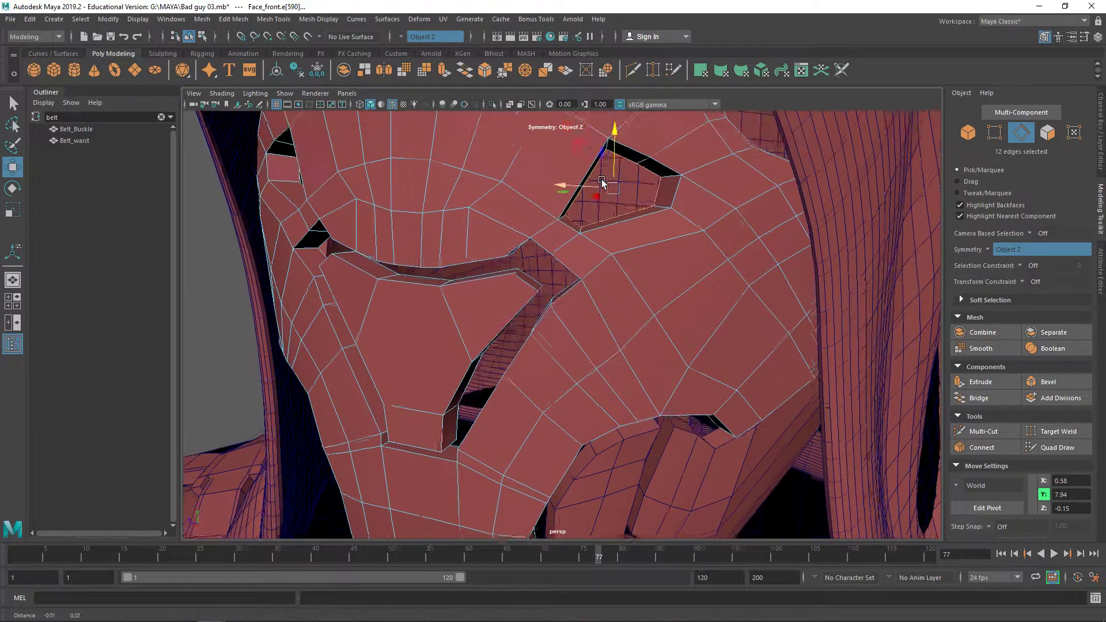
scroll(600, 184, down, 3)
drag(565, 190, 568, 190)
middle_drag(568, 192, 570, 195)
key(r)
alt+drag(570, 194, 608, 193)
right_drag(608, 193, 699, 168)
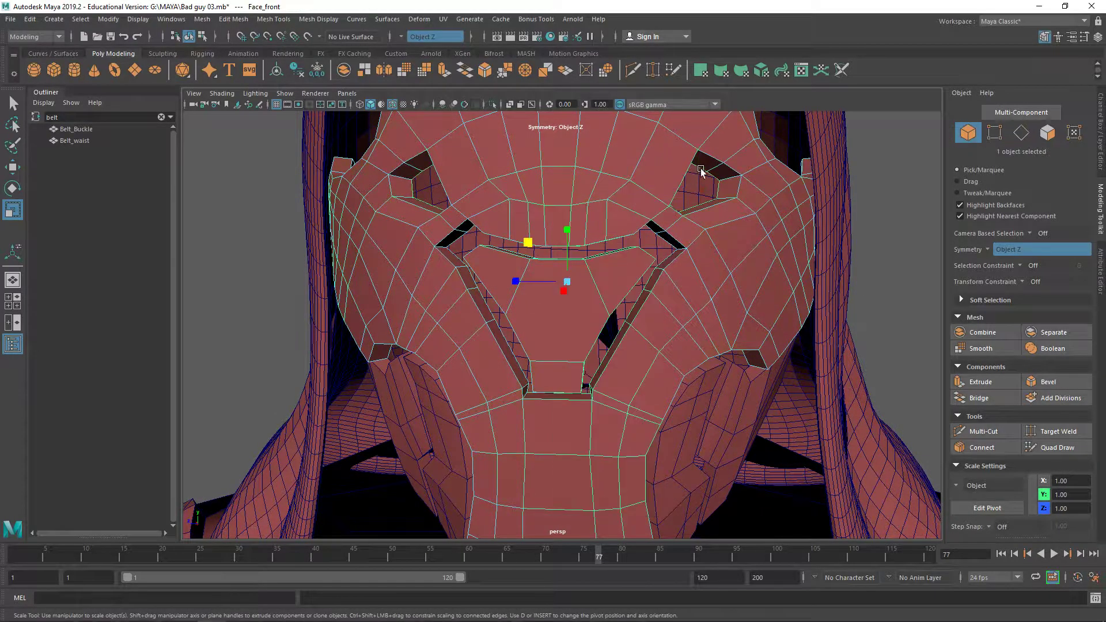
Step: Clear the selection, examine the full character from the front and bring up the taskbar for switching applications
scroll(779, 187, down, 5)
click(780, 188)
alt+drag(675, 234, 737, 242)
alt+middle_drag(737, 242, 757, 166)
scroll(787, 259, down, 6)
alt+drag(782, 263, 789, 217)
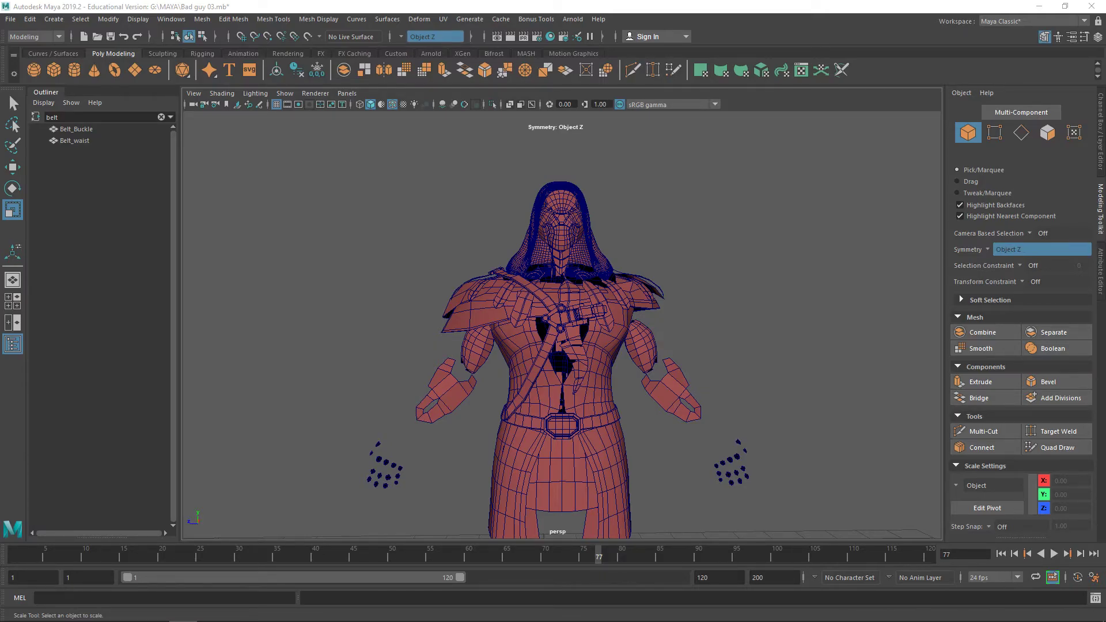
key(super)
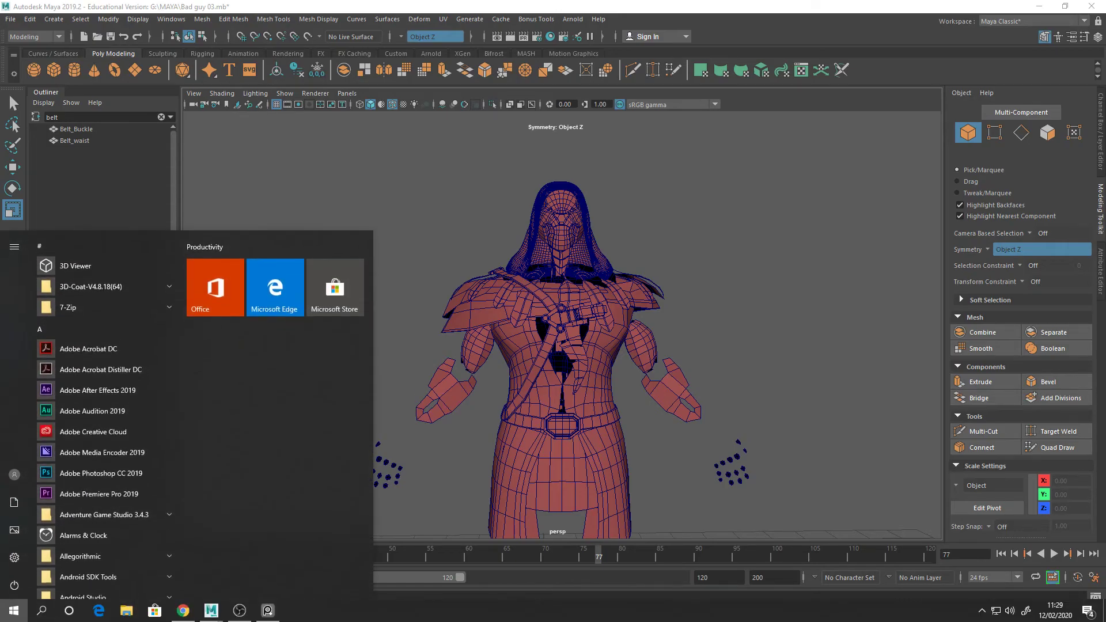